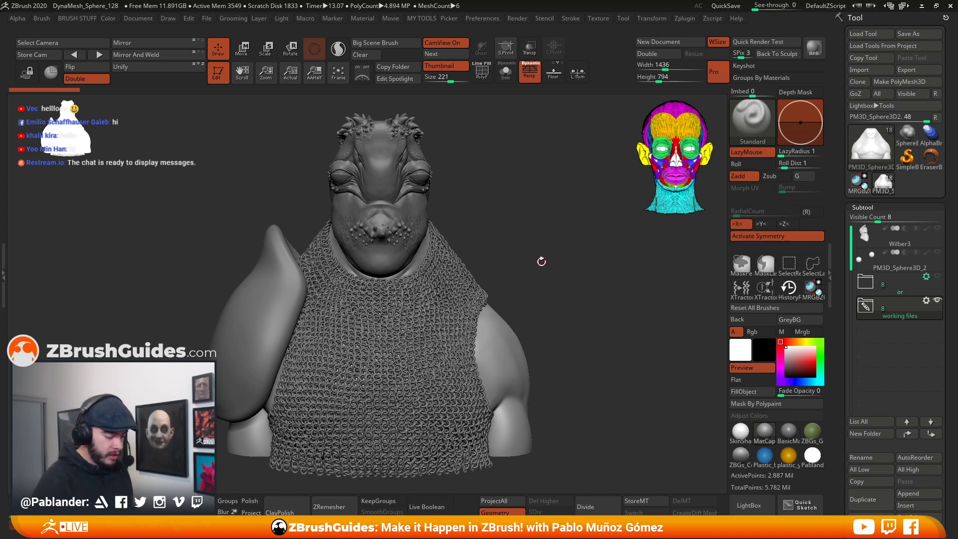
mouse_move(532, 286)
mouse_down()
mouse_move(530, 278)
mouse_move(571, 274)
mouse_move(568, 265)
mouse_move(572, 288)
mouse_move(536, 281)
mouse_up()
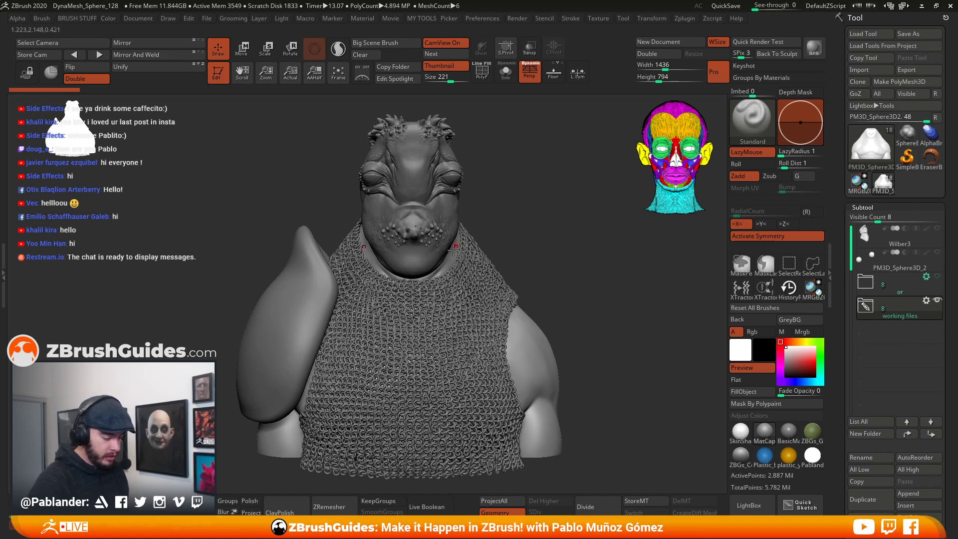
right_drag(536, 225, 549, 237)
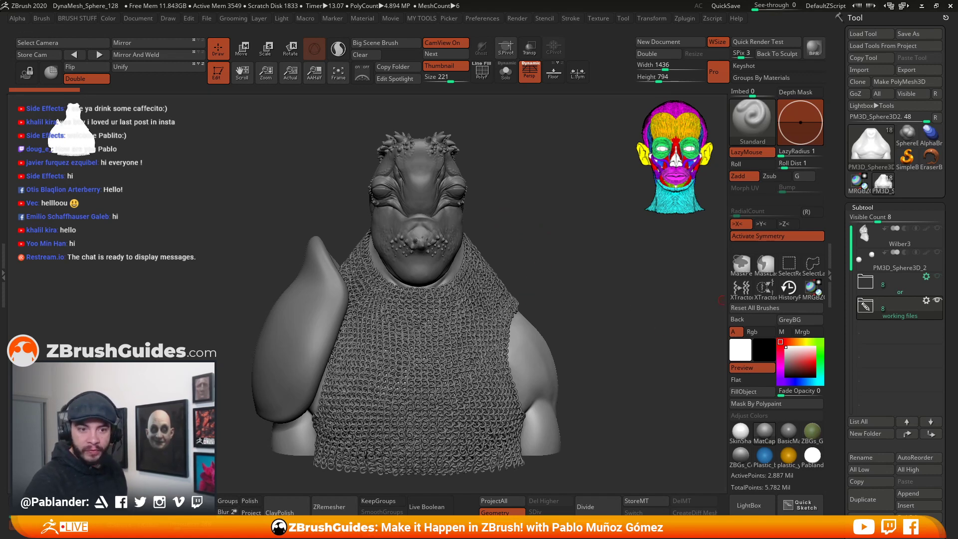
- Switch to Photoshop and compare the bare chainmail bust with the armour and fur paintover by toggling Layer 3's visibility
key(alt+Tab)
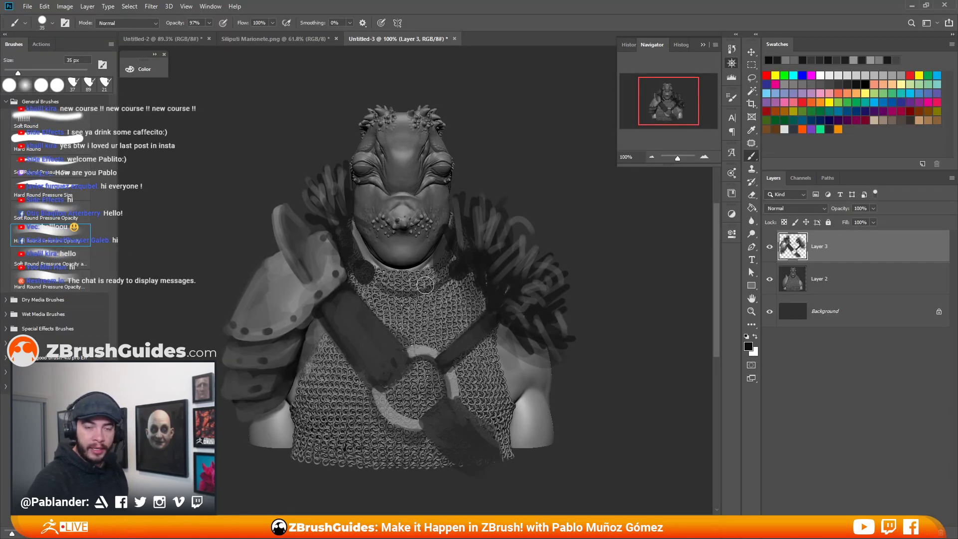
drag(419, 285, 463, 284)
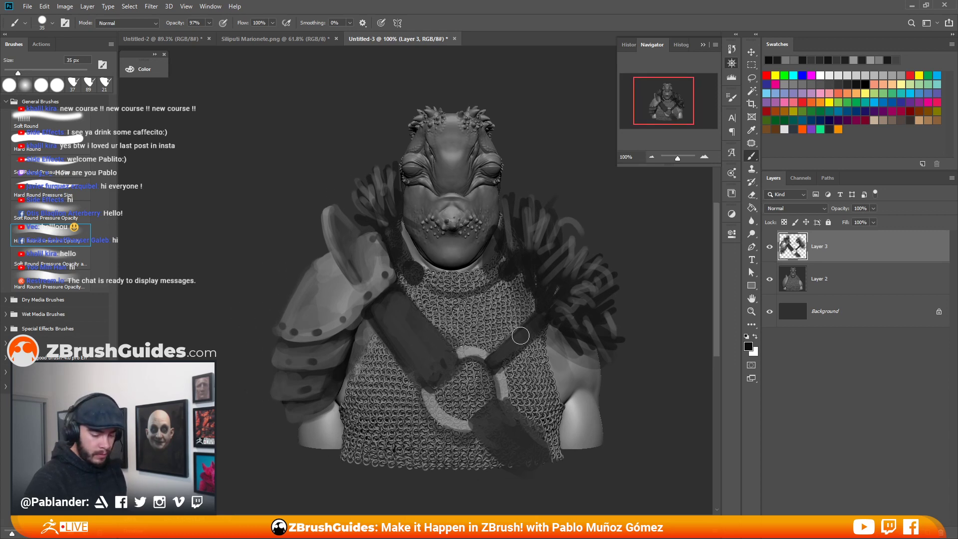
key(ctrl+comma)
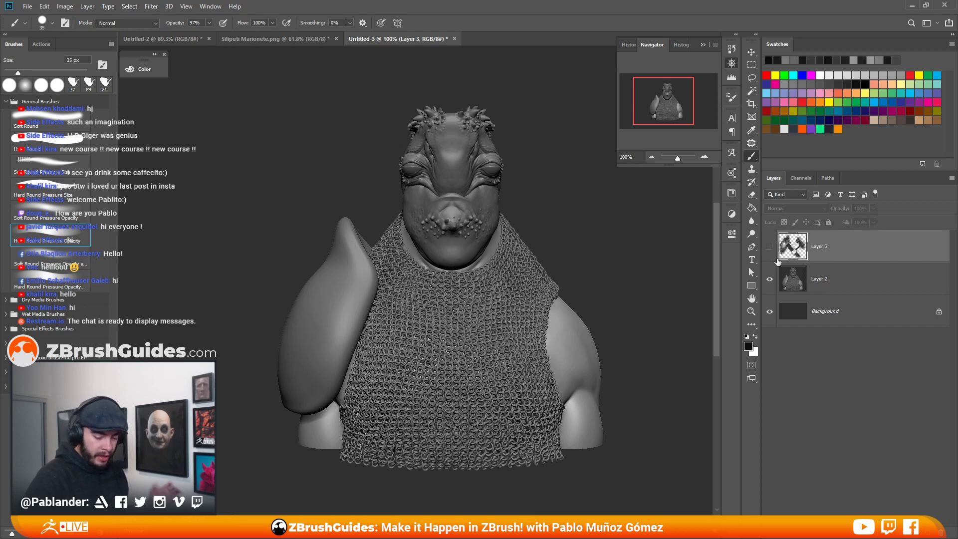
click(769, 246)
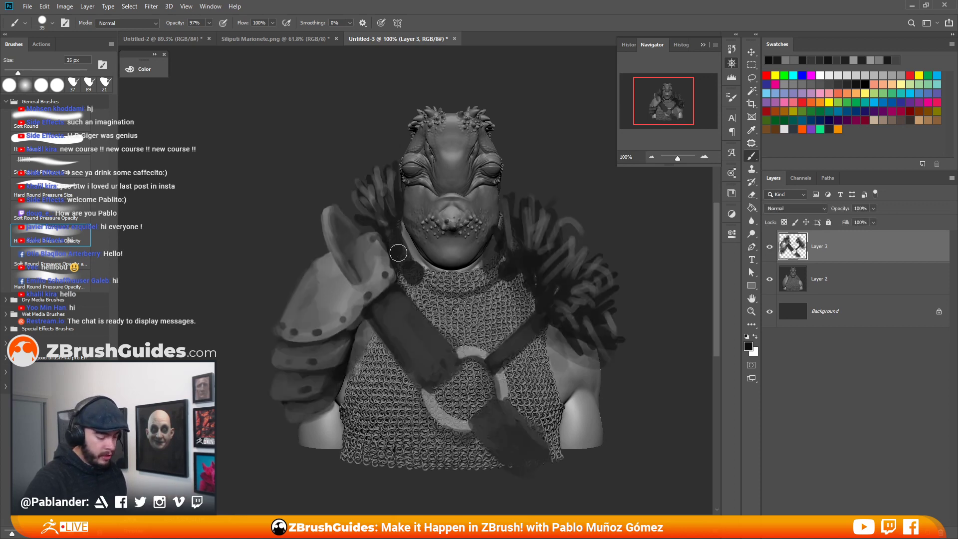
click(769, 246)
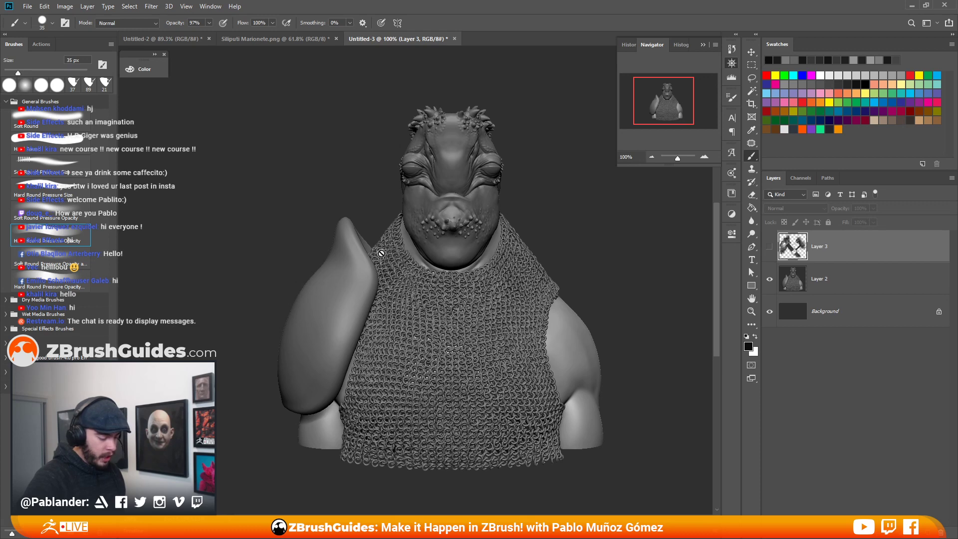
click(770, 247)
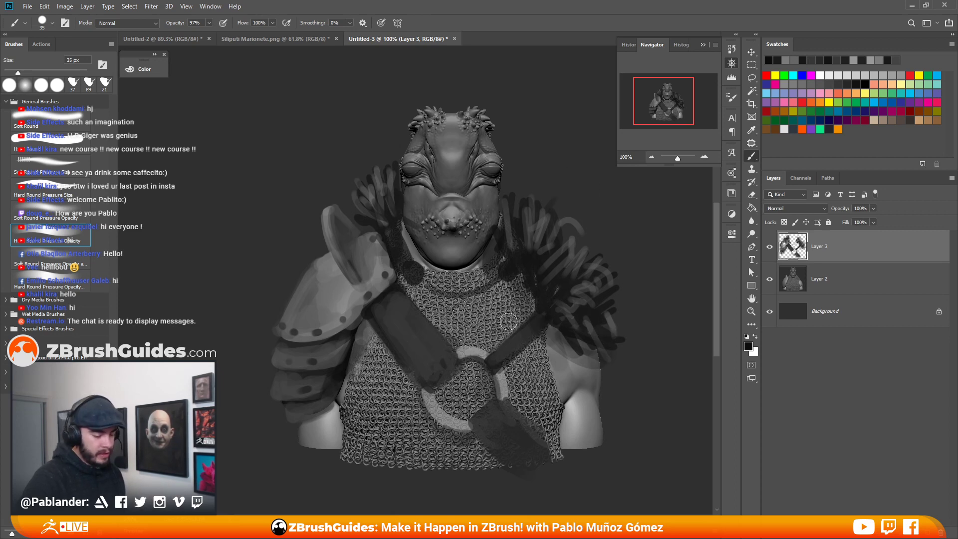
click(769, 246)
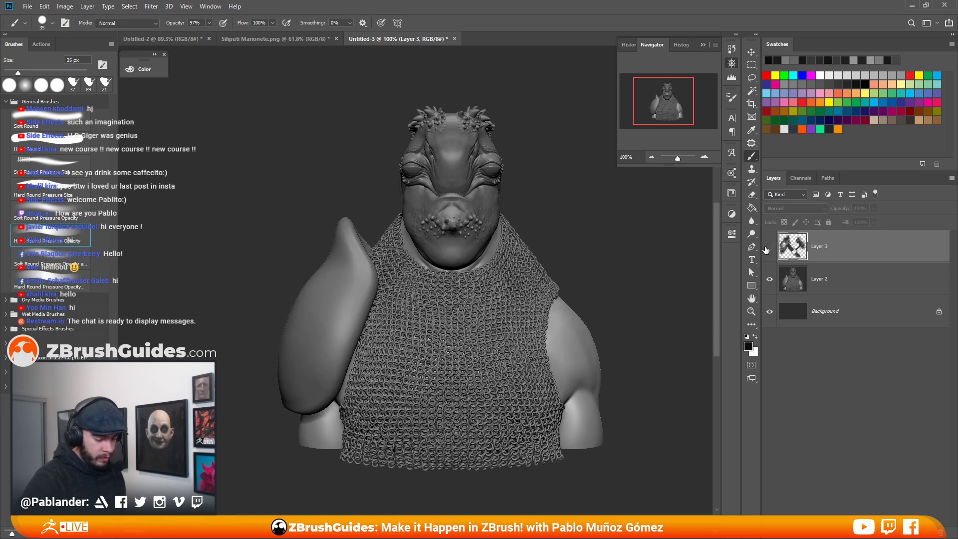
click(768, 246)
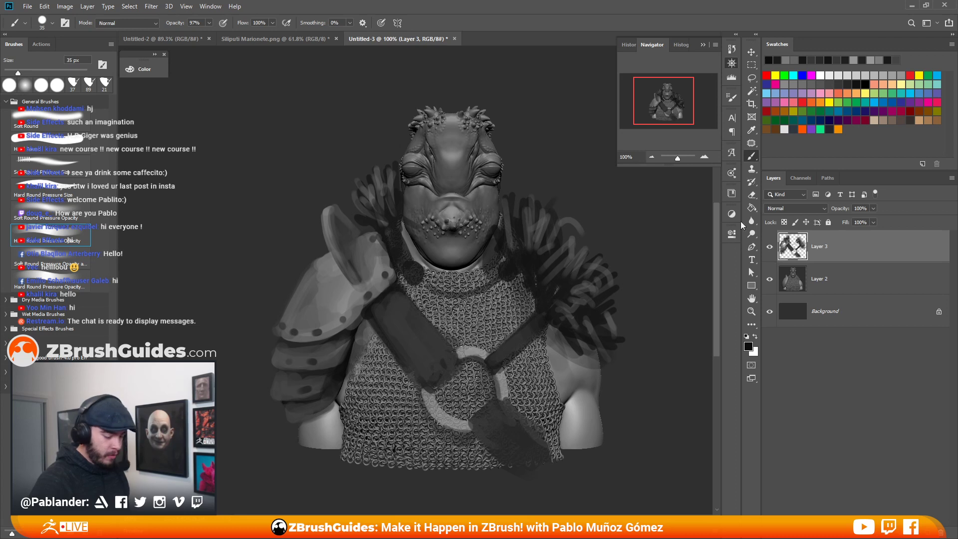
click(843, 357)
key(v)
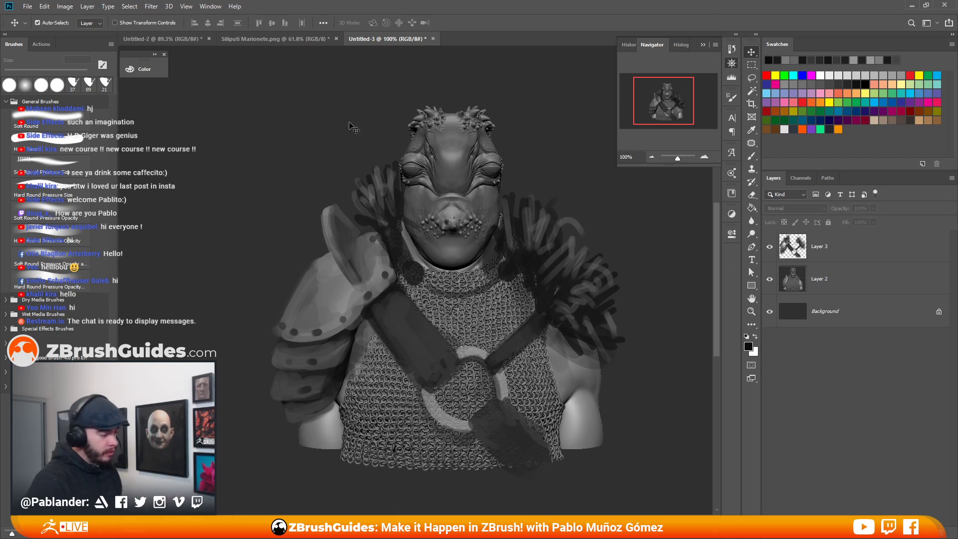
- Open the Siliputi Marionete.png document and examine the skeletal marionette's skull, arms and strings up close
click(276, 38)
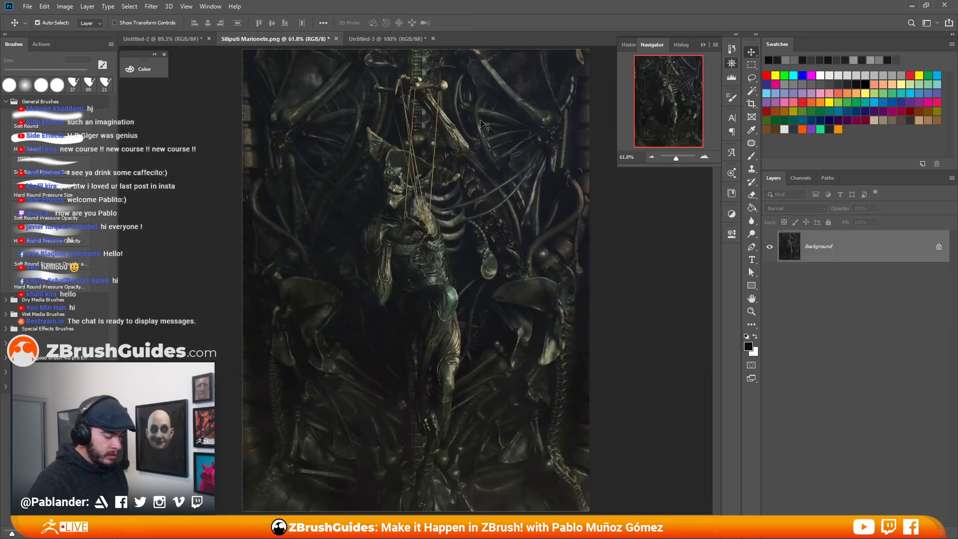
click(701, 45)
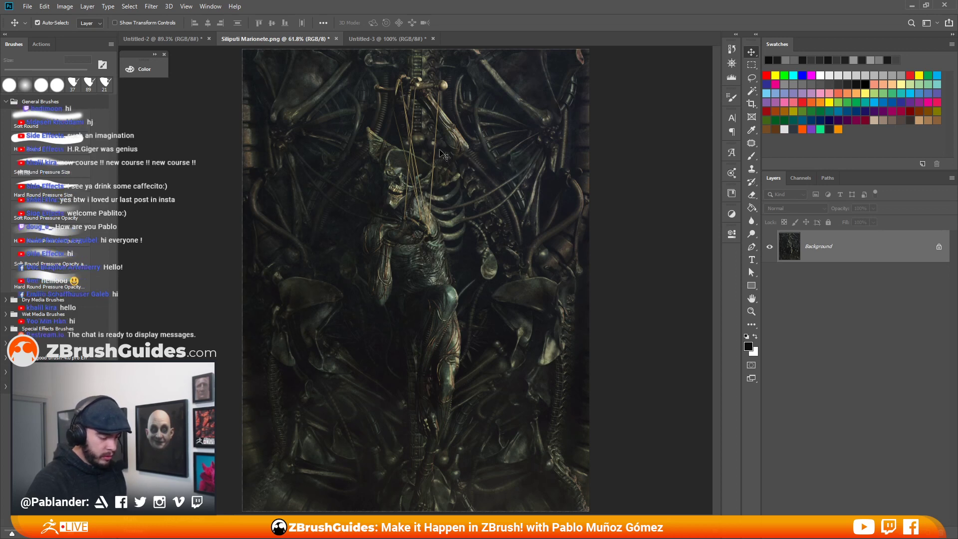
alt+scroll(423, 152, up, 1)
alt+scroll(433, 158, up, 3)
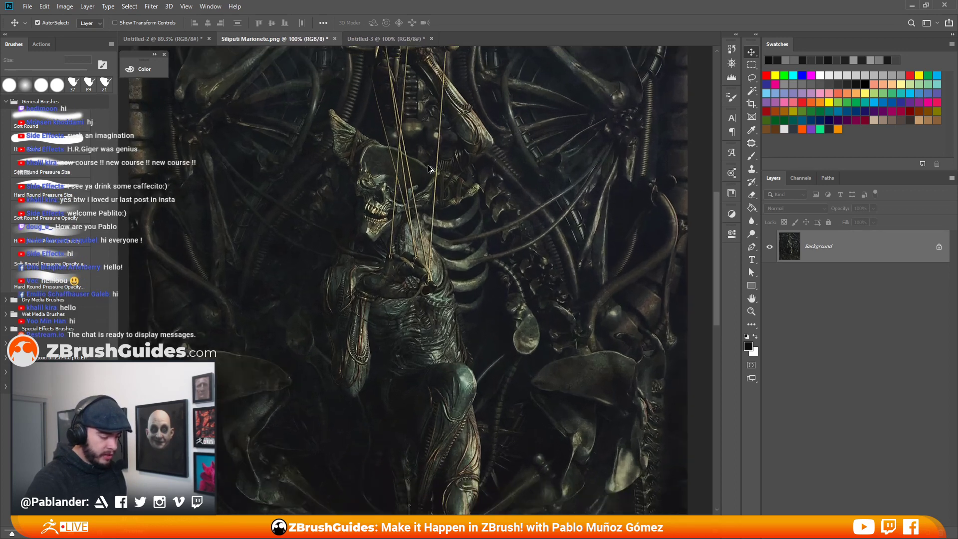
alt+scroll(368, 190, up, 3)
drag(358, 208, 389, 227)
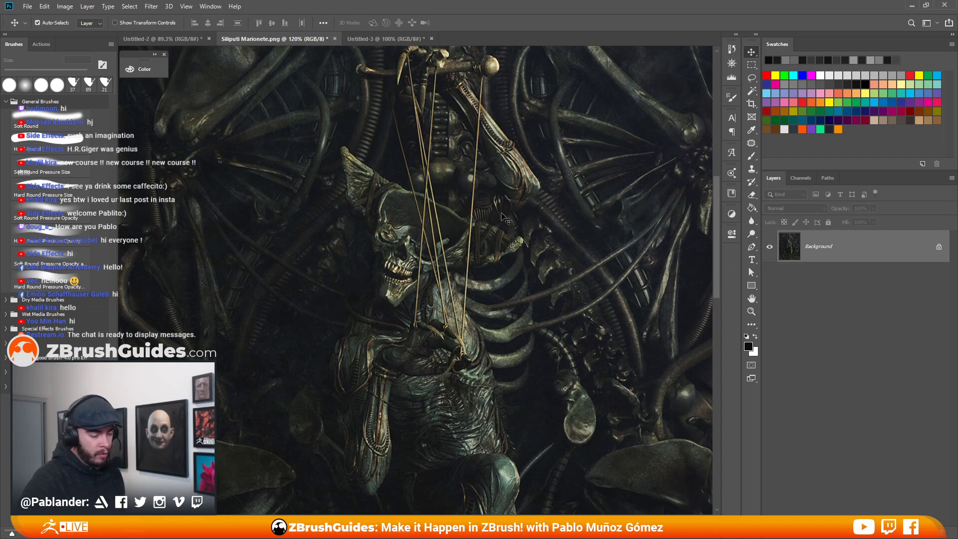
scroll(499, 204, up, 3)
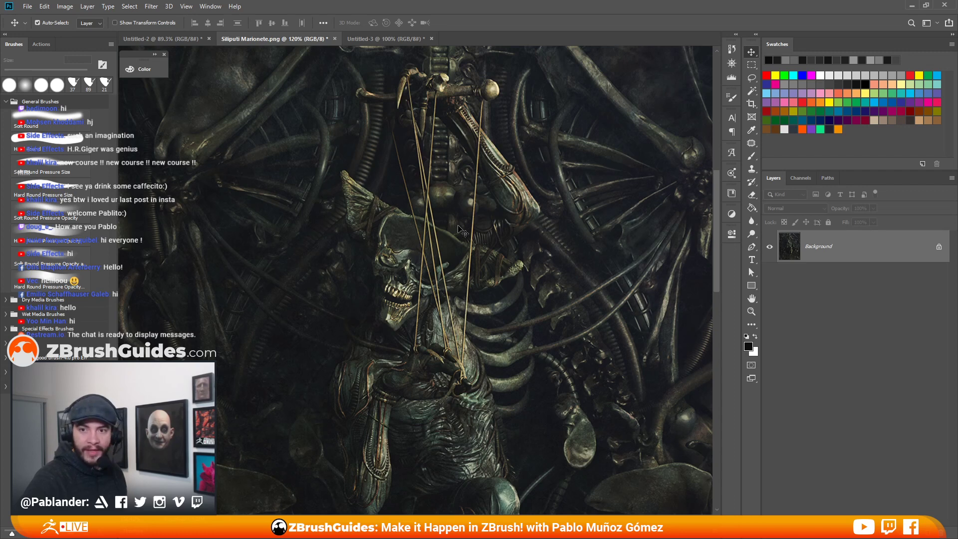
scroll(392, 209, down, 1)
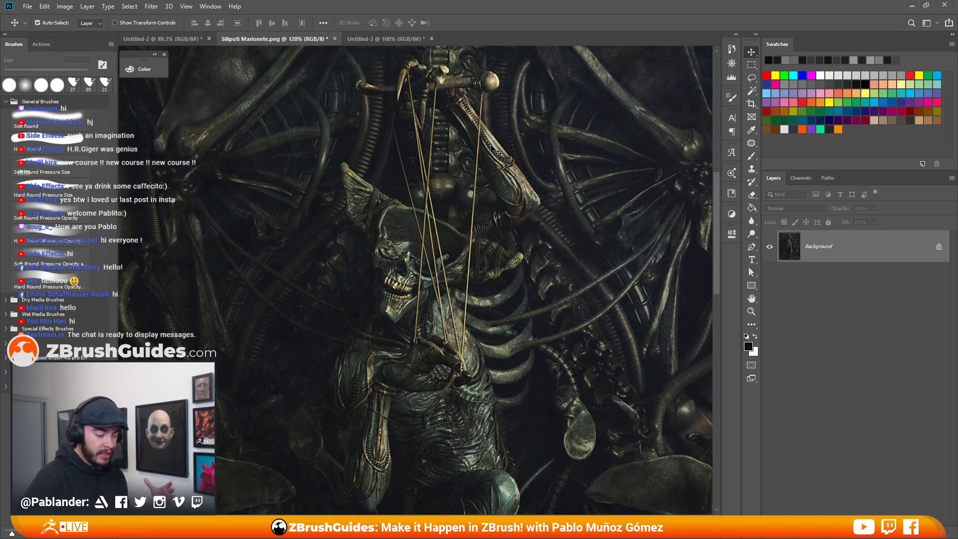
scroll(449, 175, up, 2)
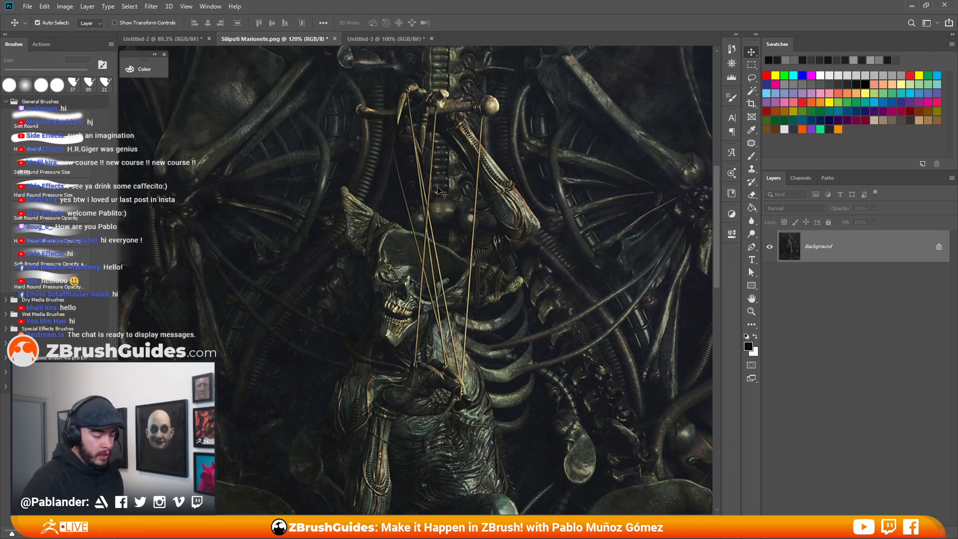
scroll(438, 191, down, 1)
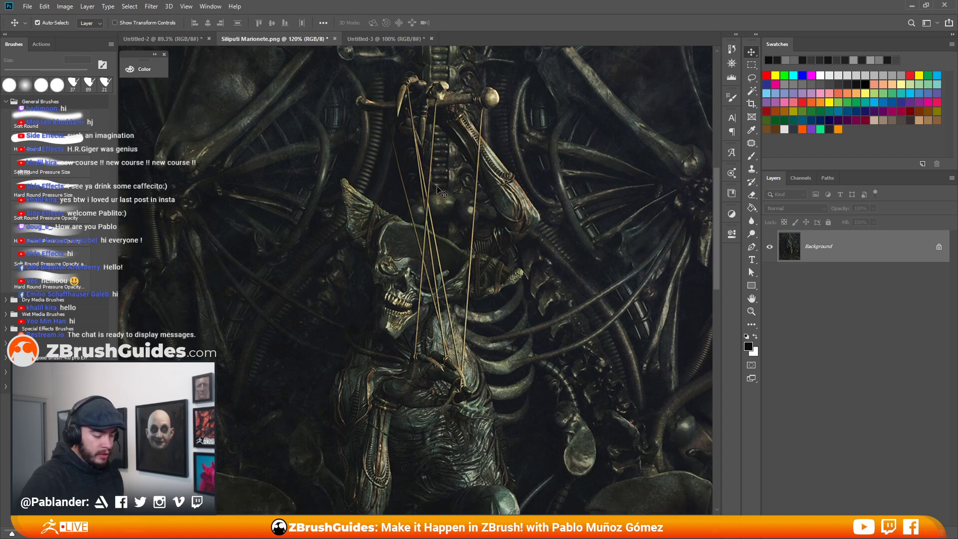
scroll(438, 191, up, 1)
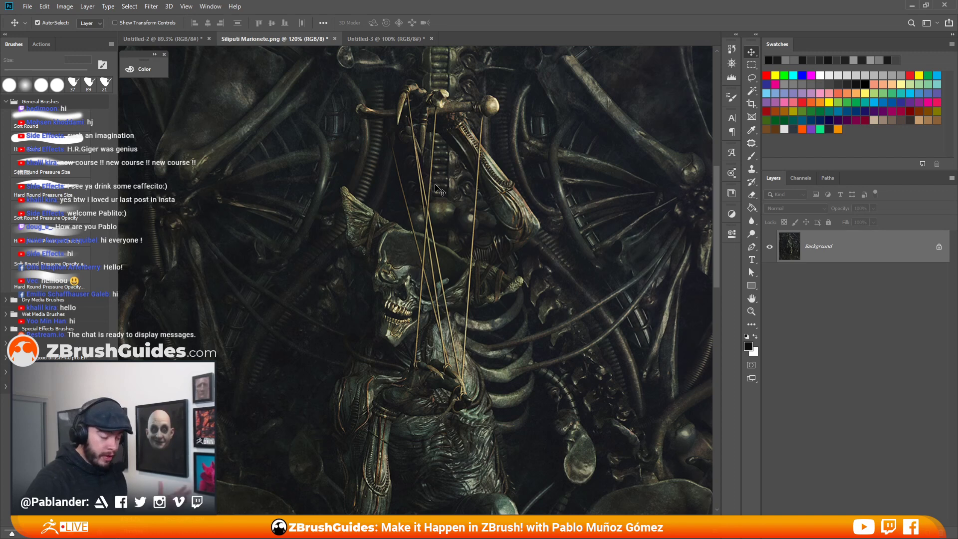
scroll(451, 183, down, 1)
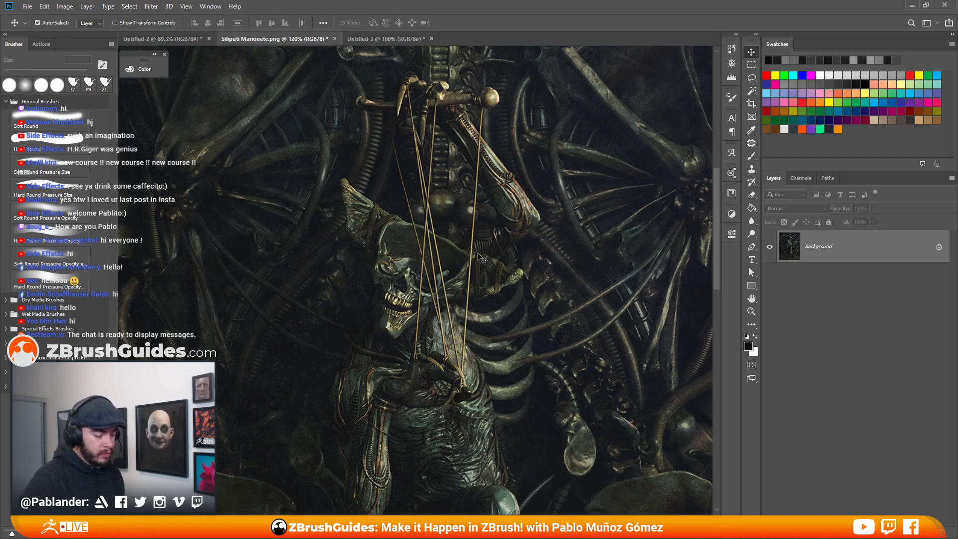
alt+scroll(497, 236, down, 1)
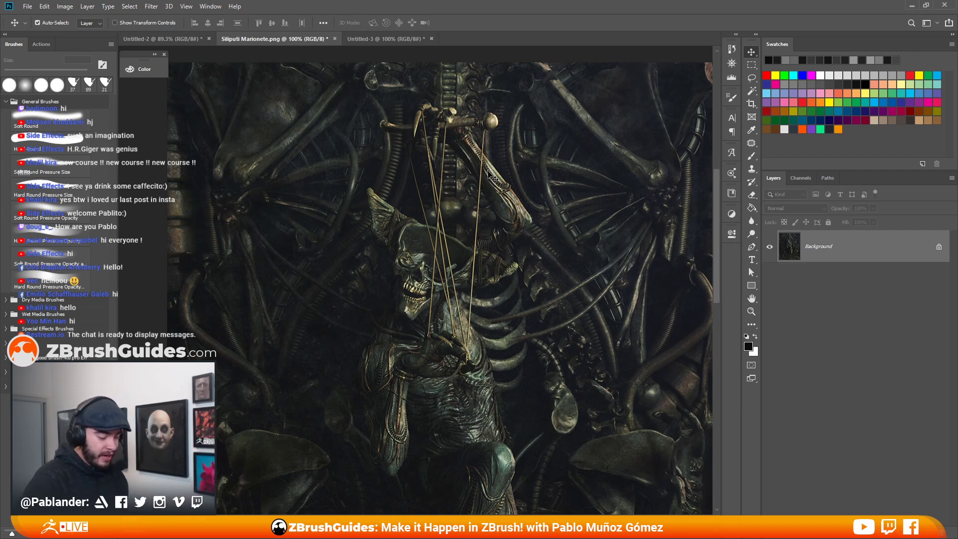
drag(489, 172, 468, 165)
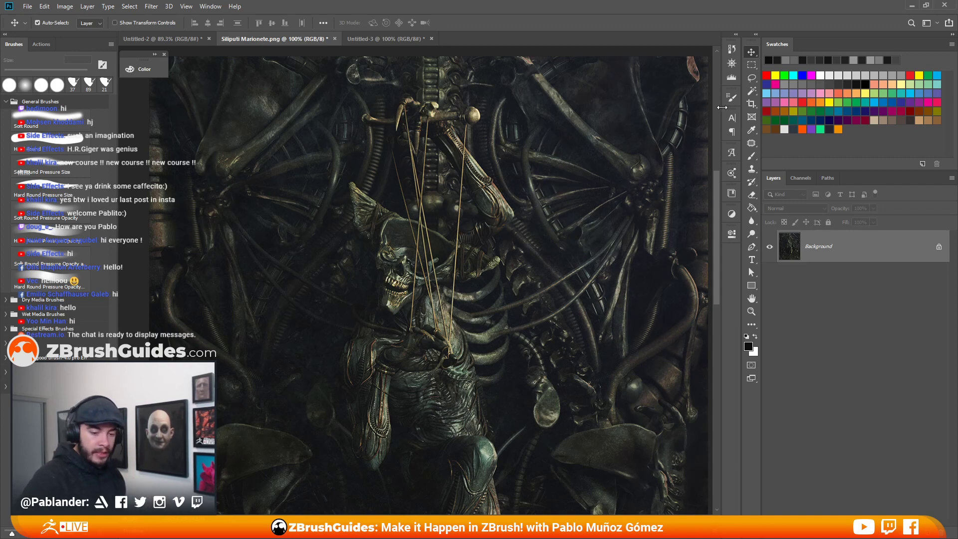
- Return to ZBrush and enlarge the canvas silhouette thumbnail to size 355
click(911, 6)
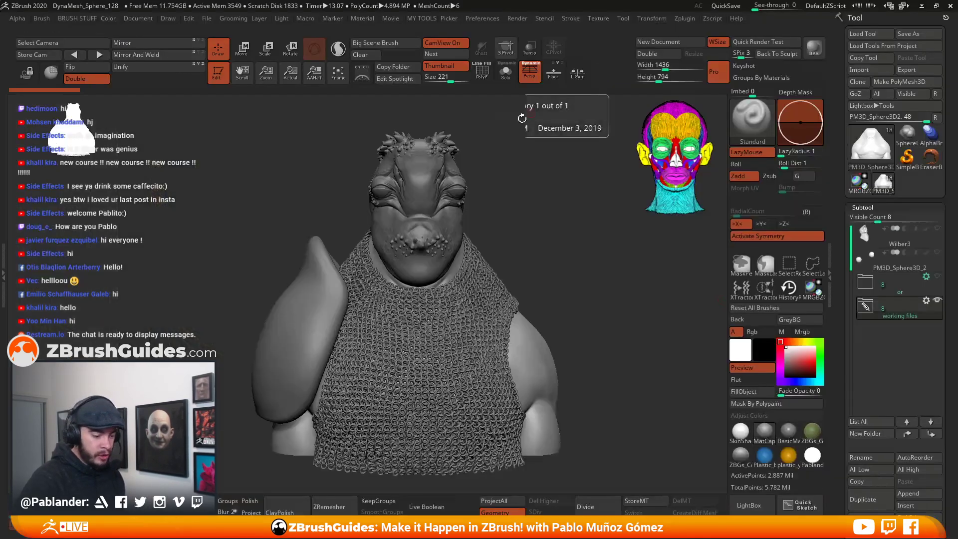
alt+drag(566, 123, 558, 141)
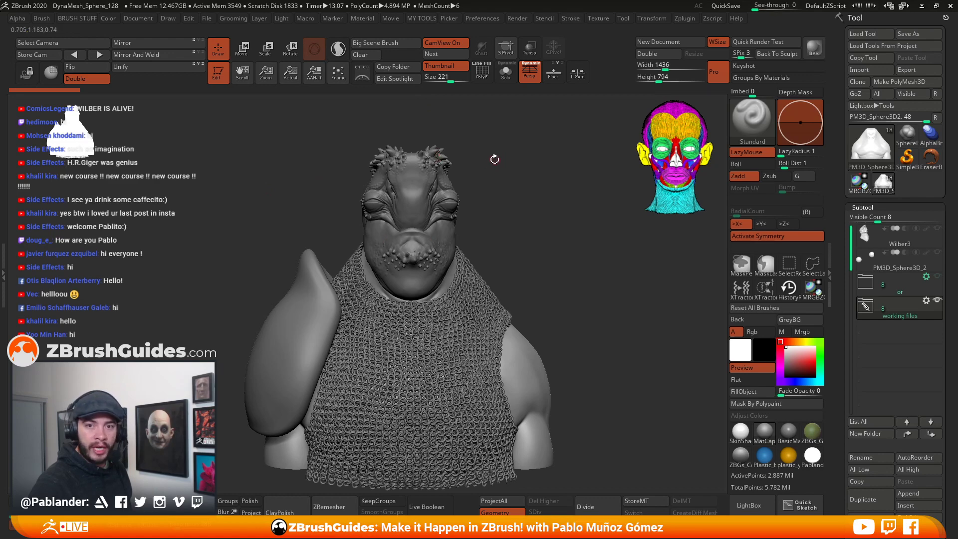
click(443, 68)
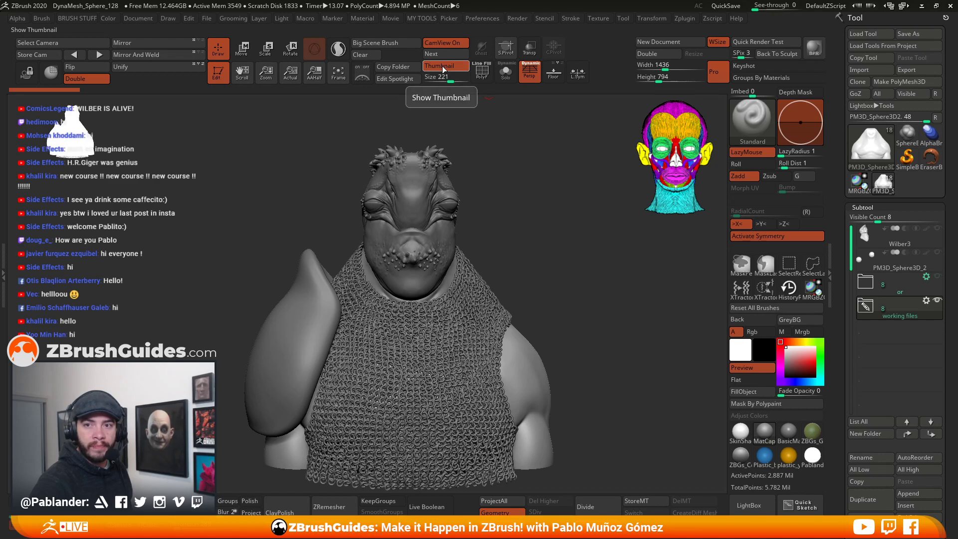
drag(446, 78, 458, 81)
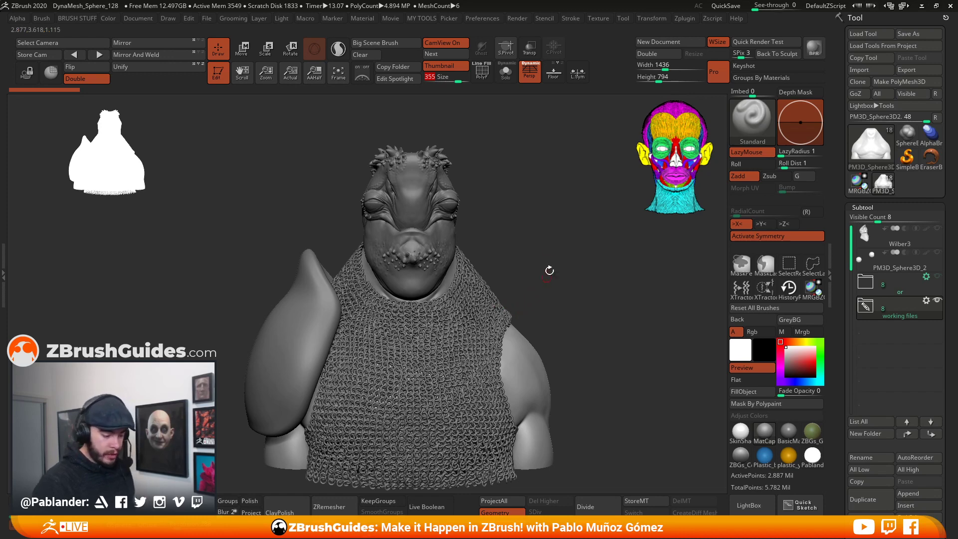
alt+drag(589, 344, 588, 336)
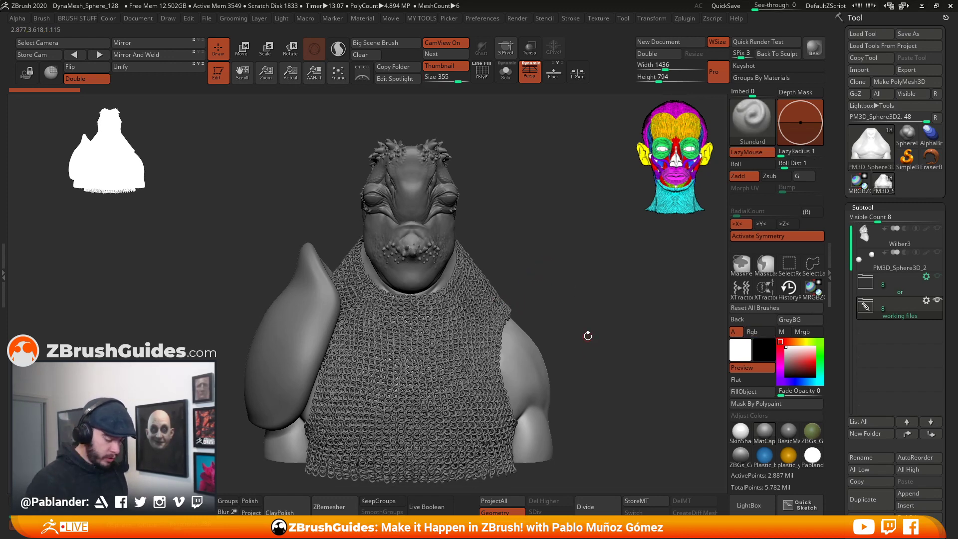
- Switch to Photoshop's Untitled-3 document and examine the concept sketch of the shoulder armour, straps and fur
key(alt+Tab)
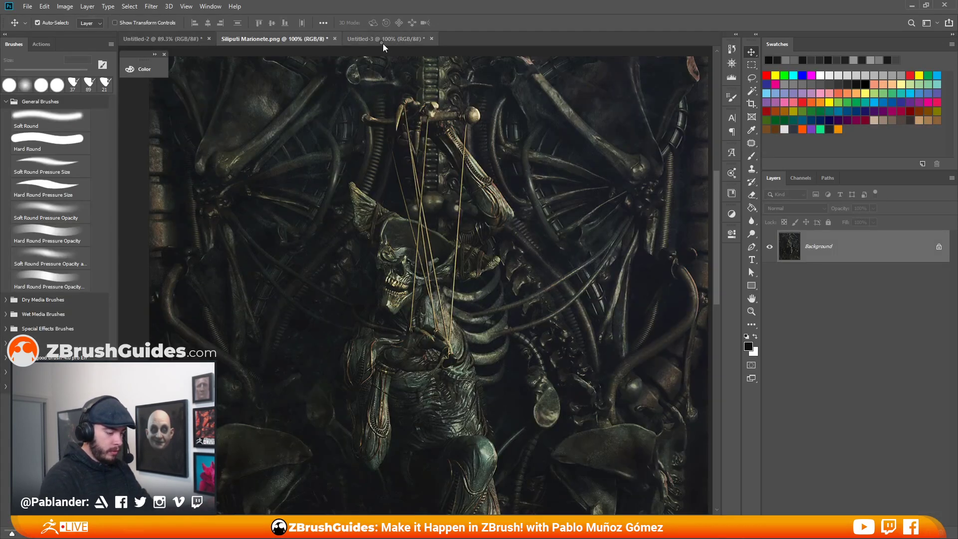
click(385, 39)
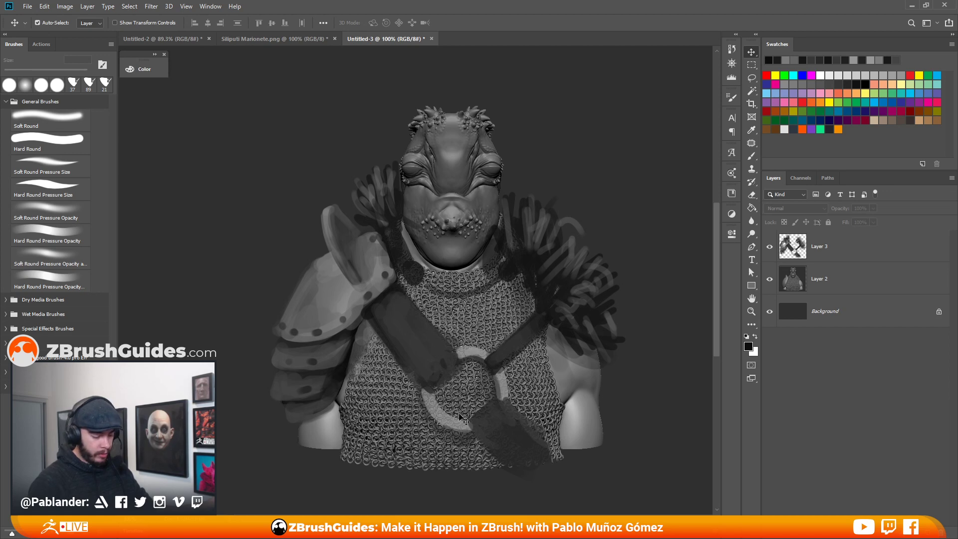
key(alt)
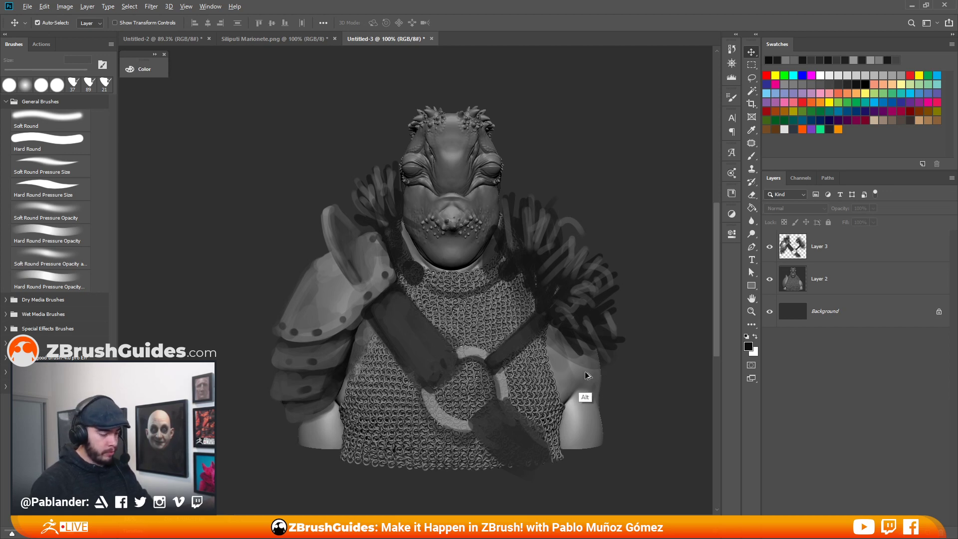
- Switch to ZBrush, expand the "or" and "working files" subtool folders, and increase the Visible Count to list more subtools
key(alt+Tab)
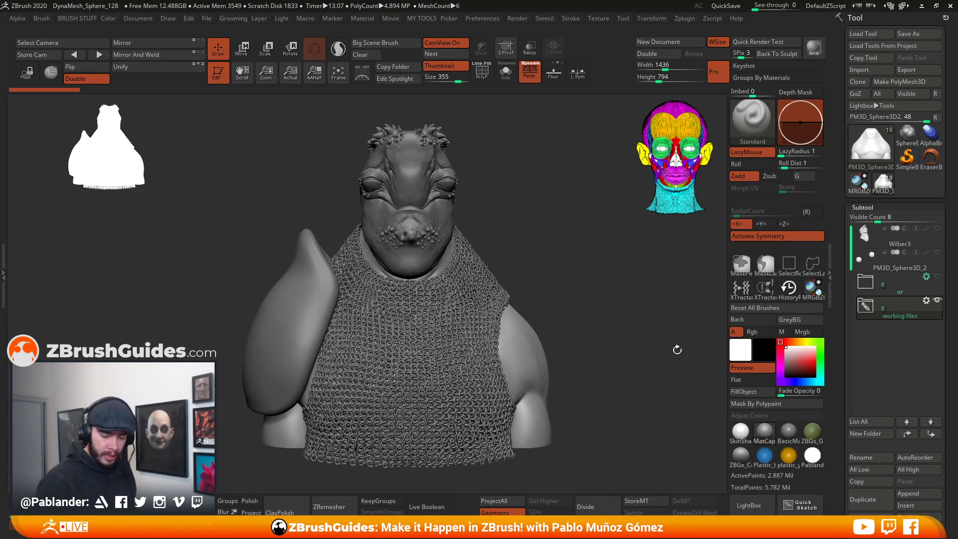
click(870, 286)
drag(851, 327, 852, 246)
drag(878, 139, 893, 140)
drag(843, 329, 844, 284)
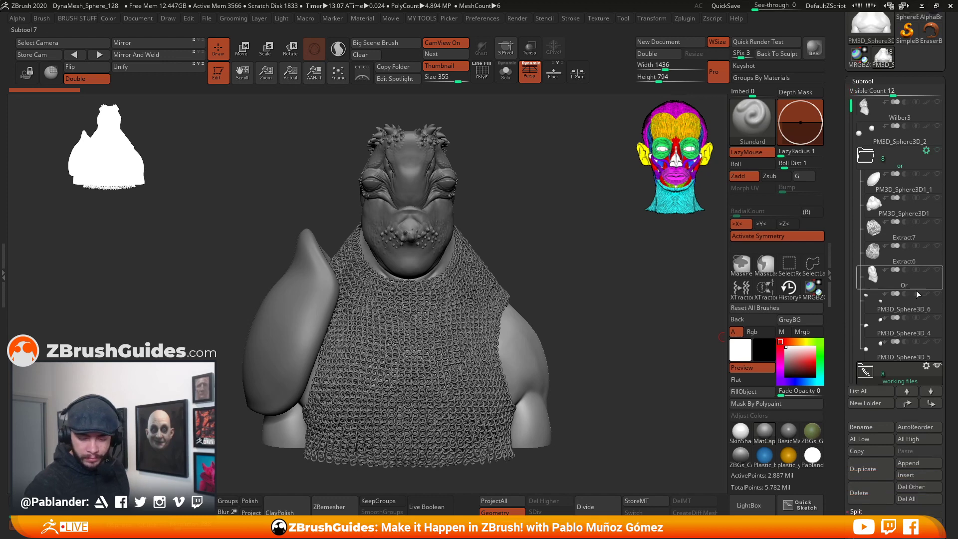
drag(845, 204, 843, 294)
drag(894, 106, 911, 106)
click(867, 387)
drag(845, 395, 844, 250)
- Isolate the PM3D_Sphere3D2 torso with Solo mode and turn off symmetry
click(937, 307)
mouse_move(550, 272)
alt+mouse_down()
mouse_move(534, 278)
mouse_move(586, 278)
mouse_move(574, 276)
alt+mouse_up()
click(504, 76)
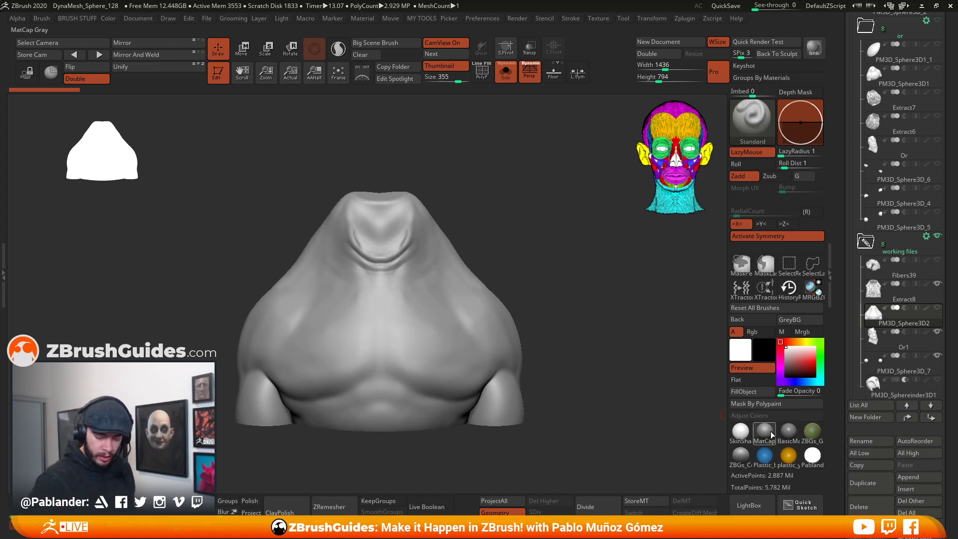
click(772, 236)
alt+drag(564, 260, 587, 264)
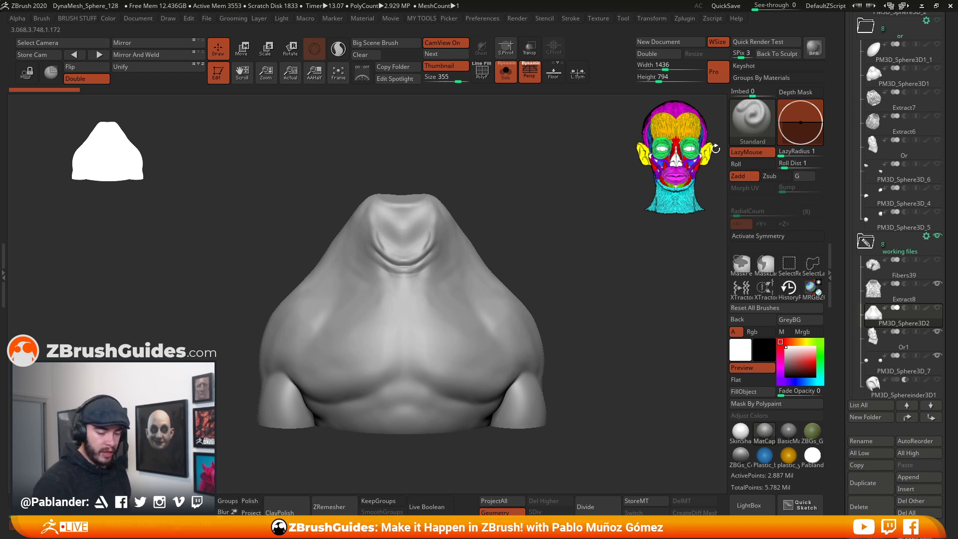
- With the Topology brush, draw two parallel diagonal curves for a strap from mid-chest up to the creature's right shoulder, redrawing the lower one
click(743, 115)
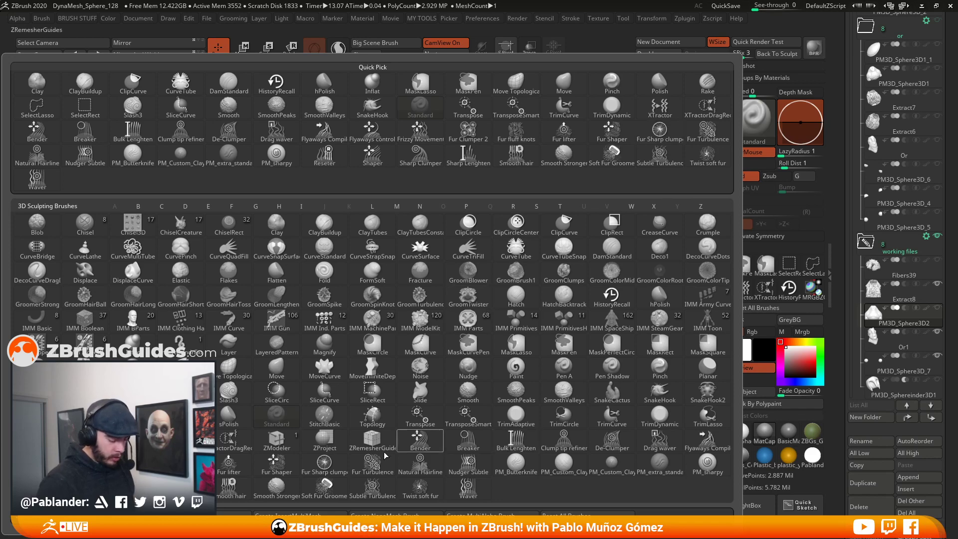
click(374, 419)
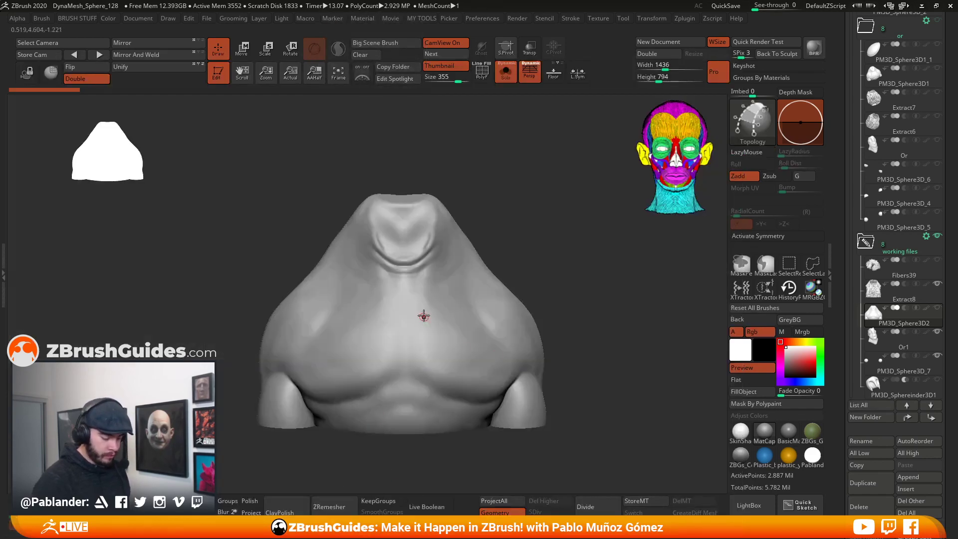
click(506, 73)
click(506, 74)
click(506, 74)
click(506, 75)
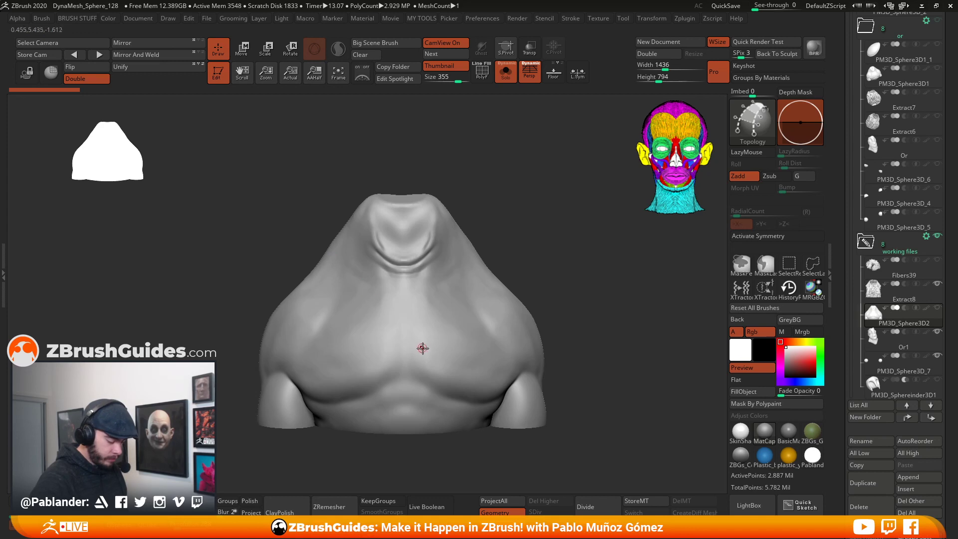
drag(412, 338, 341, 248)
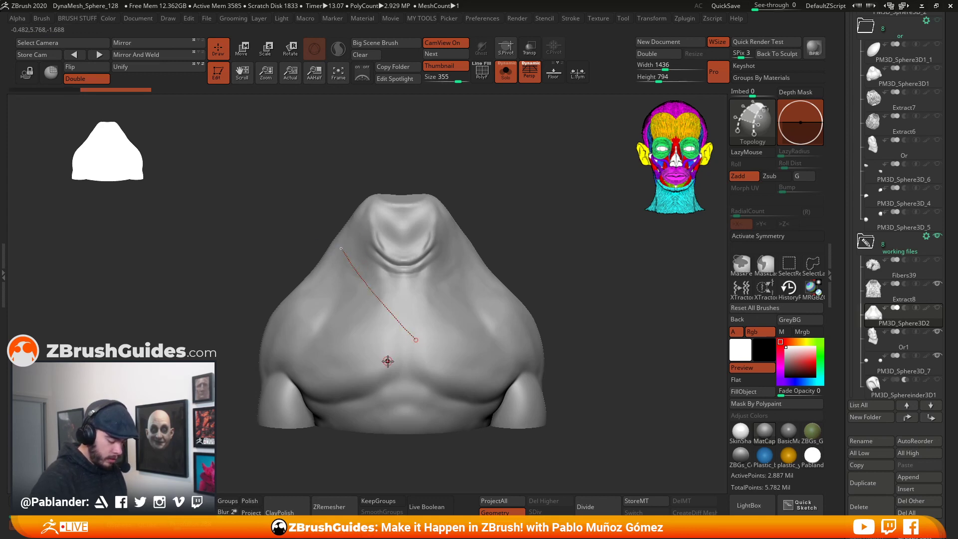
drag(381, 354, 320, 268)
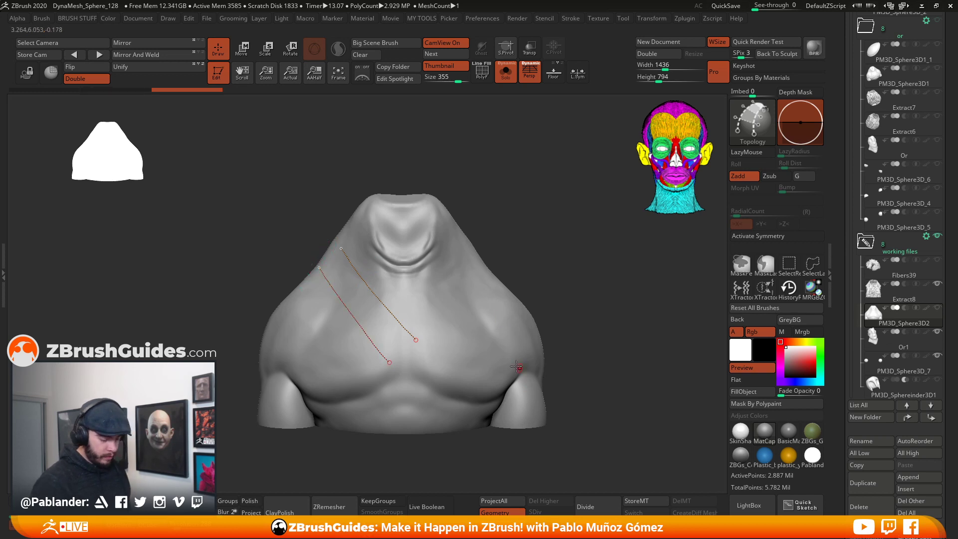
drag(380, 362, 309, 273)
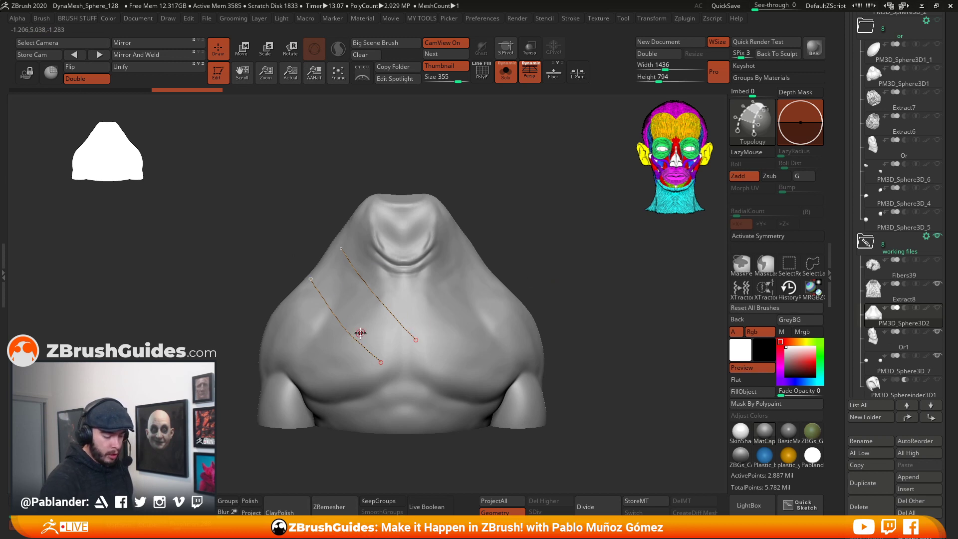
- Extend both strap curves over the creature's right shoulder onto the upper back
drag(488, 197, 484, 225)
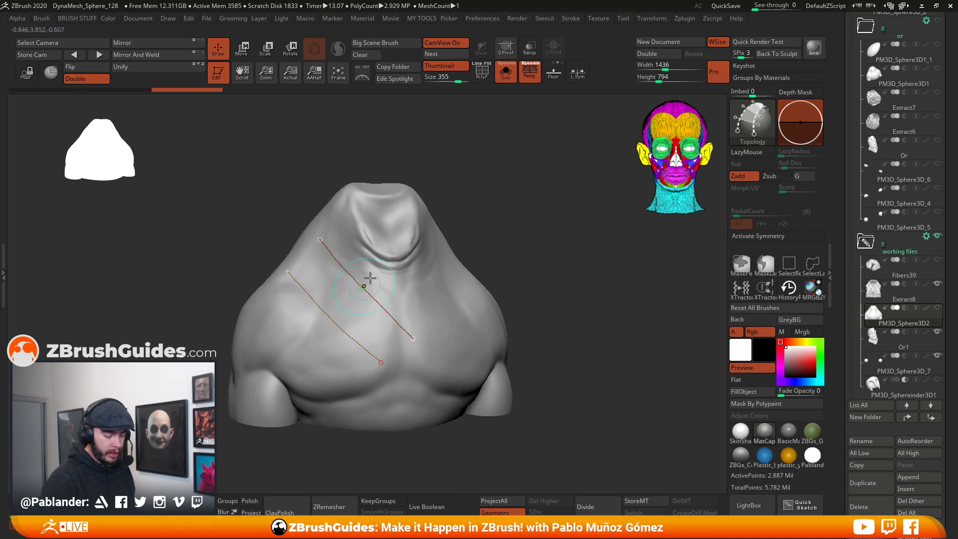
drag(464, 203, 404, 306)
alt+drag(442, 272, 533, 277)
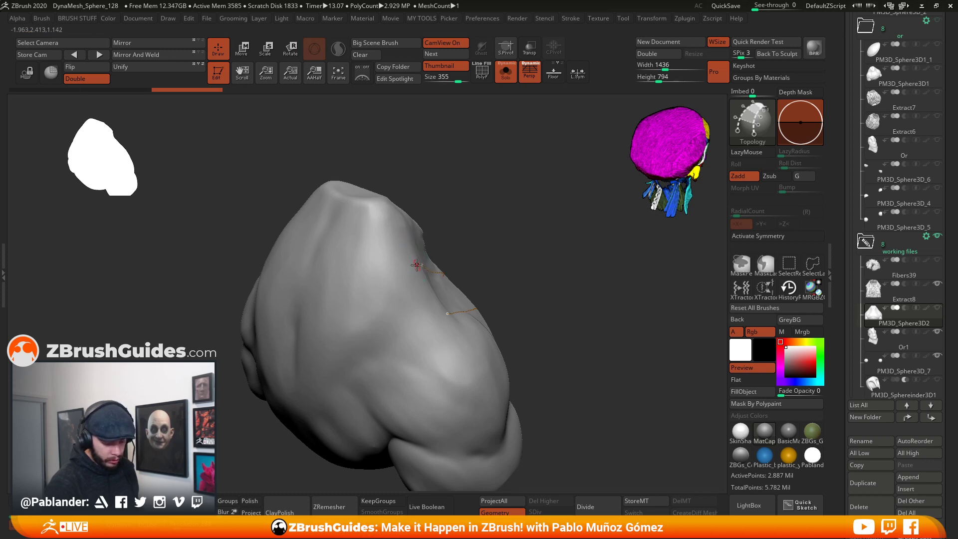
drag(398, 271, 282, 338)
mouse_move(464, 263)
mouse_down()
mouse_move(482, 267)
mouse_move(456, 310)
mouse_move(397, 327)
mouse_move(319, 372)
mouse_up()
- Continue both strap curves diagonally across the back to below the creature's left arm
mouse_move(539, 290)
mouse_down()
mouse_move(523, 316)
mouse_move(534, 249)
mouse_up()
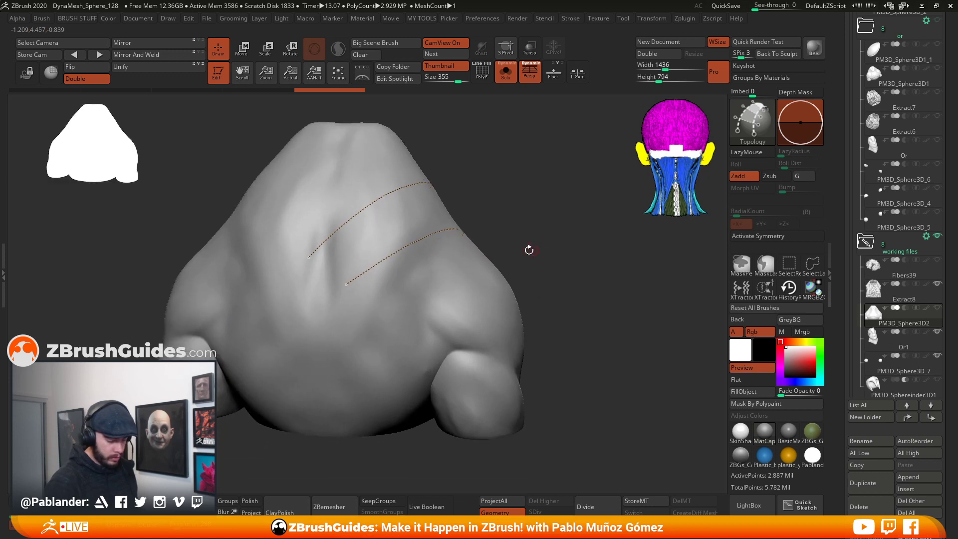
drag(477, 210, 426, 239)
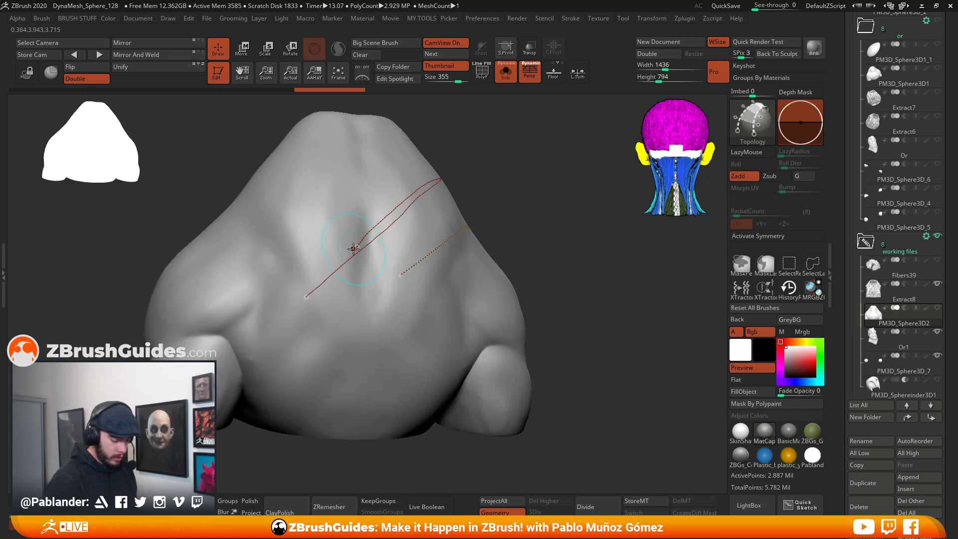
mouse_move(325, 271)
mouse_down()
mouse_move(278, 316)
mouse_move(243, 378)
mouse_up()
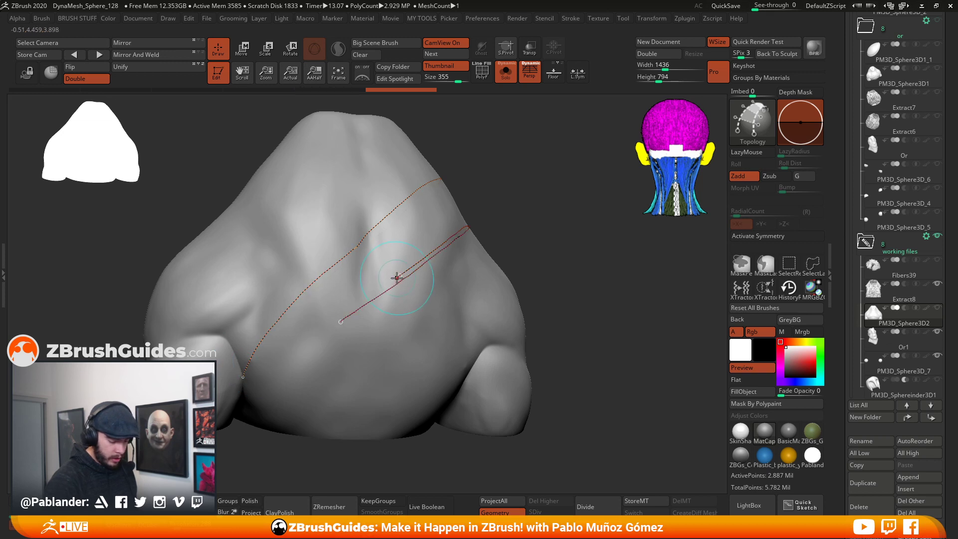
mouse_move(401, 275)
mouse_down()
mouse_move(317, 352)
mouse_move(274, 417)
mouse_up()
- Draw four cross curves between the two strap curves on the chest to form the first topology faces
drag(567, 315, 449, 309)
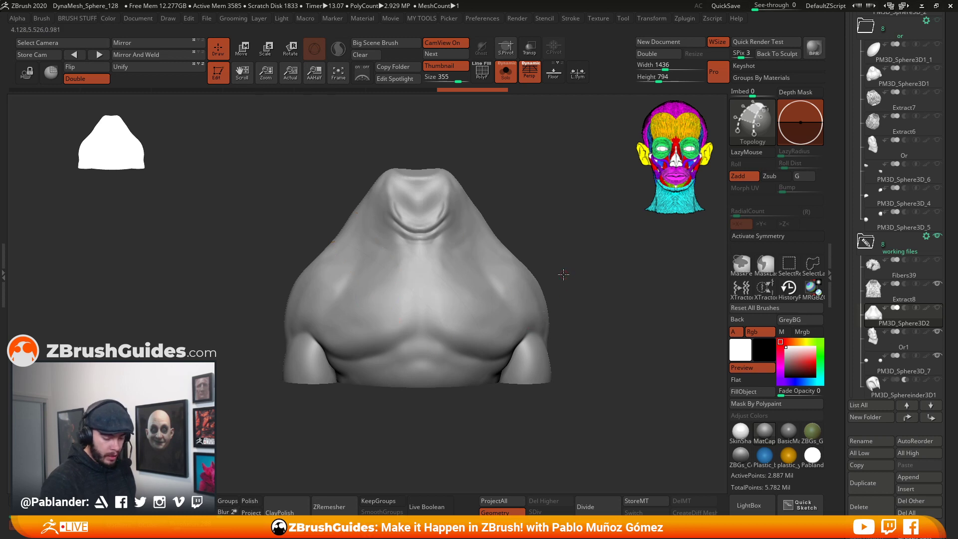
alt+drag(564, 271, 558, 280)
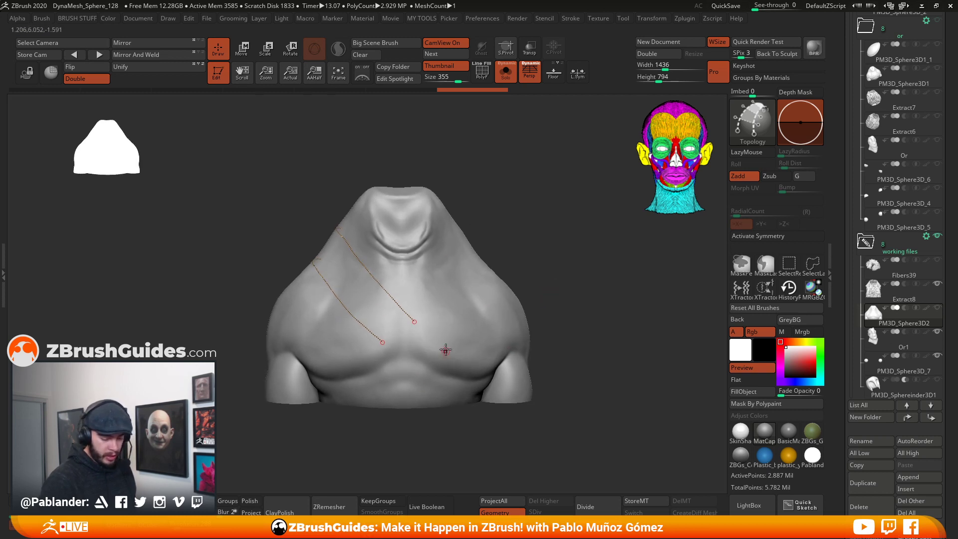
mouse_move(551, 246)
mouse_down()
mouse_move(566, 274)
mouse_move(566, 246)
mouse_up()
drag(529, 274, 533, 284)
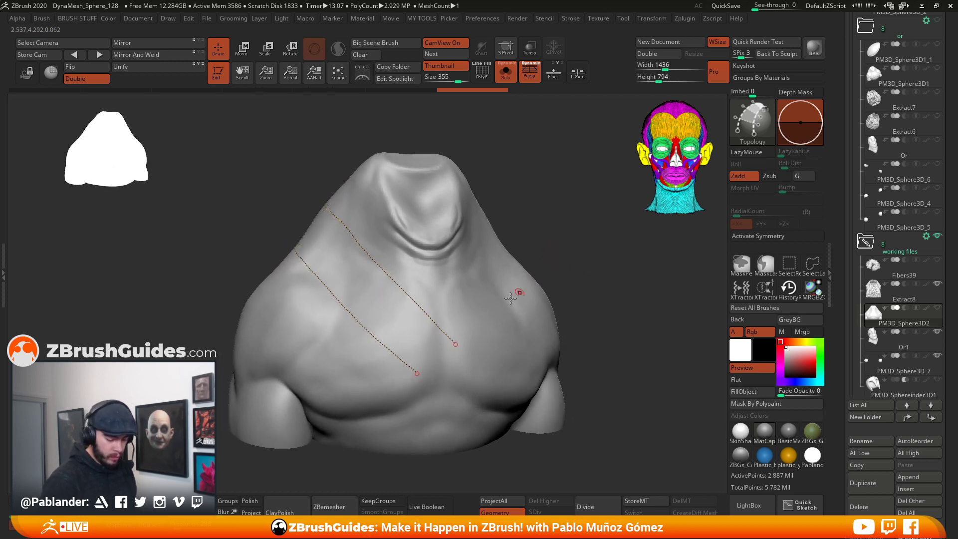
mouse_move(425, 358)
mouse_down()
mouse_move(407, 379)
mouse_move(378, 366)
mouse_up()
right_drag(379, 364, 419, 289)
drag(366, 341, 371, 344)
right_drag(372, 343, 399, 273)
drag(348, 327, 349, 325)
mouse_move(528, 216)
right_down()
mouse_move(537, 220)
mouse_move(431, 280)
right_up()
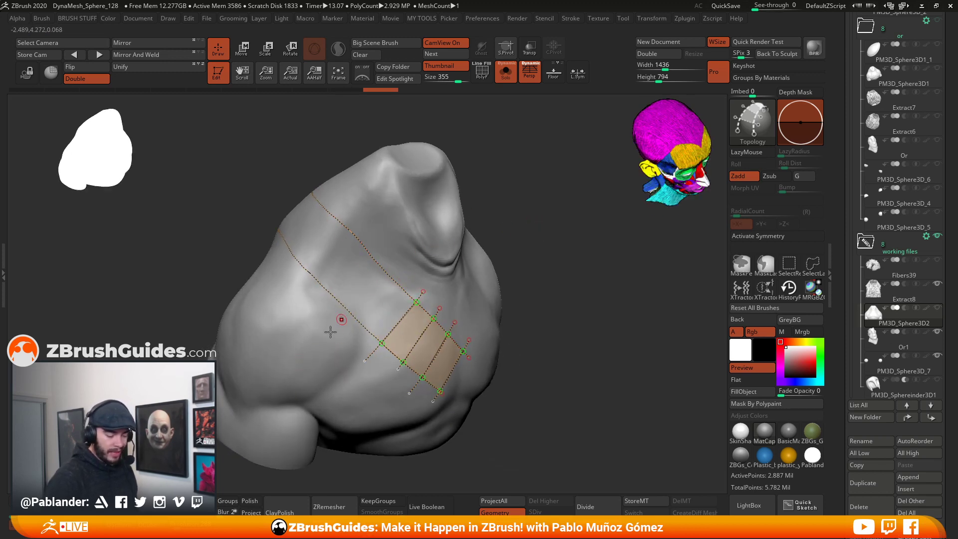
- Add evenly spaced cross curves between the strap curves from the chest up to the creature's right shoulder
drag(322, 355, 308, 375)
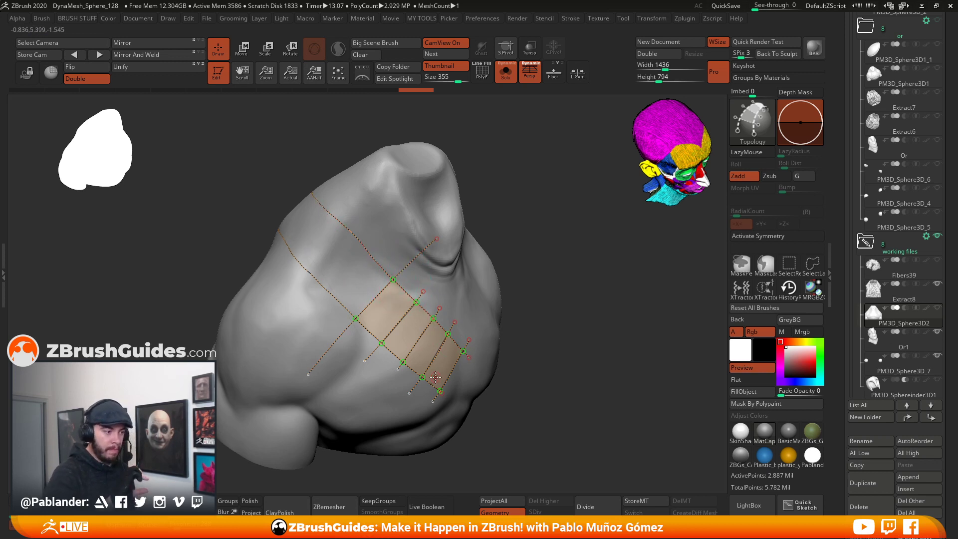
mouse_move(508, 209)
mouse_down()
mouse_move(522, 223)
mouse_move(539, 221)
mouse_up()
drag(367, 288, 336, 325)
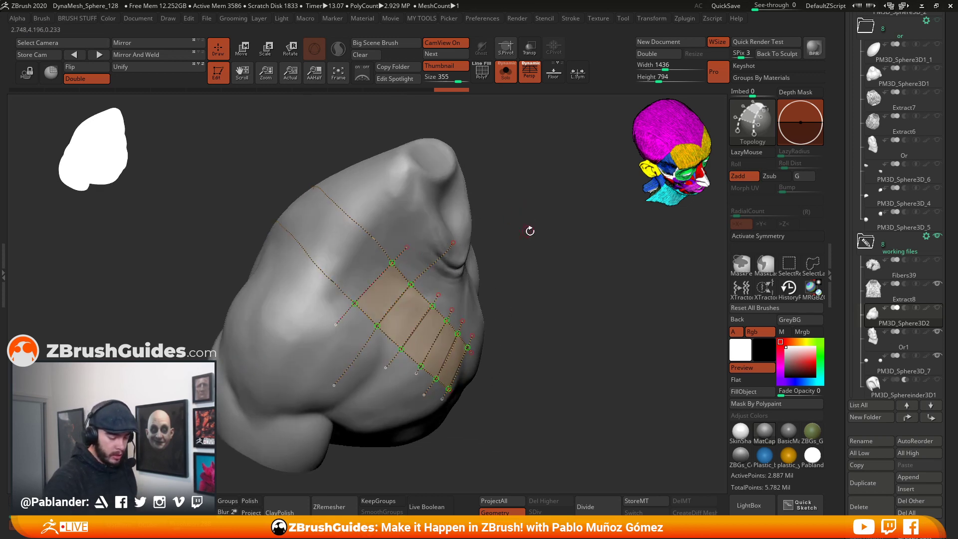
drag(524, 229, 544, 222)
drag(385, 220, 316, 310)
drag(509, 245, 530, 240)
drag(359, 203, 301, 274)
- Add cross curves between the strap curves over the shoulder and onto the upper back
mouse_move(483, 193)
mouse_down()
mouse_move(525, 238)
mouse_move(535, 225)
mouse_up()
drag(364, 235, 298, 301)
drag(483, 253, 509, 300)
drag(421, 249, 346, 320)
drag(388, 225, 319, 298)
mouse_move(543, 267)
alt+mouse_down()
mouse_move(575, 299)
mouse_move(541, 267)
alt+mouse_up()
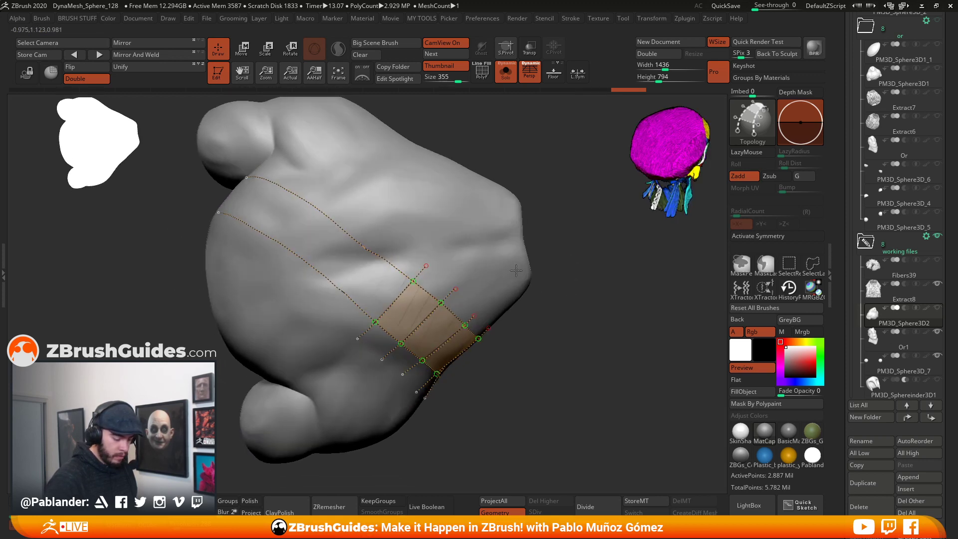
- Draw the remaining cross curves along the strap down the back to its lower end
drag(389, 243, 340, 306)
drag(359, 220, 300, 287)
drag(329, 197, 266, 263)
mouse_move(515, 164)
mouse_down()
mouse_move(524, 161)
mouse_move(490, 179)
mouse_up()
mouse_move(284, 194)
mouse_down()
mouse_move(244, 270)
mouse_move(220, 259)
mouse_up()
- Generate the strap mesh from the topology curves at the current brush size
mouse_move(550, 369)
mouse_down()
mouse_move(515, 336)
mouse_move(494, 267)
mouse_move(451, 242)
mouse_move(532, 321)
mouse_move(495, 275)
mouse_move(540, 332)
mouse_up()
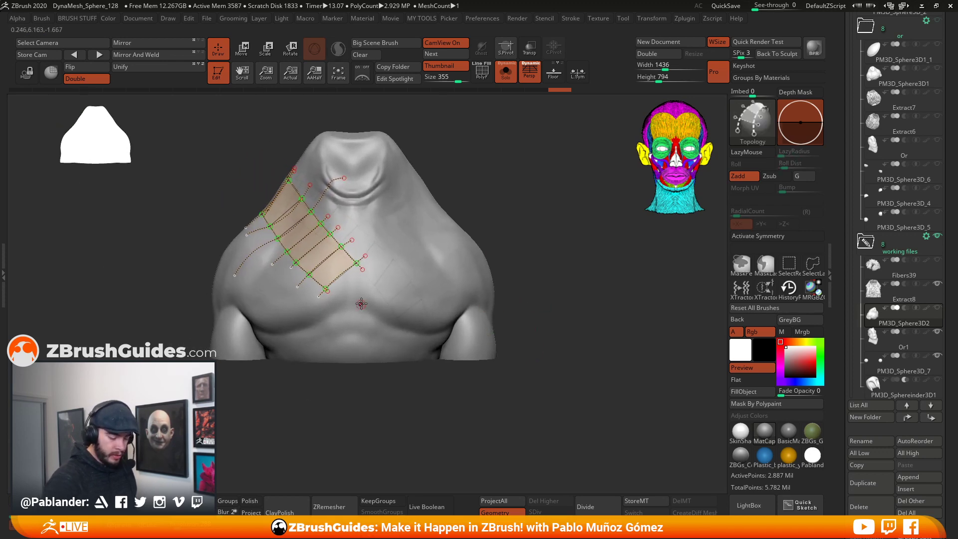
mouse_move(409, 254)
mouse_down()
mouse_move(582, 265)
mouse_move(497, 267)
mouse_up()
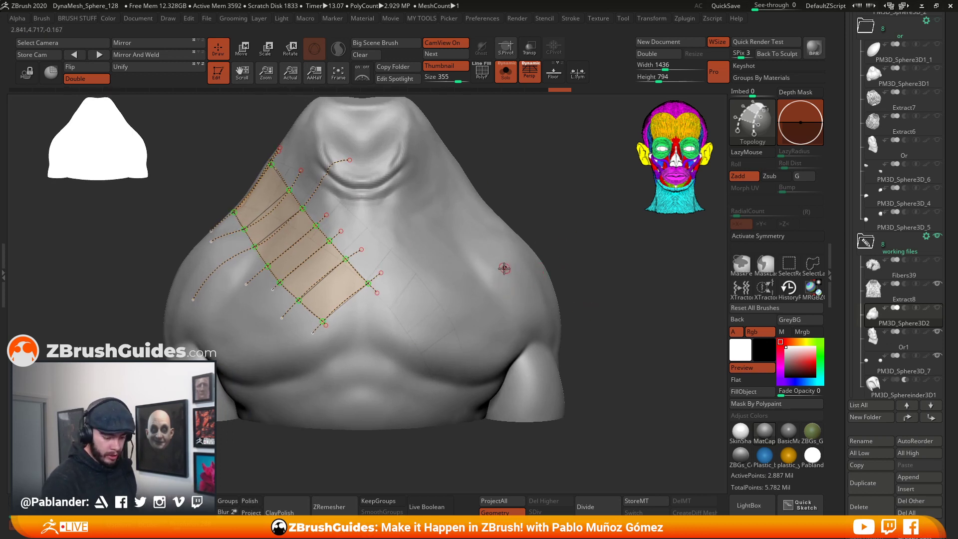
click(452, 414)
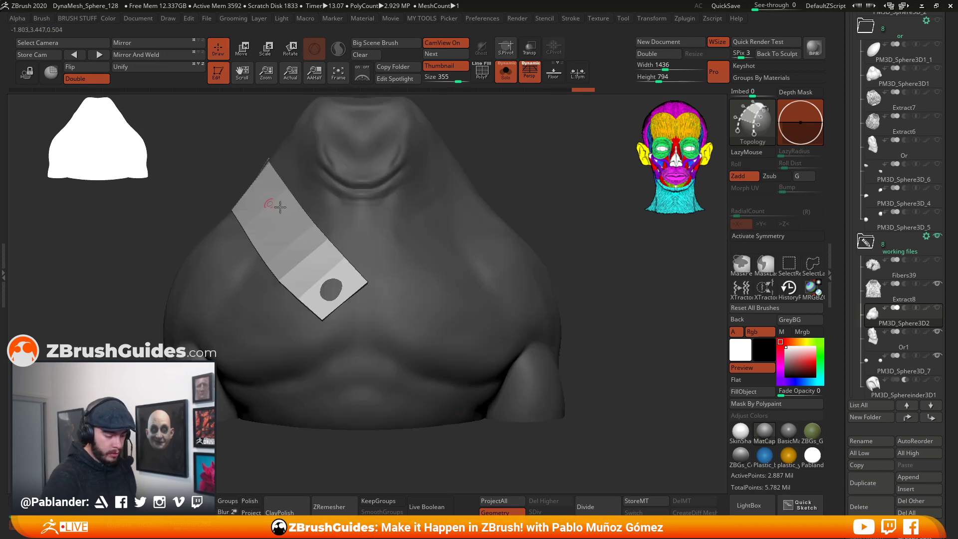
- Inspect the generated strap from several angles, with and without PolyFrame, for places where the torso pokes through
mouse_move(558, 189)
mouse_down()
mouse_move(432, 192)
mouse_move(567, 191)
mouse_move(562, 313)
mouse_up()
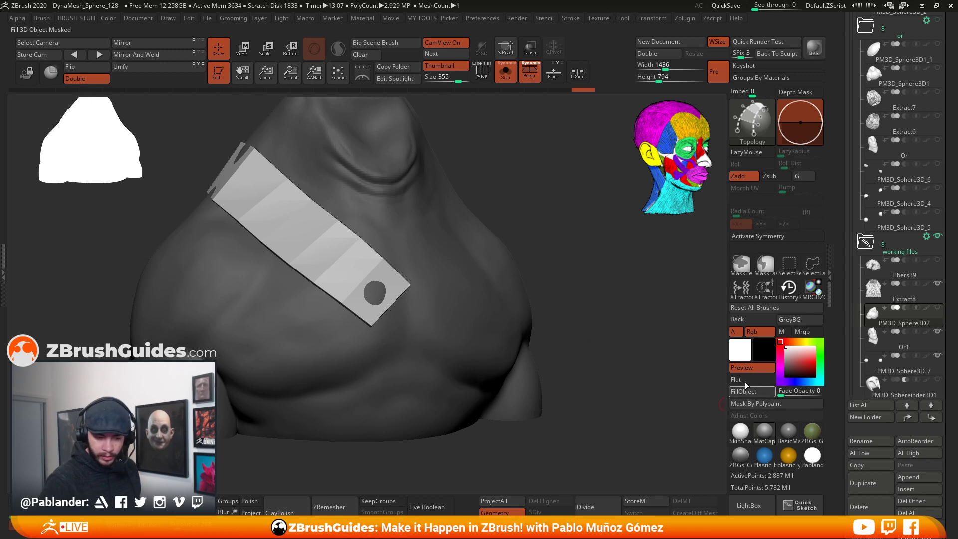
key(shift+f)
drag(567, 246, 585, 249)
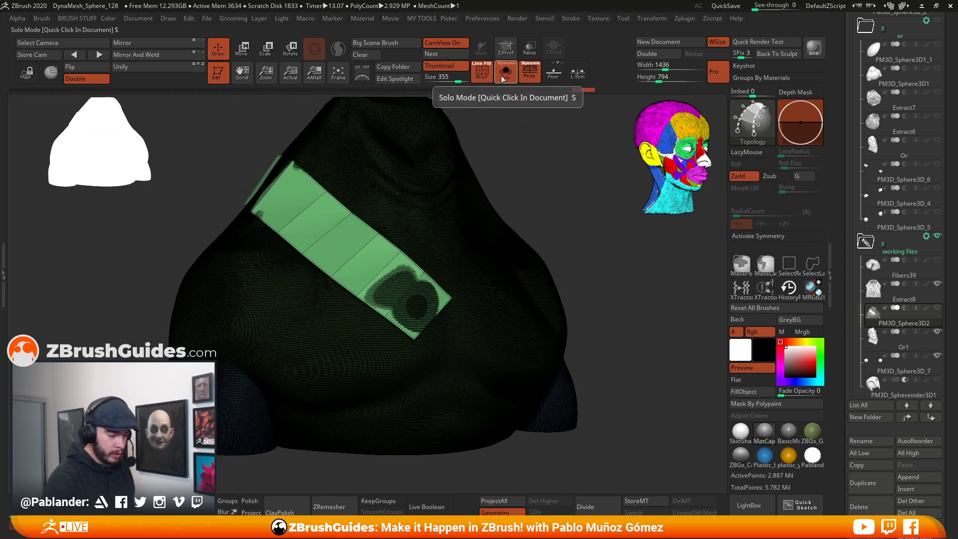
key(shift+f)
drag(598, 241, 564, 247)
drag(621, 278, 564, 290)
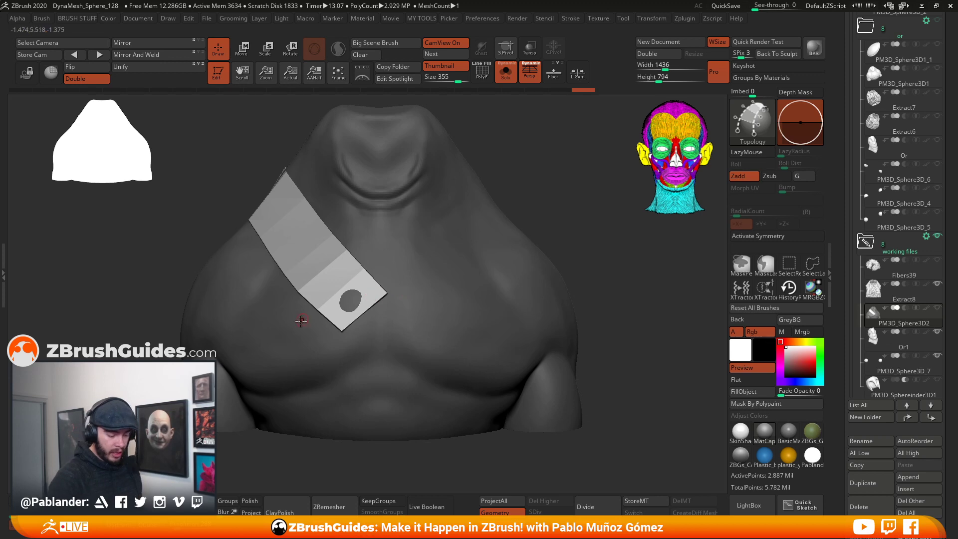
- Undo the generated strap and regenerate it from the curves with a Draw Size of 136 for more thickness
key(ctrl+z)
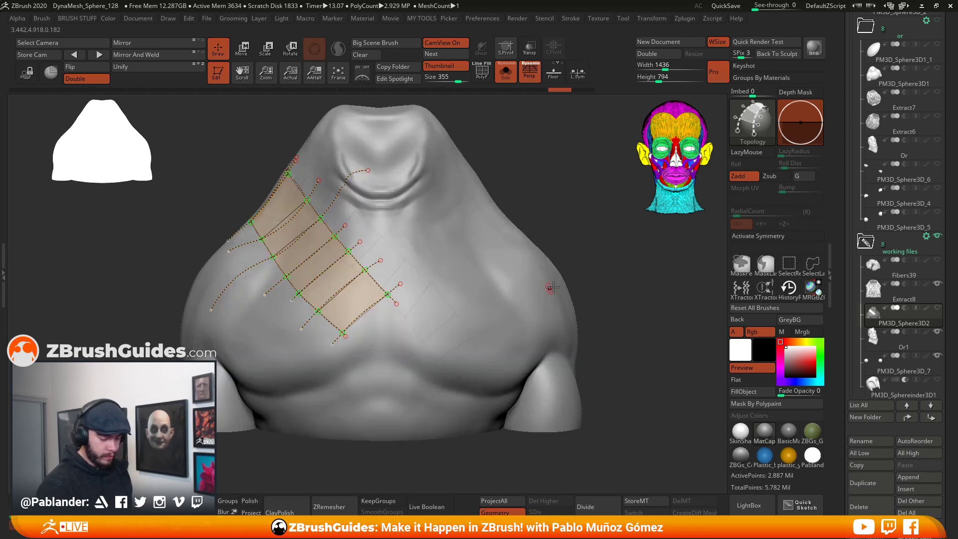
key(space)
key(space)
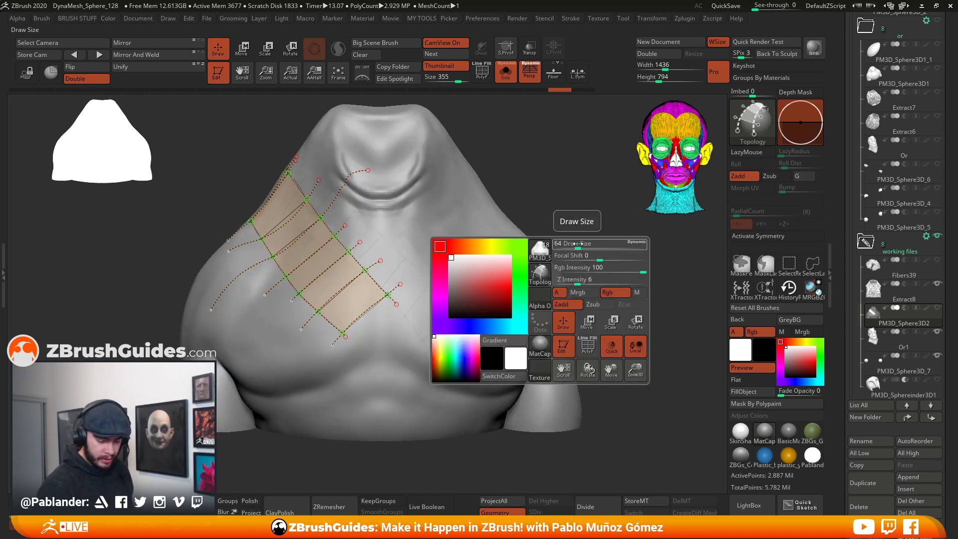
click(589, 241)
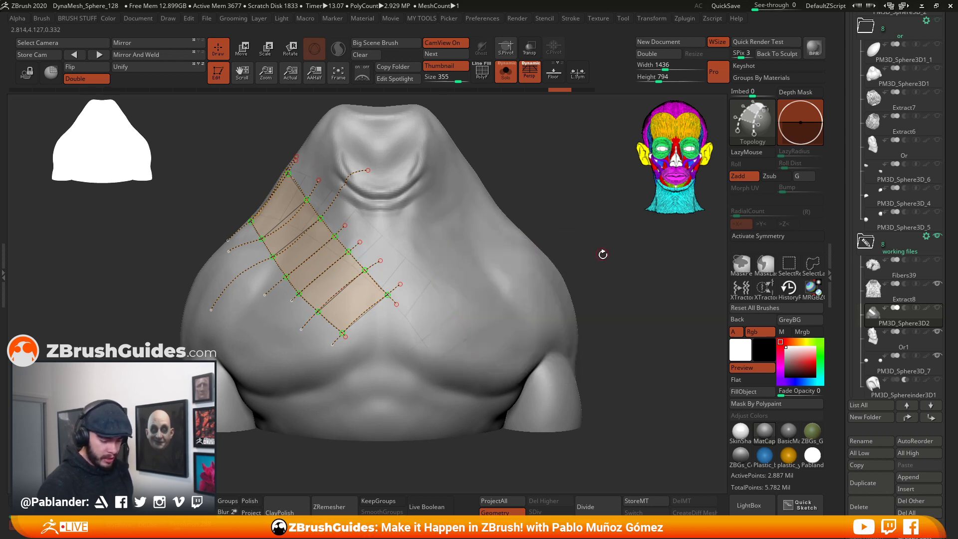
drag(601, 252, 573, 250)
key(space)
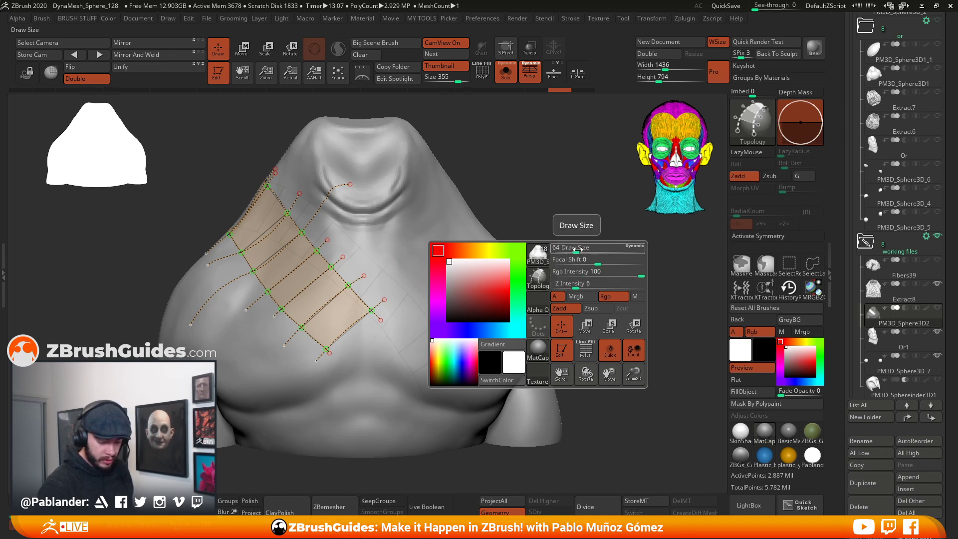
drag(577, 249, 583, 249)
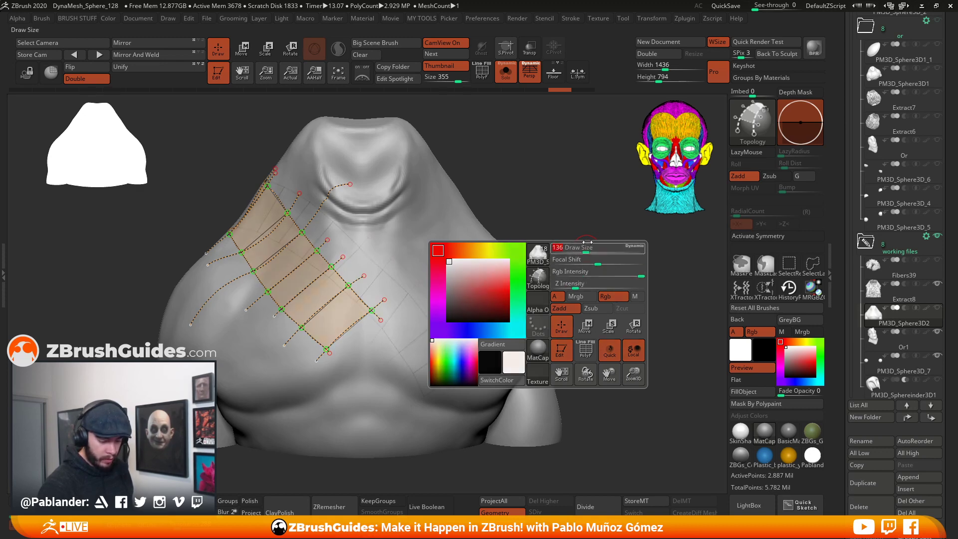
click(494, 282)
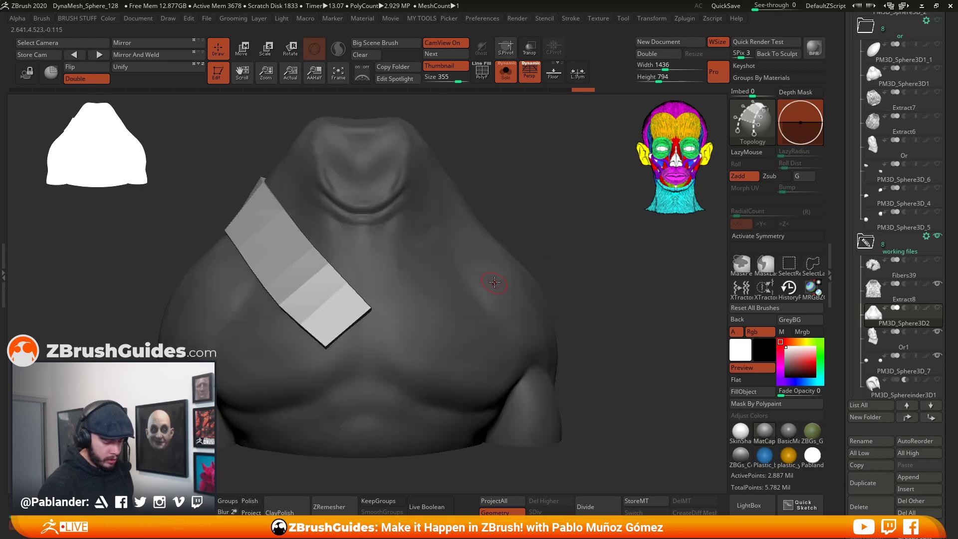
- Split the new strap from the masked torso into its own subtool and turn on its visibility
mouse_move(553, 251)
mouse_down()
mouse_move(514, 255)
mouse_move(543, 257)
mouse_up()
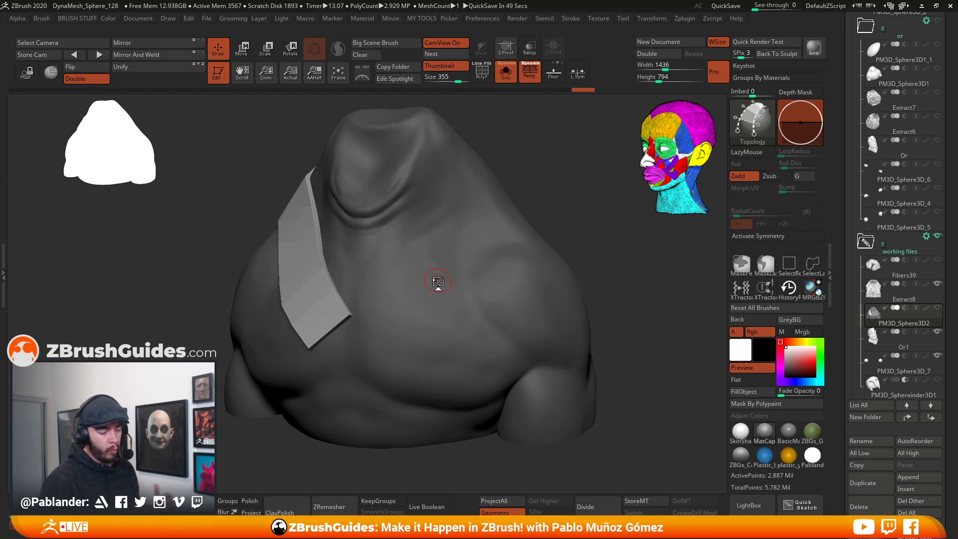
drag(584, 232, 563, 223)
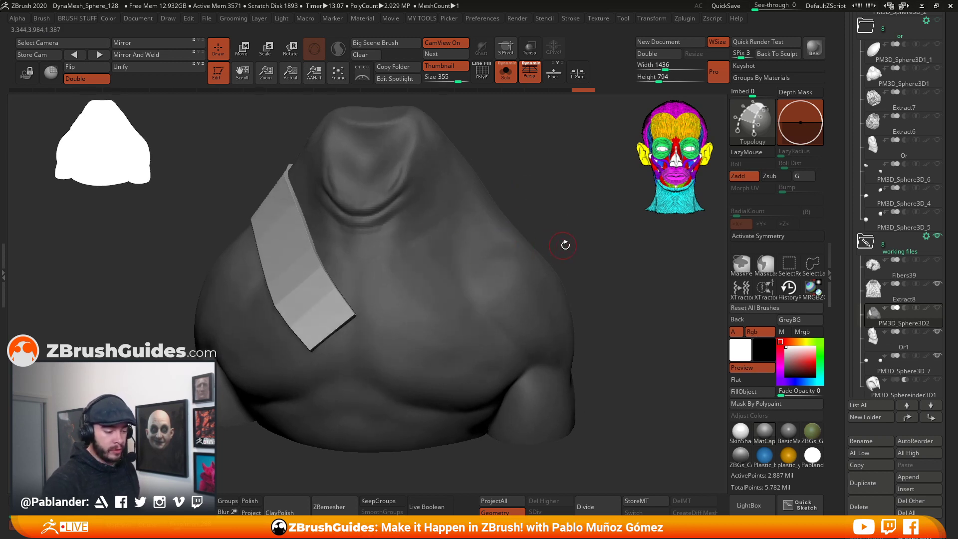
mouse_move(538, 230)
mouse_down()
mouse_move(561, 231)
mouse_move(553, 211)
mouse_move(564, 220)
mouse_move(530, 224)
mouse_move(556, 263)
mouse_move(533, 229)
mouse_up()
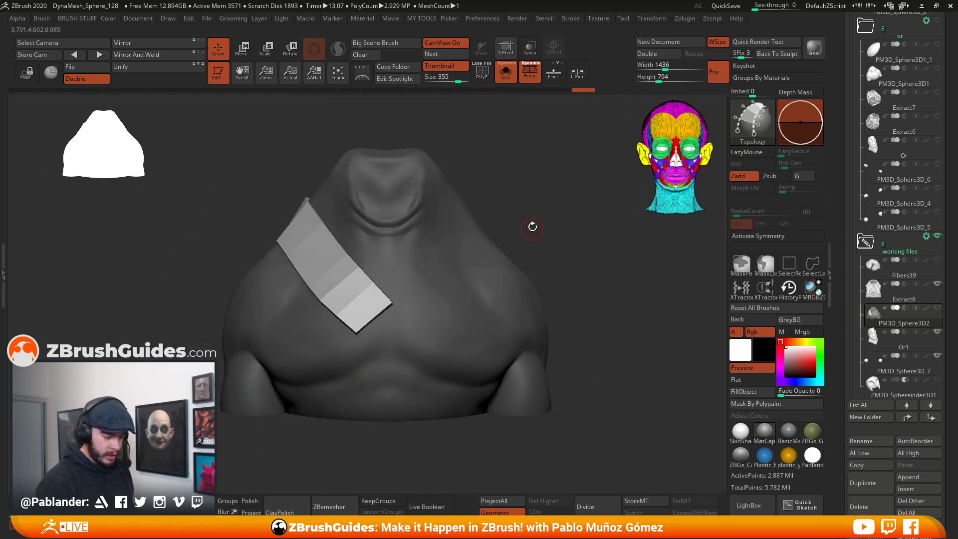
key(space)
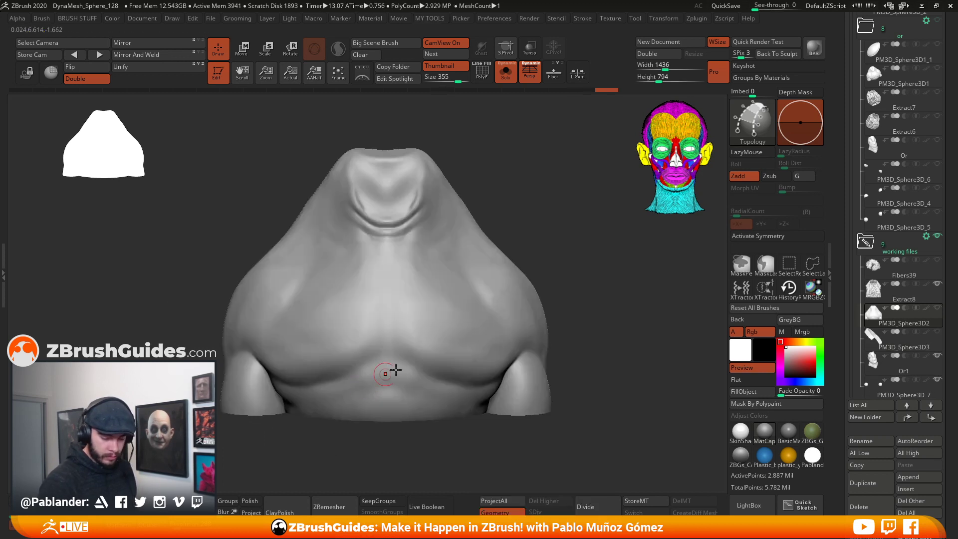
click(937, 334)
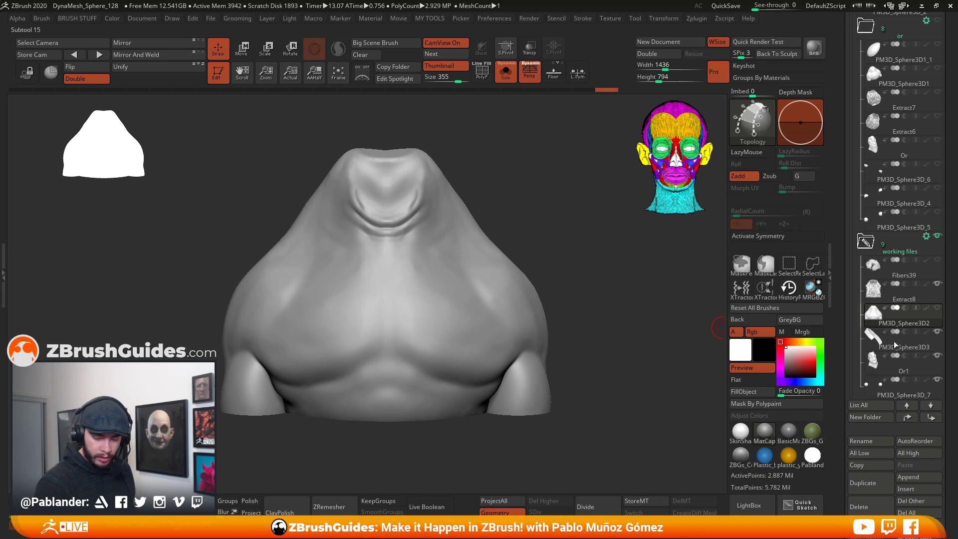
- Turn on the torso subtool's visibility within the full bust and isolate the torso for the next strap
click(506, 73)
click(937, 308)
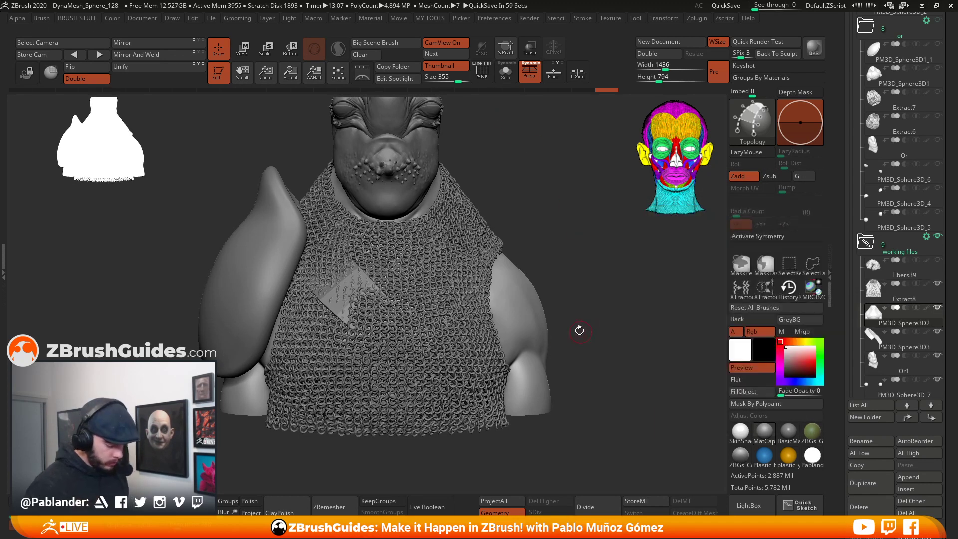
mouse_move(584, 322)
mouse_down()
mouse_move(599, 312)
mouse_move(511, 322)
mouse_move(596, 309)
mouse_up()
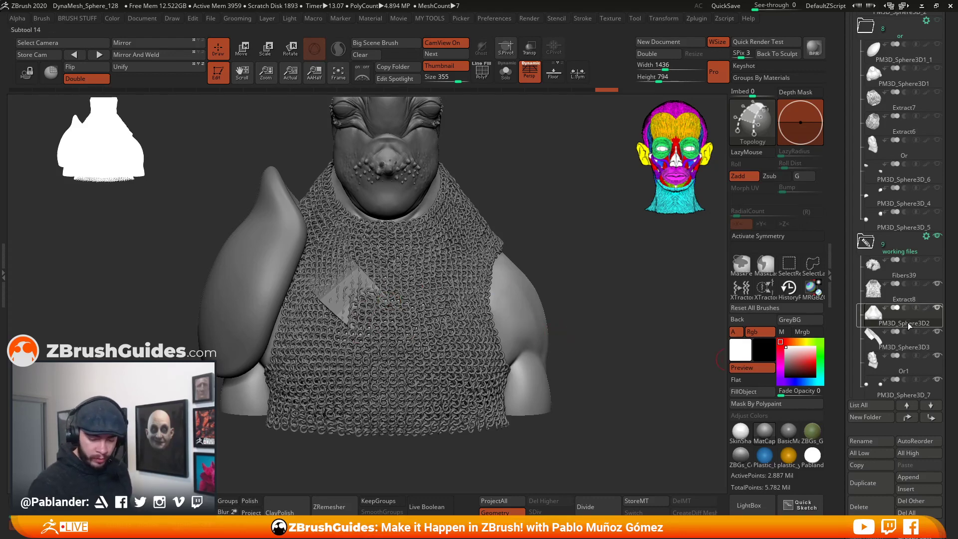
click(896, 304)
click(507, 73)
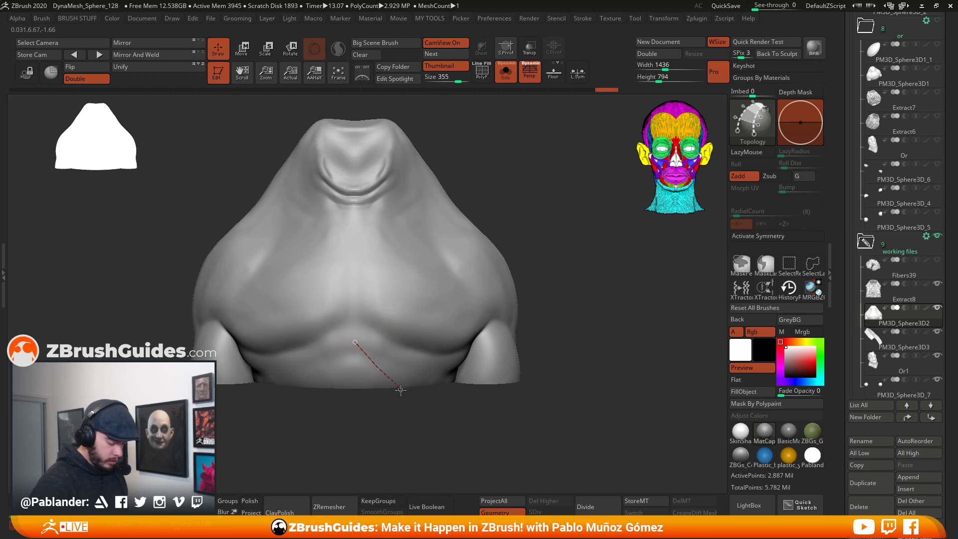
- Draw two diagonal rails and their cross curves with the Topology brush on the lower belly for a short, wide strap
drag(398, 310, 405, 316)
drag(453, 372, 457, 379)
mouse_move(411, 301)
mouse_down()
mouse_move(346, 351)
mouse_move(375, 360)
mouse_move(365, 368)
mouse_up()
drag(440, 336, 386, 381)
drag(452, 352, 391, 394)
mouse_move(489, 421)
mouse_down()
mouse_move(453, 407)
mouse_move(449, 419)
mouse_move(453, 370)
mouse_move(455, 411)
mouse_move(466, 399)
mouse_move(450, 350)
mouse_up()
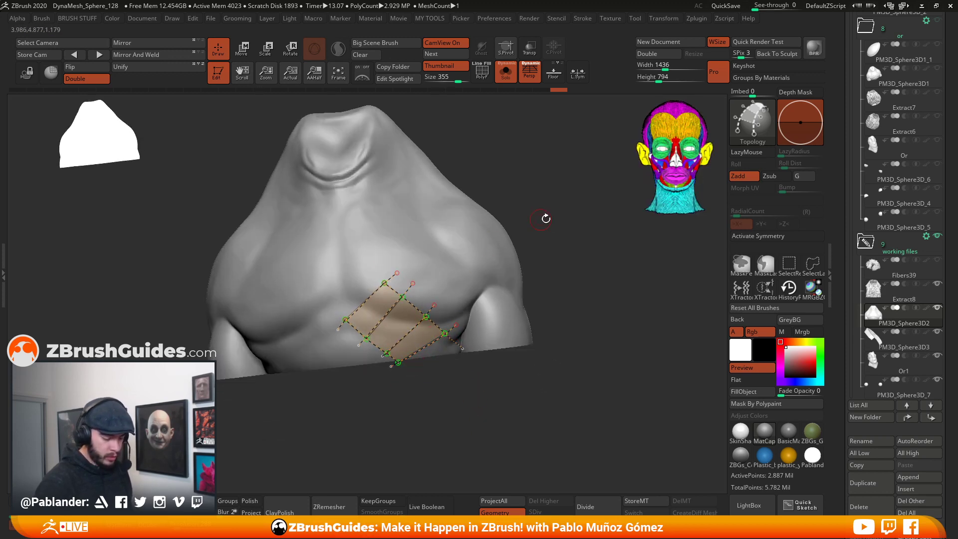
- Generate the lower strap's mesh from the curves and split the unmasked points into their own subtool
shift+drag(536, 220, 597, 246)
alt+drag(559, 287, 573, 319)
click(476, 281)
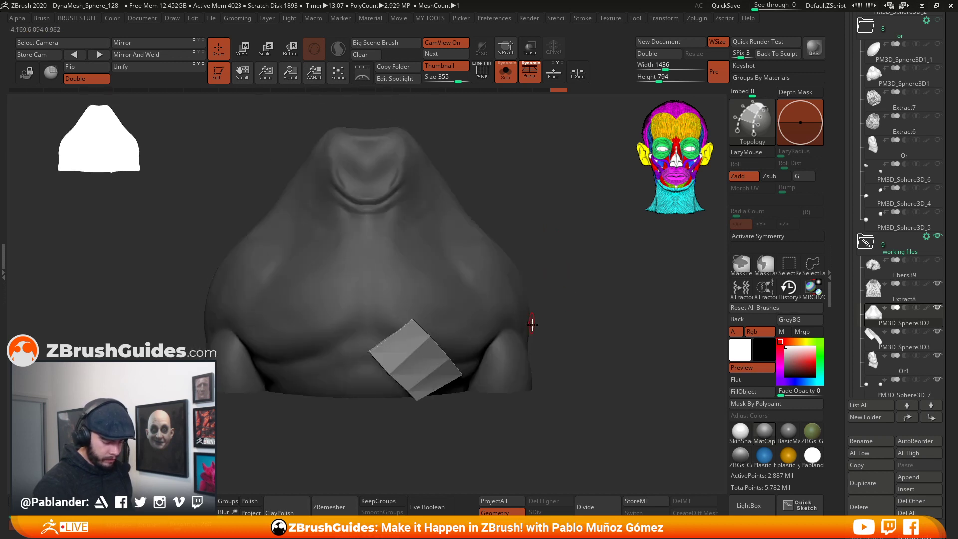
key(m)
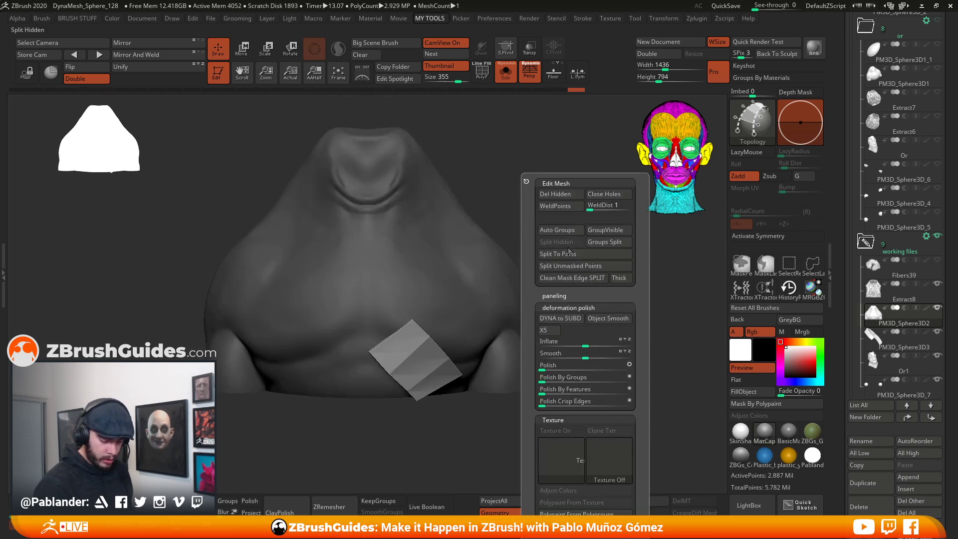
click(585, 266)
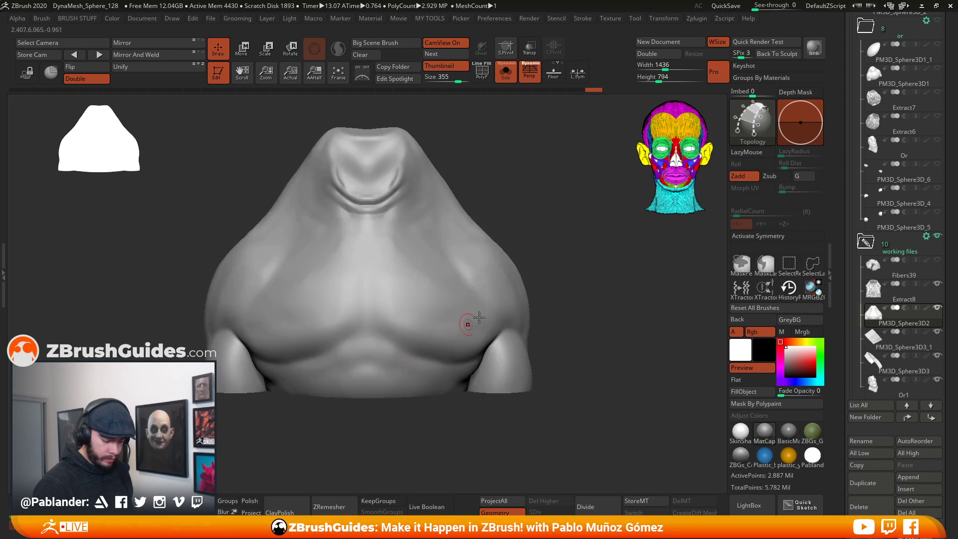
- Examine the lower strap's fit against the torso and chainmail on the full bust from the side and from below
click(505, 73)
drag(502, 100, 509, 183)
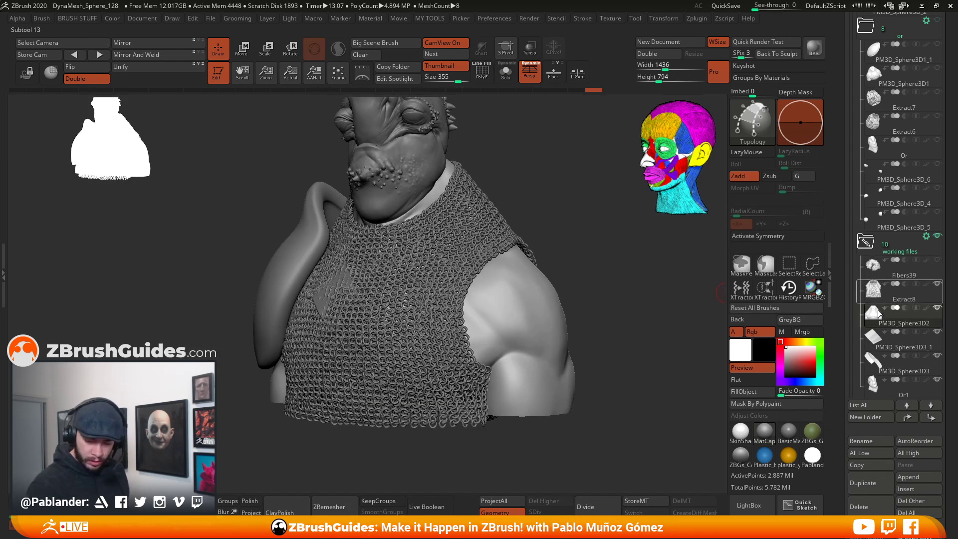
drag(631, 400, 611, 291)
click(900, 344)
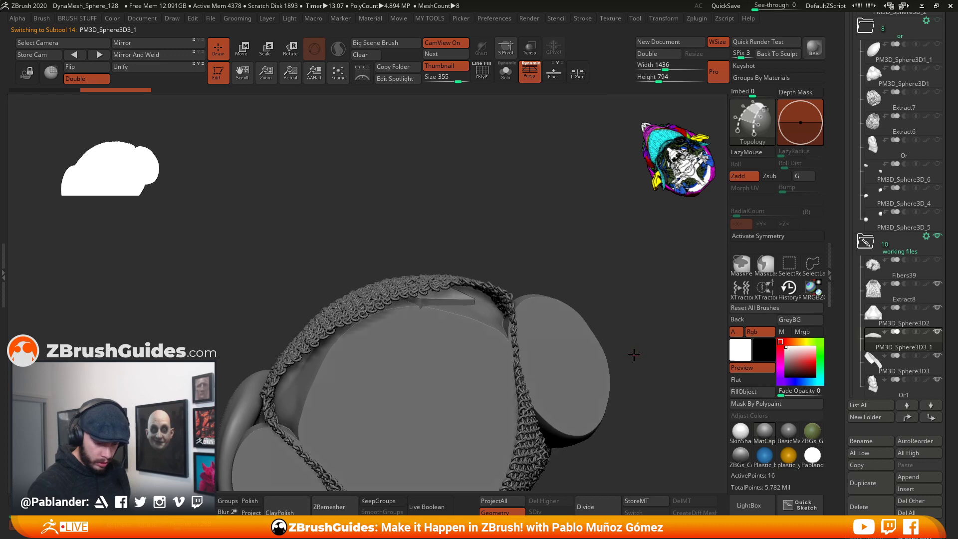
drag(634, 353, 526, 141)
click(858, 308)
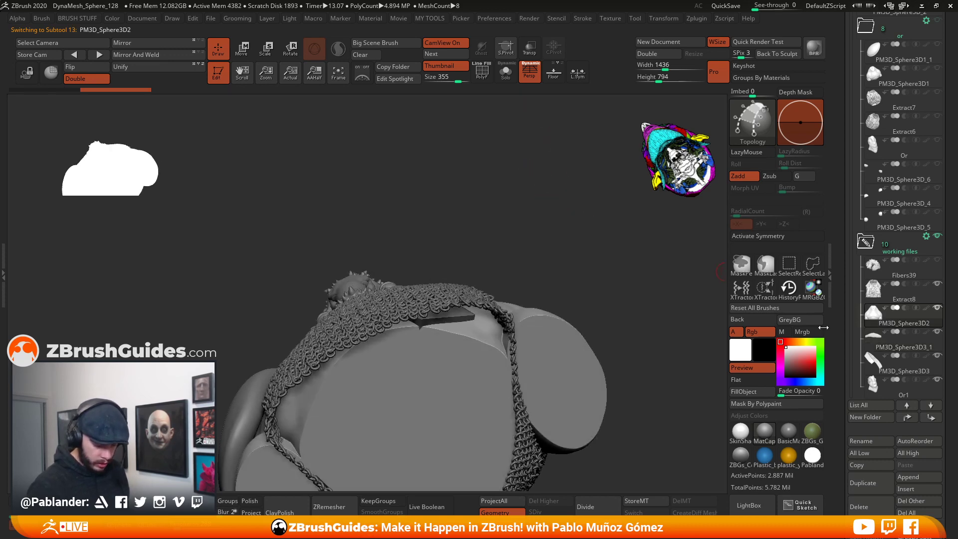
- Isolate the torso subtool and frame it in a front view
click(506, 79)
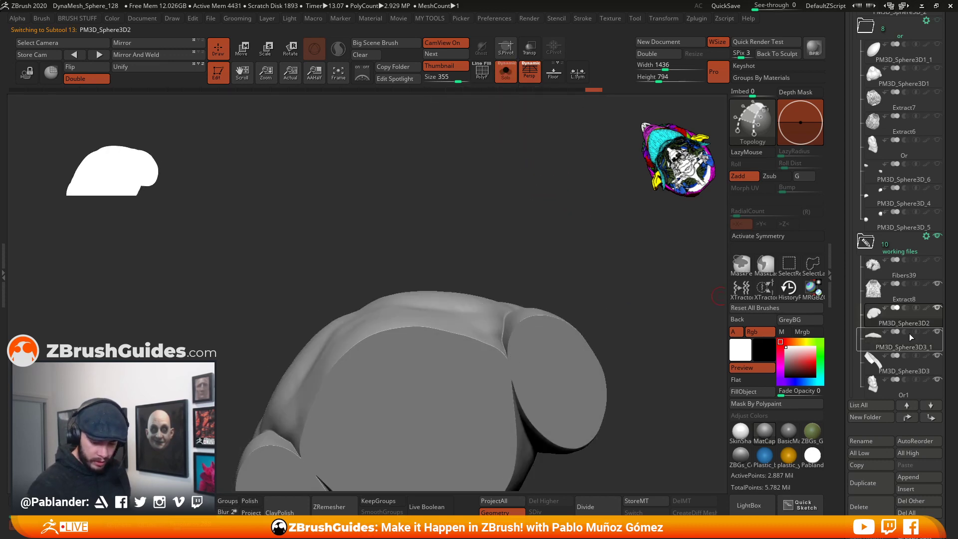
click(894, 332)
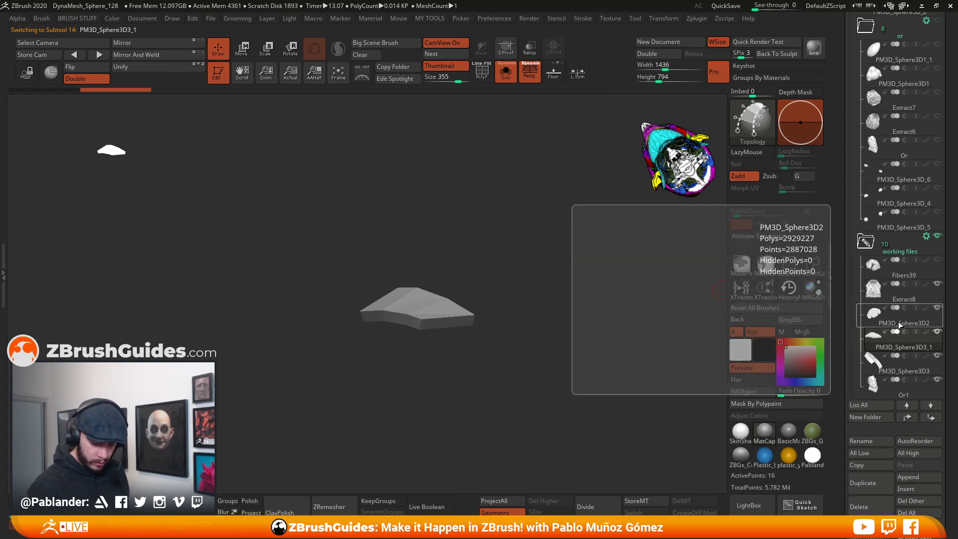
click(898, 316)
key(f)
drag(565, 328, 534, 268)
- Switch to Photoshop to study the strap layout in the concept, return to ZBrush and compare the isolated torso with the full bust
key(alt+Tab)
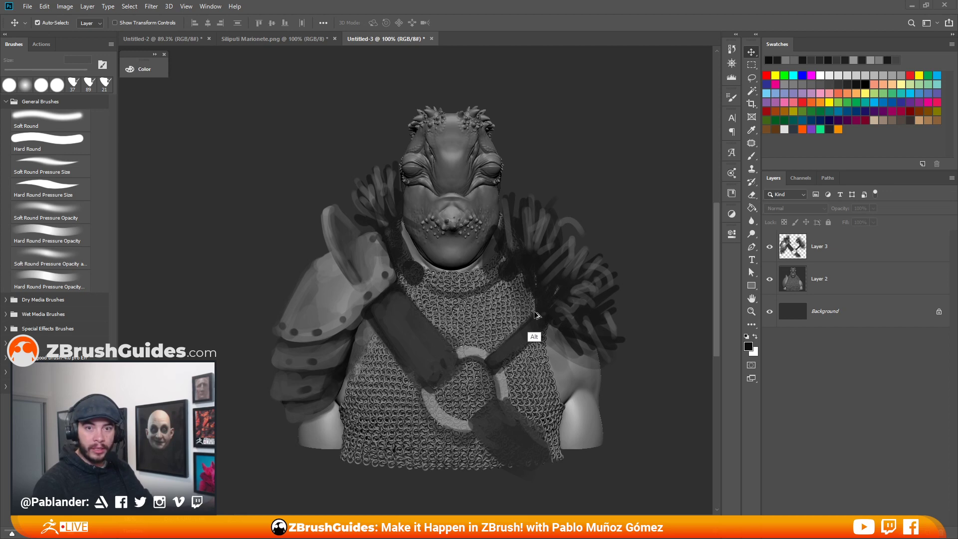
key(alt+Tab)
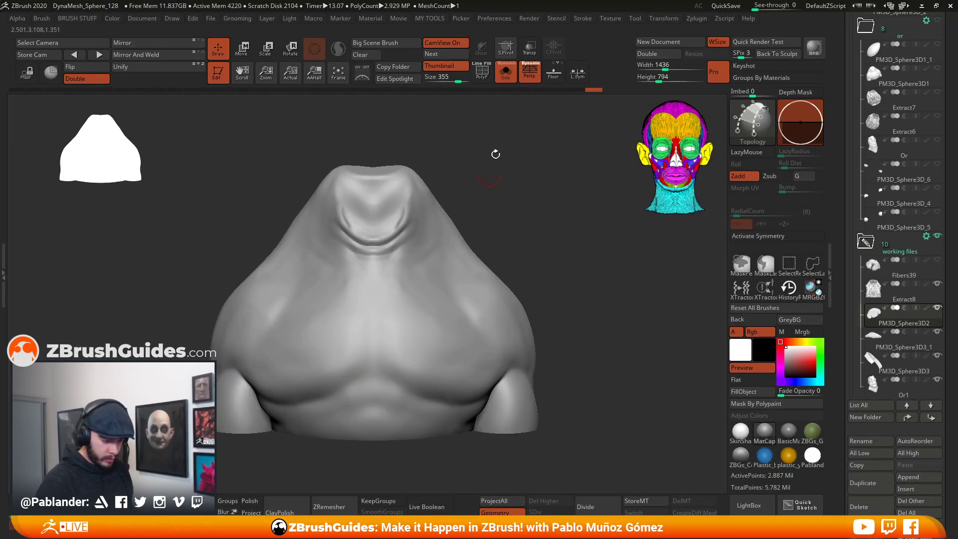
key(t)
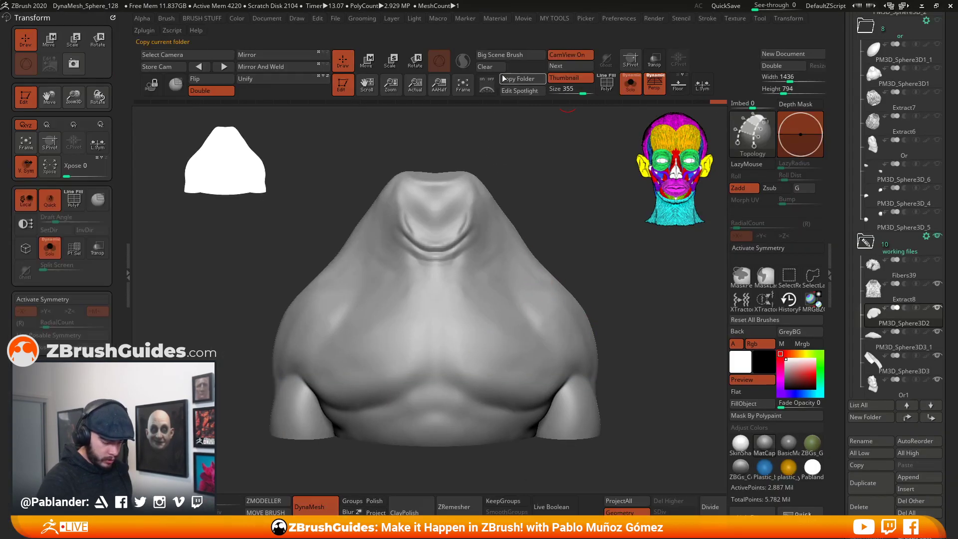
click(125, 289)
click(504, 72)
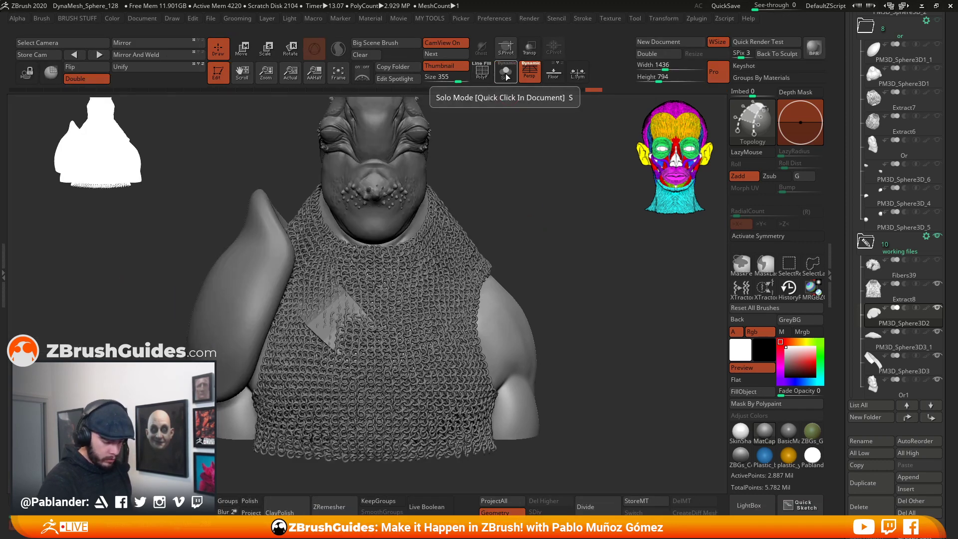
click(505, 73)
click(505, 73)
click(505, 72)
- Draw two closely spaced diagonal rails with cross curves on the creature's left chest for a narrow strap, using the Topology brush
drag(474, 285, 410, 350)
mouse_move(493, 283)
mouse_down()
mouse_move(416, 366)
mouse_move(429, 364)
mouse_up()
mouse_move(415, 333)
mouse_down()
mouse_move(433, 354)
mouse_move(442, 344)
mouse_up()
mouse_move(434, 313)
mouse_down()
mouse_move(450, 328)
mouse_move(466, 319)
mouse_up()
drag(550, 271, 523, 285)
mouse_move(462, 292)
mouse_down()
mouse_move(479, 310)
mouse_move(494, 302)
mouse_up()
mouse_move(480, 273)
mouse_down()
mouse_move(503, 296)
mouse_move(515, 290)
mouse_up()
- Generate the narrow strap's mesh from the curves and split it from the masked torso into its own subtool
click(526, 338)
mouse_move(595, 341)
mouse_down()
mouse_move(605, 336)
mouse_move(578, 274)
mouse_move(591, 325)
mouse_up()
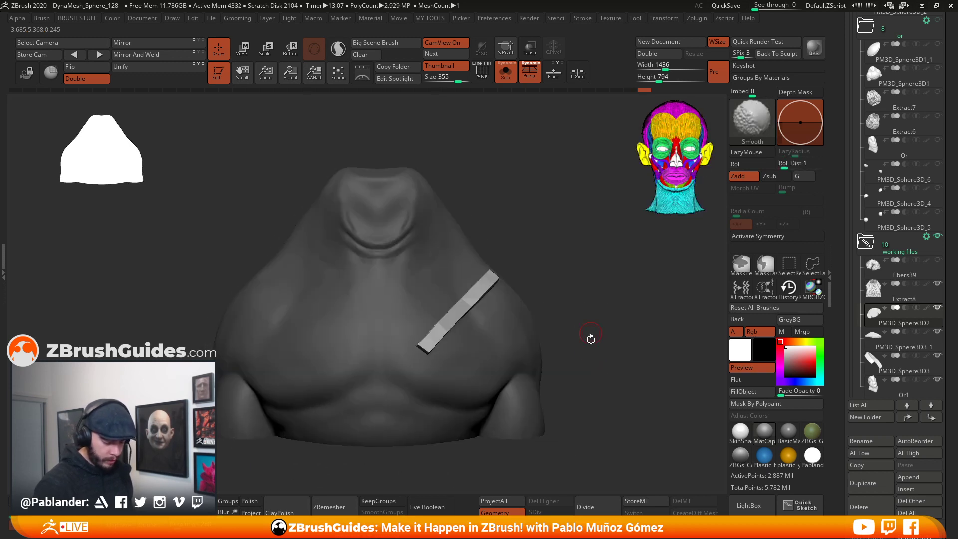
key(1)
click(590, 255)
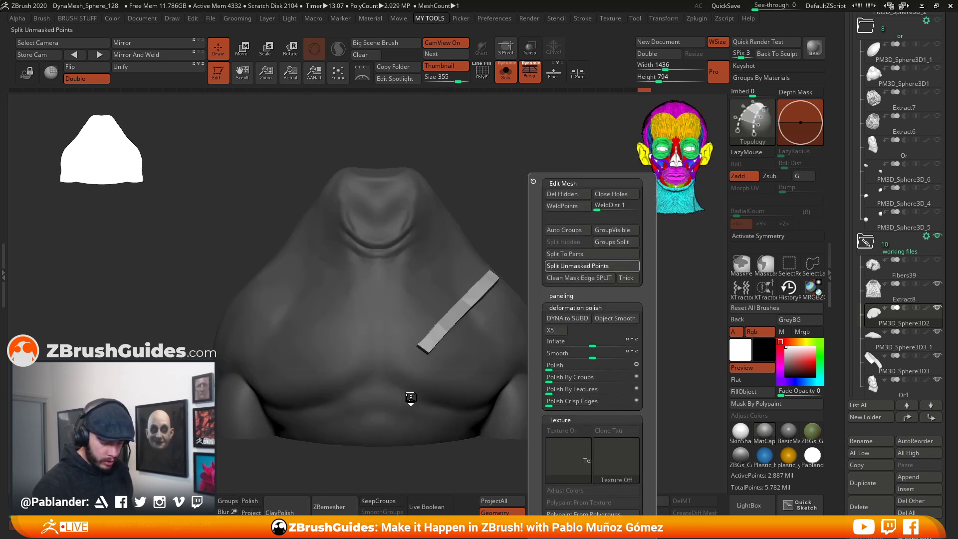
drag(572, 285, 564, 310)
- Switch to the Move brush with a larger brush size and show the full bust again
key(b)
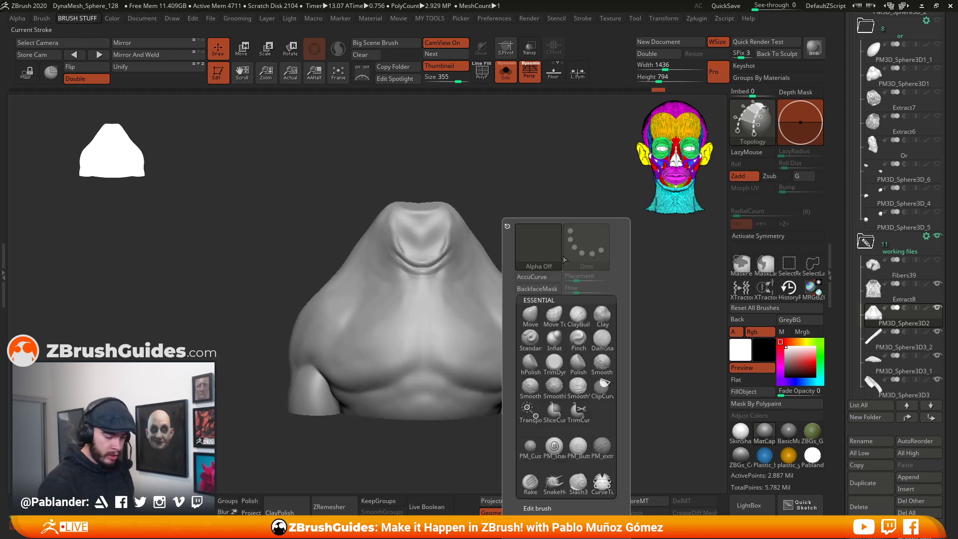
key(m)
key(v)
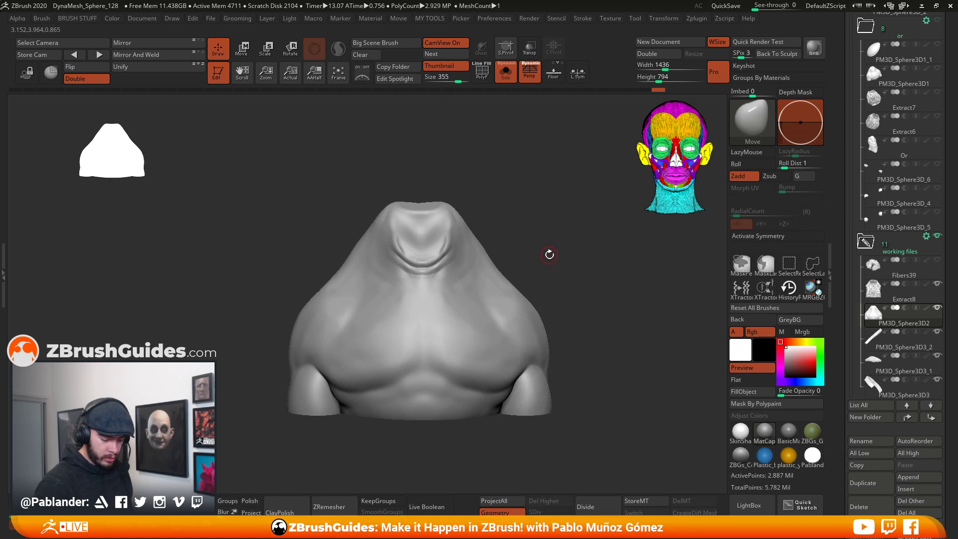
right_click(550, 255)
click(586, 258)
mouse_move(585, 268)
alt+mouse_down()
mouse_move(571, 276)
mouse_move(569, 326)
mouse_move(578, 294)
alt+mouse_up()
click(507, 74)
- Collapse the "or" subtool folder to bring all of the "working files" subtools into view
drag(842, 281, 841, 202)
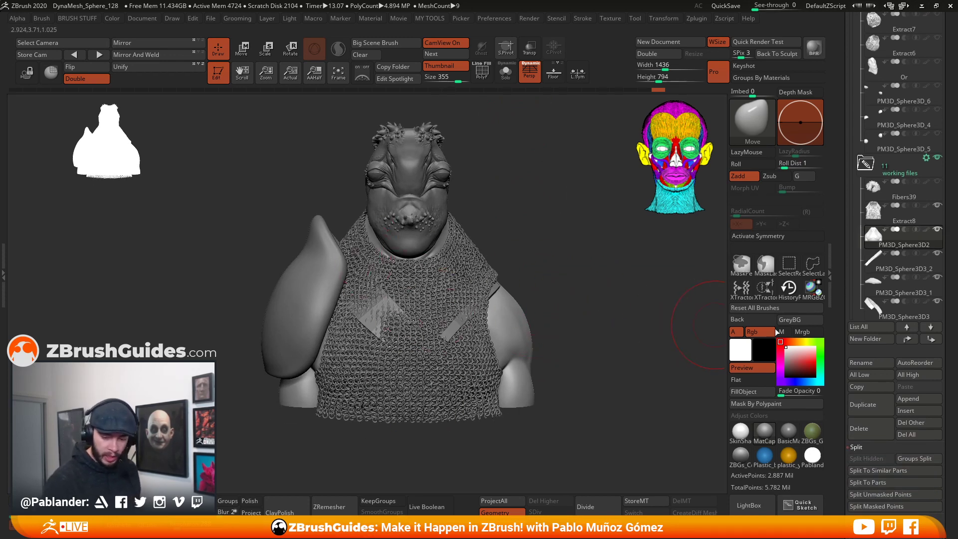
drag(842, 255, 853, 237)
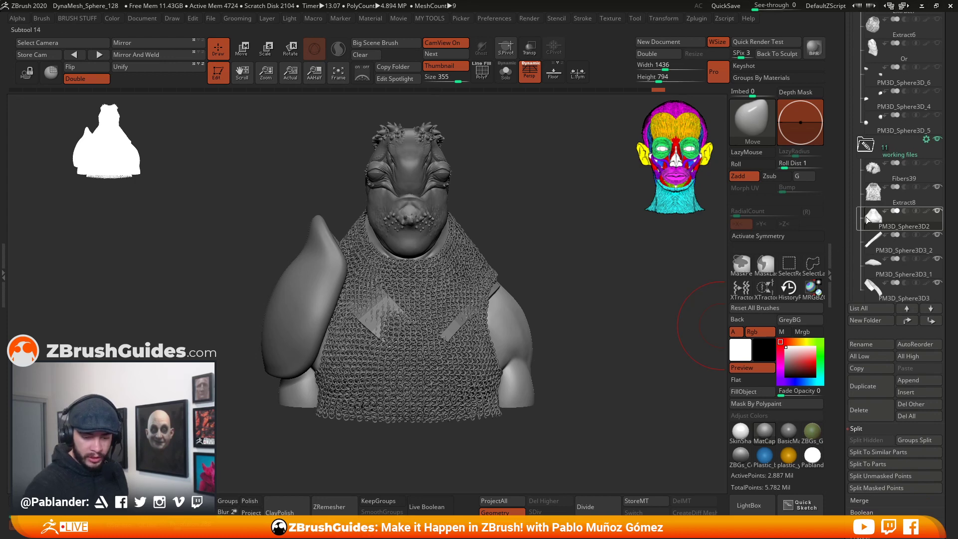
drag(848, 141, 847, 259)
drag(849, 47, 849, 81)
click(865, 82)
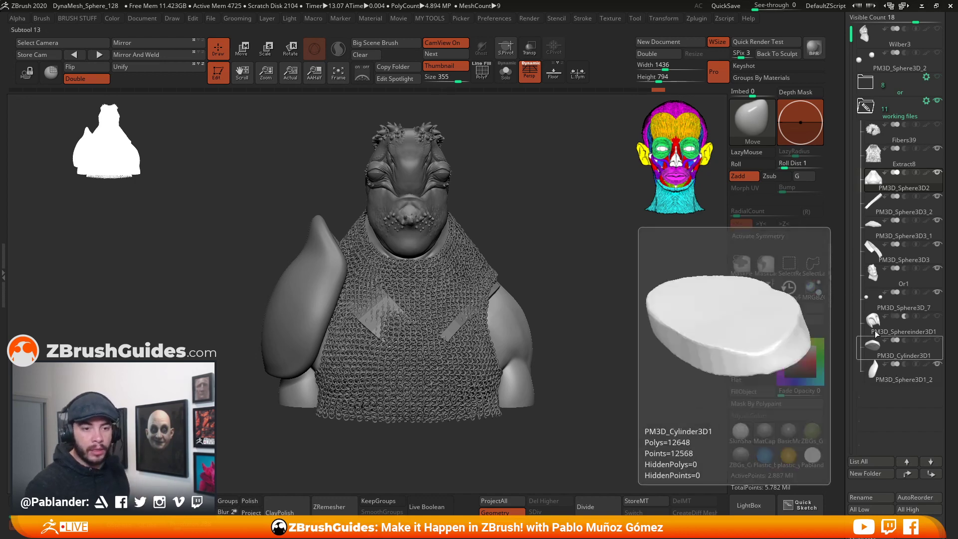
drag(588, 304, 611, 326)
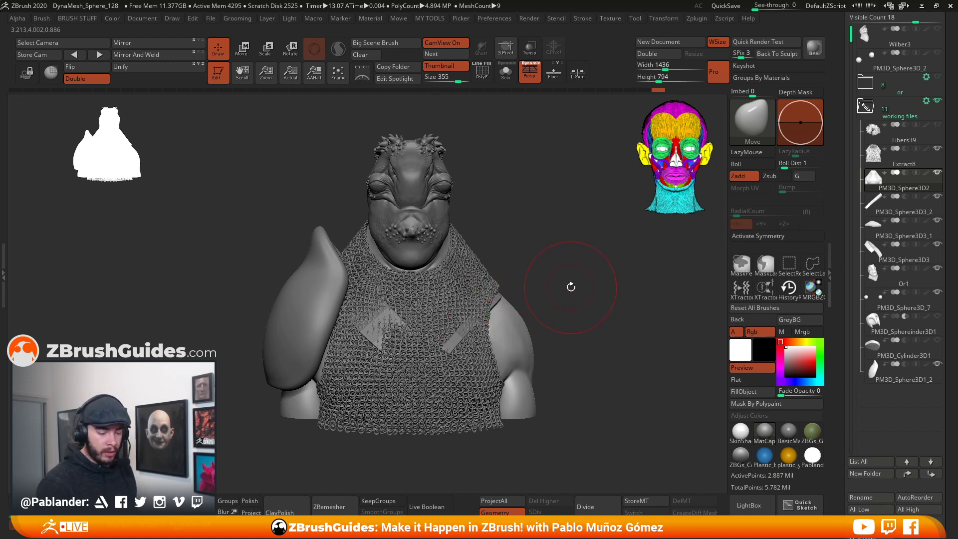
alt+drag(566, 292, 538, 273)
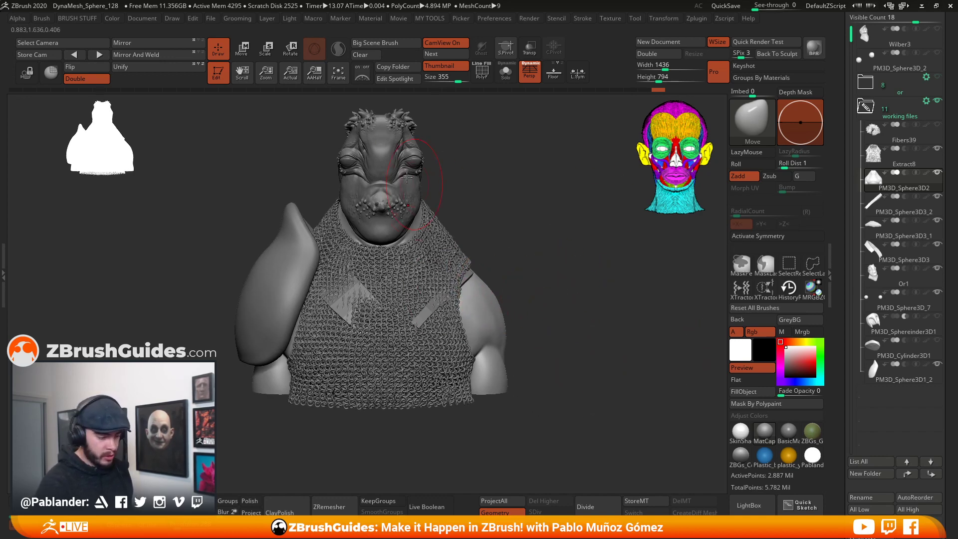
- Switch back to the Topology brush and isolate the torso subtool
click(744, 124)
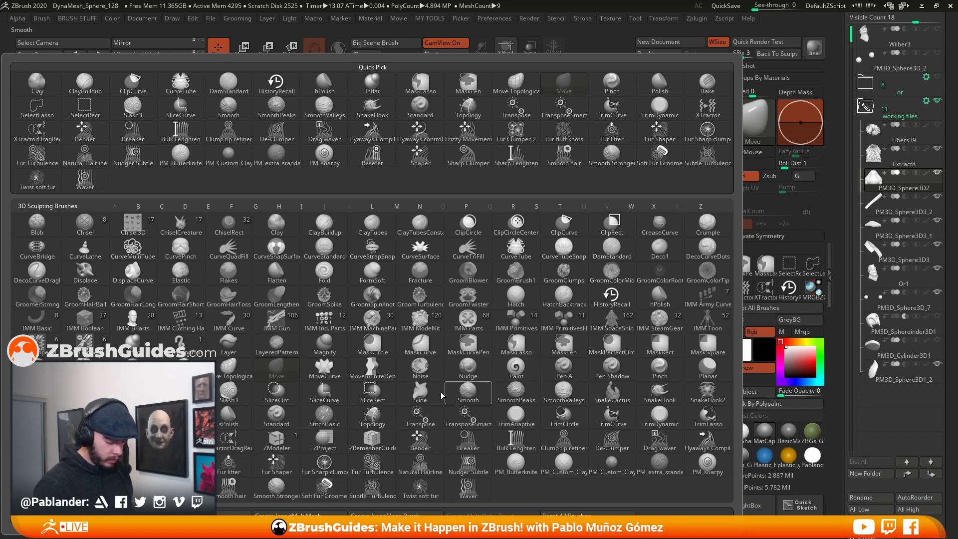
click(372, 415)
click(506, 72)
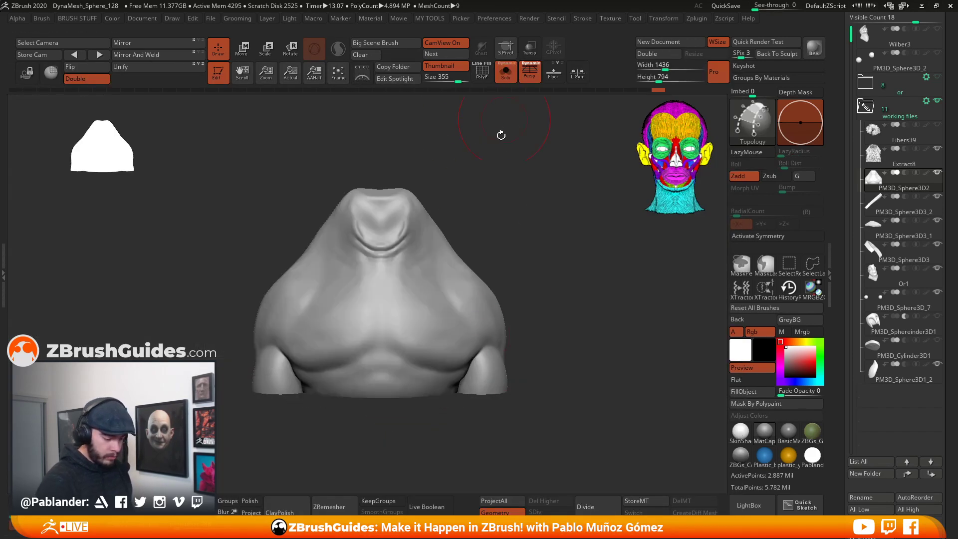
- Try out a single diagonal topology curve across the chest and discard it
drag(427, 279, 369, 326)
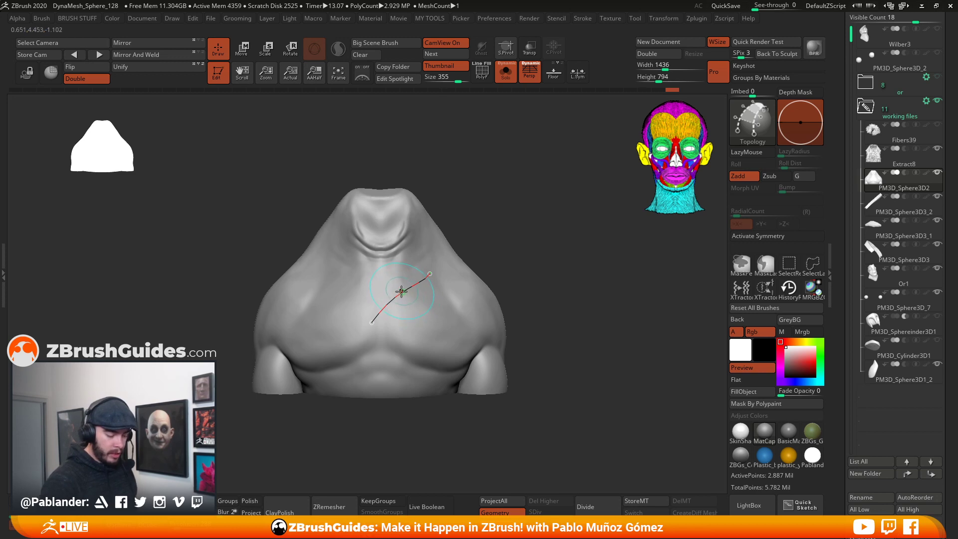
alt+drag(484, 261, 579, 235)
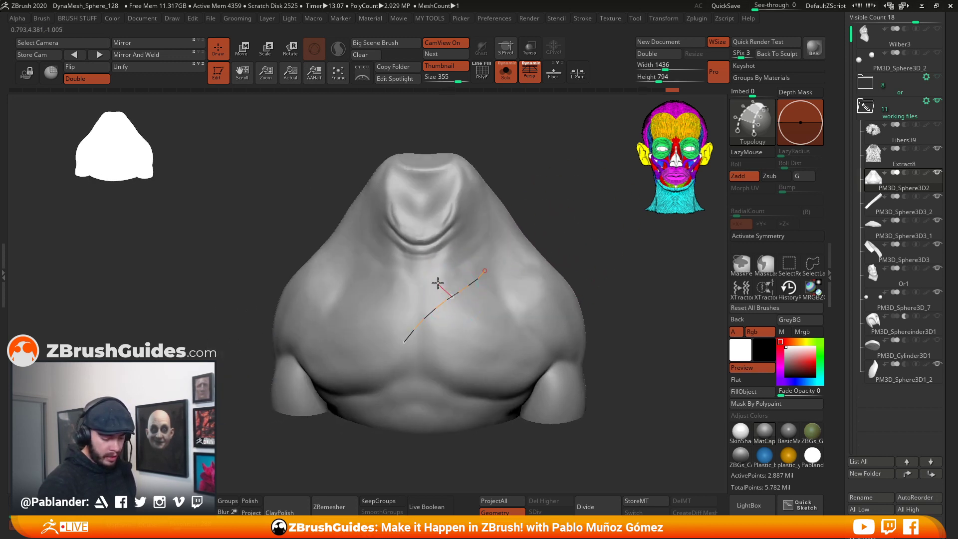
click(456, 292)
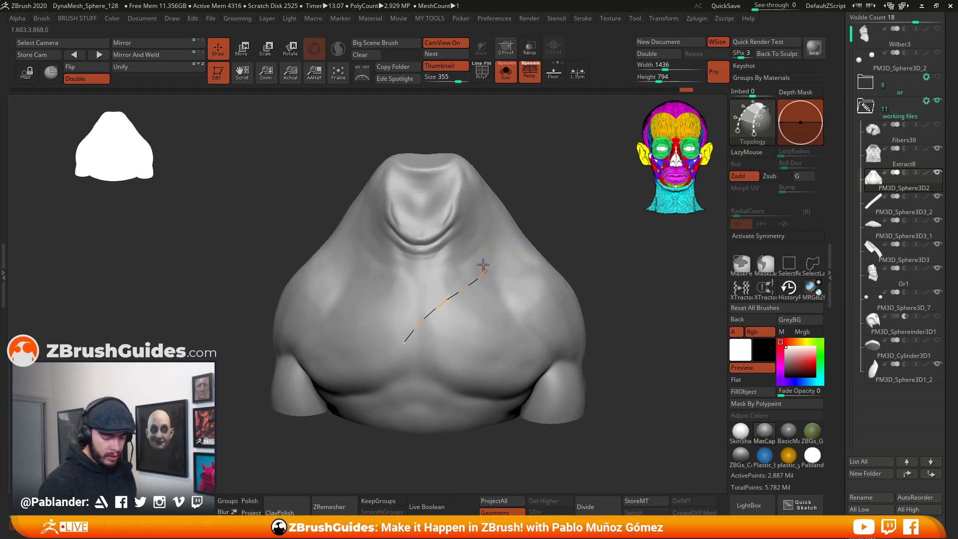
key(ctrl+z)
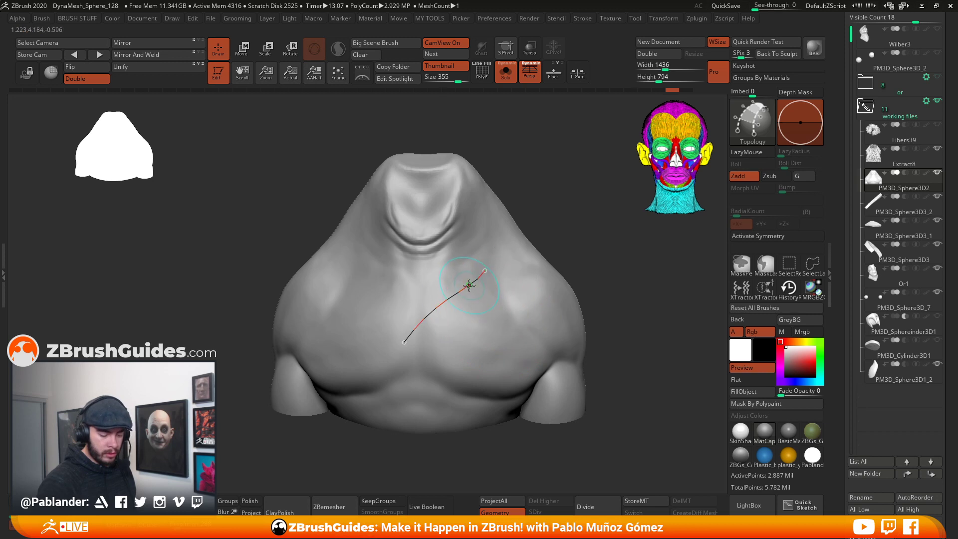
click(540, 258)
mouse_move(571, 255)
mouse_down()
mouse_move(578, 280)
mouse_move(575, 272)
mouse_move(551, 277)
mouse_up()
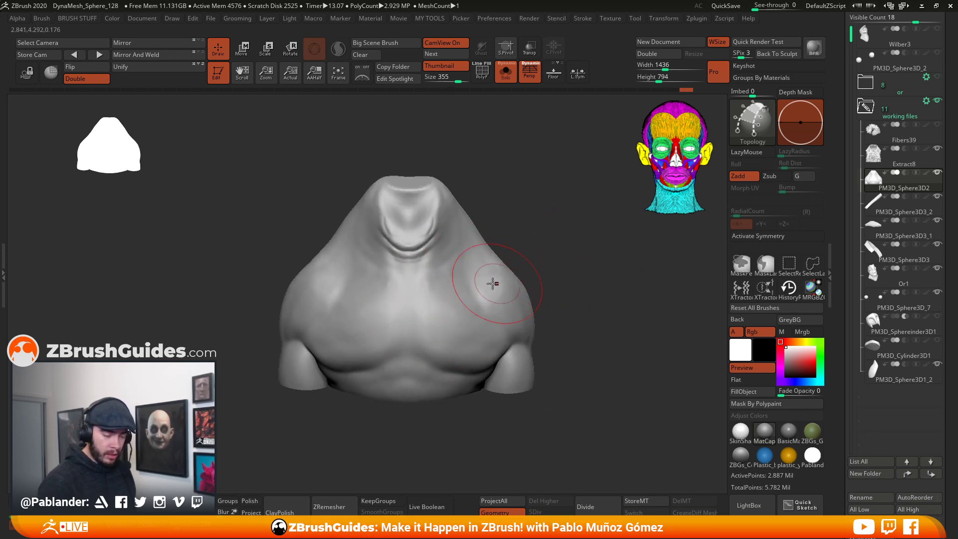
- Sketch a test strap outline on the upper chest with crossing topology curves
drag(391, 342, 472, 264)
drag(423, 346, 424, 346)
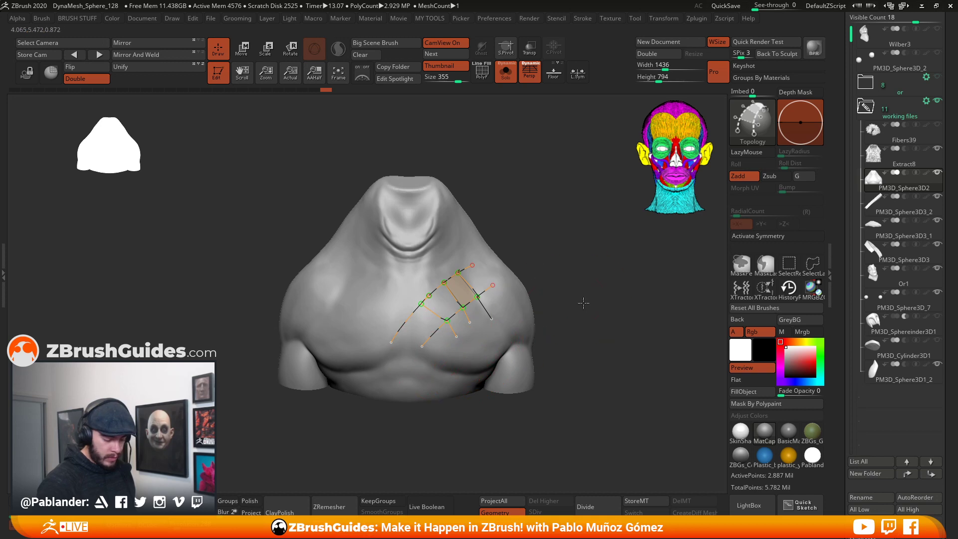
ctrl+right_drag(437, 357, 422, 379)
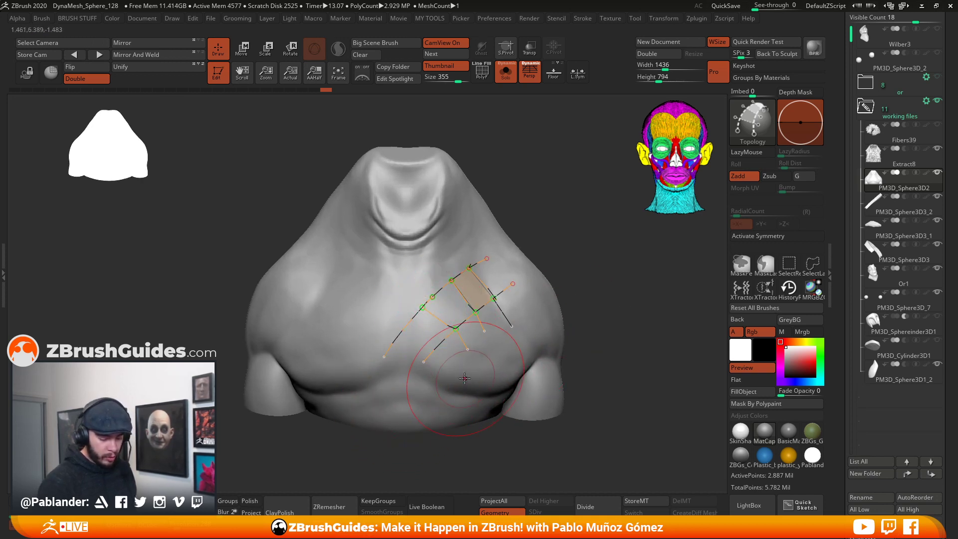
click(431, 296)
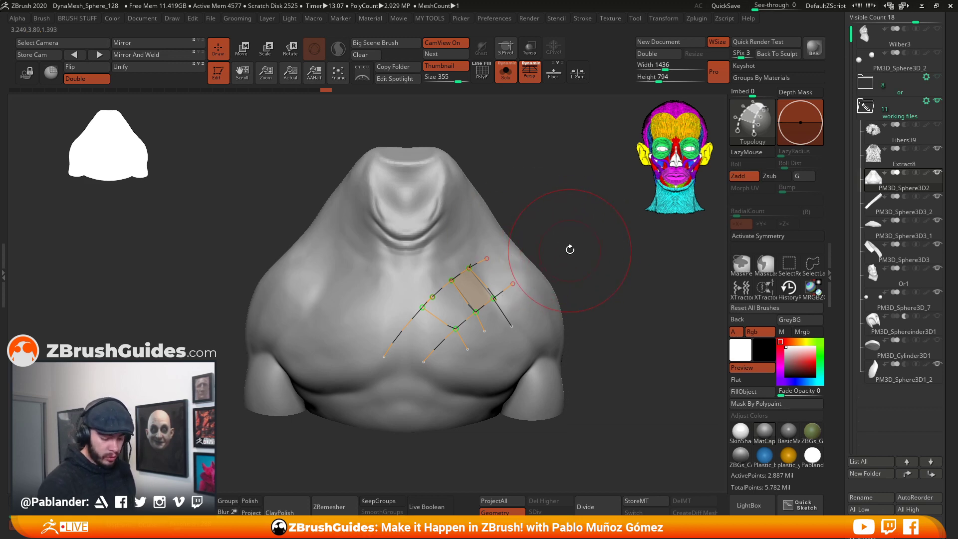
- Reduce the brush size and redraw the test strap's inner curves, adding faces towards the centre of the chest
key(space)
drag(563, 241, 549, 241)
drag(413, 344, 442, 311)
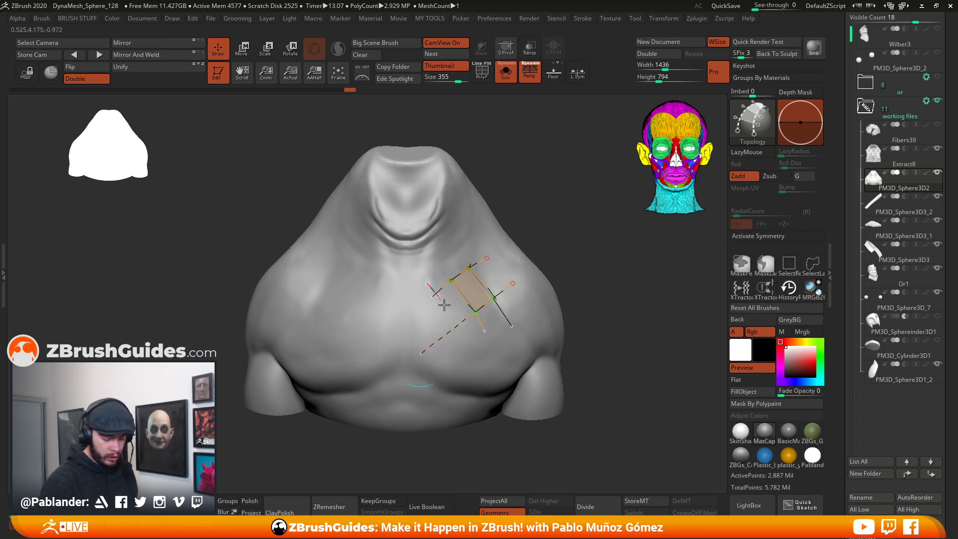
drag(410, 294, 453, 360)
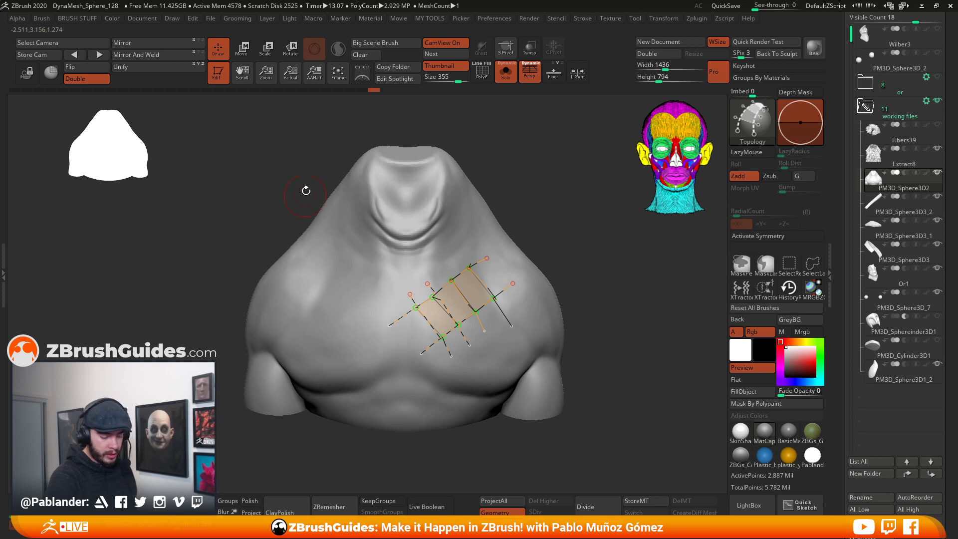
- Extend the test strap with two long topology curves sweeping across the chest to the opposite shoulder, and cross them with short rungs
alt+drag(391, 297, 456, 359)
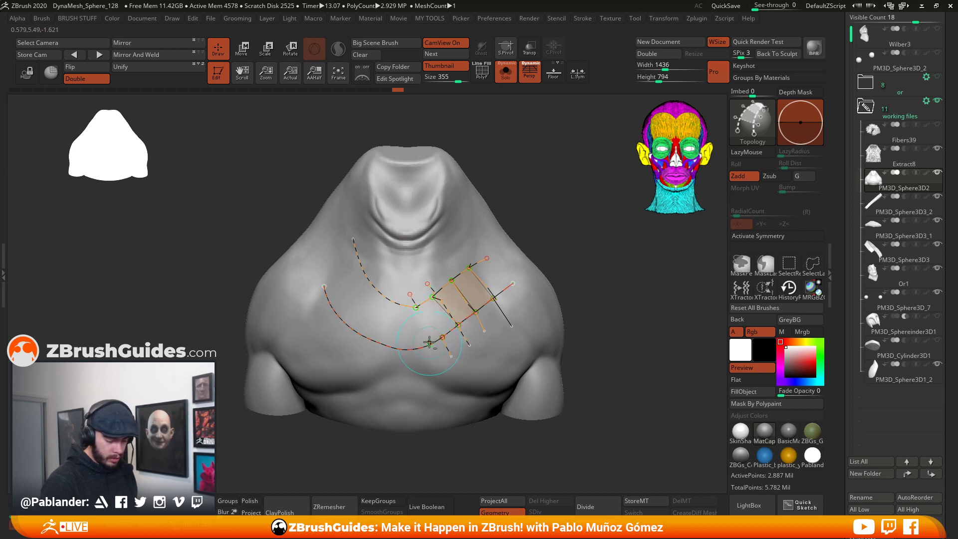
drag(426, 371, 427, 284)
mouse_move(399, 351)
mouse_down()
mouse_move(408, 292)
mouse_move(389, 287)
mouse_up()
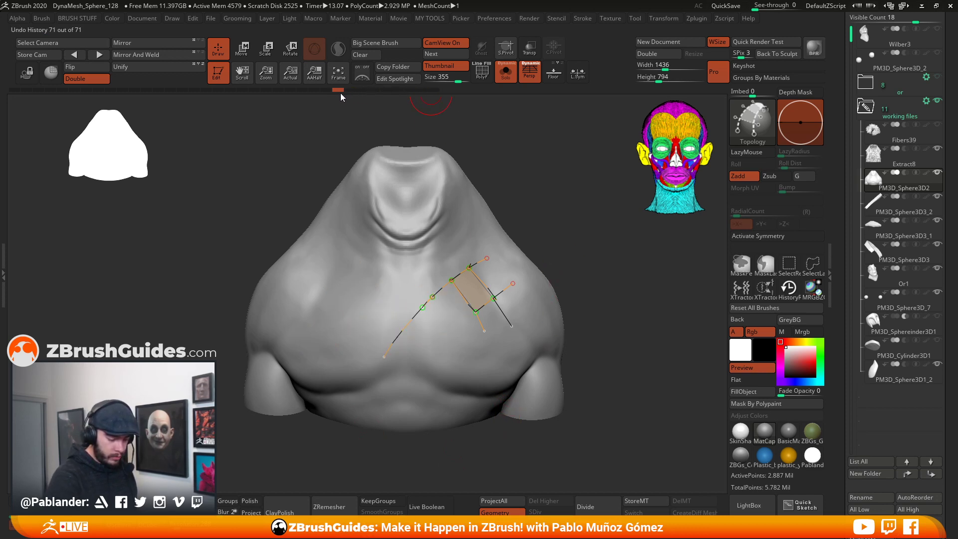
- Rework the remaining test curve, then discard all topology curves and clear the mask from the torso
mouse_move(468, 247)
alt+mouse_down()
mouse_move(522, 282)
mouse_move(378, 353)
alt+mouse_up()
drag(448, 258, 459, 327)
click(520, 314)
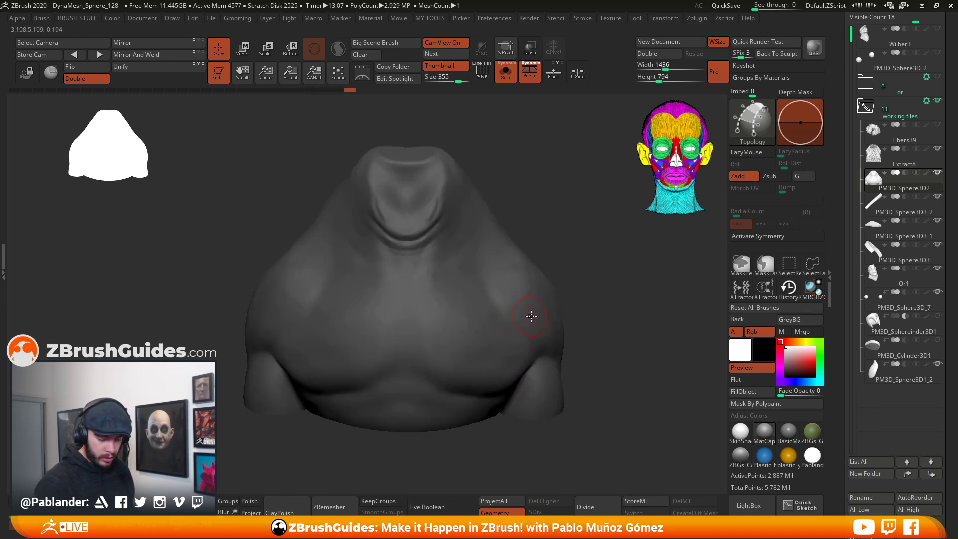
ctrl+drag(584, 269, 605, 304)
- Show the full bust again and switch to the Move brush with a larger brush size
key(alt+s)
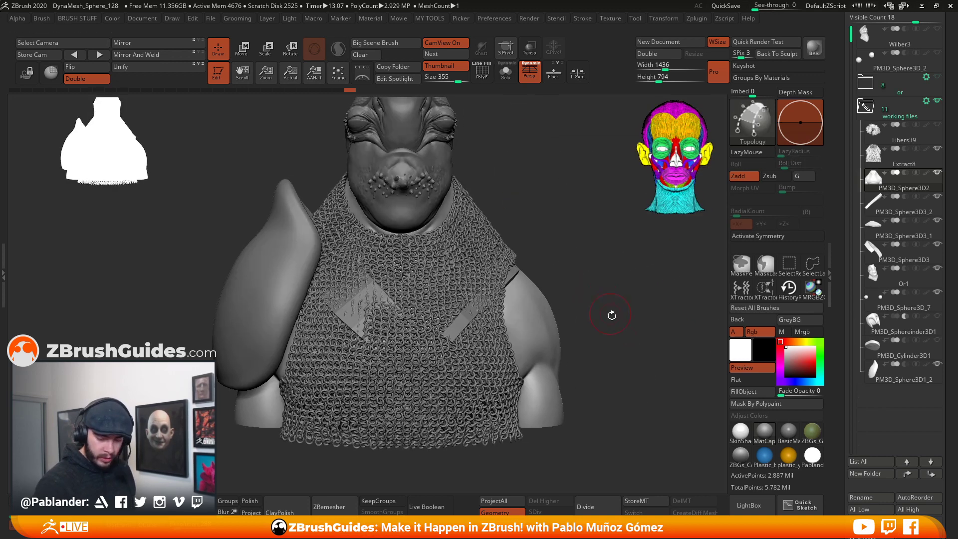
key(b)
key(m)
key(v)
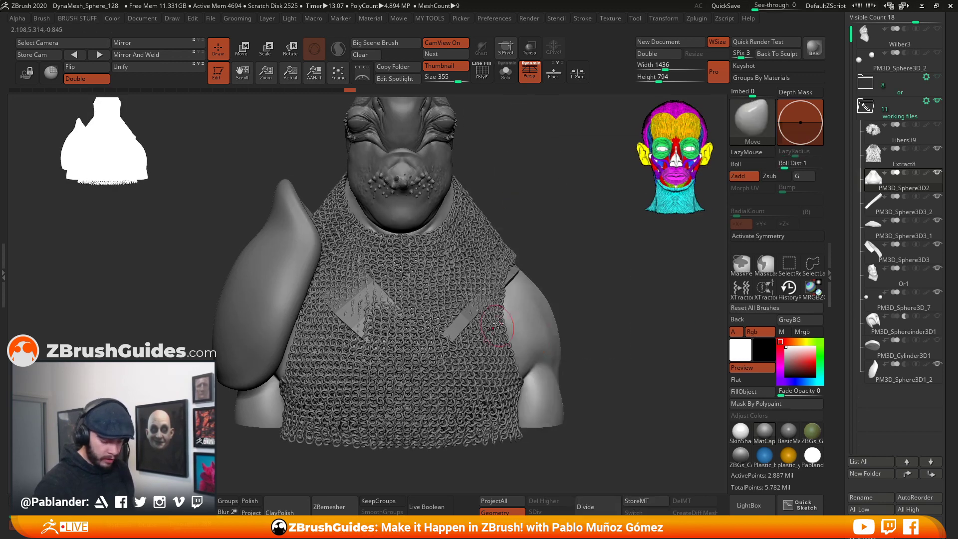
key(space)
drag(570, 261, 562, 298)
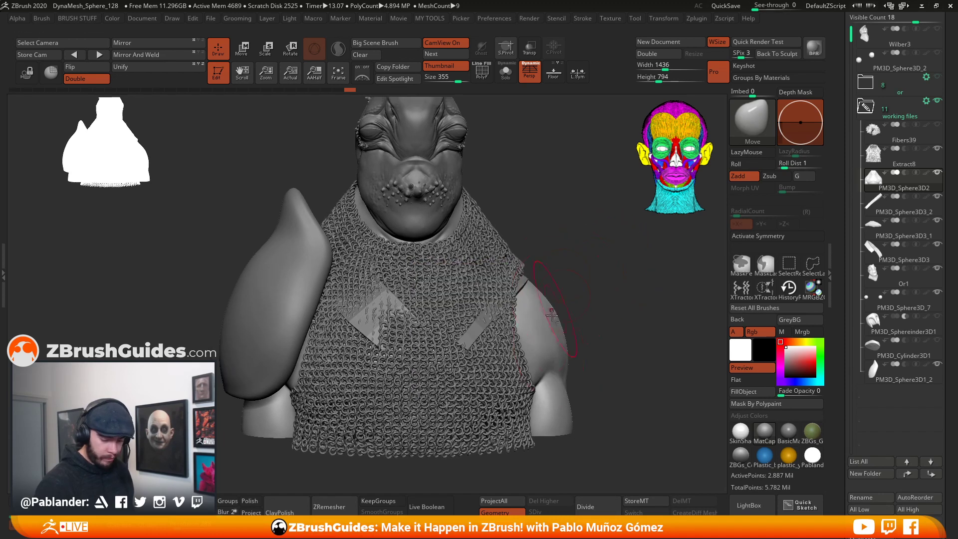
- Select the wide strap subtool PM3D_Sphere3D3 and pull its front section out over the chainmail on the chest
click(891, 211)
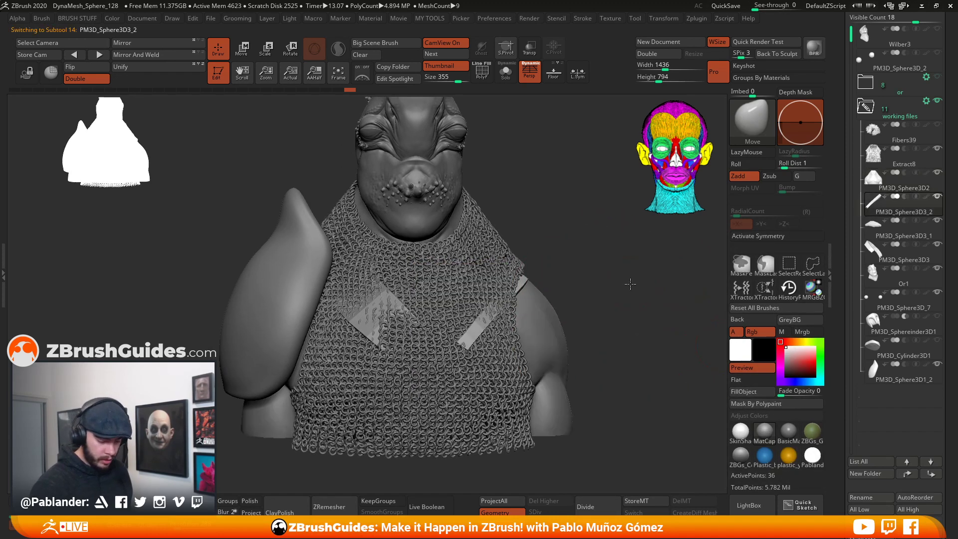
click(885, 258)
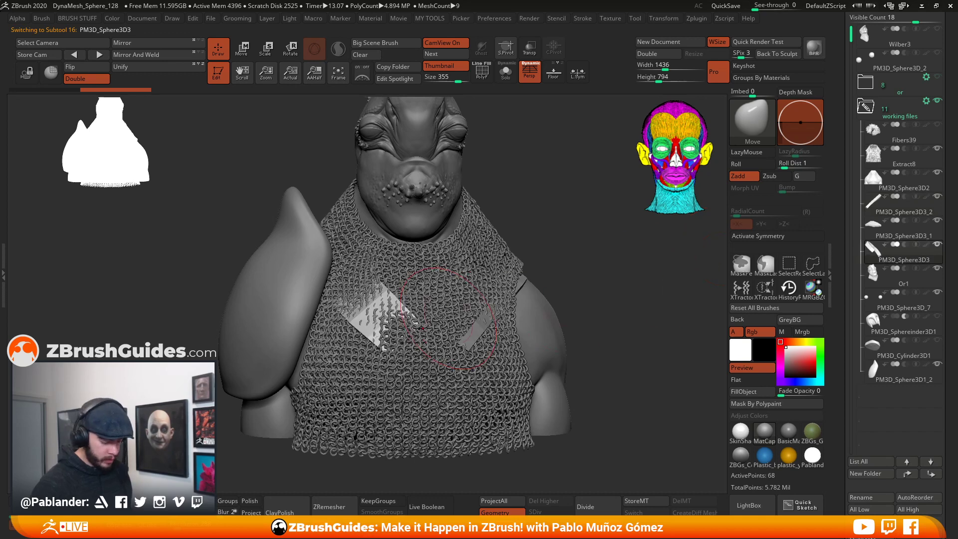
key(space)
drag(365, 283, 334, 239)
mouse_move(411, 291)
mouse_down()
mouse_move(400, 335)
mouse_move(402, 326)
mouse_up()
right_drag(489, 338, 411, 334)
drag(408, 333, 411, 329)
mouse_move(411, 261)
mouse_down()
mouse_move(407, 253)
mouse_move(403, 261)
mouse_up()
- Hide the large shoulder piece and pull the wide strap clear of the chainmail over the shoulder and down the back
mouse_move(405, 269)
right_down()
mouse_move(491, 268)
mouse_move(493, 249)
mouse_move(549, 248)
right_up()
click(937, 364)
drag(422, 235, 350, 230)
right_drag(442, 244, 477, 254)
drag(352, 305, 347, 300)
drag(296, 327, 270, 392)
right_drag(272, 390, 344, 386)
drag(275, 387, 260, 389)
drag(325, 241, 311, 244)
right_drag(434, 242, 381, 235)
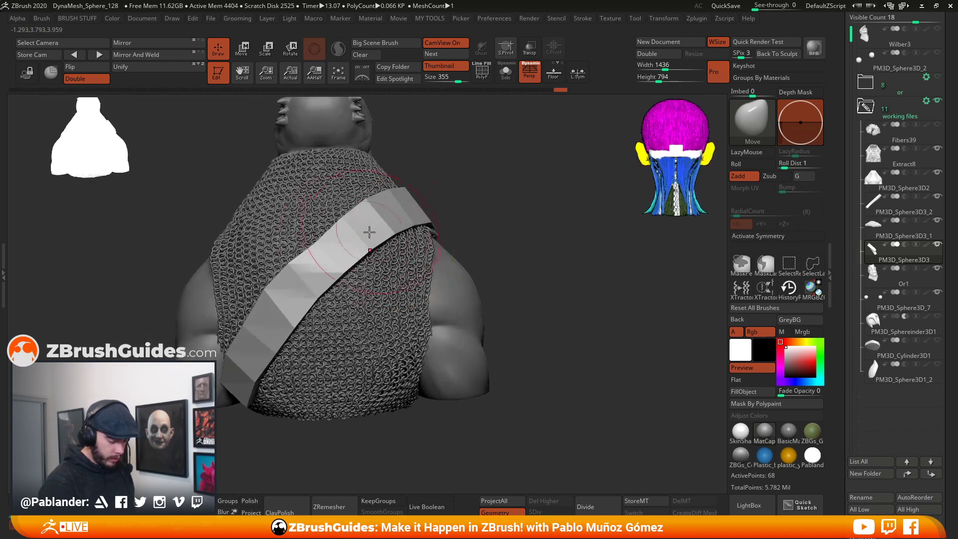
- Refine the wide strap's fit across the upper back and over the shoulder, adjusting the brush size
key(space)
right_drag(470, 196, 451, 181)
mouse_move(323, 246)
mouse_down()
mouse_move(317, 239)
mouse_move(340, 272)
mouse_move(324, 300)
mouse_up()
drag(371, 249, 374, 252)
right_drag(491, 206, 449, 198)
drag(329, 224, 334, 225)
alt+right_drag(528, 192, 459, 210)
drag(405, 218, 409, 212)
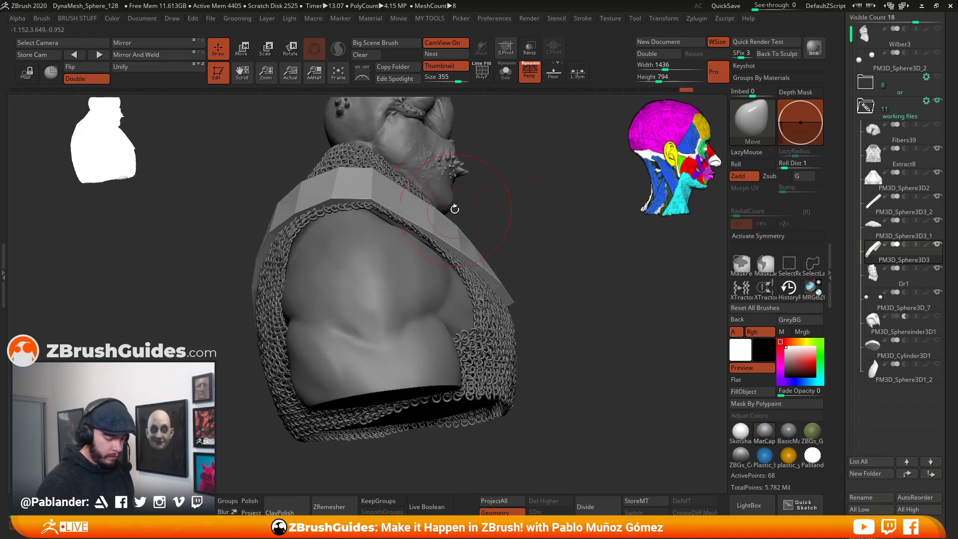
right_drag(437, 180, 375, 171)
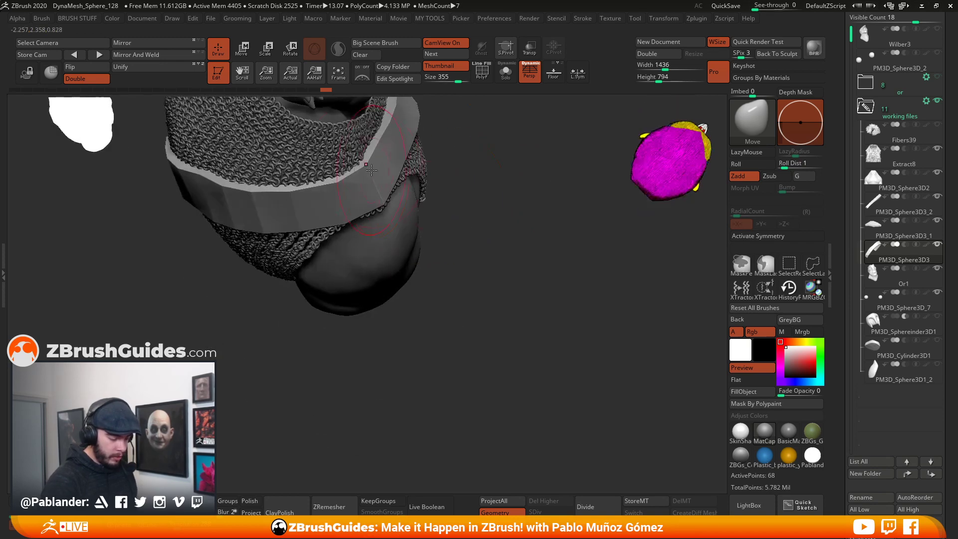
mouse_move(459, 199)
right_down()
mouse_move(544, 220)
mouse_move(520, 189)
mouse_move(387, 308)
mouse_move(464, 290)
right_up()
- Select the thin strap subtool PM3D_Sphere3D3_2 and pull it out of the chainmail between the chest and the shoulder
alt+click(465, 291)
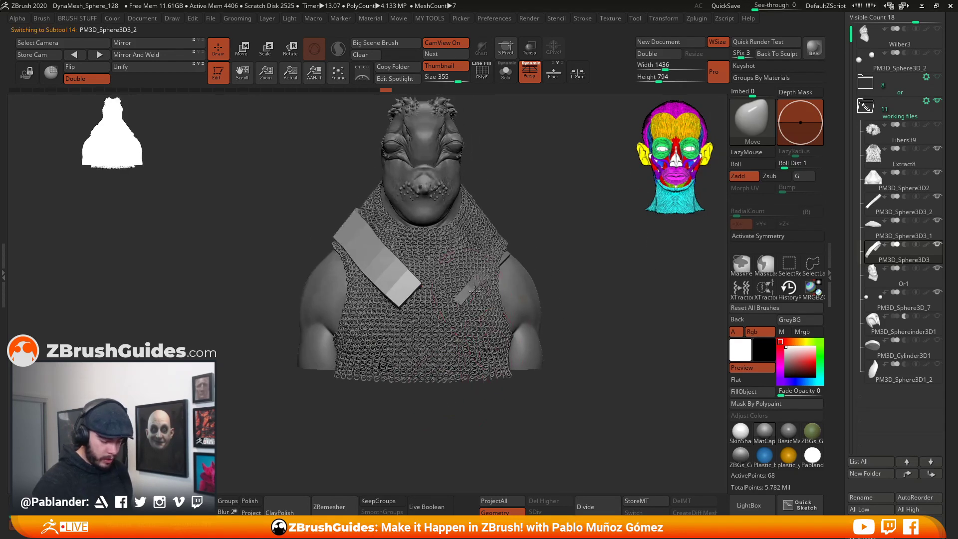
drag(493, 268, 499, 262)
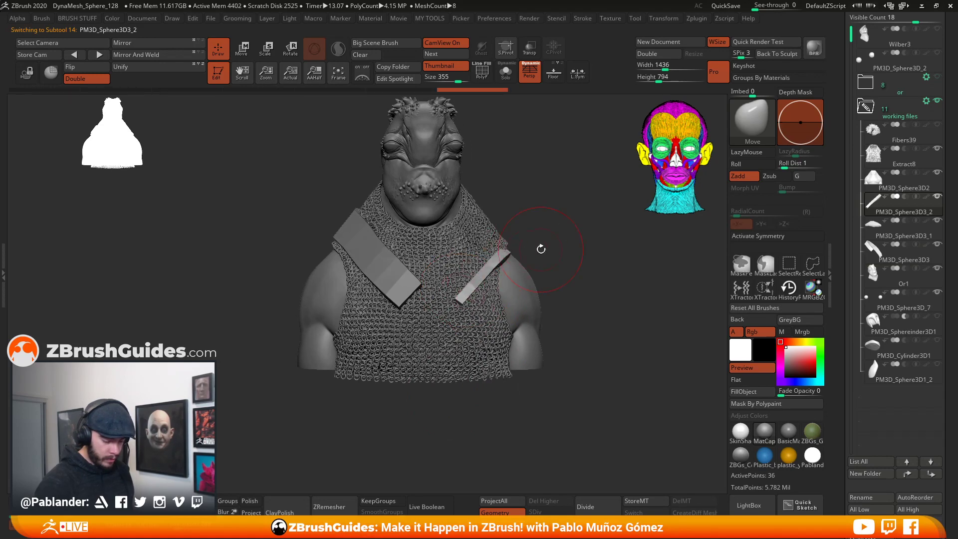
right_drag(531, 248, 464, 253)
drag(537, 250, 526, 256)
mouse_move(580, 244)
right_down()
mouse_move(532, 245)
mouse_move(586, 253)
right_up()
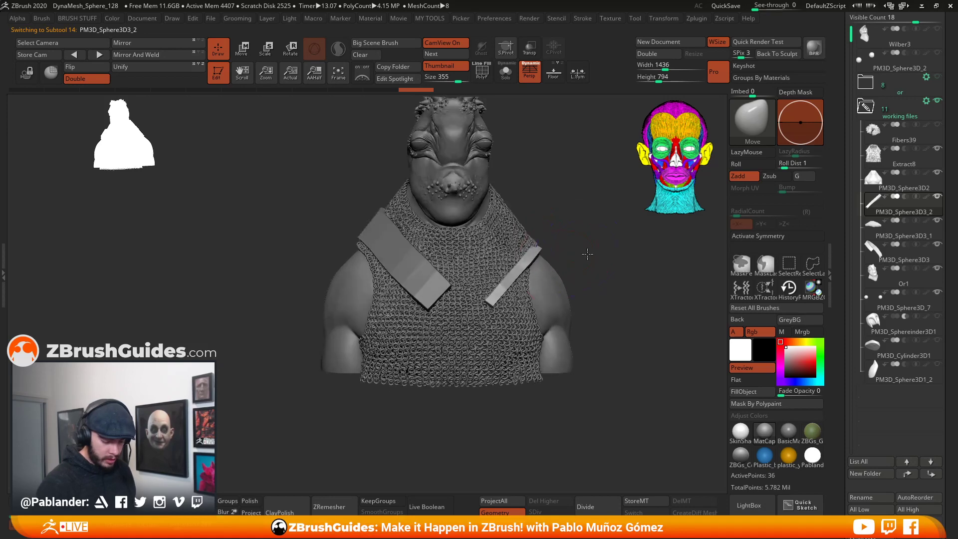
drag(493, 298, 500, 289)
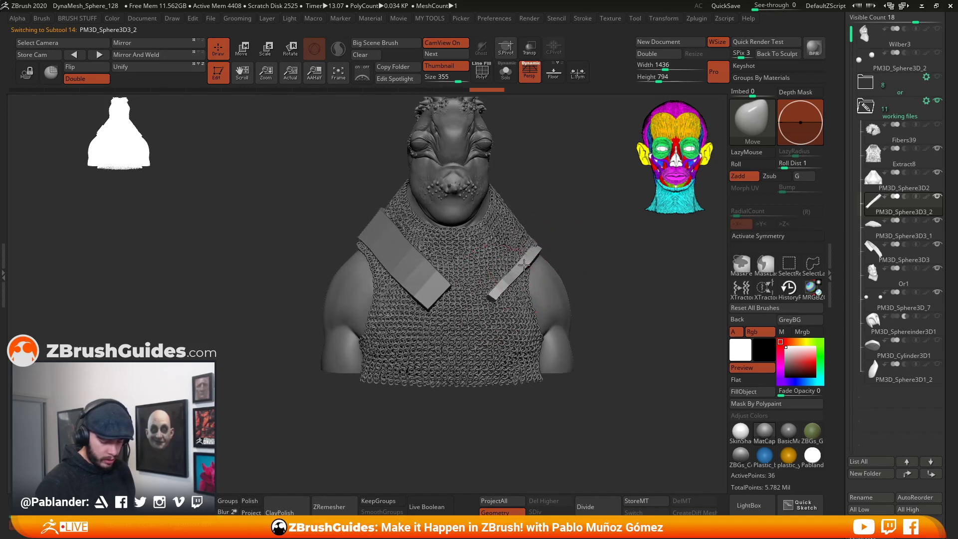
right_drag(568, 256, 527, 255)
right_drag(419, 363, 469, 284)
alt+right_drag(591, 336, 582, 336)
- Select the short strap subtool PM3D_Sphere3D3_1 on the lower chest and pull it out over the chainmail
click(911, 236)
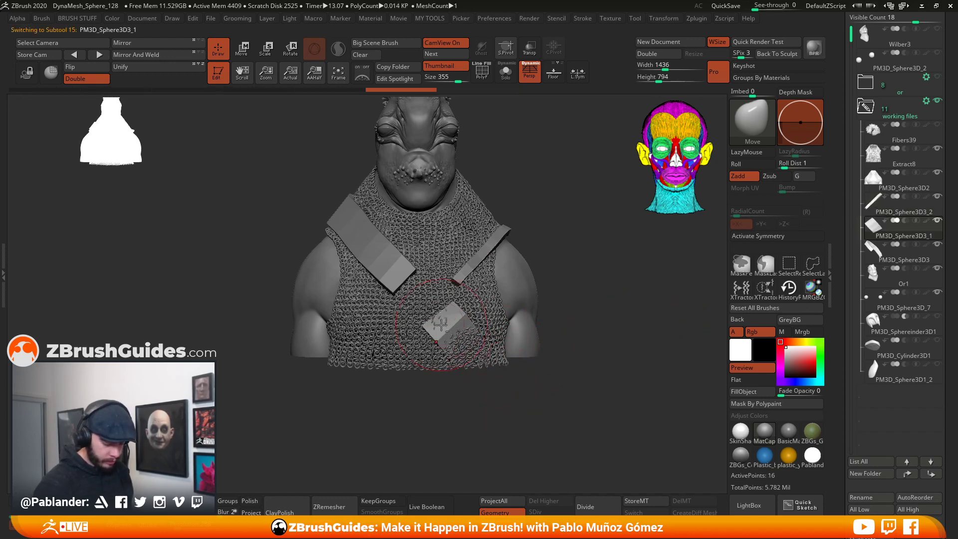
right_drag(484, 326, 493, 374)
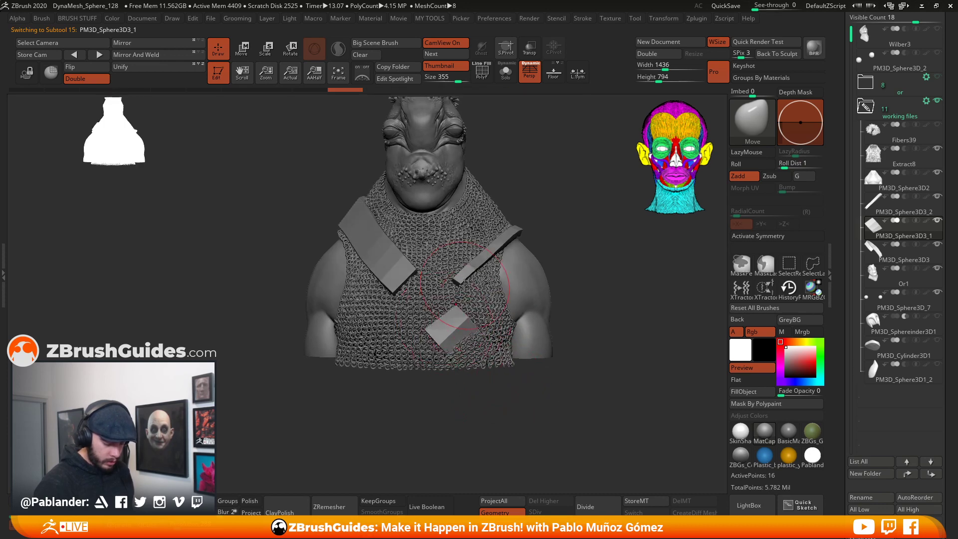
mouse_move(596, 300)
right_down()
mouse_move(467, 305)
mouse_move(468, 348)
right_up()
key(space)
click(469, 349)
alt+right_drag(430, 379, 526, 285)
- Shape the lower end of the short strap so it wraps around the chainmail's bottom edge
click(506, 73)
click(506, 72)
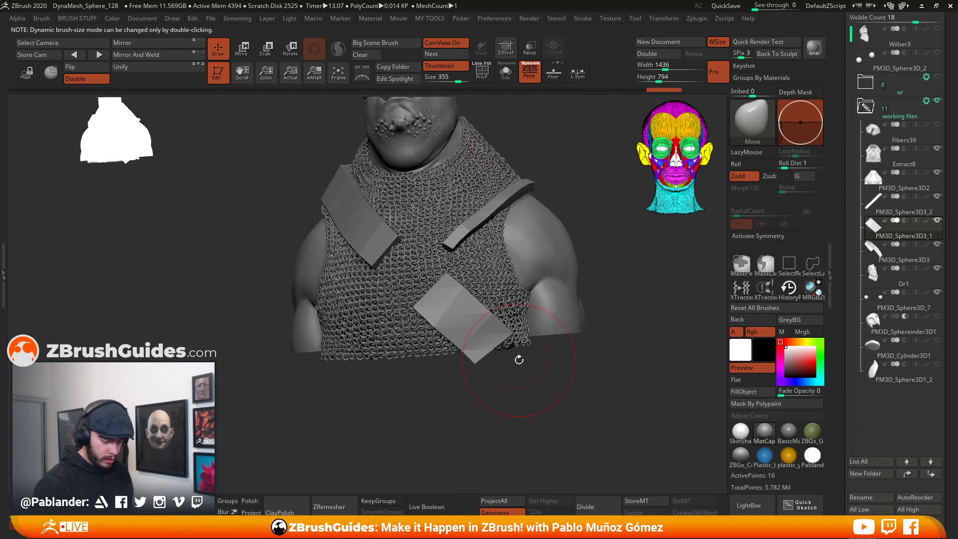
drag(508, 348, 509, 354)
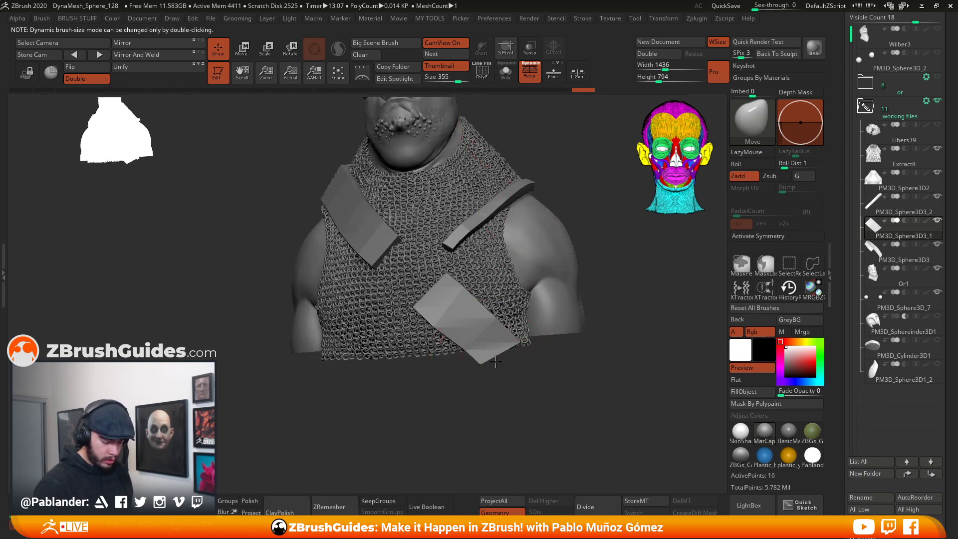
right_drag(533, 378, 499, 359)
drag(498, 360, 489, 355)
right_drag(481, 375, 537, 377)
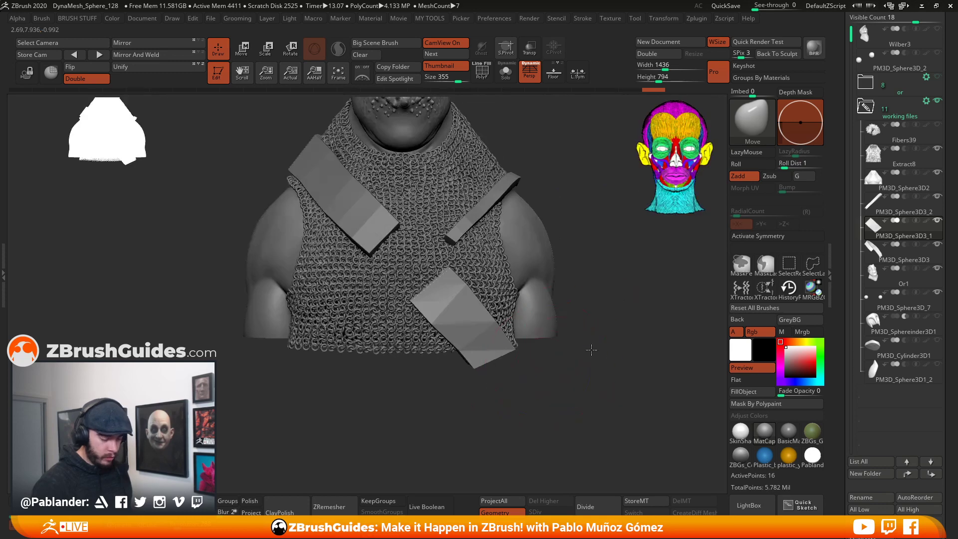
- Merge the thin, short and wide strap subtools down into one subtool and isolate it
alt+right_drag(588, 336, 595, 368)
alt+right_drag(597, 310, 562, 304)
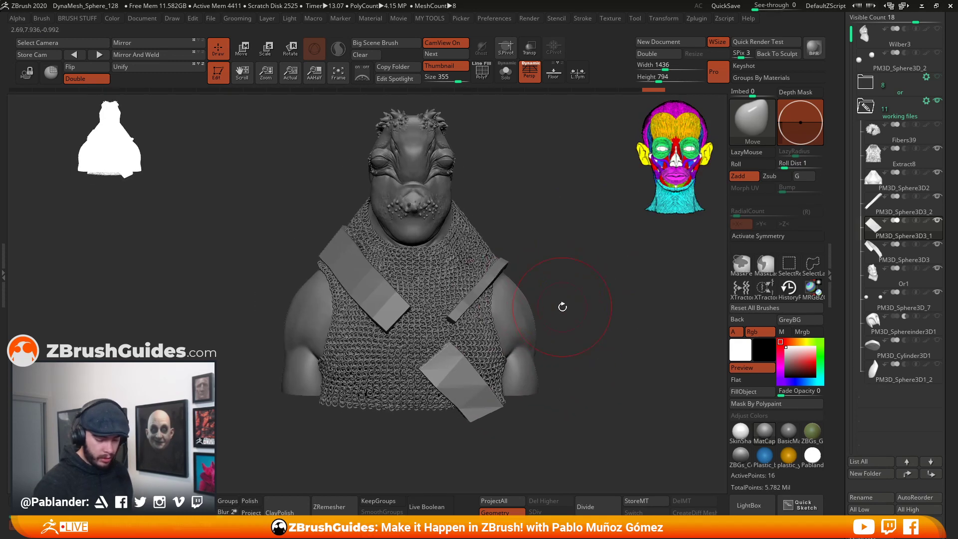
click(901, 212)
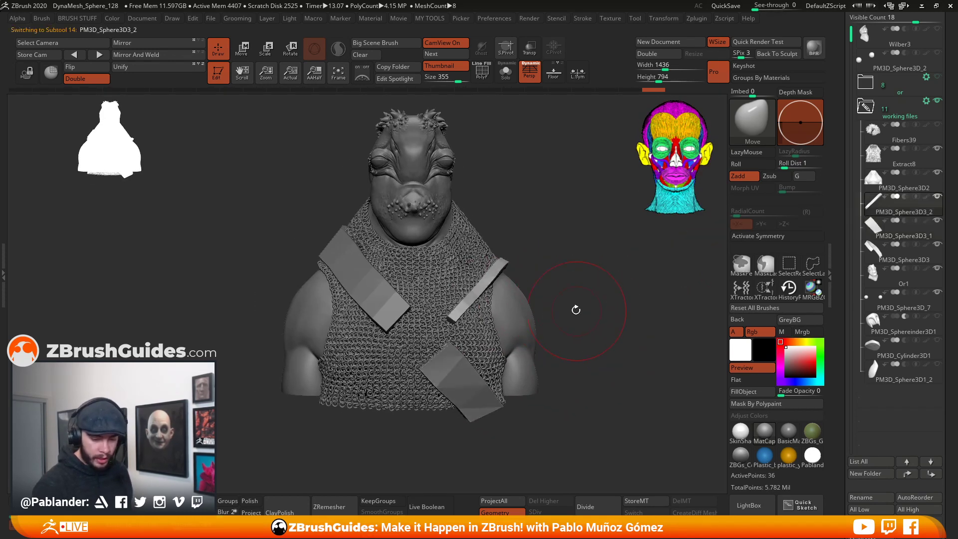
scroll(839, 401, down, 5)
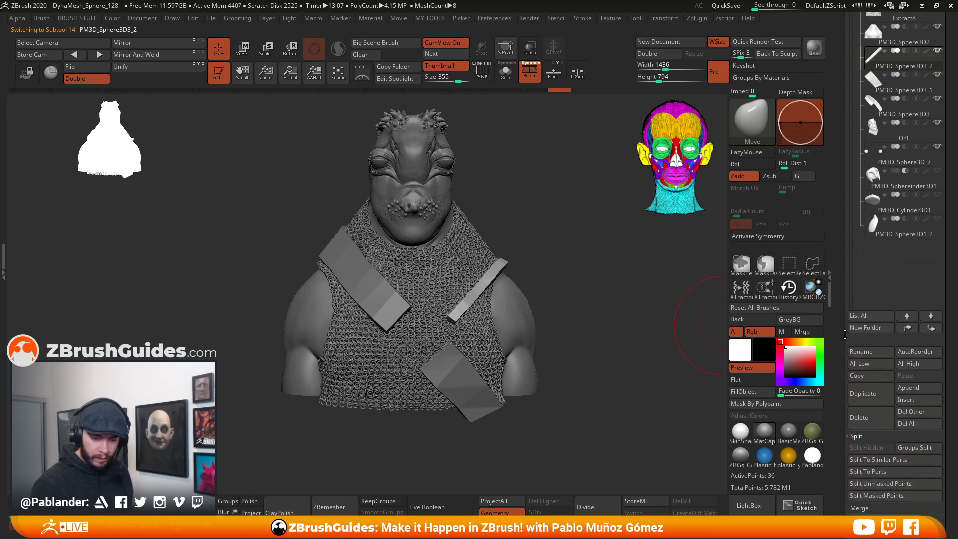
click(863, 505)
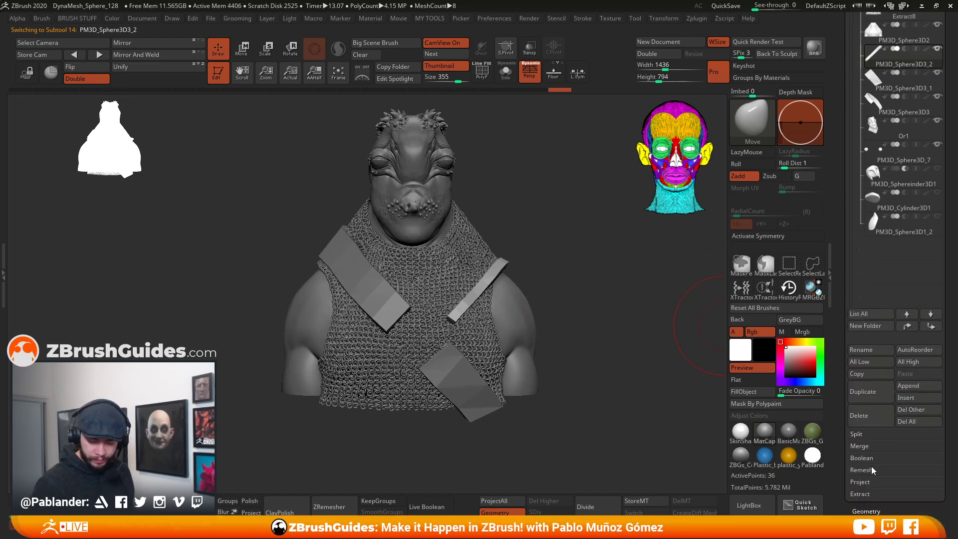
click(875, 457)
click(871, 480)
click(867, 457)
click(778, 478)
click(506, 73)
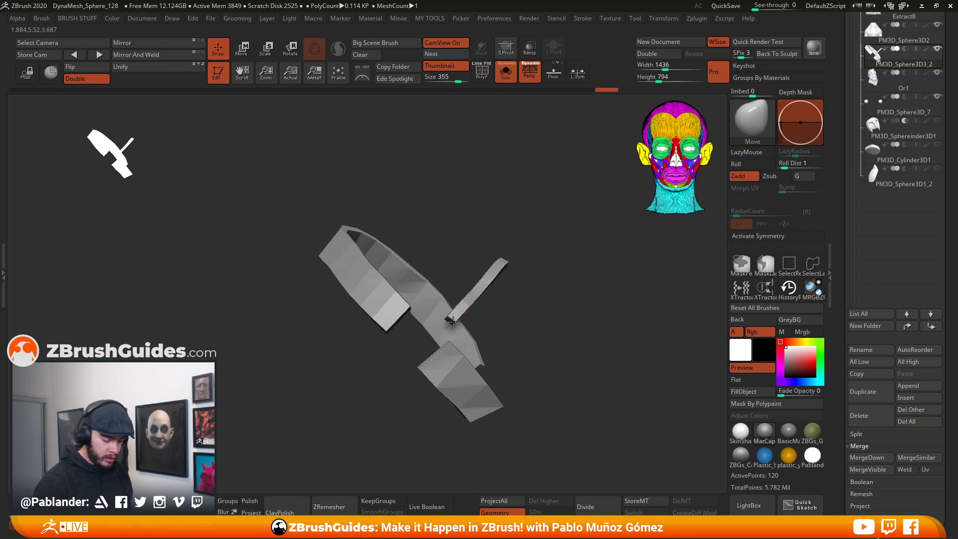
- Undo a test pull on the thin strap's inner end and switch to the Move Topological brush
mouse_move(454, 319)
mouse_down()
mouse_move(445, 295)
mouse_move(448, 306)
mouse_up()
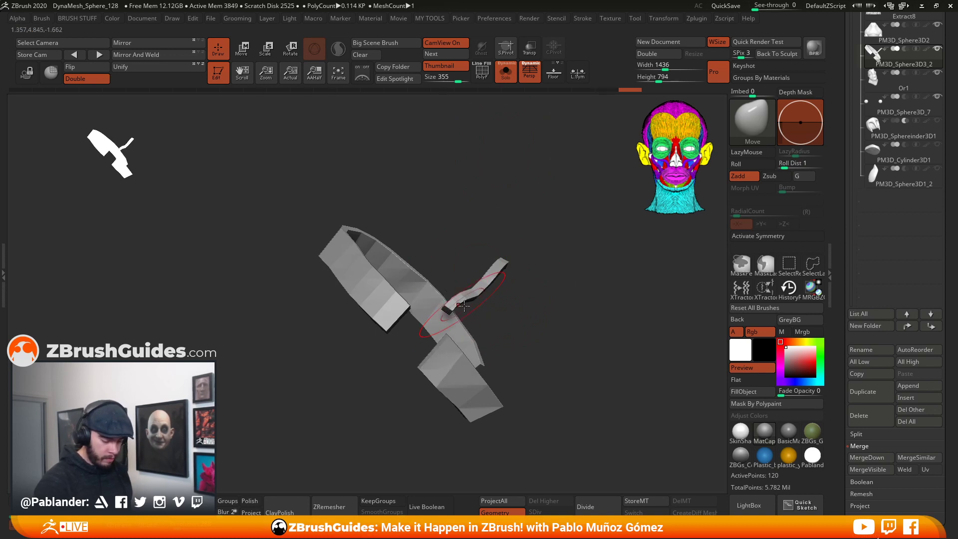
key(ctrl+z)
key(b)
key(m)
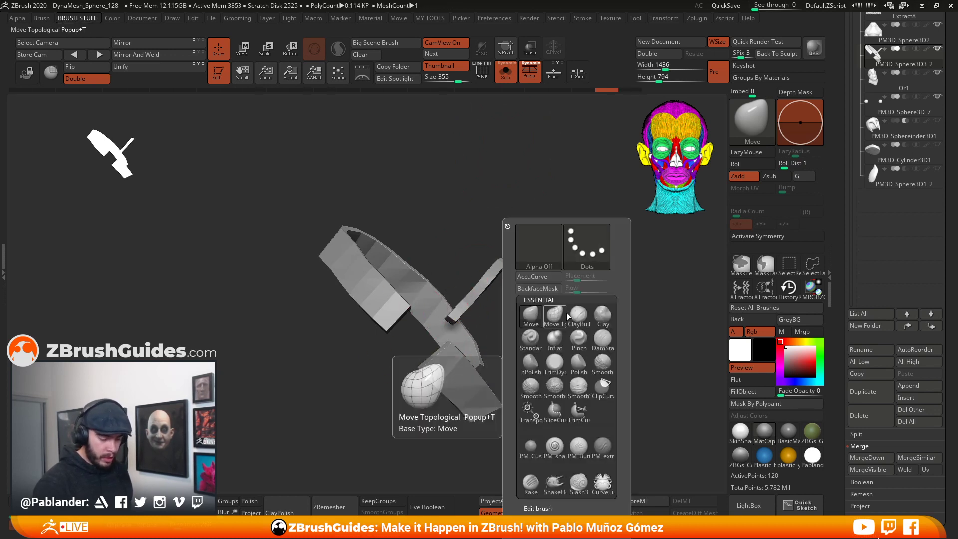
click(554, 314)
- Pull the inner ends of the thin, short and wide straps individually with the Move Topological brush
drag(505, 336, 463, 321)
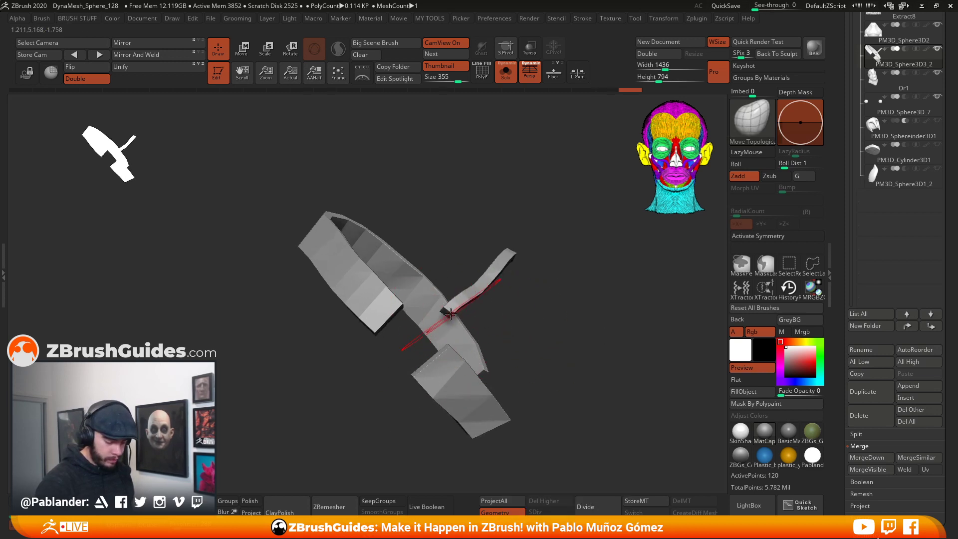
click(445, 350)
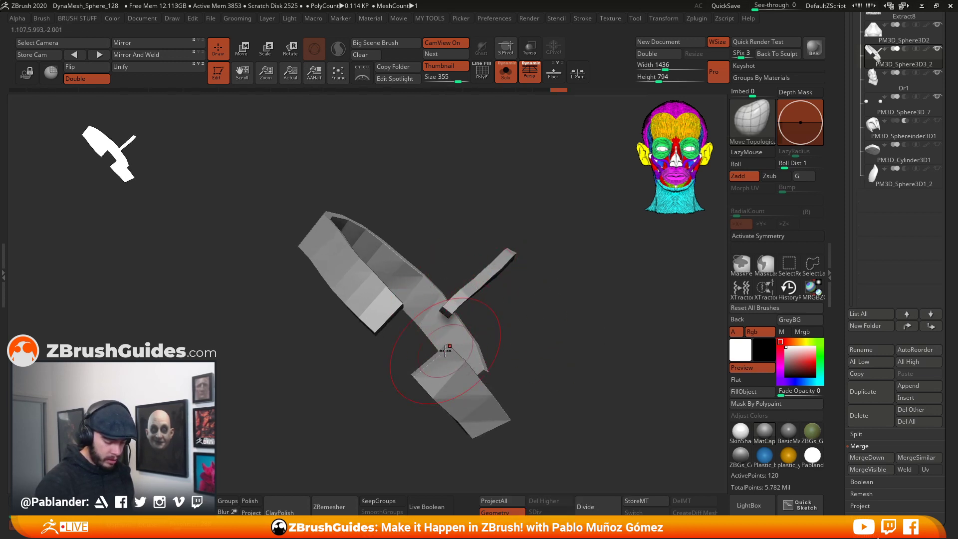
drag(427, 377, 430, 376)
drag(387, 320, 396, 303)
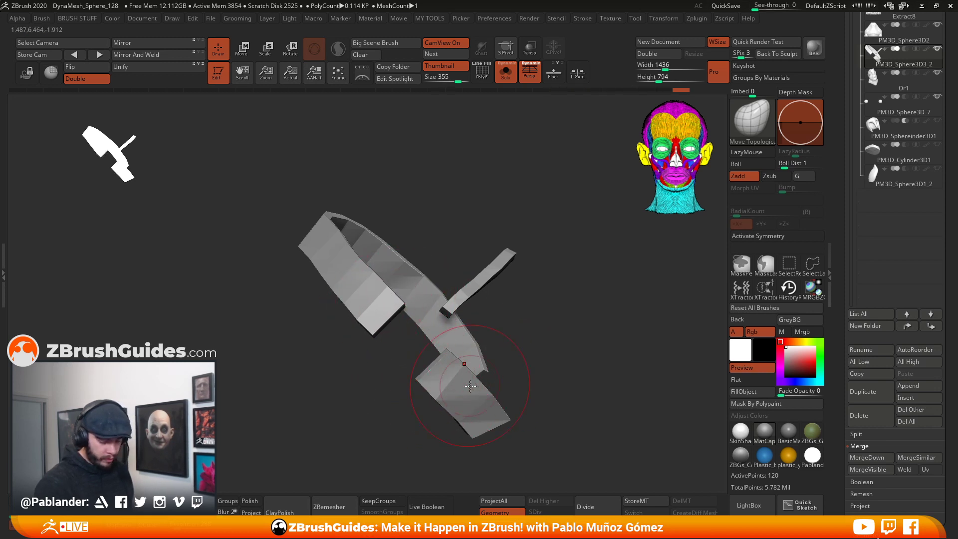
- Turn on PolyFrame to display the merged straps' wireframe and polygroups and view them in isolation
drag(558, 342, 591, 310)
key(alt+s)
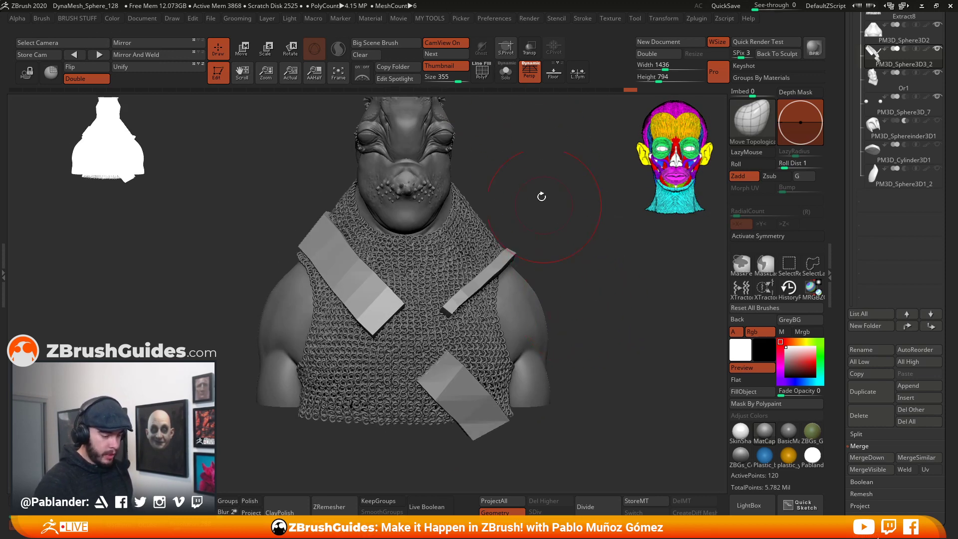
click(506, 72)
click(482, 74)
key(f)
key(space)
drag(581, 288, 491, 303)
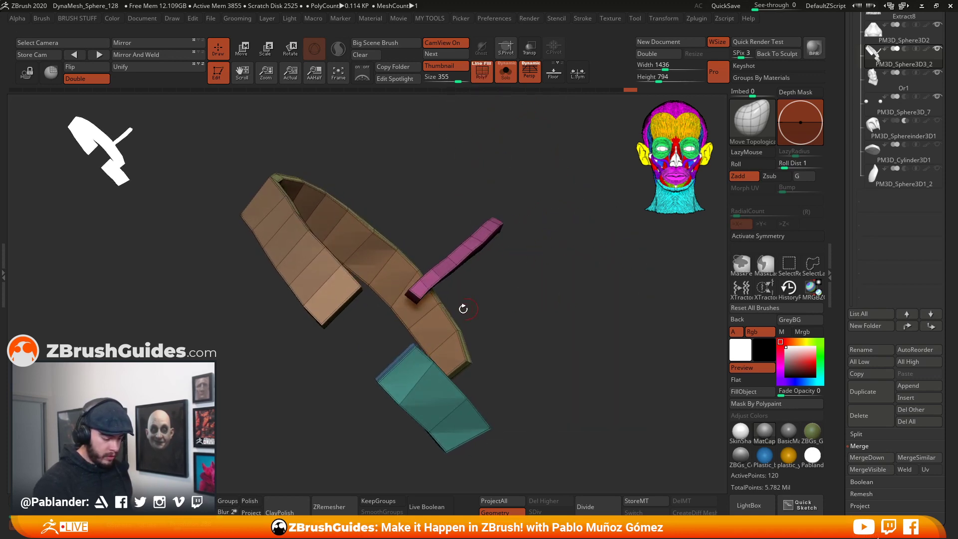
- Switch to the ZModeler brush, inspect the straps up close and bring the rest of the bust back into view
drag(544, 288, 567, 342)
key(b)
key(z)
key(m)
drag(516, 308, 562, 305)
alt+drag(380, 294, 306, 213)
mouse_move(361, 160)
mouse_down()
mouse_move(421, 166)
mouse_move(479, 224)
mouse_move(452, 211)
mouse_move(455, 280)
mouse_move(618, 329)
mouse_up()
mouse_move(474, 292)
alt+mouse_down()
mouse_move(284, 286)
mouse_move(177, 313)
alt+mouse_up()
drag(527, 399, 464, 342)
alt+drag(627, 315, 449, 209)
key(shift+s)
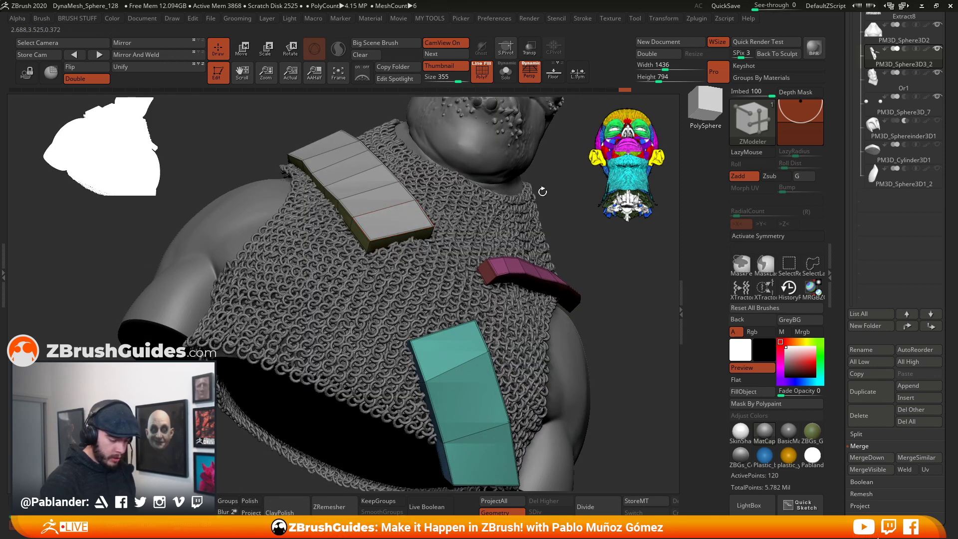
- Assign a new polygroup to the outer faces of the wide strap with ZModeler
drag(534, 190, 538, 236)
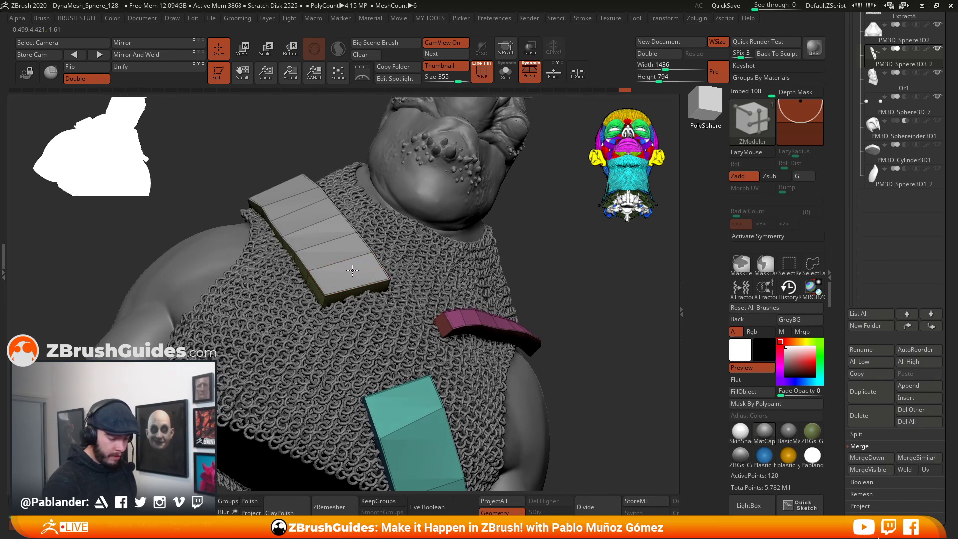
key(space)
click(429, 129)
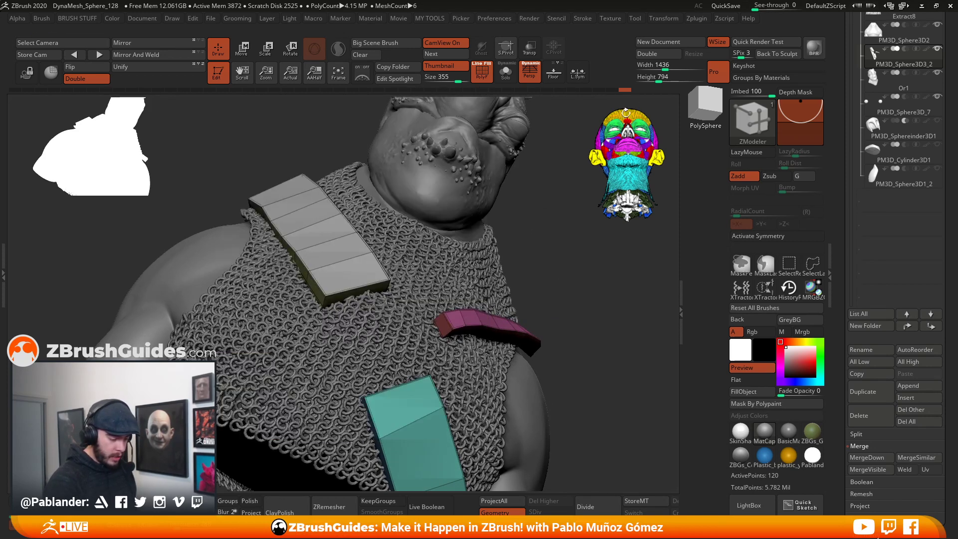
mouse_move(352, 269)
mouse_down()
mouse_move(346, 252)
mouse_move(341, 278)
mouse_up()
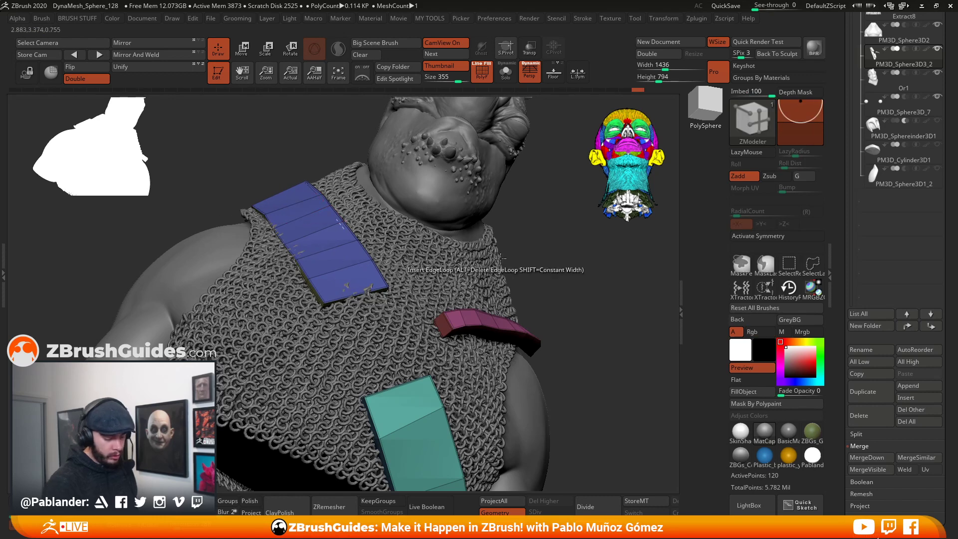
- Give the outer faces of the thin and short straps the wide strap's blue polygroup with ZModeler
drag(568, 299, 528, 365)
alt+drag(387, 285, 605, 262)
mouse_move(509, 344)
mouse_down()
mouse_move(476, 271)
mouse_move(474, 283)
mouse_up()
drag(462, 316, 401, 297)
alt+drag(311, 275, 357, 376)
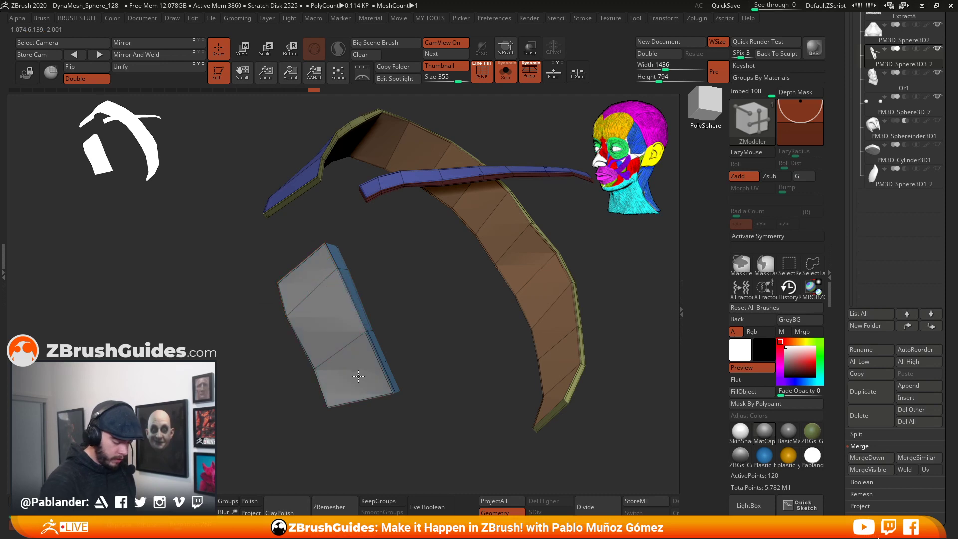
drag(438, 344, 404, 339)
drag(336, 369, 345, 367)
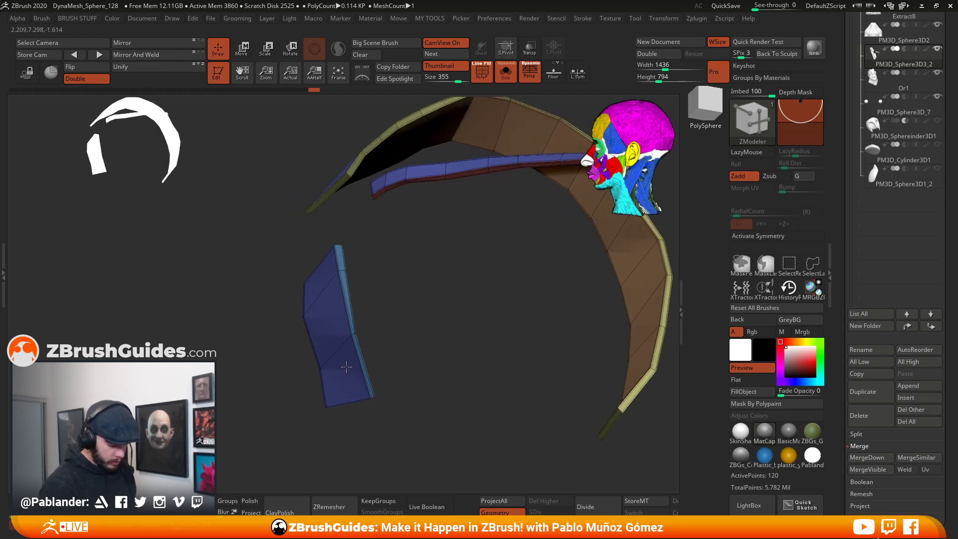
- Switch back to the Move Topological brush with a draw size of 44 and show the straps over the whole bust again
drag(381, 338, 498, 329)
key(space)
key(space)
click(485, 313)
key(space)
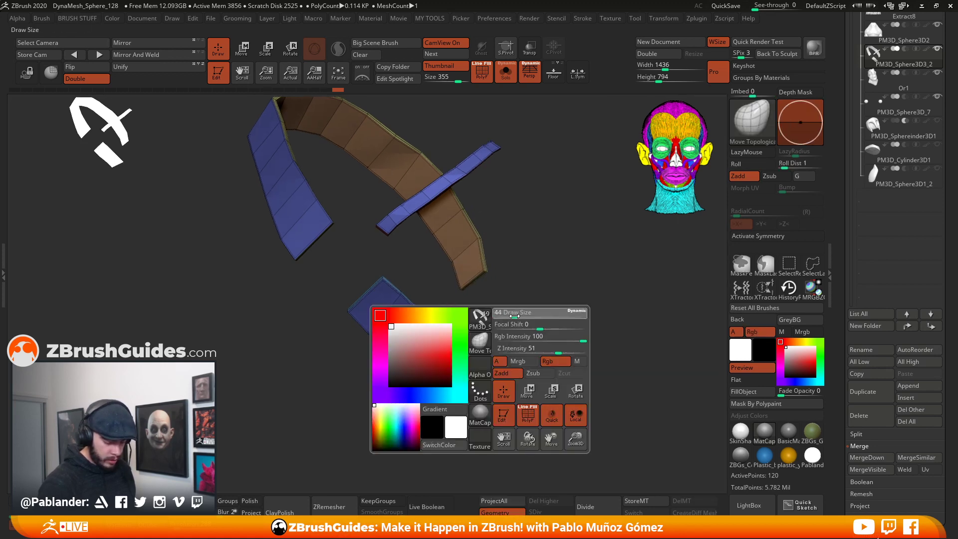
drag(535, 293, 425, 304)
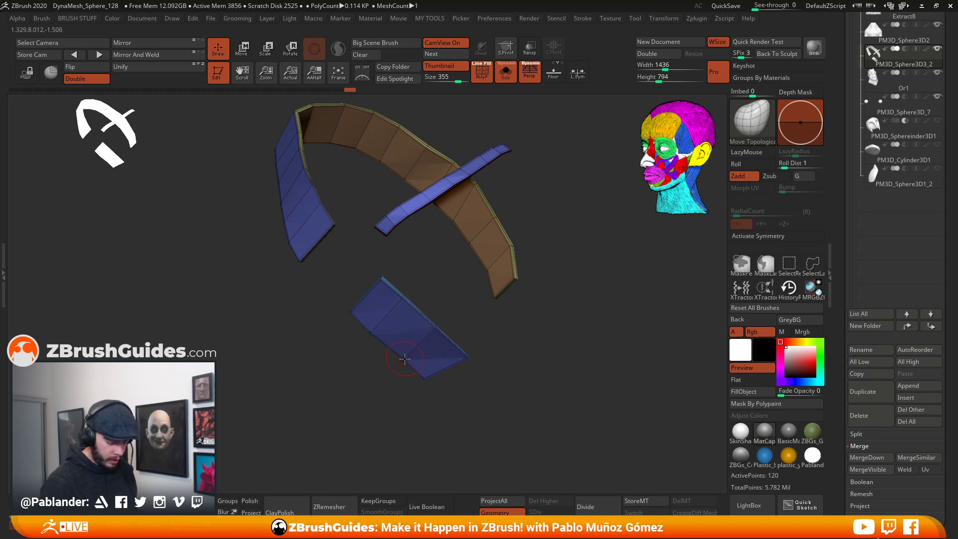
drag(508, 316, 458, 279)
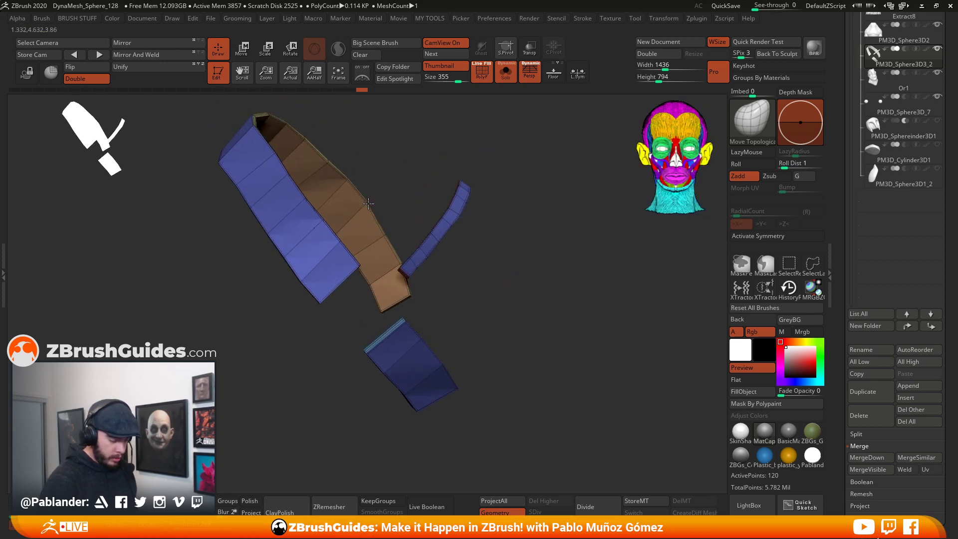
drag(373, 219, 349, 187)
drag(332, 154, 327, 322)
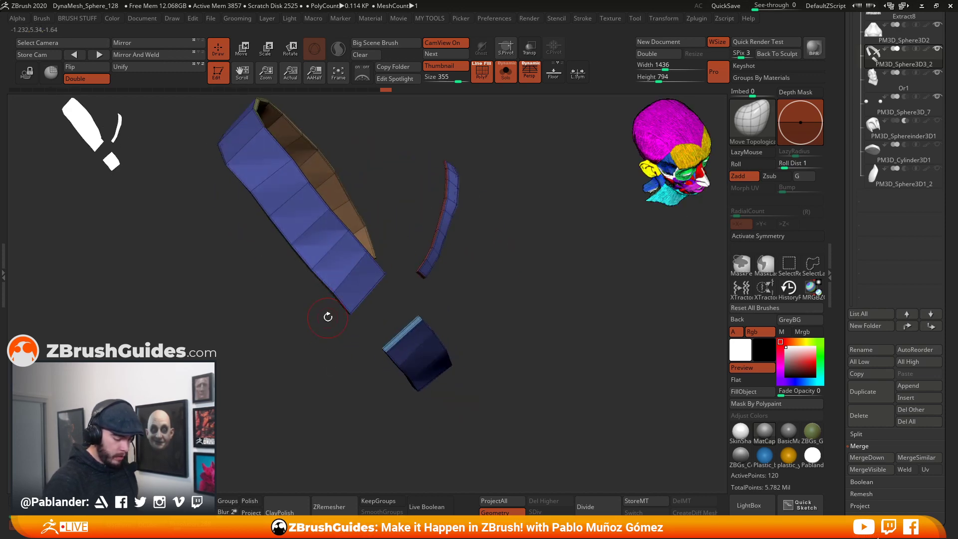
click(505, 74)
shift+drag(558, 235, 519, 192)
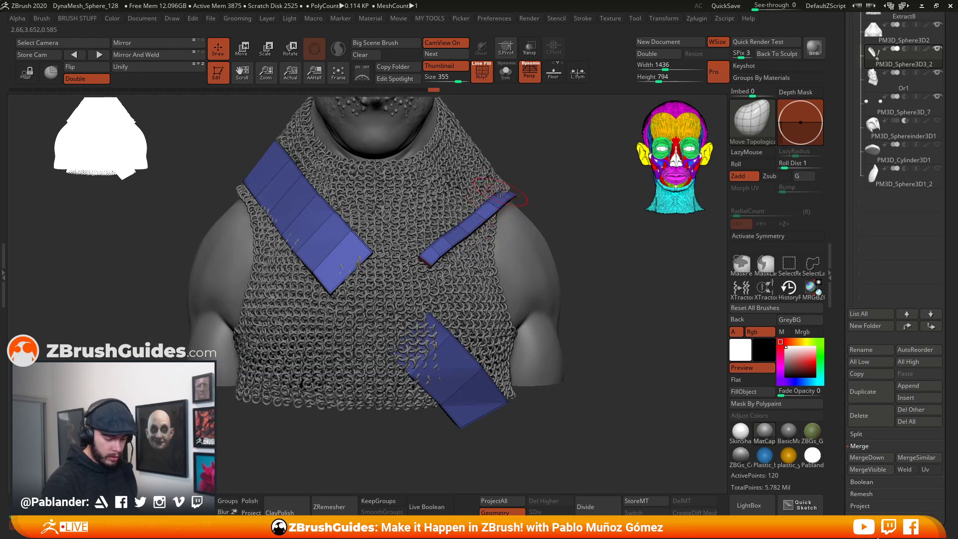
- Pull the wide strap's front end and shoulder section outward with Move Topological to cover the chainmail
drag(340, 279, 342, 273)
right_click(342, 273)
right_drag(429, 273, 349, 271)
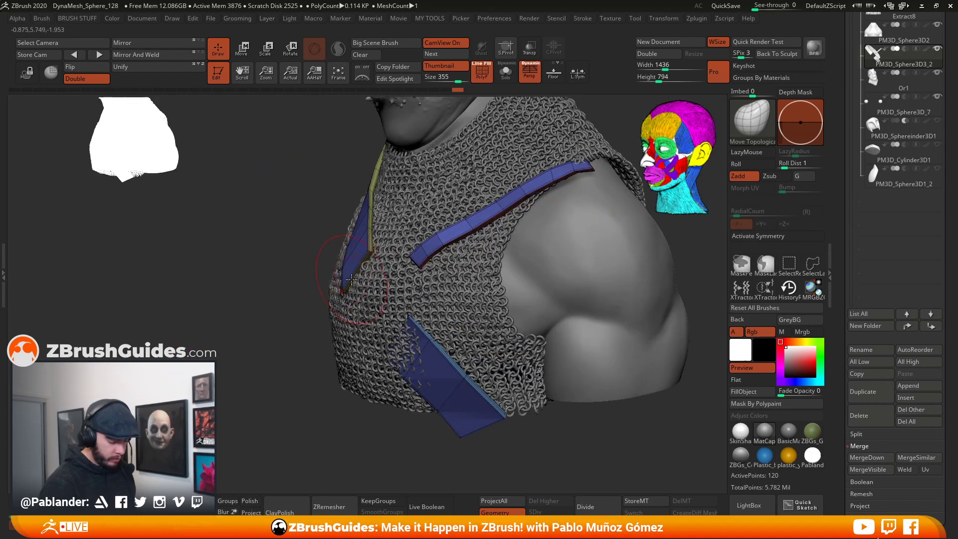
drag(339, 276, 343, 274)
right_drag(345, 273, 400, 267)
right_drag(340, 219, 399, 222)
right_drag(304, 224, 455, 266)
right_click(451, 268)
mouse_move(439, 255)
mouse_down()
mouse_move(451, 256)
mouse_move(387, 233)
mouse_up()
right_drag(388, 232, 327, 231)
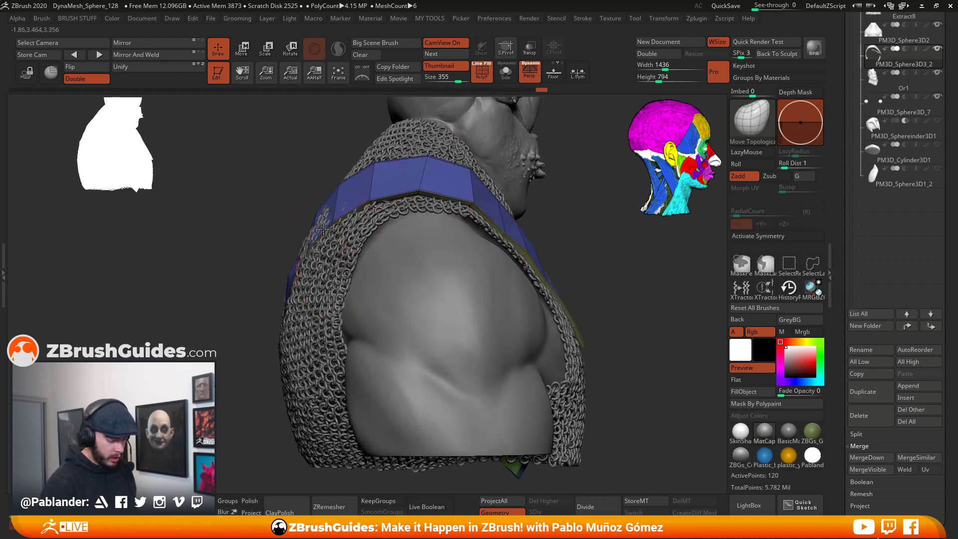
- Pull the wide strap's back section outward so it sits on top of the chainmail behind the shoulder
right_drag(289, 265, 365, 293)
drag(365, 293, 363, 228)
drag(343, 195, 351, 192)
drag(353, 269, 362, 272)
drag(331, 355, 343, 366)
mouse_move(441, 362)
ctrl+right_down()
mouse_move(451, 289)
mouse_move(512, 284)
mouse_move(535, 270)
ctrl+right_up()
drag(408, 368, 381, 372)
- Adjust the short strap and the inner ends of the other straps from the front with Move Topological
shift+right_drag(544, 320, 562, 320)
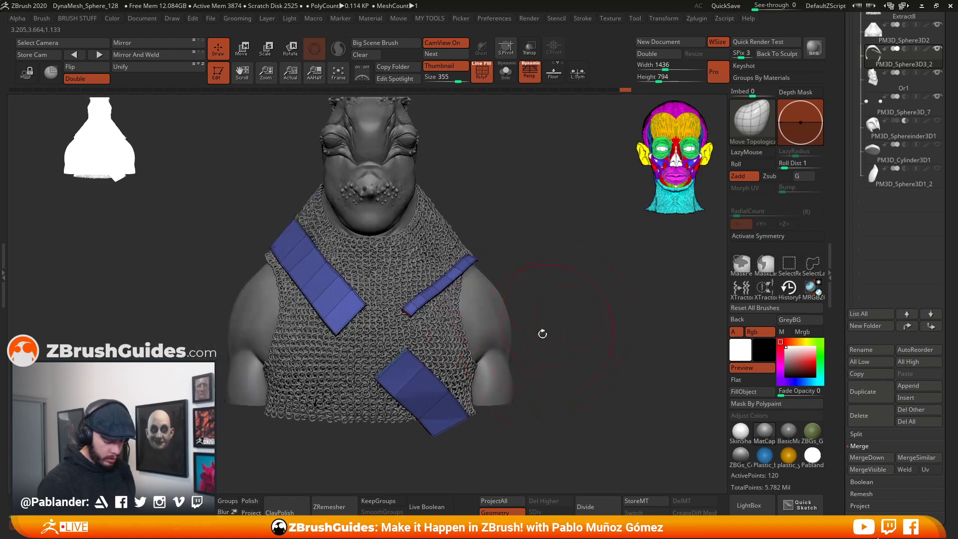
mouse_move(429, 379)
mouse_down()
mouse_move(421, 395)
mouse_move(401, 370)
mouse_up()
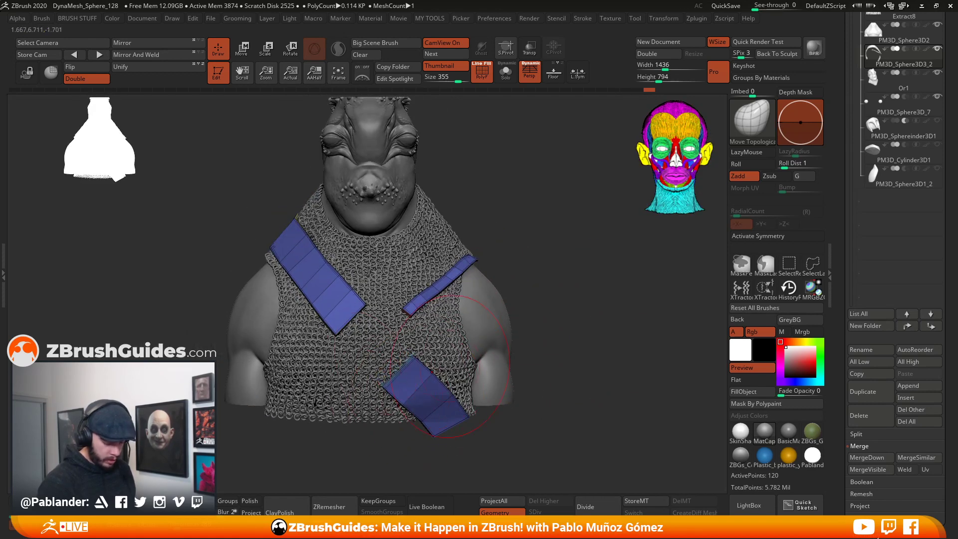
drag(432, 413, 430, 409)
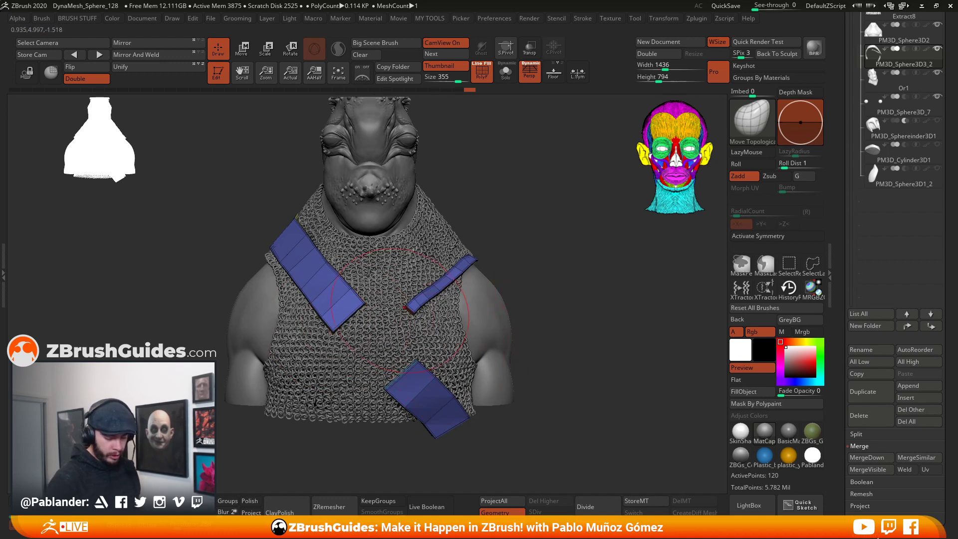
mouse_move(554, 316)
mouse_down()
mouse_move(577, 325)
mouse_move(554, 322)
mouse_up()
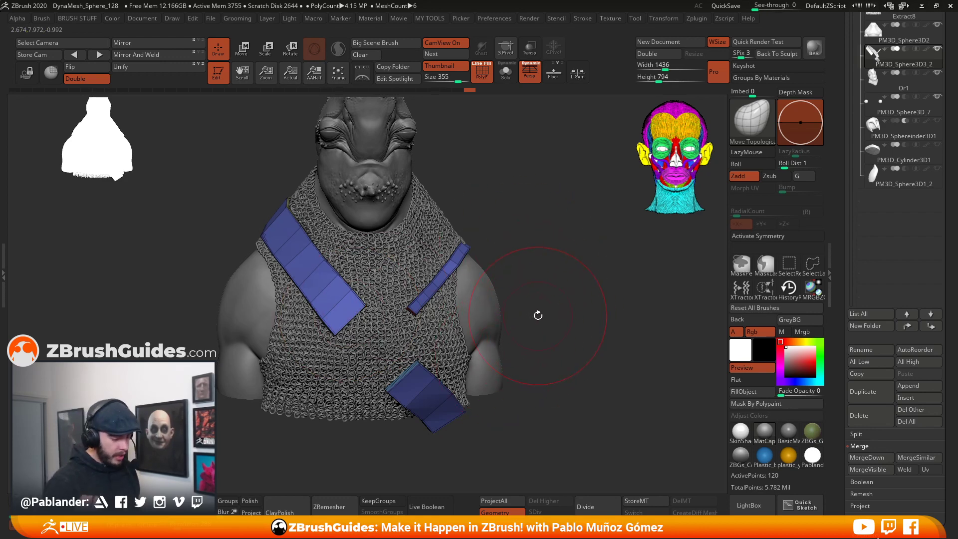
drag(546, 308, 556, 302)
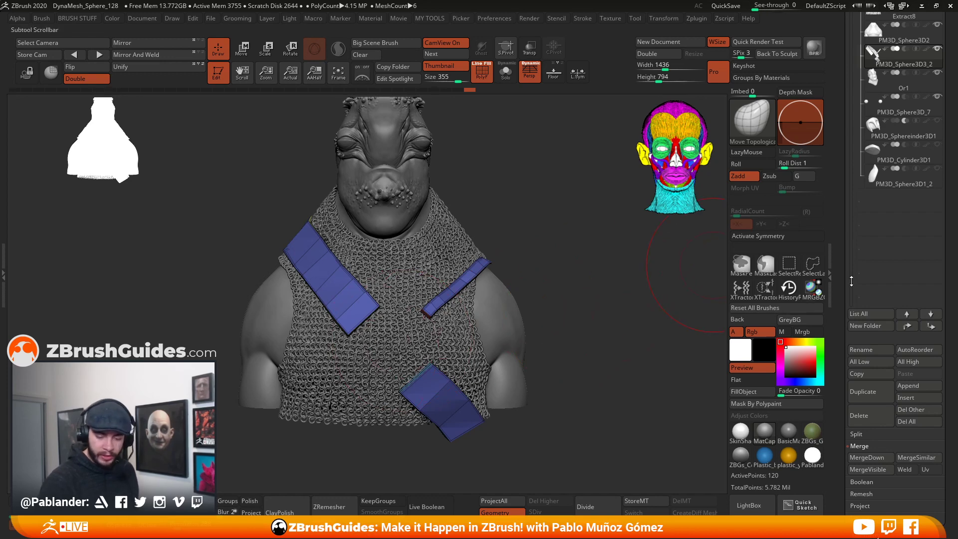
- Load the Ring3D primitive as the active tool and tilt it into view
drag(843, 297, 844, 262)
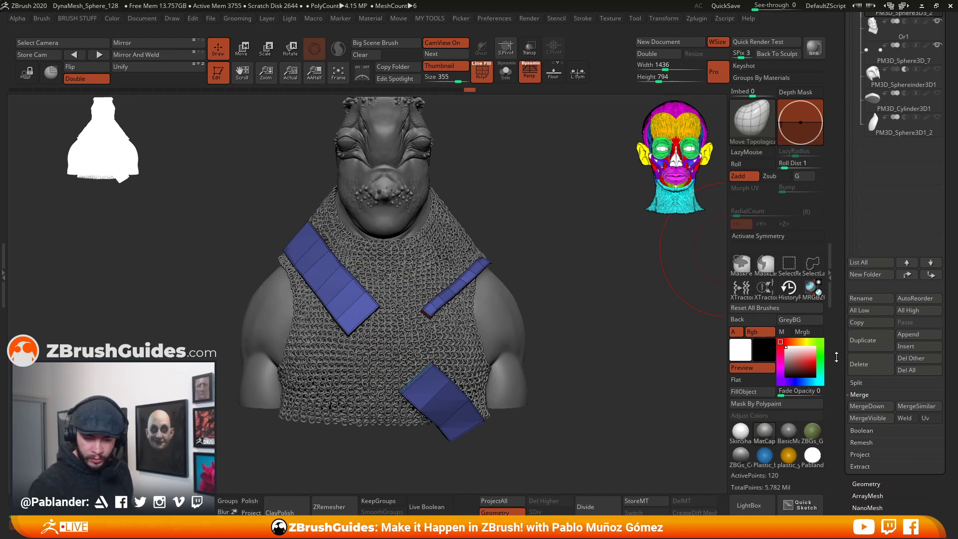
drag(836, 365, 835, 444)
click(871, 145)
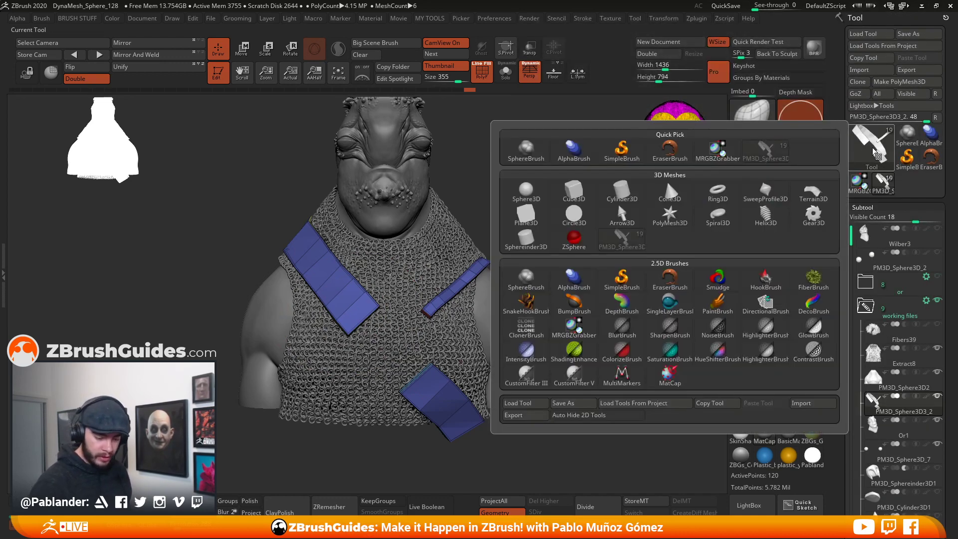
click(721, 194)
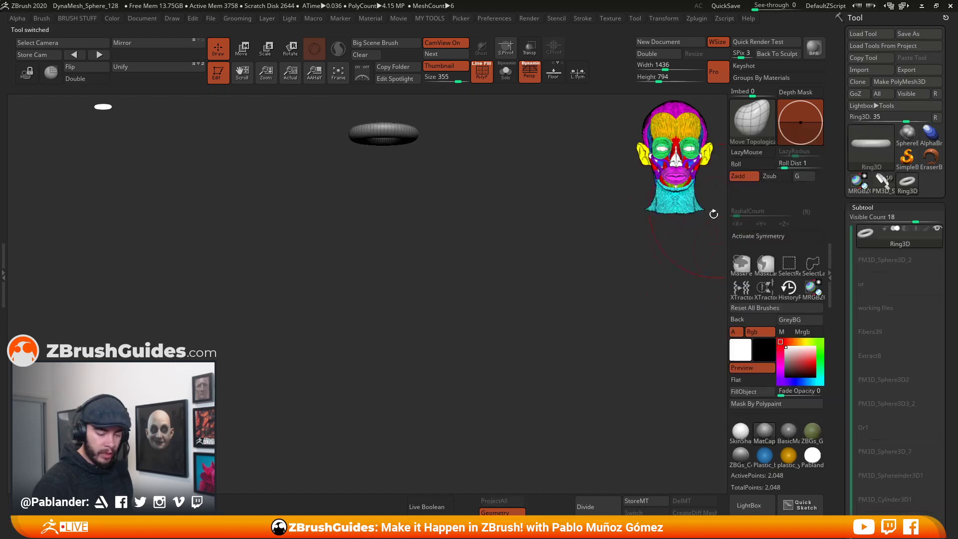
drag(514, 172, 543, 383)
- Initialize the ring with SDivide 8 and LDivide 16
drag(837, 351, 848, 188)
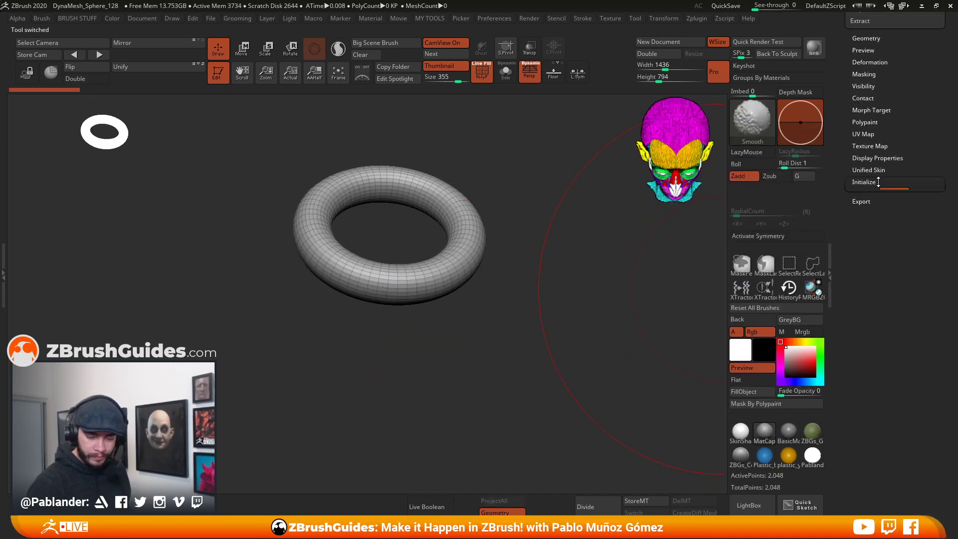
click(868, 182)
drag(578, 282, 574, 299)
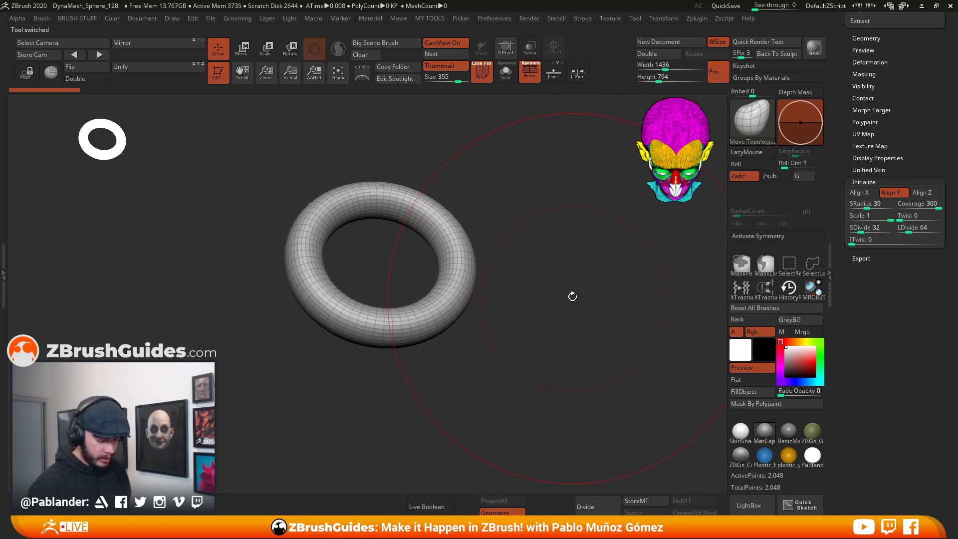
key(space)
drag(861, 230, 852, 230)
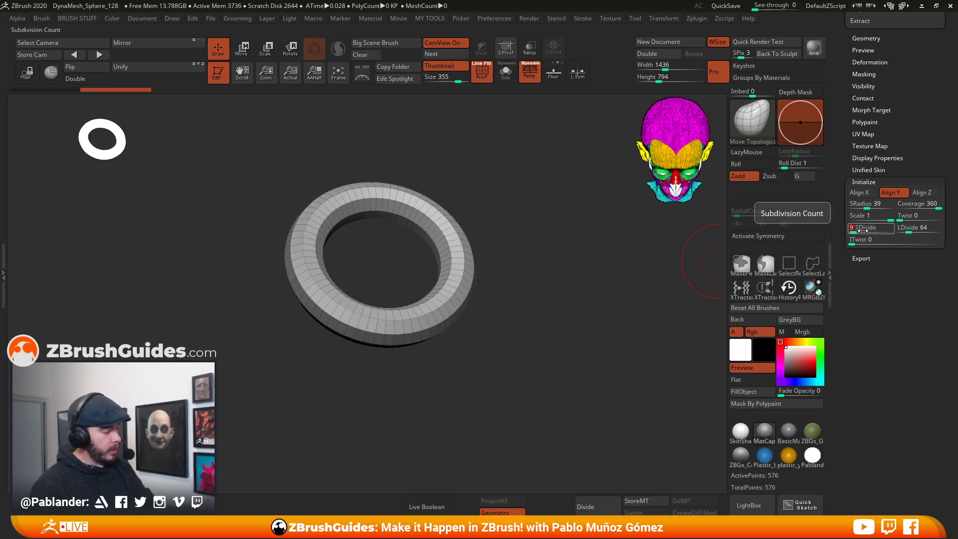
text(8)
key(Return)
click(910, 231)
text(16)
key(Return)
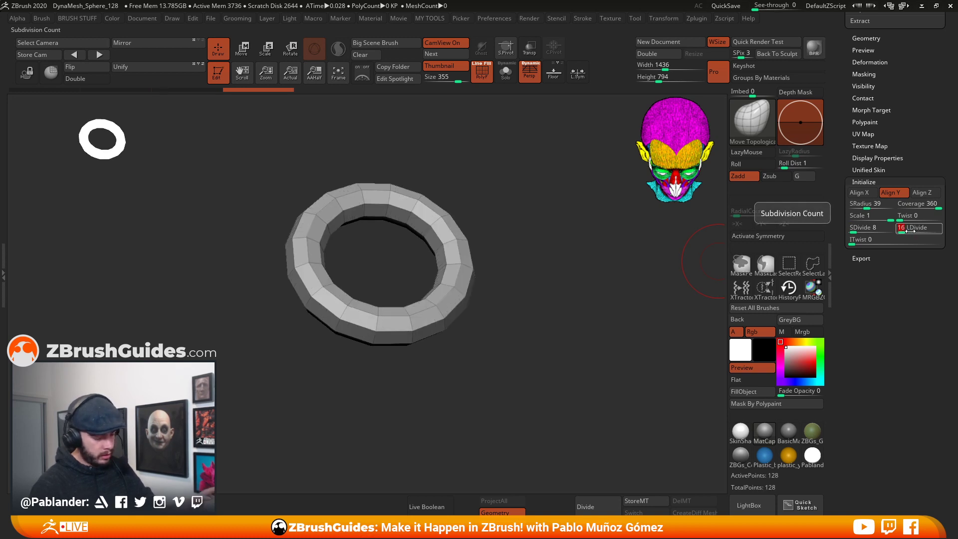
drag(637, 280, 518, 336)
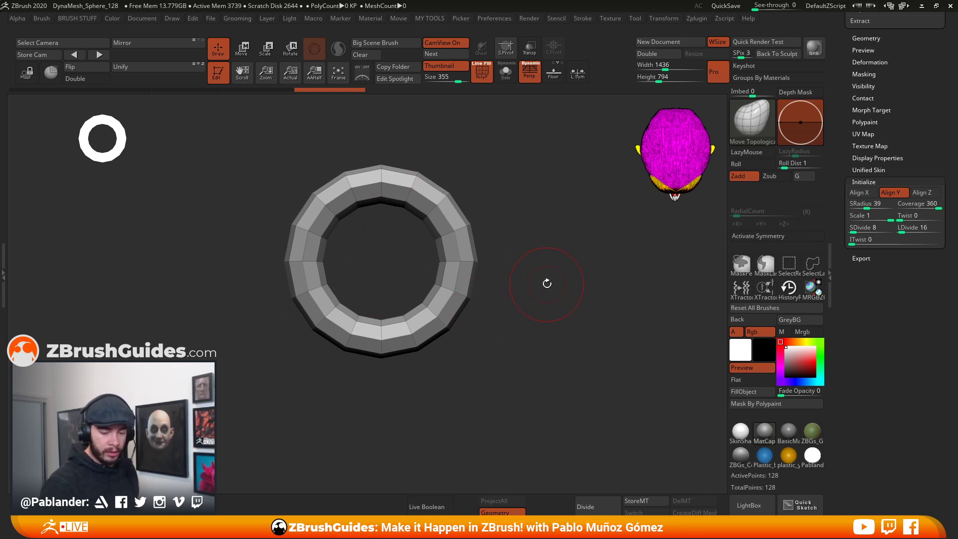
- Convert the low-poly ring to a PolyMesh3D and copy it as a subtool
drag(893, 170, 903, 265)
drag(842, 182, 839, 339)
click(904, 80)
drag(833, 255, 845, 133)
right_click(622, 260)
click(574, 266)
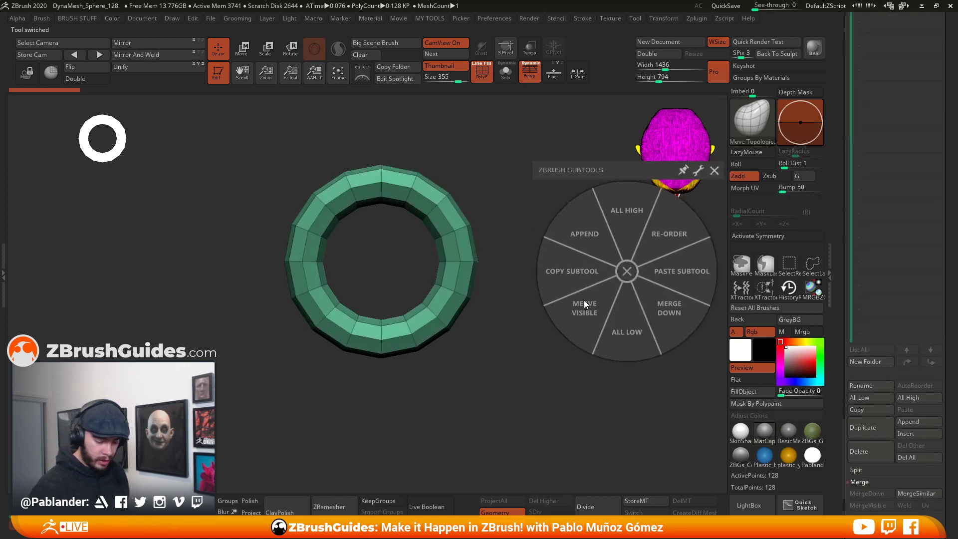
click(599, 269)
- Return to the creature bust tool, paste the ring as a new subtool and activate the Move gizmo on it
drag(842, 212, 845, 304)
click(883, 183)
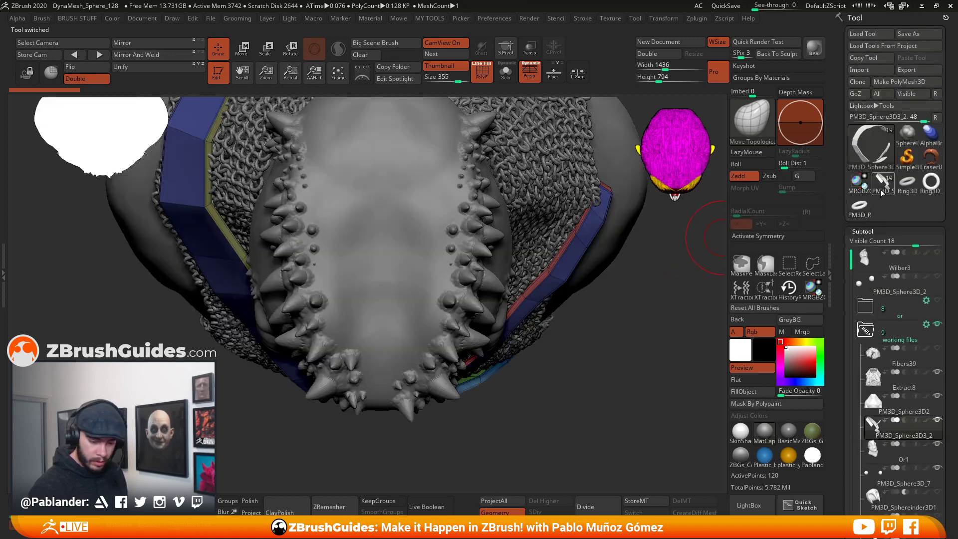
right_click(614, 293)
click(506, 267)
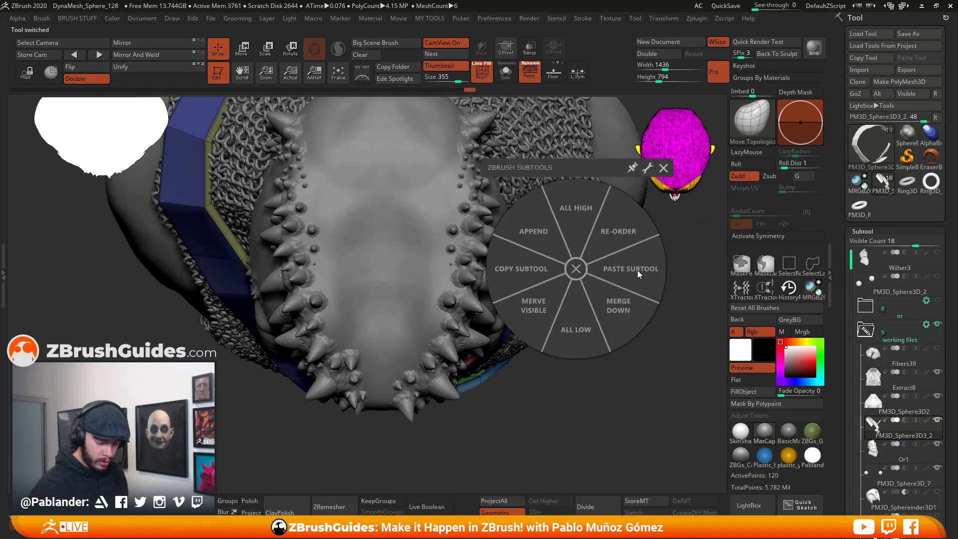
click(626, 272)
drag(627, 370, 545, 246)
key(w)
shift+drag(522, 212, 628, 210)
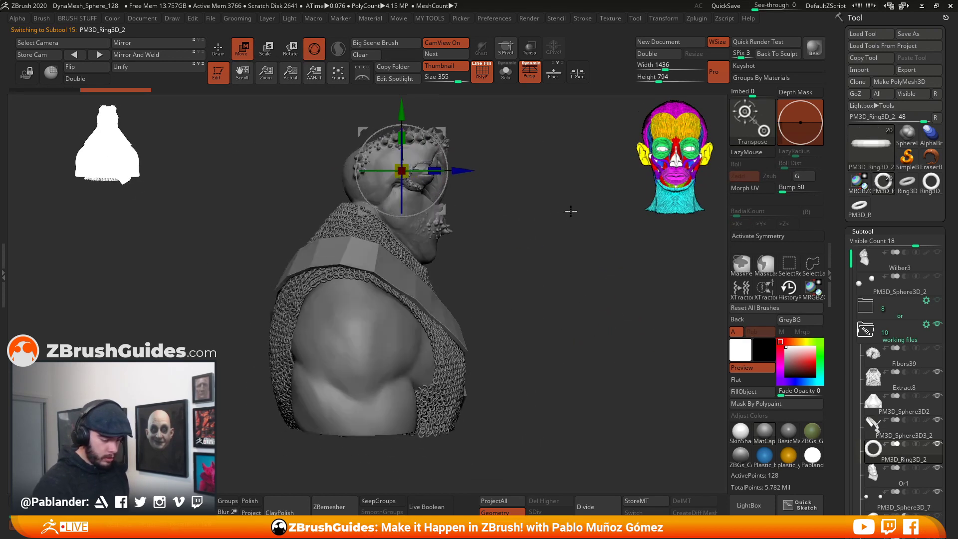
- Move the ring from the head to the front of the chest and scale it to the gap between the straps
drag(441, 121, 460, 141)
key(ctrl+z)
alt+drag(504, 168, 528, 272)
drag(468, 222, 535, 256)
drag(527, 183, 441, 312)
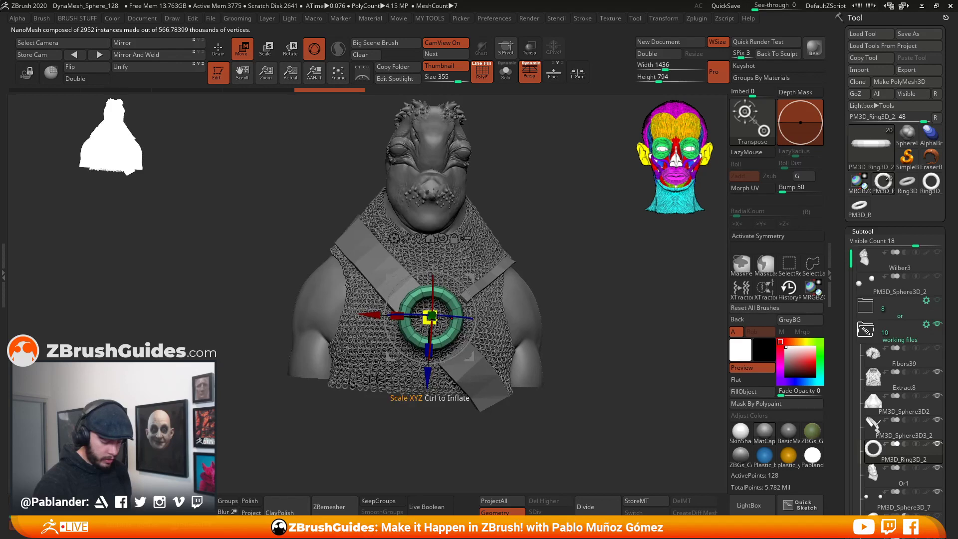
drag(472, 279, 475, 282)
alt+drag(577, 268, 630, 300)
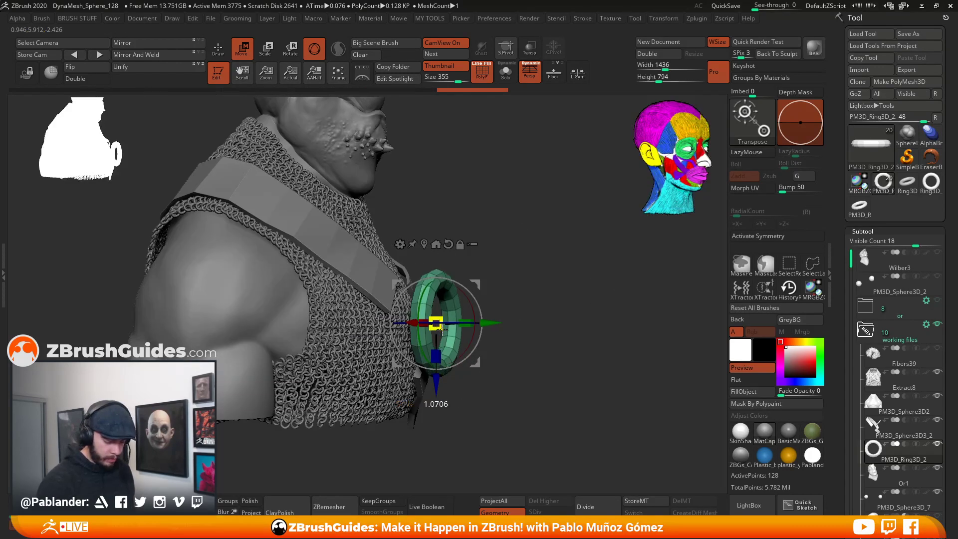
drag(526, 307, 553, 308)
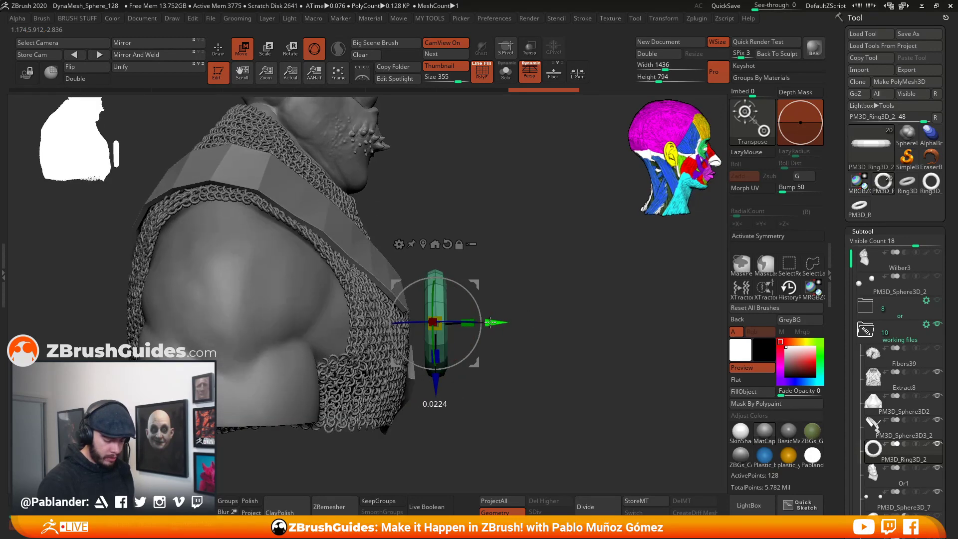
drag(469, 323, 470, 324)
- Tilt and shift the ring so it lies against the sloping chest where the straps meet
drag(546, 322, 483, 314)
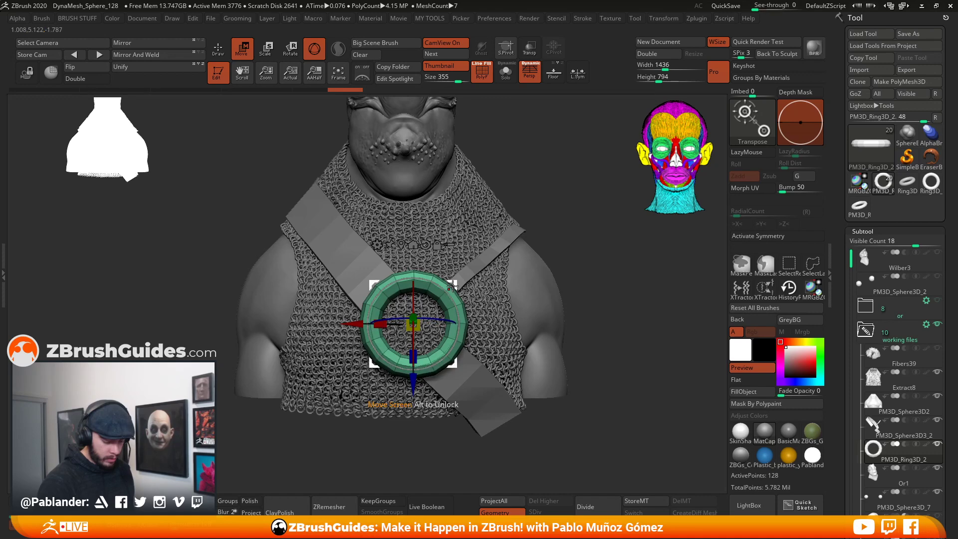
drag(456, 285, 457, 285)
drag(593, 283, 444, 324)
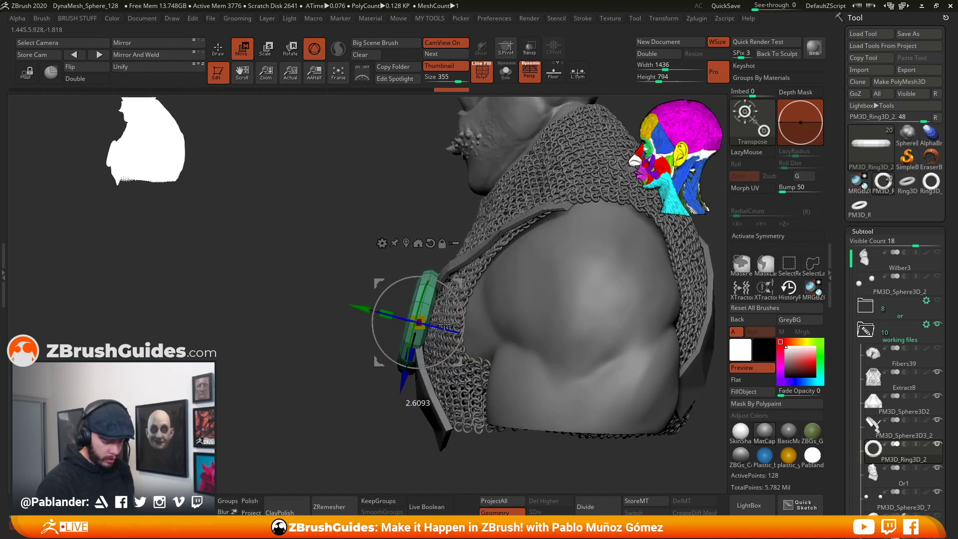
drag(464, 284, 463, 285)
drag(381, 402, 502, 384)
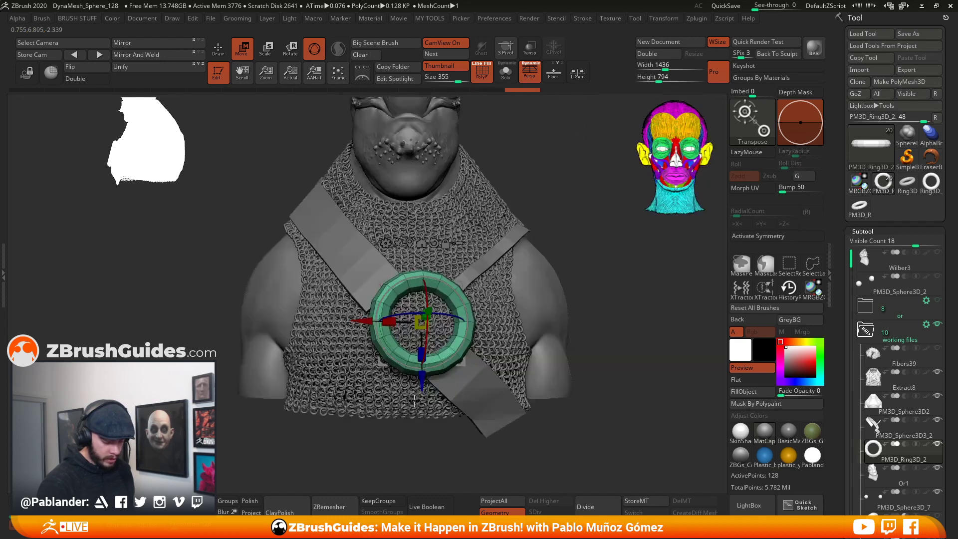
drag(458, 283, 456, 281)
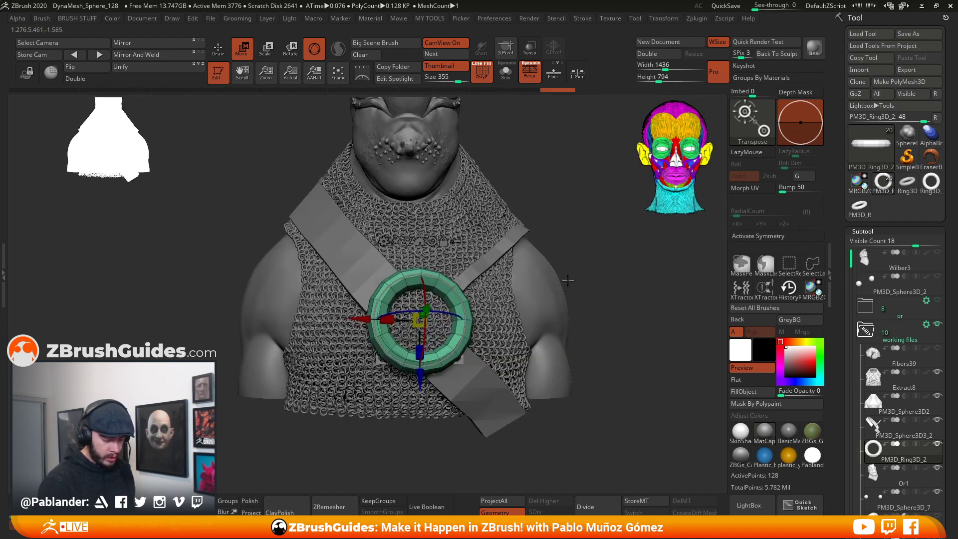
drag(610, 279, 595, 287)
drag(463, 351, 482, 308)
mouse_move(584, 306)
mouse_down()
mouse_move(564, 316)
mouse_move(624, 320)
mouse_move(594, 315)
mouse_up()
- Thin the ring with the Inflate deformation at about -23
key(q)
drag(838, 318, 843, 256)
drag(877, 447, 879, 339)
click(883, 351)
drag(905, 378, 907, 196)
key(b)
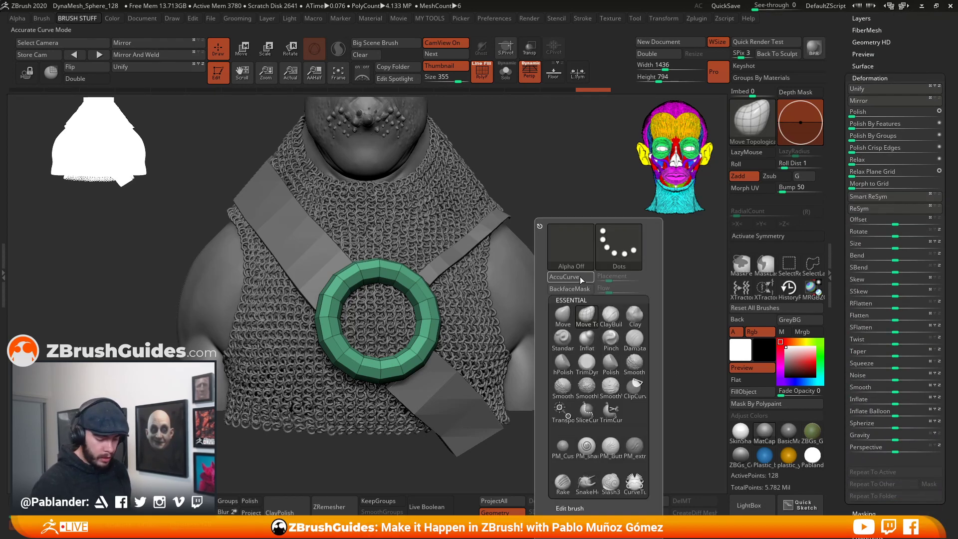
key(Escape)
key(m)
mouse_move(603, 345)
mouse_down()
mouse_move(618, 345)
mouse_move(581, 344)
mouse_move(594, 344)
mouse_up()
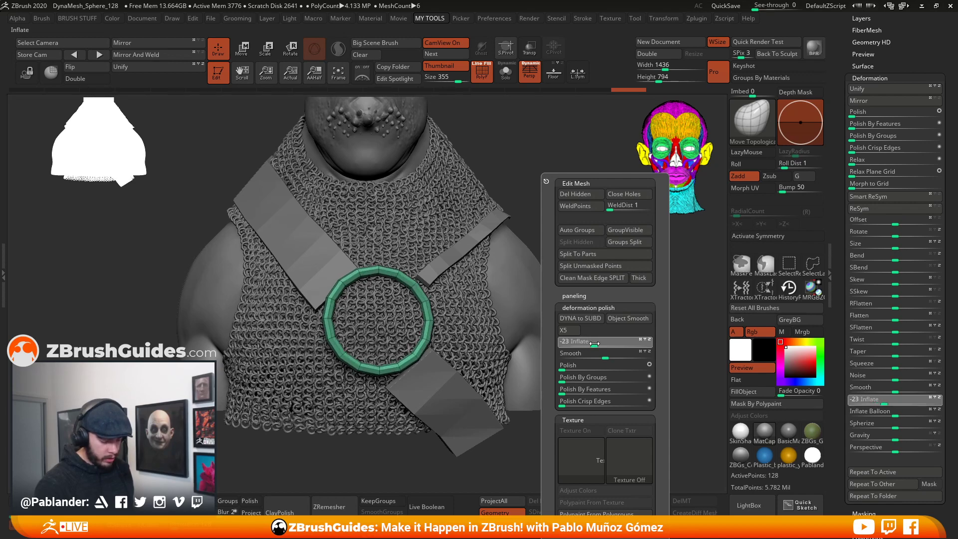
drag(591, 328, 520, 238)
- Reposition and tilt the thinned ring so it sits close to the chainmail between the strap ends
click(243, 49)
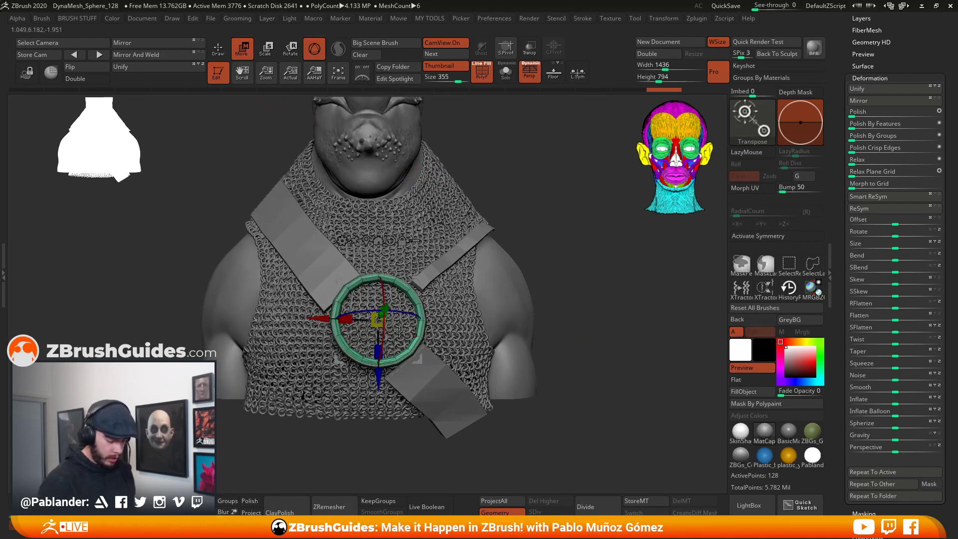
drag(664, 284, 531, 292)
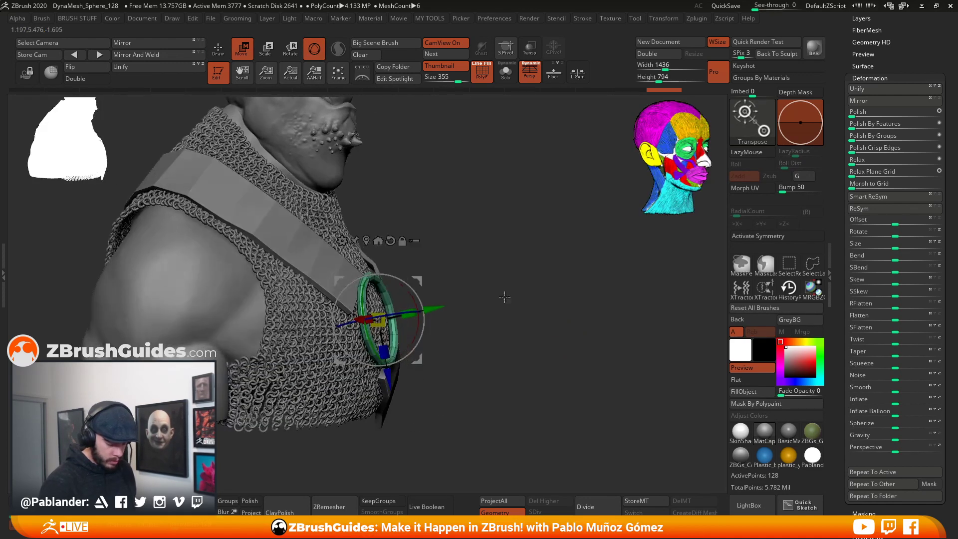
drag(437, 315, 423, 334)
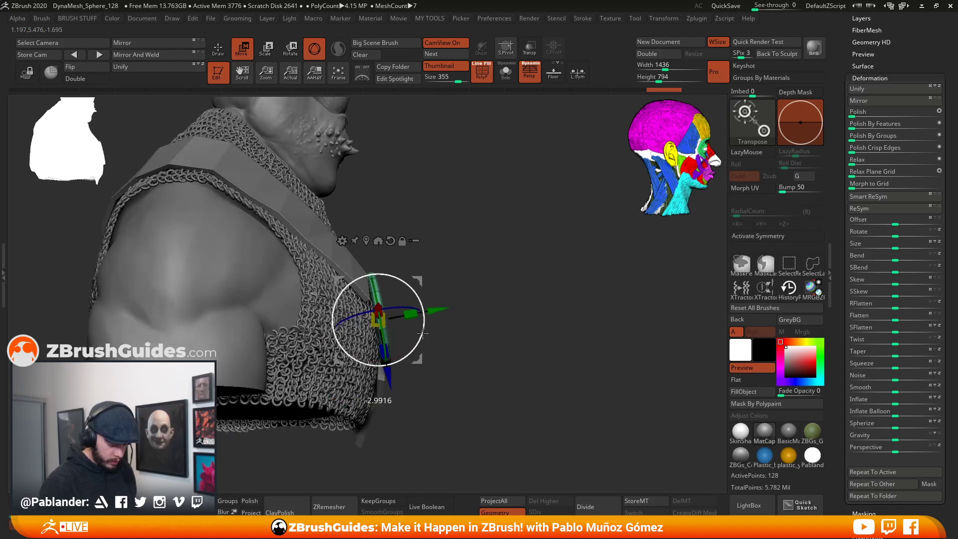
drag(475, 299, 418, 284)
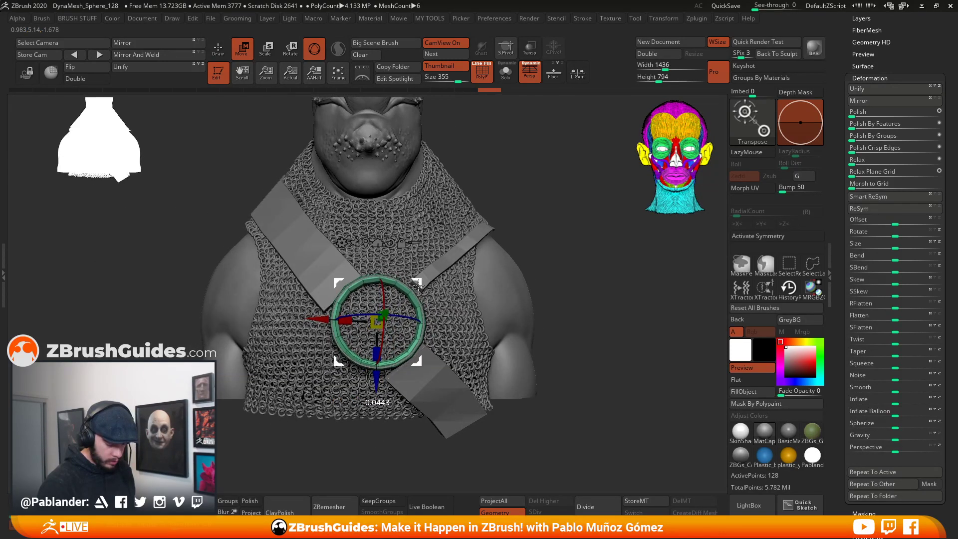
key(q)
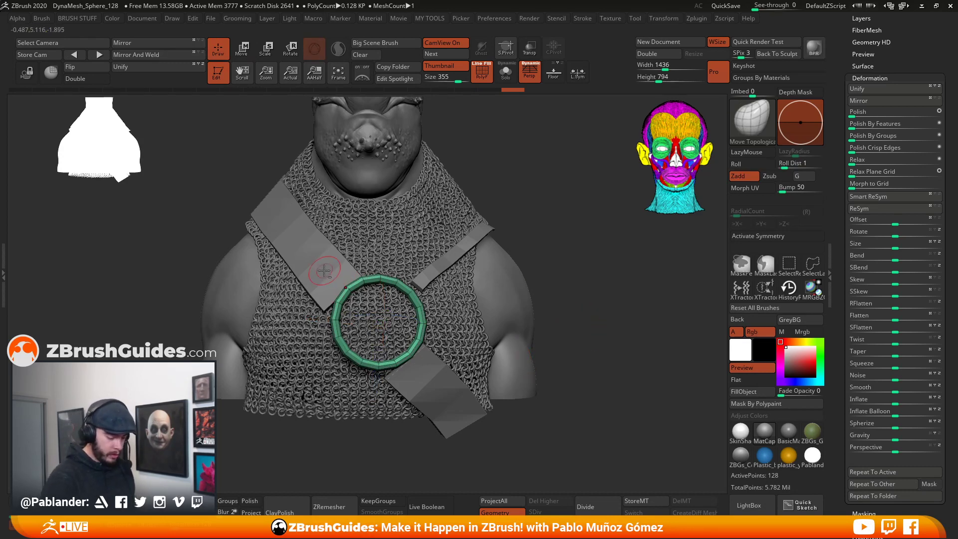
- Select the straps subtool, isolate it with Solo and switch to the ZModeler brush
alt+click(325, 271)
drag(573, 312, 589, 304)
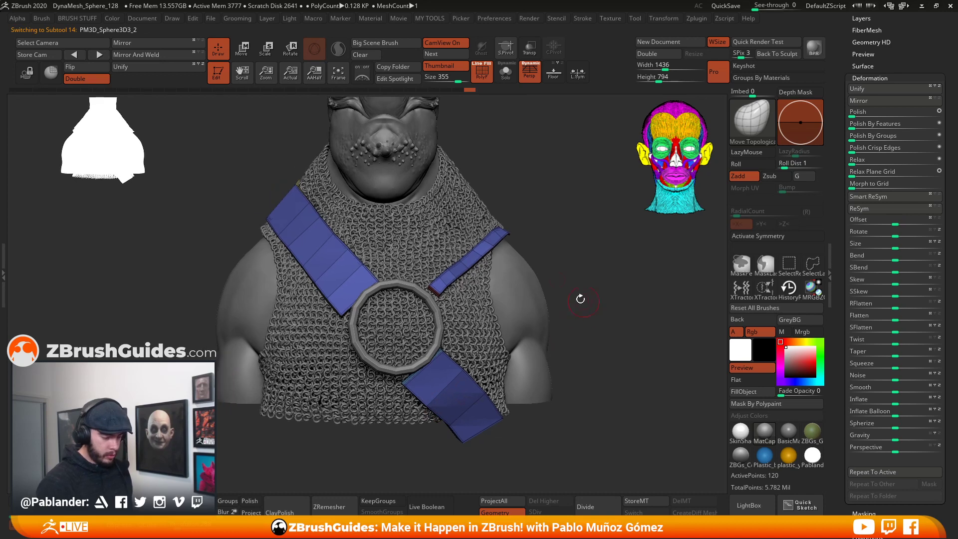
click(505, 73)
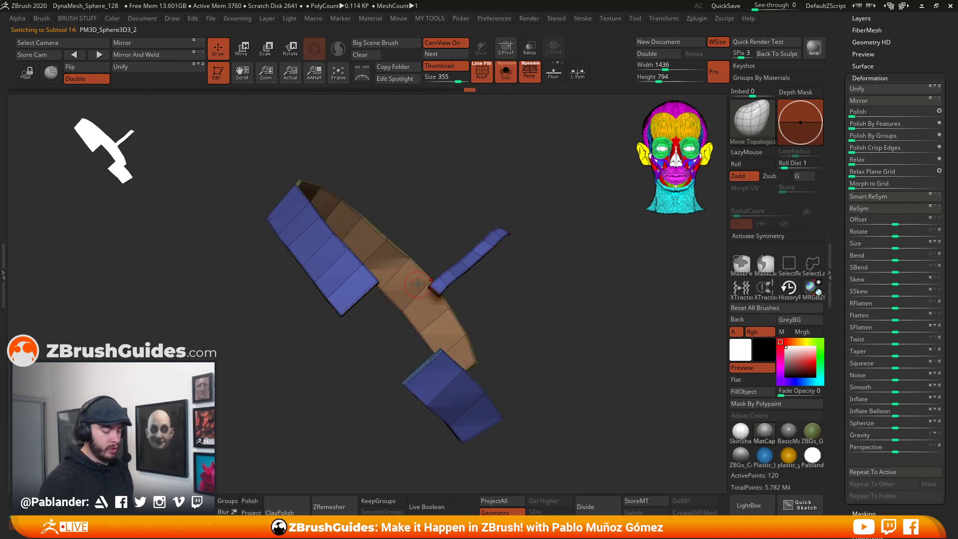
drag(366, 312, 393, 335)
key(b)
key(z)
key(m)
- Extrude the end face of the wide shoulder strap with QMesh on a single polygon
alt+drag(423, 192, 440, 249)
drag(411, 346, 417, 325)
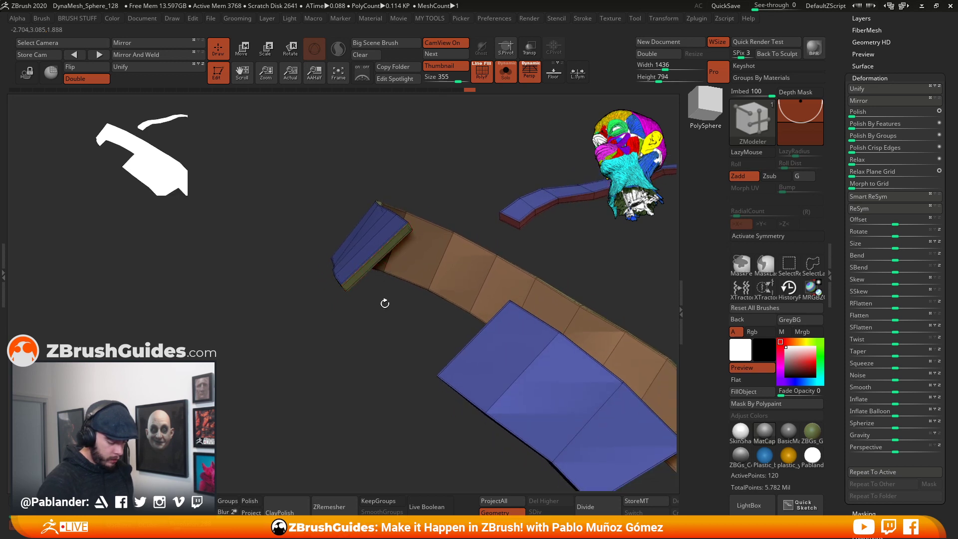
drag(406, 278, 394, 255)
click(382, 253)
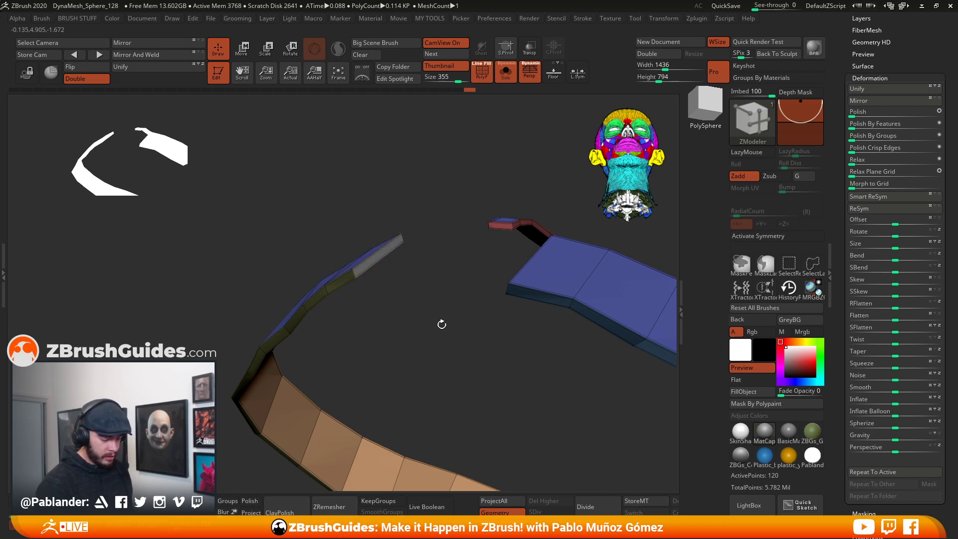
drag(400, 268, 419, 324)
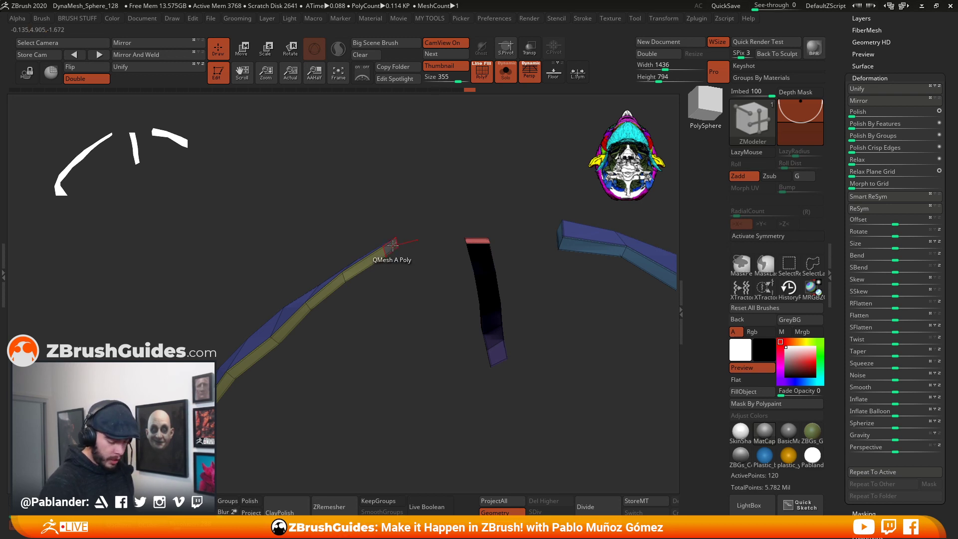
key(space)
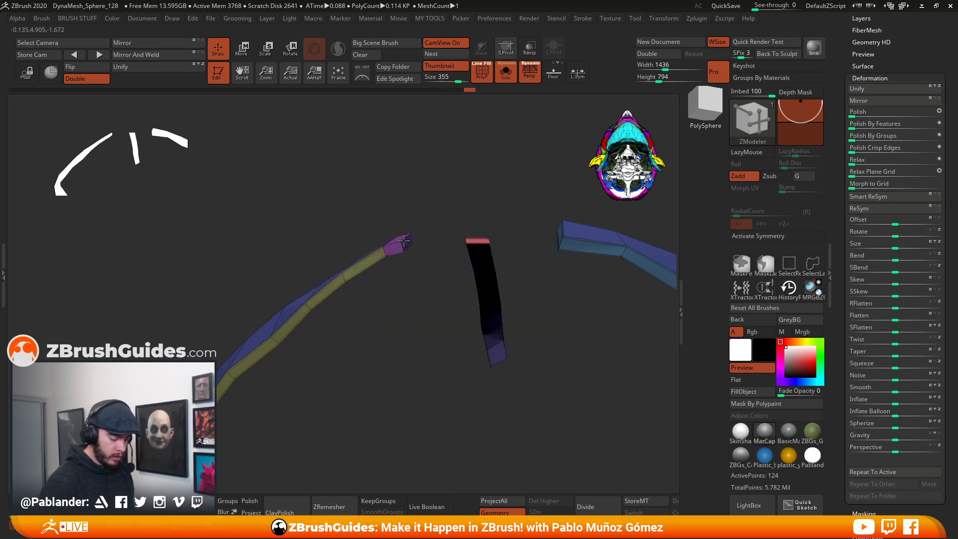
- Mask everything except the shoulder strap's end with MaskLasso and centre the gizmo on the unmasked end
drag(417, 227, 437, 227)
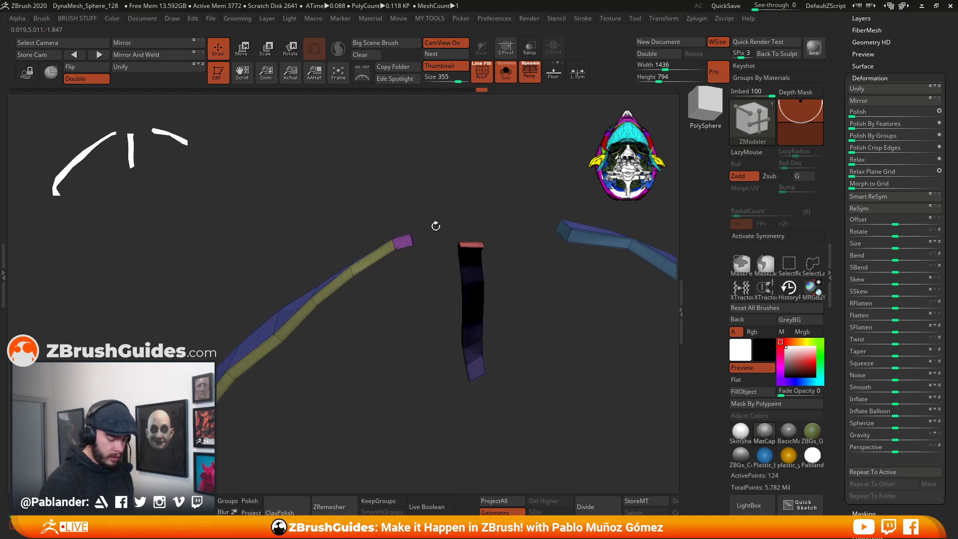
click(765, 265)
click(678, 281)
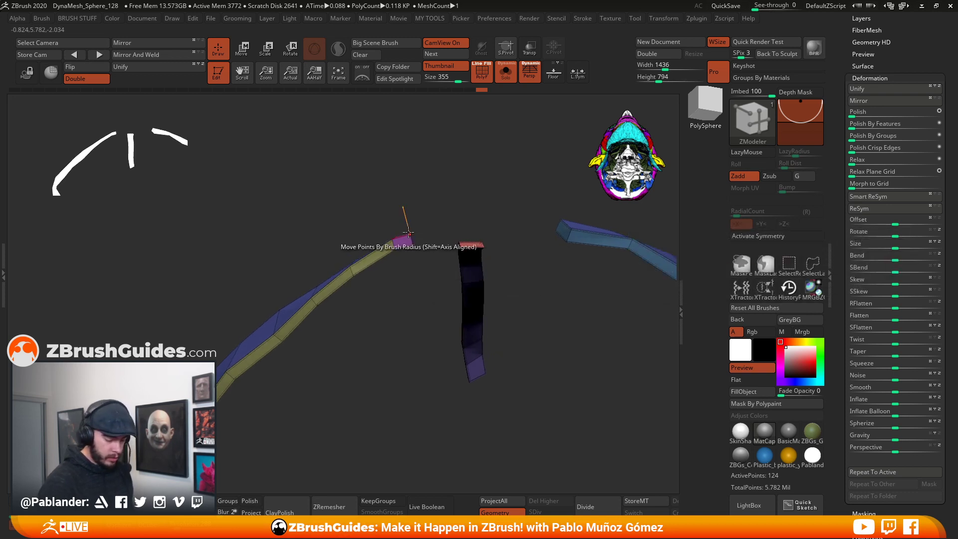
ctrl+drag(423, 245, 425, 217)
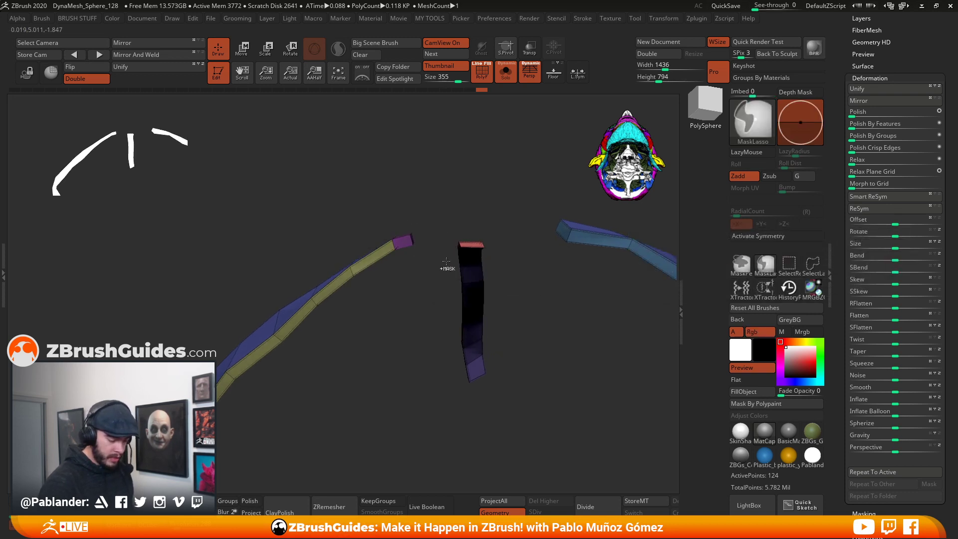
ctrl+click(423, 302)
key(w)
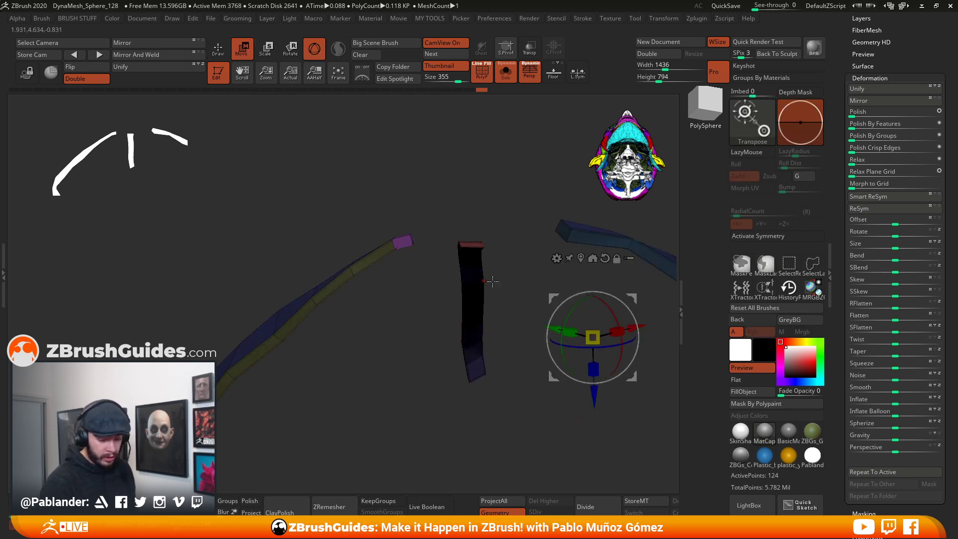
click(581, 257)
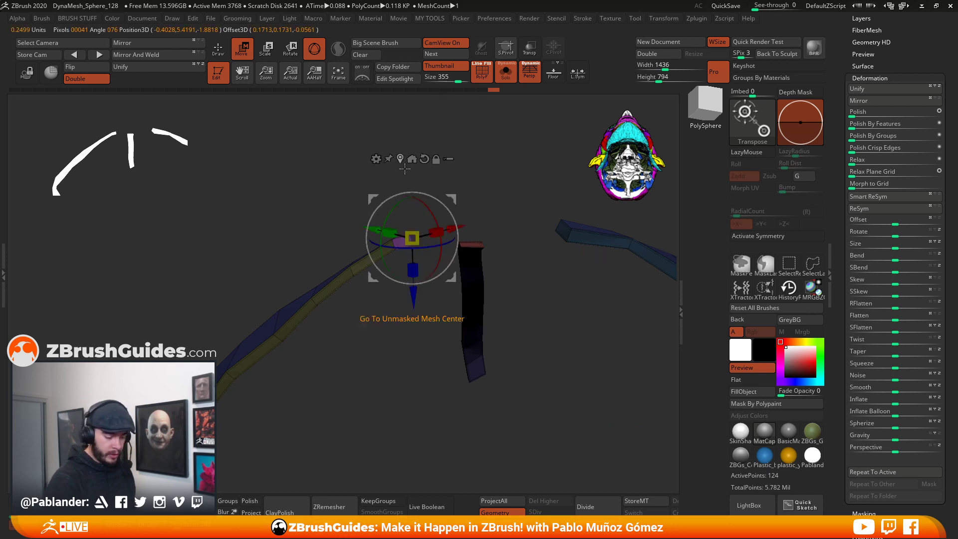
- Extrude, move and rotate the strap end segment by segment to curl it back over the strap as a loop
mouse_move(452, 198)
mouse_down()
mouse_move(490, 186)
mouse_move(448, 195)
mouse_move(452, 207)
mouse_move(447, 188)
mouse_move(494, 186)
mouse_move(509, 287)
mouse_move(424, 315)
mouse_up()
alt+click(421, 153)
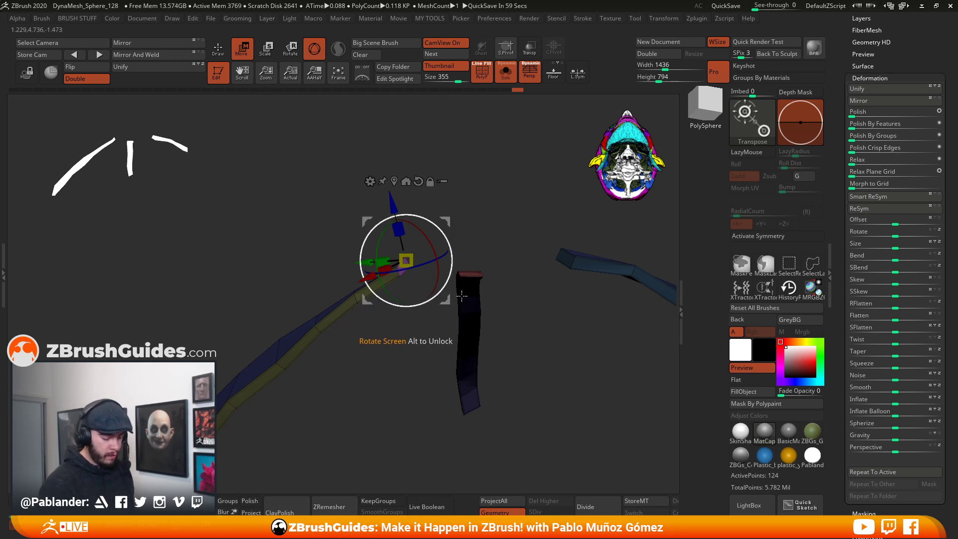
drag(447, 300, 448, 207)
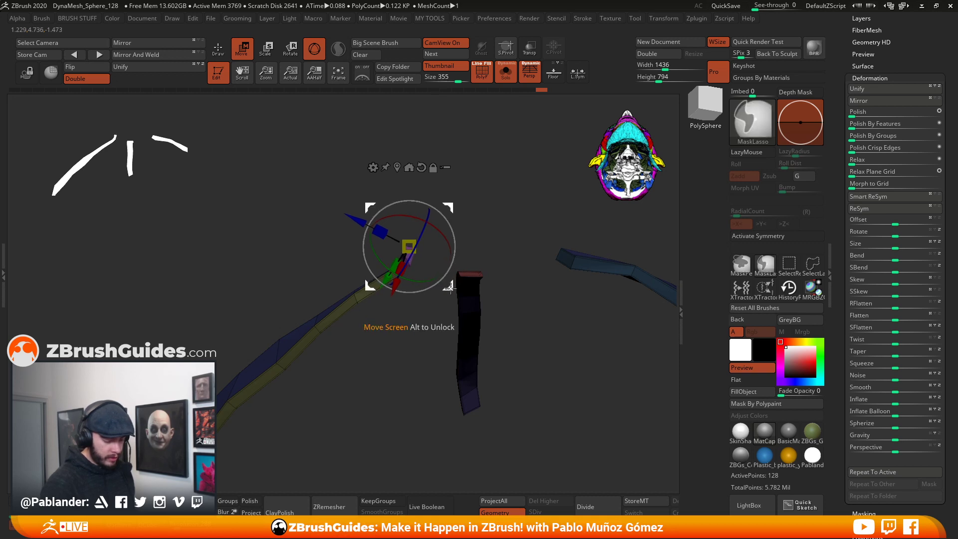
ctrl+drag(450, 288, 412, 230)
mouse_move(443, 195)
mouse_down()
mouse_move(438, 222)
mouse_move(437, 210)
mouse_up()
ctrl+drag(436, 199, 398, 227)
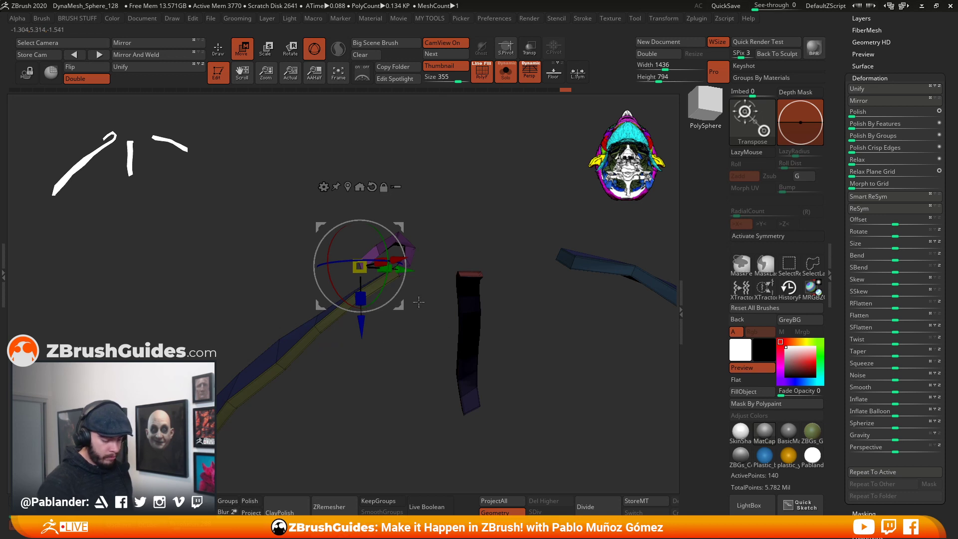
drag(400, 226, 369, 259)
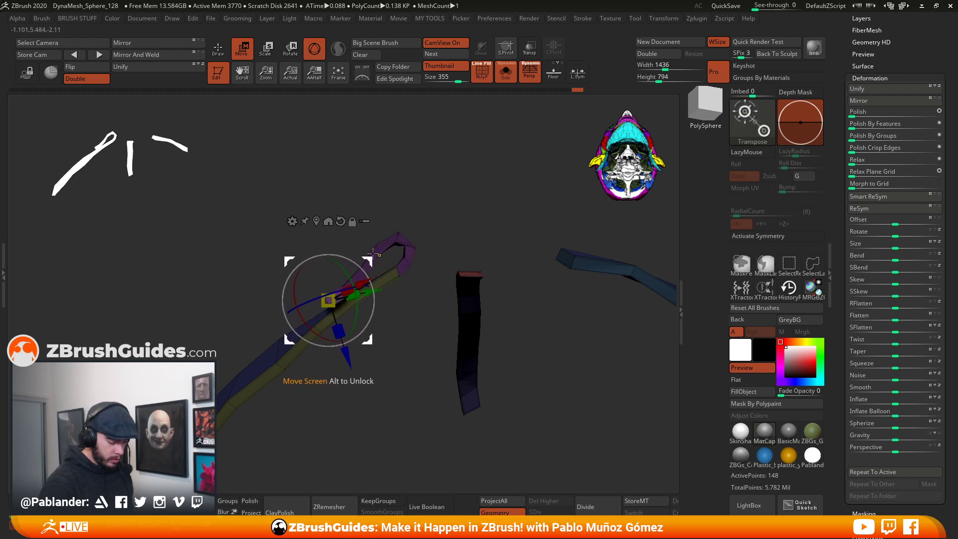
key(q)
mouse_move(415, 321)
mouse_down()
mouse_move(392, 372)
mouse_move(417, 392)
mouse_move(447, 357)
mouse_move(484, 346)
mouse_move(447, 327)
mouse_move(426, 353)
mouse_move(429, 316)
mouse_move(378, 334)
mouse_move(394, 332)
mouse_move(394, 280)
mouse_move(446, 242)
mouse_move(447, 271)
mouse_move(442, 261)
mouse_move(442, 270)
mouse_move(426, 264)
mouse_up()
key(ctrl)
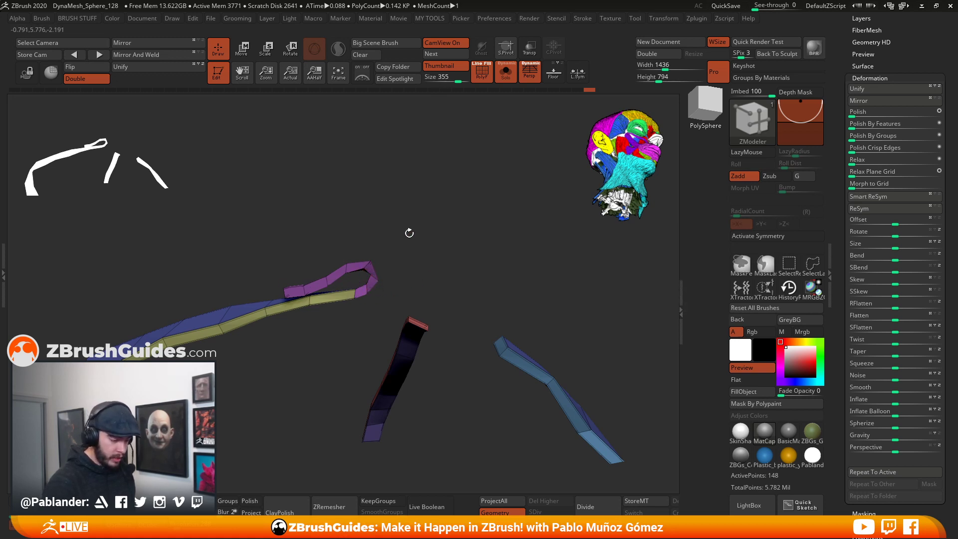
- Place the gizmo on the bend of the strap loop, reset its orientation and clear the mask
click(243, 50)
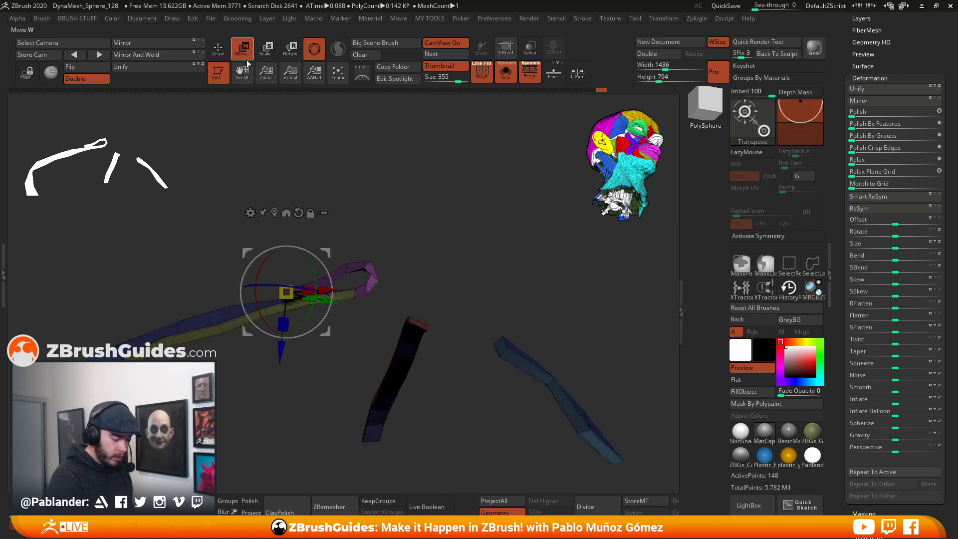
alt+click(373, 277)
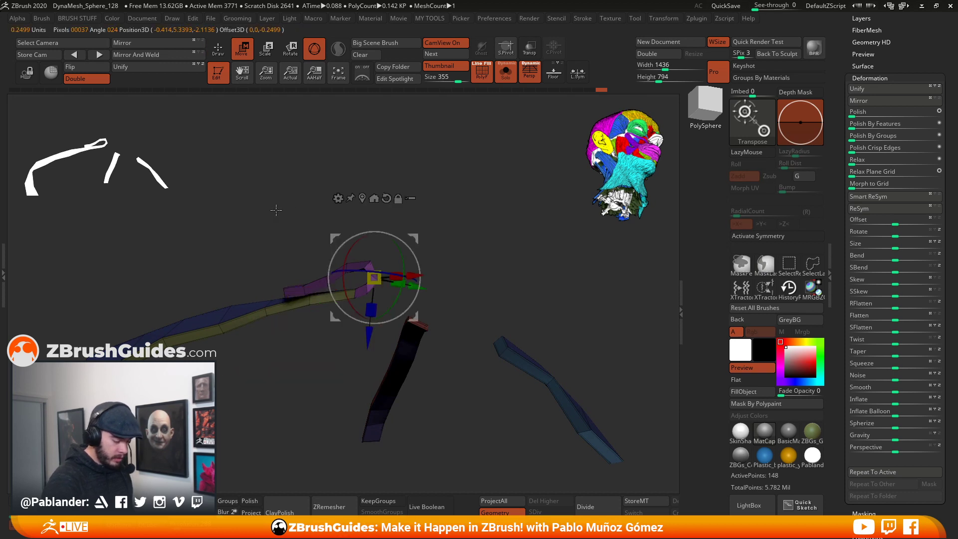
click(387, 198)
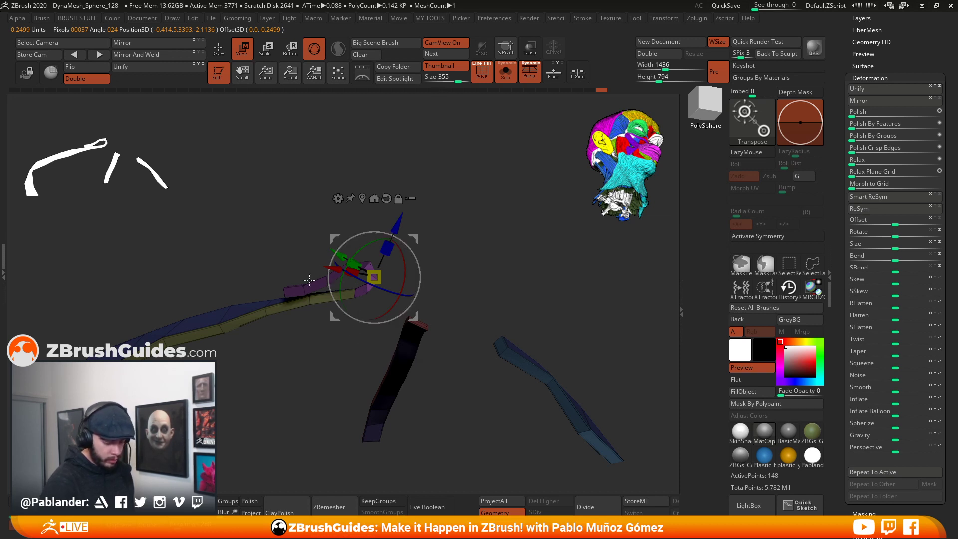
drag(421, 263, 352, 176)
click(221, 57)
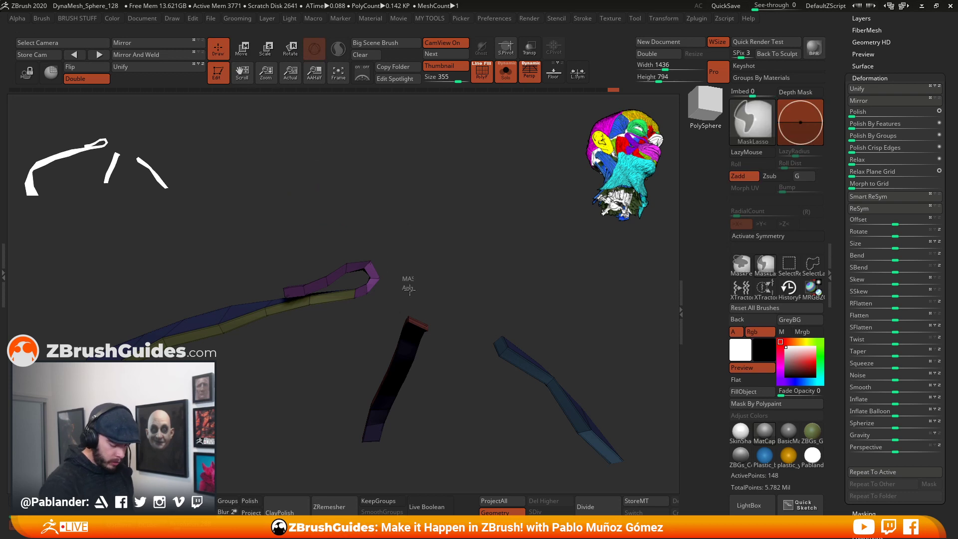
ctrl+drag(406, 281, 418, 294)
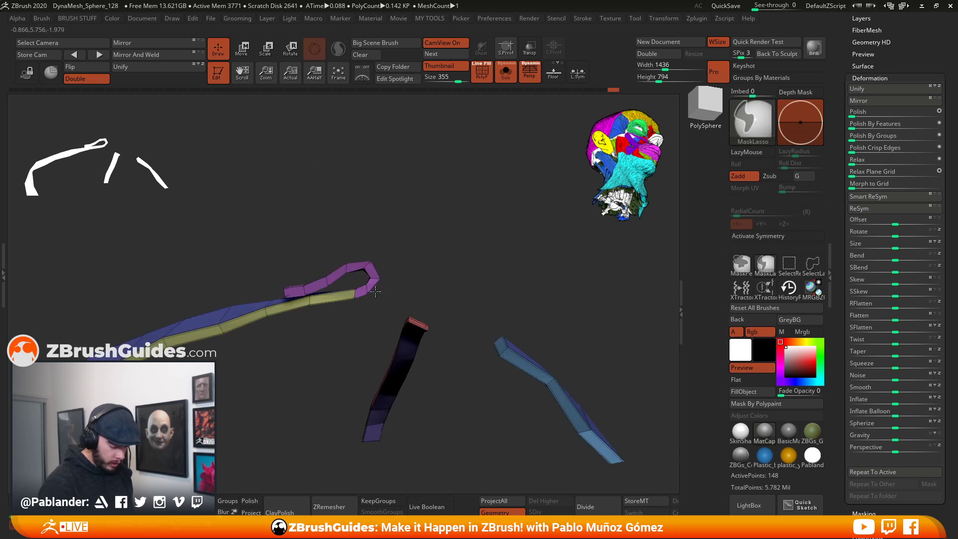
- Adjust the unmasked outer bend of the shoulder strap's loop with the gizmo and switch to the ZModeler brush
ctrl+click(404, 280)
click(243, 50)
click(298, 138)
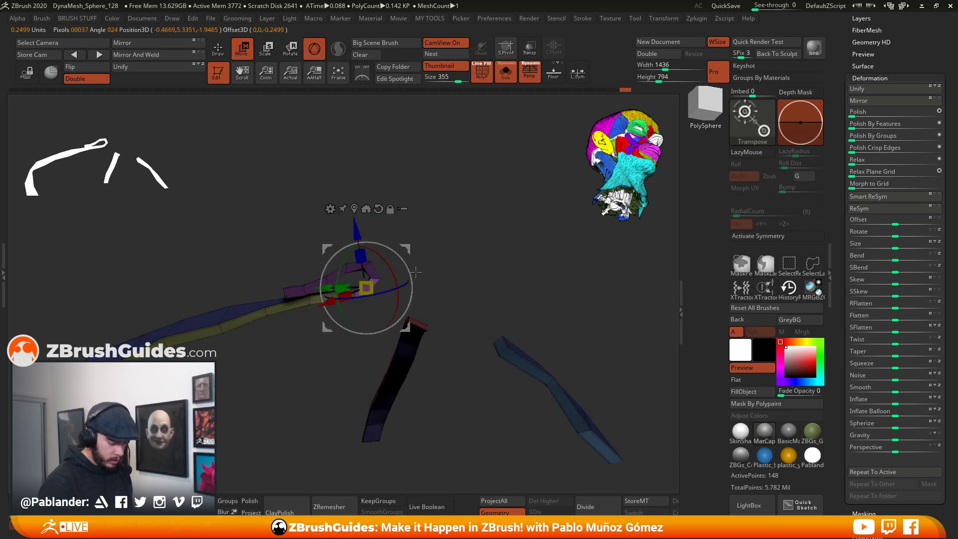
drag(412, 272, 415, 280)
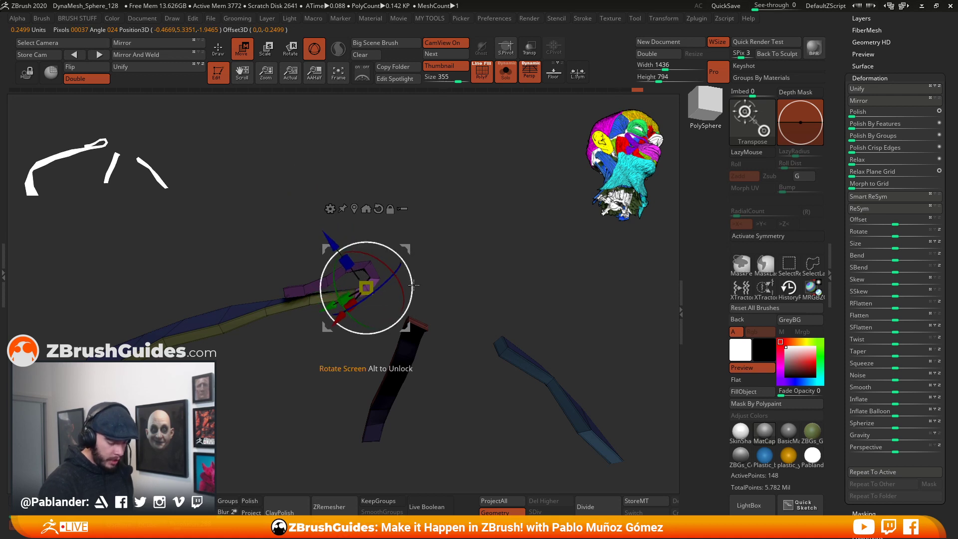
key(q)
key(b)
key(z)
key(m)
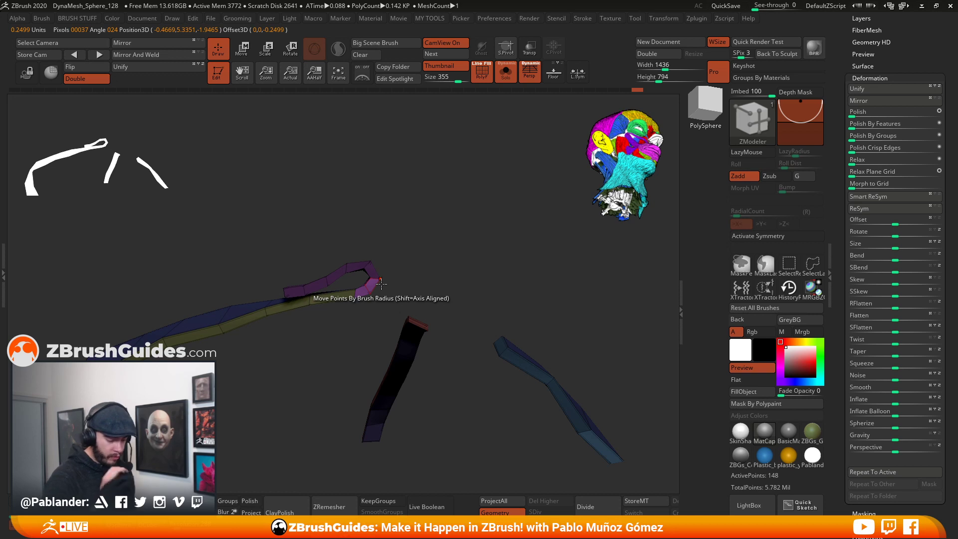
- Mask everything except the upper part of the strap loop's bend and reposition it with the gizmo
ctrl+drag(416, 228, 402, 235)
mouse_move(342, 276)
ctrl+mouse_down()
mouse_move(356, 266)
mouse_move(334, 234)
mouse_move(379, 231)
mouse_move(399, 249)
ctrl+mouse_up()
ctrl+click(420, 248)
click(245, 51)
click(222, 56)
ctrl+click(395, 253)
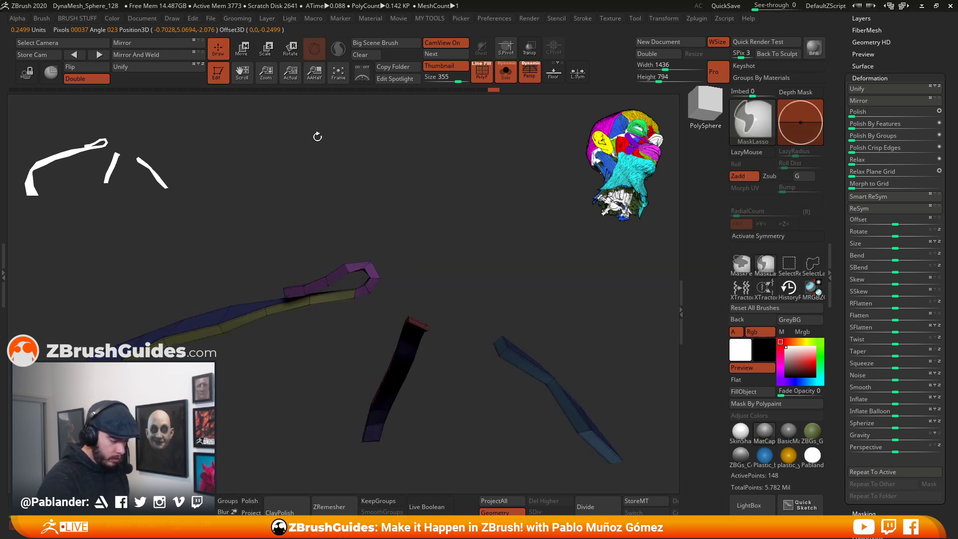
key(w)
drag(414, 263, 405, 227)
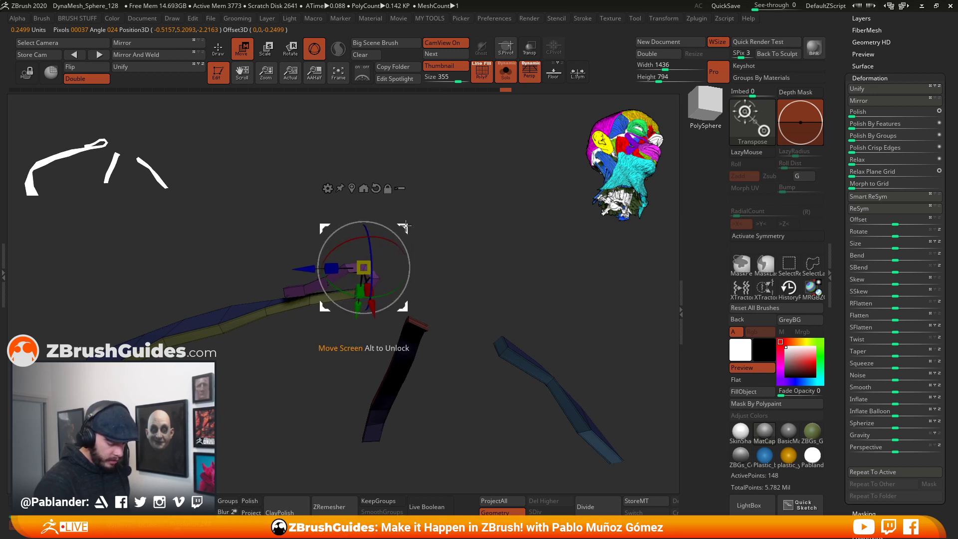
- Refine the mask around the tip of the loop's bend, nudge the tip with the gizmo and clear the mask
key(q)
ctrl+click(387, 276)
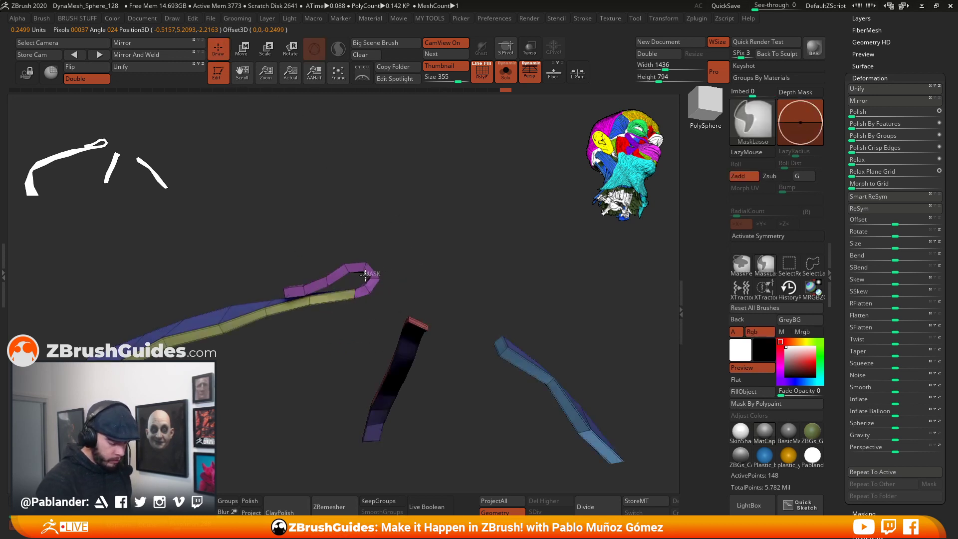
ctrl+click(399, 272)
key(w)
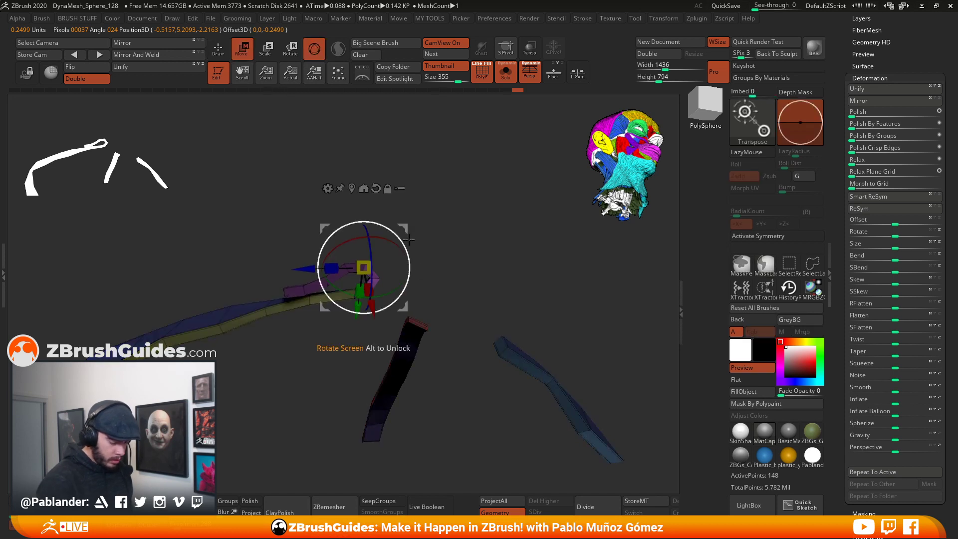
drag(404, 229, 413, 243)
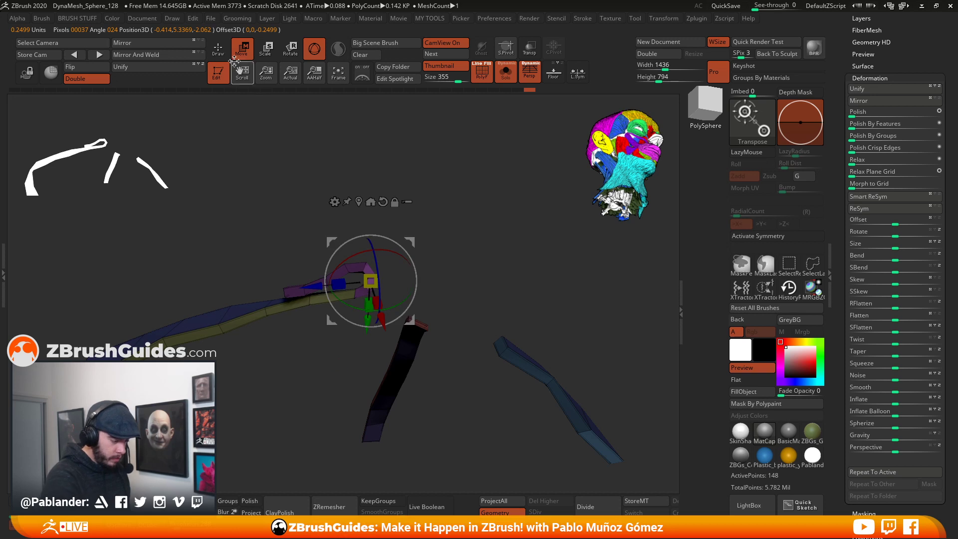
key(q)
ctrl+drag(354, 194, 341, 264)
ctrl+click(347, 249)
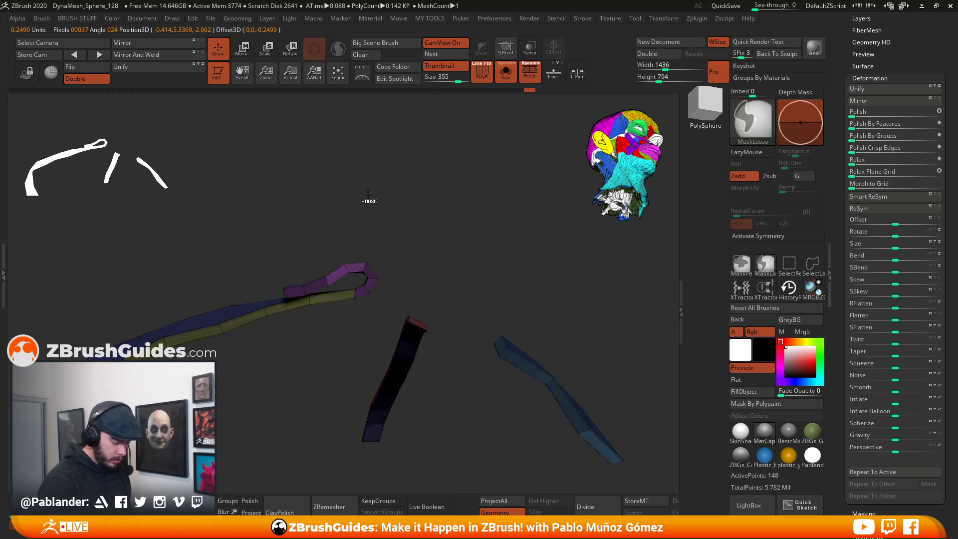
key(w)
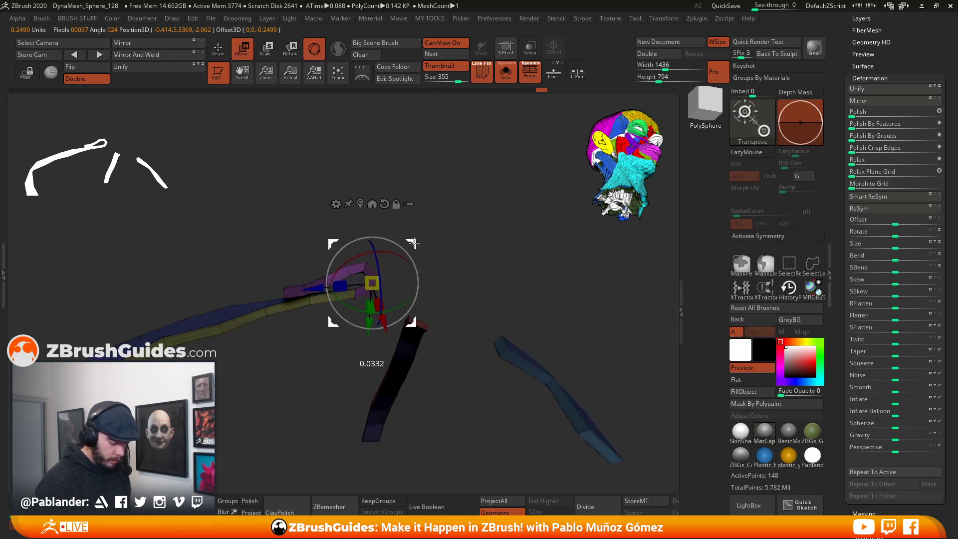
ctrl+drag(438, 214, 422, 212)
key(q)
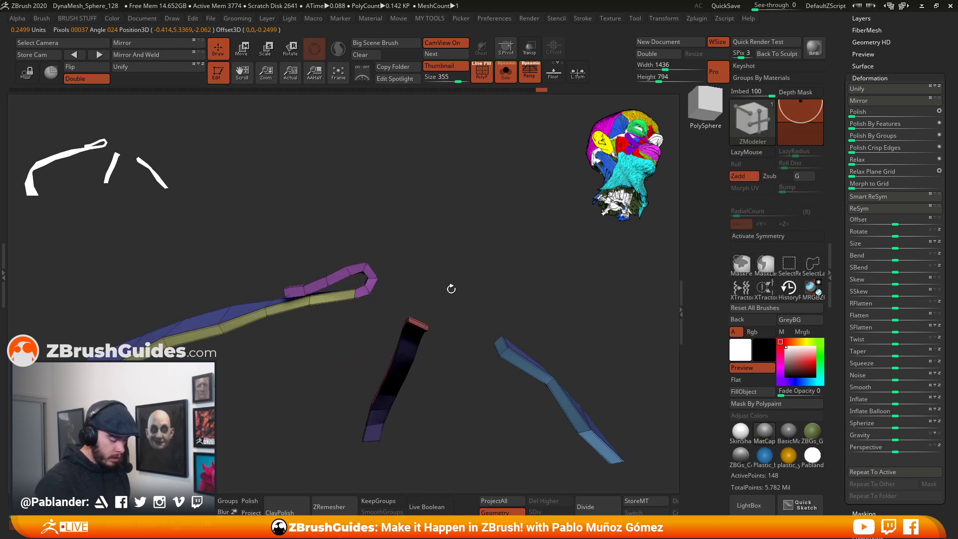
- Pull a detached block off the end polygon of the short blue strap with QMesh on a single polygon
drag(463, 296, 441, 365)
drag(444, 353, 384, 306)
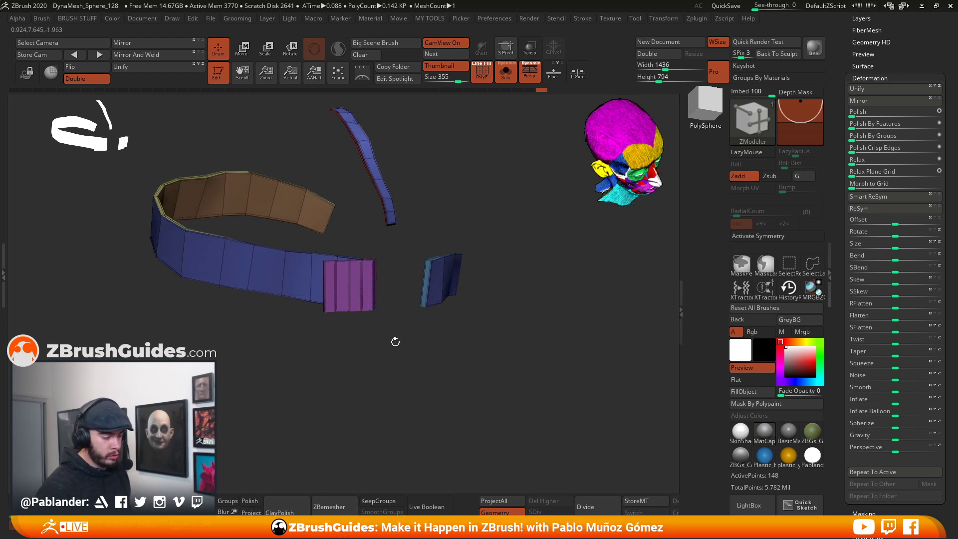
click(350, 276)
drag(499, 304, 492, 375)
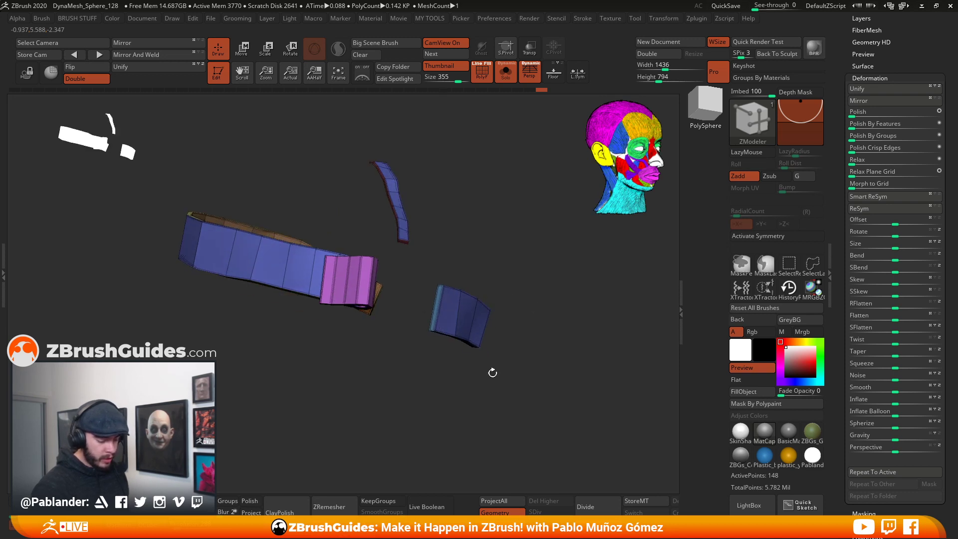
drag(515, 336, 492, 290)
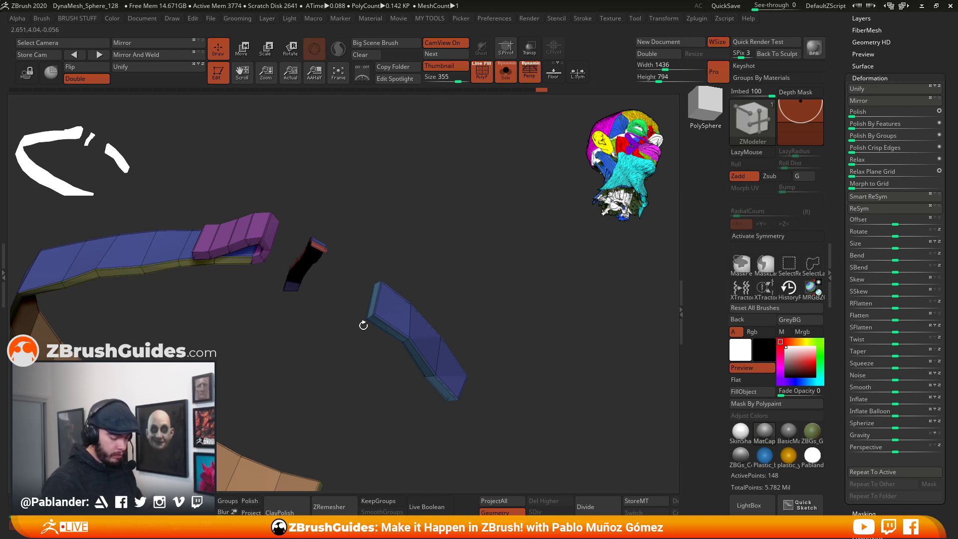
drag(483, 279, 548, 311)
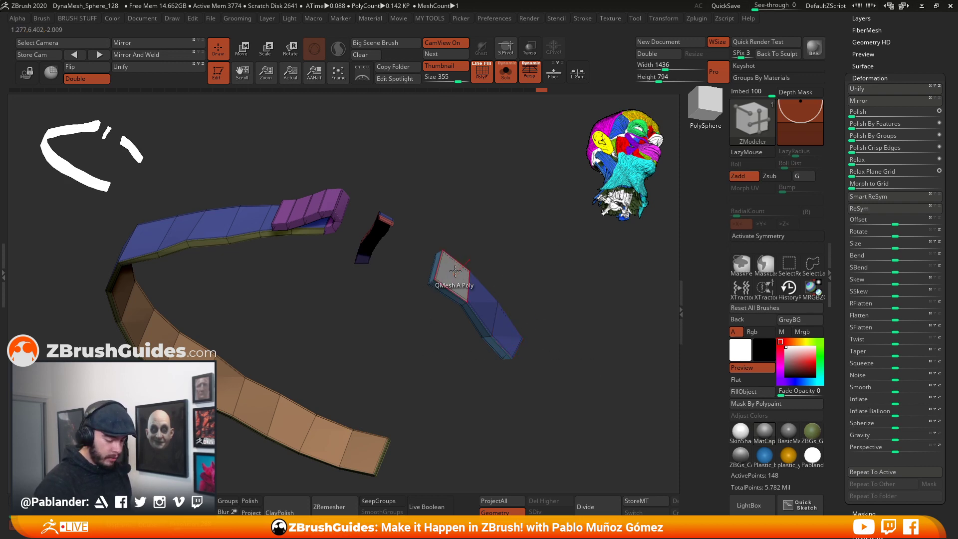
key(space)
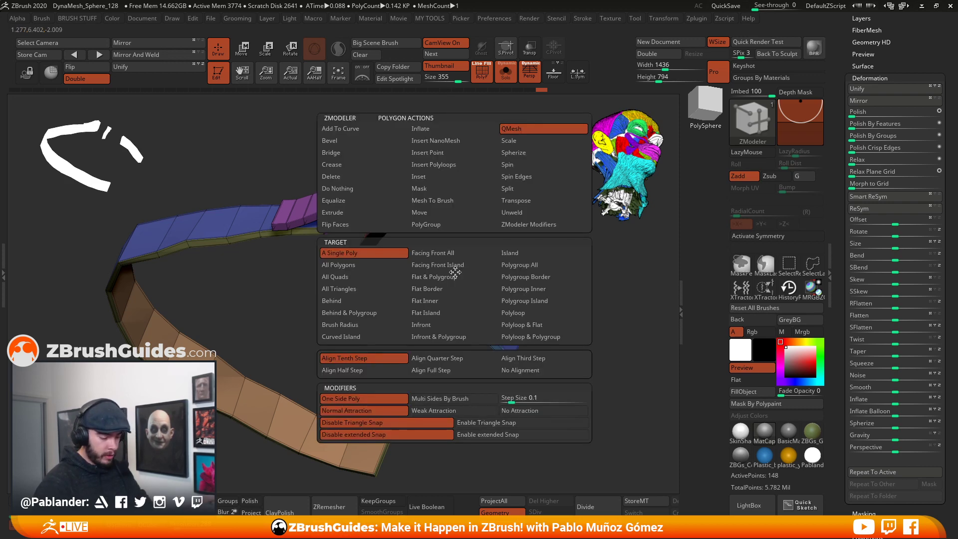
click(548, 130)
mouse_move(460, 263)
mouse_down()
mouse_move(474, 253)
mouse_move(459, 270)
mouse_up()
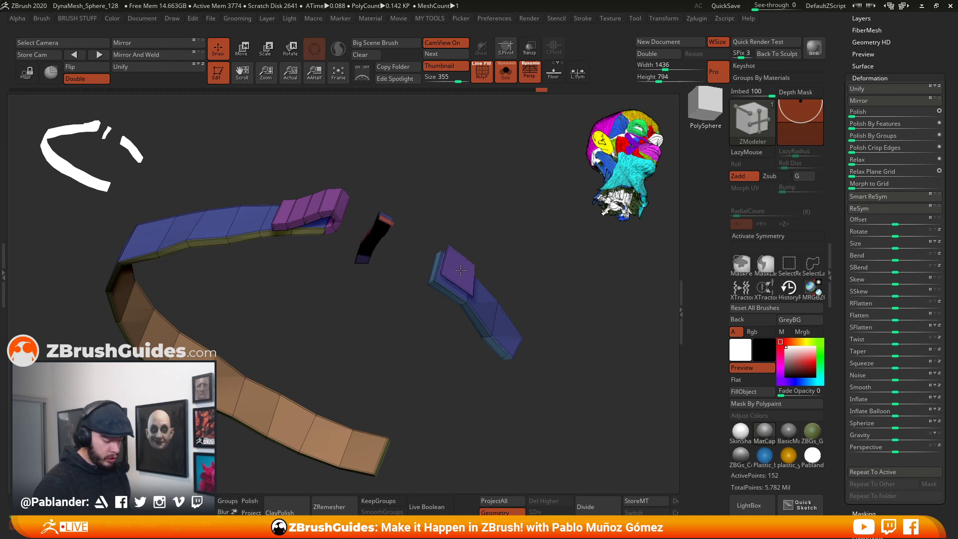
drag(461, 270, 460, 269)
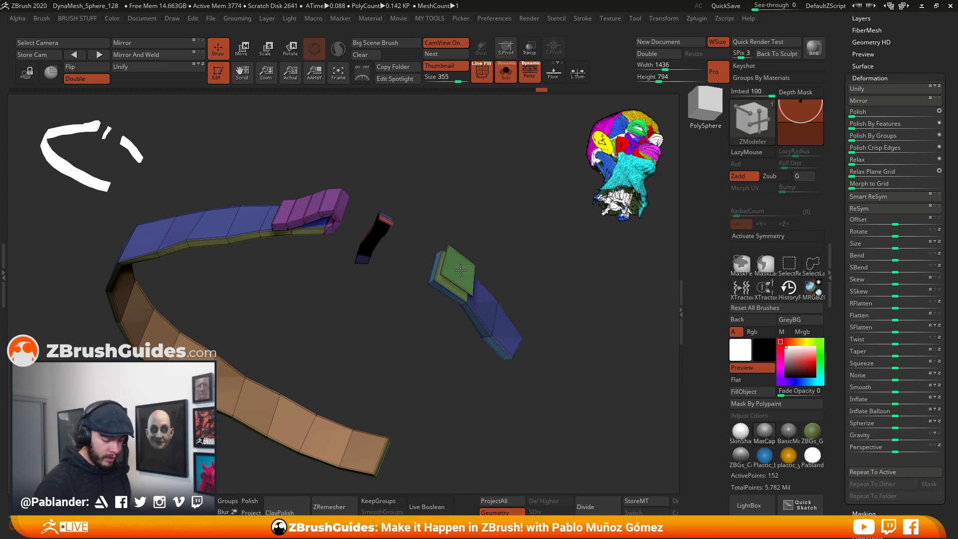
key(ctrl)
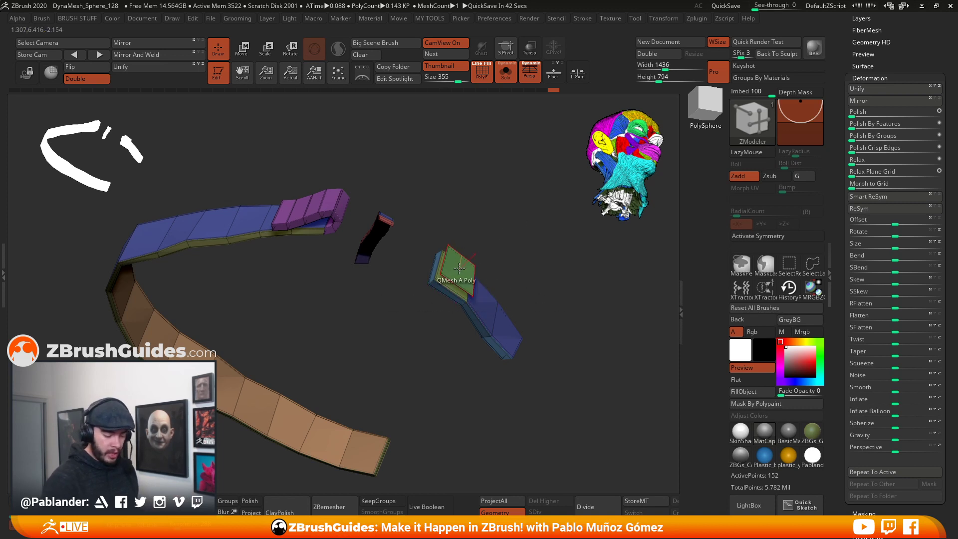
drag(464, 263, 464, 264)
- Delete the end polygons of the short strap and its detached block on the same side, using A Single Poly as target
drag(556, 286, 515, 262)
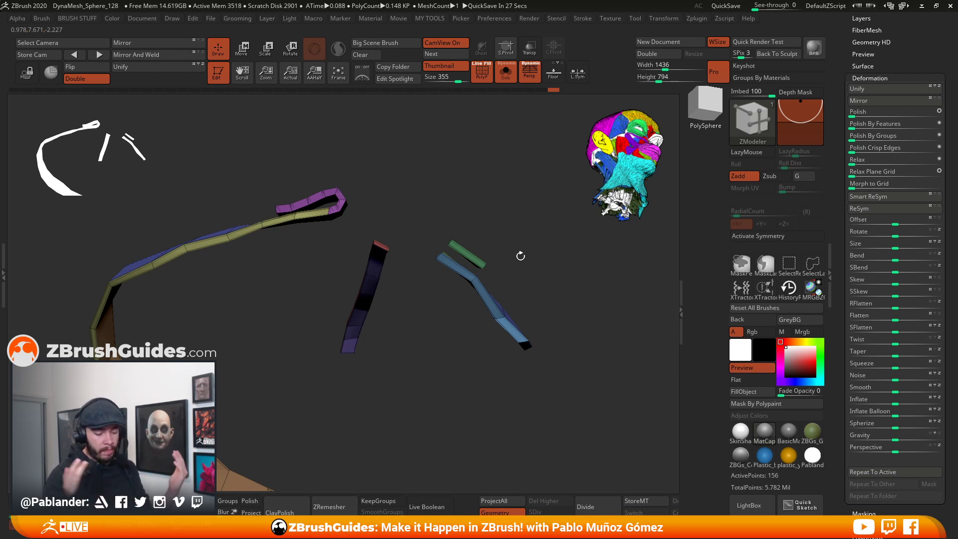
drag(521, 253, 452, 262)
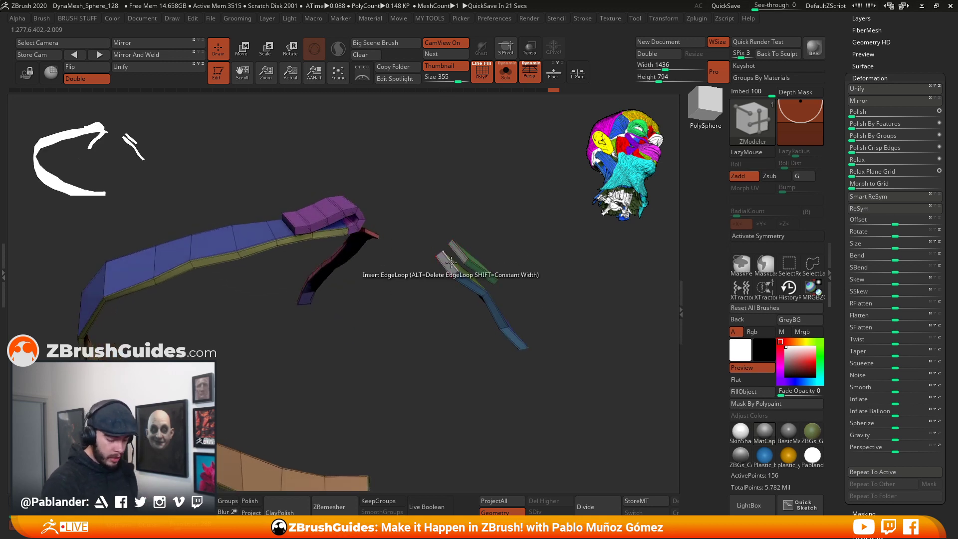
key(space)
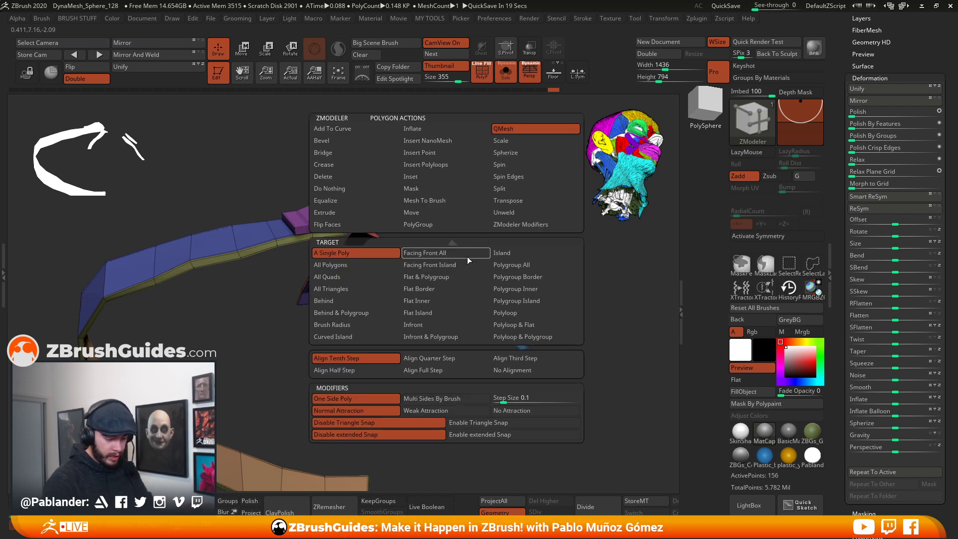
click(339, 176)
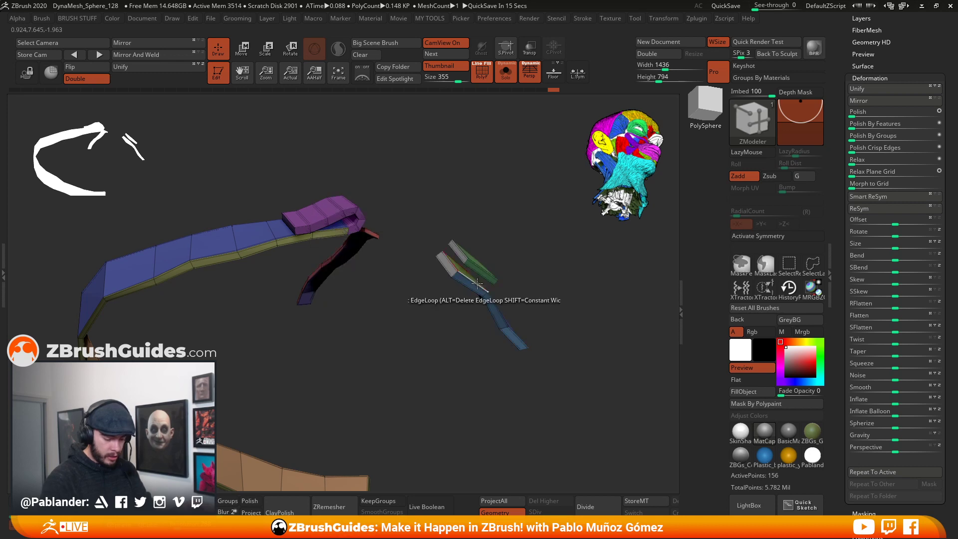
click(447, 261)
drag(456, 384, 451, 378)
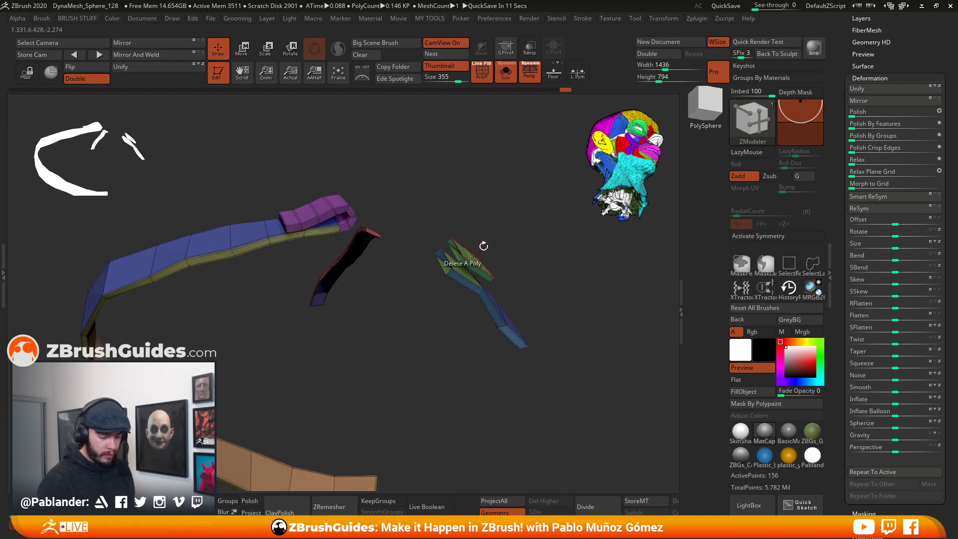
- Bridge the open ends of the short strap and the detached block with Two Holes, adding segments and curving them into a rounded loop
drag(574, 289, 501, 312)
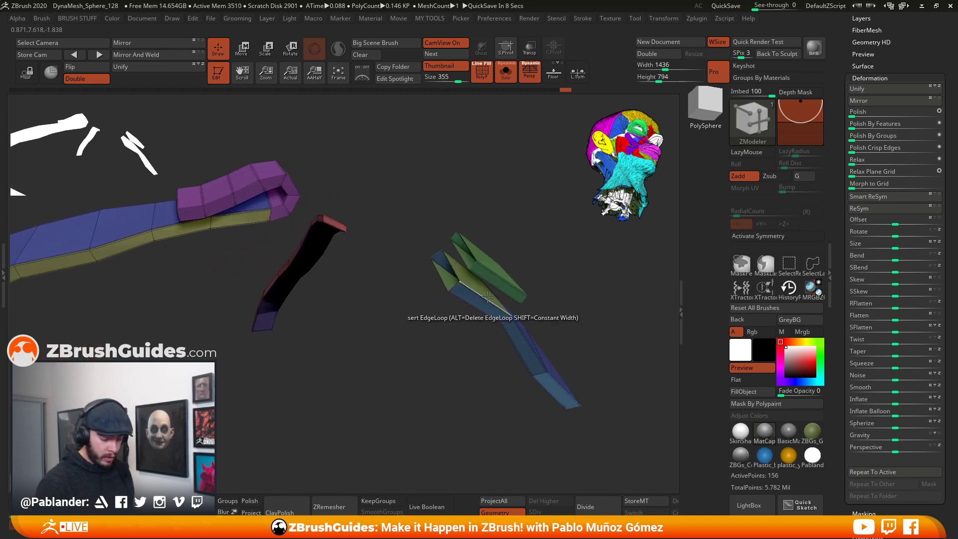
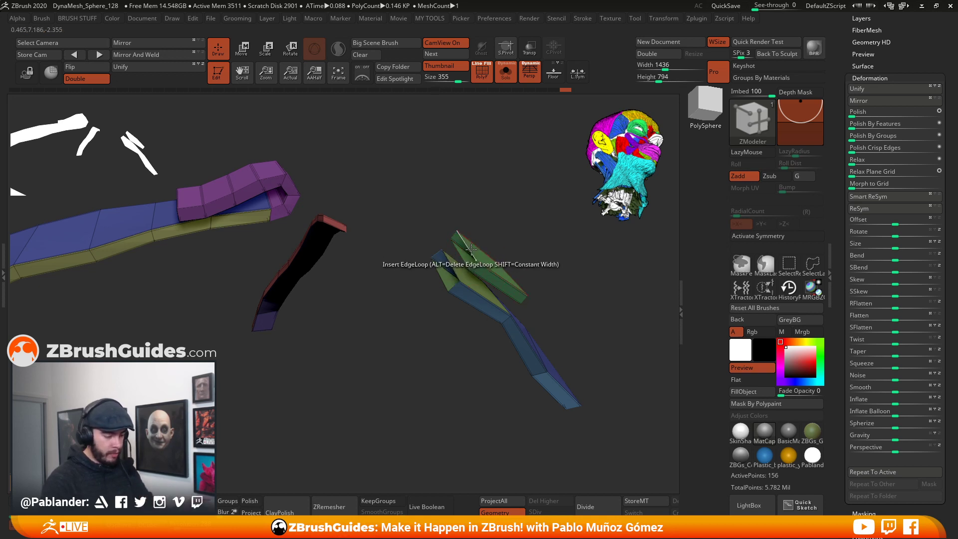
key(space)
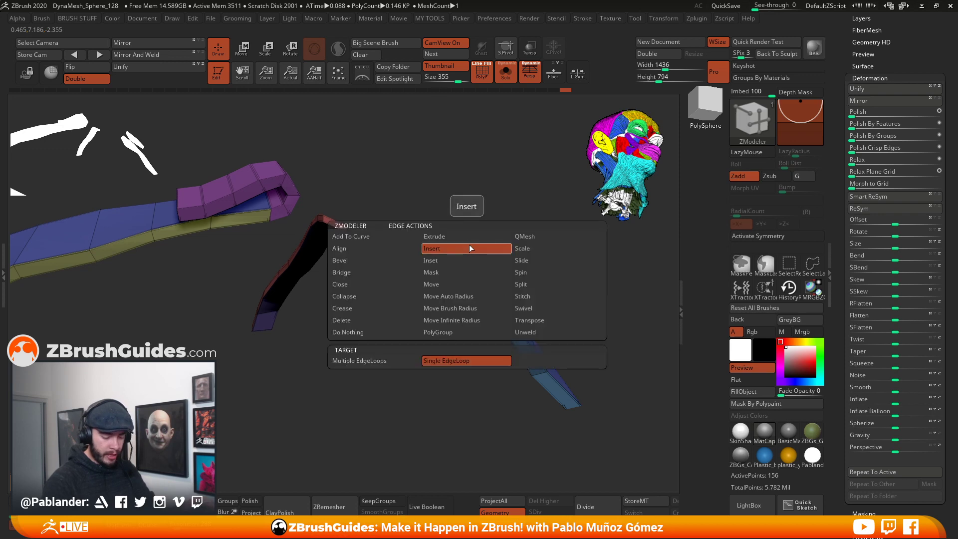
click(471, 248)
key(space)
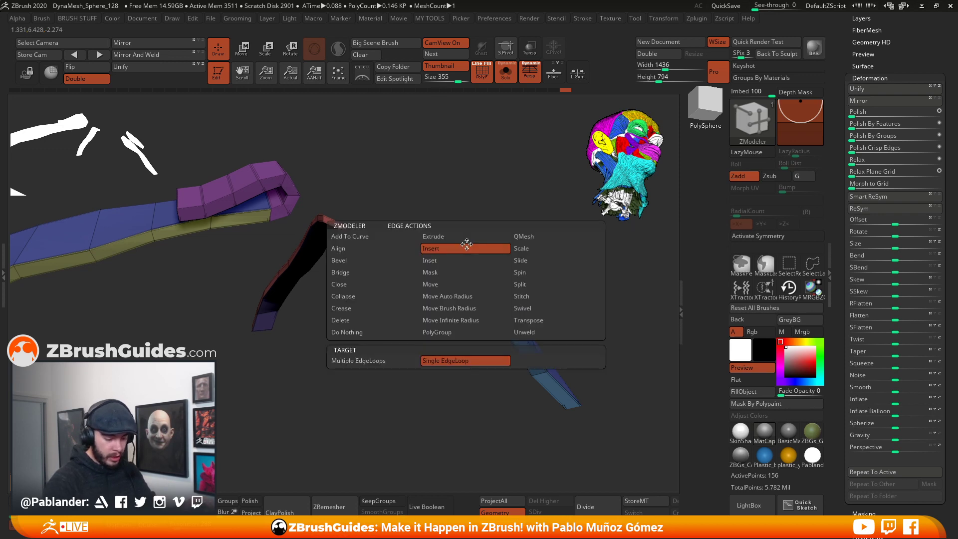
click(352, 272)
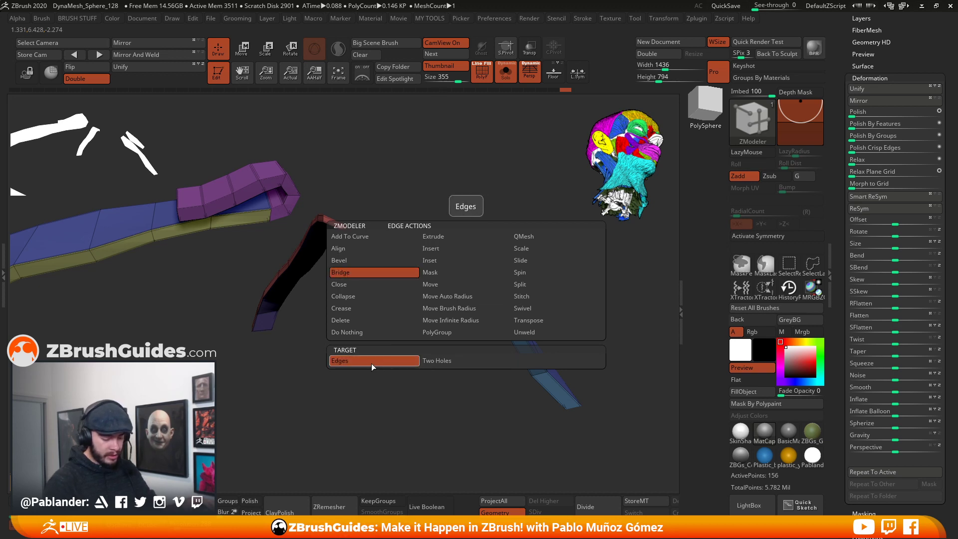
click(443, 360)
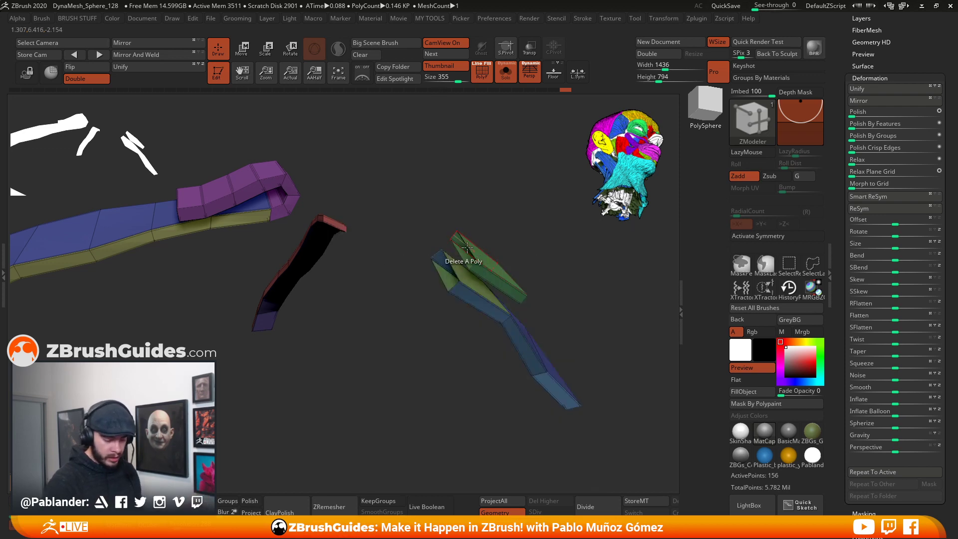
click(481, 307)
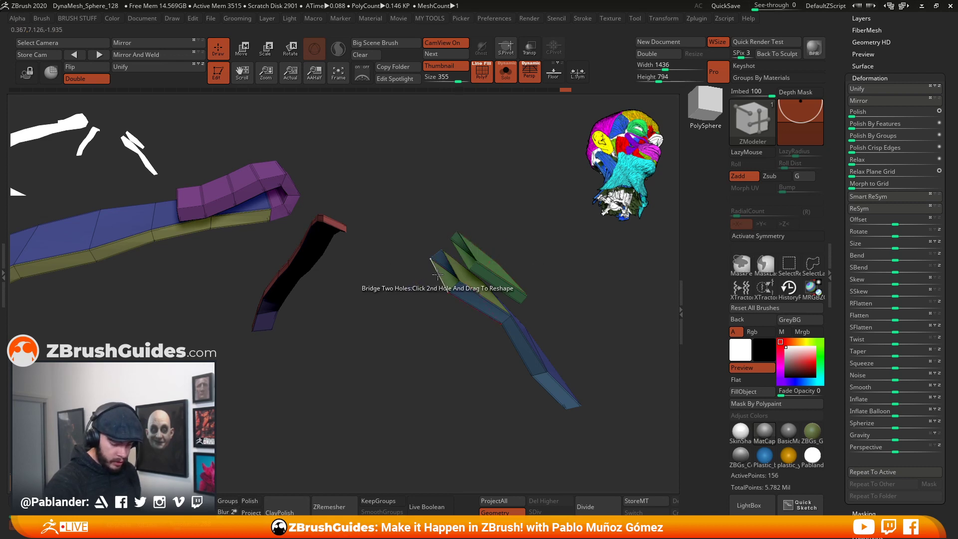
click(437, 274)
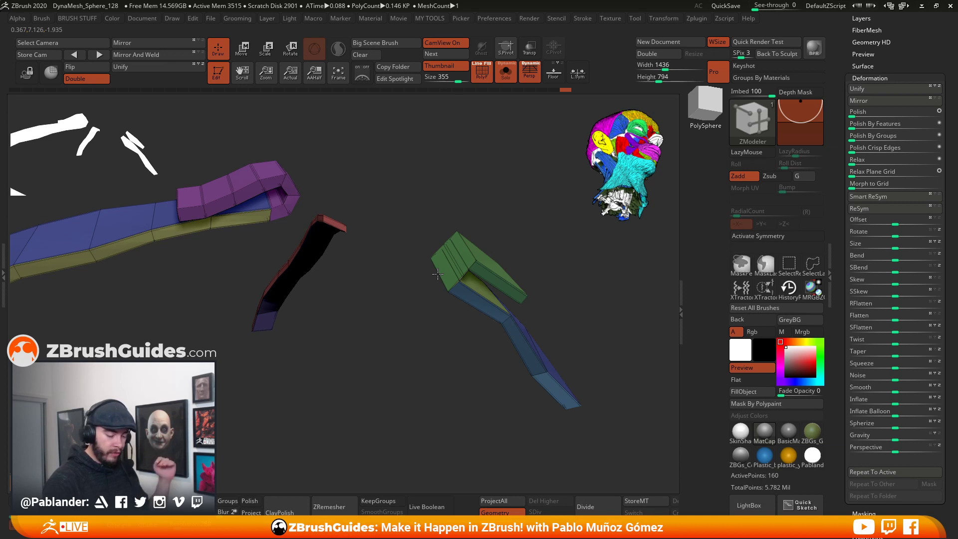
click(437, 279)
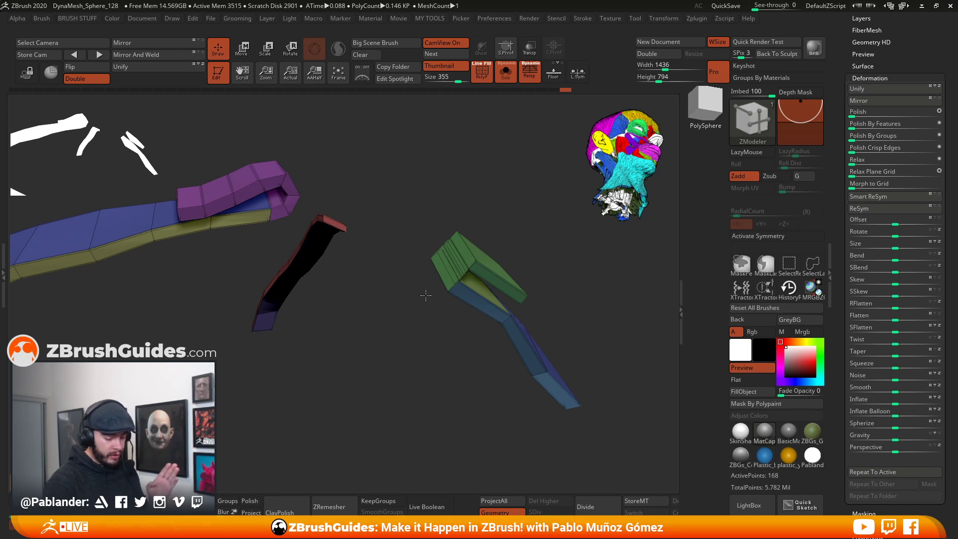
click(497, 310)
drag(514, 302, 531, 302)
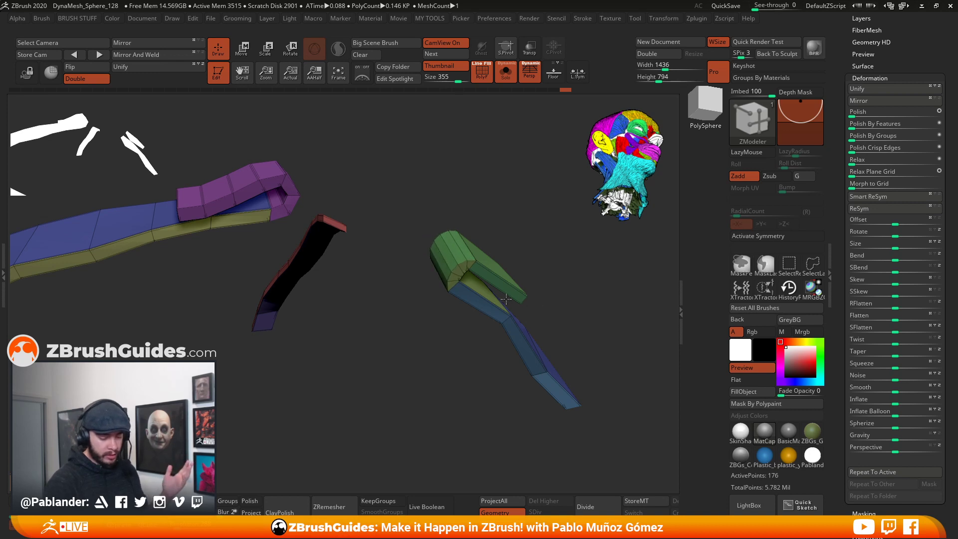
drag(520, 300, 545, 300)
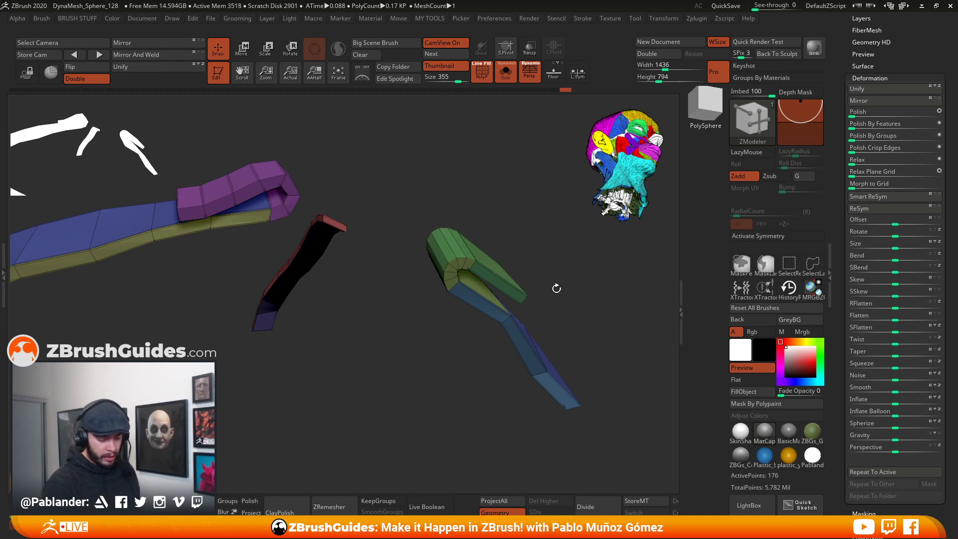
- Insert two edge loops across the folded flap of the green strap loop with the ZModeler edge action
drag(579, 325, 520, 318)
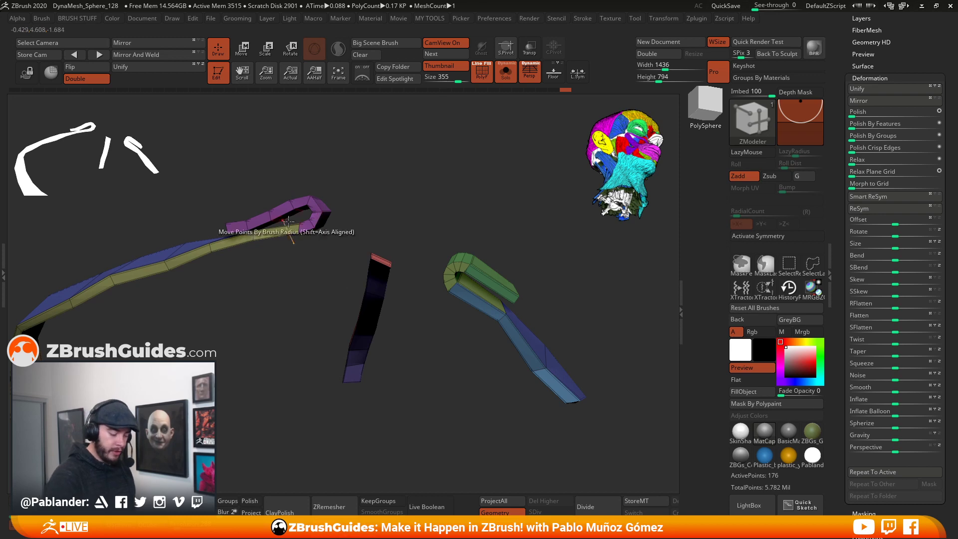
drag(450, 348, 563, 272)
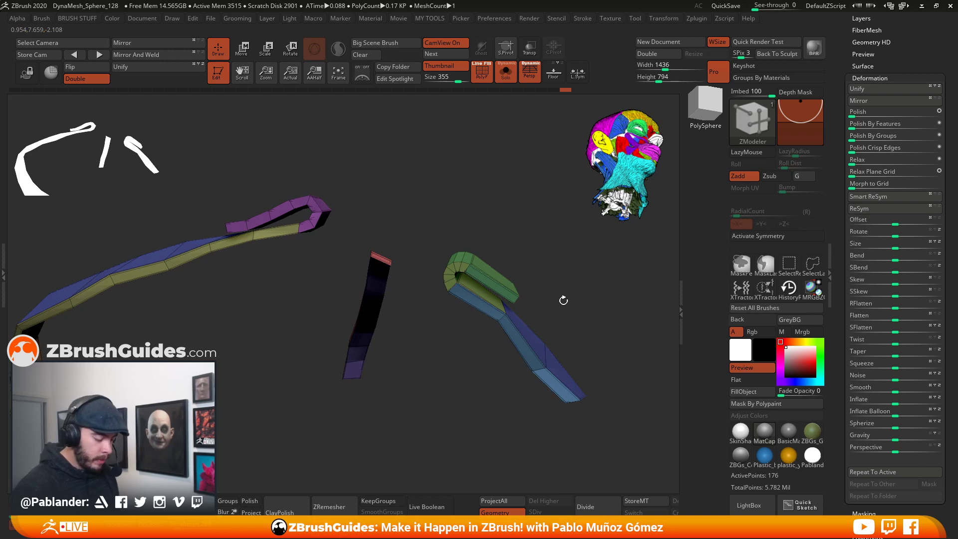
drag(560, 278, 528, 278)
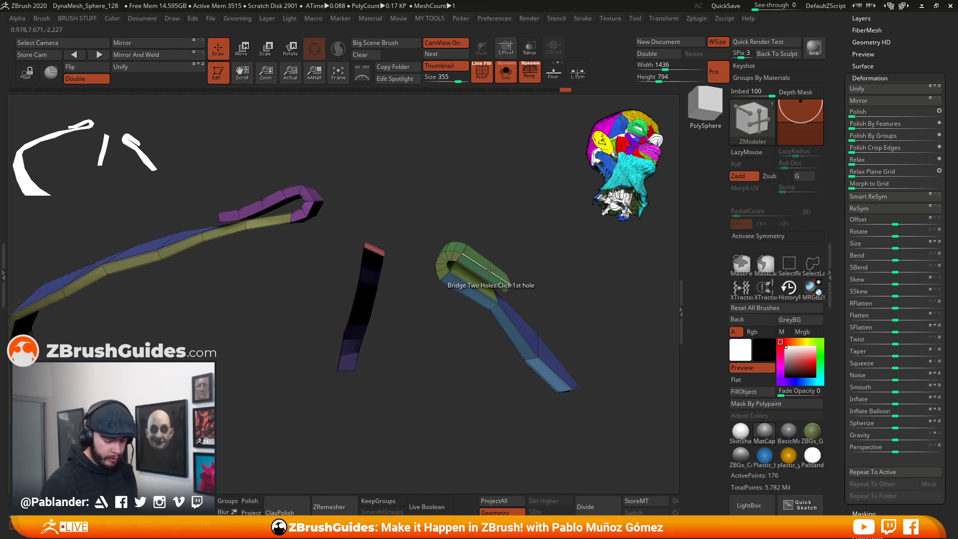
key(space)
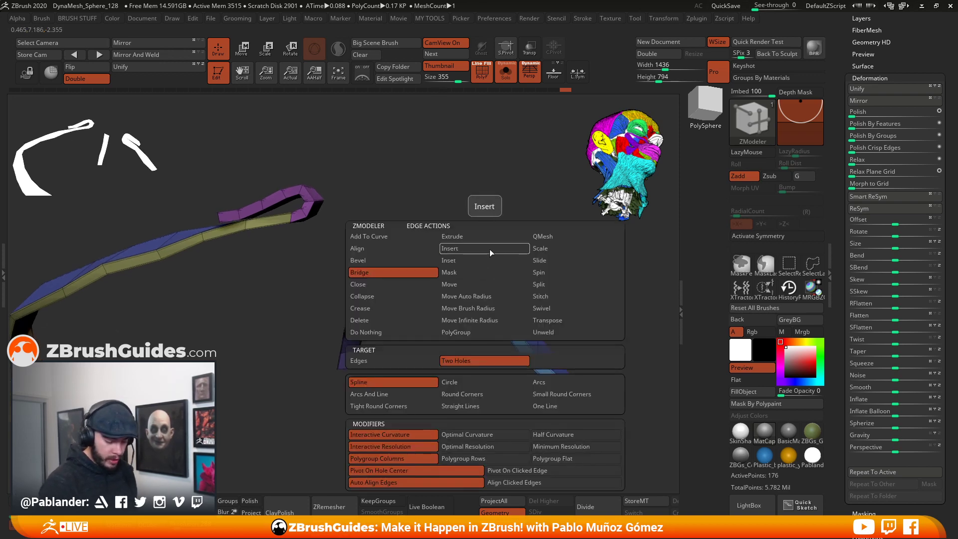
click(489, 248)
click(493, 263)
- Mask everything except part of the green loop's flap, adjust that part with the gizmo and clear the mask
mouse_move(532, 265)
mouse_down()
mouse_move(517, 264)
mouse_move(547, 271)
mouse_move(494, 289)
mouse_move(530, 277)
mouse_up()
ctrl+click(530, 277)
key(w)
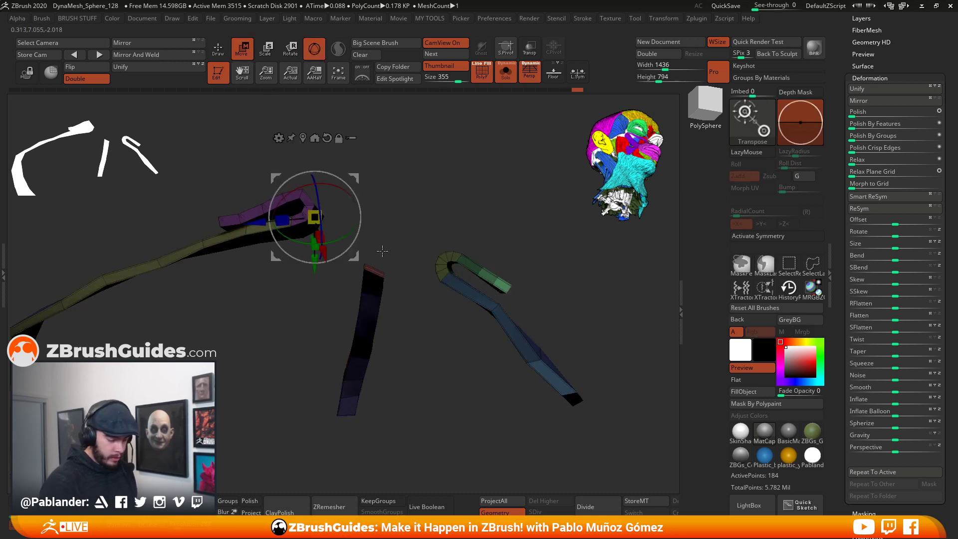
mouse_move(538, 245)
mouse_down()
mouse_move(535, 254)
mouse_move(520, 244)
mouse_move(475, 272)
mouse_move(485, 279)
mouse_move(523, 262)
mouse_up()
click(258, 54)
key(q)
ctrl+click(512, 244)
key(w)
key(q)
ctrl+drag(507, 190, 514, 202)
mouse_move(454, 373)
alt+mouse_down()
mouse_move(436, 325)
mouse_move(552, 325)
mouse_move(551, 367)
mouse_move(474, 376)
mouse_move(525, 388)
mouse_move(525, 358)
alt+mouse_up()
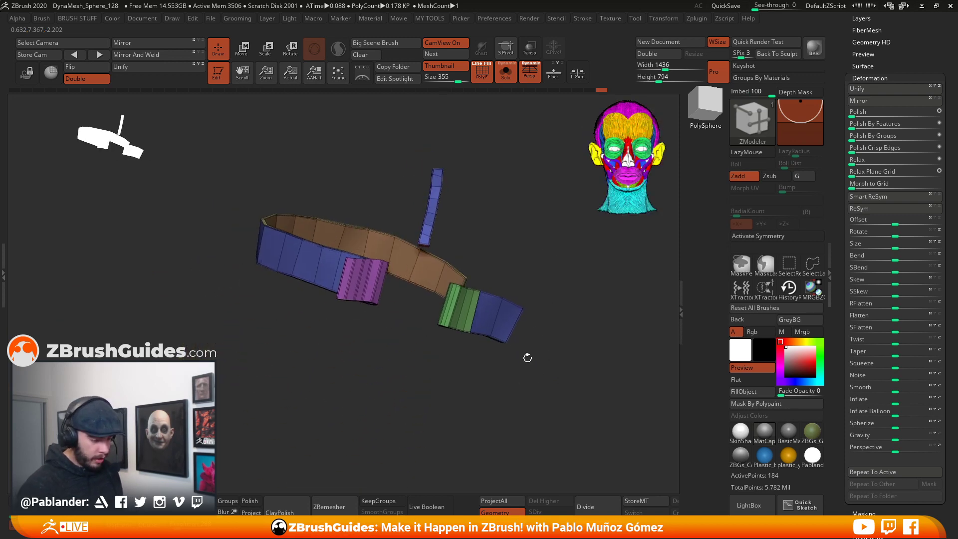
- Pull a detached block off the end polygon of the thin shoulder strap with QMesh, using A Single Poly as target
click(506, 73)
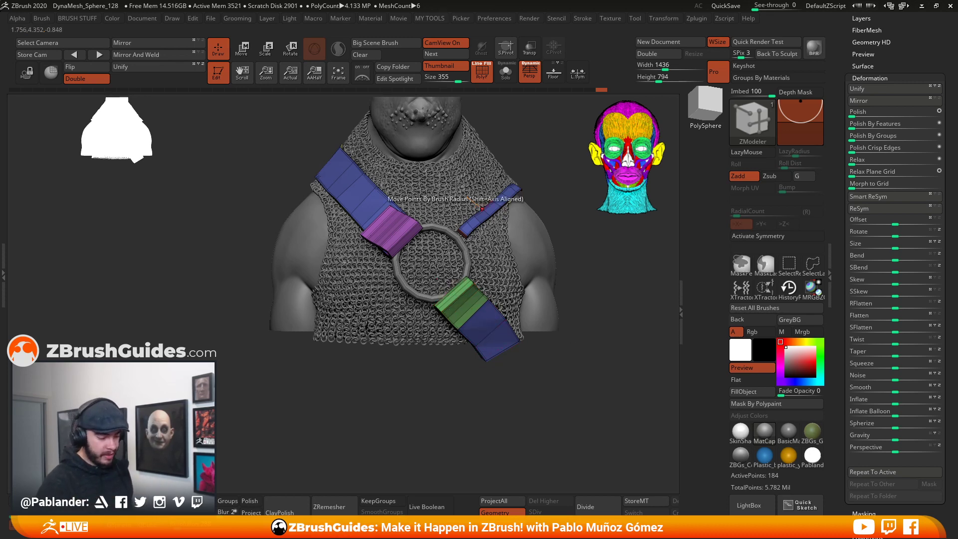
click(505, 73)
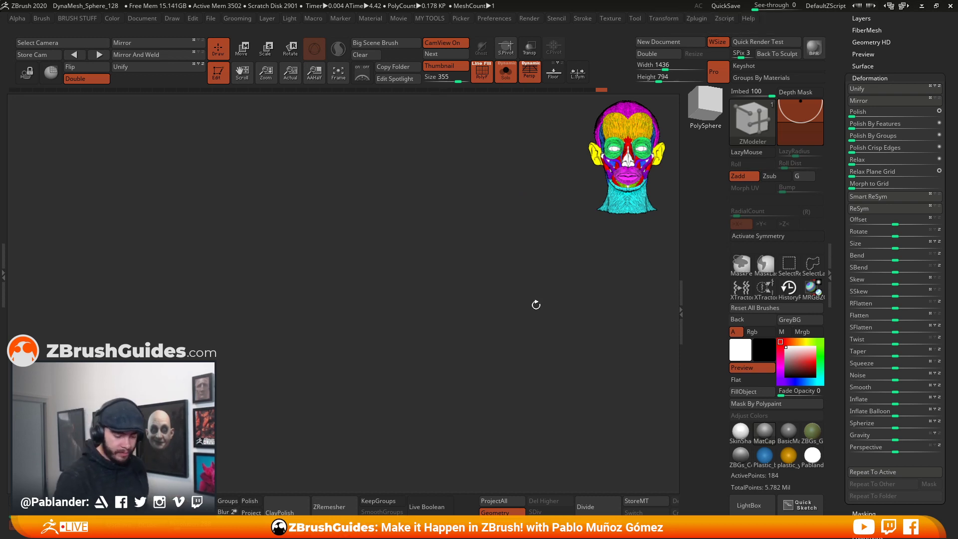
drag(473, 250, 509, 261)
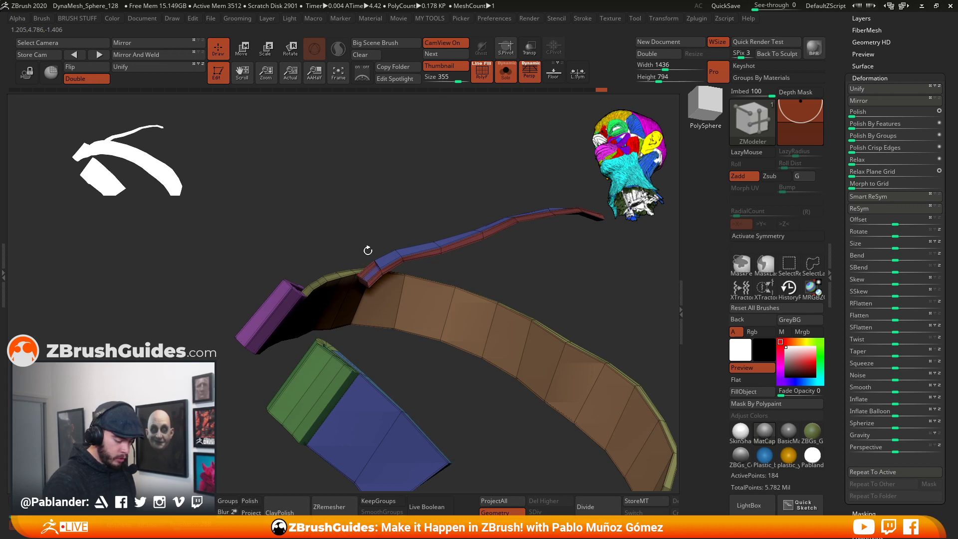
key(space)
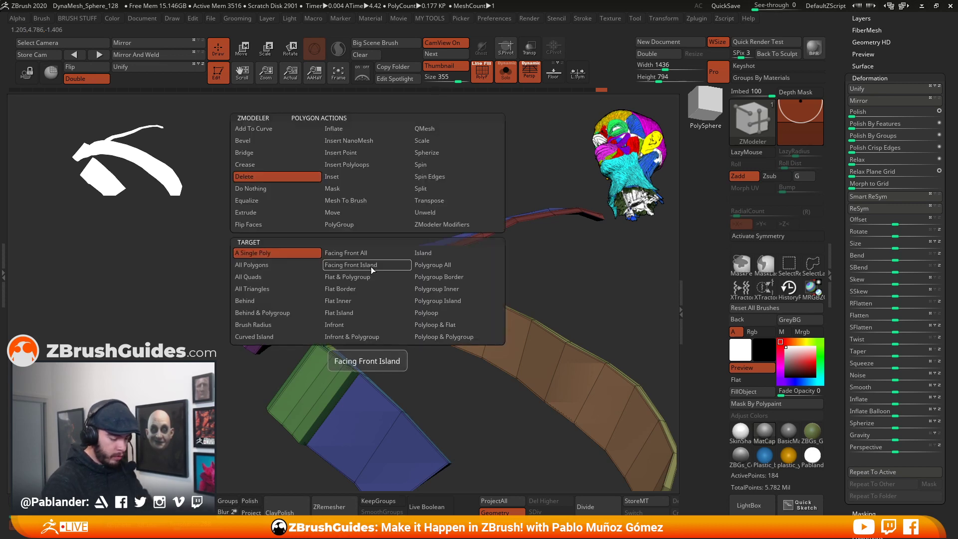
click(444, 128)
click(368, 264)
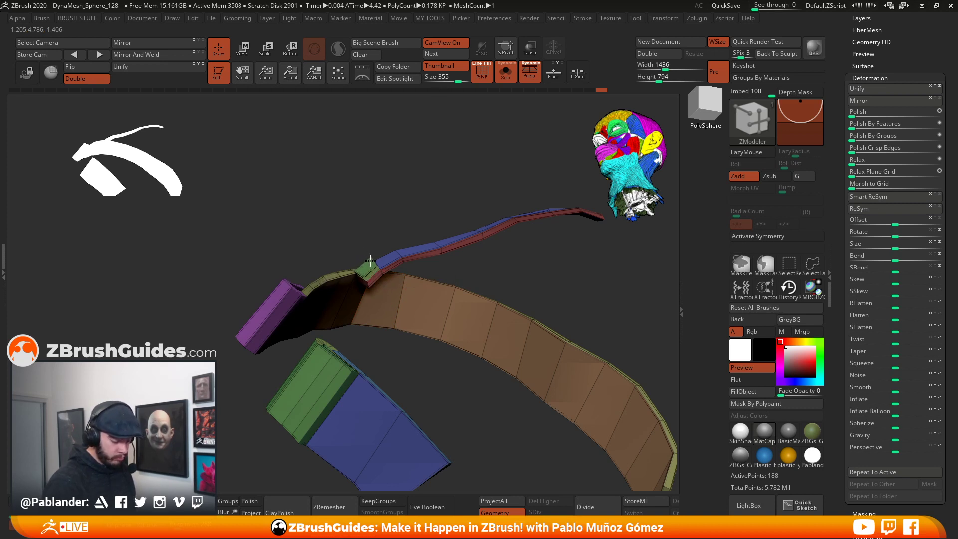
key(ctrl+z)
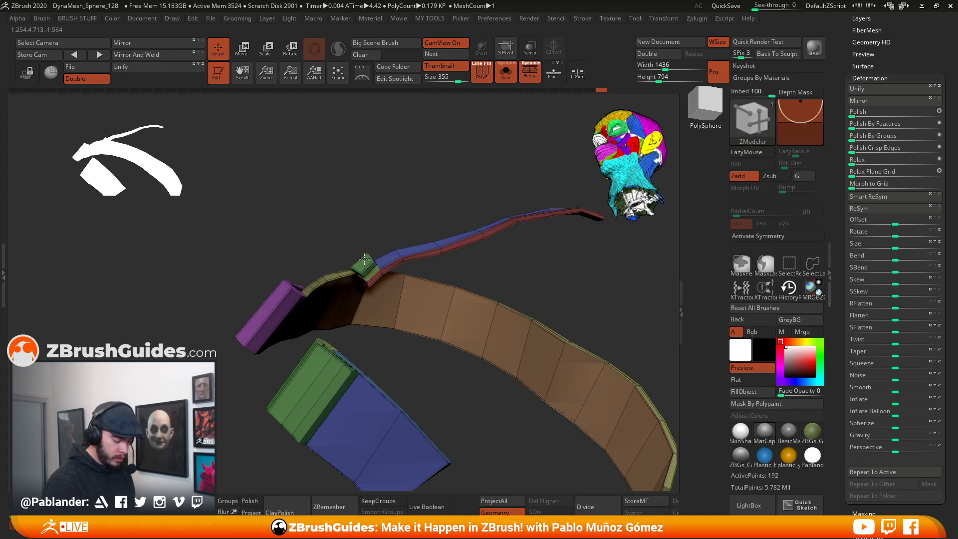
- Delete the matching end polygons of the thin strap and its detached block
drag(528, 272, 544, 257)
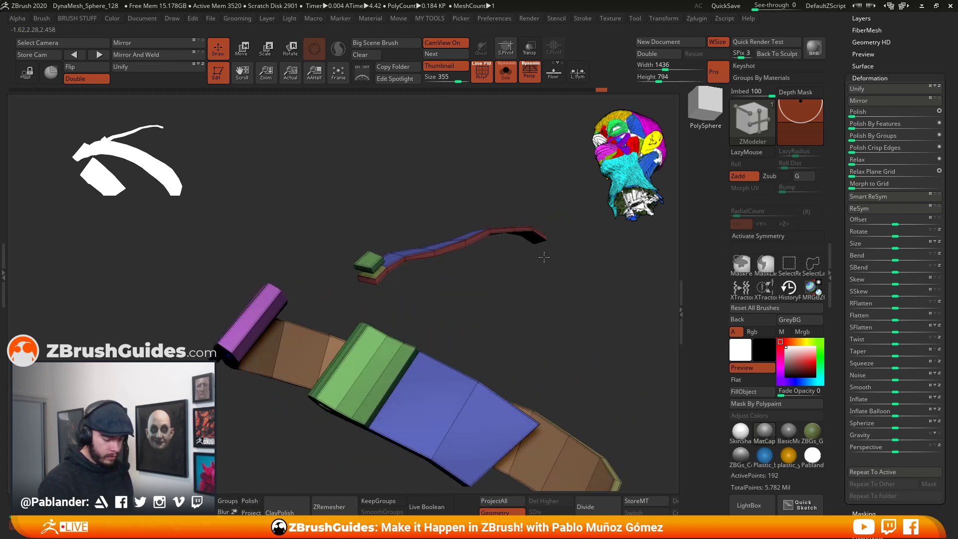
mouse_move(544, 257)
mouse_down()
mouse_move(538, 283)
mouse_move(523, 289)
mouse_move(543, 268)
mouse_up()
drag(517, 229, 466, 253)
alt+click(403, 254)
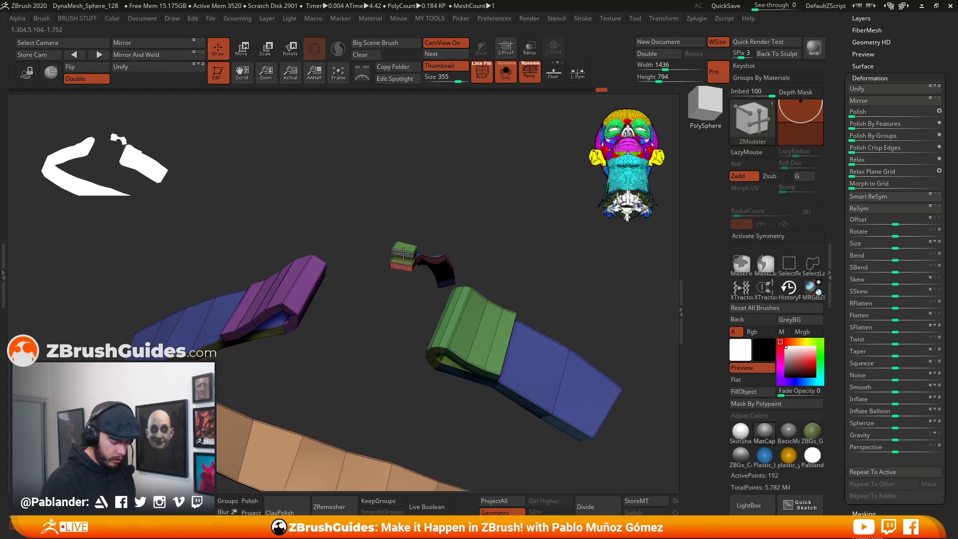
alt+click(402, 267)
key(space)
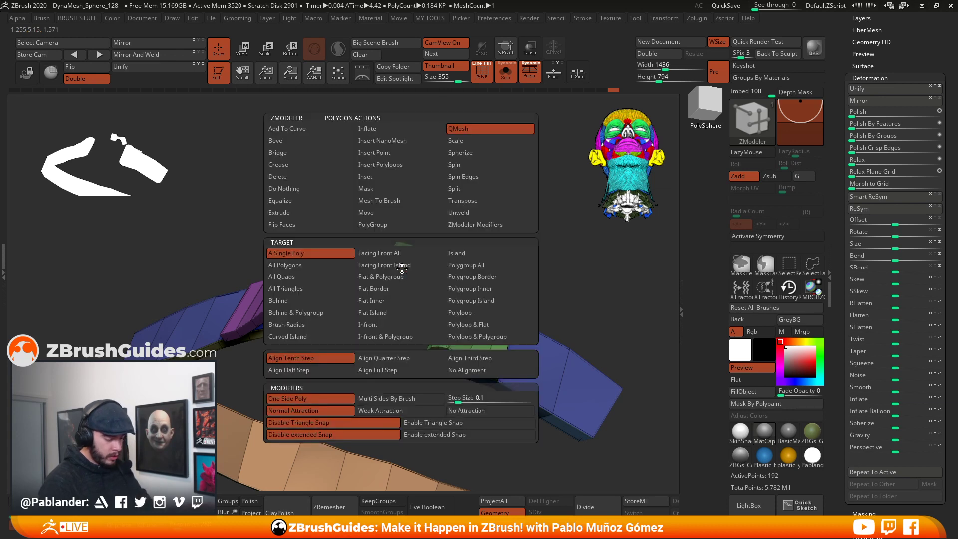
click(334, 178)
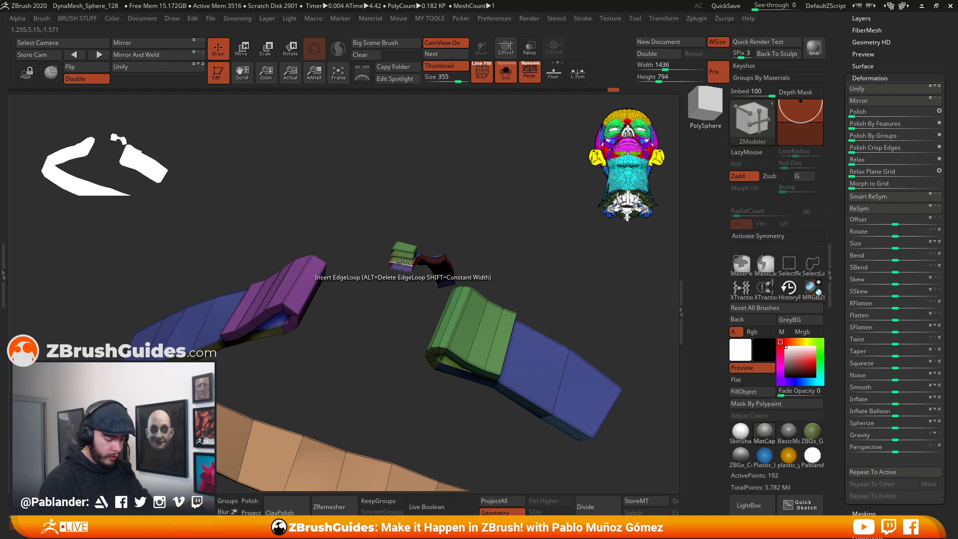
- Bridge the open ends of the thin strap and its block with Two Holes, adding segments to form a rounded loop
key(space)
click(307, 272)
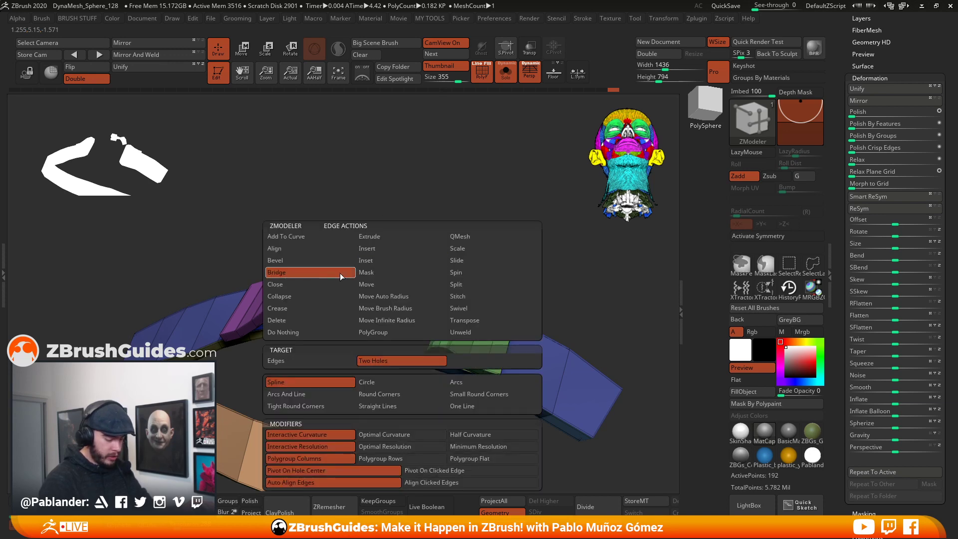
click(399, 361)
drag(504, 236, 486, 230)
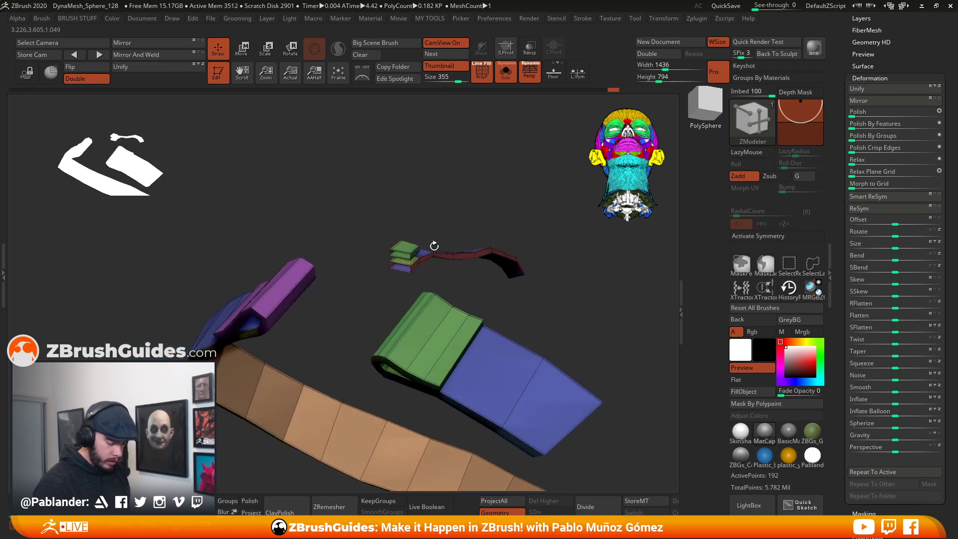
click(399, 250)
click(400, 271)
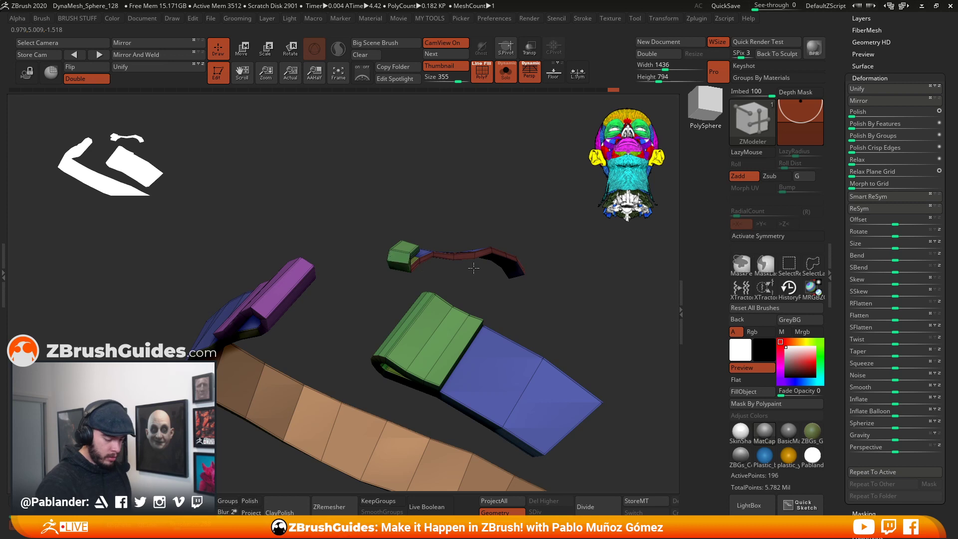
click(496, 254)
click(496, 254)
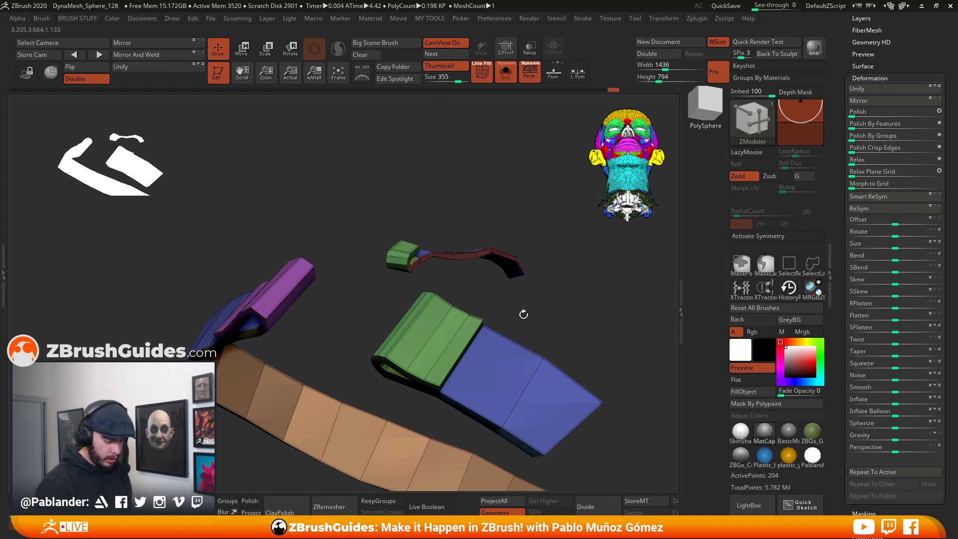
- Insert an edge loop across the folded flap of the thin strap's new loop
drag(547, 297, 539, 297)
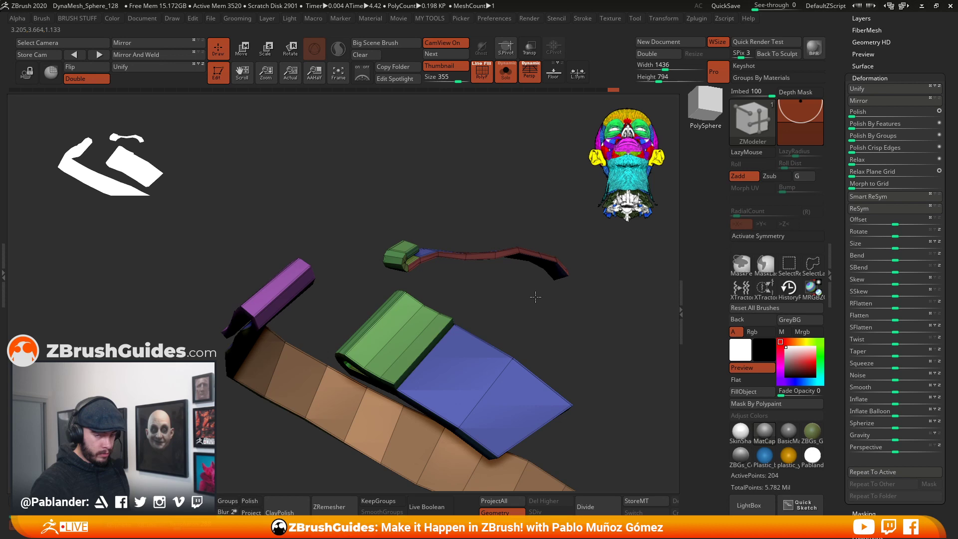
drag(536, 298, 582, 342)
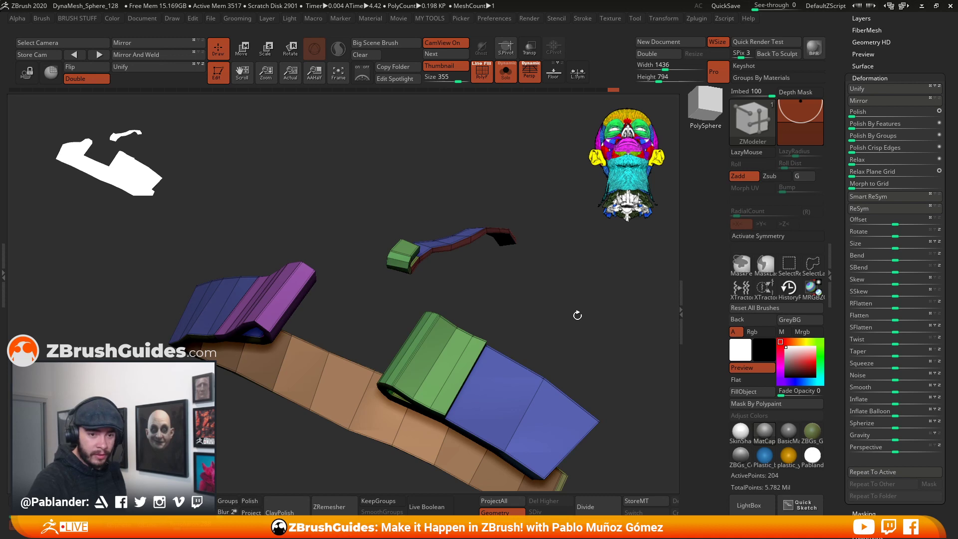
drag(576, 314, 522, 291)
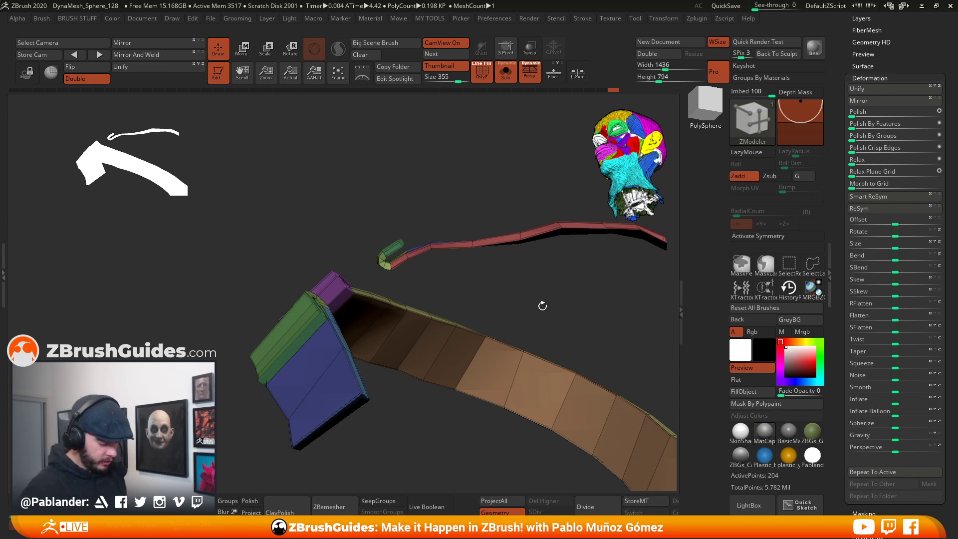
right_drag(395, 250, 391, 253)
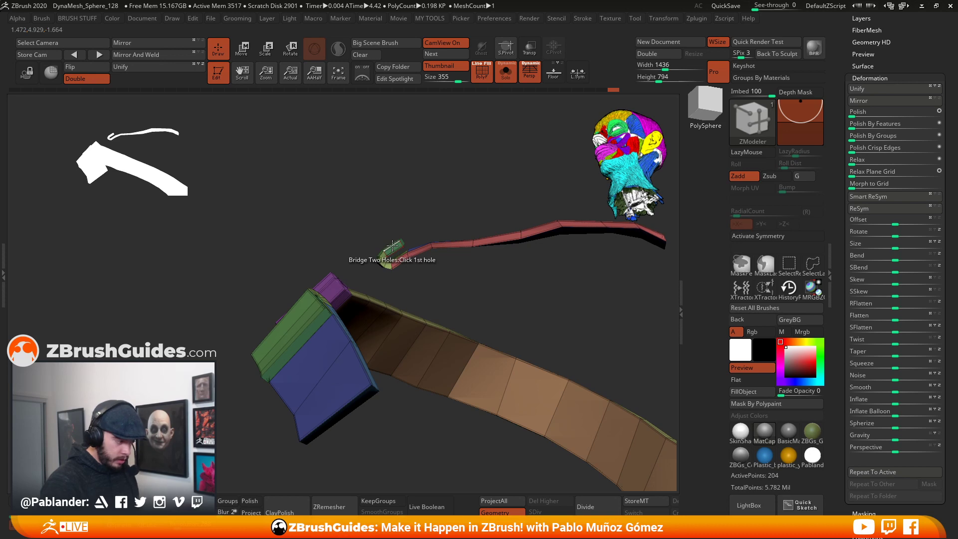
key(space)
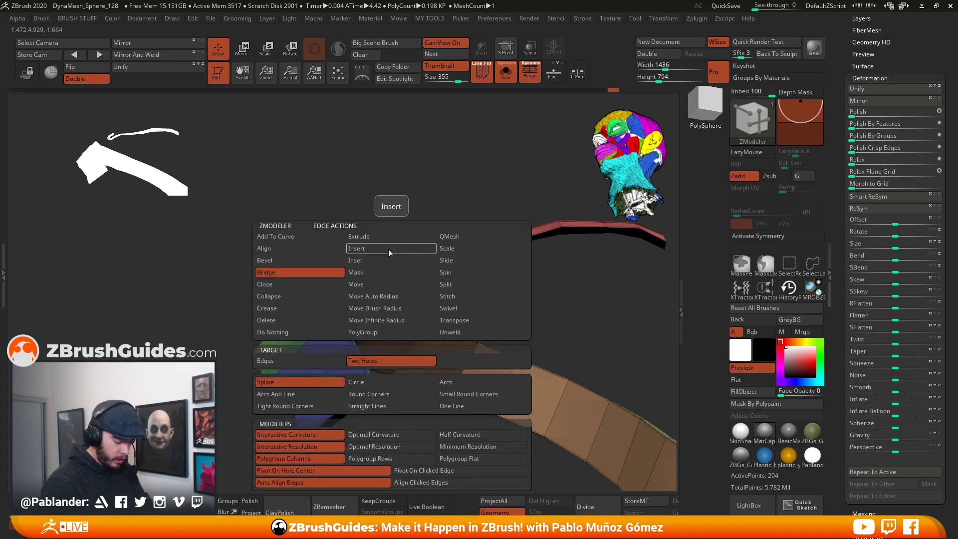
click(389, 251)
- Mask all but the middle of the thin strap's flap, push it toward the strap with Move and clear the mask
mouse_move(429, 219)
right_down()
mouse_move(442, 212)
mouse_move(418, 230)
right_up()
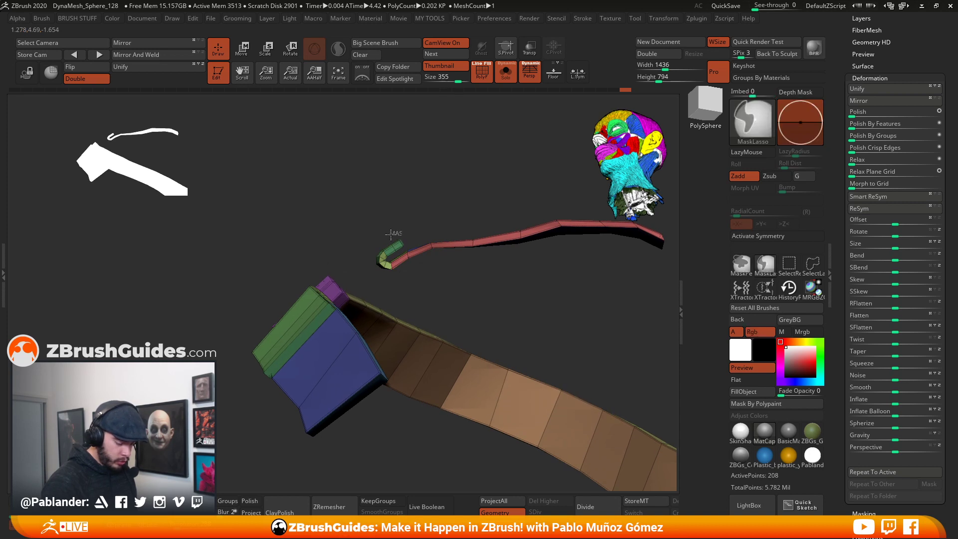
ctrl+click(411, 211)
key(w)
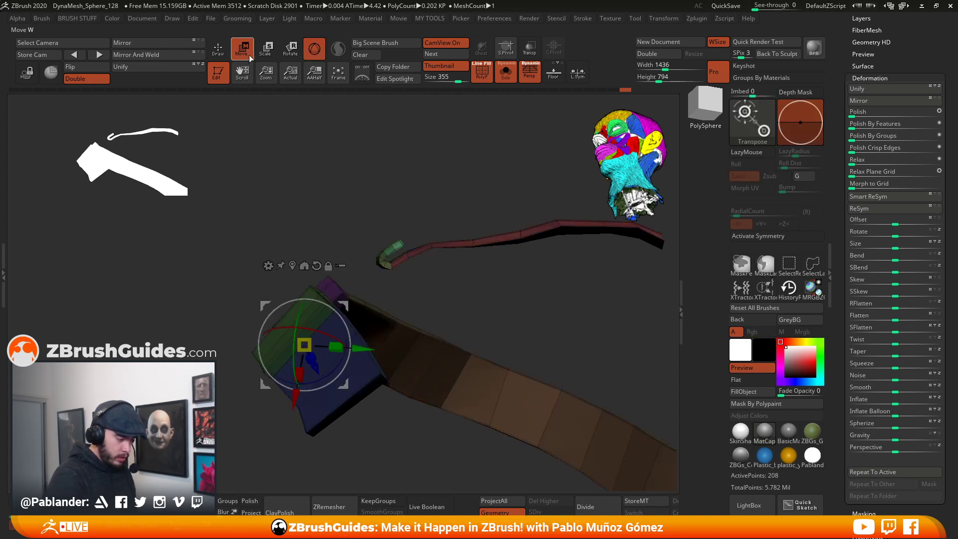
drag(442, 285, 444, 290)
click(225, 51)
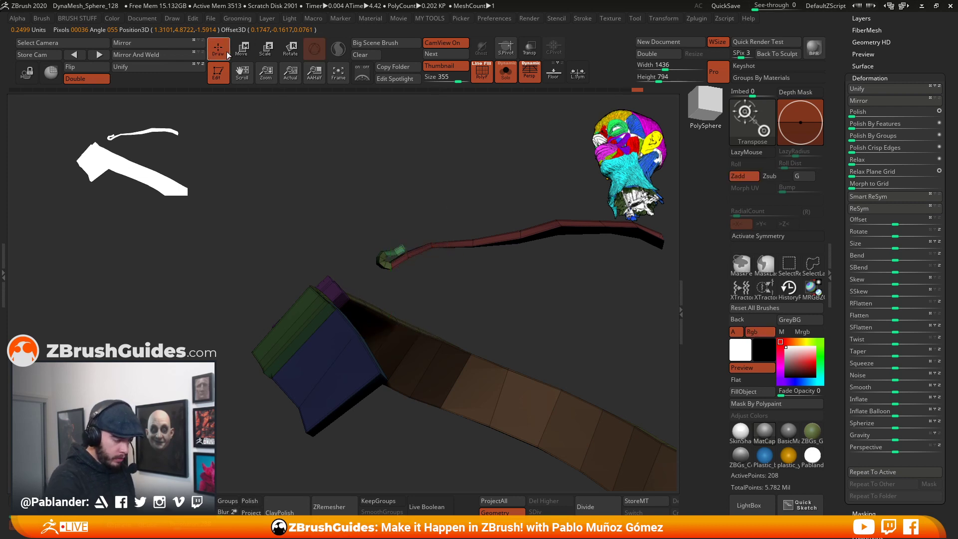
ctrl+drag(321, 146, 384, 171)
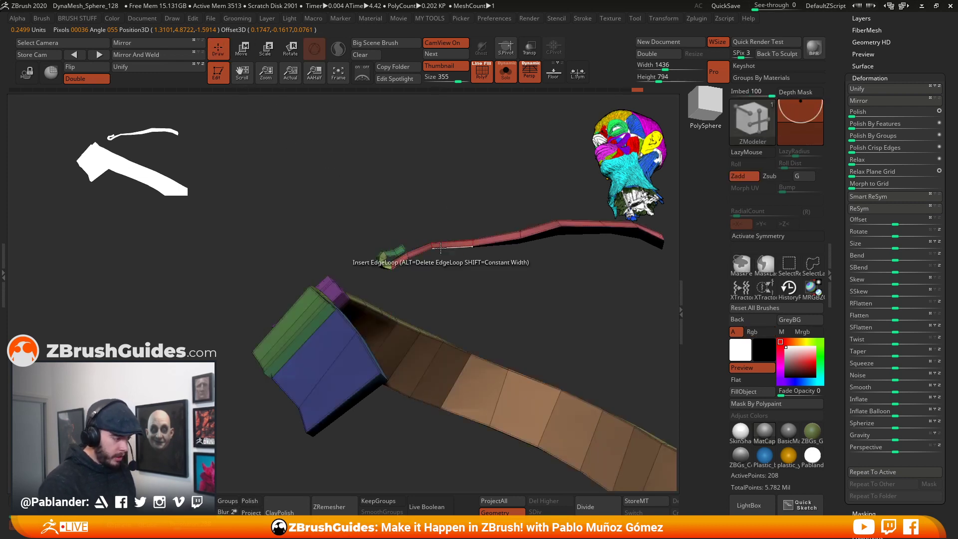
- Turn off Solo and show the whole bust from the front with the looped straps around the ring
key(f)
drag(484, 282, 522, 249)
click(506, 73)
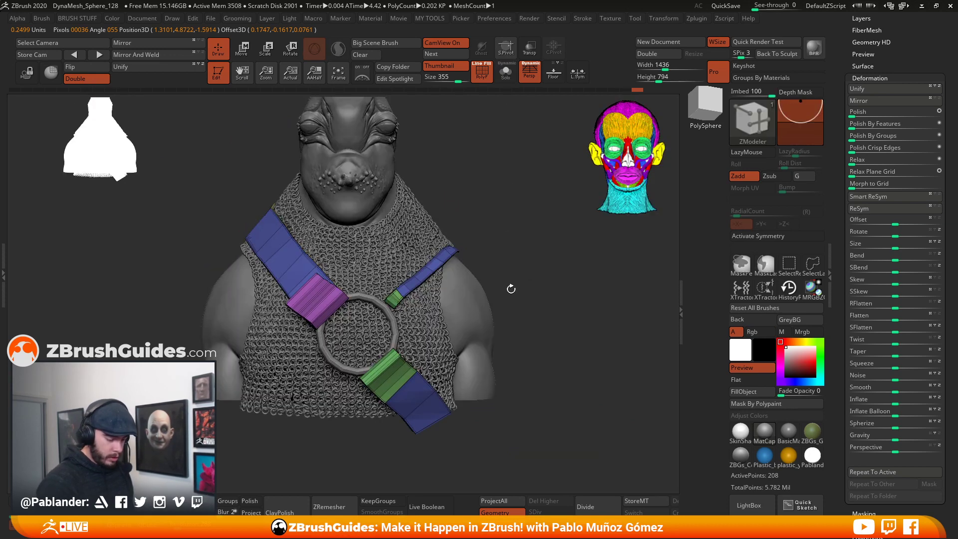
drag(535, 303, 545, 283)
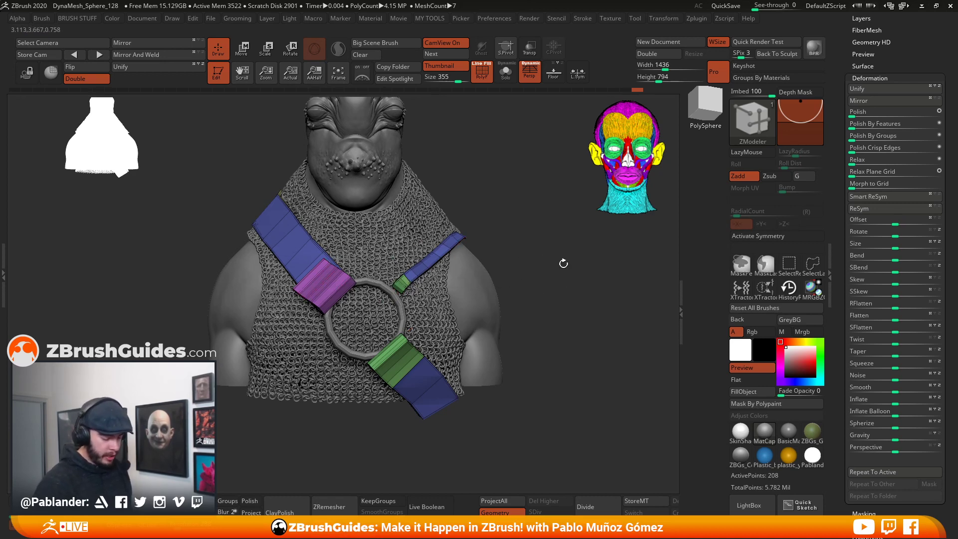
key(b)
click(493, 313)
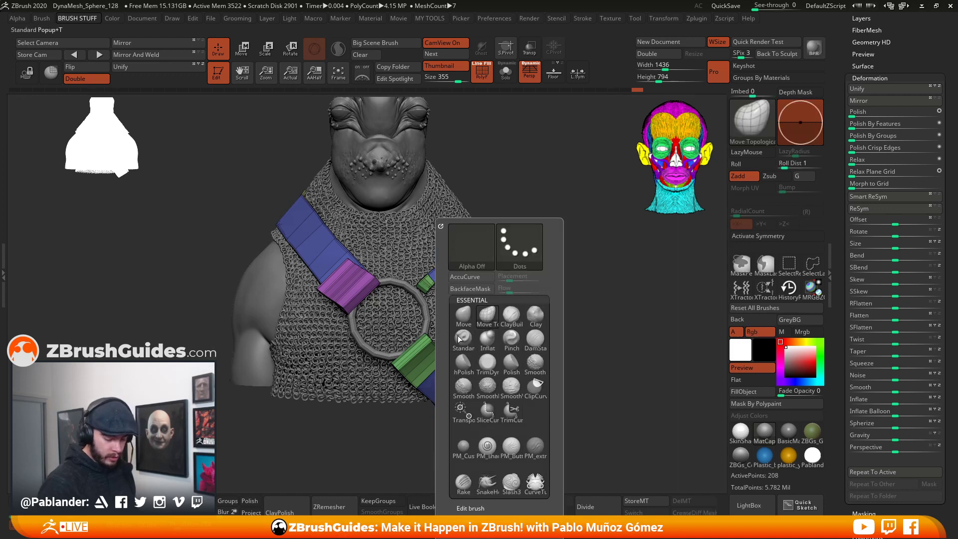
key(space)
drag(563, 235, 556, 241)
key(space)
drag(556, 242, 588, 254)
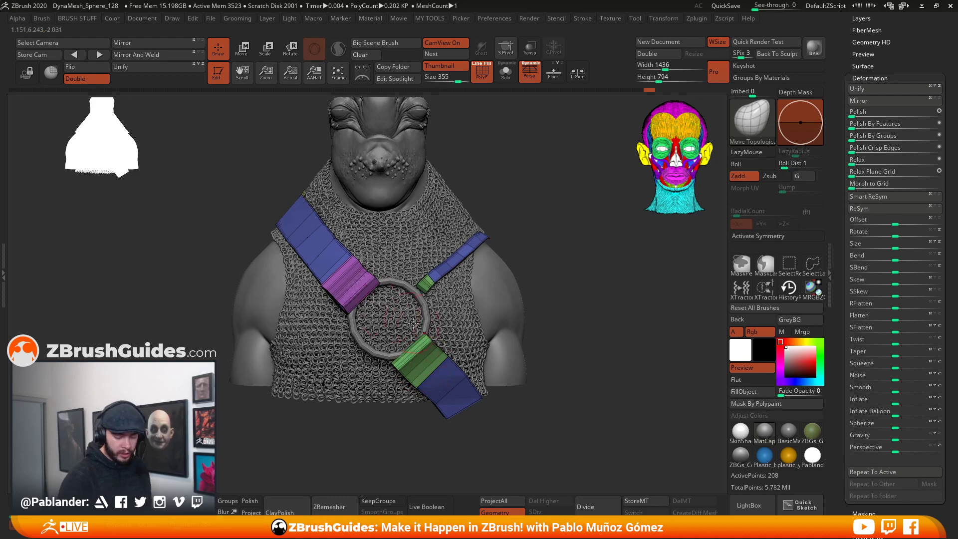
mouse_move(561, 256)
mouse_down()
mouse_move(628, 248)
mouse_move(540, 254)
mouse_move(537, 341)
mouse_move(594, 246)
mouse_move(538, 274)
mouse_move(548, 255)
mouse_move(443, 332)
mouse_move(542, 299)
mouse_move(522, 317)
mouse_up()
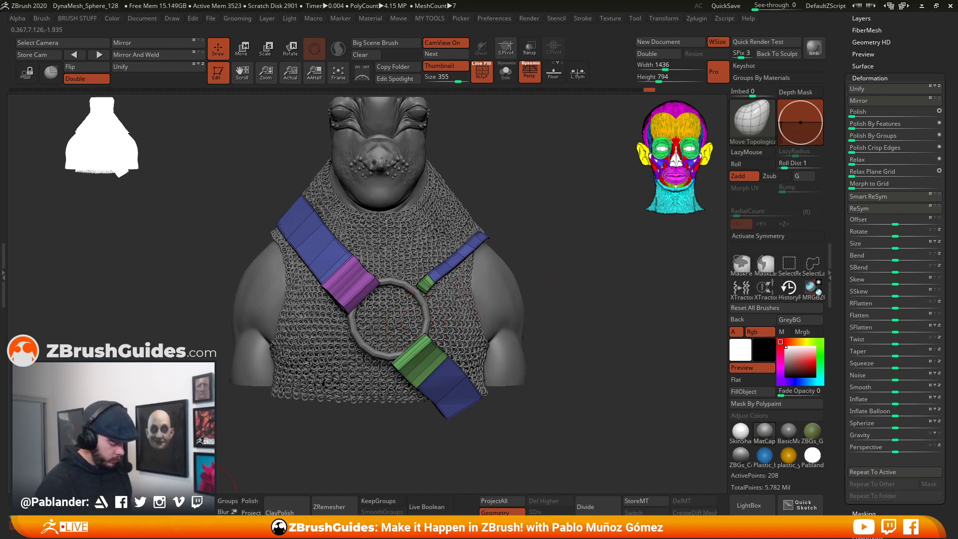
key(b)
key(z)
key(m)
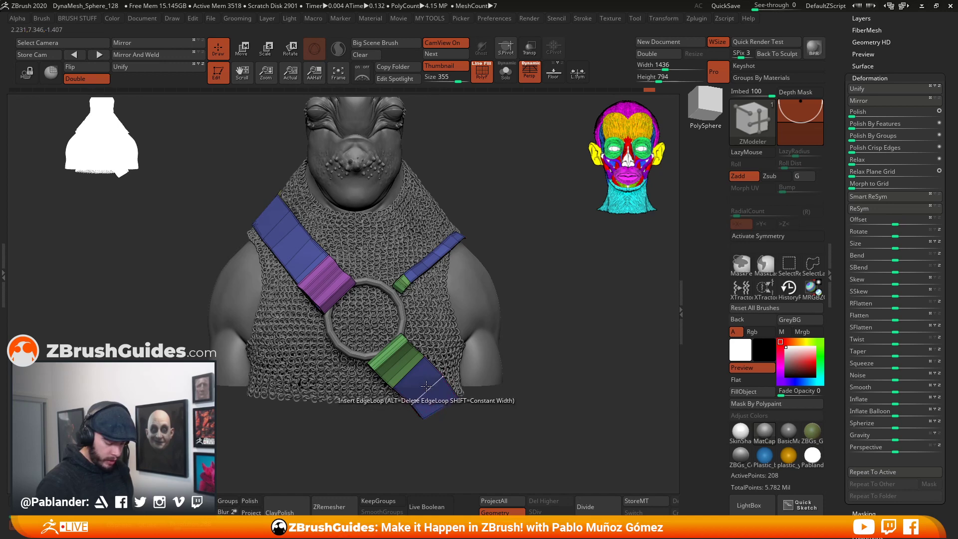
- Undo the trial single edge loop on the lower strap and set ZModeler's edge Insert target to Multiple EdgeLoops
key(space)
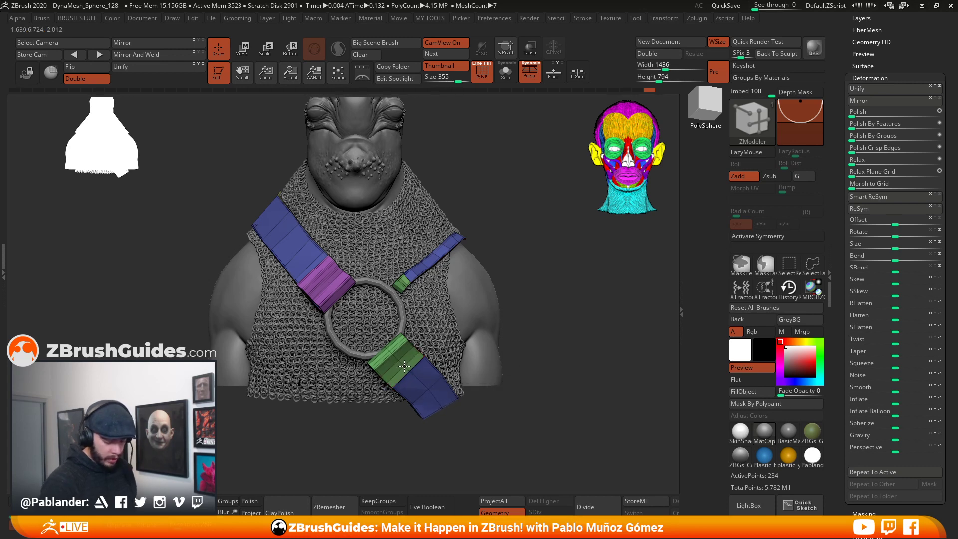
key(ctrl+z)
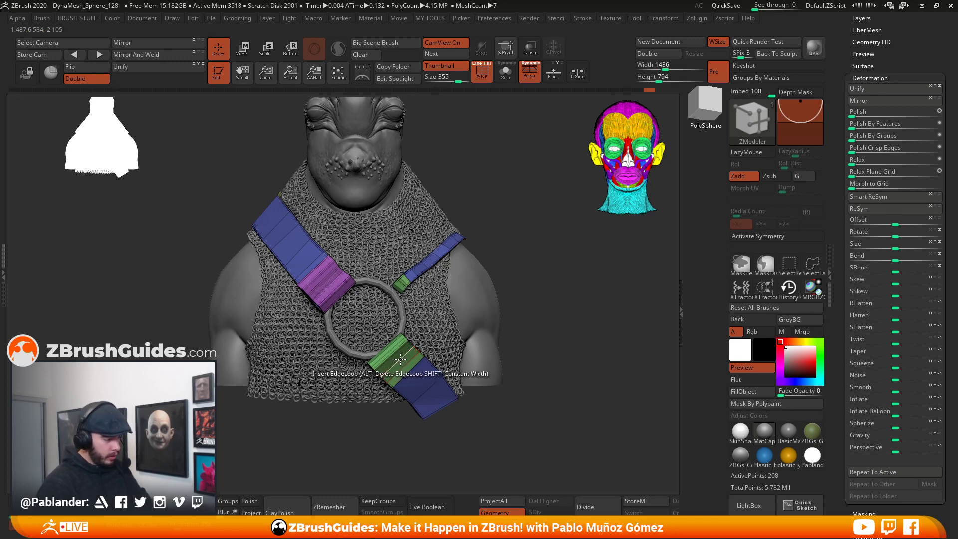
key(space)
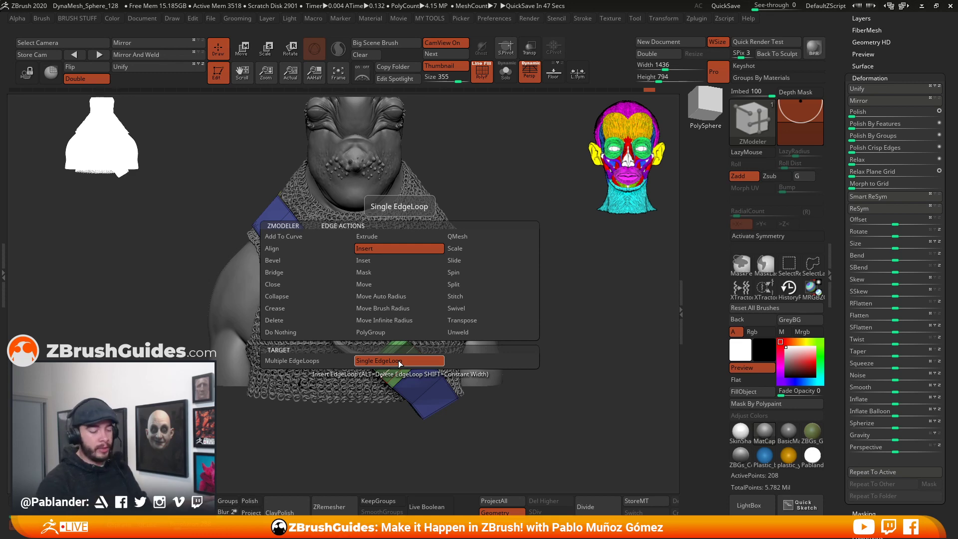
click(310, 361)
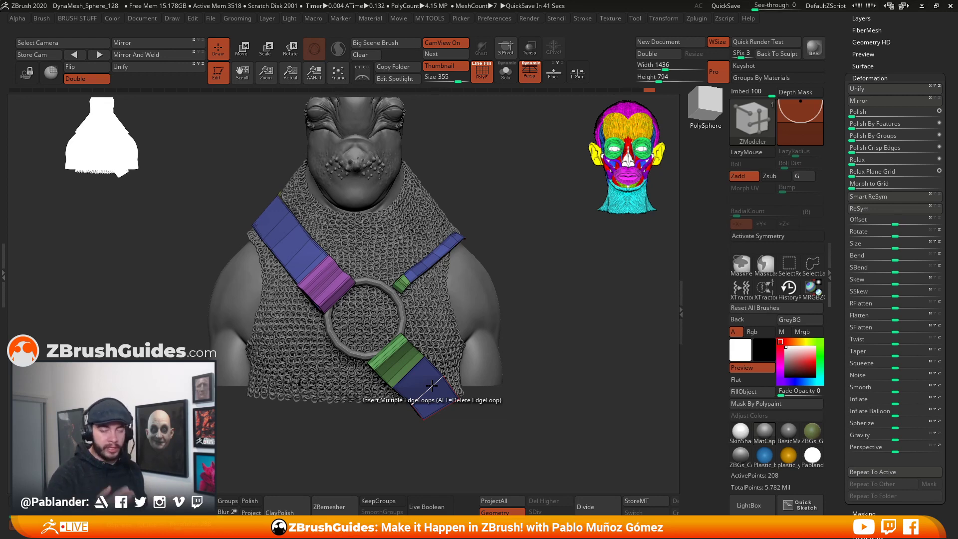
- Try to insert multiple edge loops lengthwise along the three straps and undo them
click(404, 366)
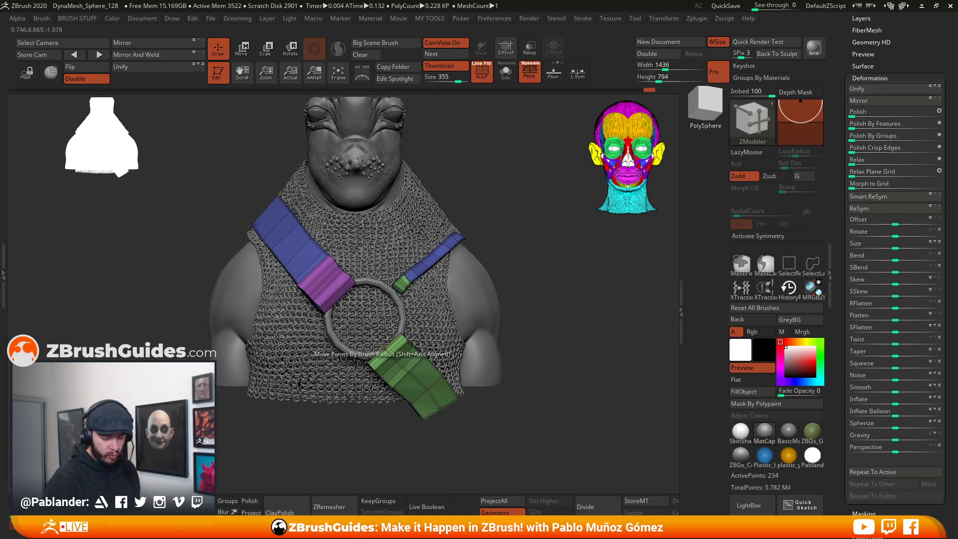
click(299, 252)
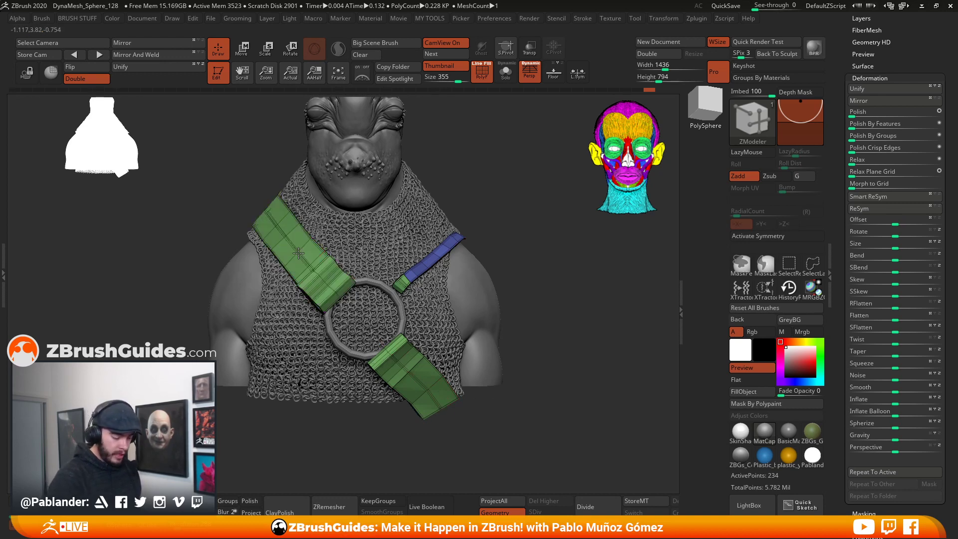
drag(344, 238, 368, 227)
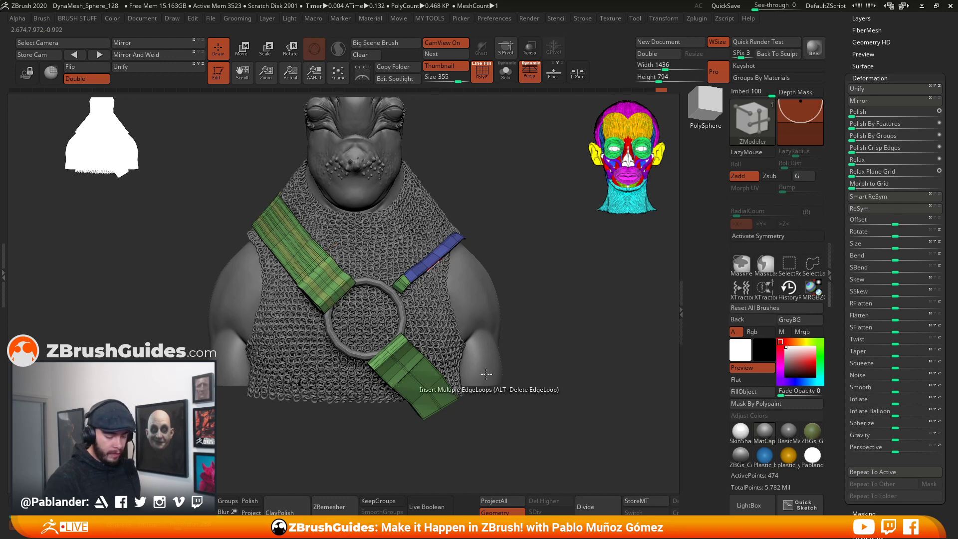
click(433, 258)
key(ctrl+z)
key(ctrl+z)
key(ctrl+z)
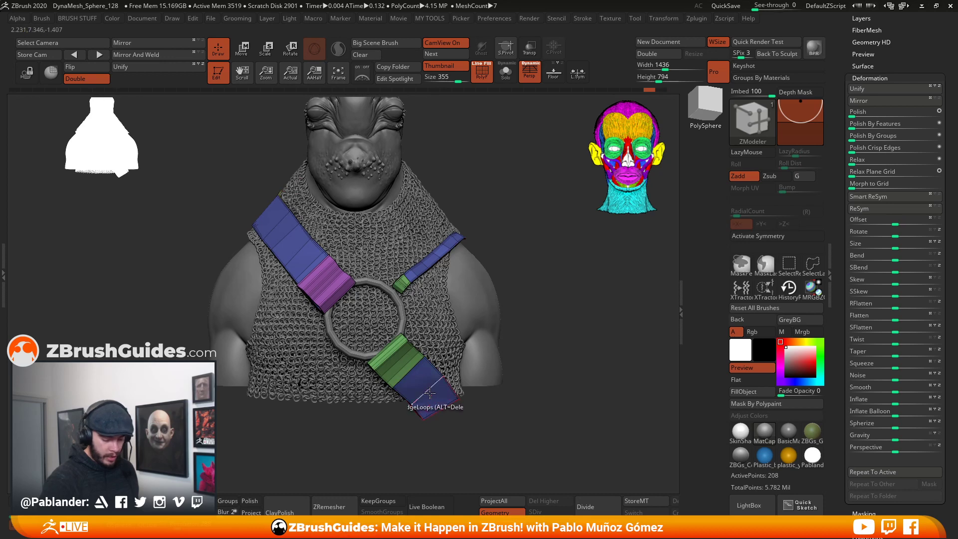
- Insert multiple lengthwise edge loops along all three straps and merge them into a single polygroup
click(399, 359)
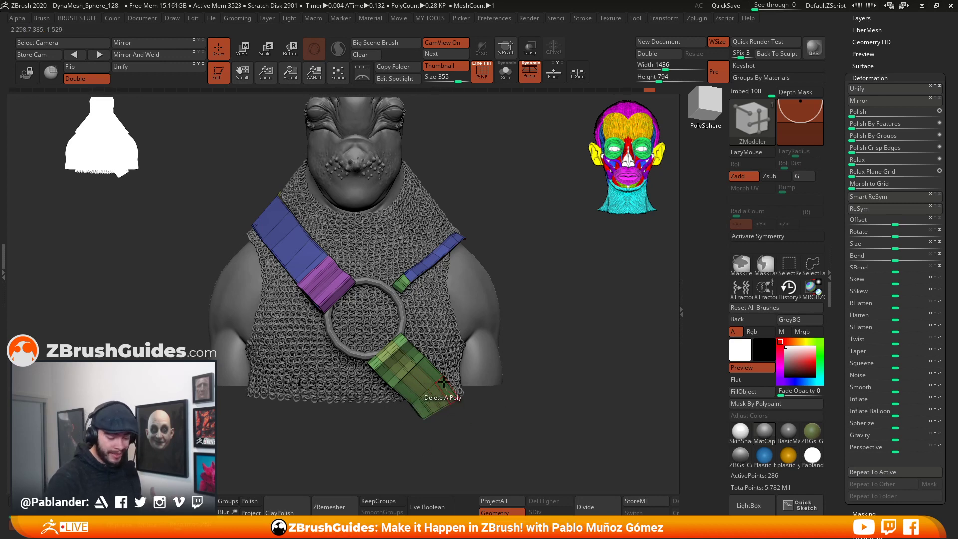
click(299, 251)
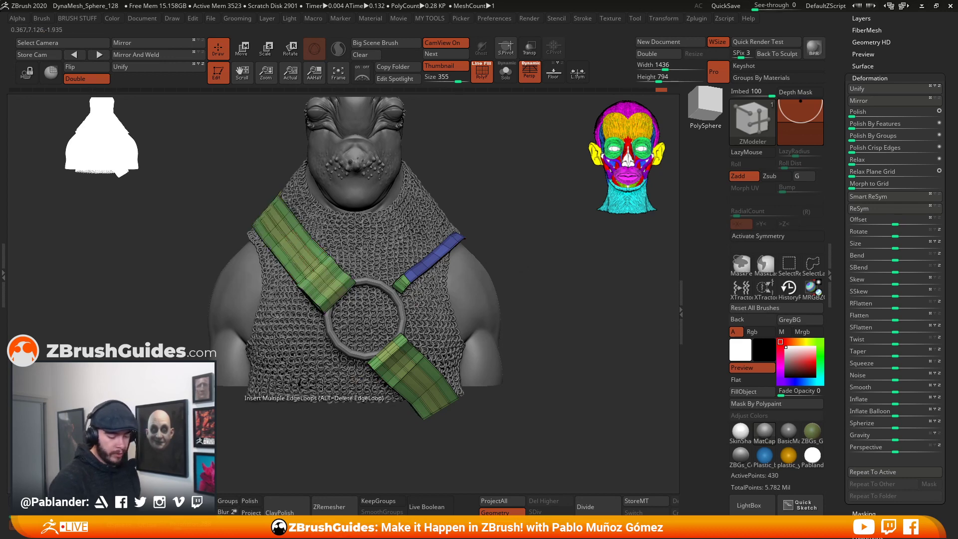
click(439, 262)
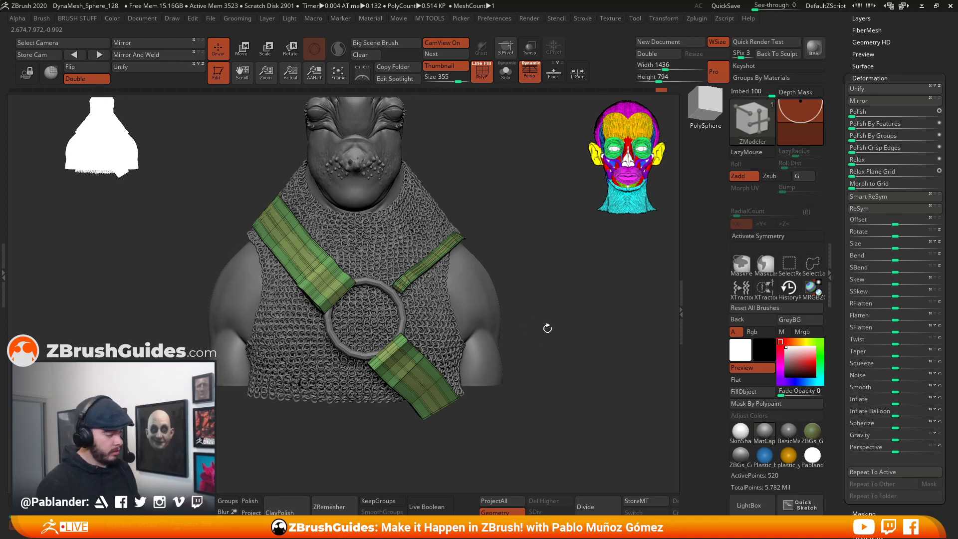
key(ctrl+w)
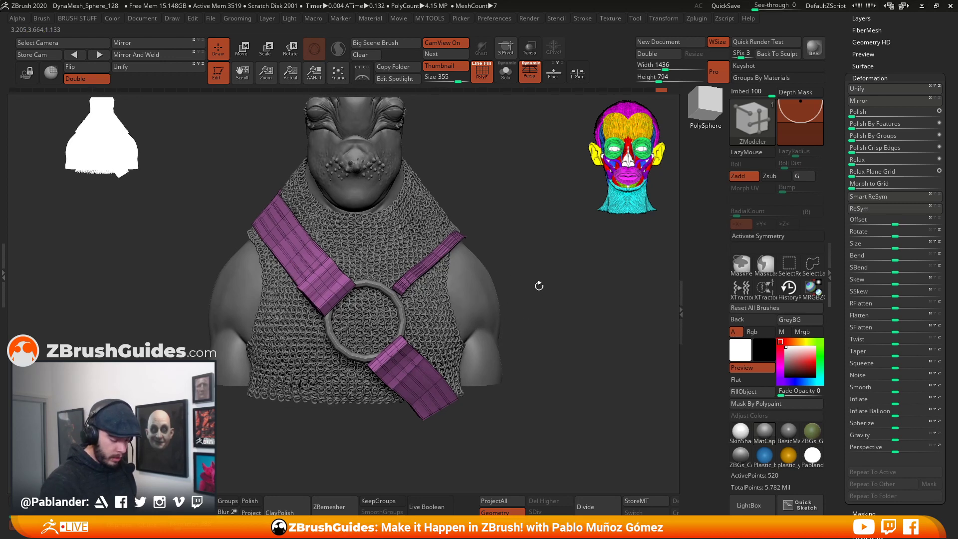
- Check the straps with Dynamic Subdiv while the polyframe is hidden, and show the polyframe again
drag(559, 261, 554, 287)
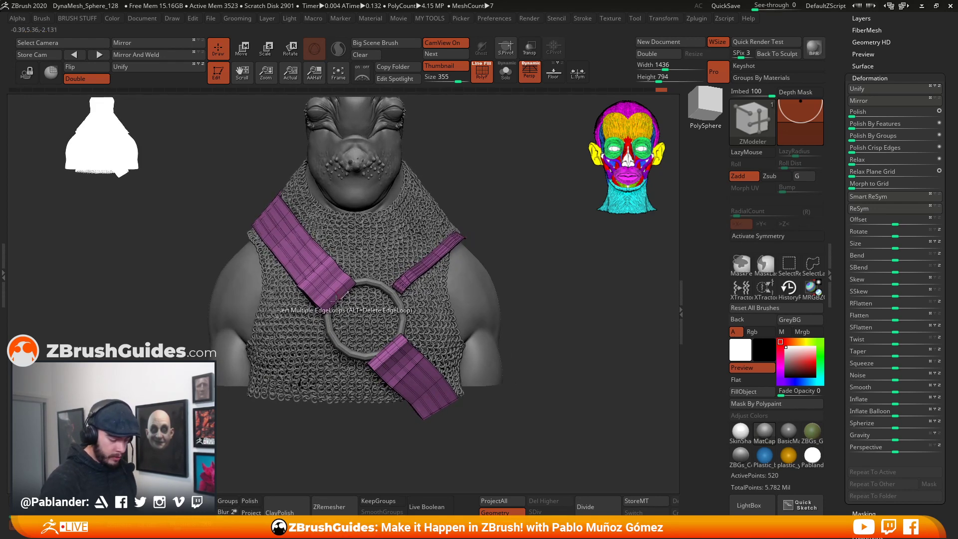
scroll(835, 319, down, 1)
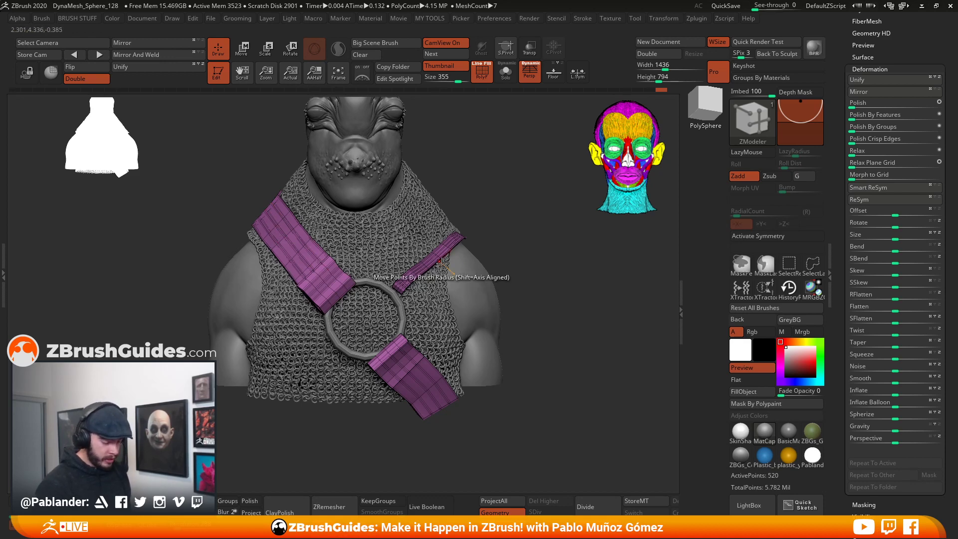
click(484, 79)
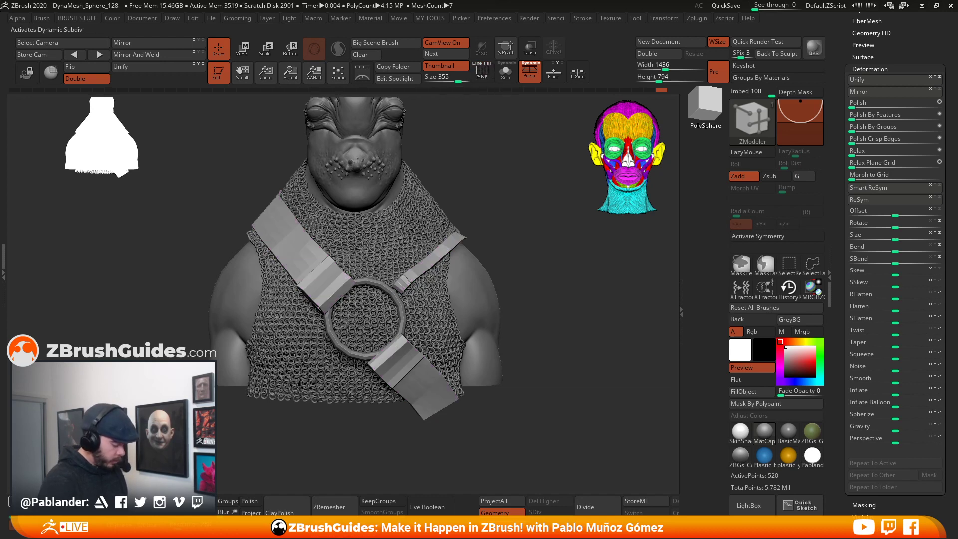
key(d)
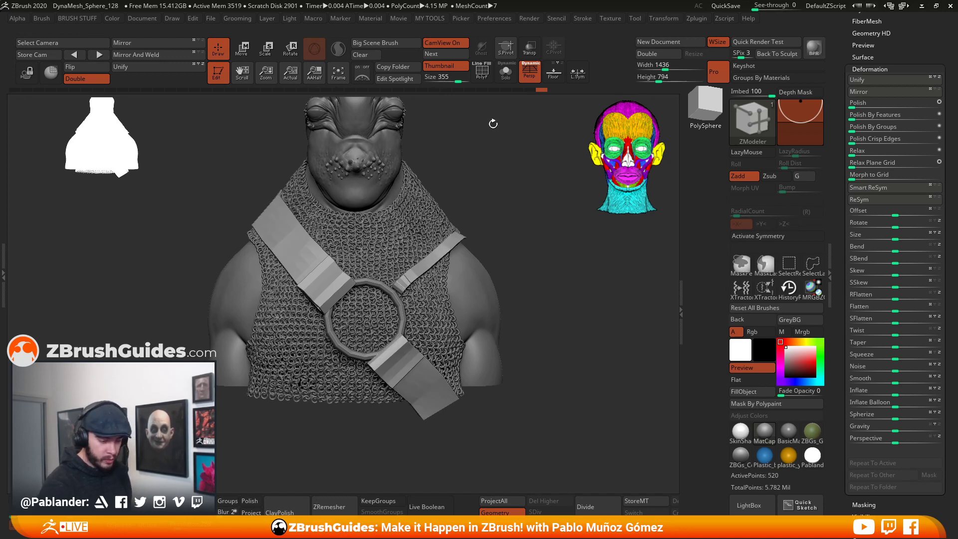
click(482, 74)
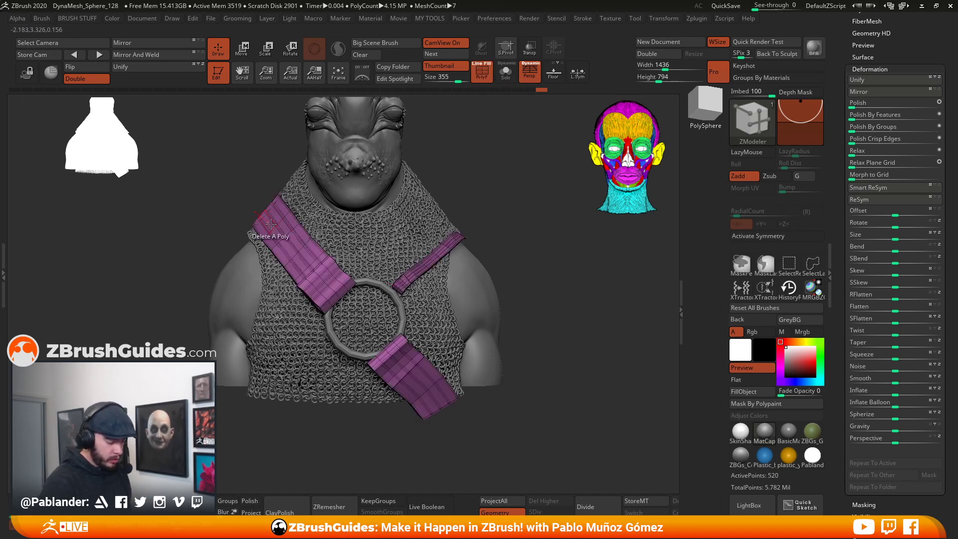
drag(482, 188, 537, 211)
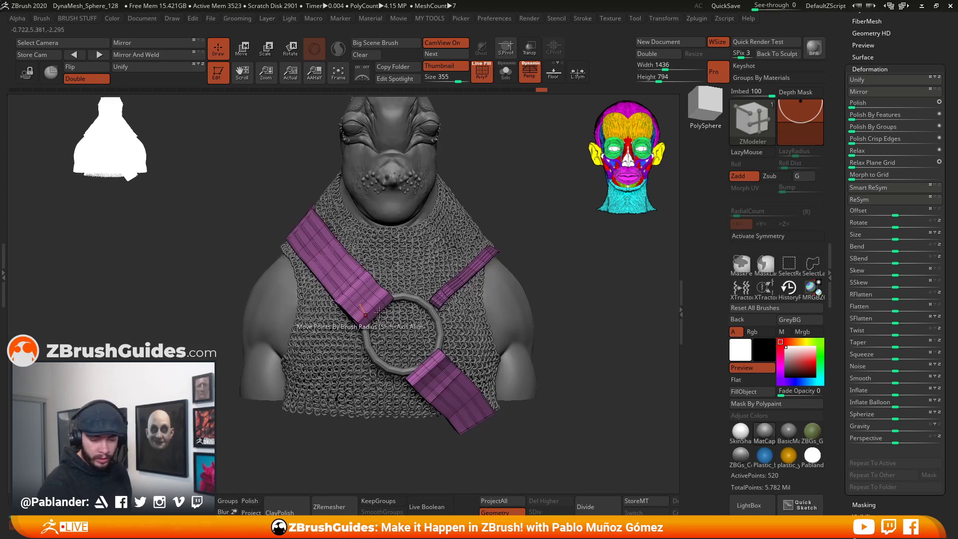
- Open the Geometry crease settings and remove all creases from the straps with UnCreaseAll
scroll(882, 173, up, 5)
click(879, 161)
drag(861, 337, 876, 472)
drag(891, 311, 894, 382)
drag(835, 215, 837, 274)
click(869, 111)
scroll(852, 172, up, 2)
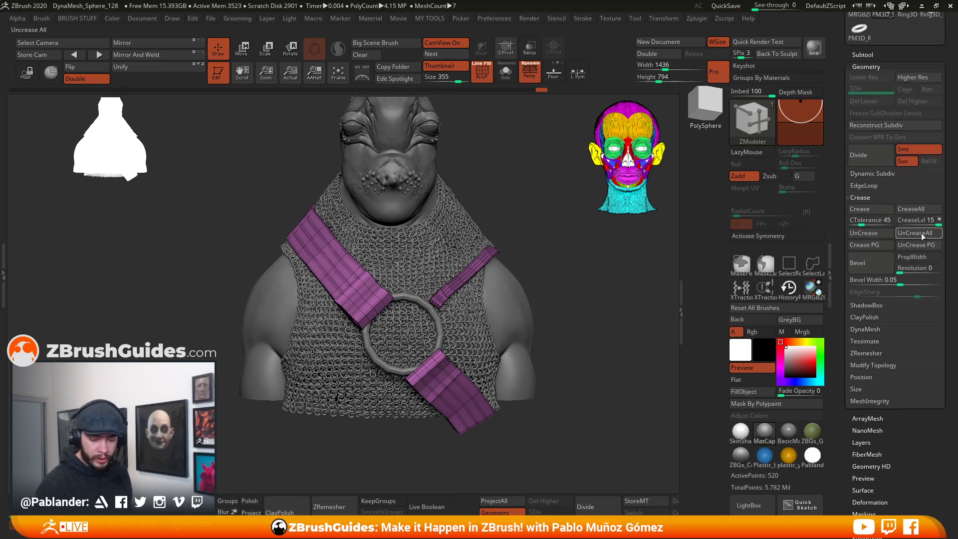
click(920, 234)
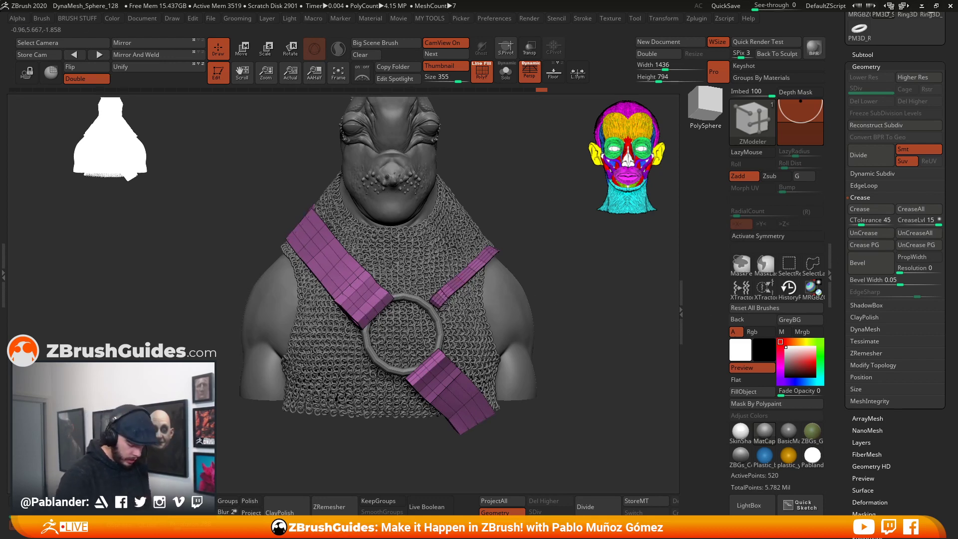
- Preview the uncreased straps with Dynamic Subdiv and no polyframe, and return to the unsmoothed mesh with polyframe on
key(ctrl+d)
key(shift+f)
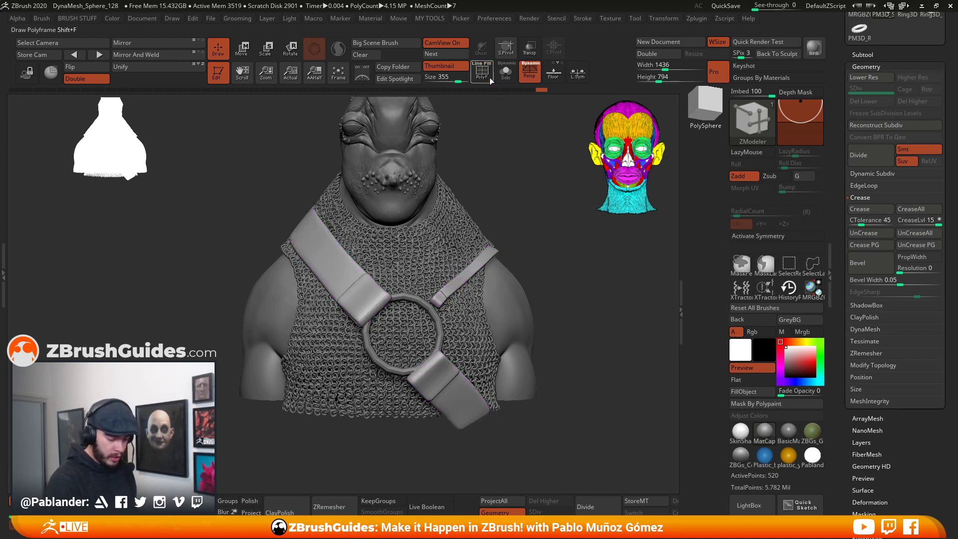
mouse_move(582, 301)
mouse_down()
mouse_move(610, 300)
mouse_move(586, 292)
mouse_up()
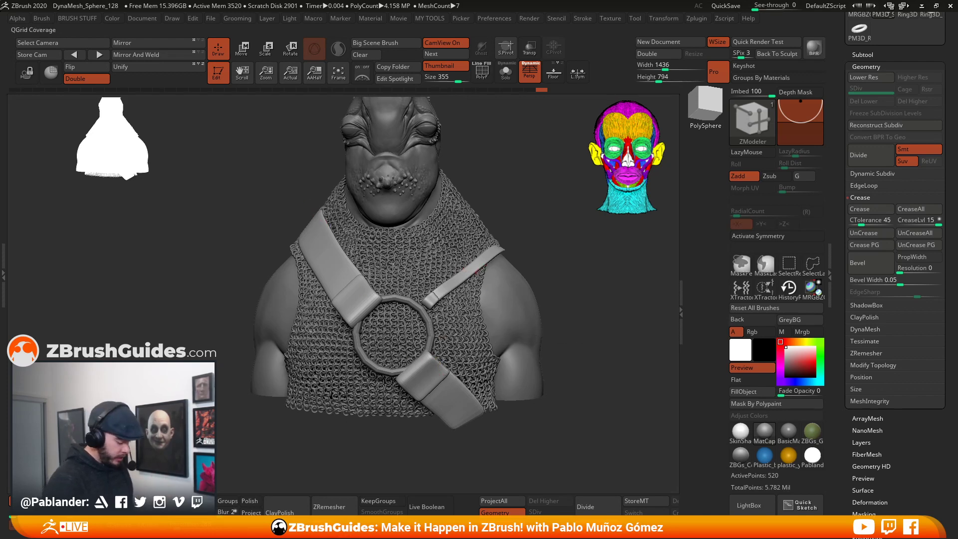
key(shift+d)
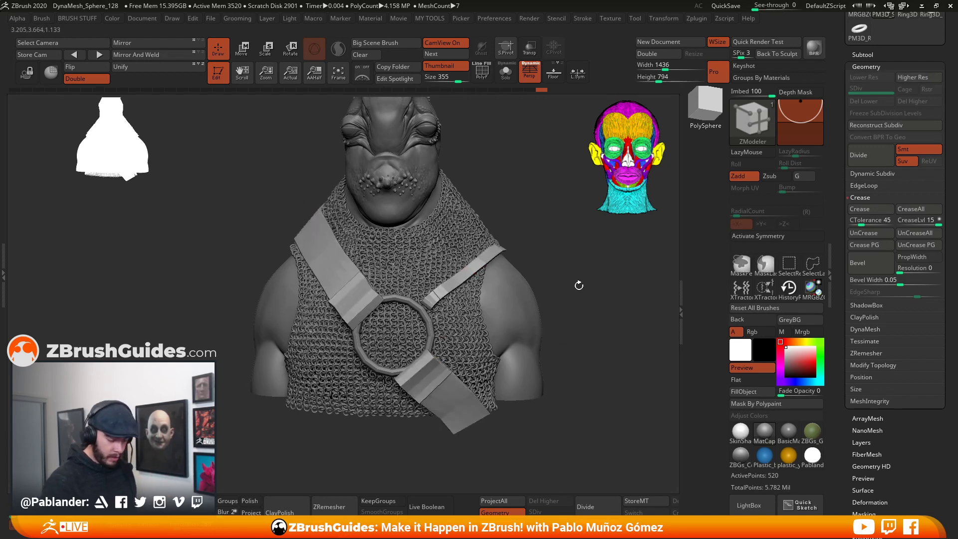
click(501, 77)
click(498, 75)
click(487, 77)
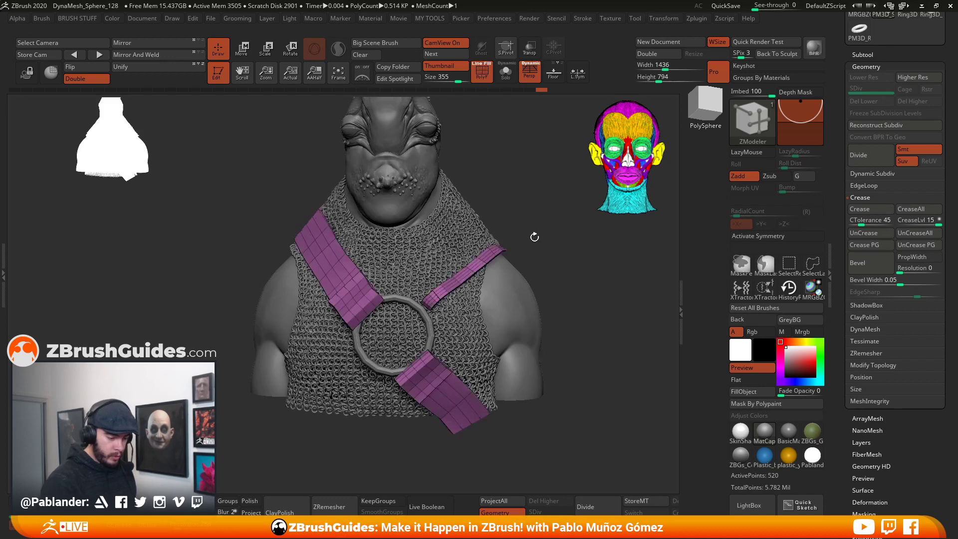
- Expand the Subtool list and switch the sculpting brush to Move Topological
drag(869, 51, 869, 215)
click(869, 219)
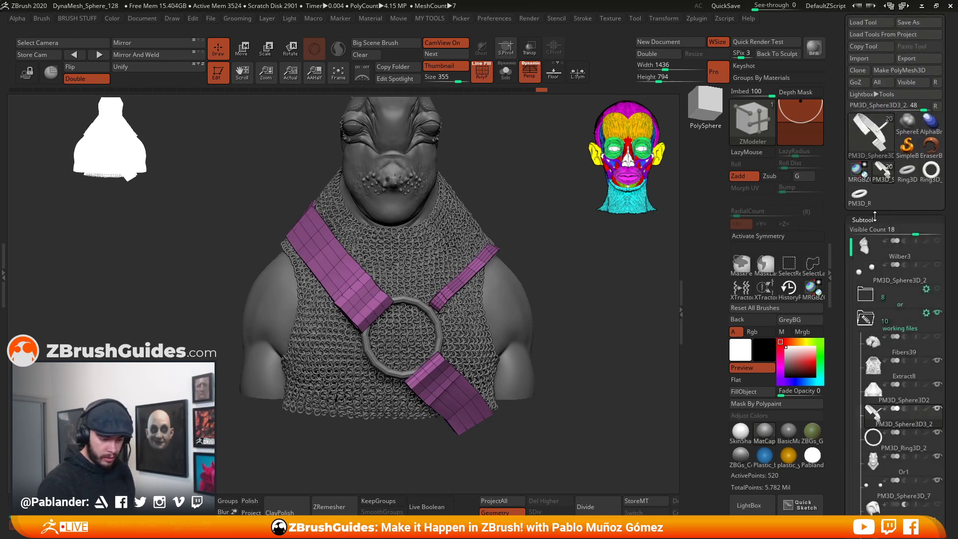
drag(581, 287, 568, 291)
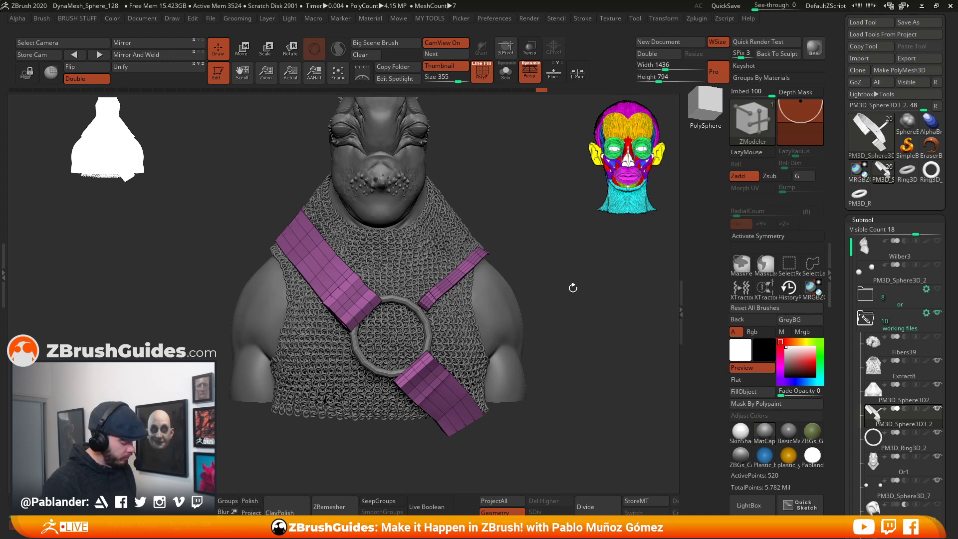
key(space)
click(568, 315)
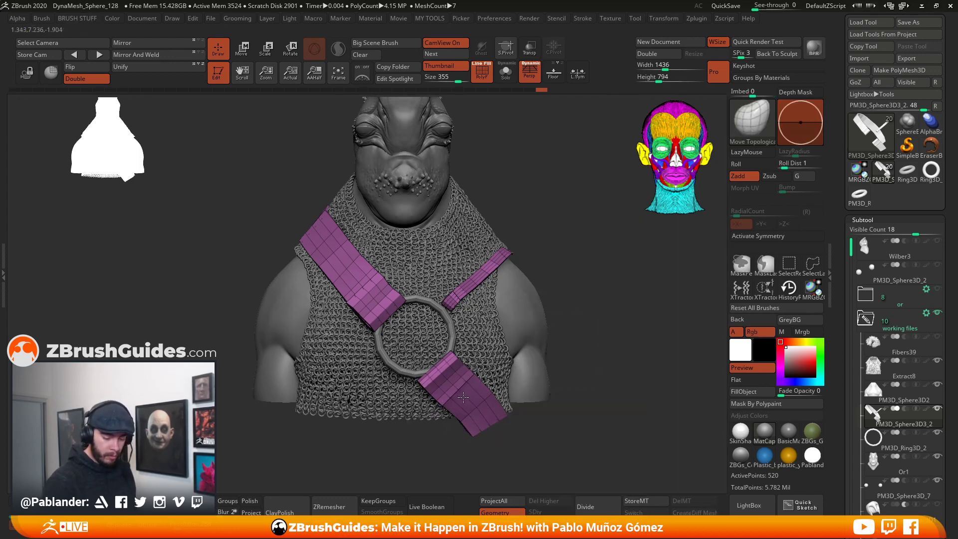
- Adjust the brush size and nudge the wide upper strap's looped end at the ring with Move Topological
key(space)
mouse_move(592, 284)
mouse_down()
mouse_move(629, 285)
mouse_move(606, 285)
mouse_up()
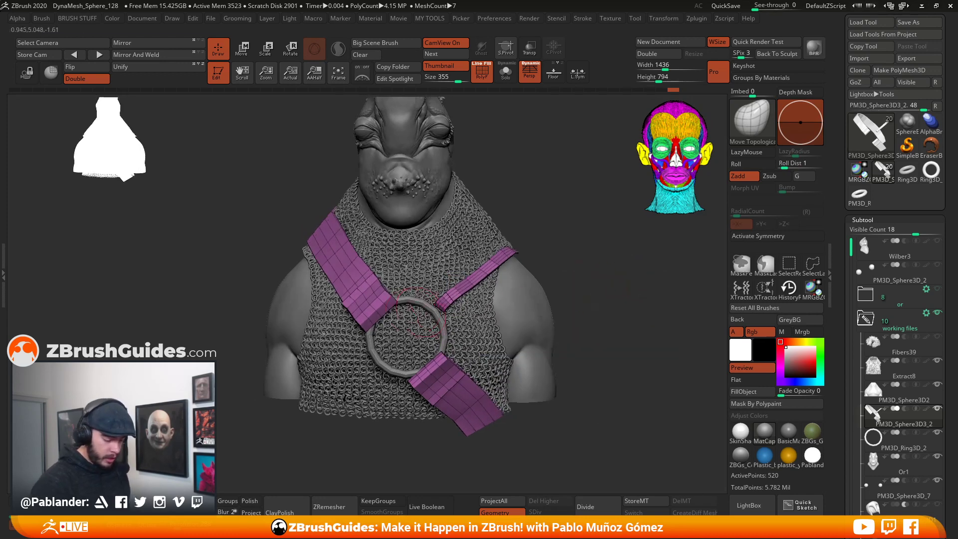
mouse_move(399, 301)
mouse_down()
mouse_move(379, 327)
mouse_move(398, 303)
mouse_move(375, 280)
mouse_up()
drag(372, 317, 380, 322)
drag(572, 252, 451, 298)
drag(357, 298, 476, 248)
drag(554, 284, 412, 372)
- Set the draw size to 559 and adjust the thin strap's fit at the ring with Move Topological, checking from several angles
key(space)
click(492, 310)
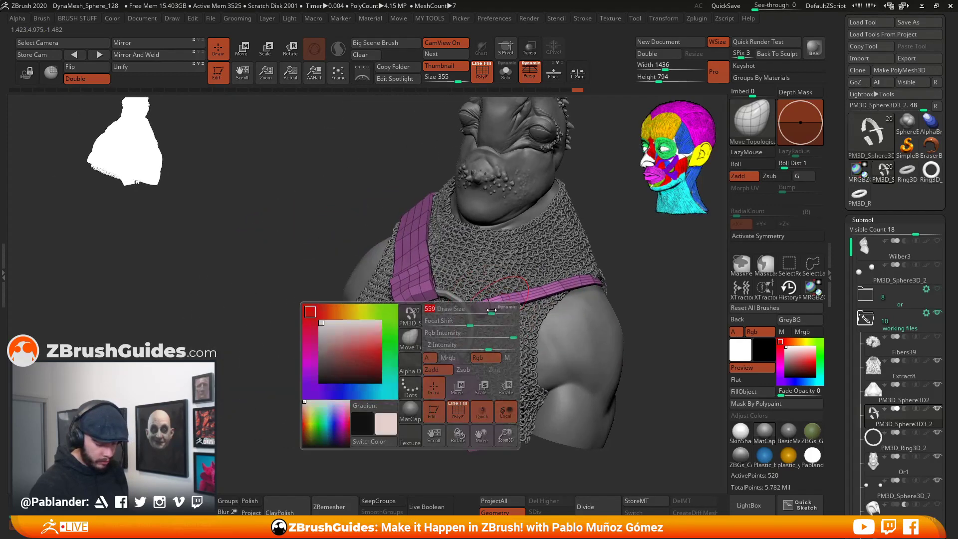
right_drag(475, 304, 457, 275)
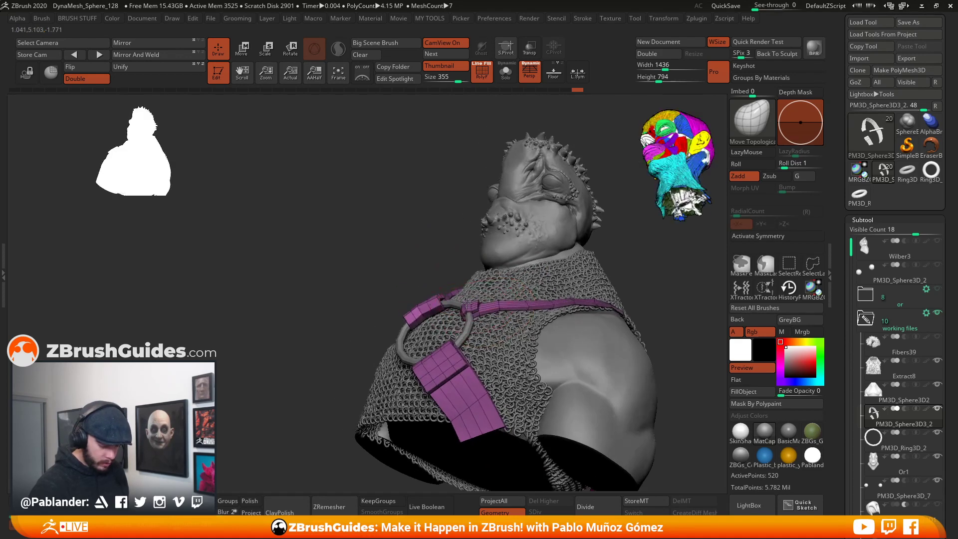
key(space)
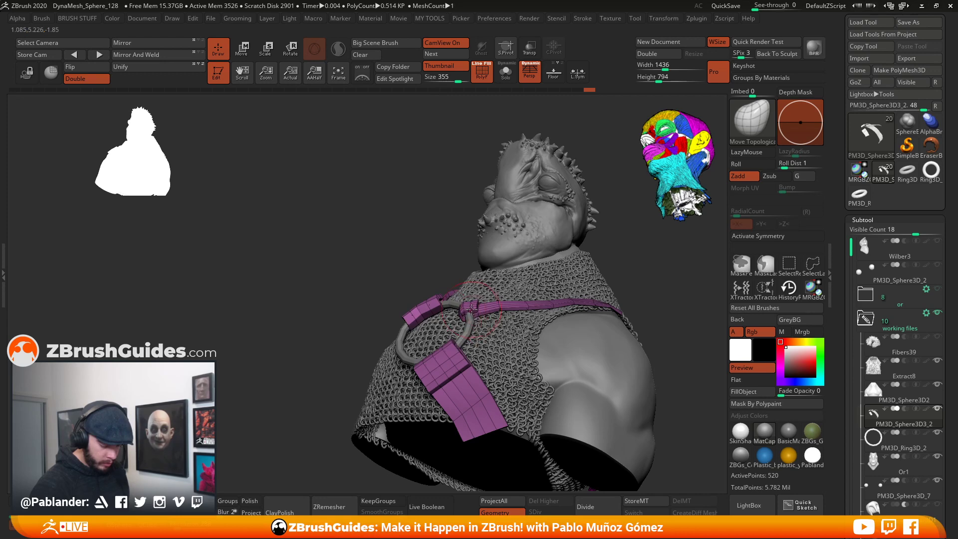
right_drag(472, 305, 523, 310)
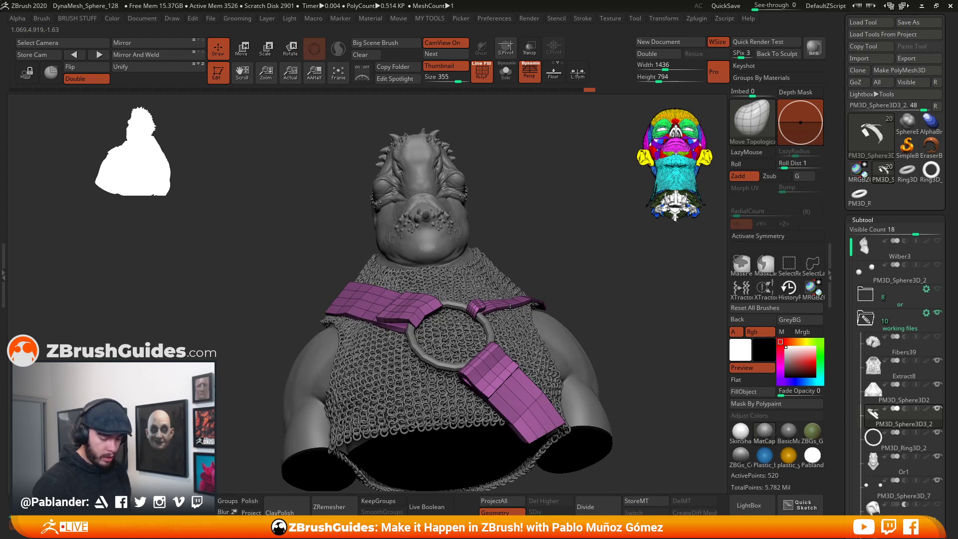
right_drag(510, 309, 478, 320)
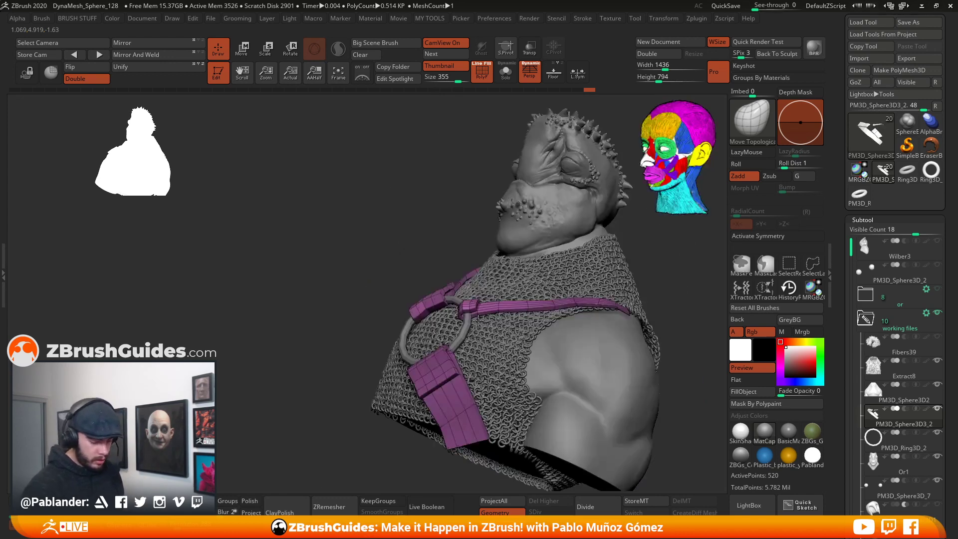
drag(242, 290, 340, 270)
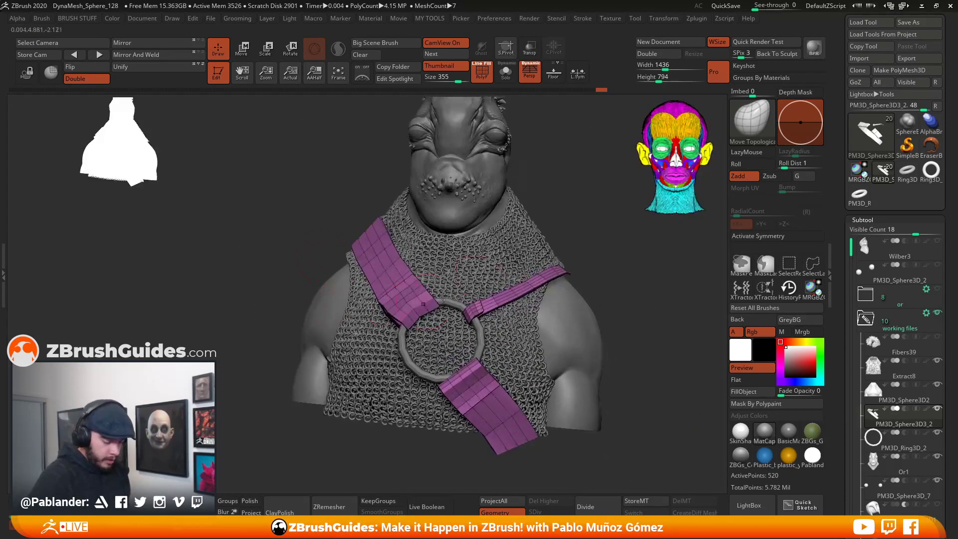
right_drag(538, 223, 582, 215)
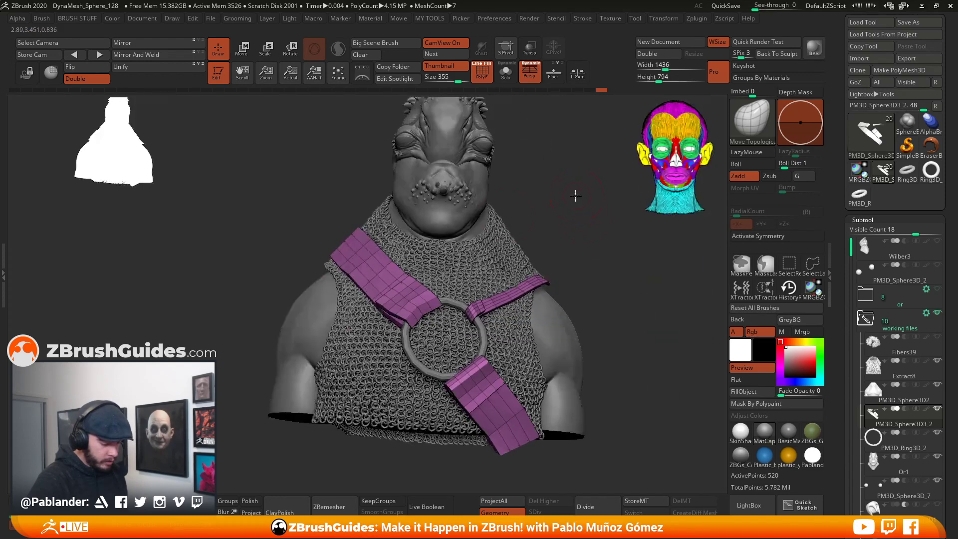
drag(577, 195, 564, 206)
drag(294, 220, 366, 208)
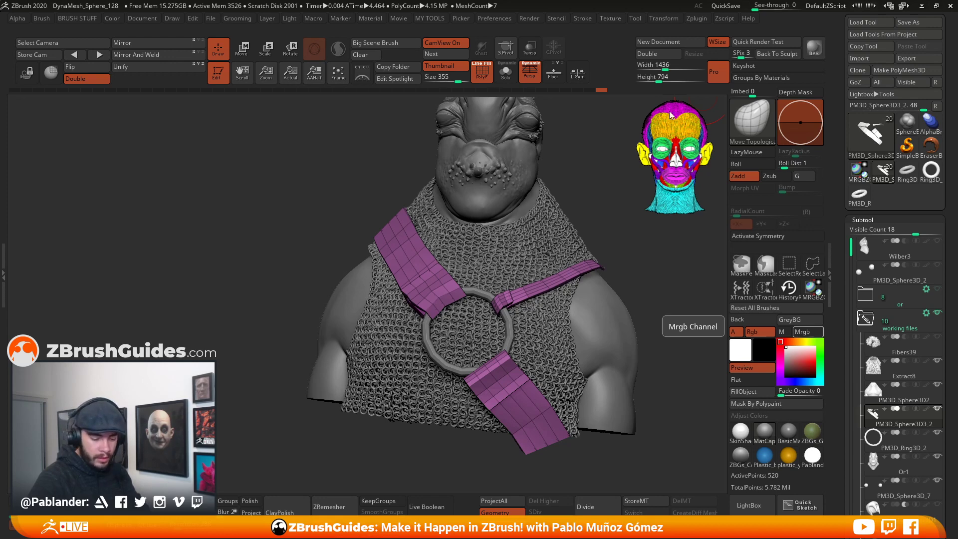
- Save the character bust tool as a new version named Wilber4
drag(586, 189, 645, 427)
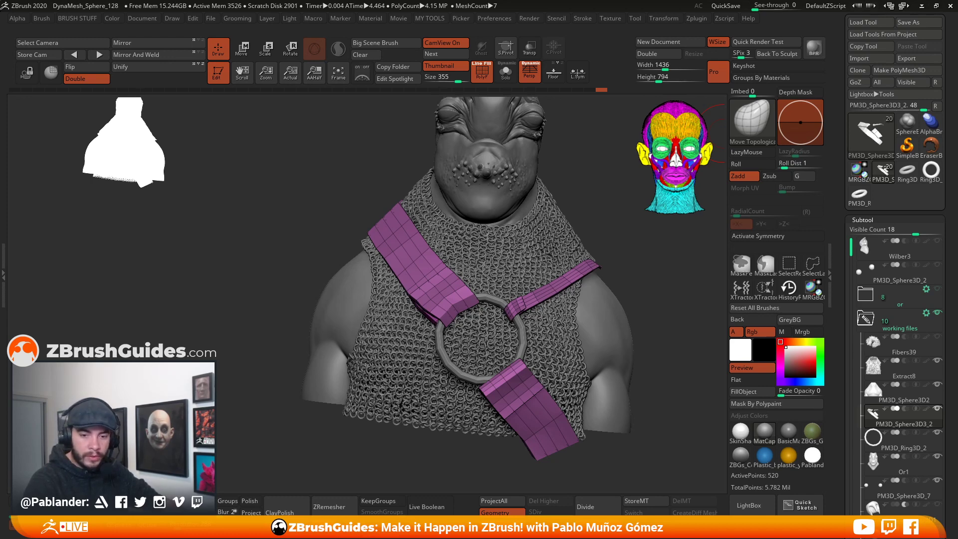
click(950, 6)
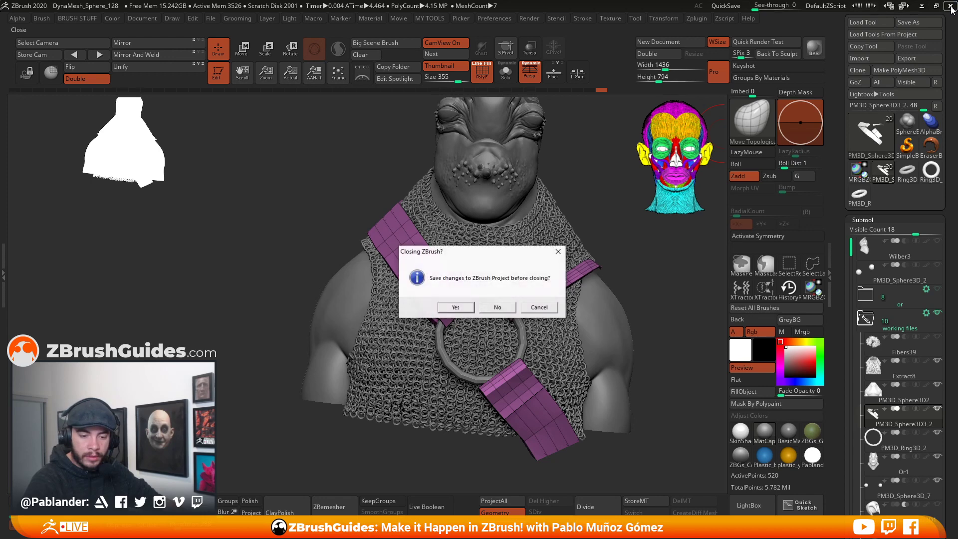
click(537, 307)
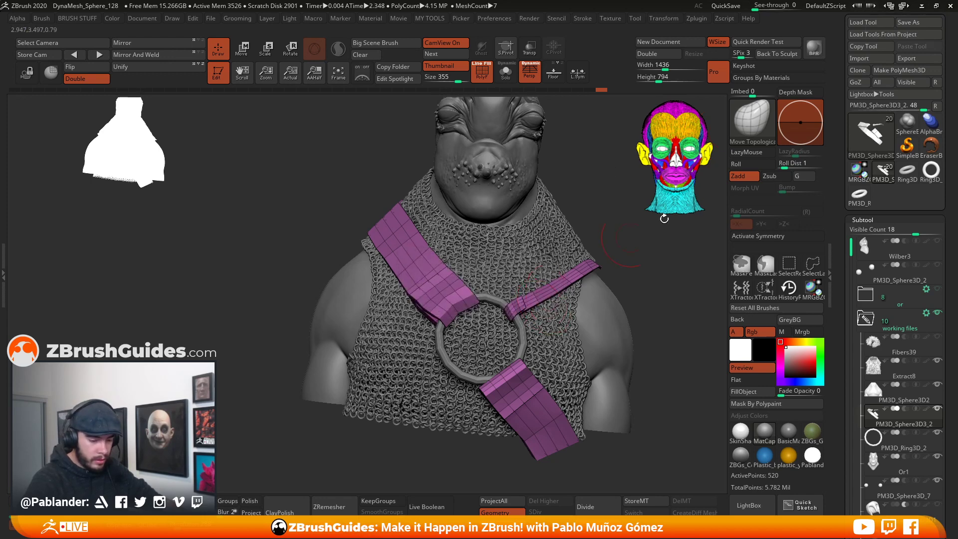
click(909, 23)
key(Escape)
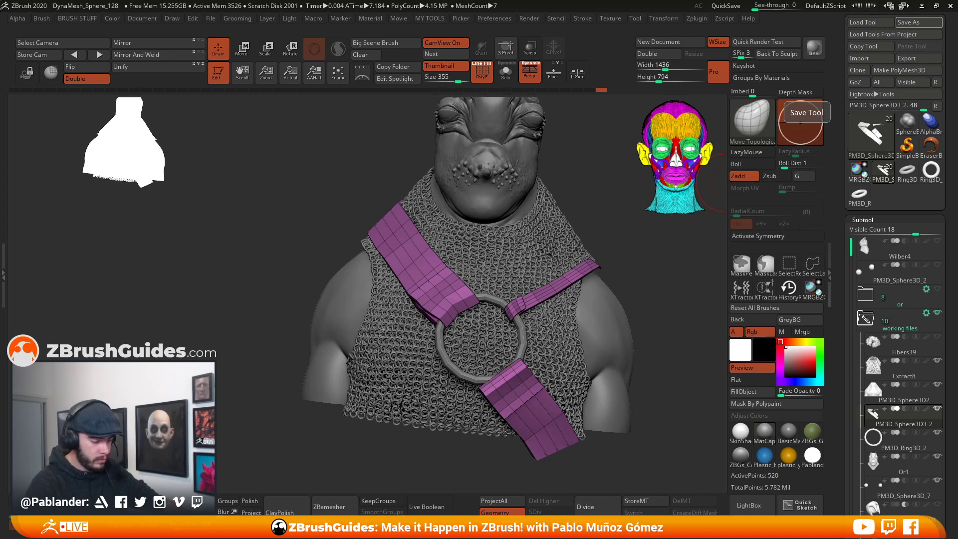
- Restart ZBrush without saving the project, and dismiss the home page and LightBox
click(951, 6)
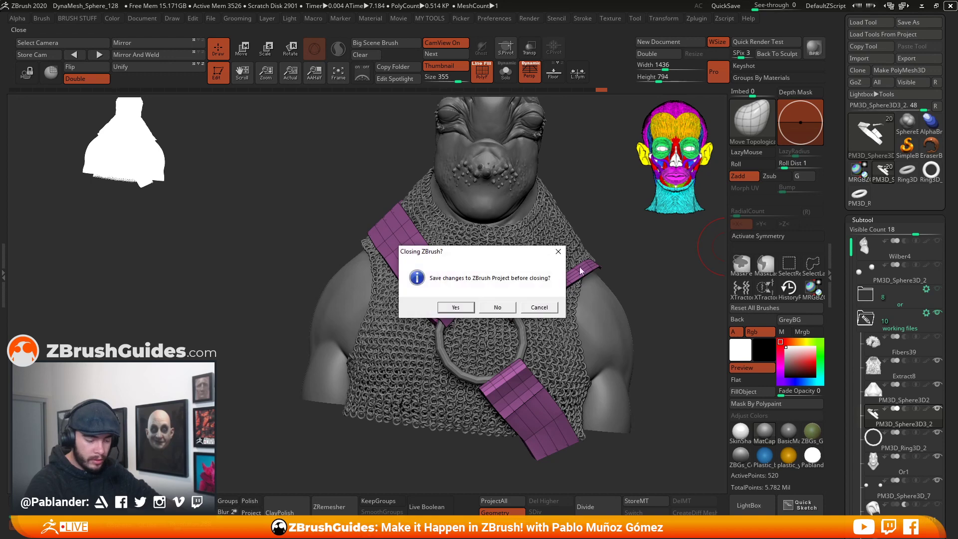
click(508, 309)
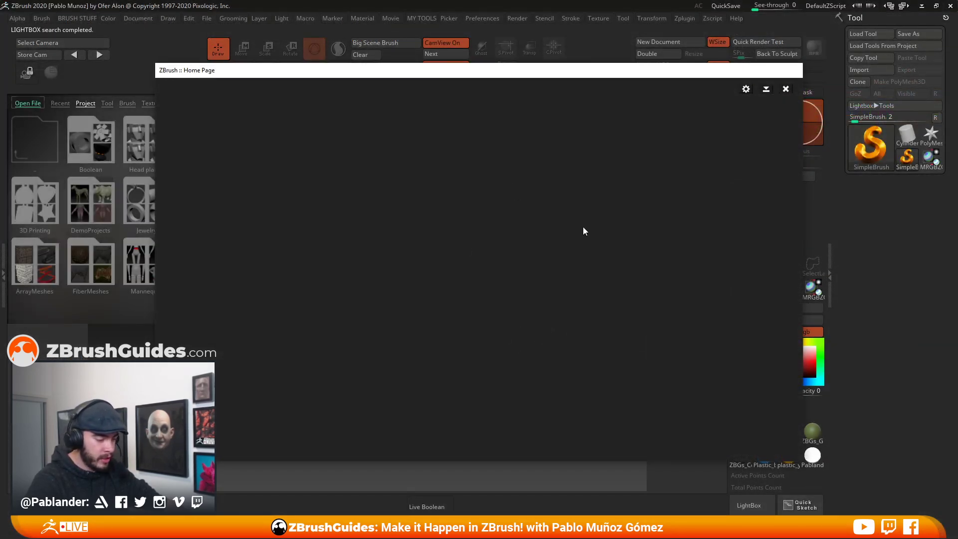
click(786, 89)
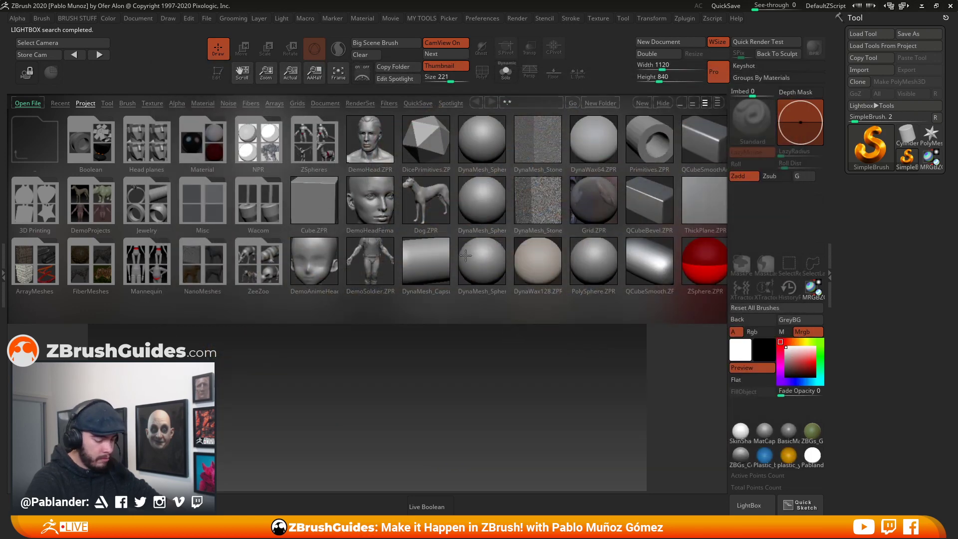
click(747, 505)
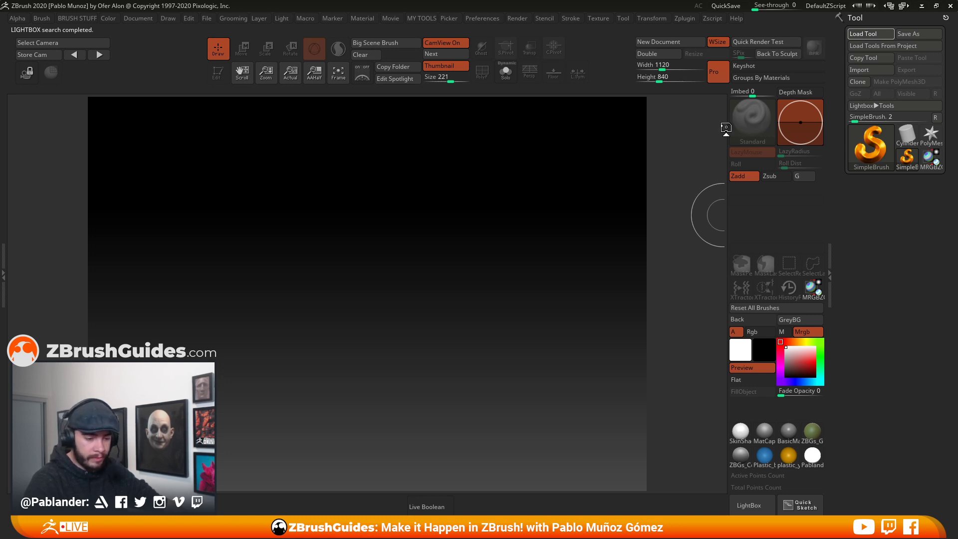
- Create a new document with the GreyBG background and place the loaded character bust in it with the grey MatCap material
click(672, 42)
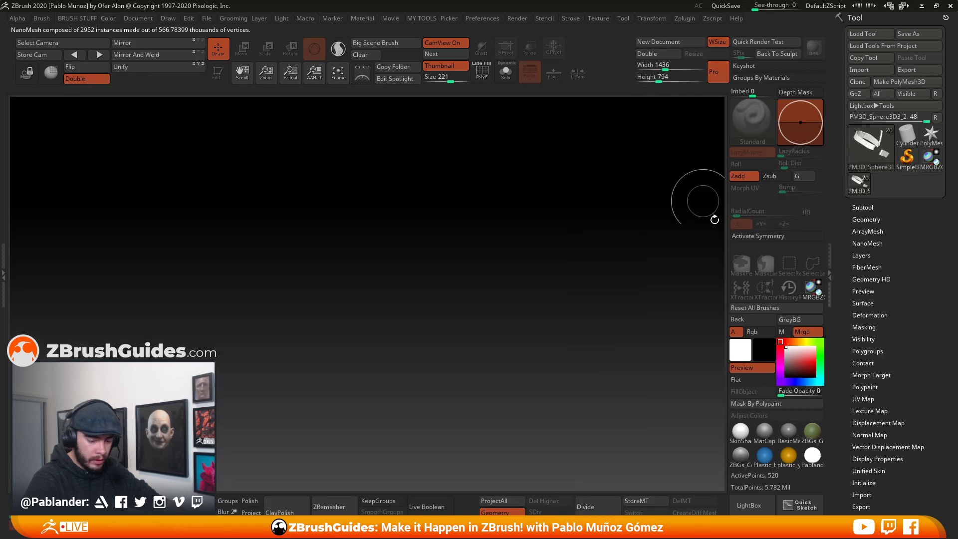
click(790, 319)
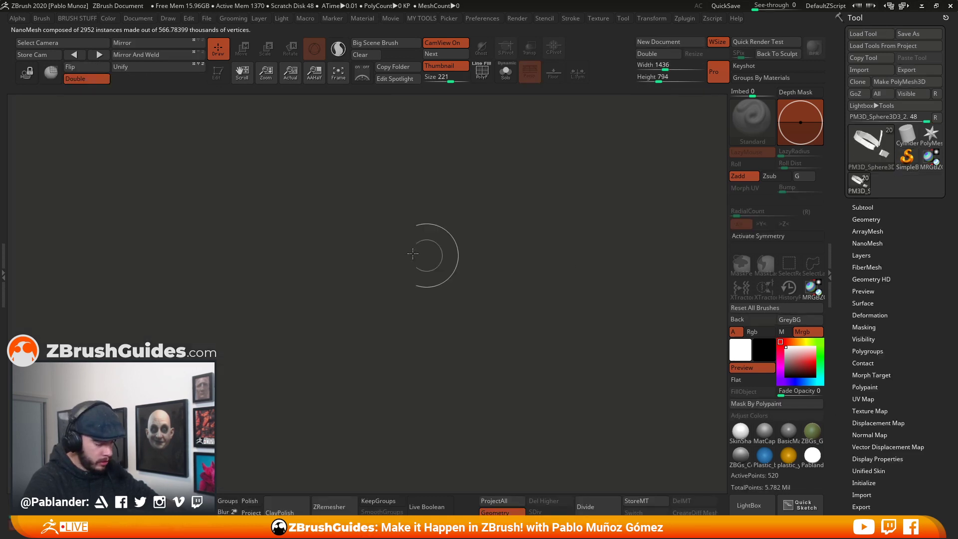
mouse_move(414, 281)
mouse_down()
mouse_move(380, 331)
mouse_move(407, 299)
mouse_up()
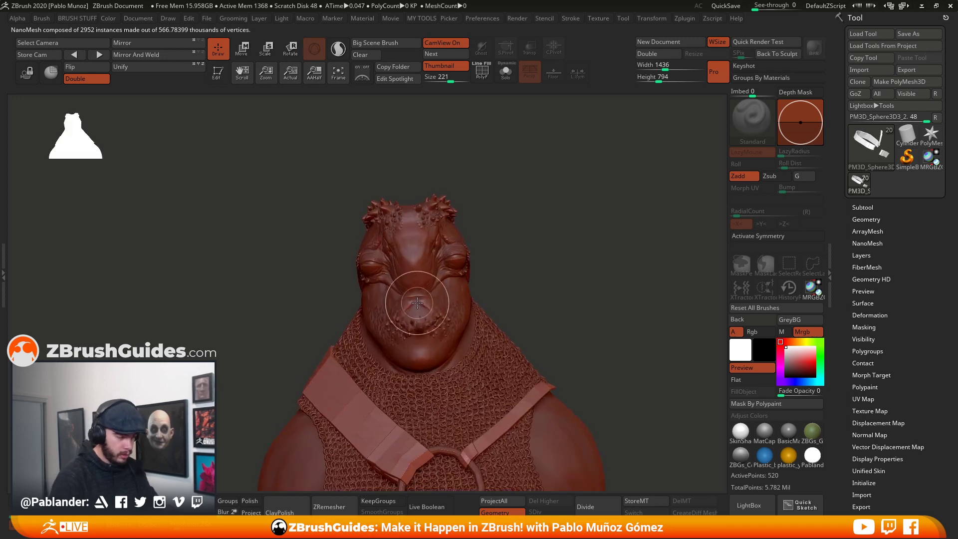
click(765, 432)
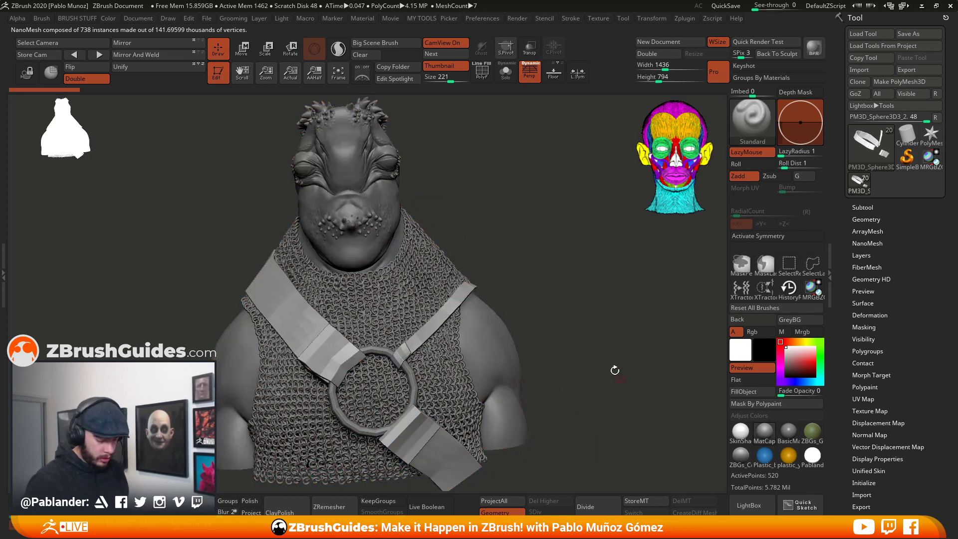
- Turn on the PolyF wireframe display and choose the Move Topological brush for the straps
shift+drag(622, 380, 608, 359)
mouse_move(564, 303)
alt+mouse_down()
mouse_move(582, 294)
mouse_move(577, 310)
mouse_move(579, 303)
alt+mouse_up()
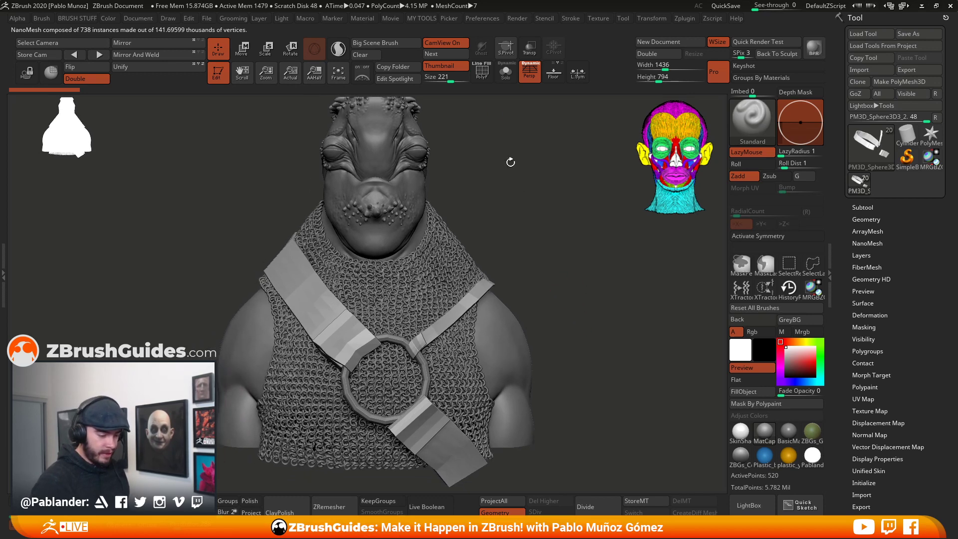
click(482, 71)
key(c)
key(b)
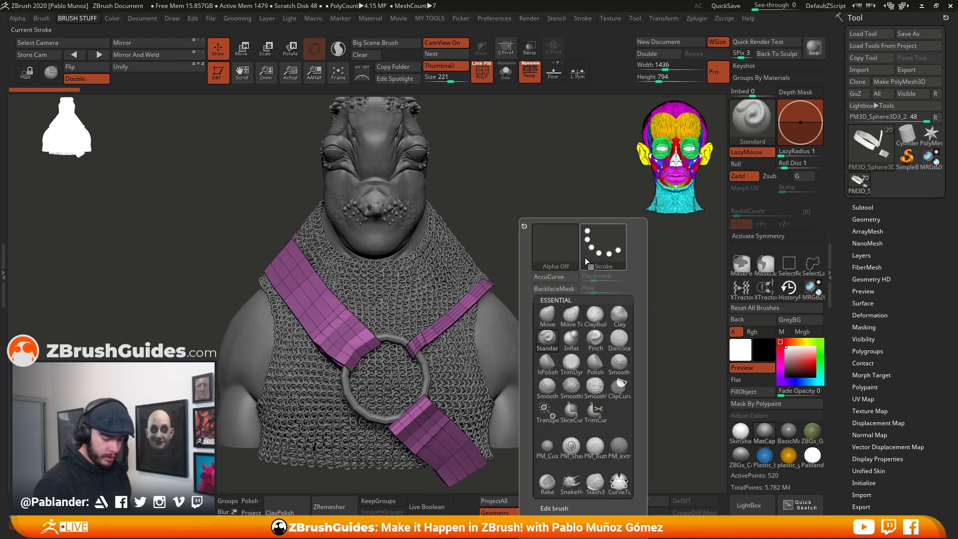
click(571, 315)
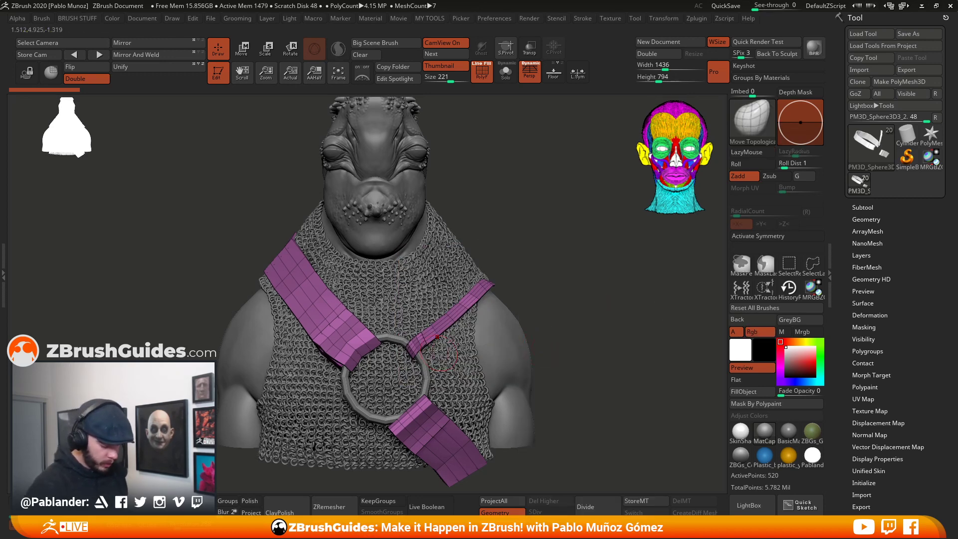
- Pull the ring end of the narrow shoulder strap into place over the chest ring
drag(408, 348, 421, 340)
mouse_move(532, 280)
mouse_down()
mouse_move(556, 320)
mouse_move(543, 322)
mouse_move(537, 305)
mouse_up()
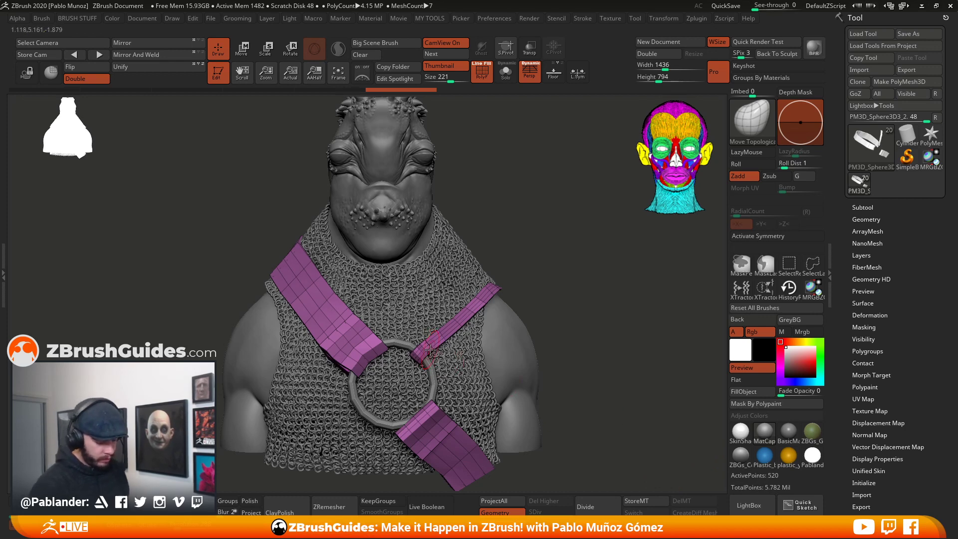
drag(418, 354, 413, 356)
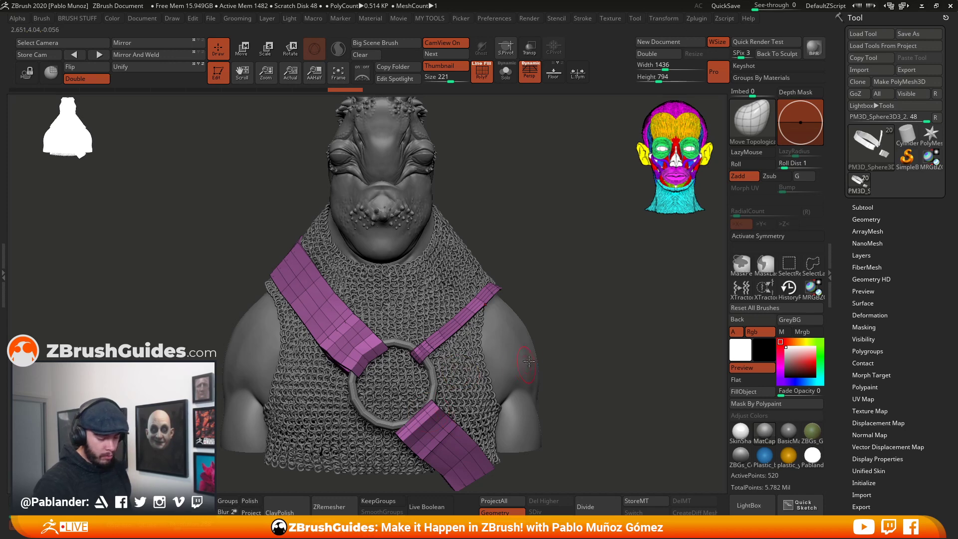
- Reshape the upper end of the lower wide strap so it gathers around the chest ring
drag(569, 302, 559, 290)
key(space)
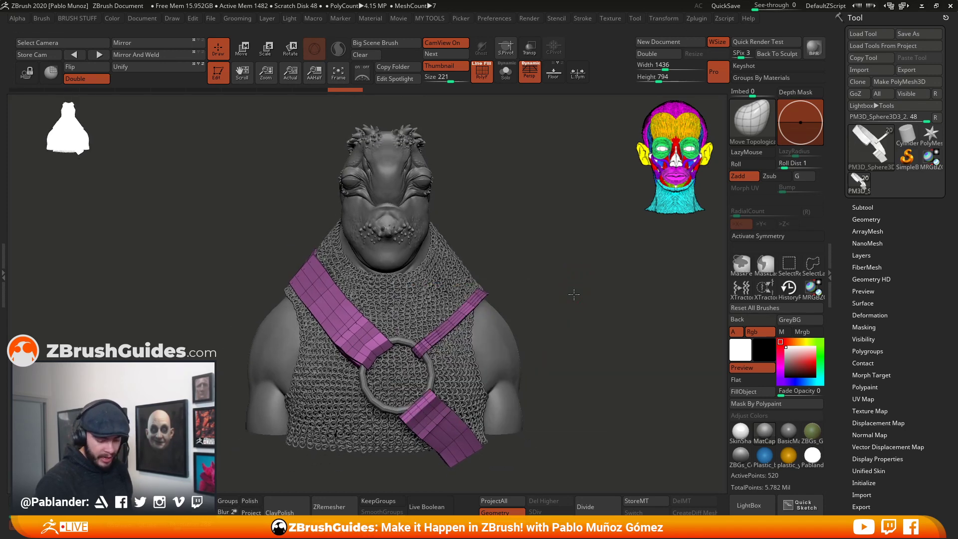
mouse_move(402, 416)
mouse_down()
mouse_move(422, 380)
mouse_move(430, 390)
mouse_move(418, 427)
mouse_move(430, 427)
mouse_move(426, 436)
mouse_move(448, 453)
mouse_move(480, 443)
mouse_move(450, 456)
mouse_up()
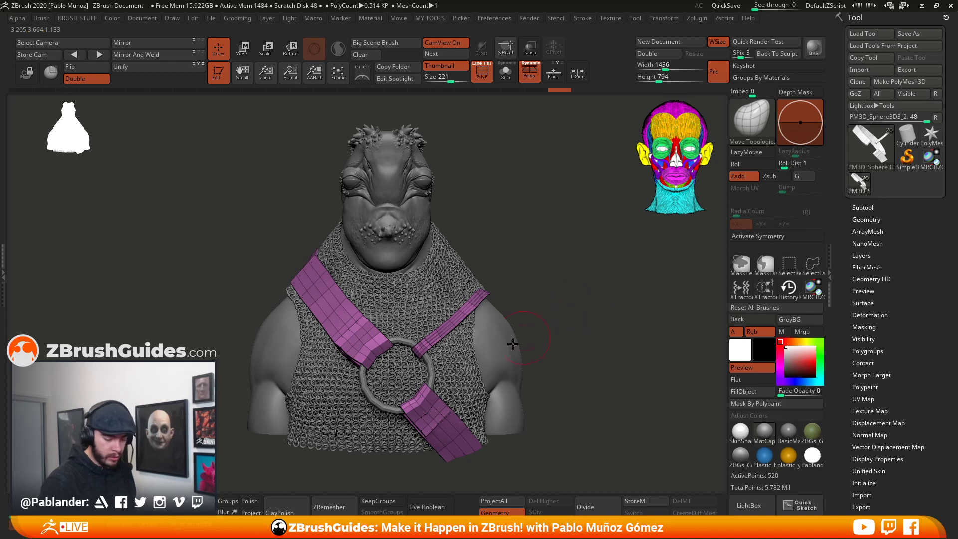
drag(423, 389, 429, 382)
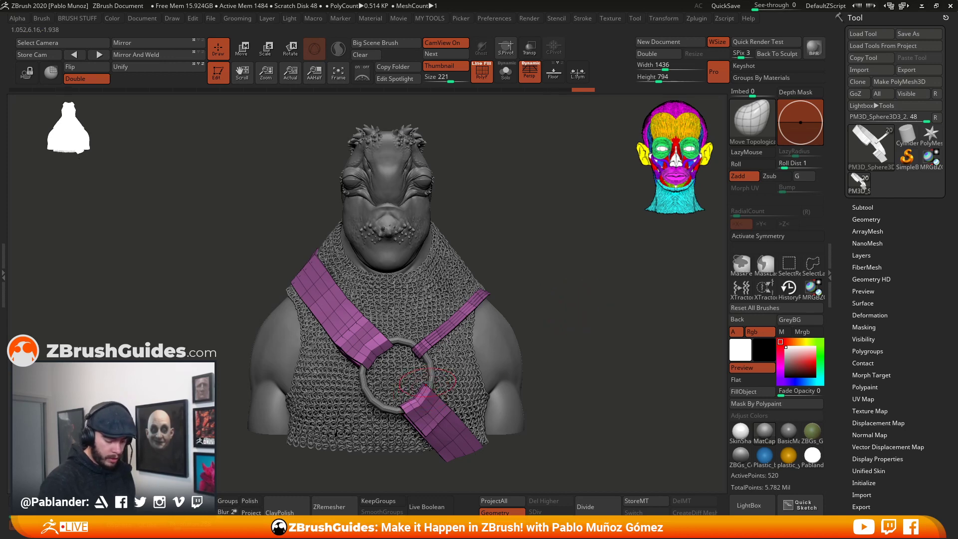
key(space)
drag(569, 309, 563, 310)
mouse_move(430, 390)
mouse_down()
mouse_move(406, 402)
mouse_move(431, 389)
mouse_move(423, 403)
mouse_move(412, 400)
mouse_up()
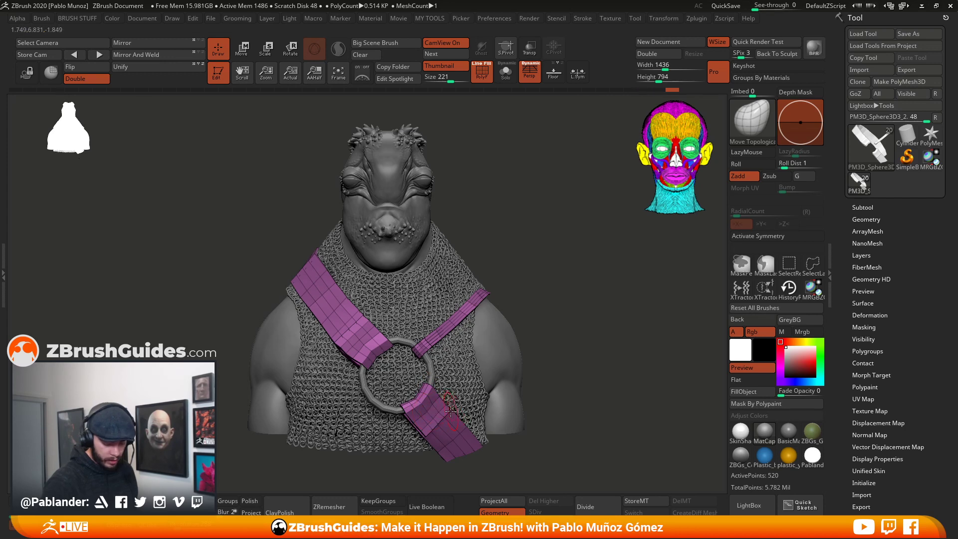
- Isolate the straps with Solo and adjust their folded ring ends from the side with the Move Topological brush
mouse_move(569, 327)
mouse_down()
mouse_move(587, 304)
mouse_move(576, 312)
mouse_up()
click(505, 72)
drag(502, 161, 532, 308)
key(space)
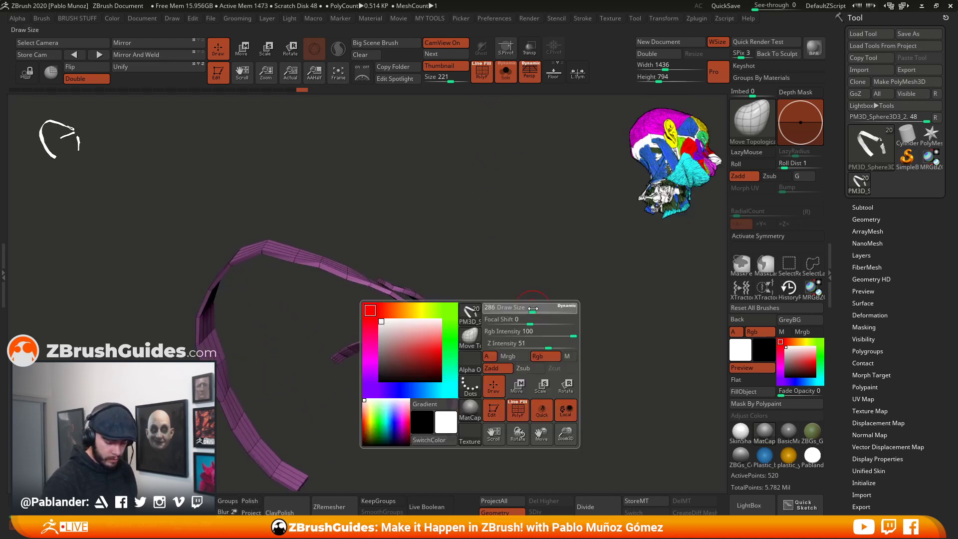
drag(410, 298, 404, 296)
drag(493, 268, 507, 248)
key(space)
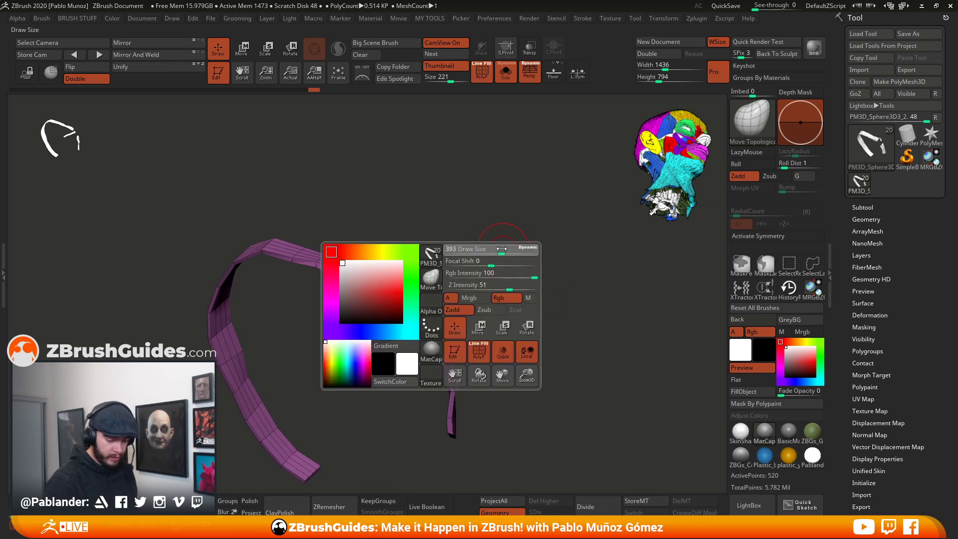
mouse_move(397, 288)
mouse_down()
mouse_move(383, 289)
mouse_move(401, 288)
mouse_up()
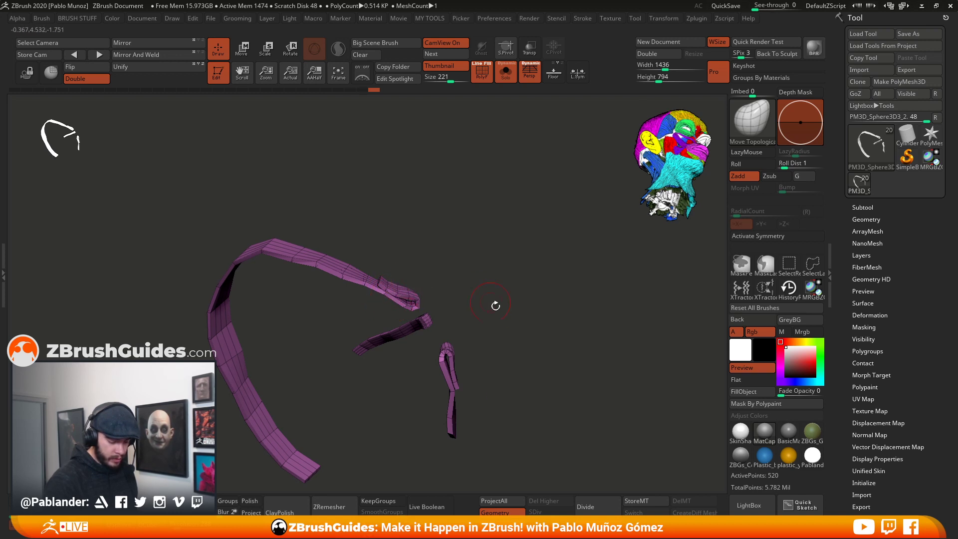
mouse_move(456, 373)
mouse_down()
mouse_move(483, 370)
mouse_move(458, 356)
mouse_up()
drag(483, 321, 484, 313)
- Return to the front view and turn off Solo to show the whole bust with the straps
drag(509, 270, 597, 283)
alt+drag(606, 329, 579, 300)
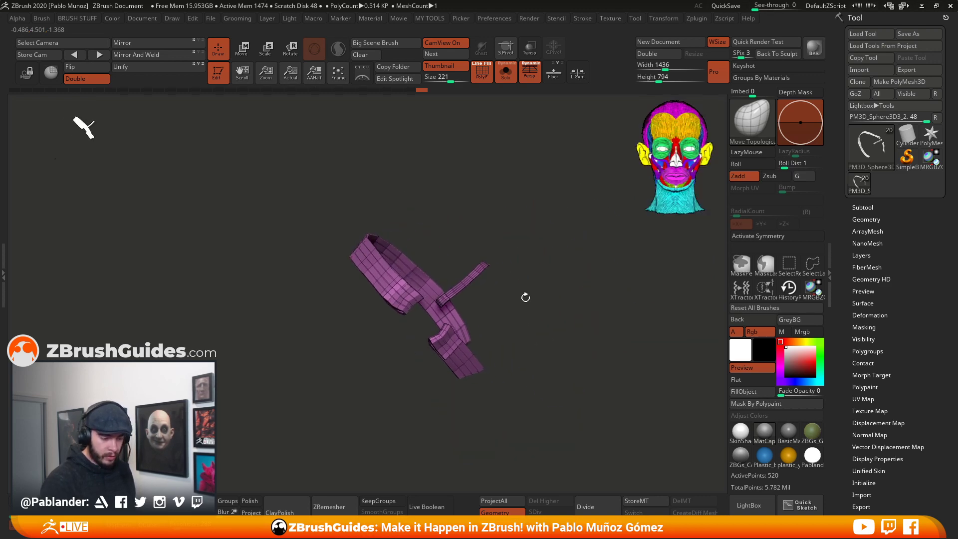
click(505, 72)
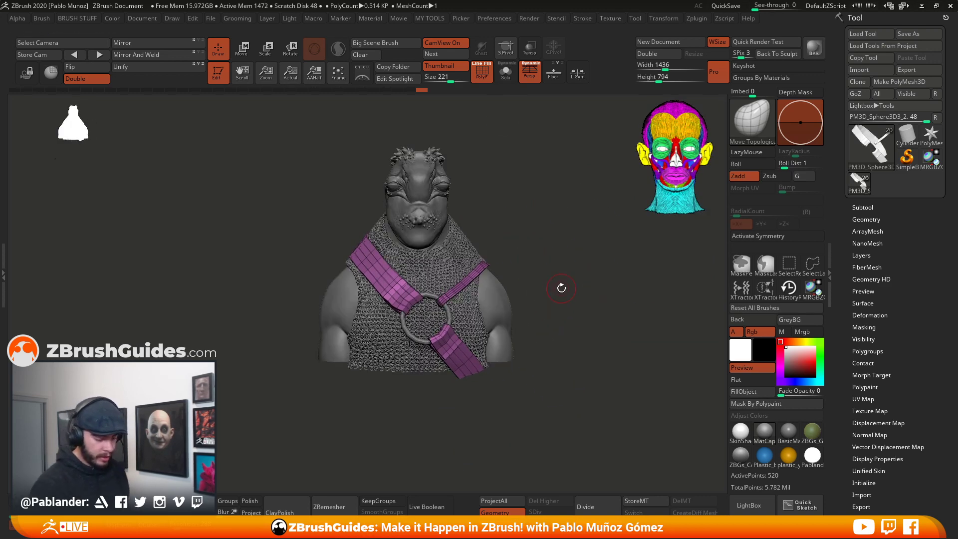
key(space)
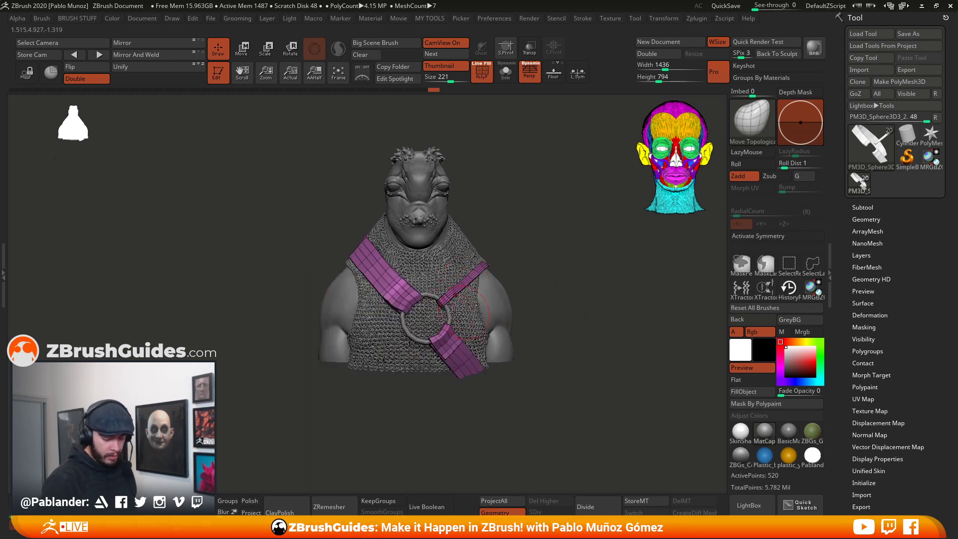
- Choose the IMM Clothing Hardware brush and select its Snap Assy mesh
scroll(574, 305, up, 3)
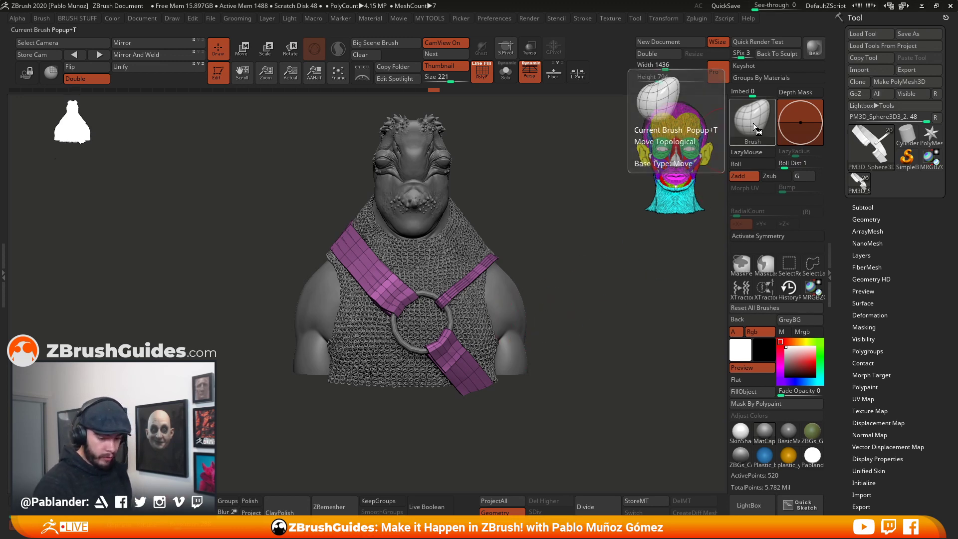
key(b)
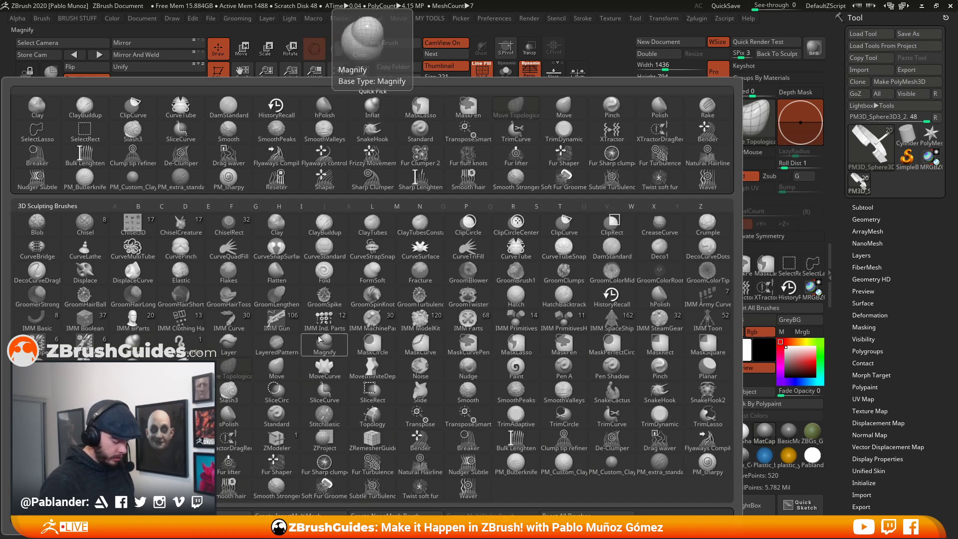
click(181, 325)
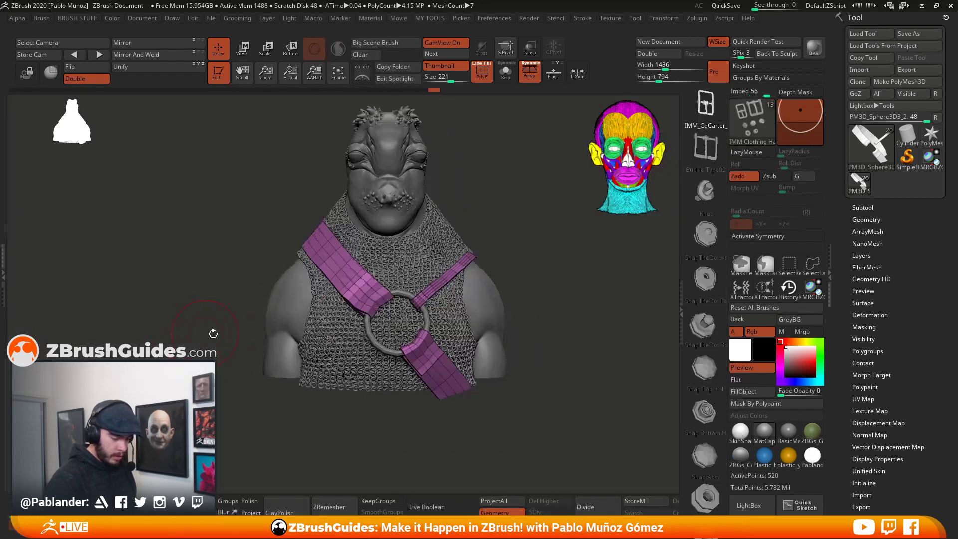
scroll(708, 289, down, 4)
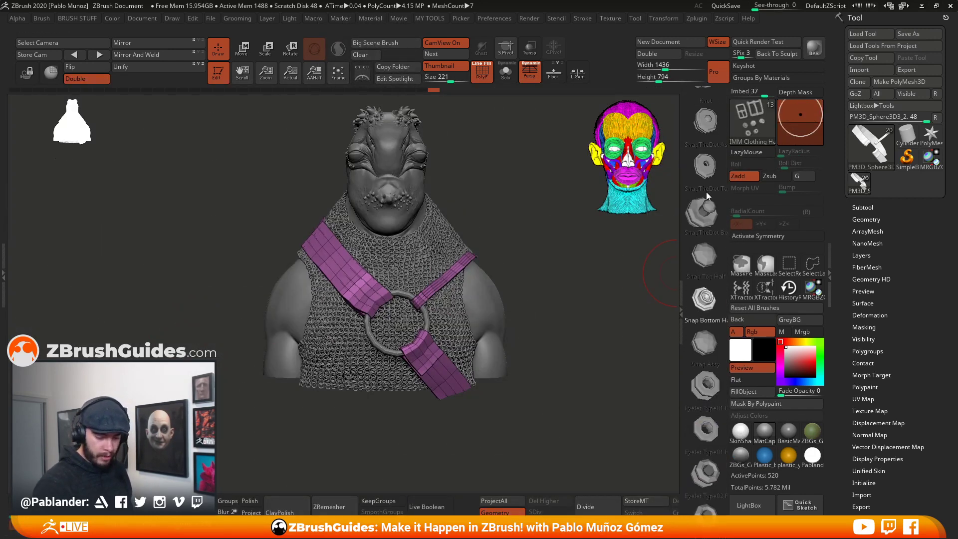
scroll(712, 220, down, 1)
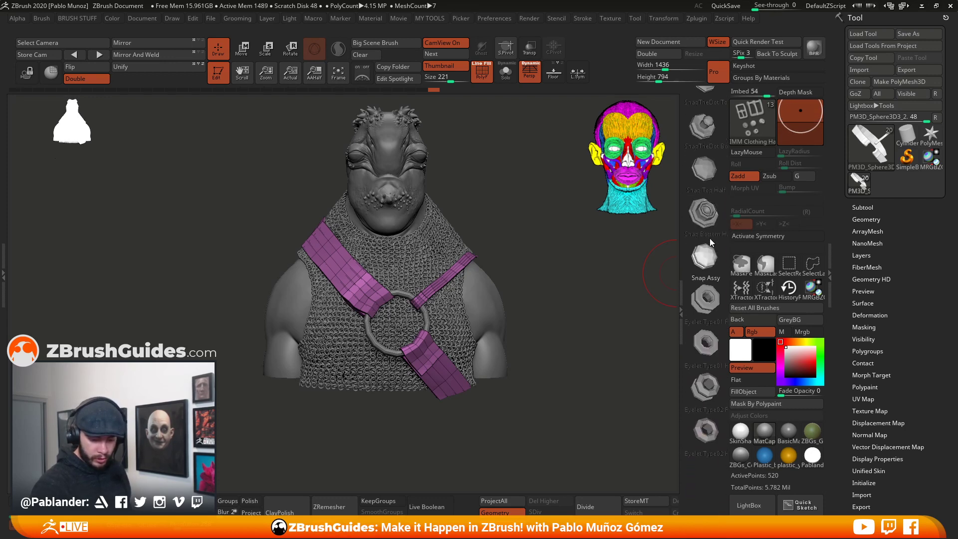
scroll(711, 243, down, 1)
scroll(706, 356, up, 5)
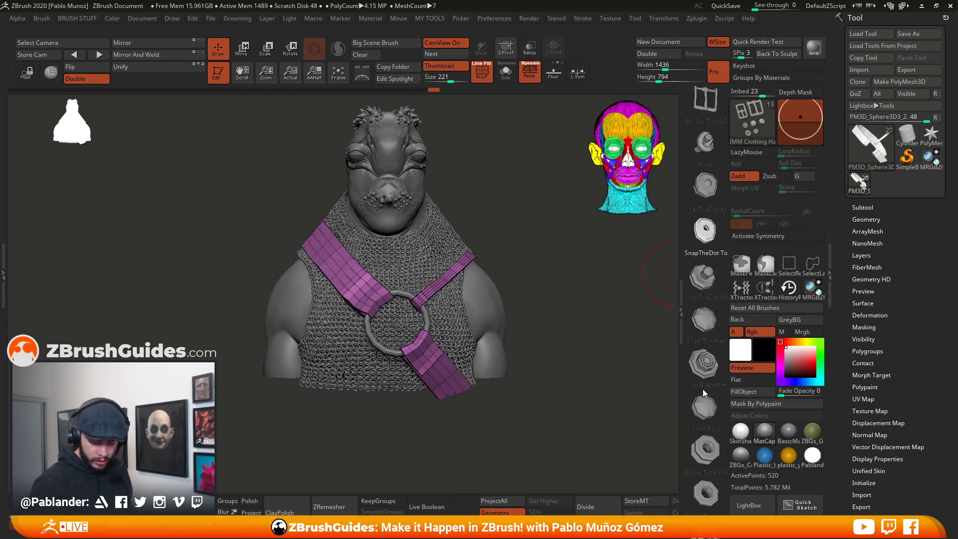
scroll(705, 394, down, 3)
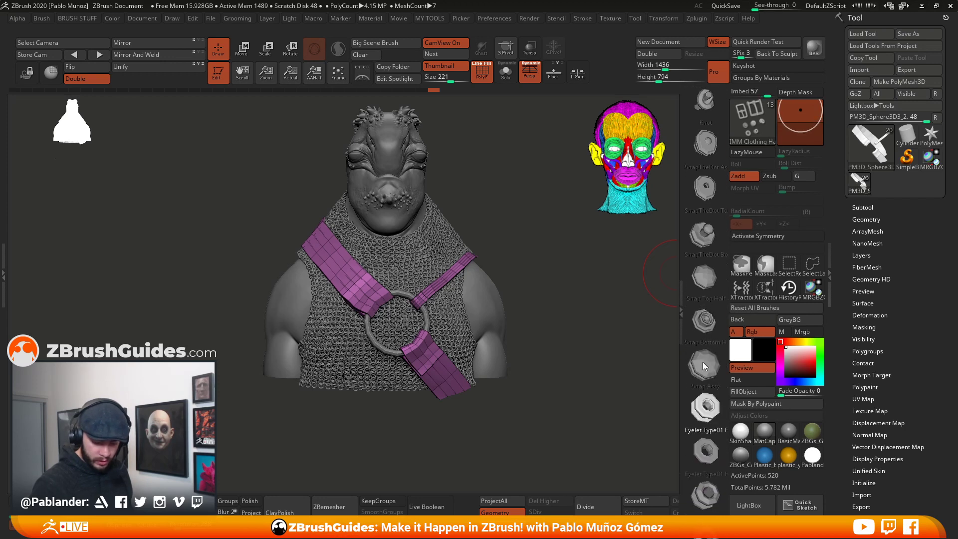
click(702, 361)
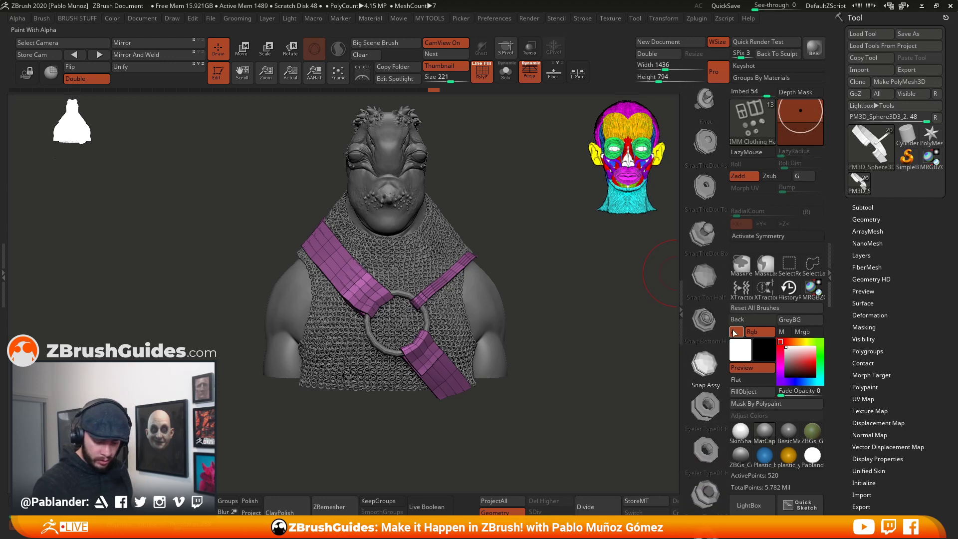
- Try inserting a snap on the ring end of the upper wide strap to check its embed depth
click(369, 295)
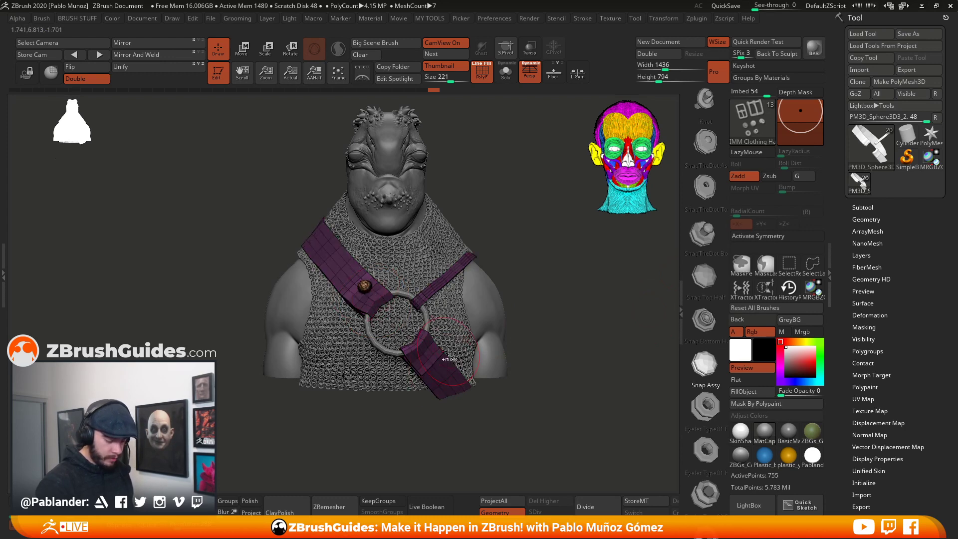
key(ctrl+z)
key(space)
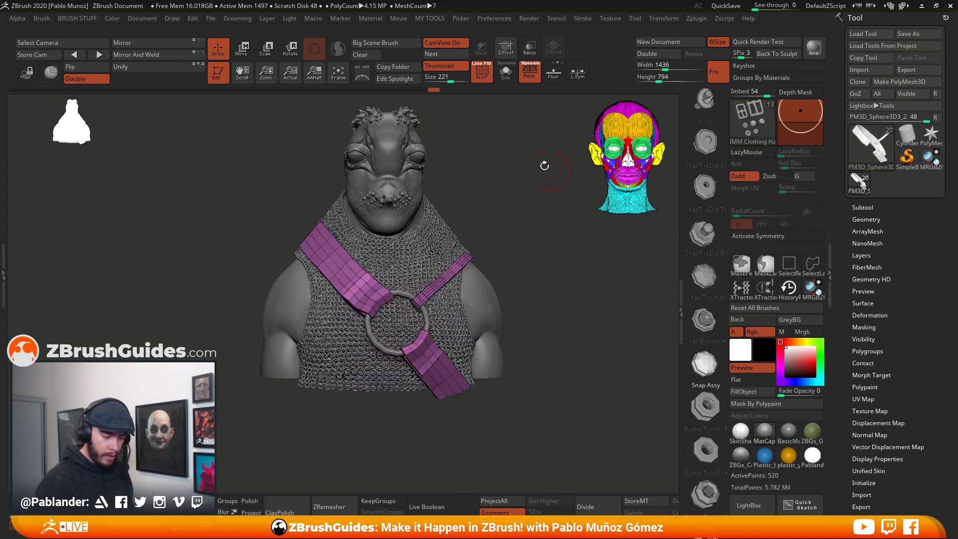
key(ctrl+shift+z)
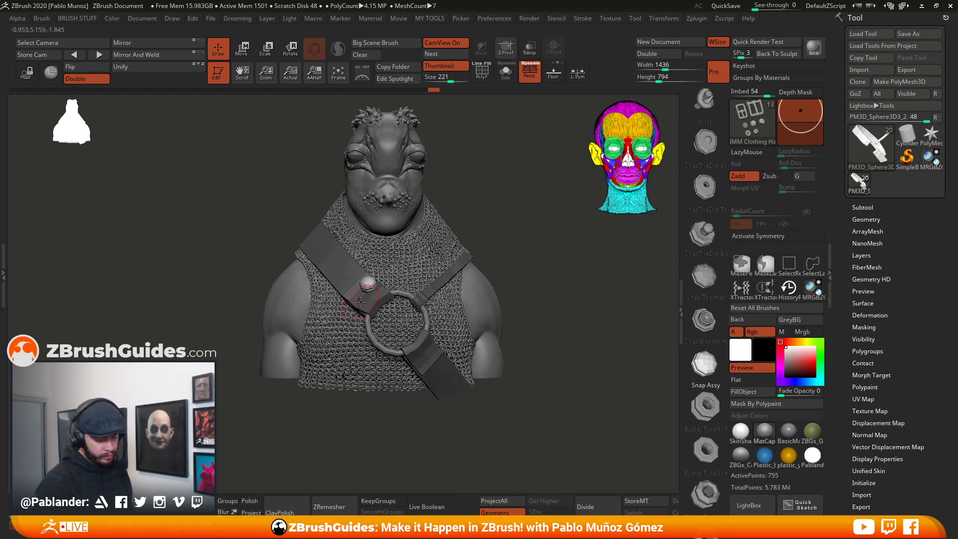
key(ctrl+z)
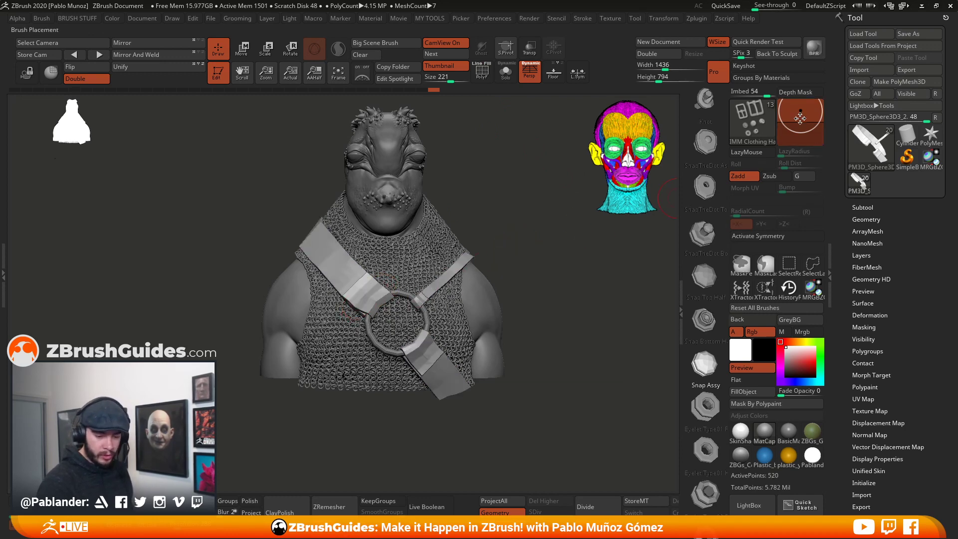
- Set the insert brush's Imbed depth to 10 and test the snap on the upper wide strap
key(ctrl+shift+z)
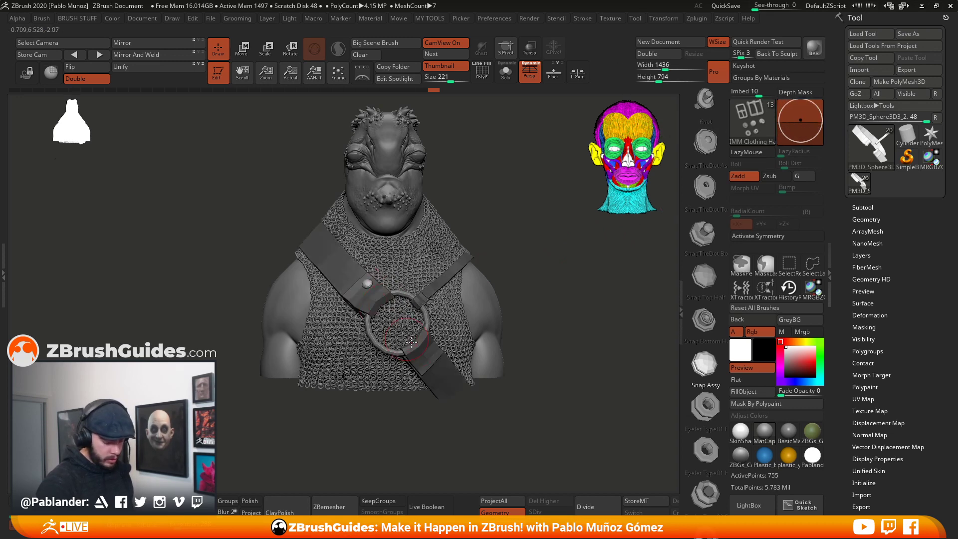
key(ctrl+z)
key(space)
alt+drag(527, 253, 533, 269)
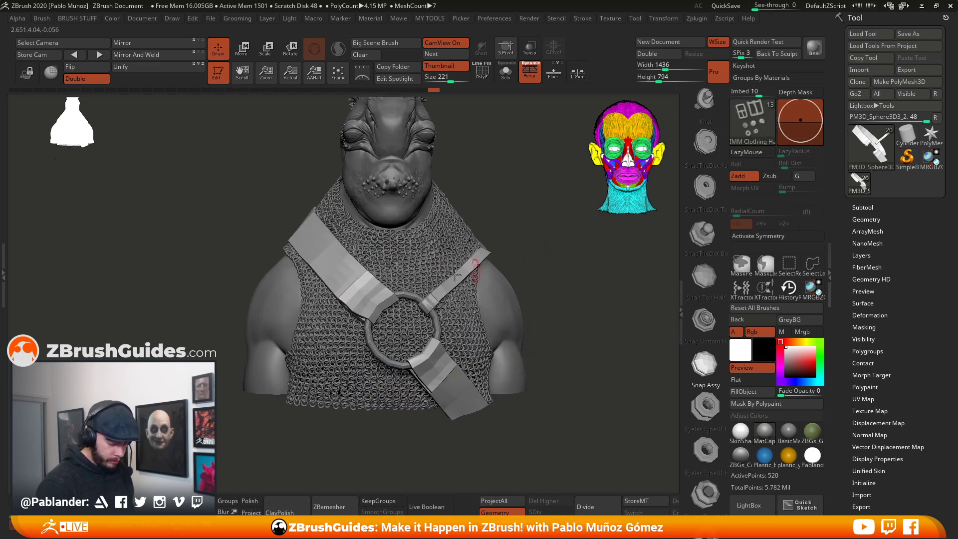
click(369, 285)
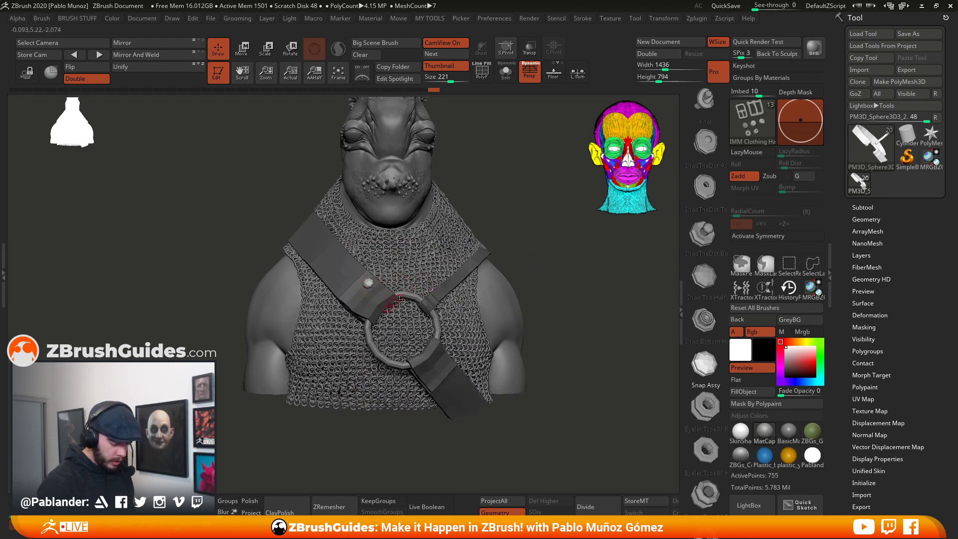
key(ctrl+z)
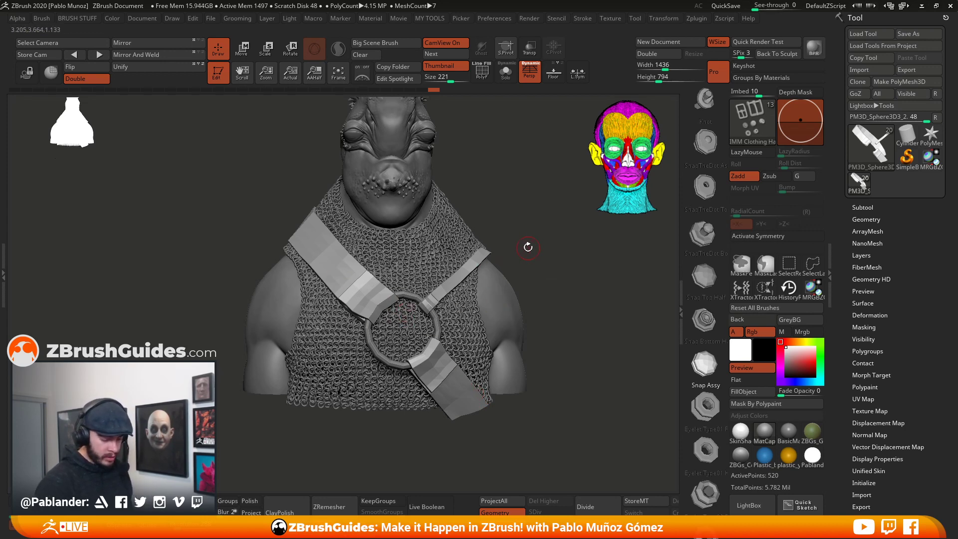
- Insert two small snaps side by side across the ring end of the upper wide strap
key(space)
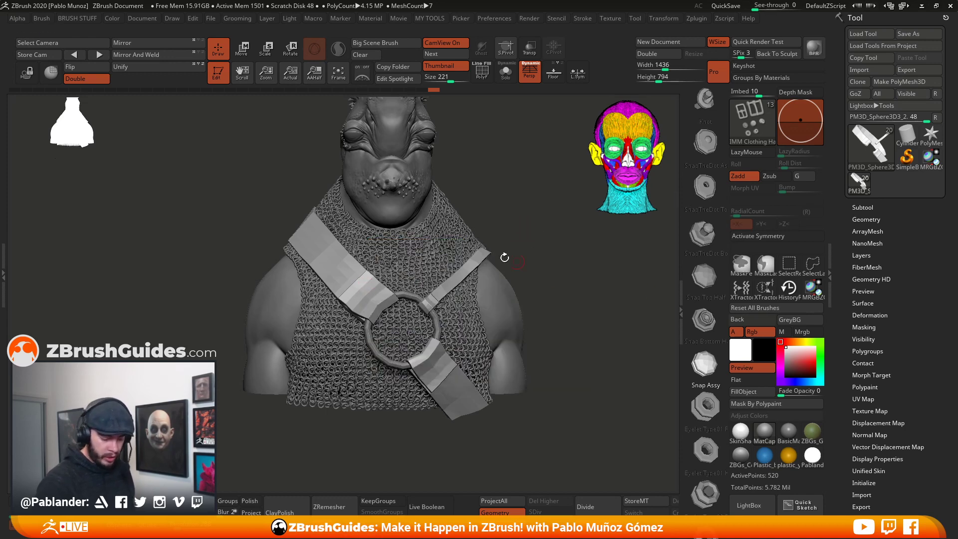
key(space)
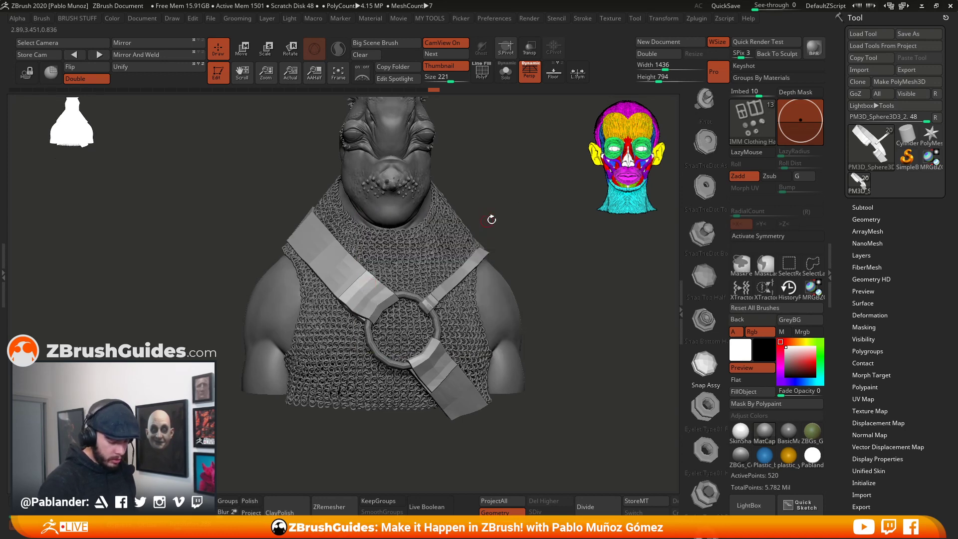
key(space)
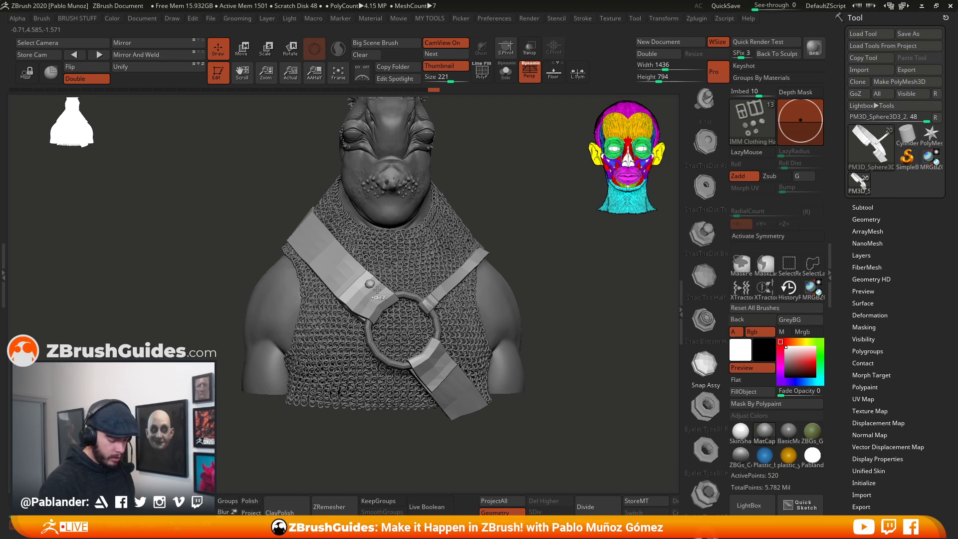
drag(375, 289, 375, 290)
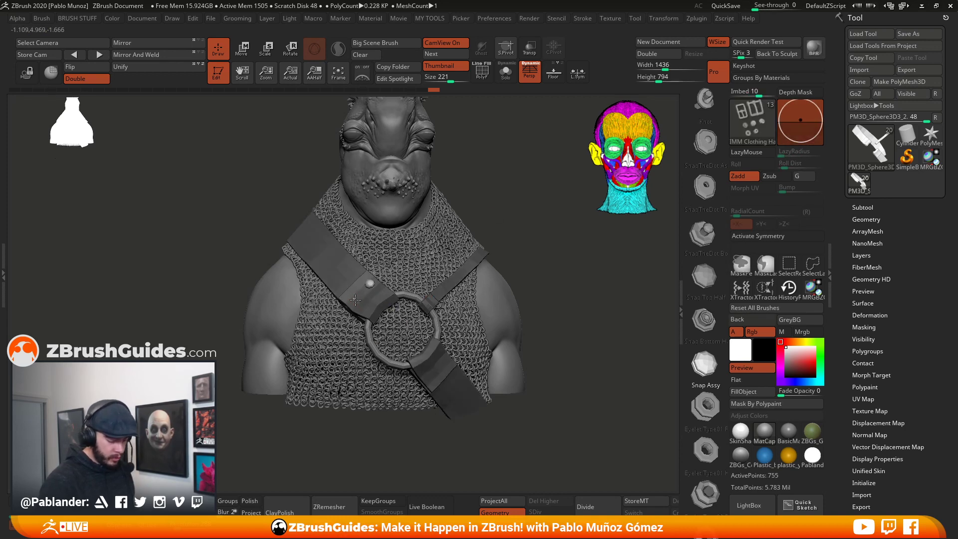
drag(359, 305, 359, 305)
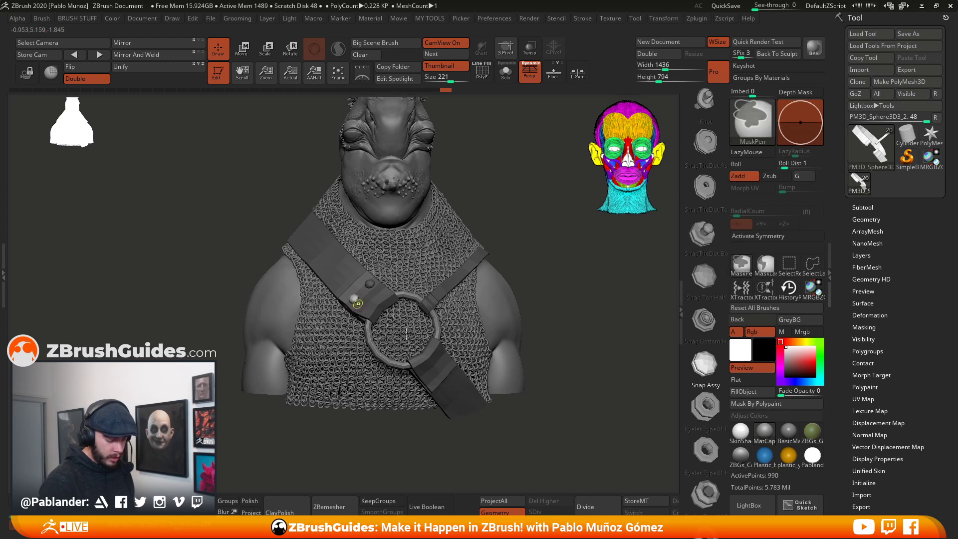
- Insert two snaps on the lower wide strap's ring end and one on the narrow strap's ring end, then clear the mask
drag(563, 308, 540, 305)
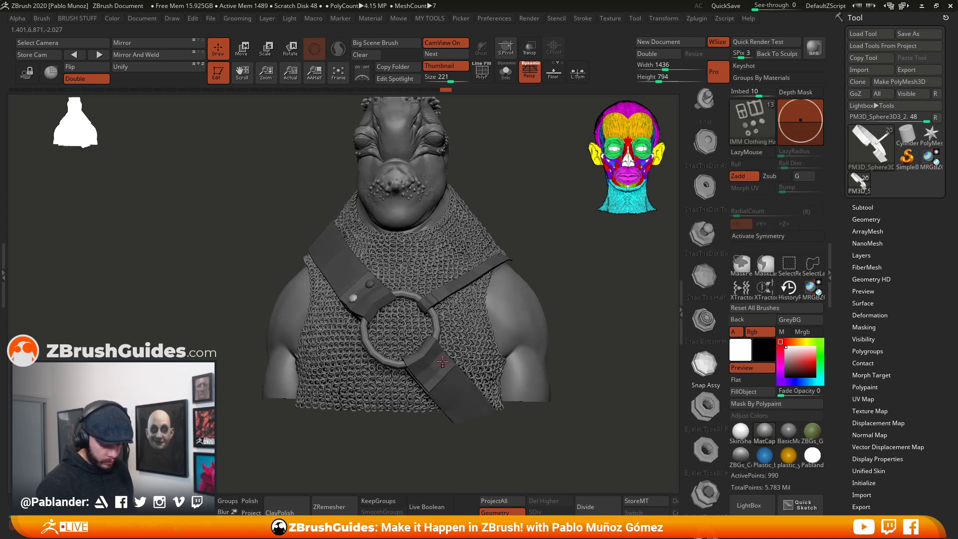
ctrl+drag(445, 367, 432, 381)
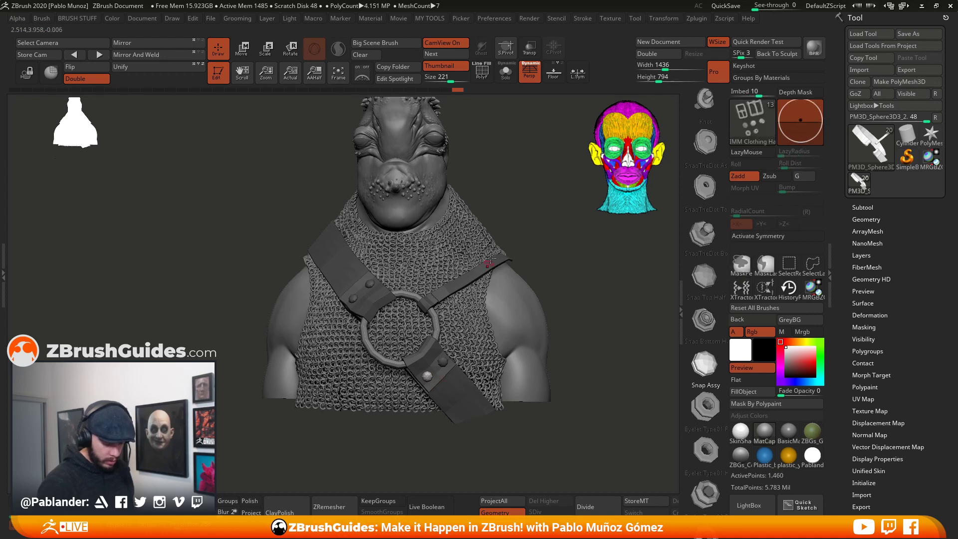
drag(522, 237, 502, 258)
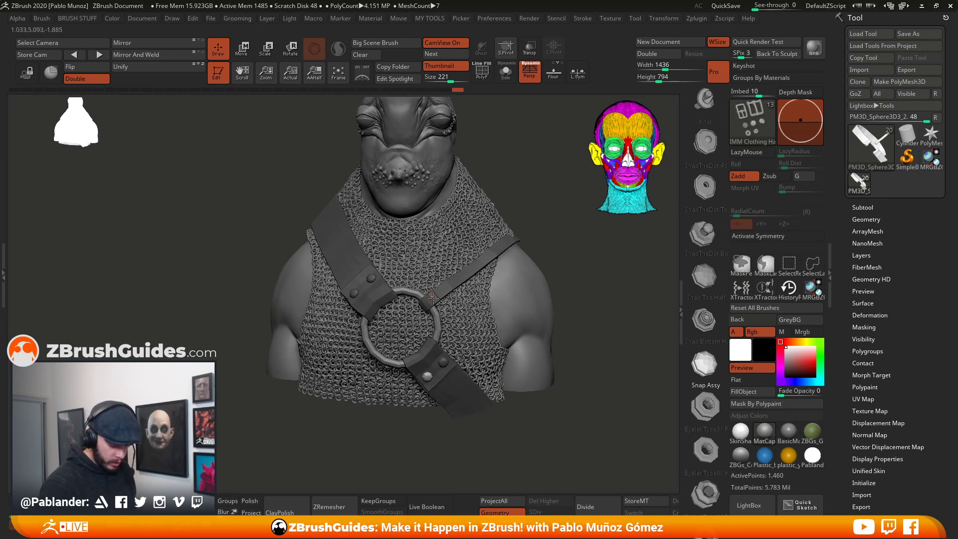
ctrl+drag(432, 298, 433, 297)
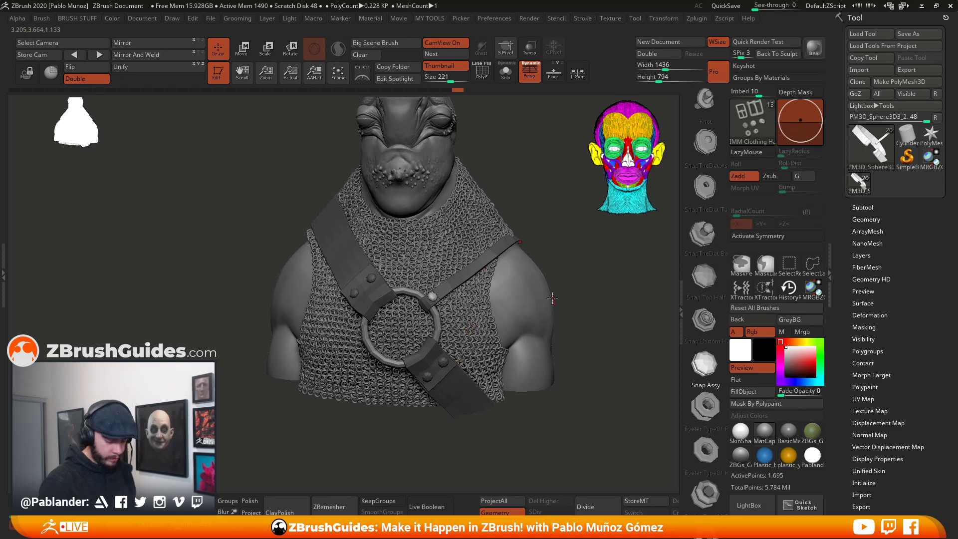
ctrl+drag(566, 277, 545, 240)
key(shift+f)
drag(551, 275, 549, 294)
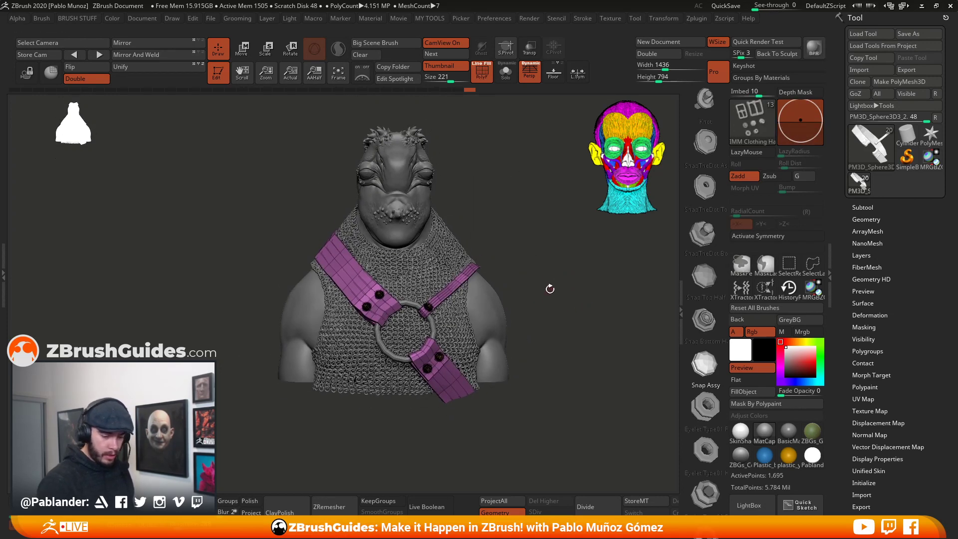
- Switch to the Move Topological brush, show only the straps, and split the hidden snaps into their own subtool
key(b)
key(m)
key(t)
key(space)
key(ctrl+shift)
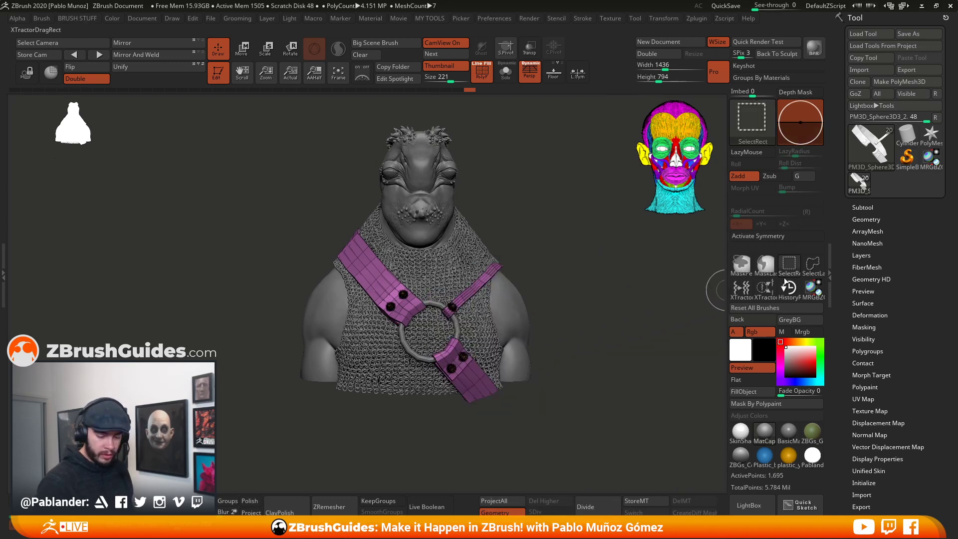
ctrl+shift+click(478, 289)
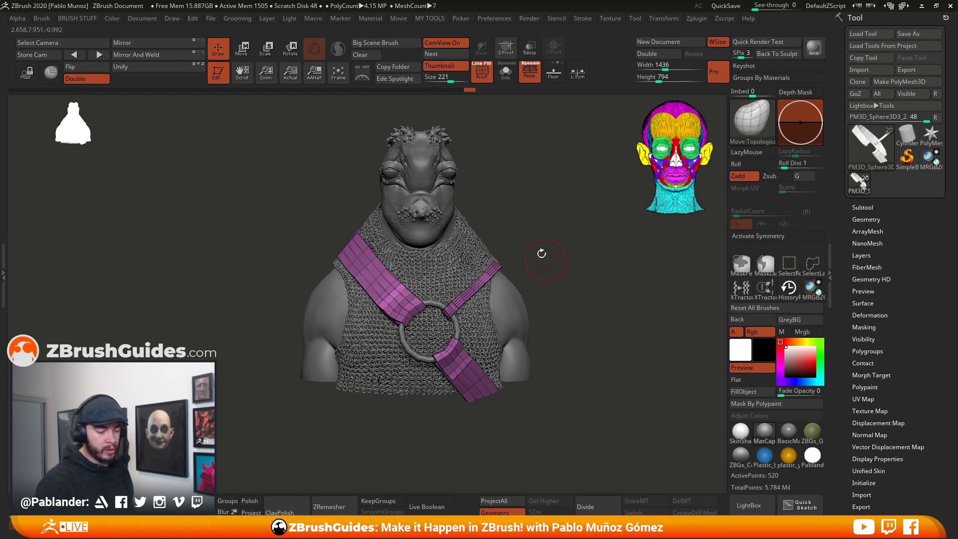
key(alt+1)
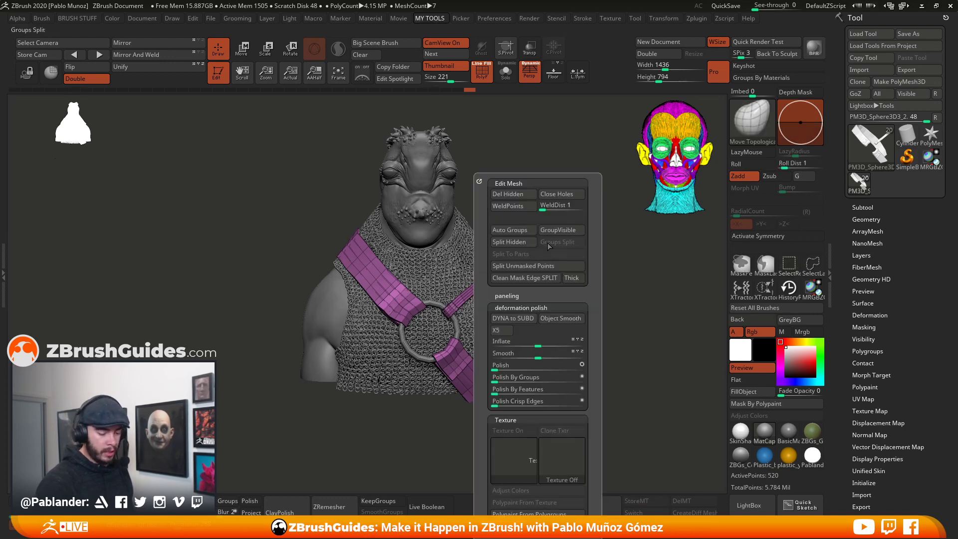
click(511, 242)
drag(589, 288, 581, 288)
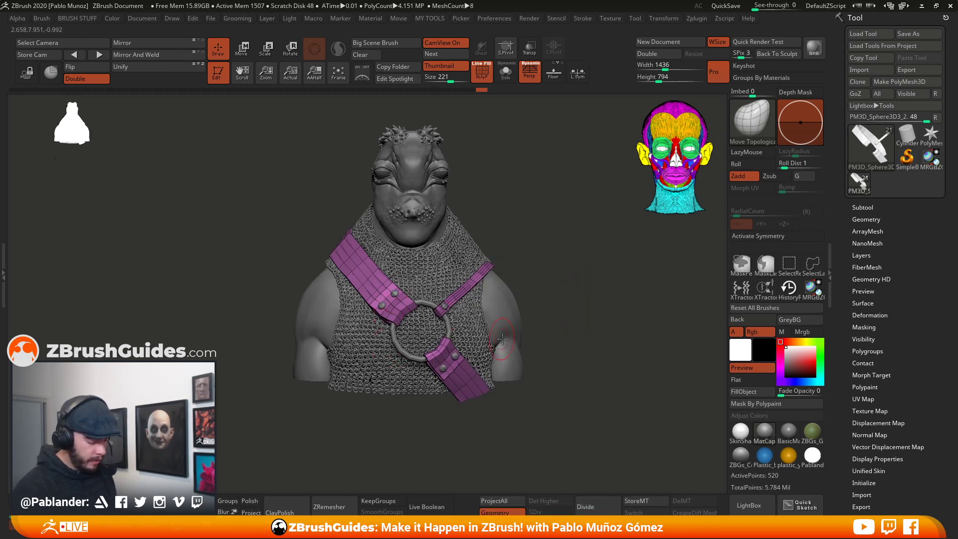
drag(560, 279, 551, 284)
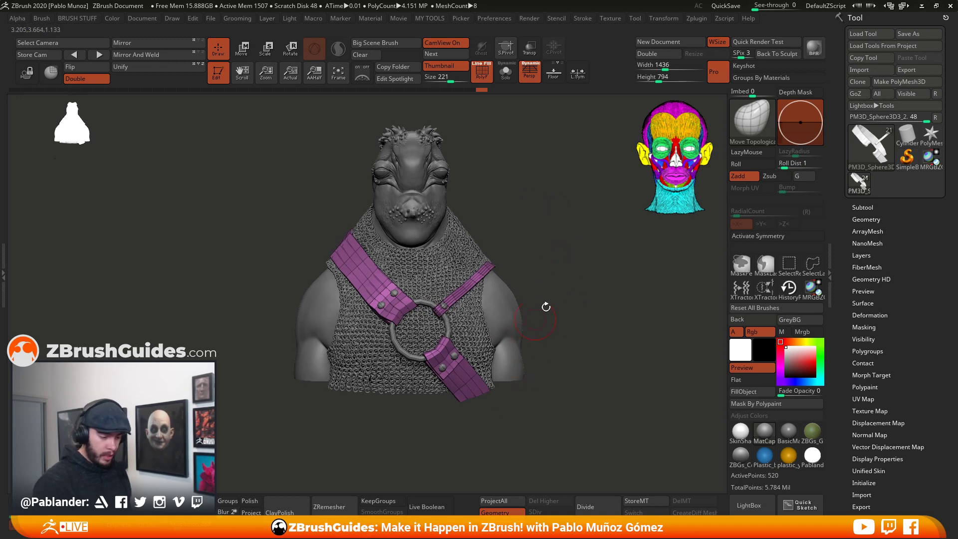
- Isolate the straps with Solo and turn on Dynamic Subdivision with a higher smooth subdivision level
click(506, 73)
alt+drag(549, 202, 557, 270)
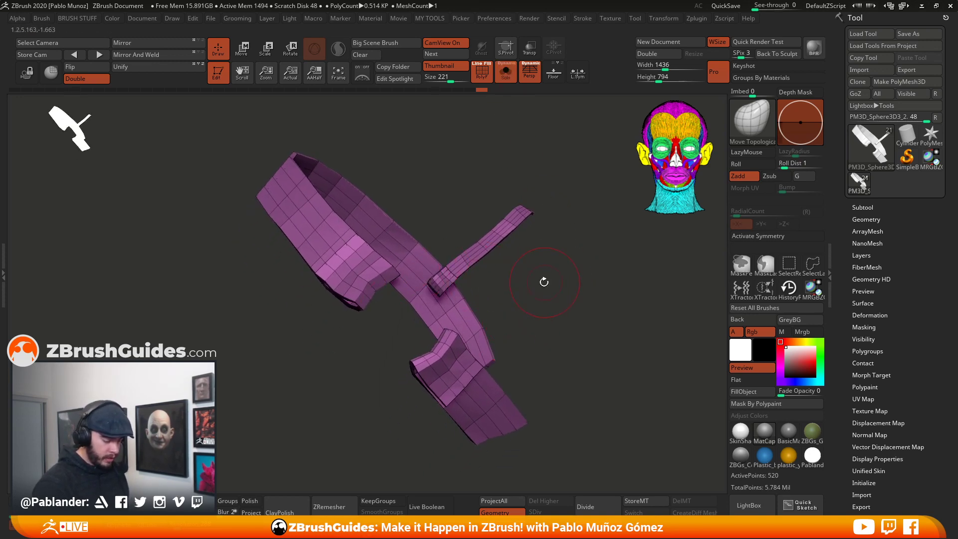
key(d)
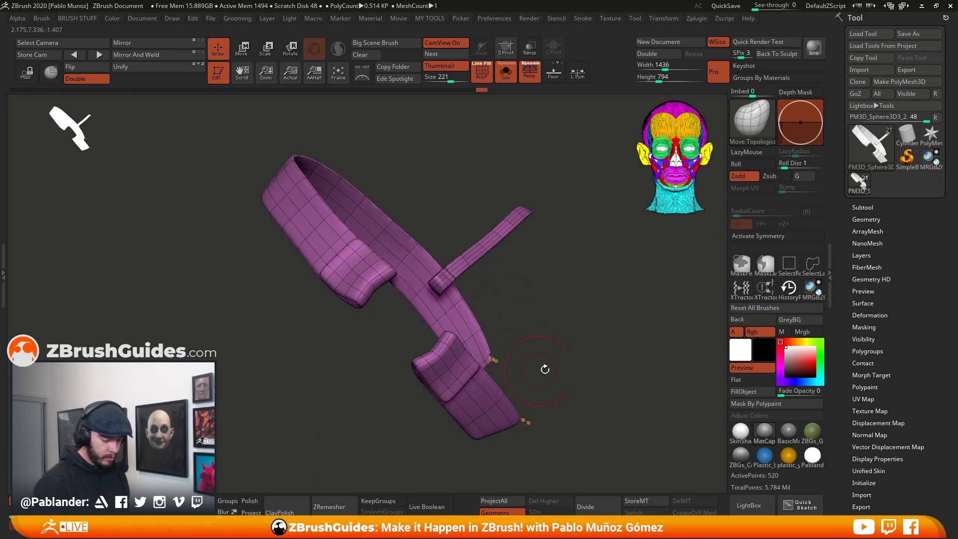
key(shift+f)
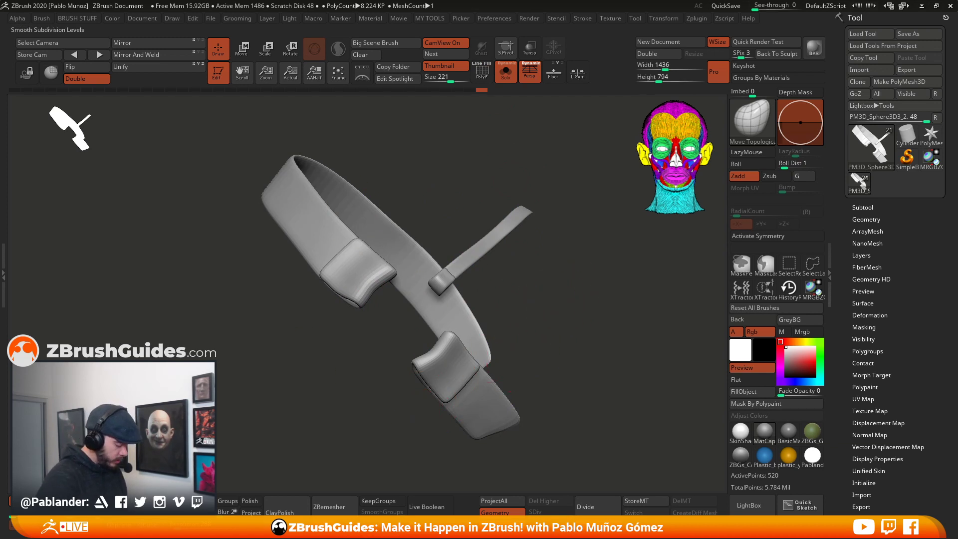
key(ctrl+d)
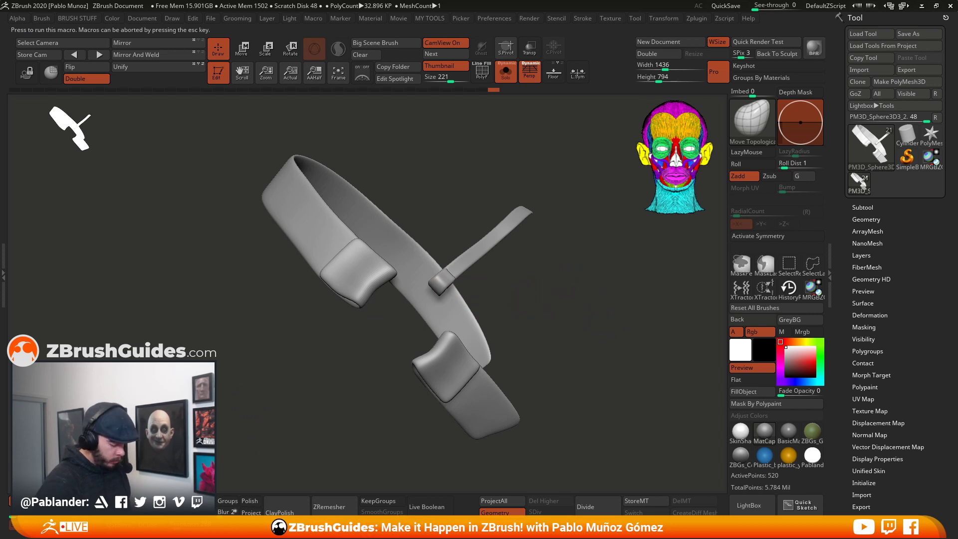
- Insert edge loops along both long edges of the lower wide strap with the ZModeler brush to tighten its borders
key(b)
key(z)
key(m)
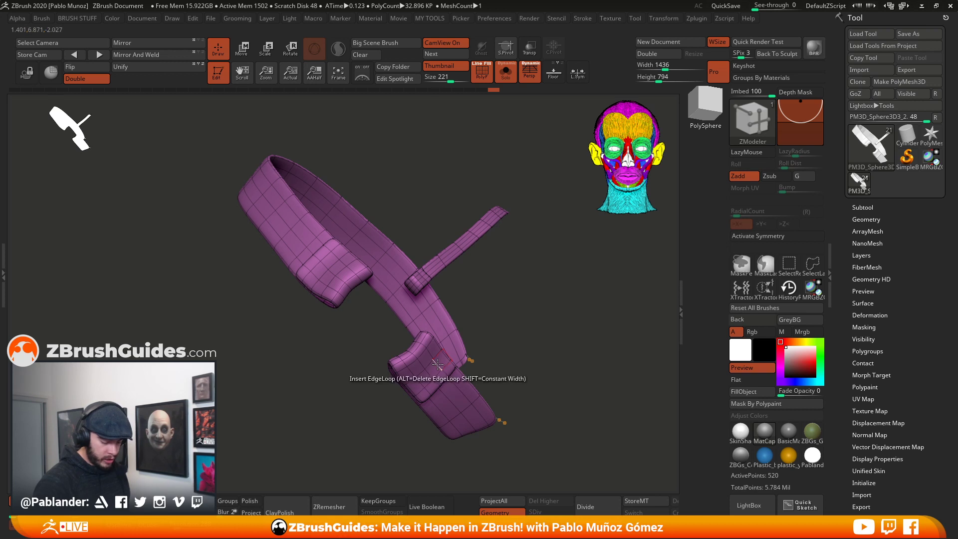
key(space)
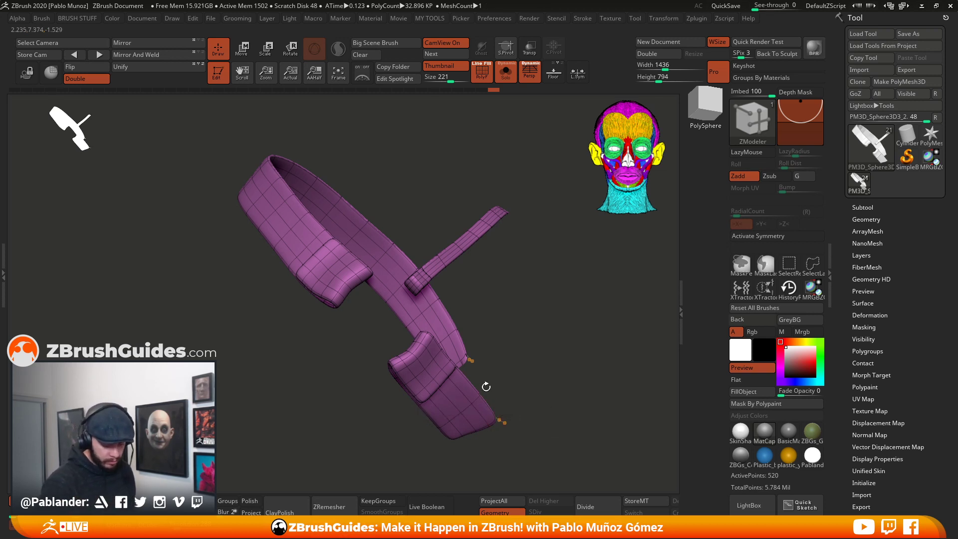
drag(535, 299, 462, 399)
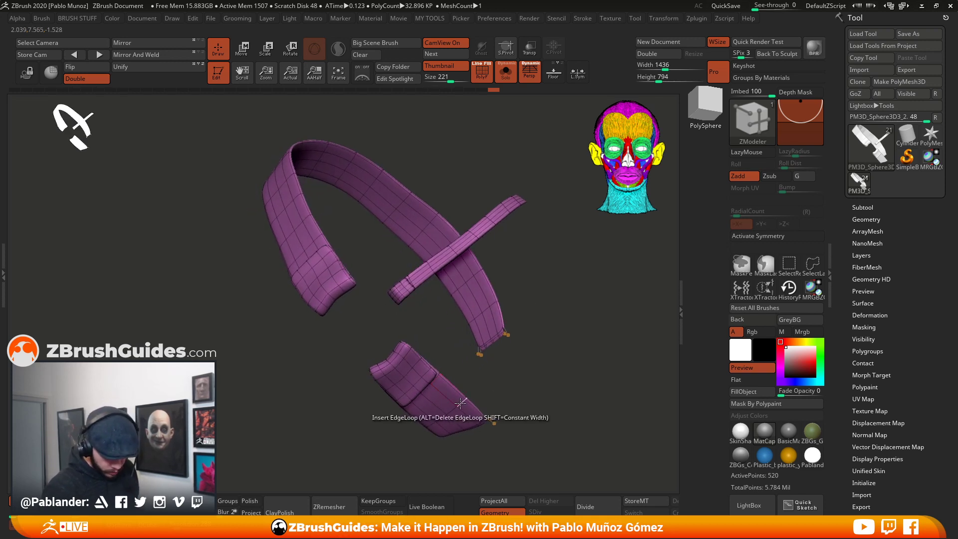
click(466, 397)
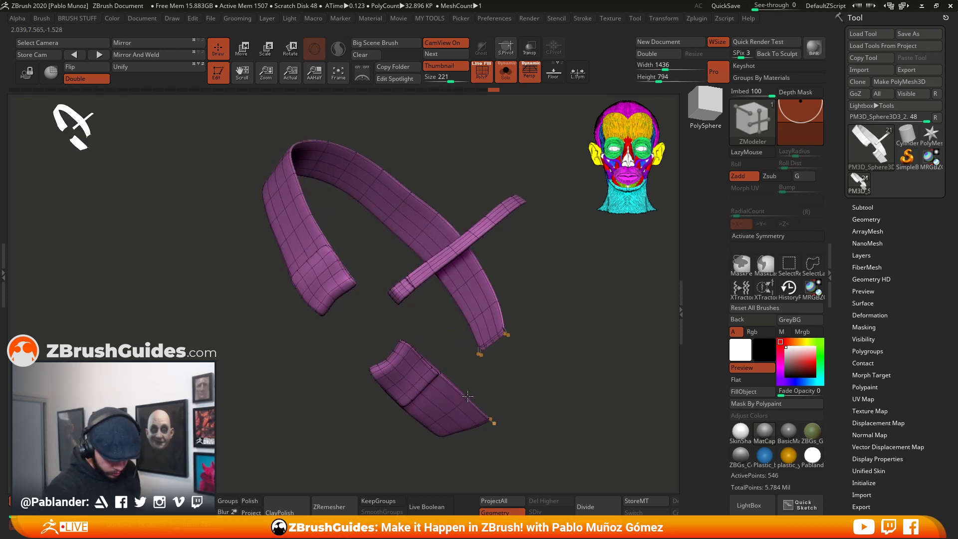
drag(517, 391, 546, 384)
click(427, 430)
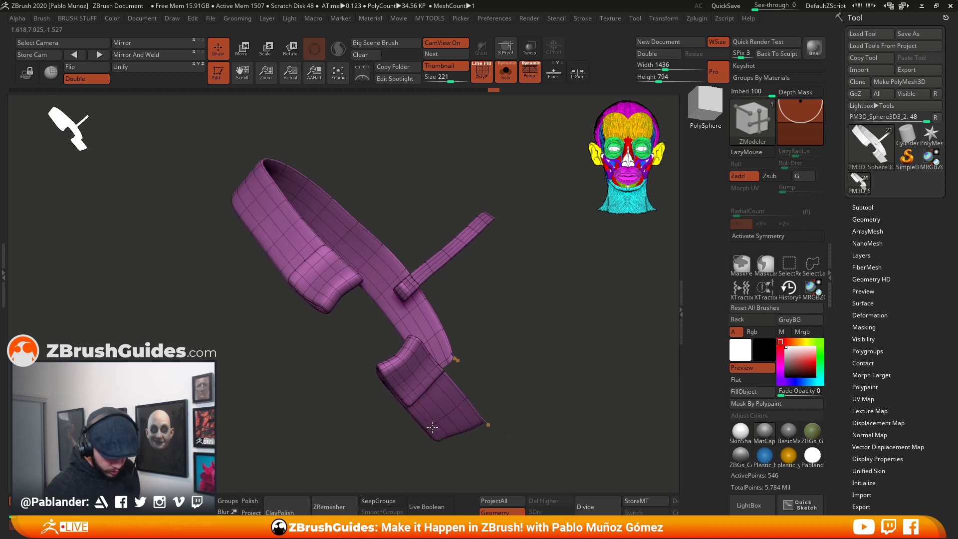
- Insert edge loops along both long edges of the upper wide strap with ZModeler
click(356, 276)
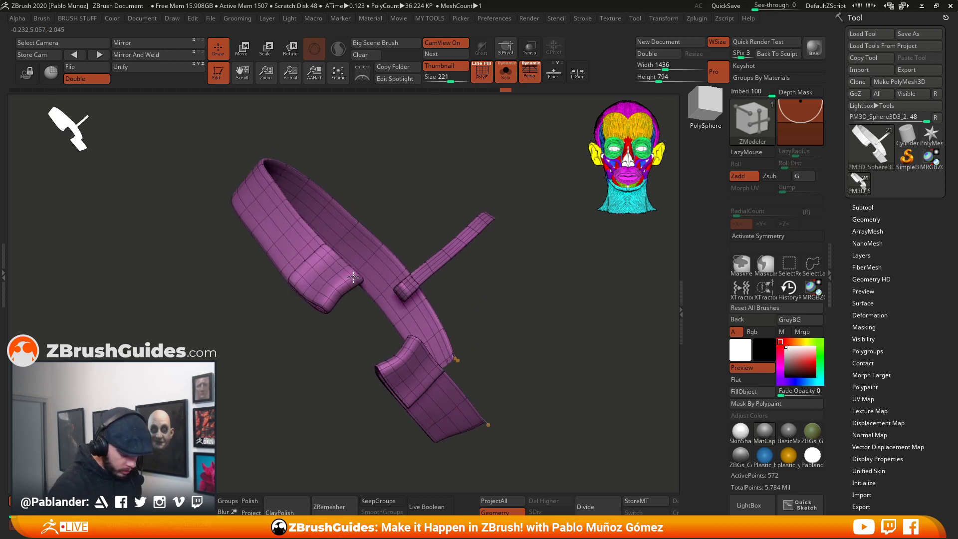
click(323, 306)
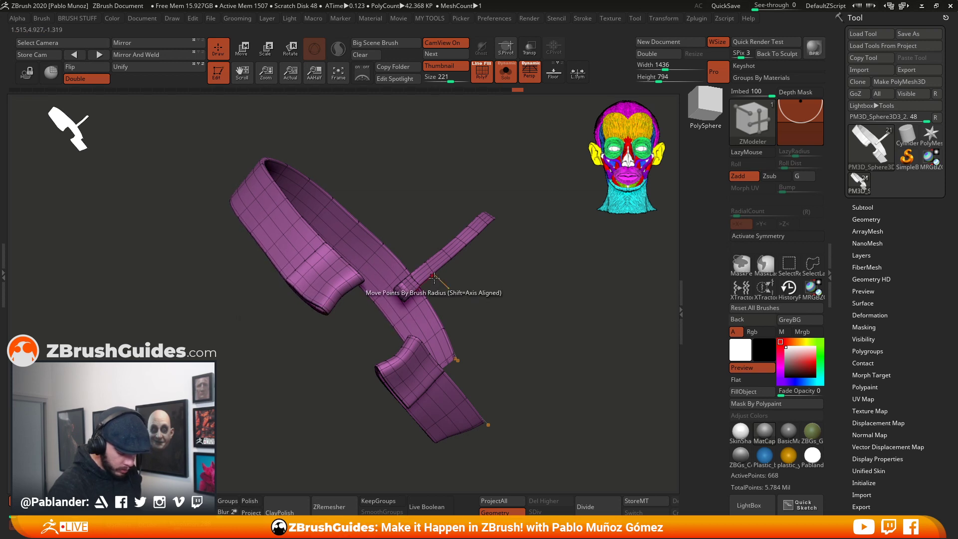
mouse_move(474, 282)
mouse_down()
mouse_move(518, 306)
mouse_move(535, 333)
mouse_move(515, 316)
mouse_move(511, 323)
mouse_move(515, 280)
mouse_move(505, 323)
mouse_move(490, 290)
mouse_move(490, 302)
mouse_up()
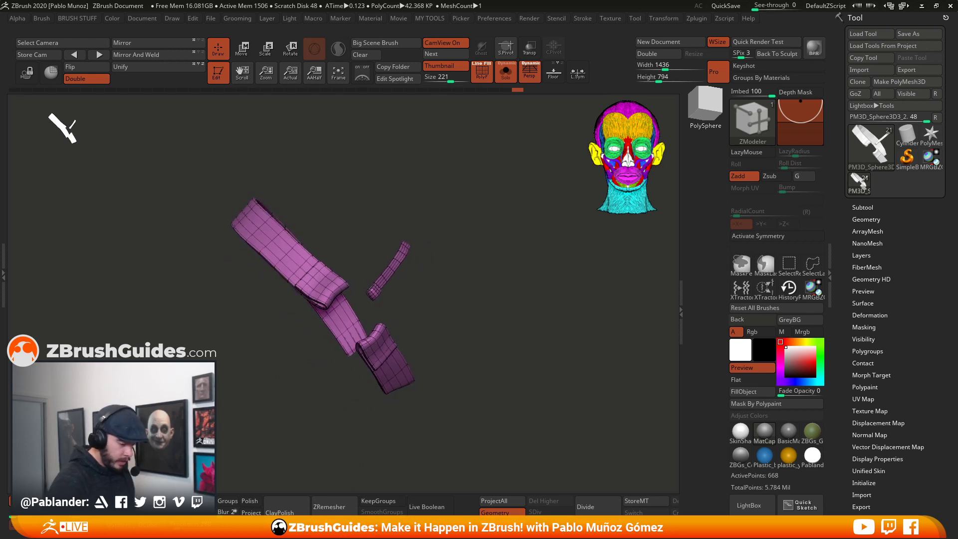
- Turn off the straps' wireframe display and leave Solo mode to show the full bust
click(483, 76)
drag(491, 214, 489, 231)
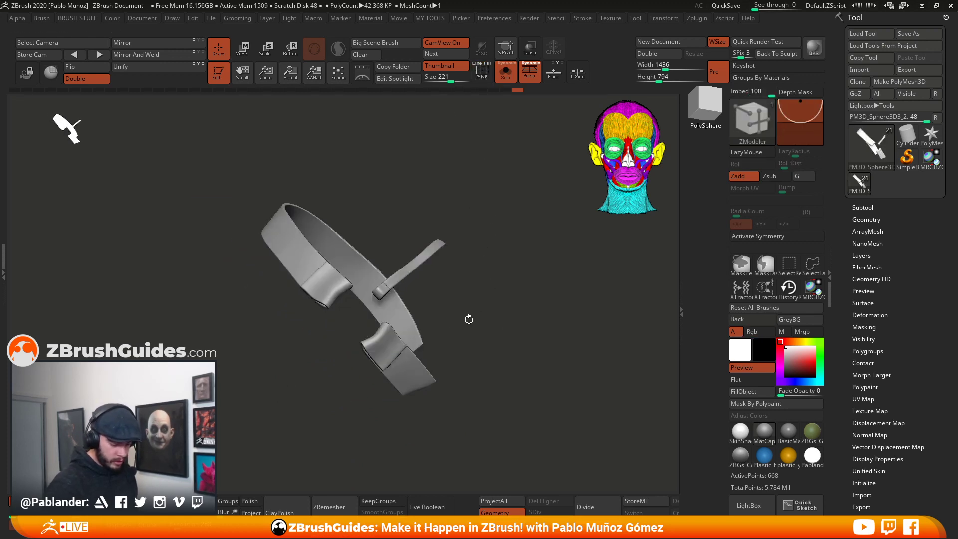
click(510, 76)
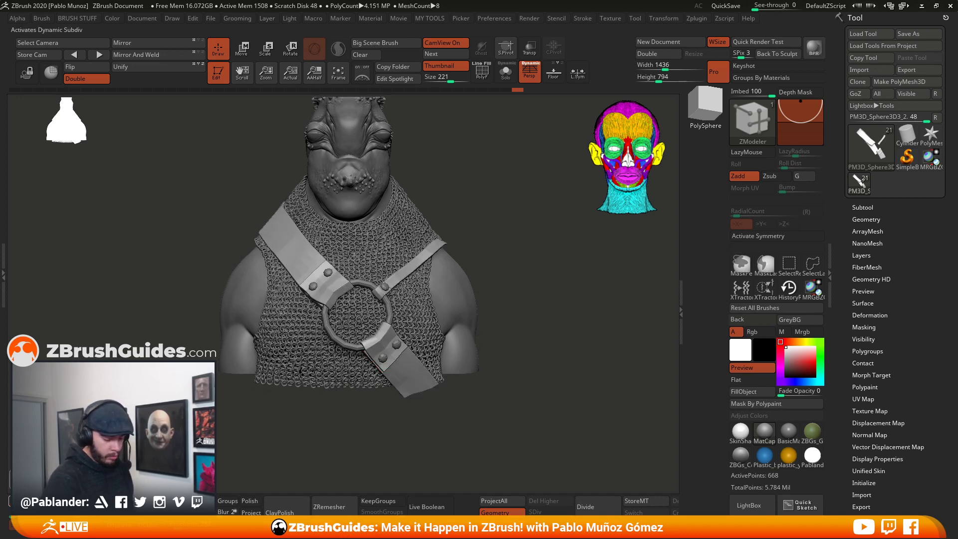
- Adjust the fit of the straps over the chainmail with the Move Topological brush, checking from the front and side
key(b)
key(m)
key(t)
drag(326, 420, 349, 414)
key(space)
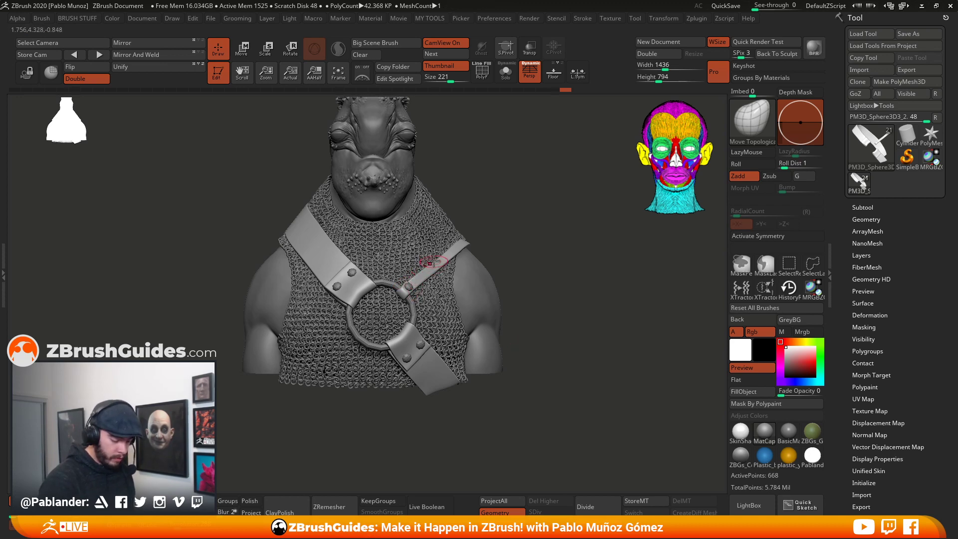
key(space)
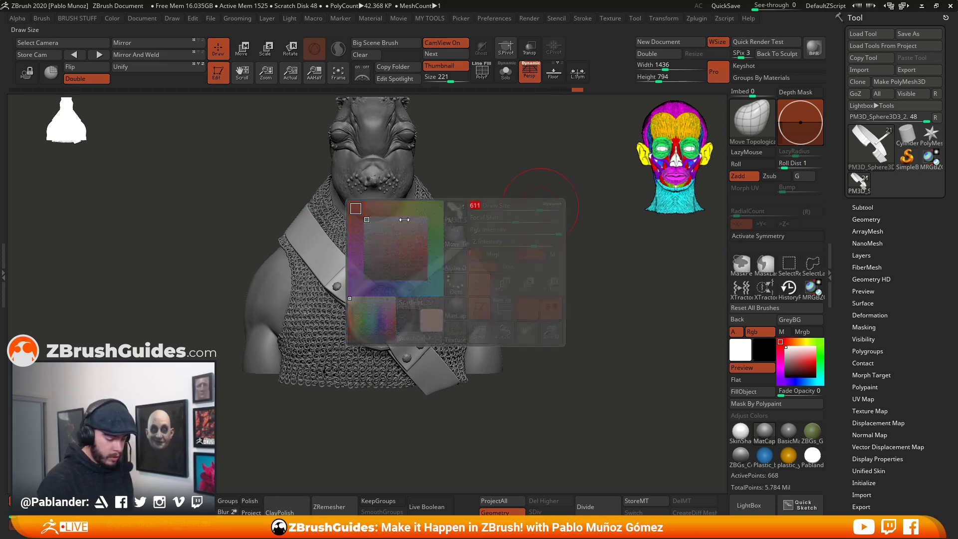
alt+click(287, 235)
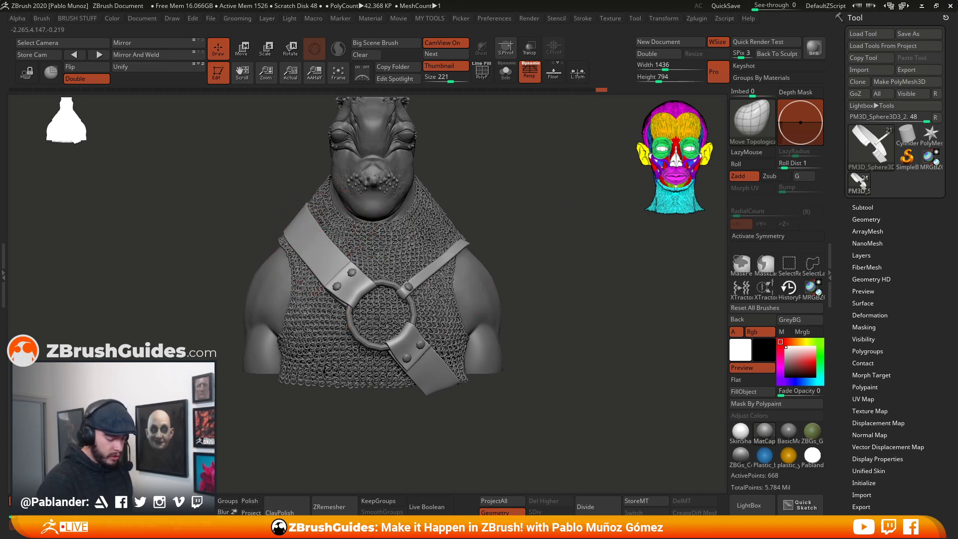
drag(512, 195, 489, 195)
alt+click(339, 255)
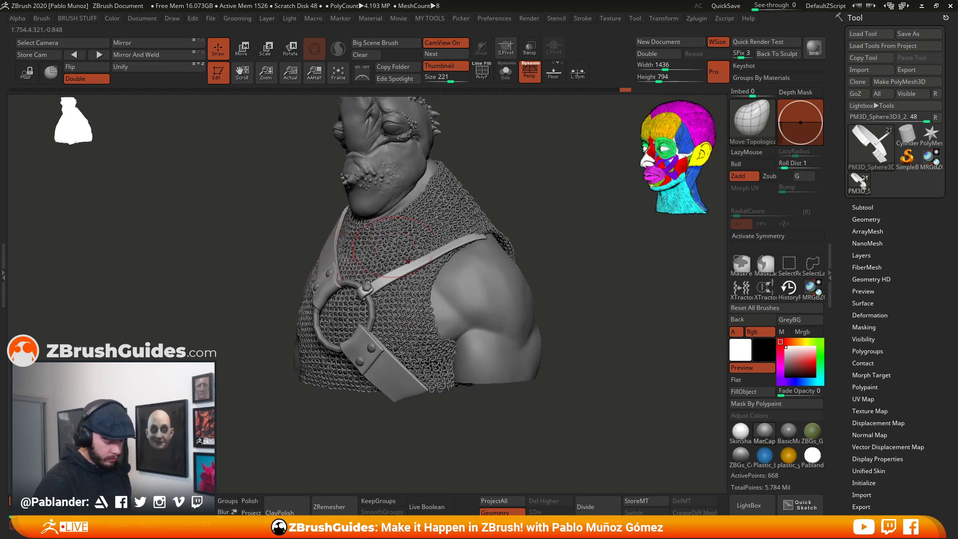
drag(553, 227, 544, 385)
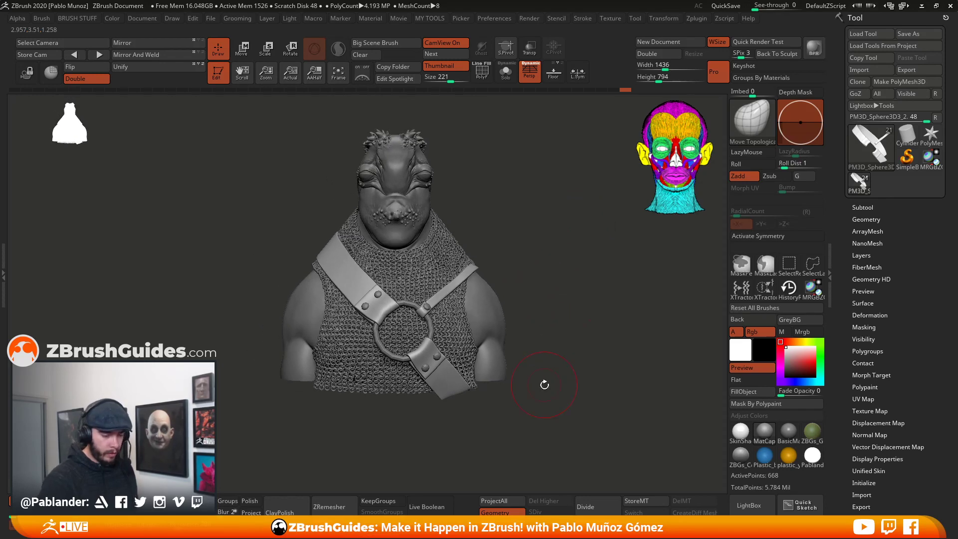
- QuickSave the project and make the chest ring the active subtool
click(728, 6)
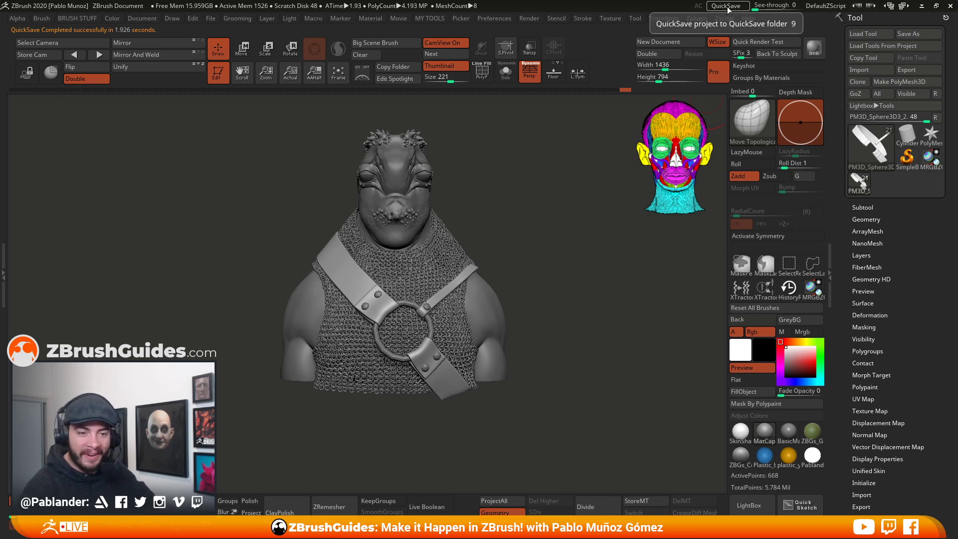
click(717, 43)
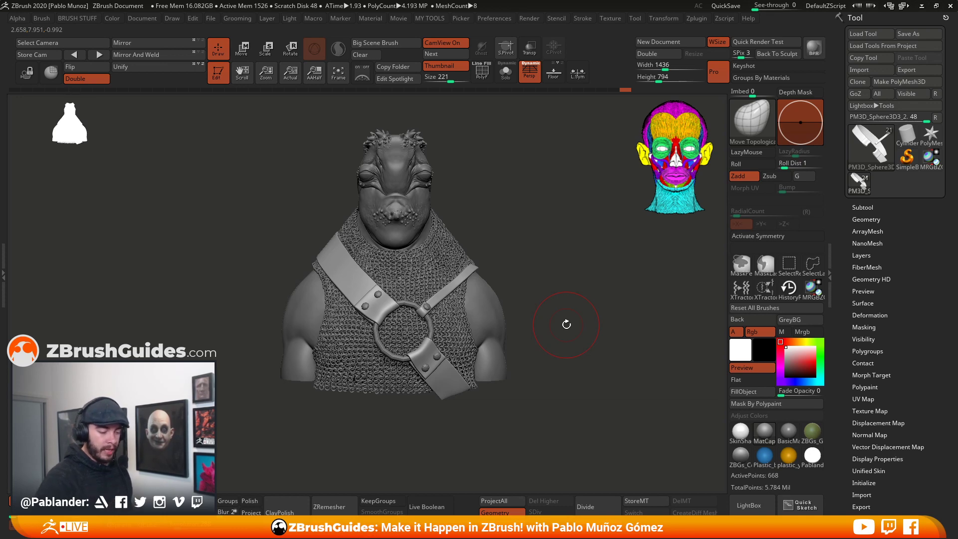
drag(569, 306, 570, 299)
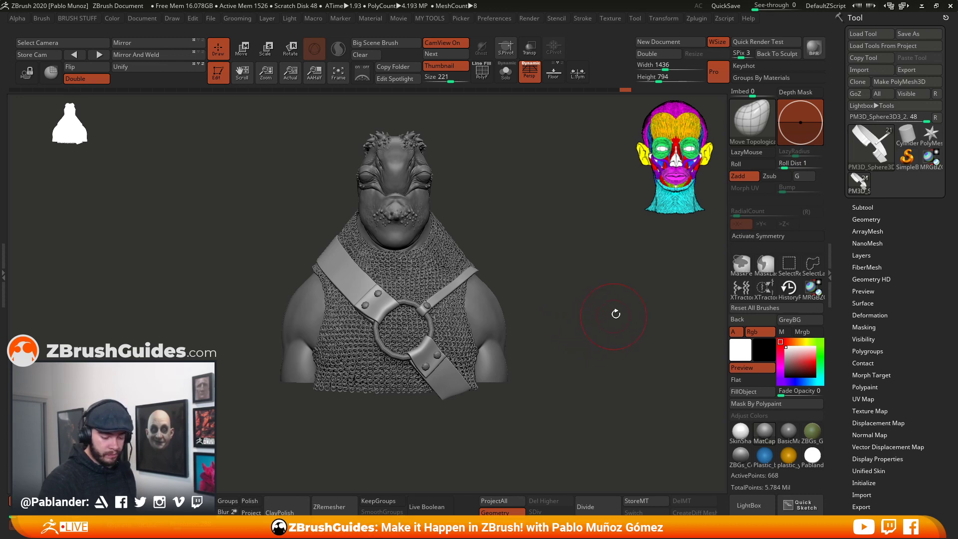
drag(598, 321, 592, 327)
alt+click(435, 325)
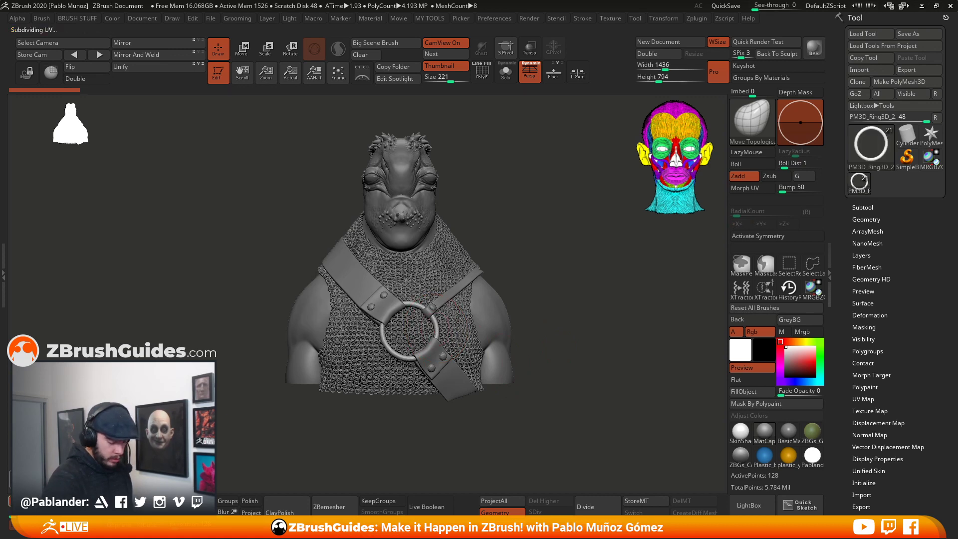
drag(590, 310, 574, 319)
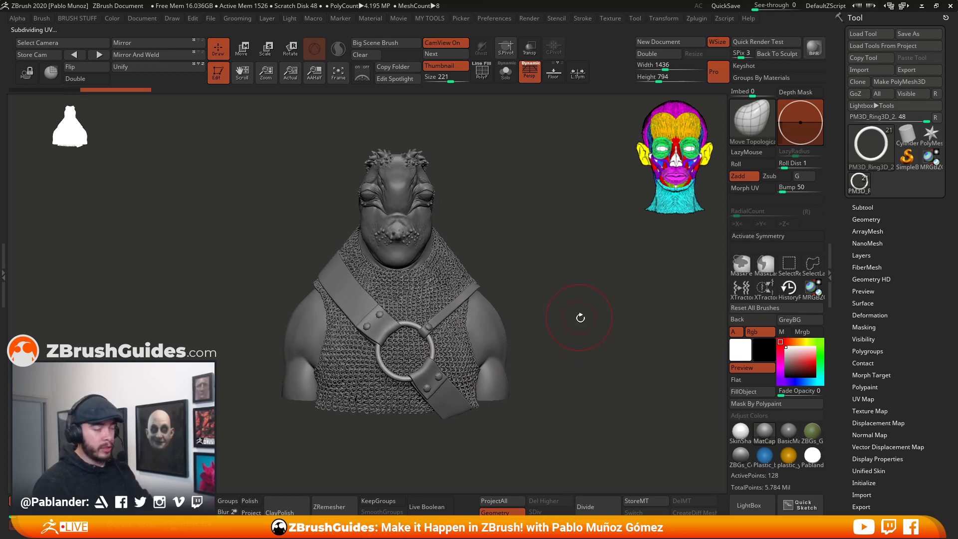
- Switch to Photoshop, choose orange as the paint colour, and add two new layers above Layer 3 for brush notes
key(alt+Tab)
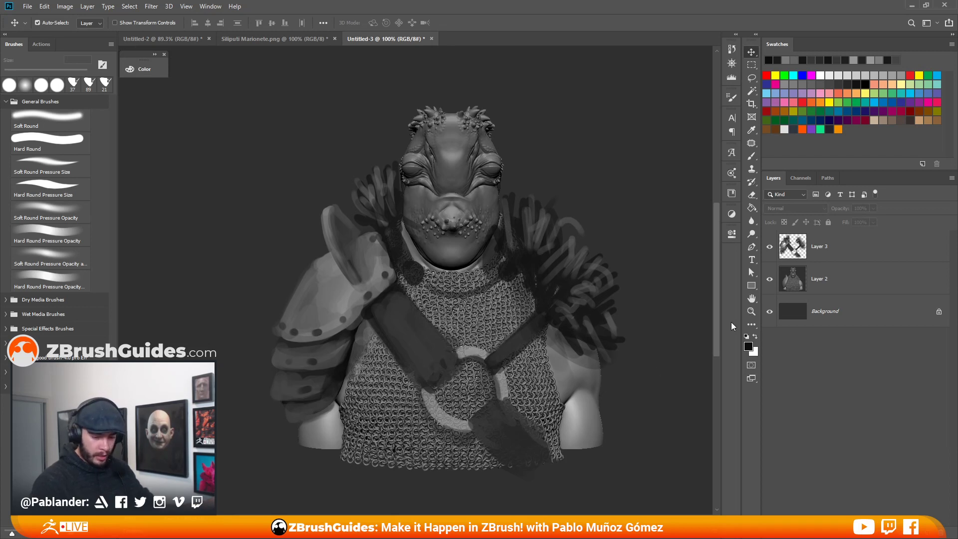
click(803, 129)
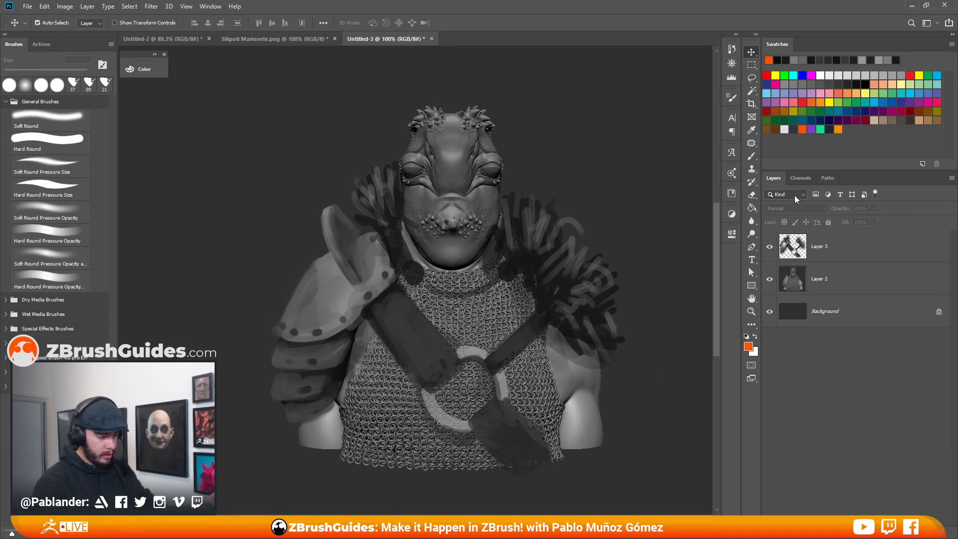
click(874, 254)
key(ctrl+shift+alt+n)
key(ctrl+shift+alt+n)
key(b)
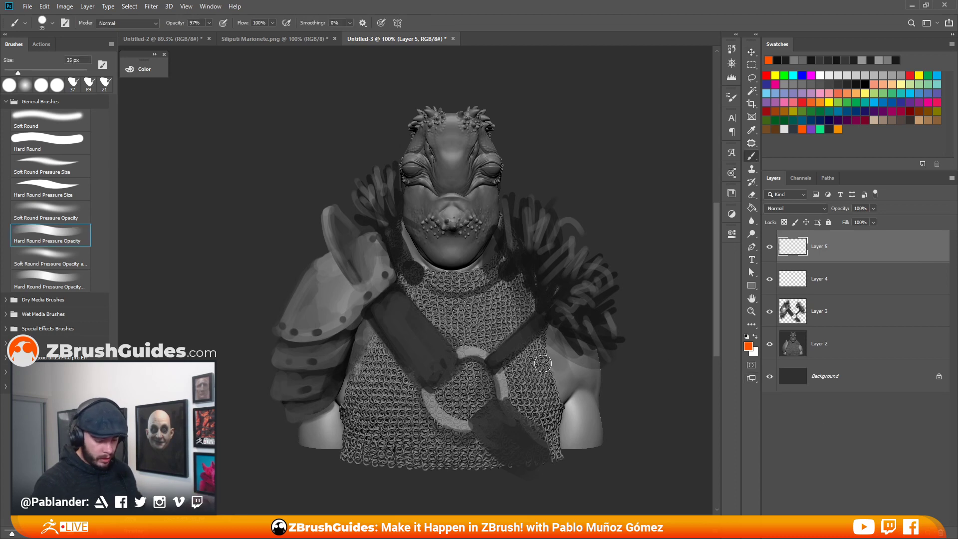
- Outline the straps and chest ring in orange on Layer 5 with the 9 px Hard Round Pressure Size brush
drag(542, 308, 482, 359)
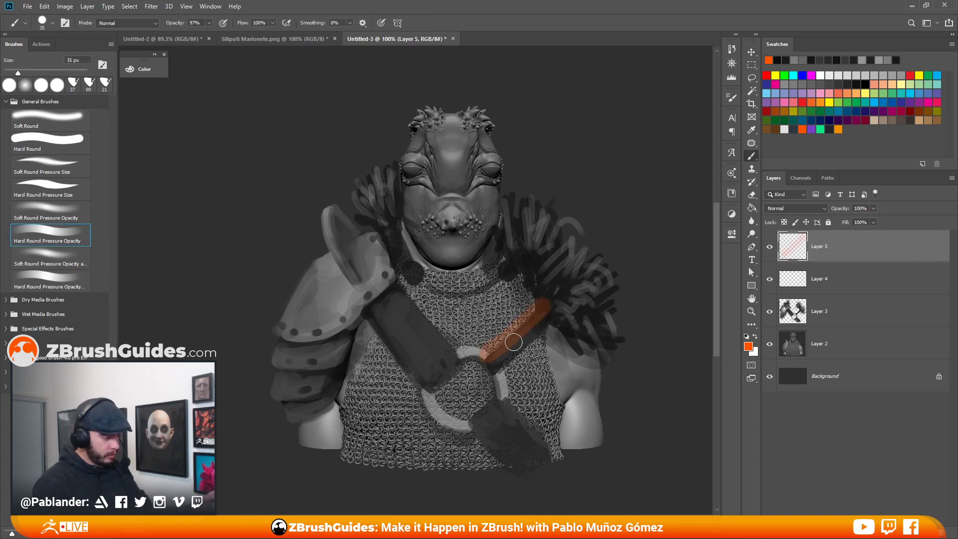
key(ctrl+z)
click(53, 182)
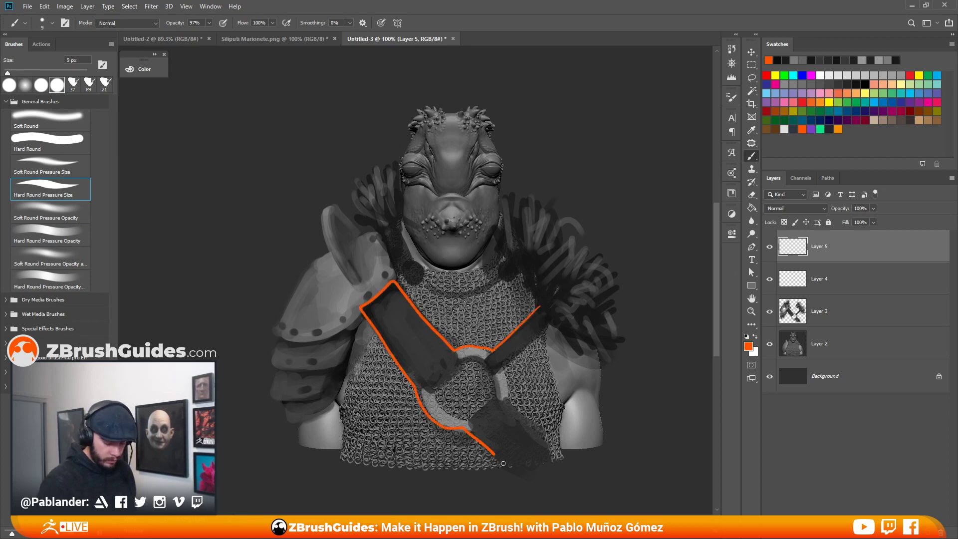
drag(496, 457, 511, 470)
drag(568, 467, 569, 467)
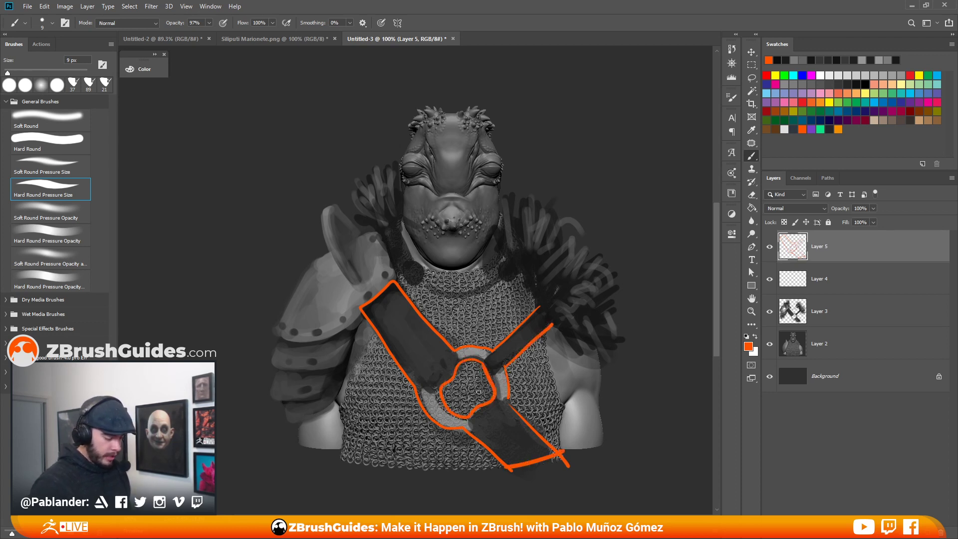
- Number the straps 1 and mark the shoulder armour and the fur with arrows numbered 2 and 3
drag(285, 231, 290, 235)
drag(267, 229, 284, 219)
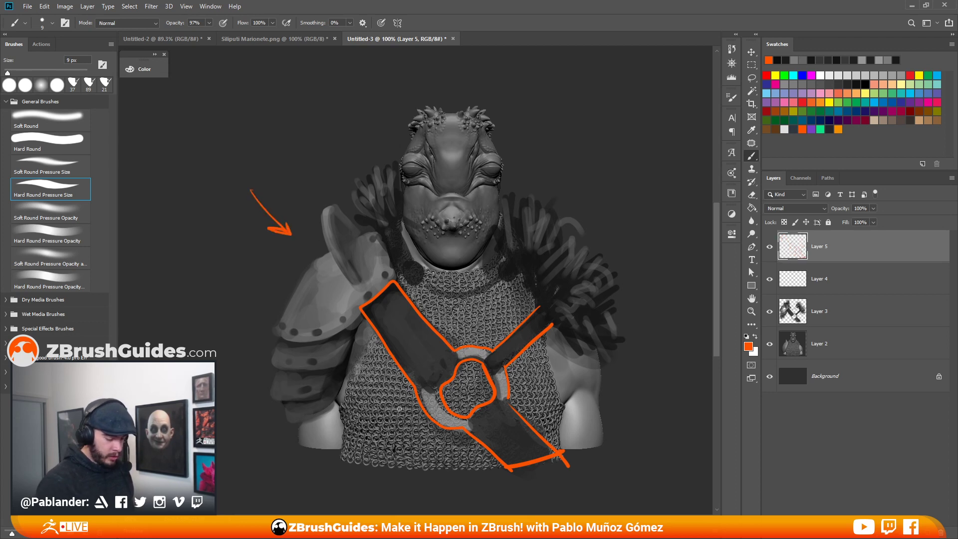
drag(633, 194, 600, 229)
drag(605, 215, 627, 227)
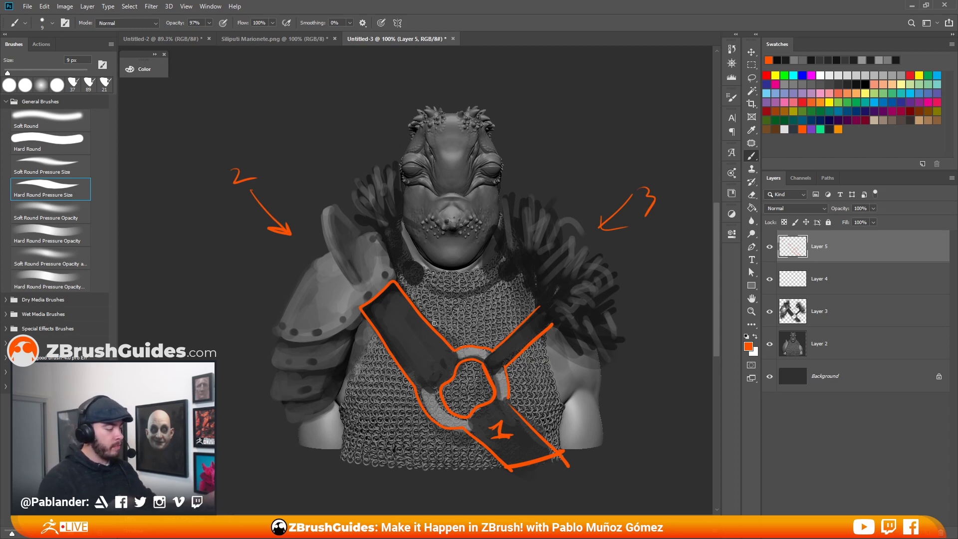
- Switch back to ZBrush and briefly show the PM3D_Sphere3D1_2 shoulder subtool, hiding it again after viewing
key(alt+Tab)
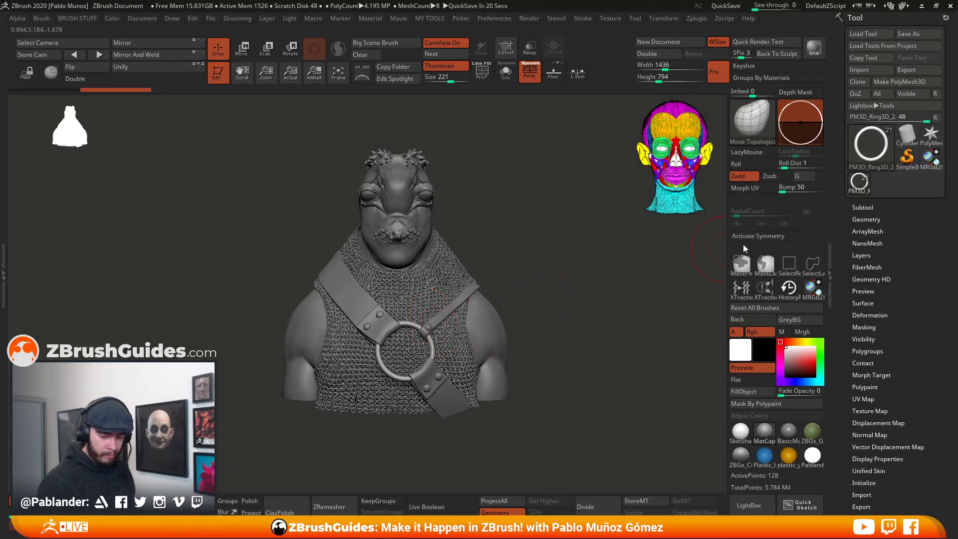
click(868, 207)
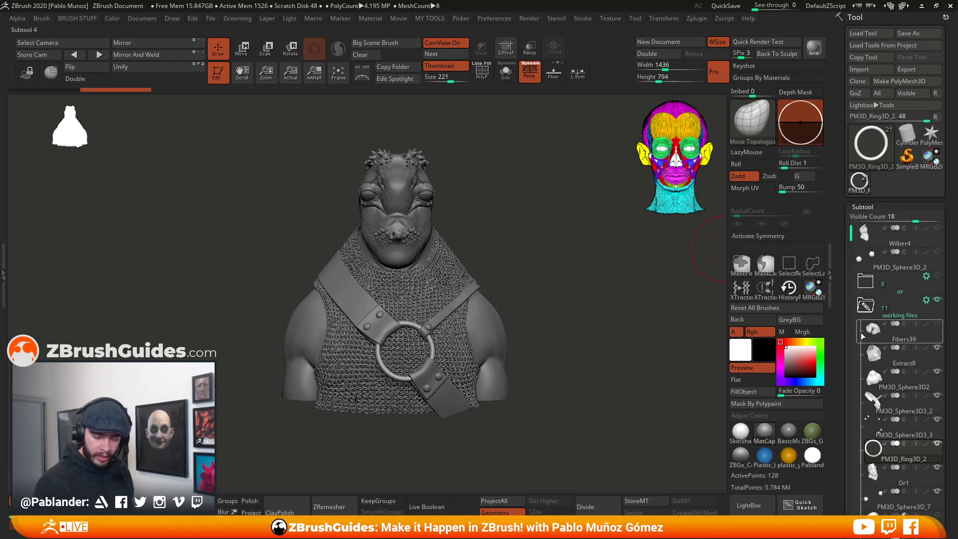
scroll(903, 280, down, 5)
click(914, 376)
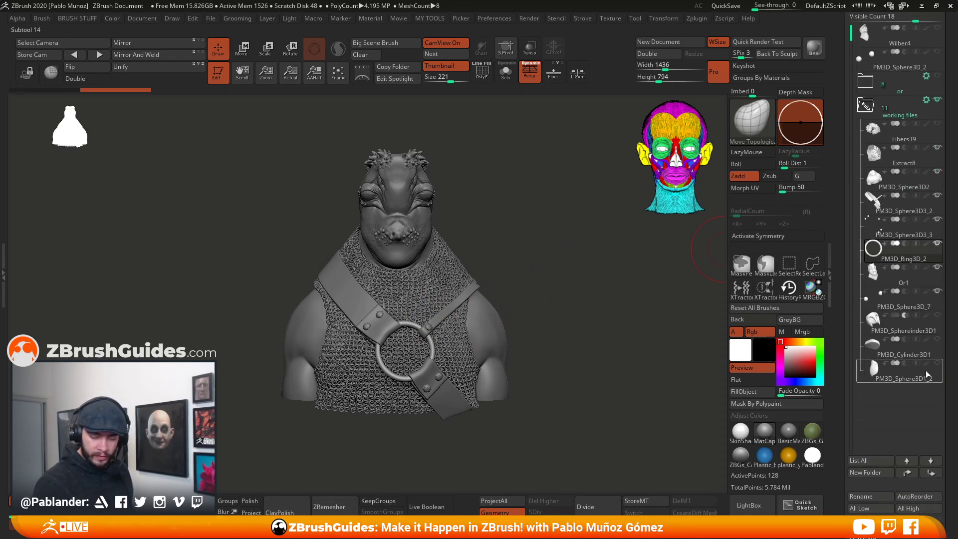
click(936, 364)
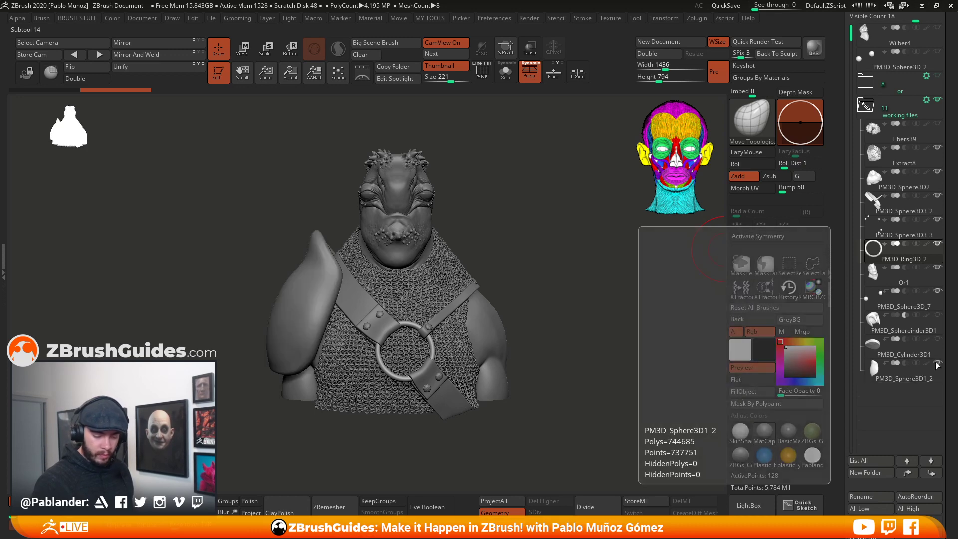
click(936, 365)
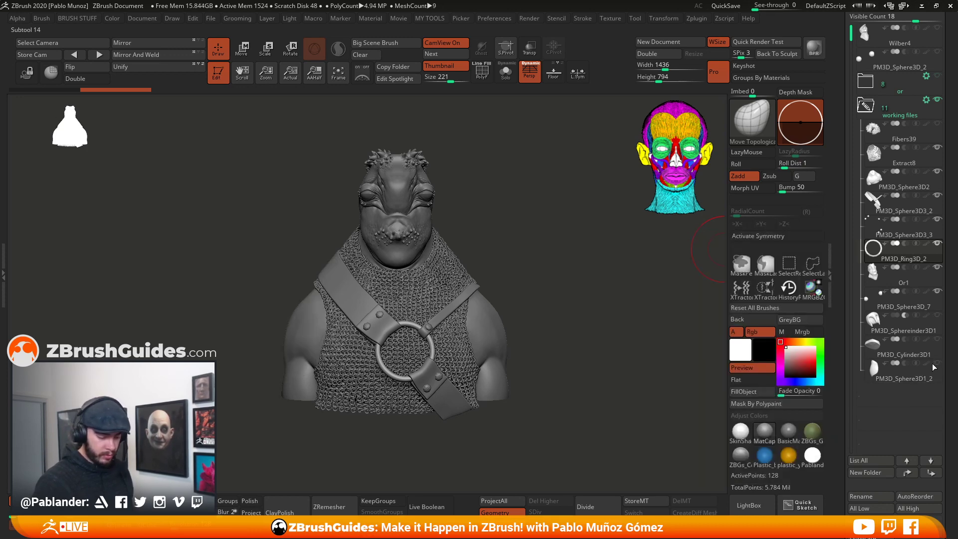
- Select the torso subtool PM3D_Sphere3D2, isolate it with Solo, and turn off perspective
click(906, 185)
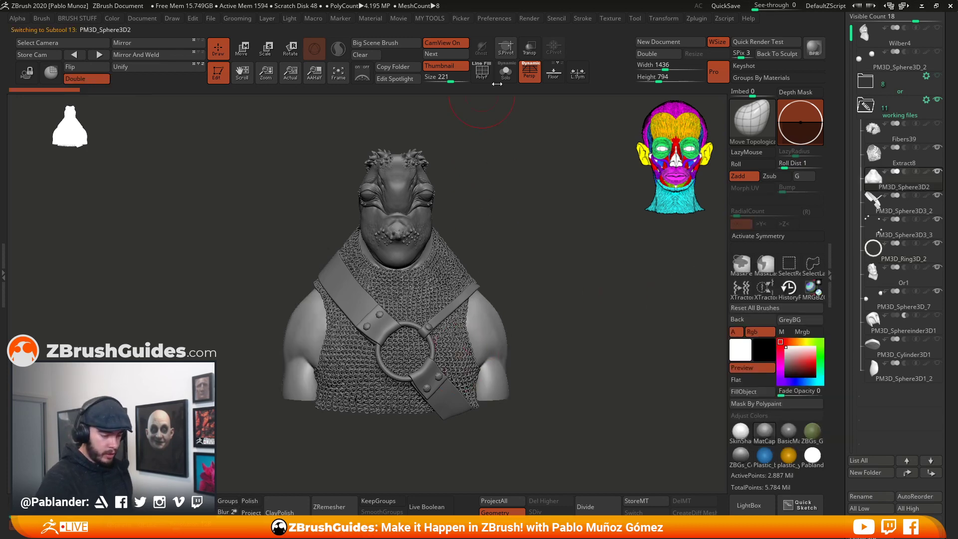
click(505, 72)
mouse_move(517, 231)
mouse_down()
mouse_move(549, 238)
mouse_move(513, 264)
mouse_move(534, 262)
mouse_move(533, 279)
mouse_move(516, 268)
mouse_up()
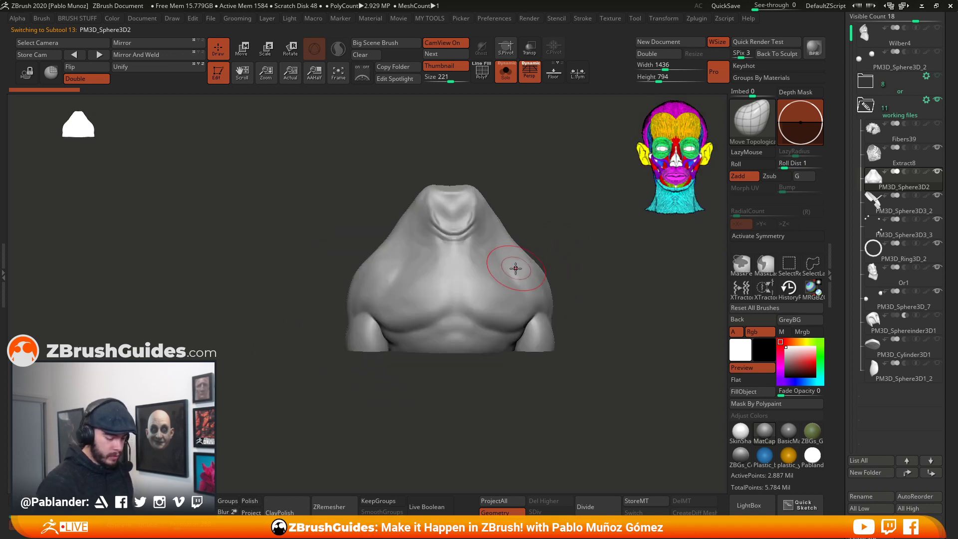
mouse_move(554, 227)
alt+mouse_down()
mouse_move(539, 270)
mouse_move(567, 246)
alt+mouse_up()
click(527, 80)
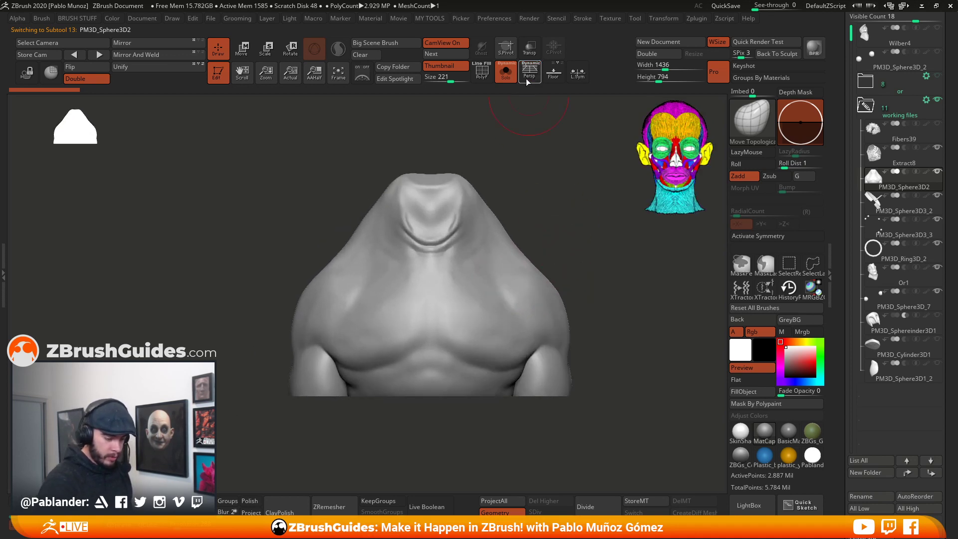
click(528, 81)
click(527, 81)
click(527, 81)
click(529, 79)
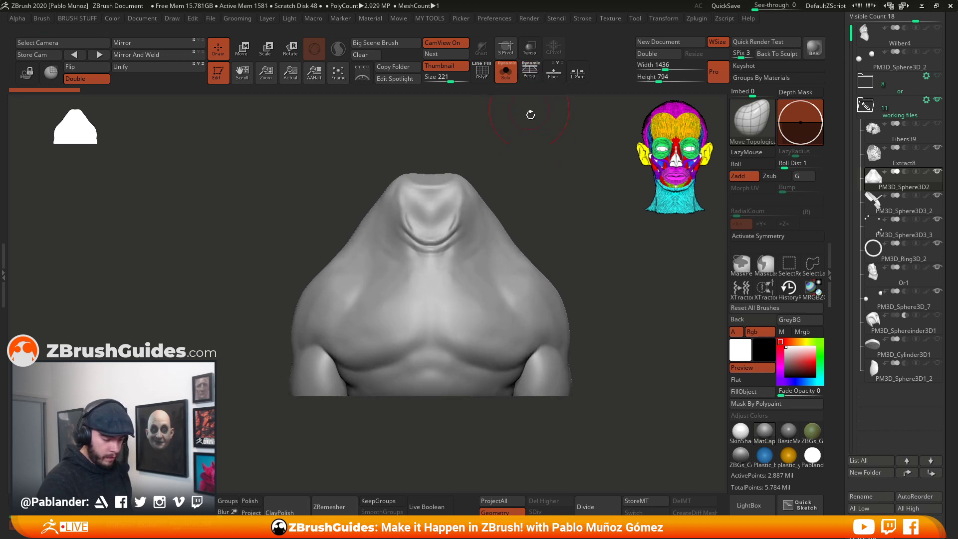
- Compare the torso with the full bust, and mask the character's right shoulder with MaskLasso
click(766, 264)
click(807, 288)
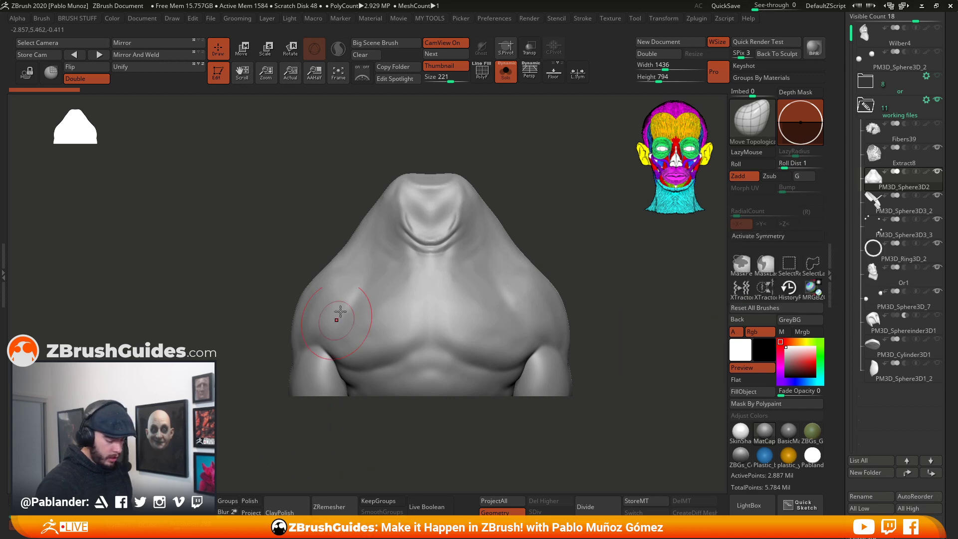
click(505, 79)
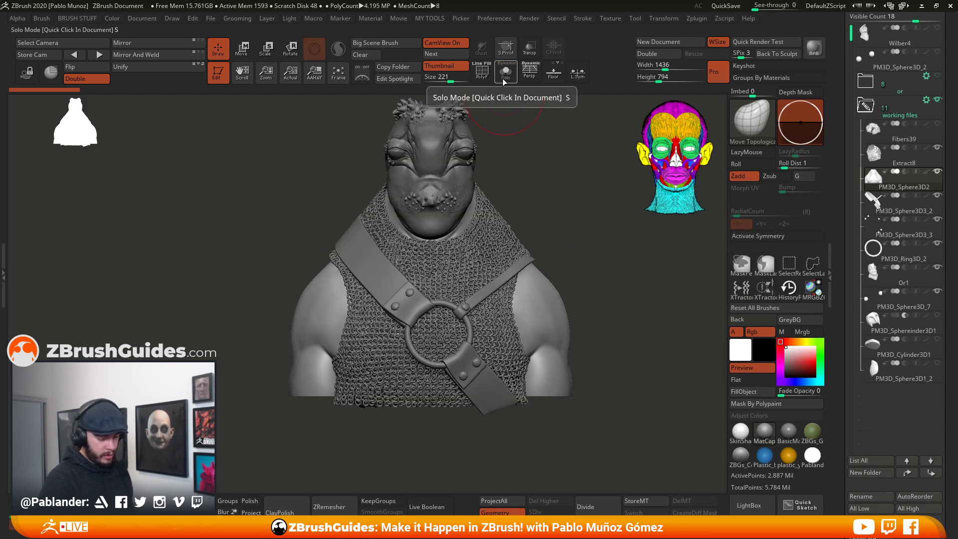
click(504, 79)
click(505, 79)
click(505, 79)
key(ctrl)
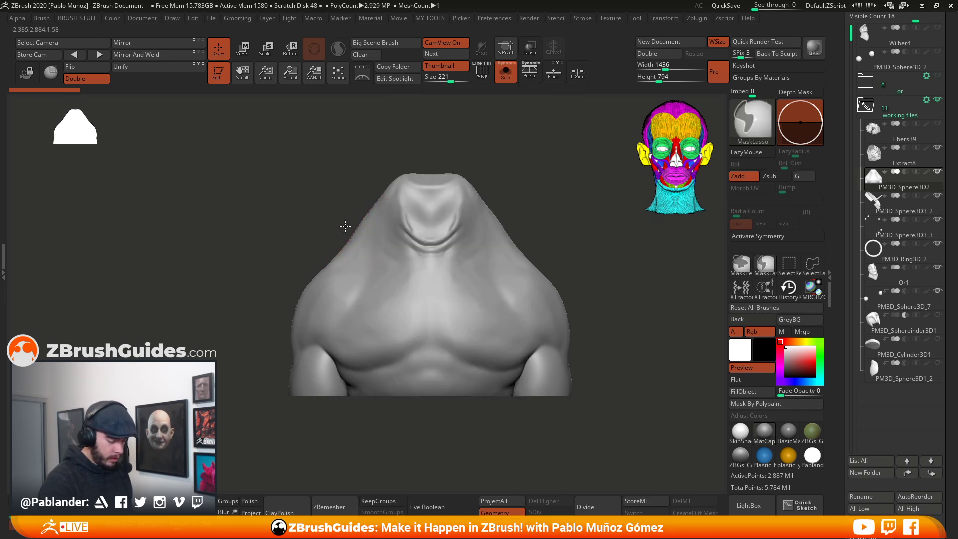
mouse_move(369, 278)
ctrl+mouse_down()
mouse_move(345, 324)
mouse_move(238, 344)
mouse_move(274, 182)
ctrl+mouse_up()
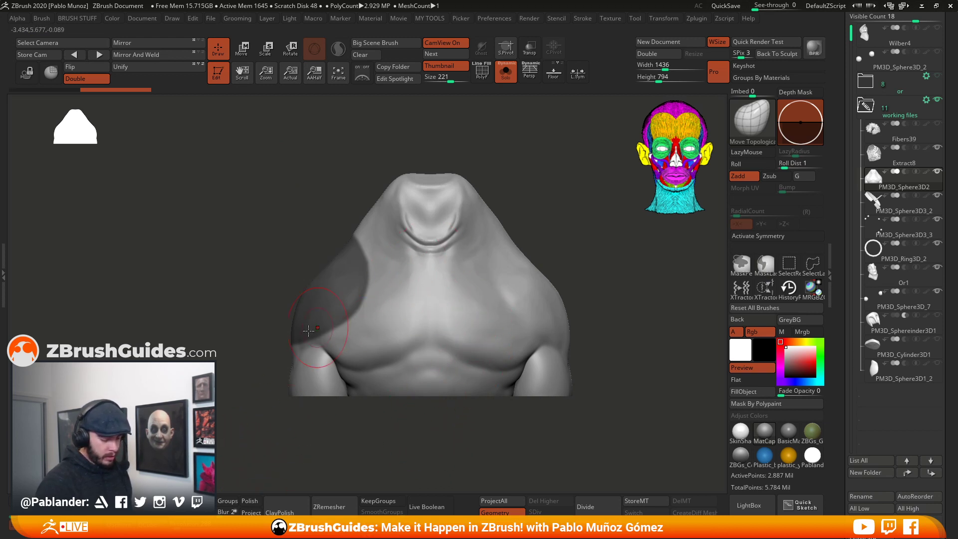
- Invert the shoulder mask and lasso extra masking along its front edge to straighten the unmasked shape
click(505, 76)
click(505, 76)
mouse_move(544, 174)
mouse_down()
mouse_move(568, 177)
mouse_move(528, 184)
mouse_up()
ctrl+click(464, 213)
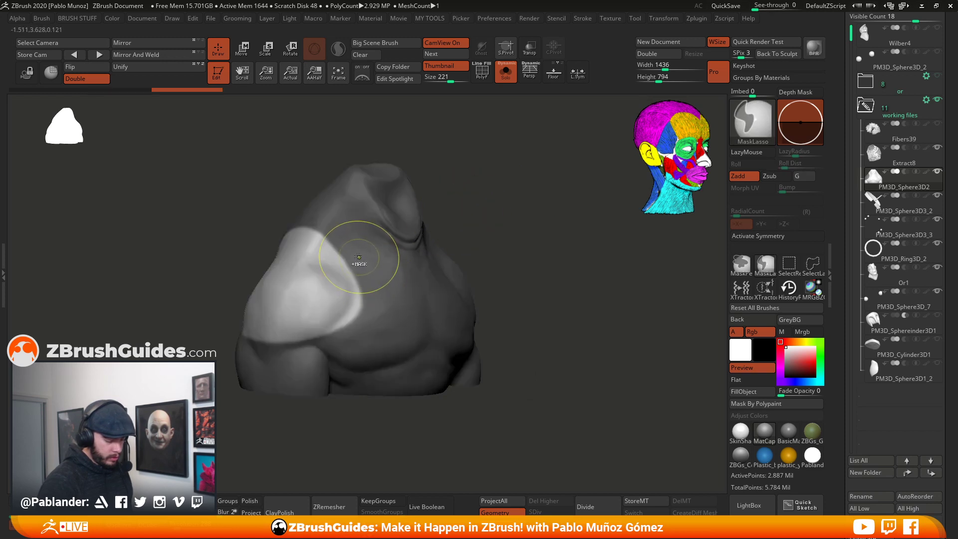
mouse_move(354, 264)
ctrl+mouse_down()
mouse_move(319, 336)
mouse_move(481, 314)
mouse_move(330, 225)
ctrl+mouse_up()
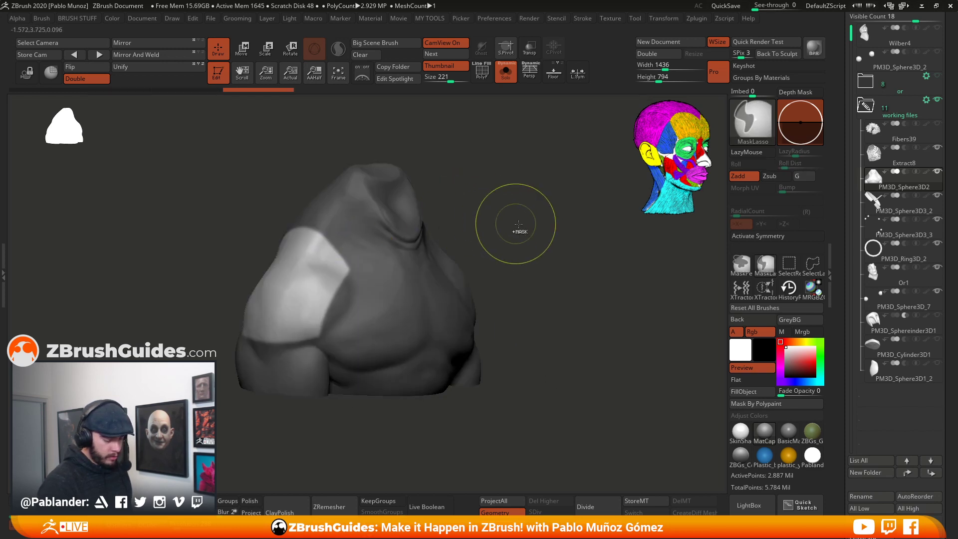
- Undo the last lasso mask, redo it along the shoulder's front edge, and invert the mask so the shoulder area is masked
key(ctrl+z)
mouse_move(359, 259)
ctrl+mouse_down()
mouse_move(397, 370)
mouse_move(449, 277)
ctrl+mouse_up()
shift+drag(547, 273, 543, 267)
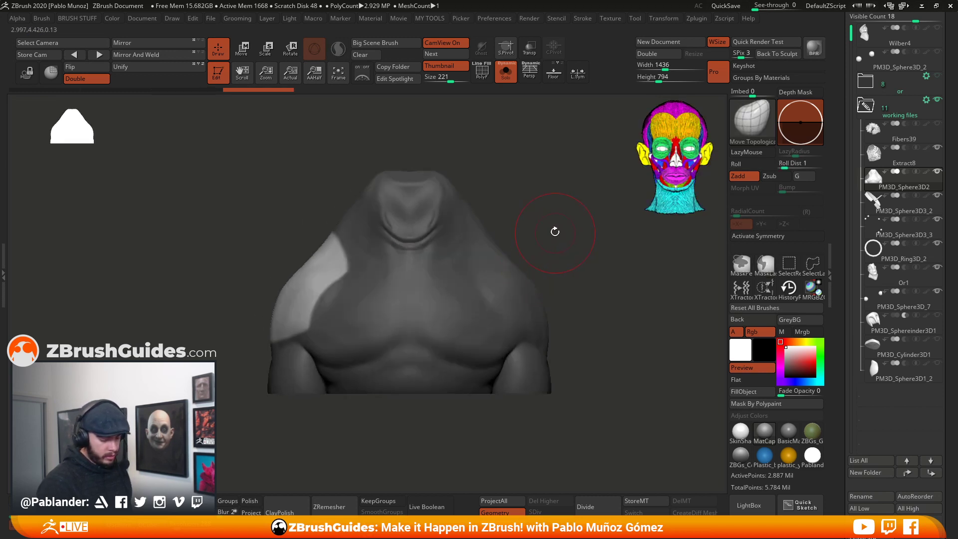
drag(518, 222, 597, 202)
drag(518, 208, 532, 246)
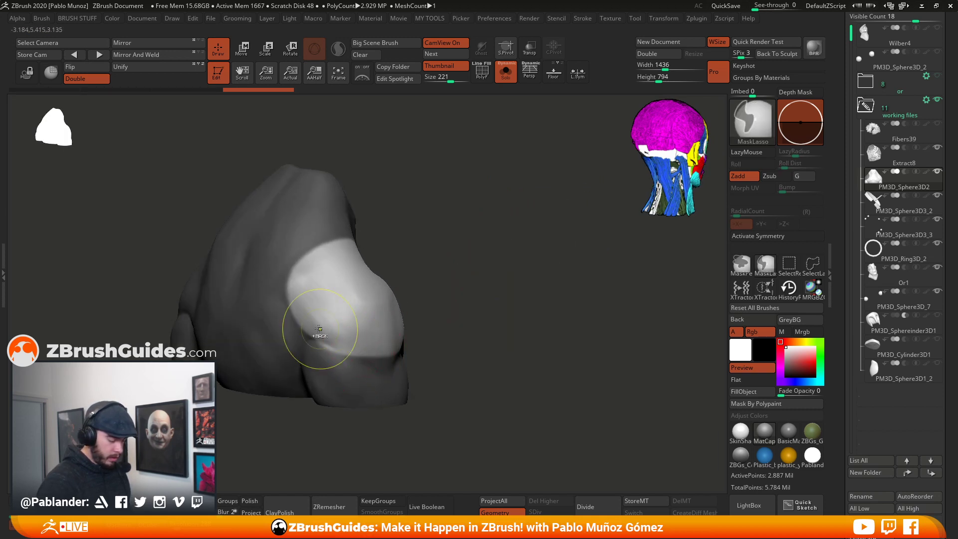
ctrl+click(441, 238)
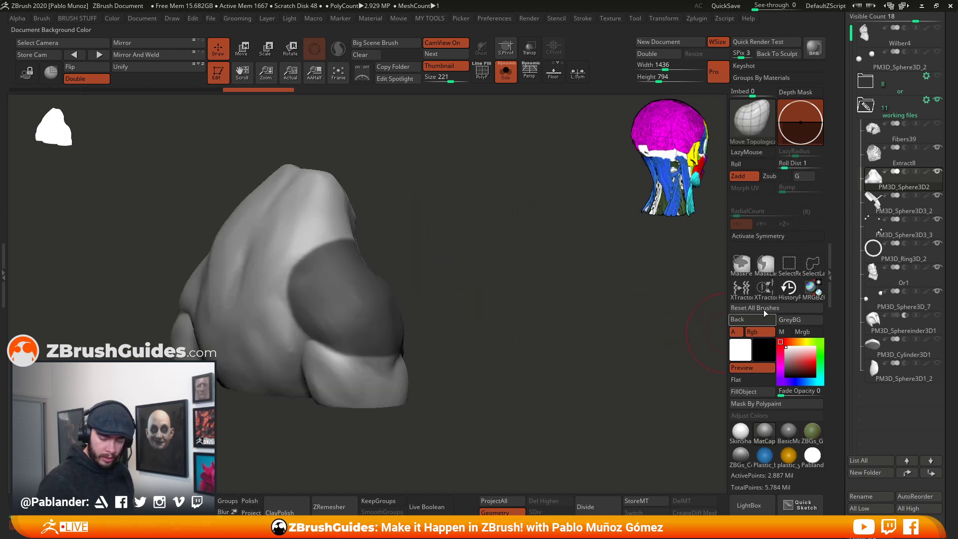
- Extract the masked shoulder area of the torso as a separate subtool with the Thick macro
key(space)
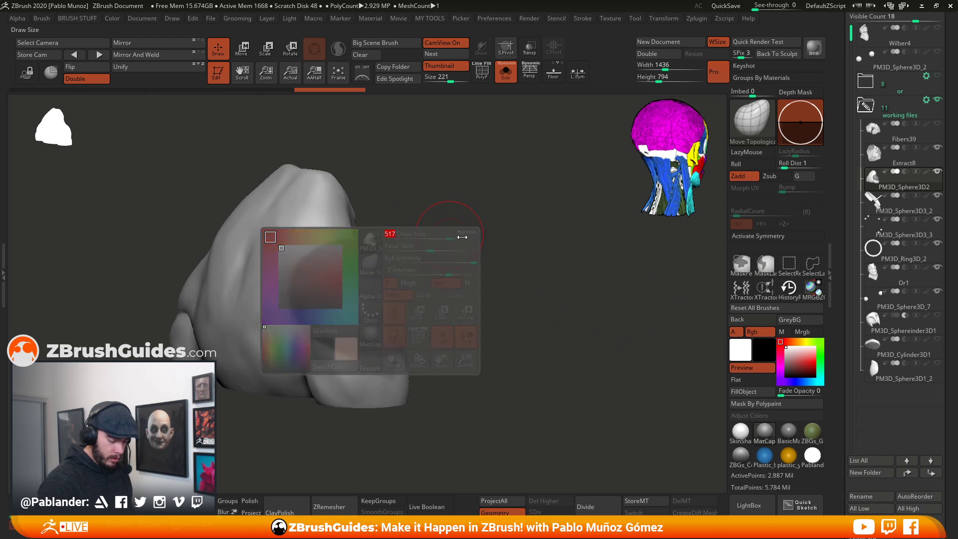
drag(626, 325, 362, 315)
mouse_move(567, 291)
mouse_down()
mouse_move(593, 284)
mouse_move(603, 310)
mouse_up()
drag(840, 321, 844, 262)
key(2)
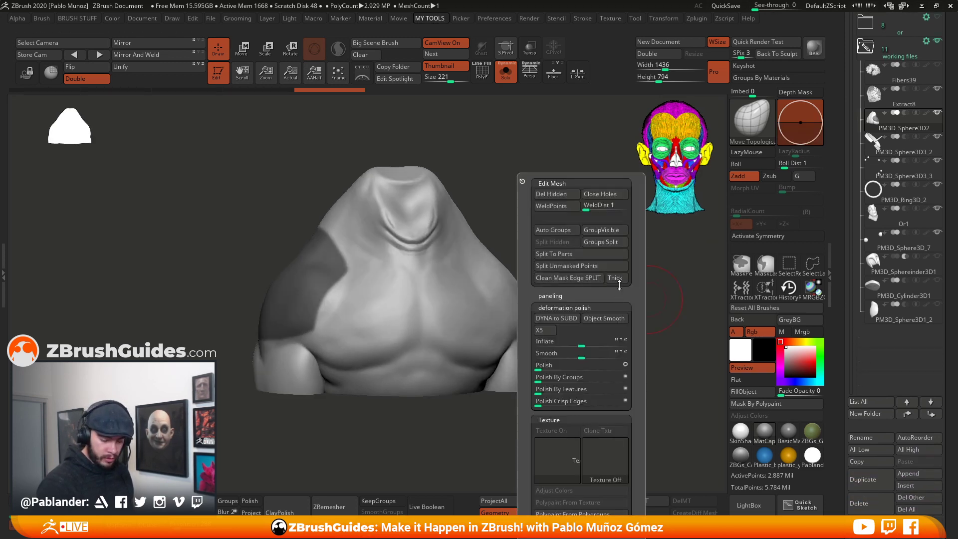
click(617, 279)
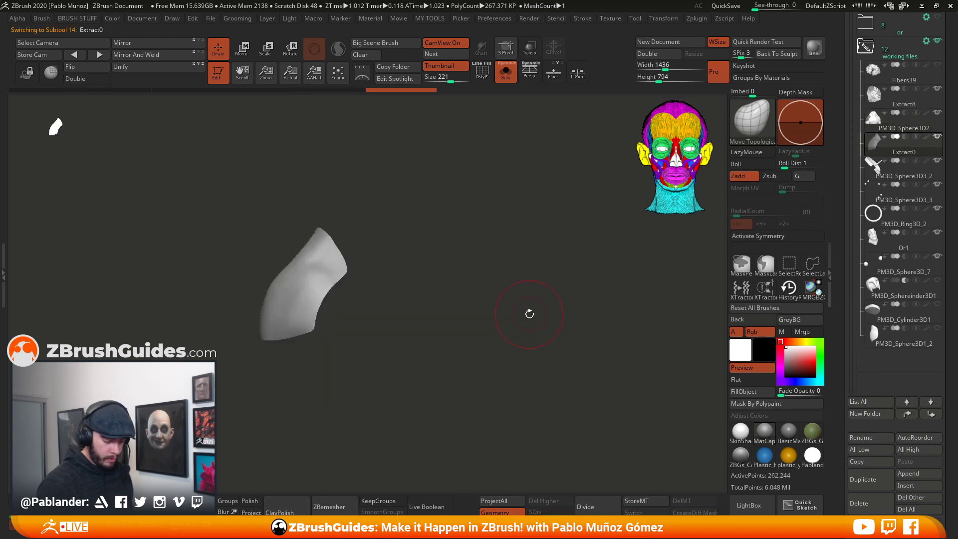
- Clear the mask on the torso subtool PM3D_Sphere3D2 and reselect the extracted shoulder piece Extract0
drag(499, 298, 471, 299)
click(884, 125)
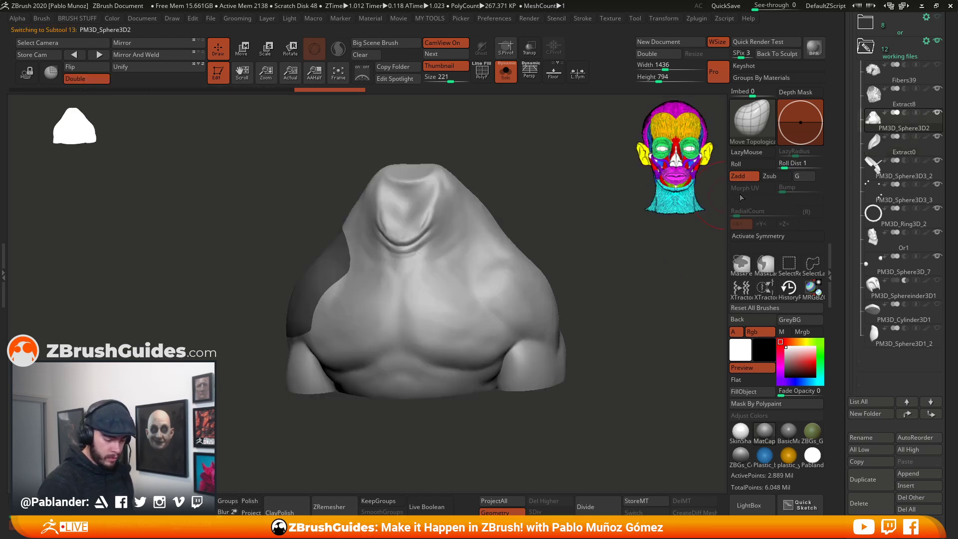
drag(563, 227, 593, 221)
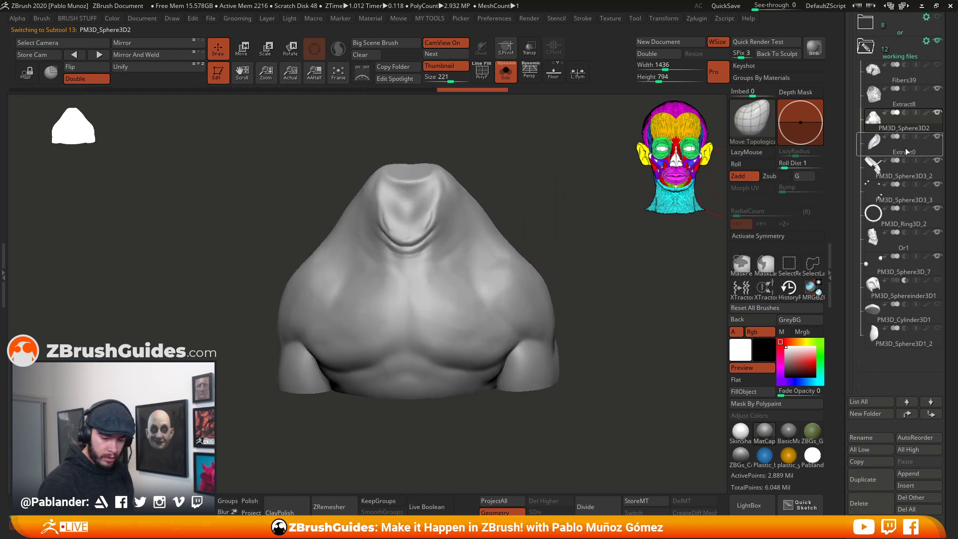
click(898, 148)
- Examine the extracted shoulder piece from several angles, checking its polyframe and toggling Solo to compare it with the bust
drag(626, 248, 491, 272)
key(shift+f)
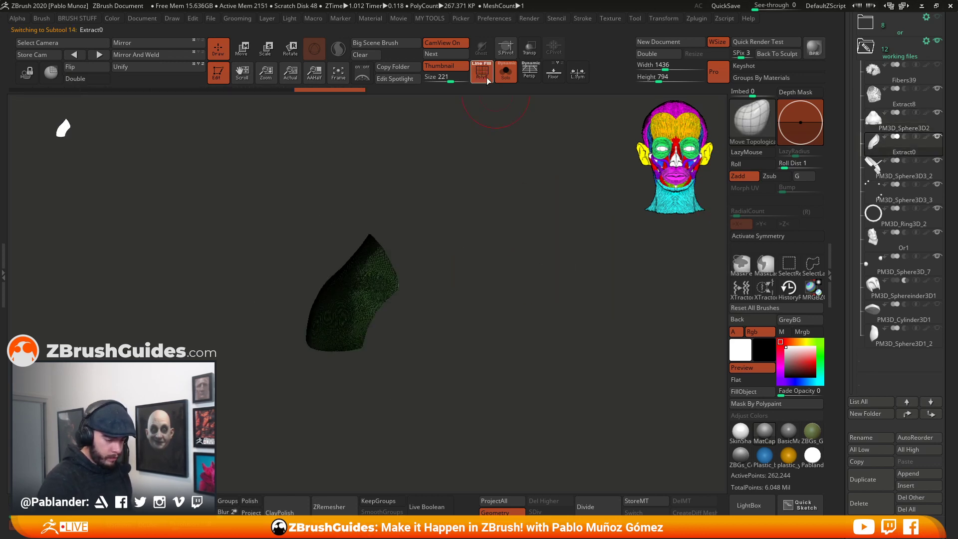
click(505, 75)
click(505, 75)
key(shift+f)
drag(511, 293, 532, 315)
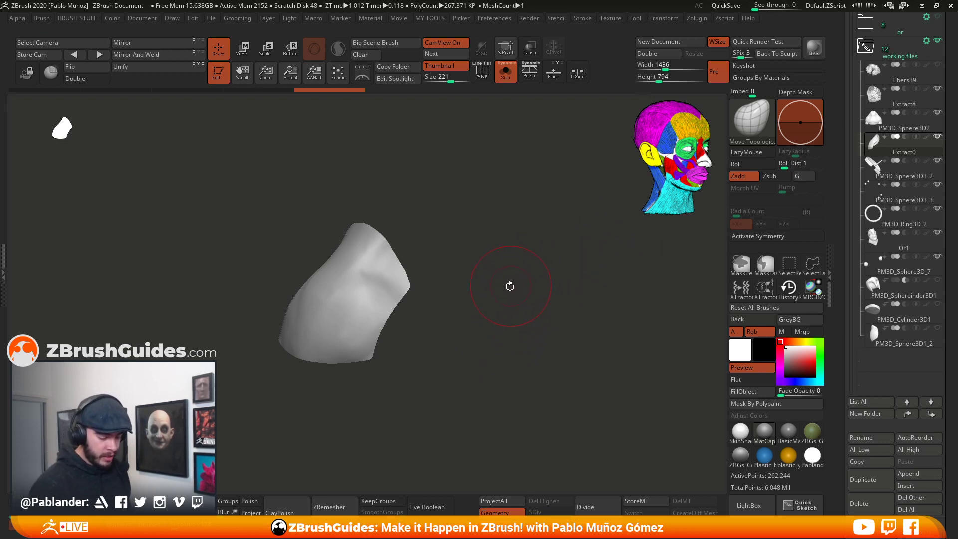
drag(513, 307, 516, 300)
key(2)
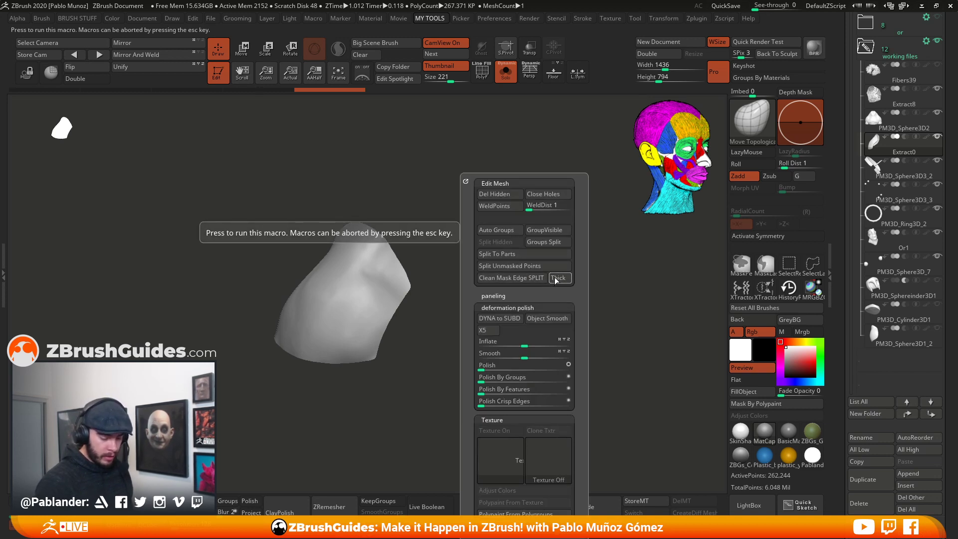
drag(592, 287, 559, 318)
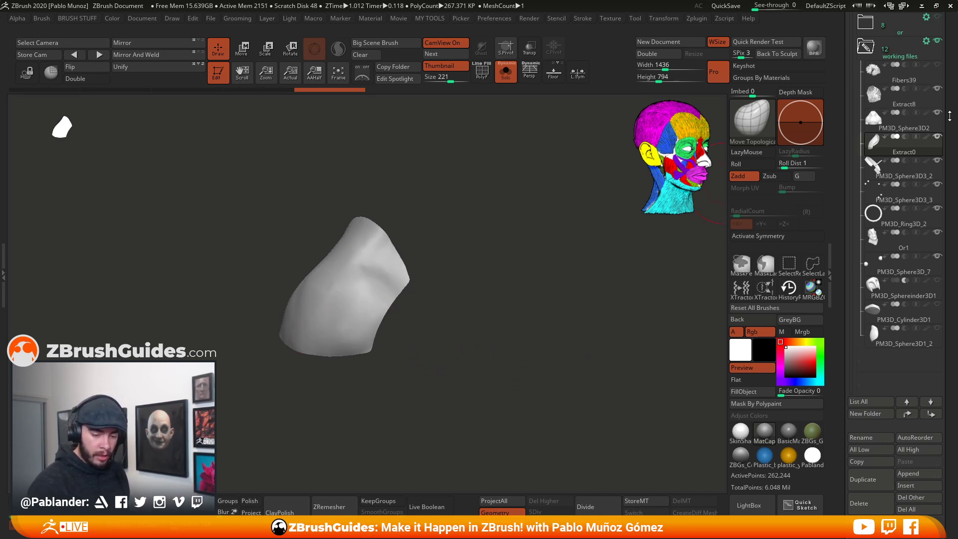
drag(462, 279, 495, 294)
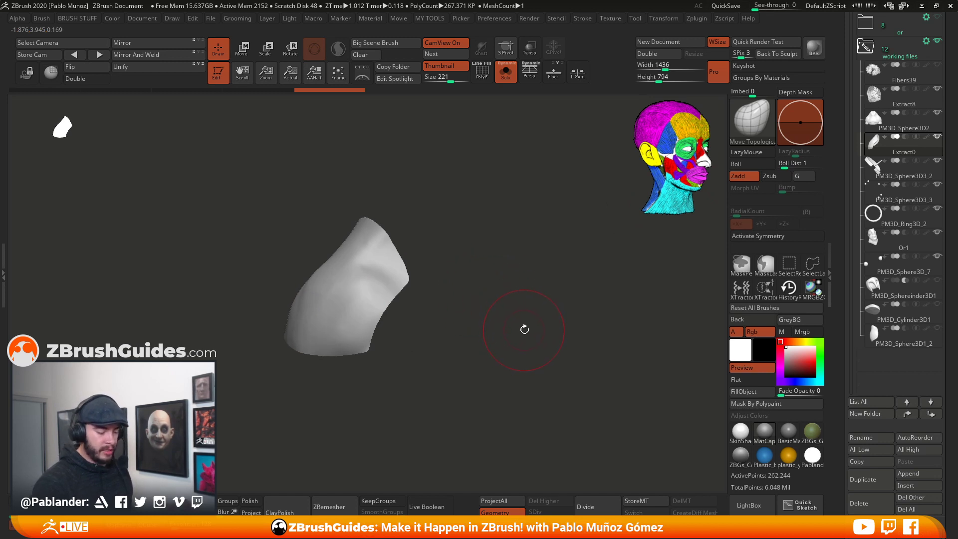
drag(466, 379, 546, 352)
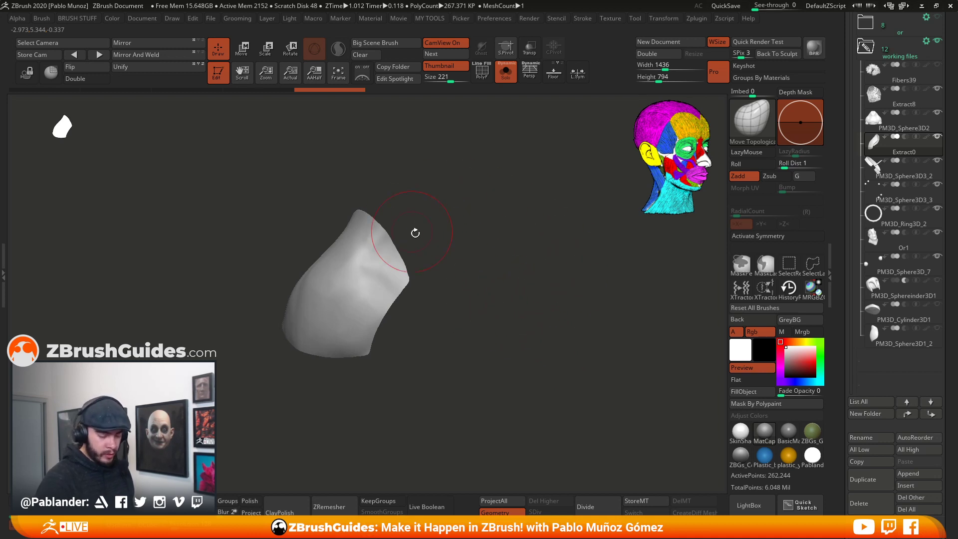
- Select the torso PM3D_Sphere3D2, paint a round test mask on the character's right shoulder, and sharpen the mask
click(904, 128)
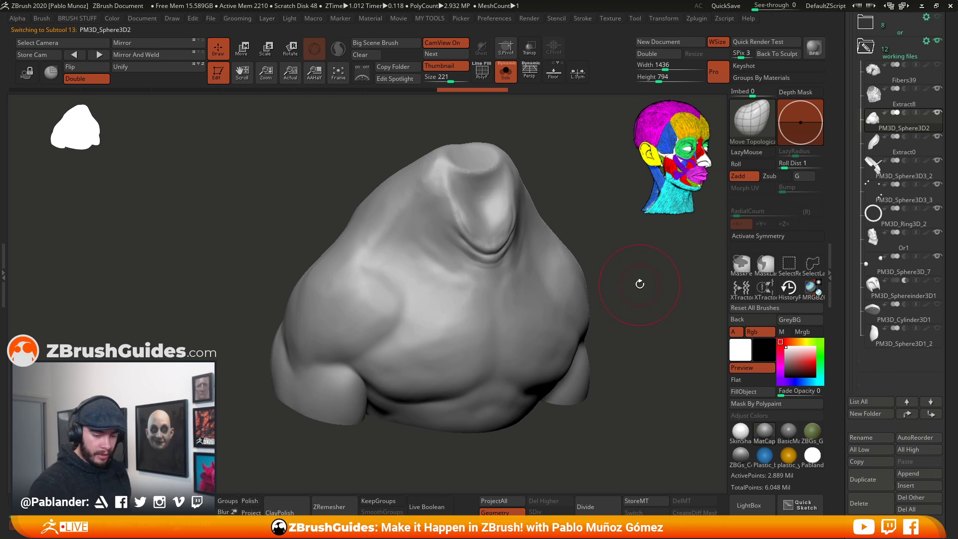
ctrl+drag(349, 277, 352, 295)
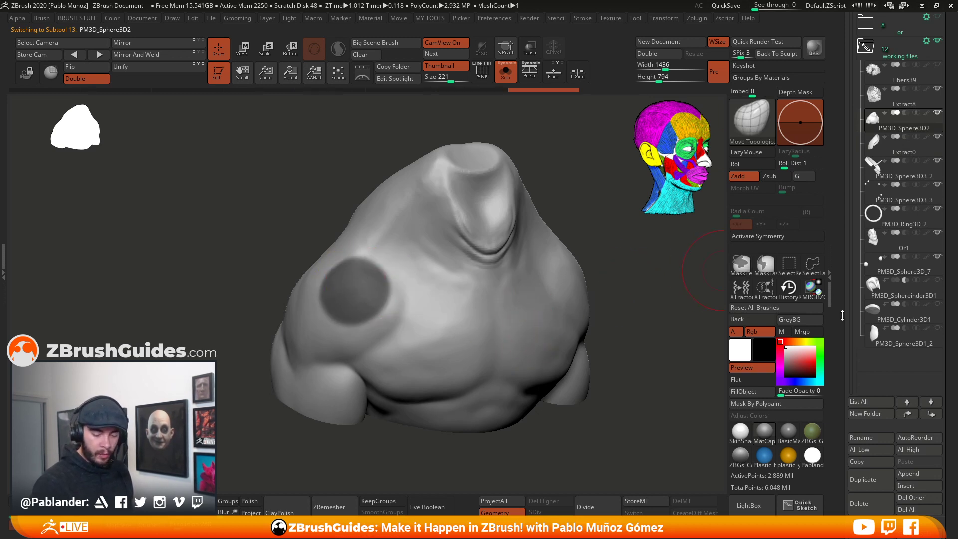
right_click(628, 280)
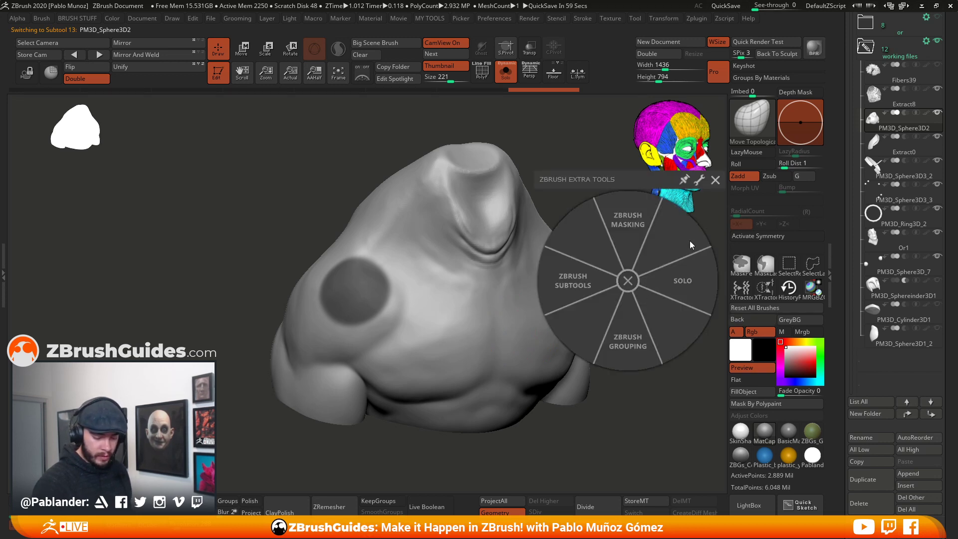
click(642, 234)
click(698, 214)
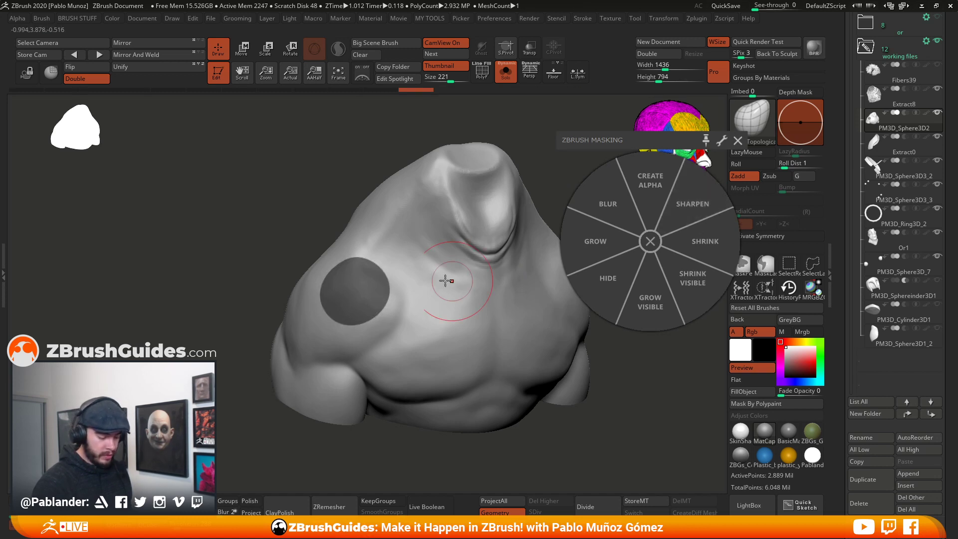
click(650, 243)
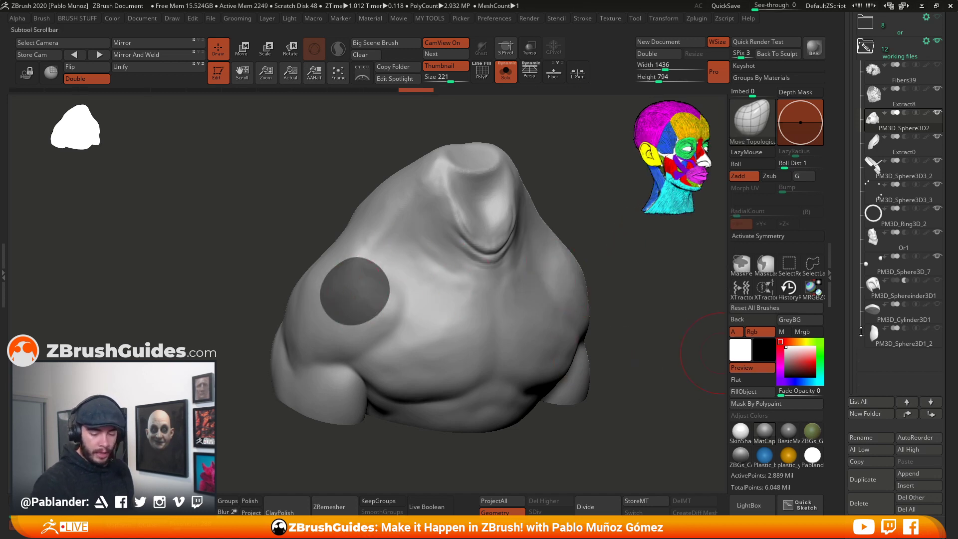
- Open the subtool Extract options to show the smoothness and thickness settings for the masked area
drag(845, 399, 845, 310)
scroll(909, 274, down, 5)
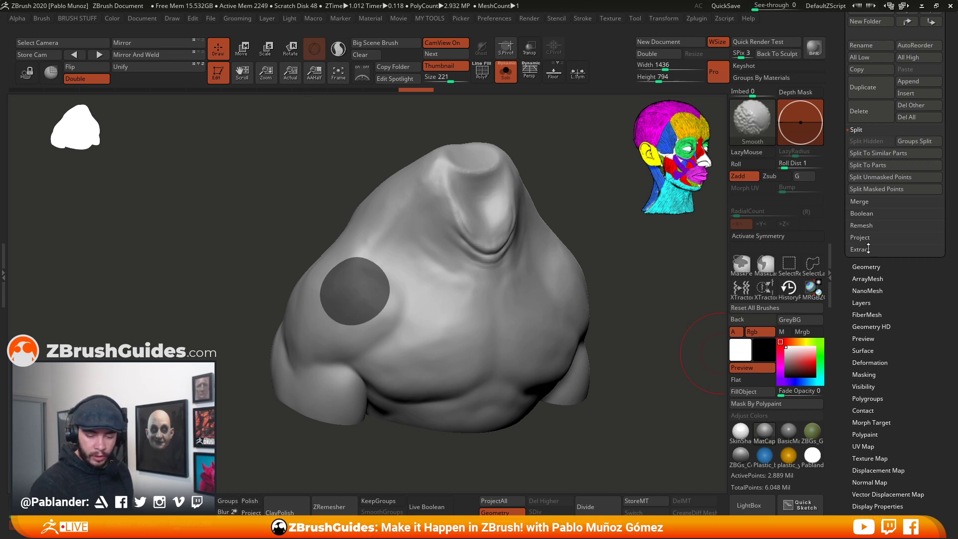
click(872, 250)
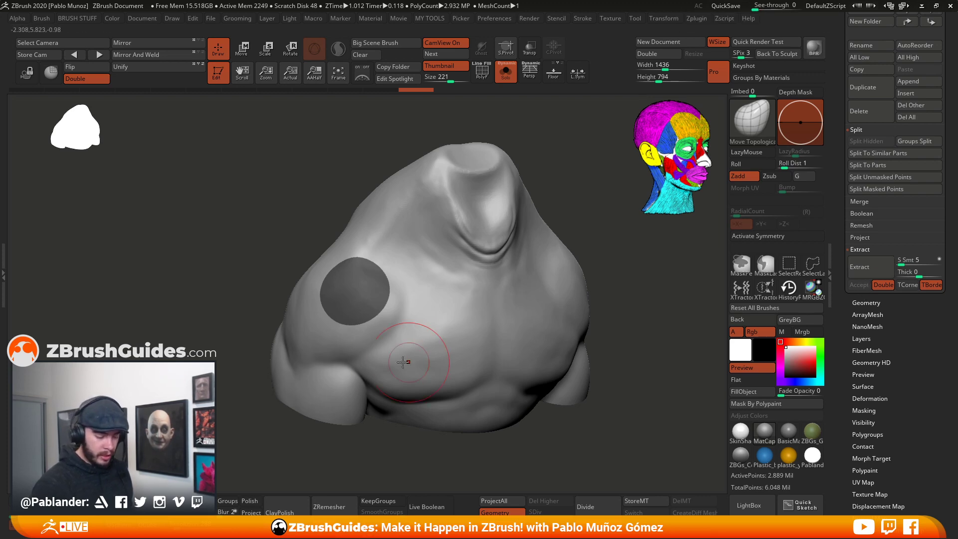
- Clear the round test mask from the torso and reselect the shoulder piece Extract0
ctrl+drag(689, 294, 706, 278)
scroll(846, 312, up, 5)
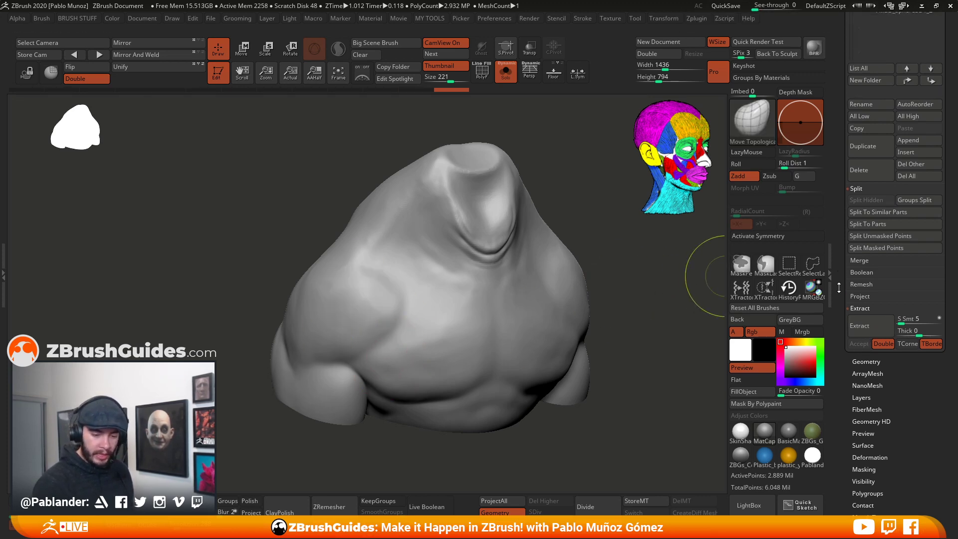
scroll(898, 163, up, 4)
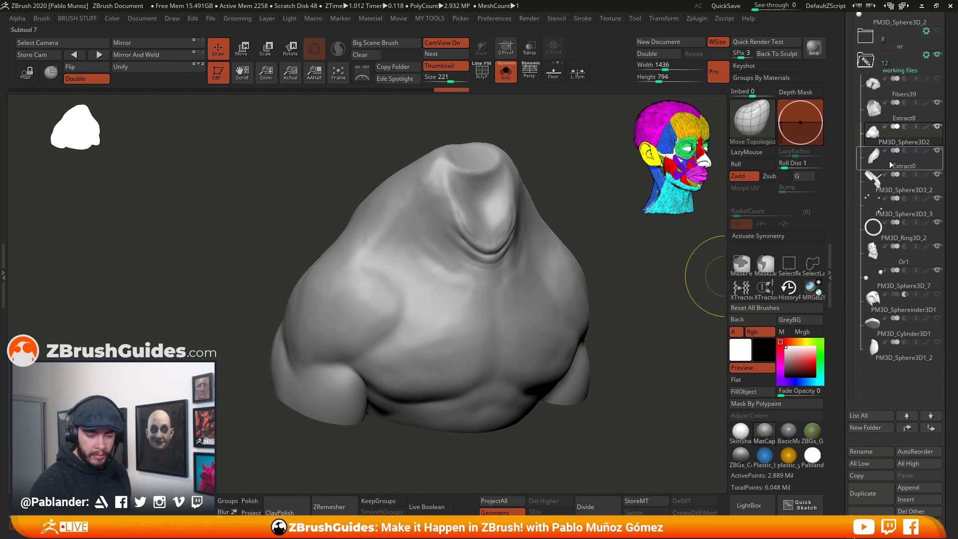
click(897, 164)
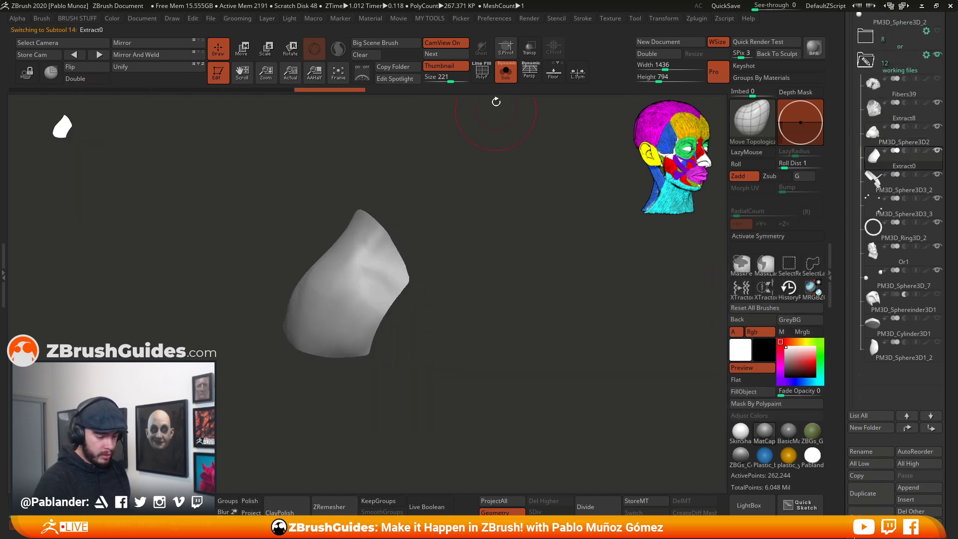
- Check the wireframe density of Extract0, isolated and alongside the full bust, with the polyframe display
click(484, 73)
drag(487, 120, 485, 219)
drag(454, 249, 513, 227)
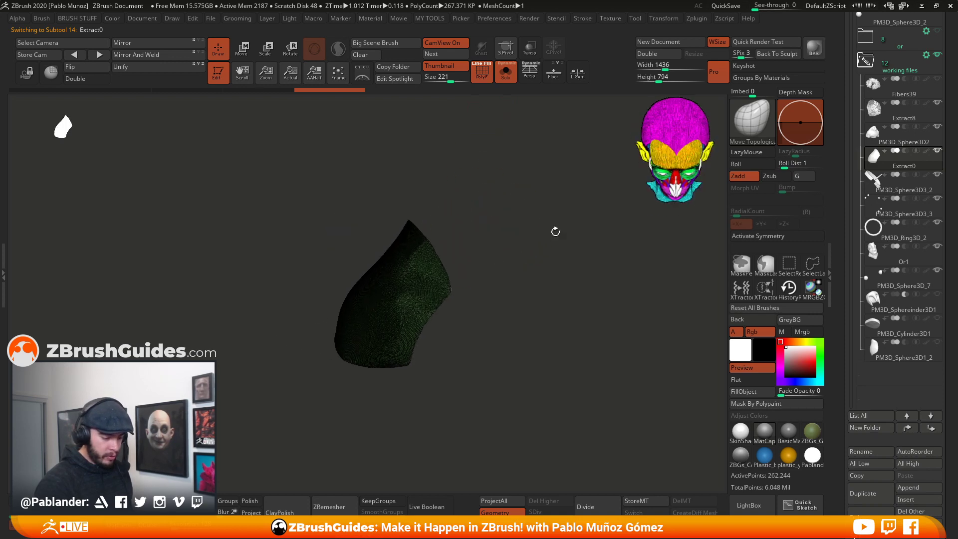
click(505, 73)
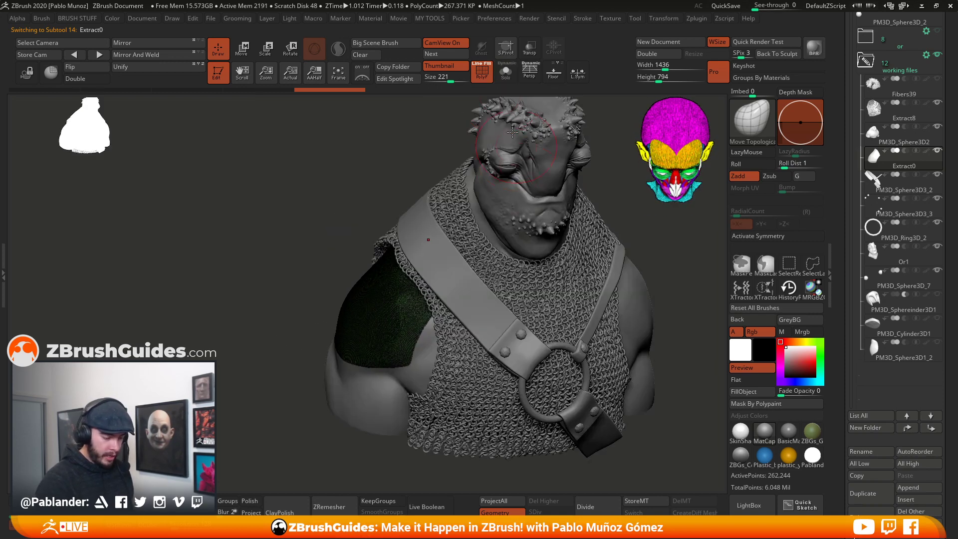
click(482, 72)
click(505, 74)
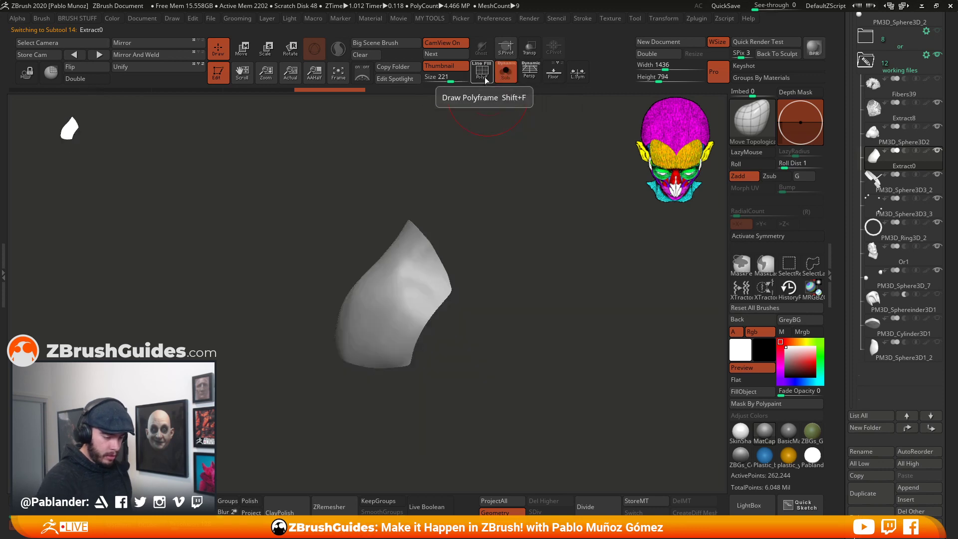
- Turn on the polyframe and run ZRemesher four times on Extract0 to reduce it to a light, clean mesh
click(482, 72)
click(343, 506)
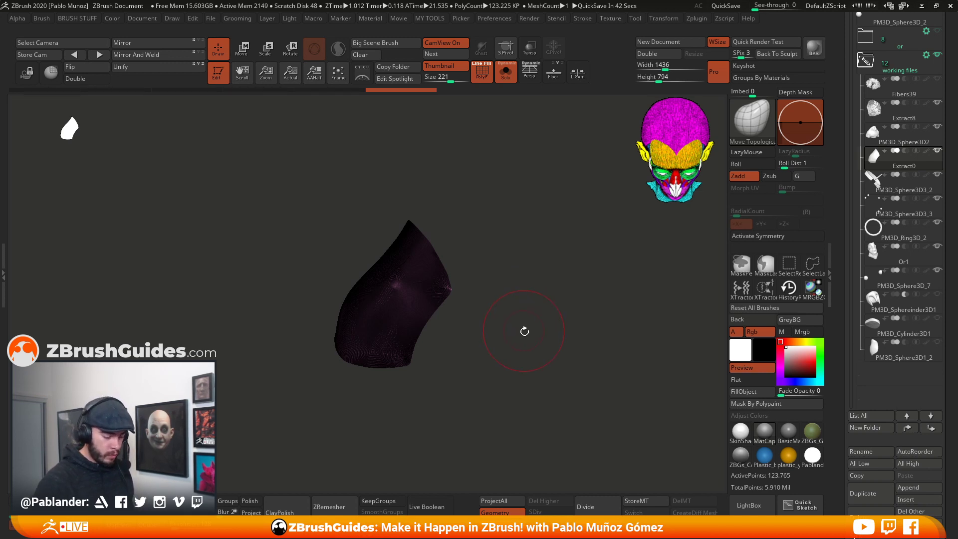
drag(521, 330, 496, 343)
click(341, 502)
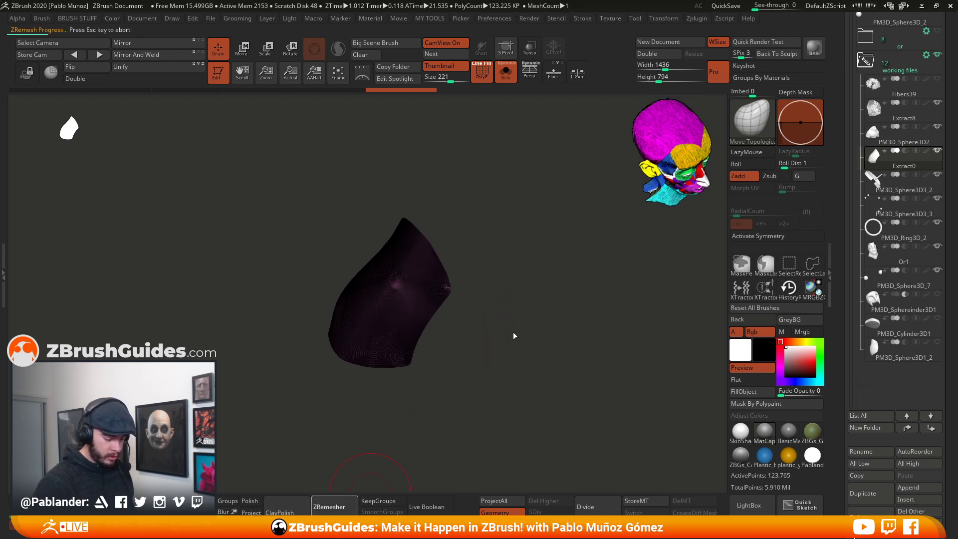
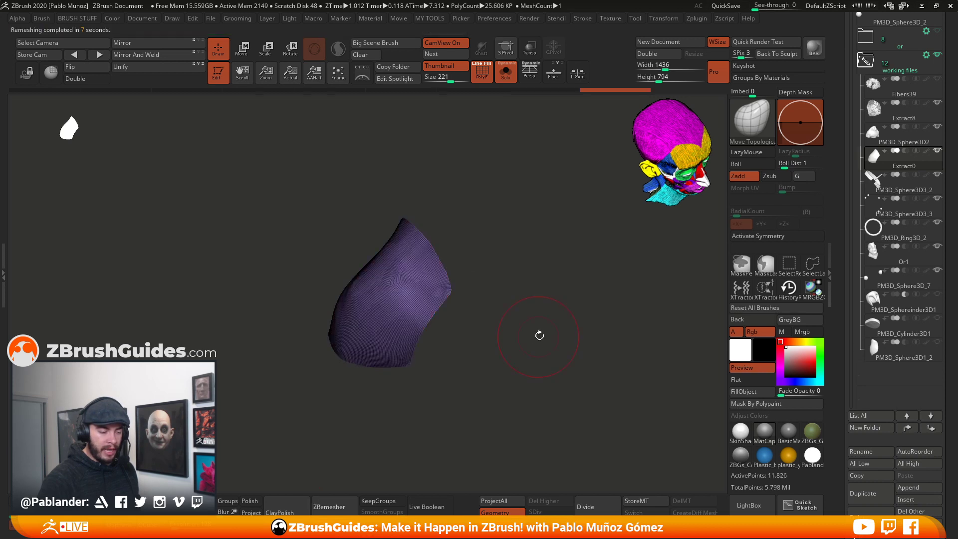
click(341, 505)
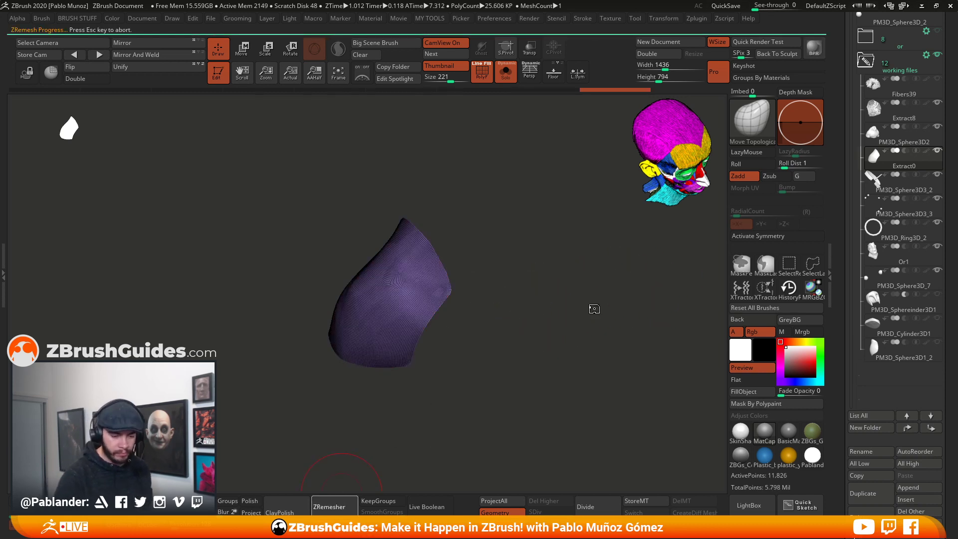
click(330, 505)
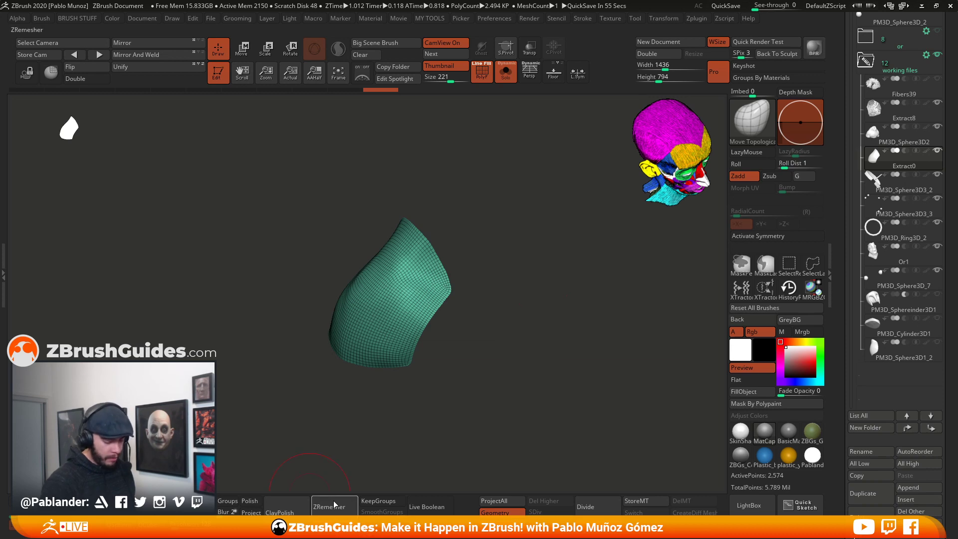
- Reduce the Move Topological brush size and pull the front corner of the shoulder piece outward into a sharper point
key(space)
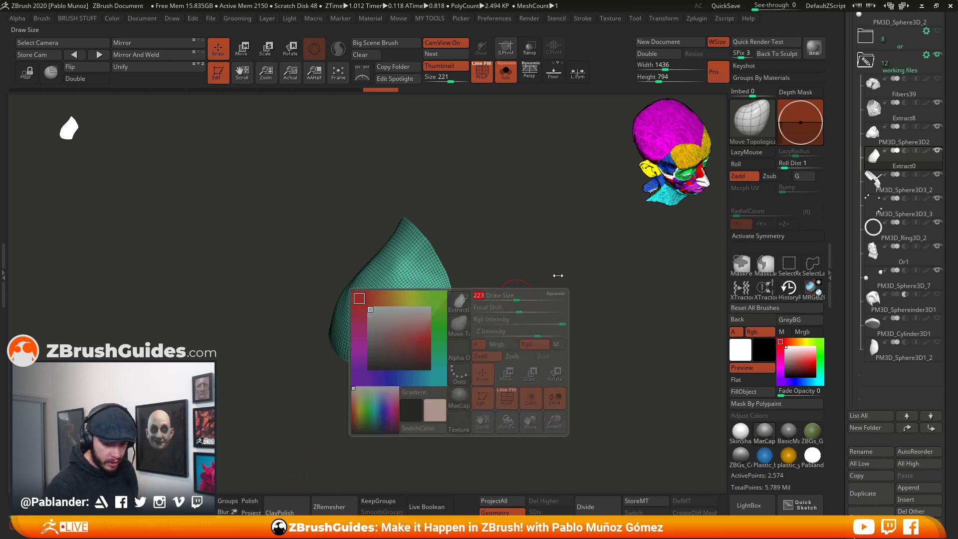
key(b)
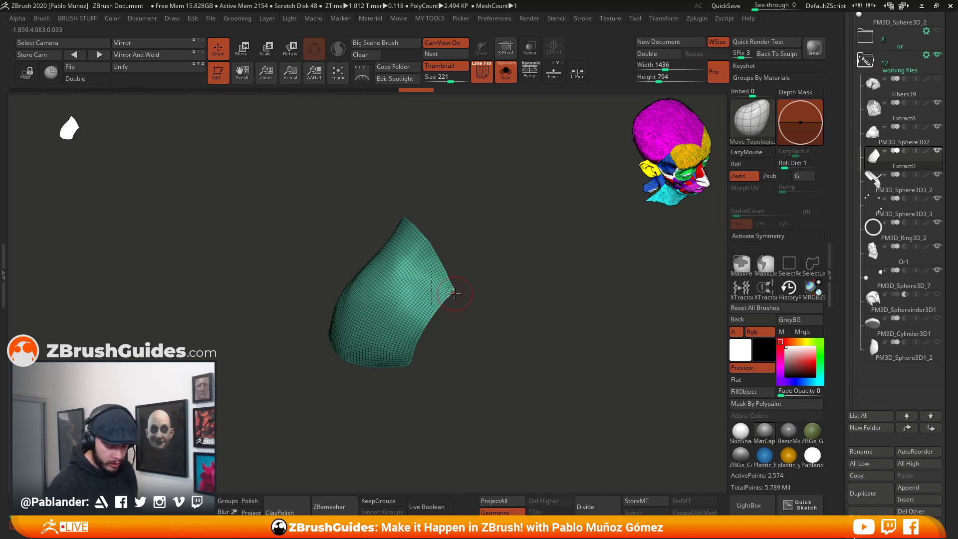
drag(457, 289, 456, 290)
drag(453, 291, 462, 289)
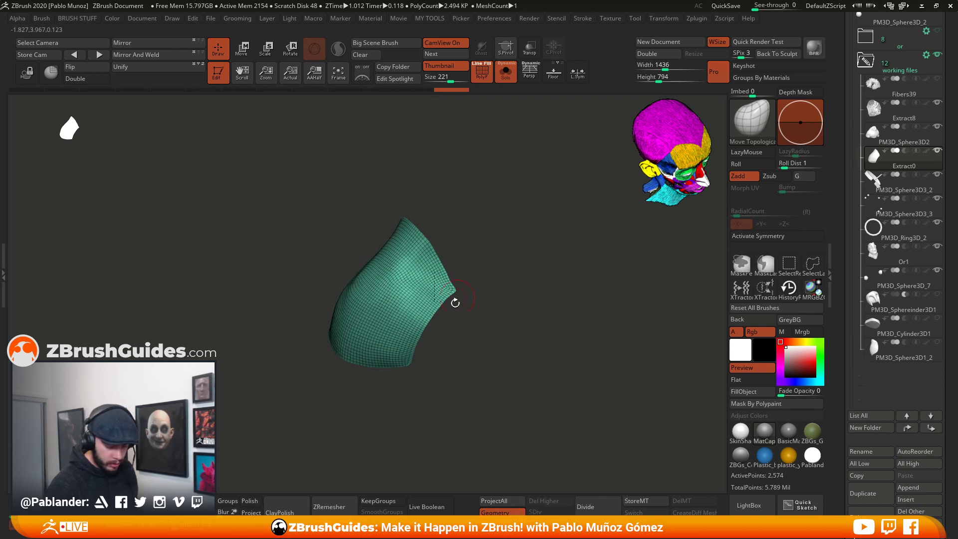
- Pull the shoulder piece's lower front corner into a sharper point and run ZRemesher twice to lighten its mesh
drag(409, 364, 416, 365)
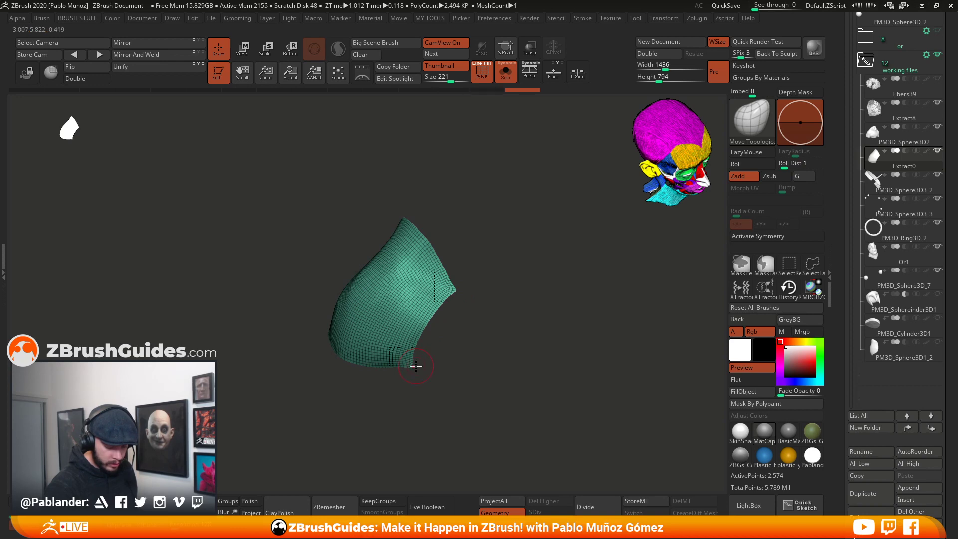
mouse_move(454, 244)
mouse_down()
mouse_move(474, 216)
mouse_move(518, 216)
mouse_move(460, 283)
mouse_move(444, 278)
mouse_move(454, 317)
mouse_move(453, 293)
mouse_up()
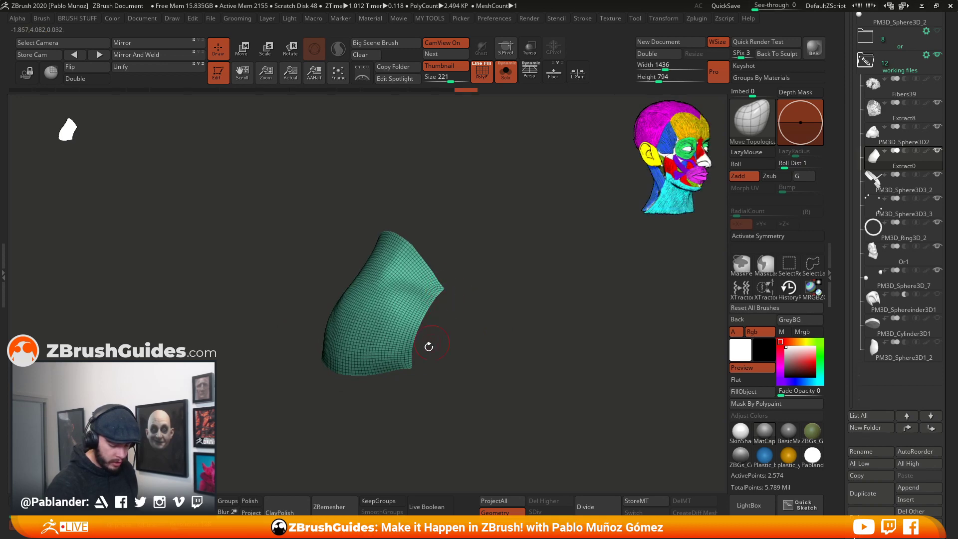
drag(412, 368, 415, 367)
ctrl+drag(486, 297, 490, 301)
right_click(455, 314)
drag(413, 368, 409, 369)
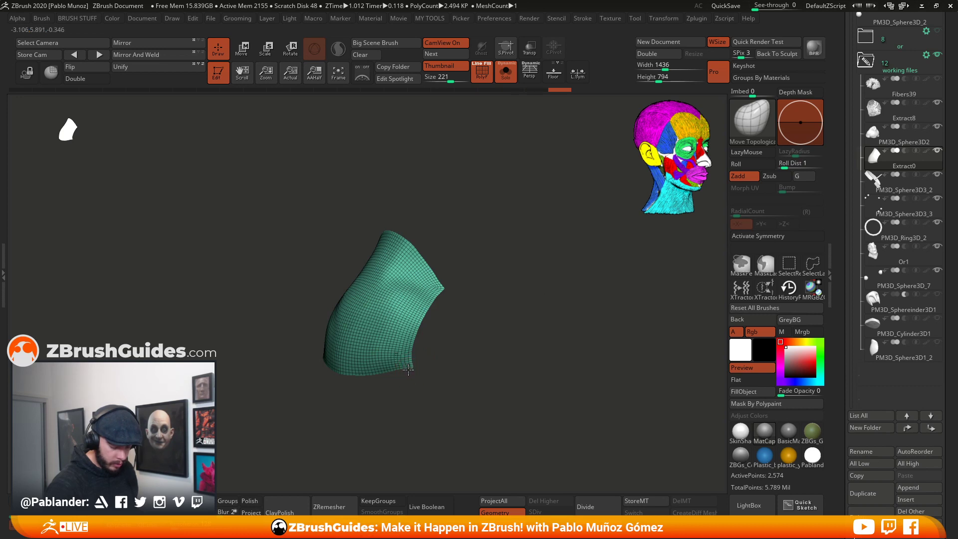
drag(468, 336, 471, 341)
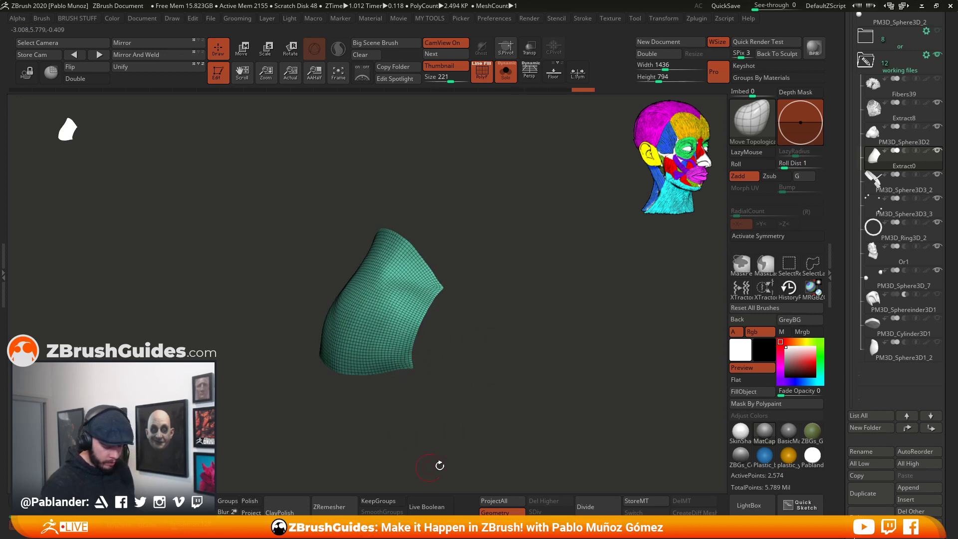
click(338, 505)
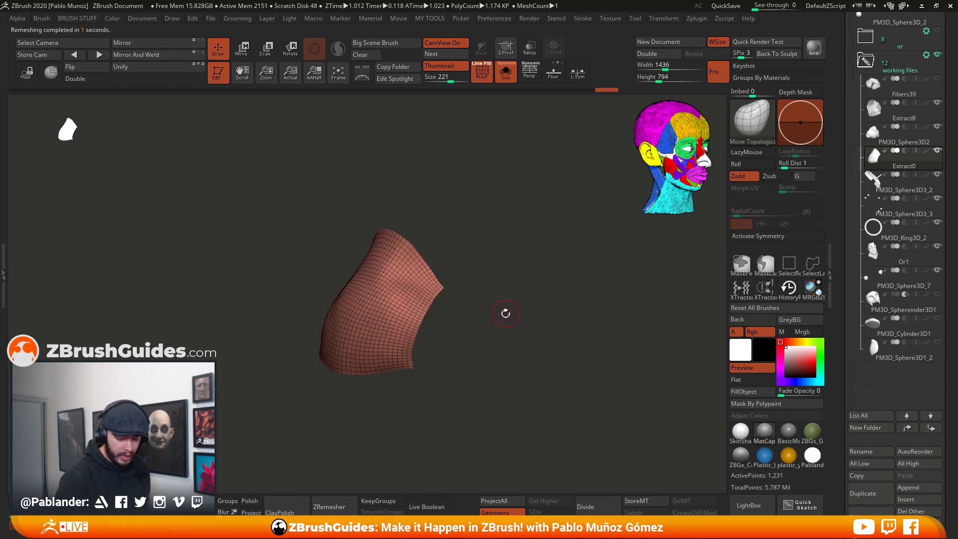
click(338, 510)
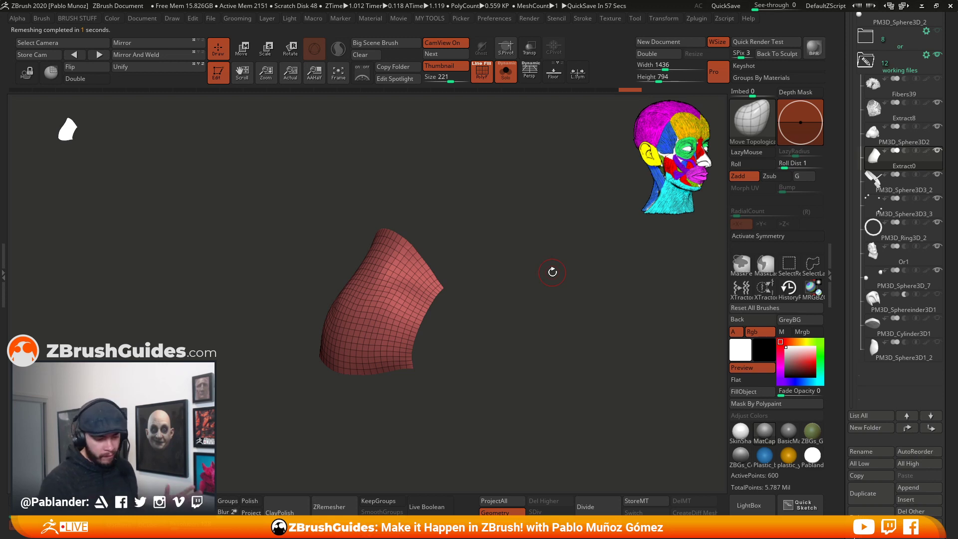
- Review the custom Extra Tools pie menus for masking, grouping and subtools, and test the Solo toggle on Extract0
right_click(532, 237)
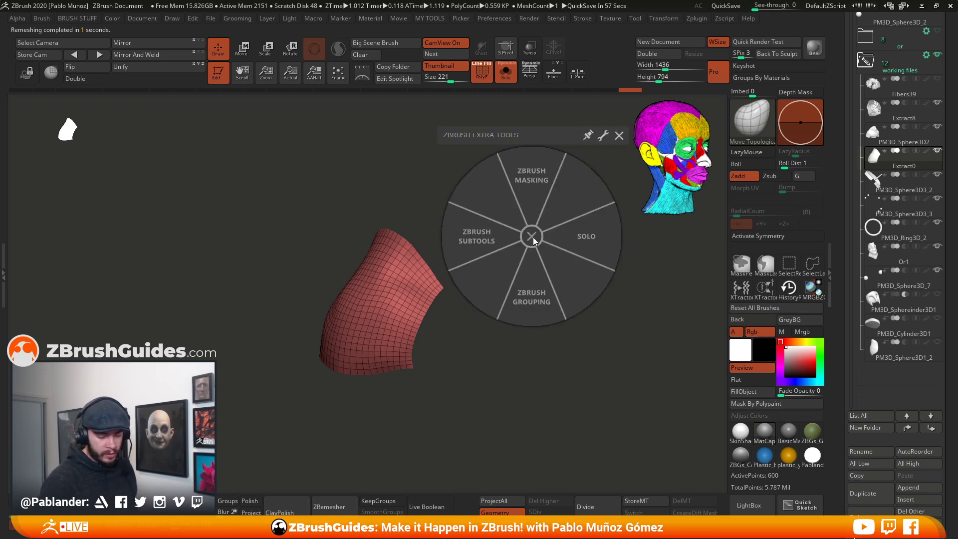
click(535, 188)
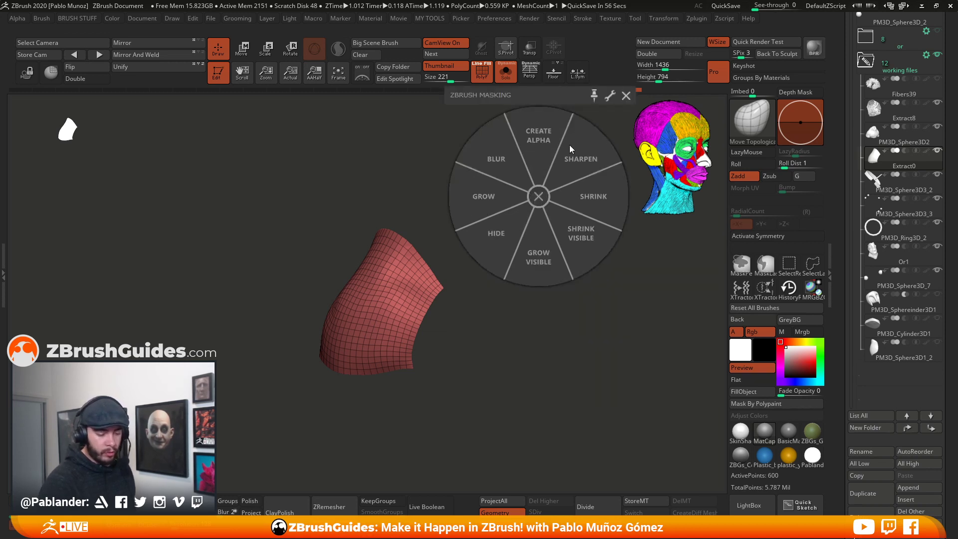
click(548, 198)
right_click(547, 246)
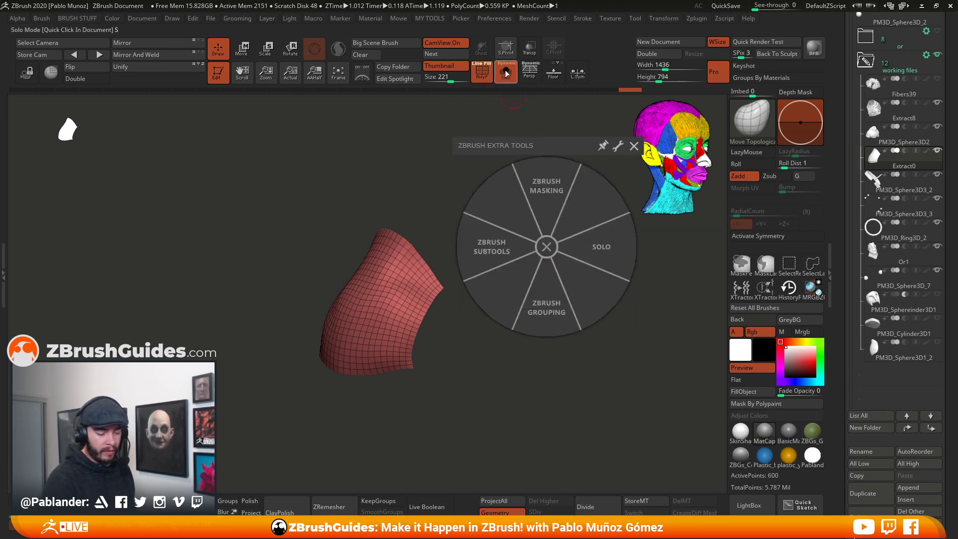
click(546, 247)
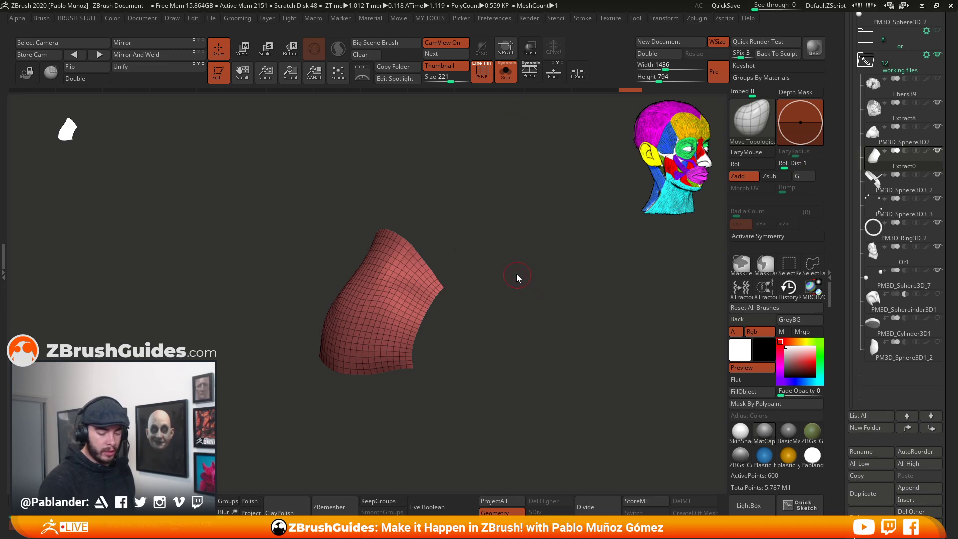
right_click(513, 264)
click(568, 256)
right_click(543, 270)
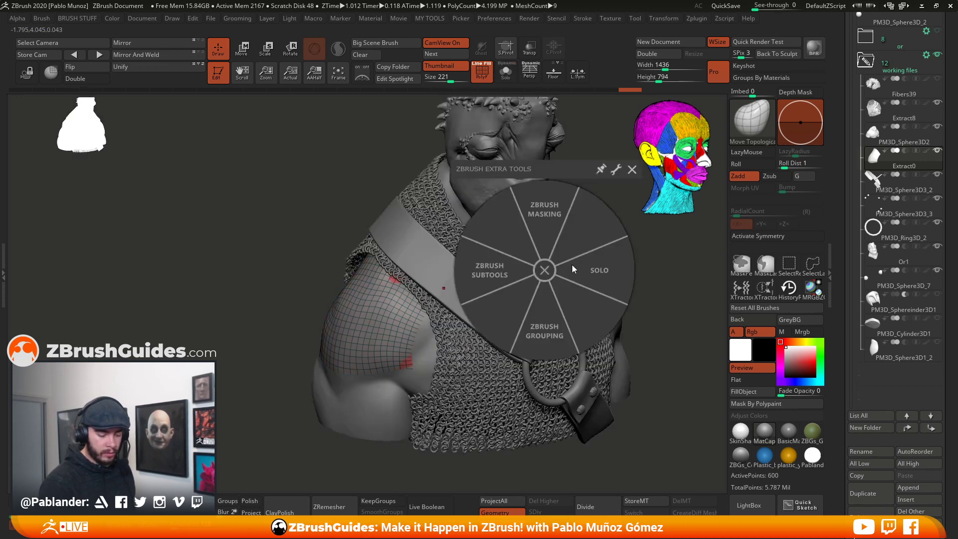
click(568, 265)
right_click(547, 235)
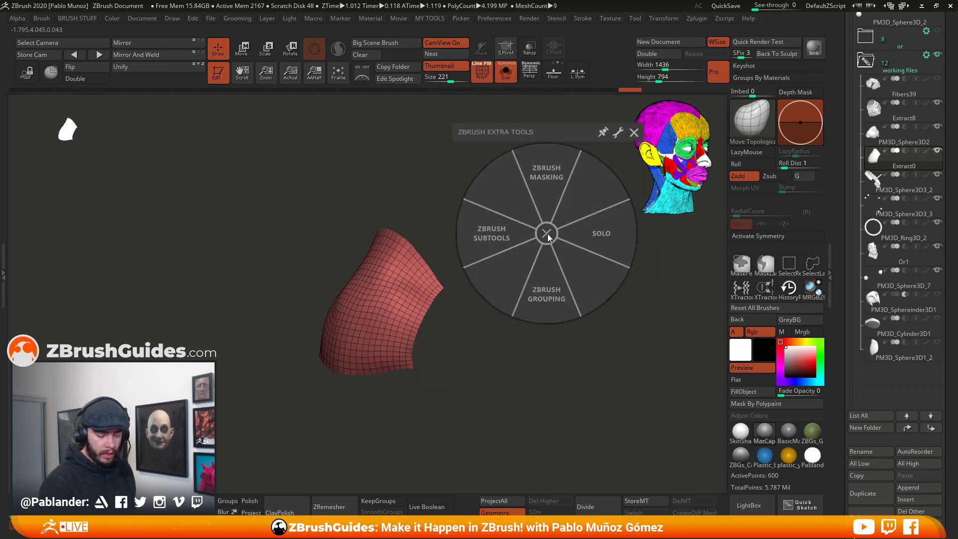
click(550, 298)
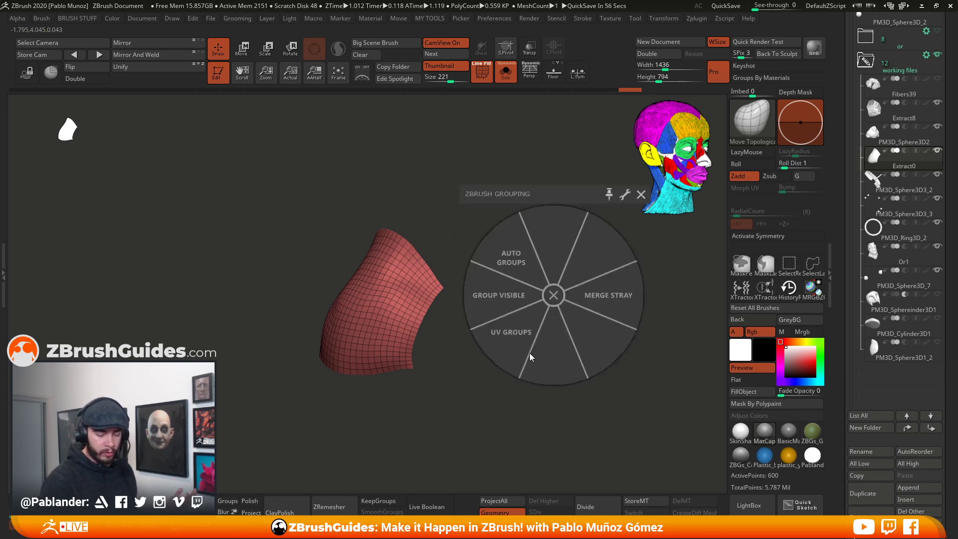
click(554, 296)
right_click(547, 281)
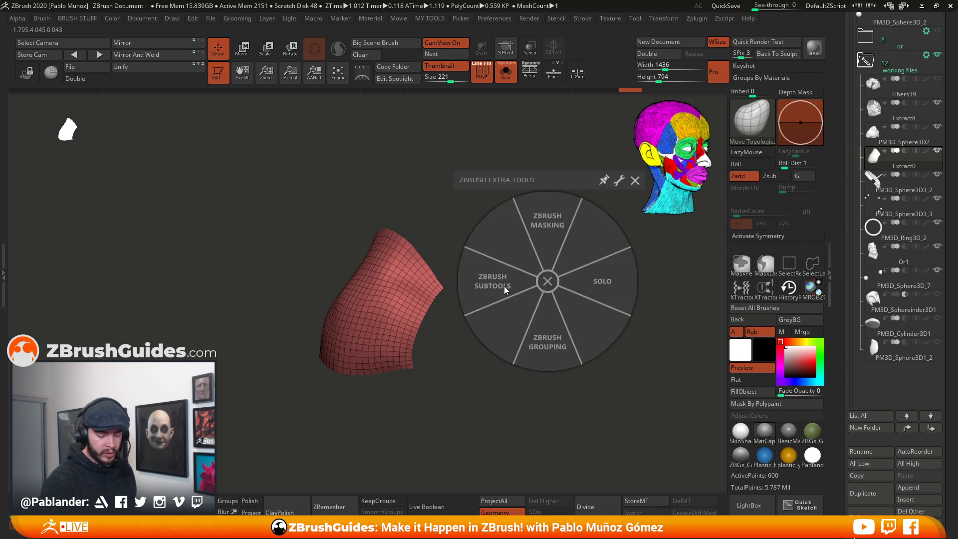
click(516, 292)
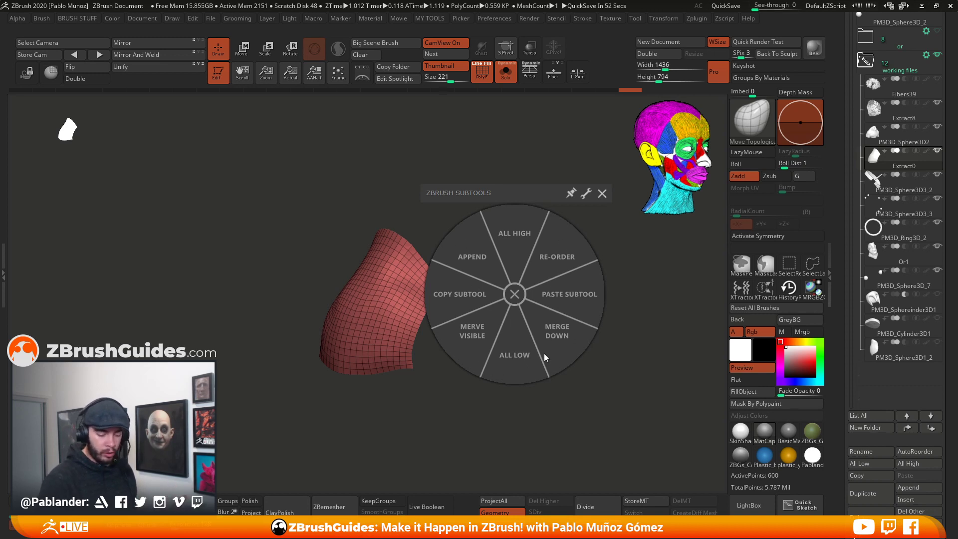
click(515, 297)
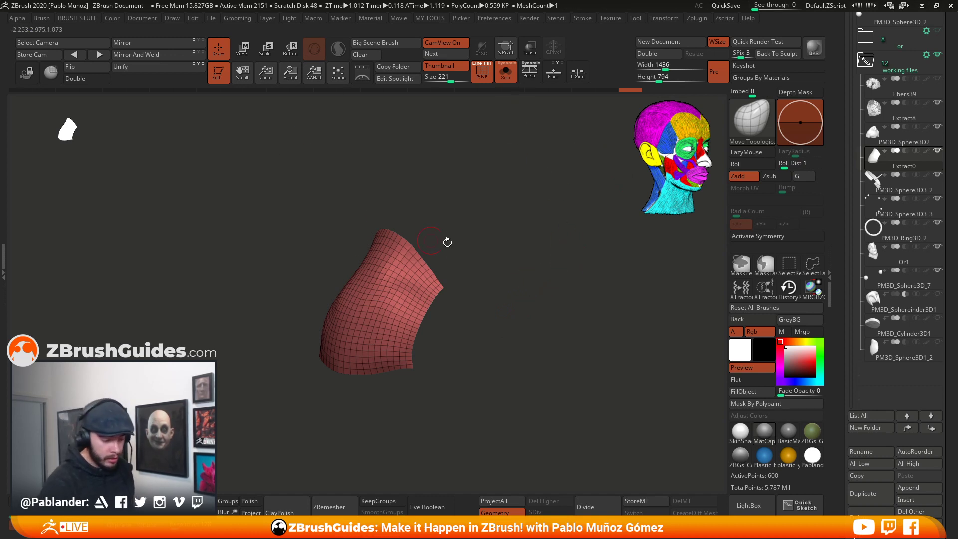
- Run ZRemesher two more times on Extract0 to bring it down to a very coarse quad mesh
click(702, 75)
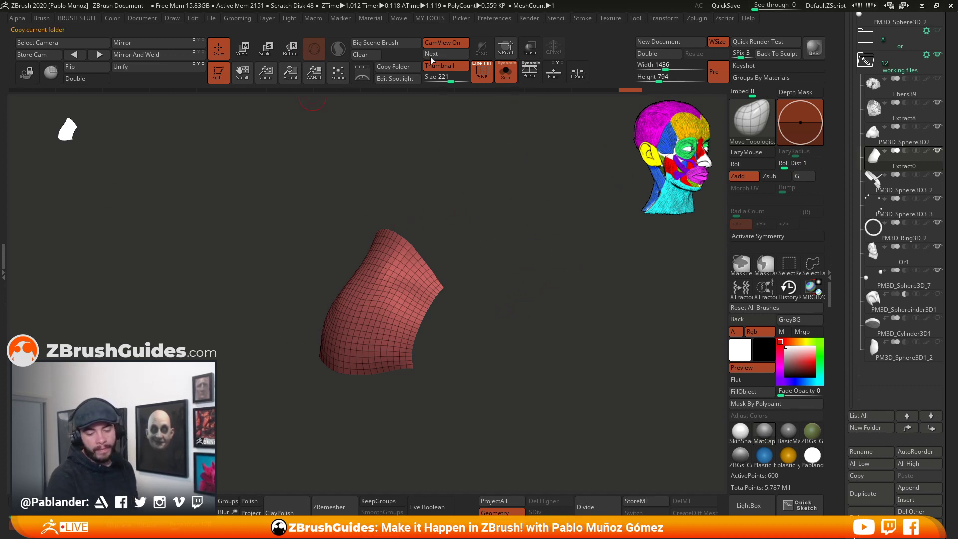
drag(569, 304, 529, 277)
click(323, 507)
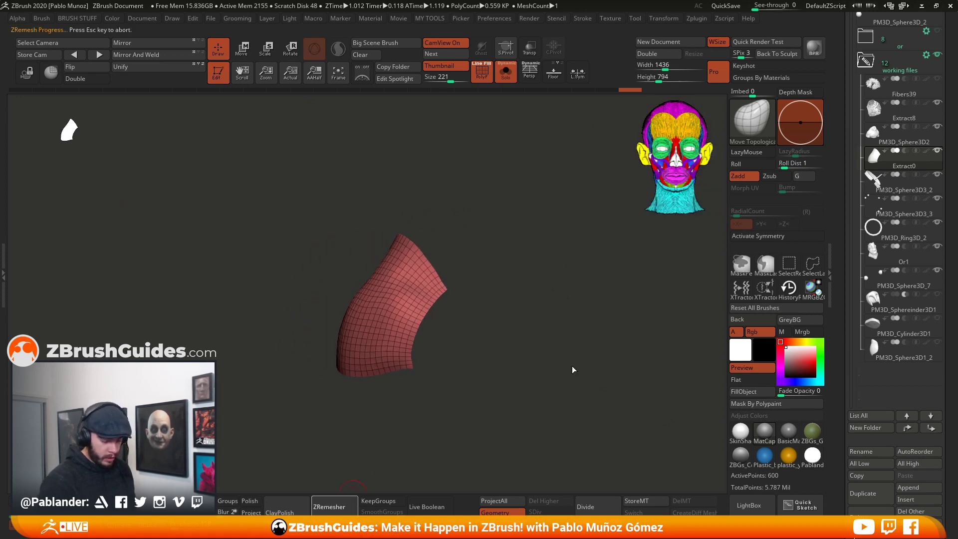
drag(455, 292, 483, 324)
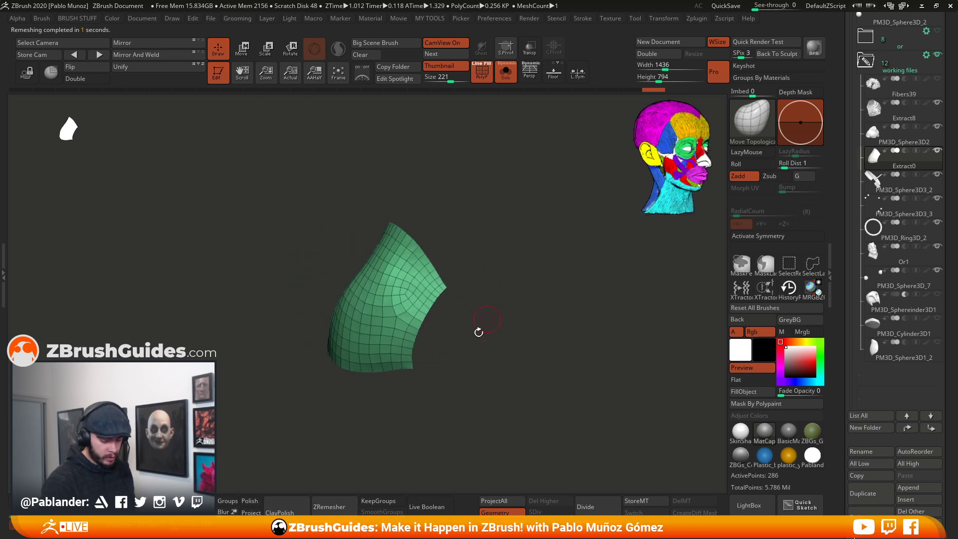
click(344, 504)
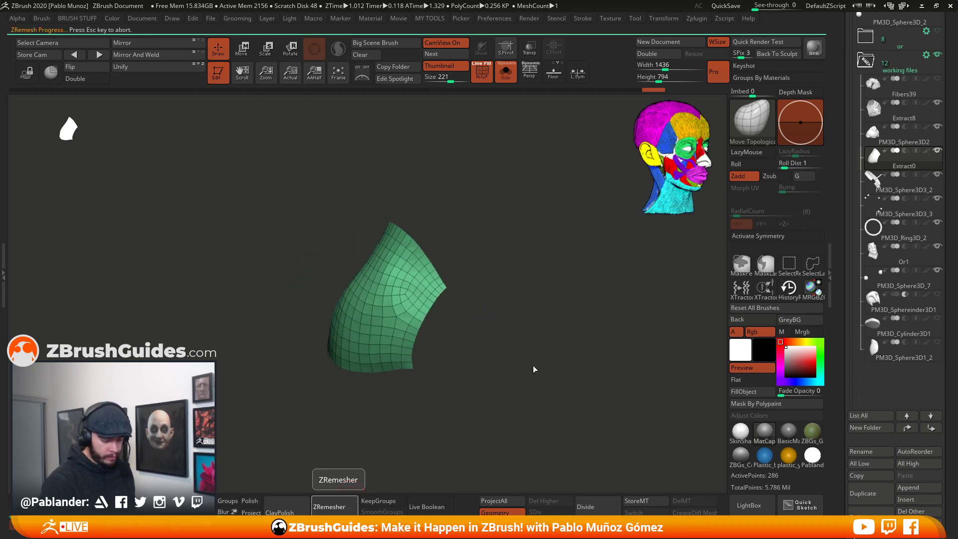
drag(553, 364, 506, 318)
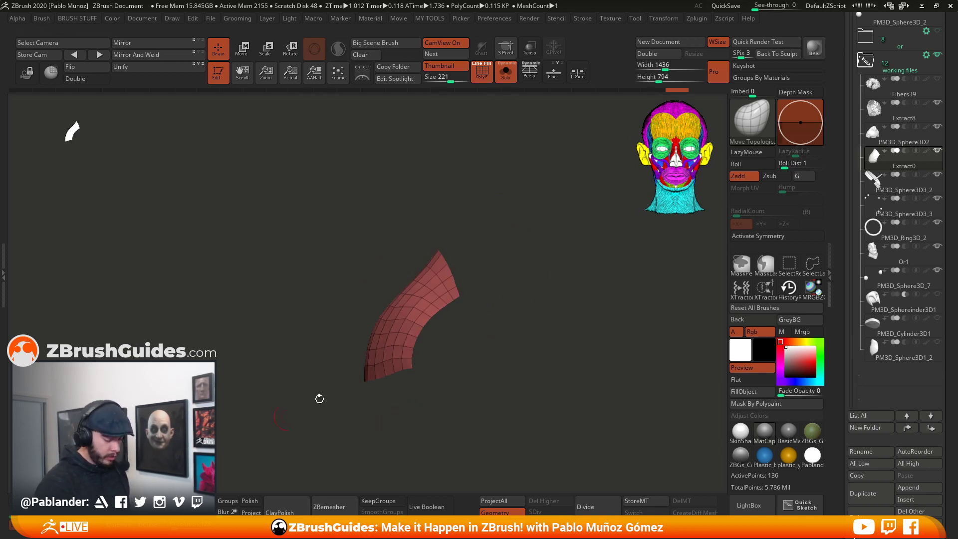
- Bring the full bust back into view and inflate Extract0 until it stands clear of the shoulder surface
key(space)
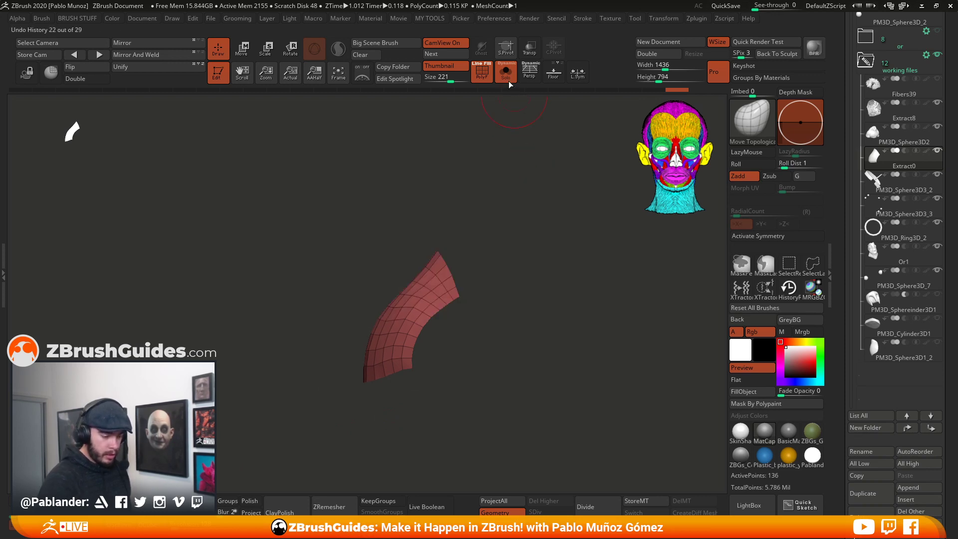
click(505, 70)
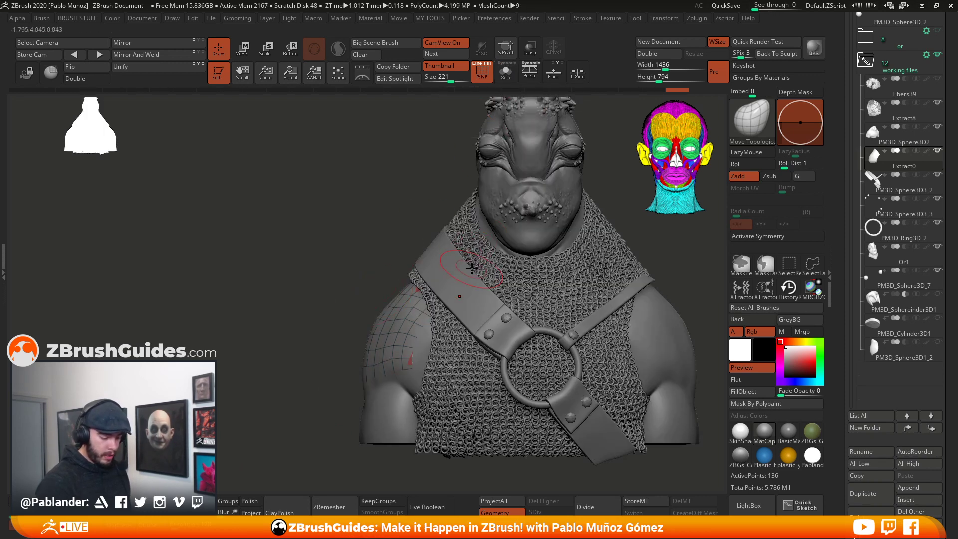
key(t)
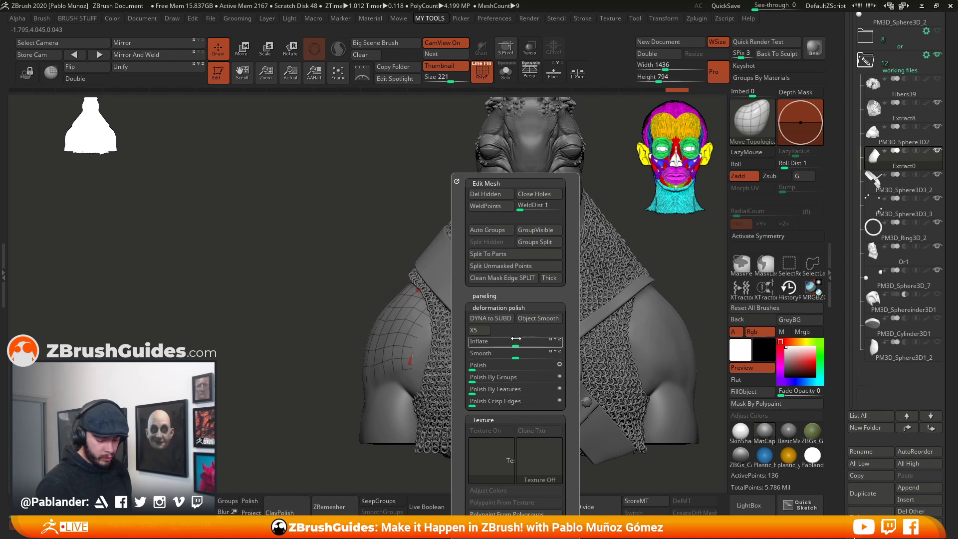
mouse_move(521, 342)
mouse_down()
mouse_move(543, 341)
mouse_move(529, 341)
mouse_up()
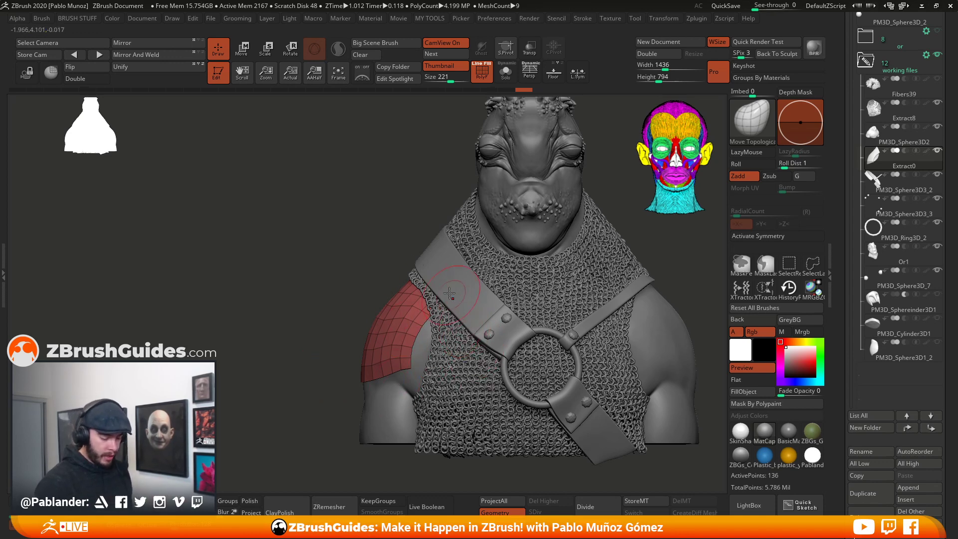
key(1)
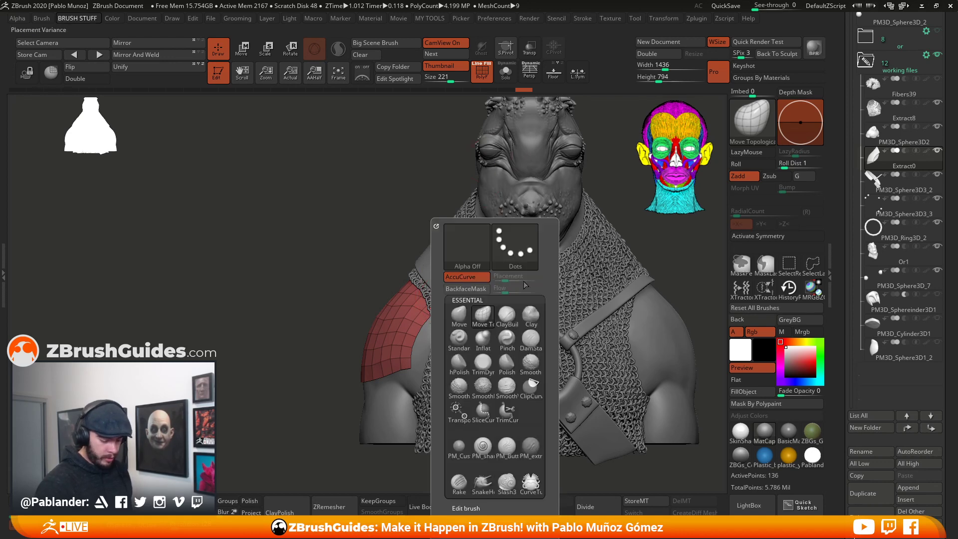
key(2)
drag(530, 366, 576, 365)
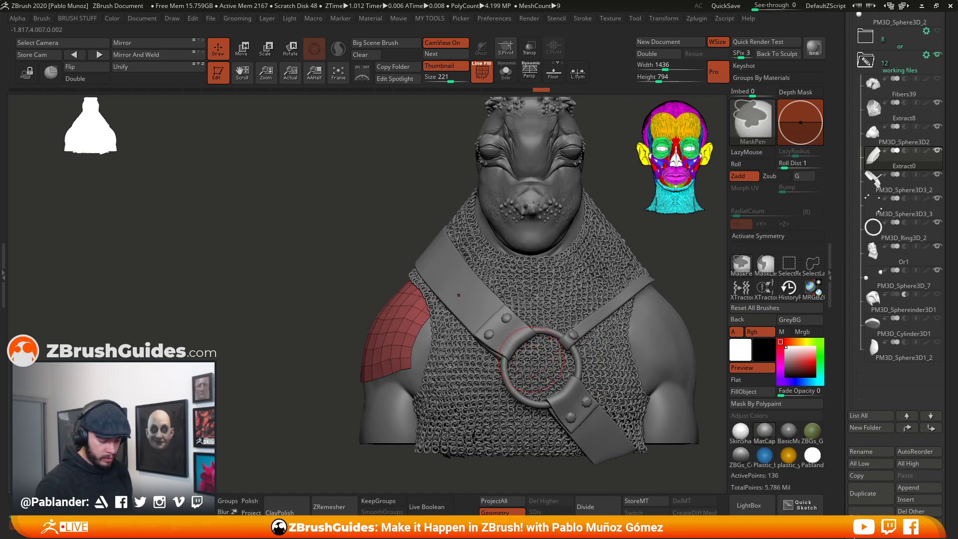
key(ctrl+z)
key(2)
mouse_move(531, 346)
mouse_down()
mouse_move(582, 340)
mouse_move(543, 339)
mouse_up()
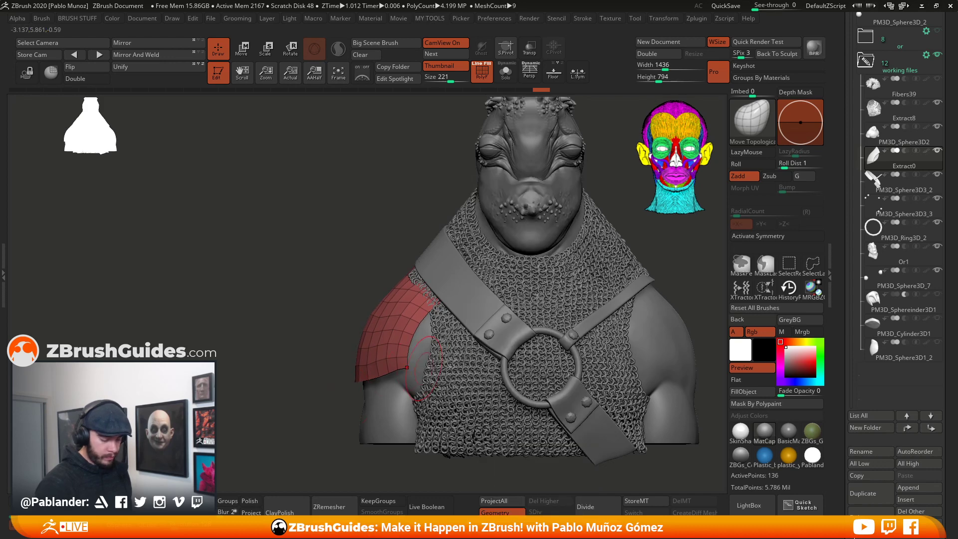
- Enlarge the Move Topological brush and pull the shoulder piece's upper edge up over the chest strap, shaping it from several angles
key(space)
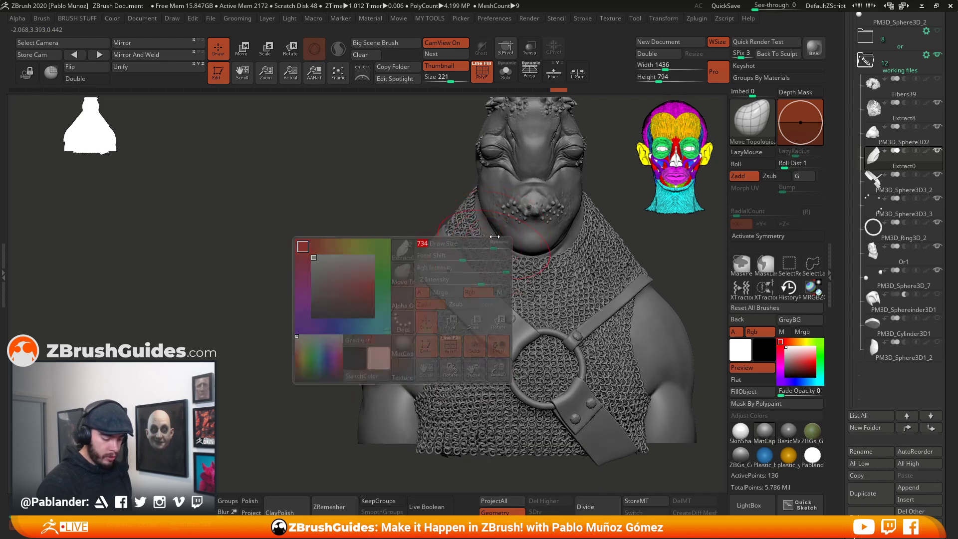
mouse_move(415, 260)
mouse_down()
mouse_move(404, 234)
mouse_move(429, 276)
mouse_up()
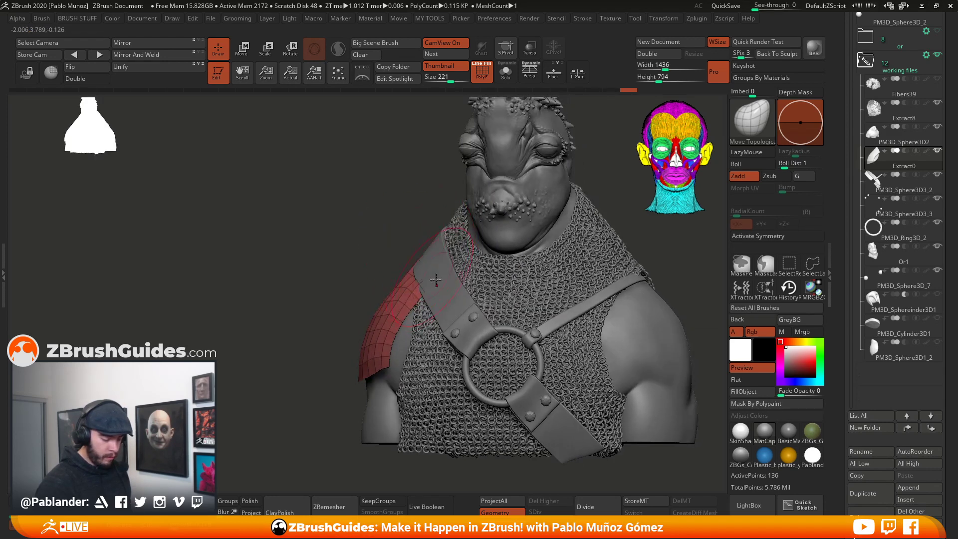
right_drag(433, 281, 439, 290)
drag(426, 282, 433, 257)
right_drag(433, 259, 457, 294)
mouse_move(446, 281)
mouse_down()
mouse_move(461, 278)
mouse_move(442, 296)
mouse_move(449, 263)
mouse_move(453, 277)
mouse_move(443, 280)
mouse_up()
right_drag(399, 225, 469, 235)
mouse_move(355, 254)
mouse_down()
mouse_move(316, 258)
mouse_move(298, 283)
mouse_up()
drag(409, 247, 417, 252)
mouse_move(541, 258)
mouse_down()
mouse_move(418, 259)
mouse_move(404, 281)
mouse_move(453, 268)
mouse_move(433, 296)
mouse_move(428, 262)
mouse_up()
right_click(427, 254)
mouse_move(403, 302)
mouse_down()
mouse_move(387, 308)
mouse_move(384, 299)
mouse_up()
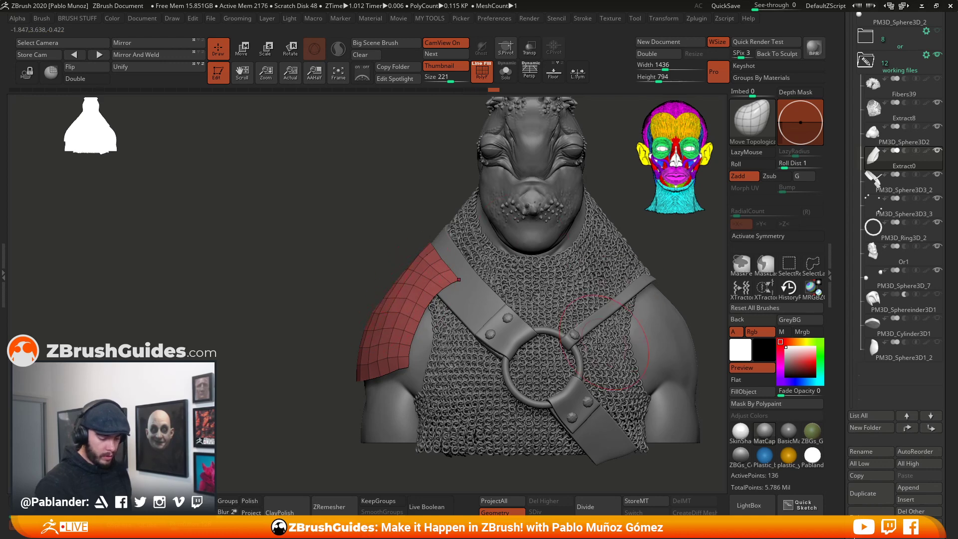
right_click(438, 293)
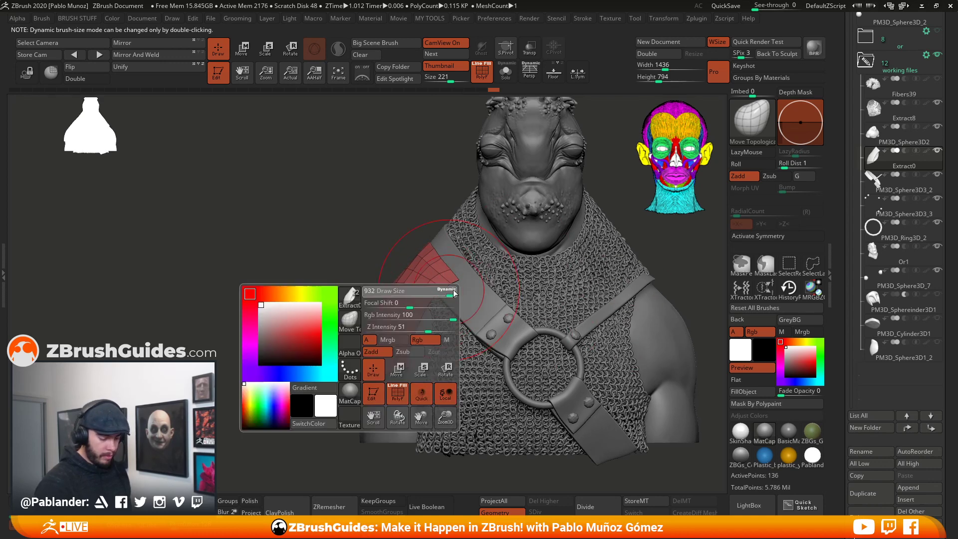
- Centre the transform gizmo on Extract0, move the piece slightly outward from the shoulder, and return to Draw mode
click(248, 59)
shift+drag(301, 229, 329, 273)
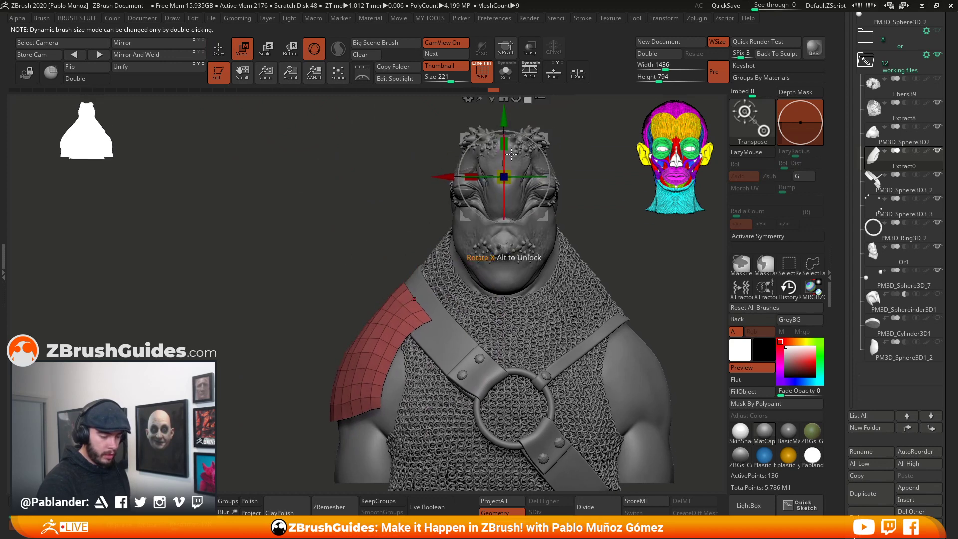
alt+drag(591, 164, 579, 193)
click(480, 126)
alt+drag(597, 278, 579, 228)
drag(354, 331, 356, 327)
drag(393, 295, 394, 288)
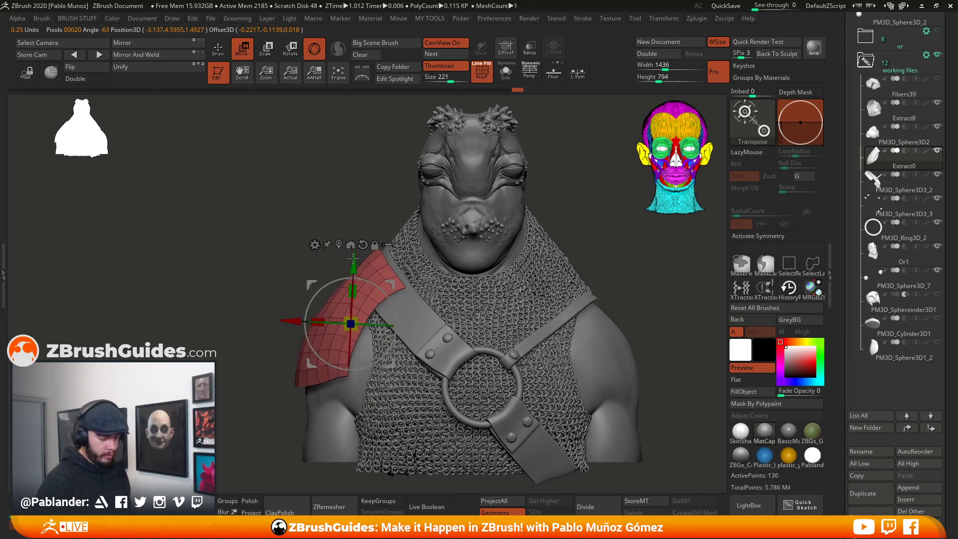
key(q)
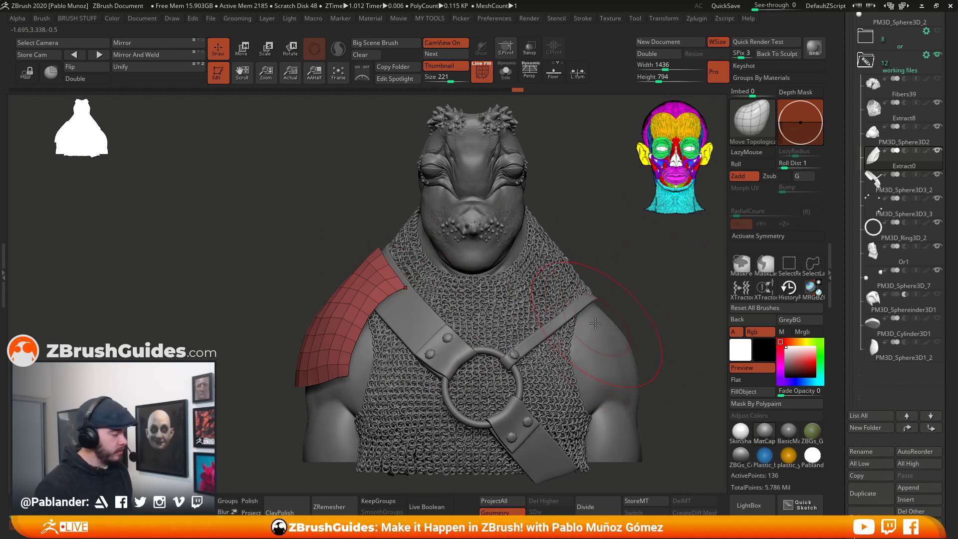
key(ctrl+super+Left)
key(ctrl+super+Right)
key(ctrl+super+Left)
key(ctrl+super+Right)
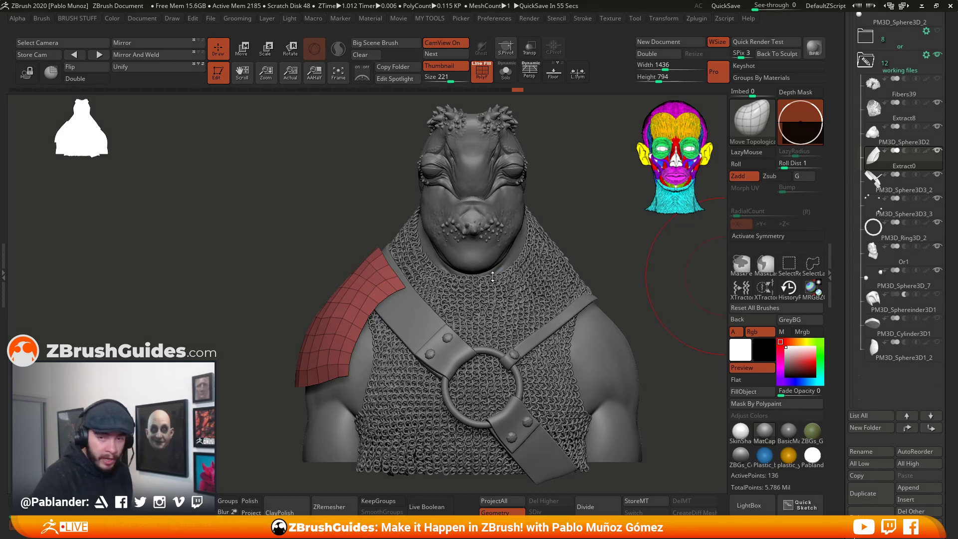
- Draw over the screen with the annotation pen: trace both chest strap edges in blue and mark its midline with a yellow line and arrow
drag(957, 178, 701, 233)
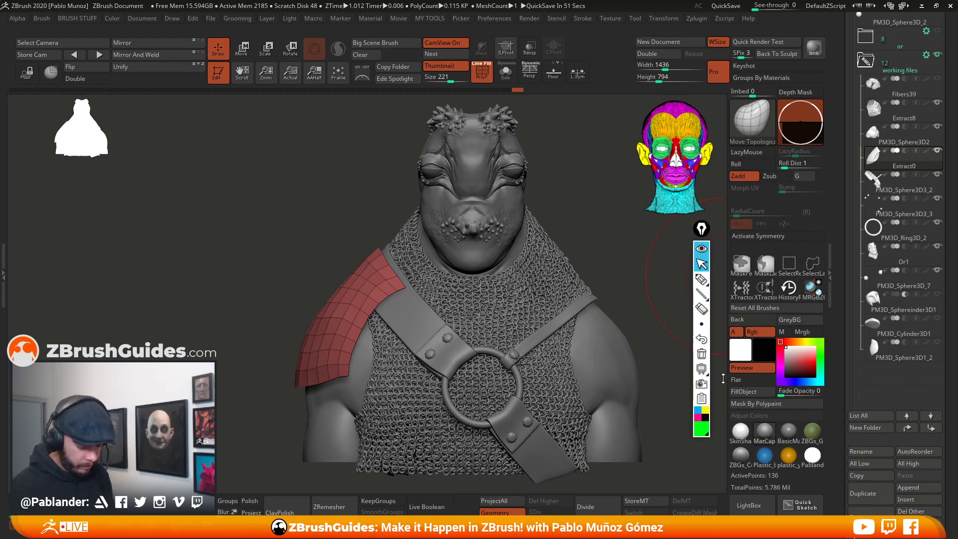
click(702, 280)
drag(378, 310, 427, 366)
drag(388, 247, 468, 342)
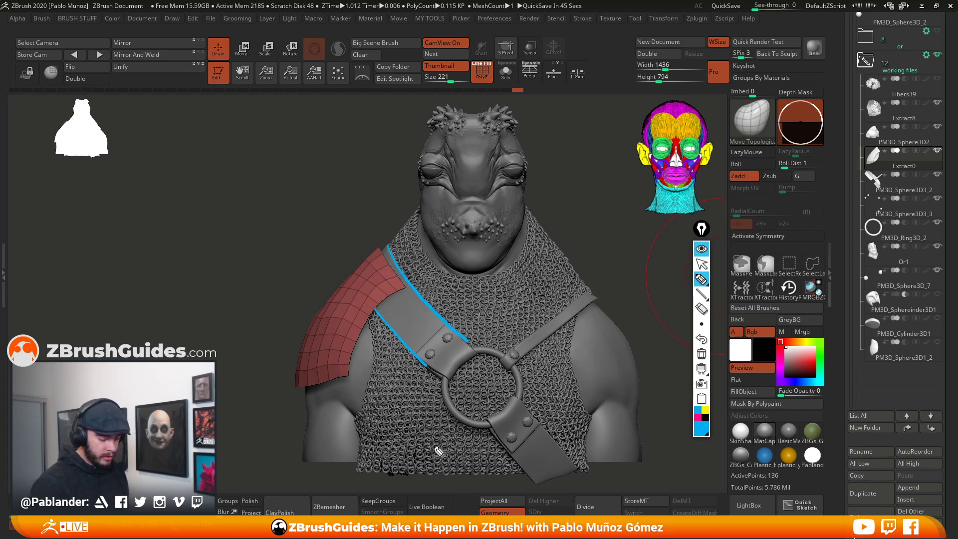
click(706, 409)
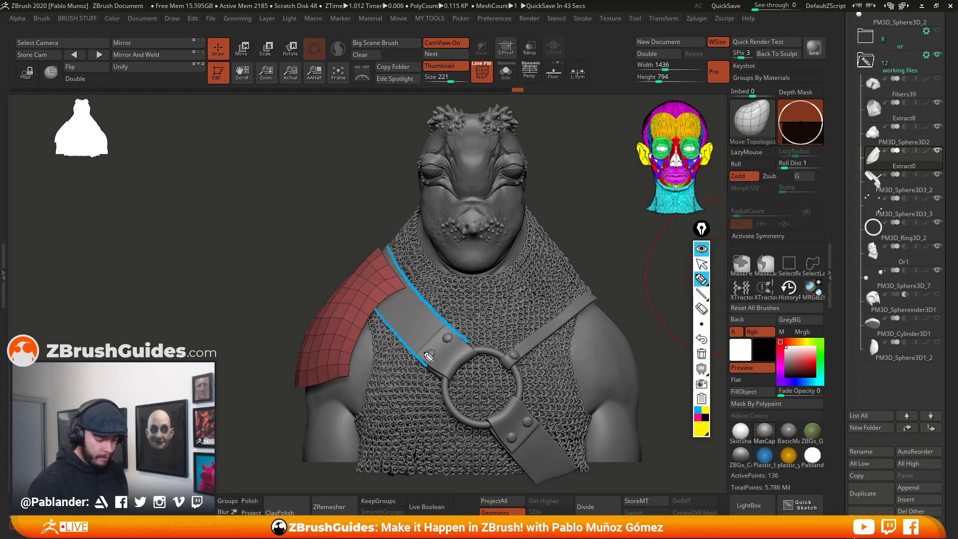
drag(379, 248, 440, 345)
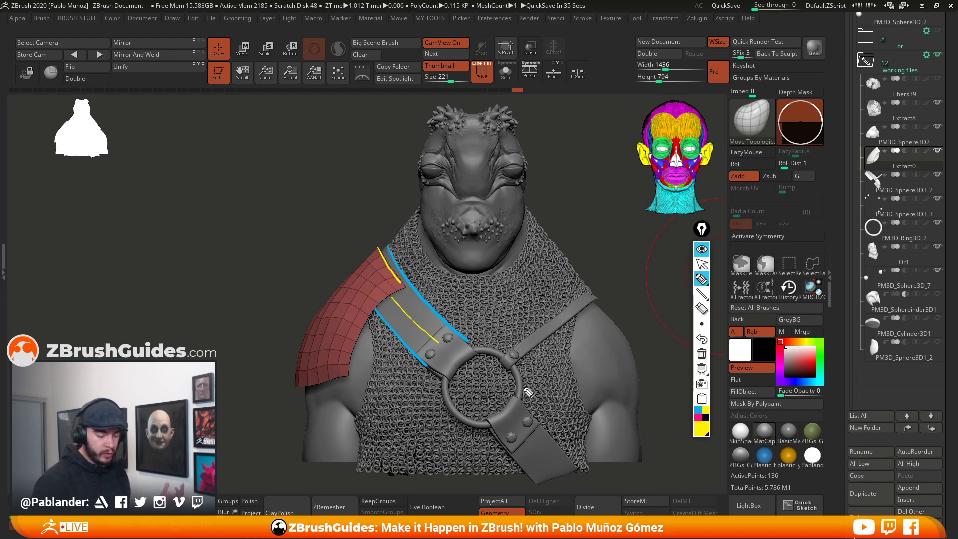
drag(393, 303, 401, 297)
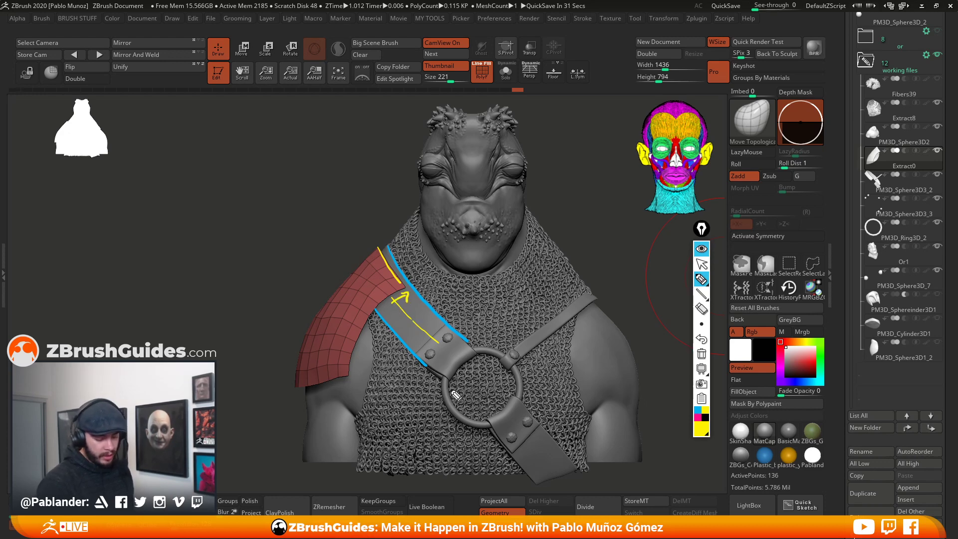
- Switch the annotation ink to green and mark the gaps between the yellow line and the strap's edges
click(699, 424)
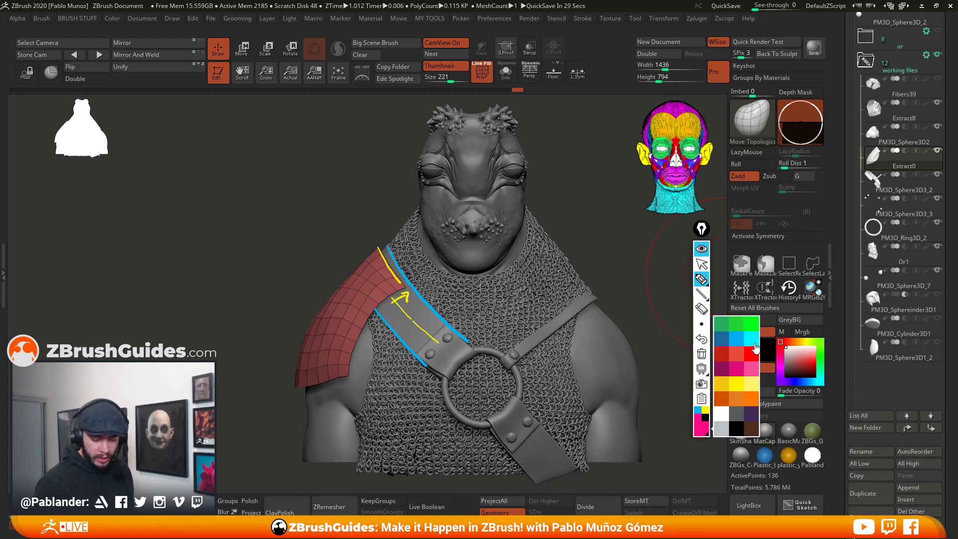
click(752, 326)
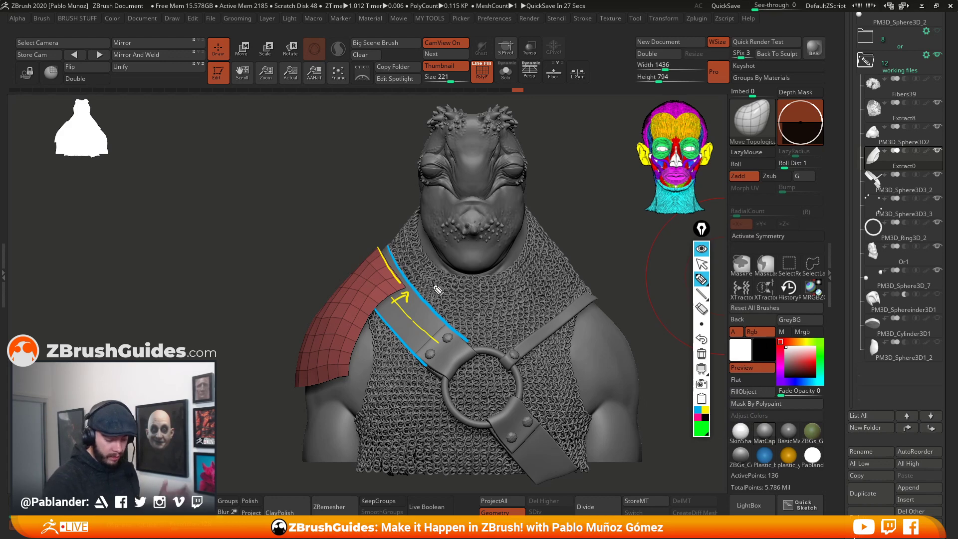
drag(389, 265, 396, 261)
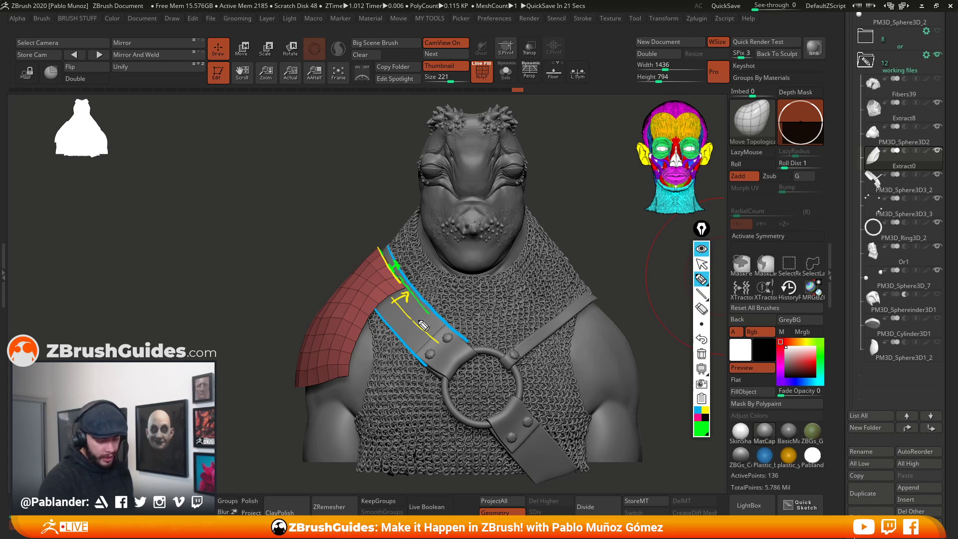
mouse_move(391, 323)
mouse_down()
mouse_move(399, 334)
mouse_move(419, 312)
mouse_move(402, 329)
mouse_up()
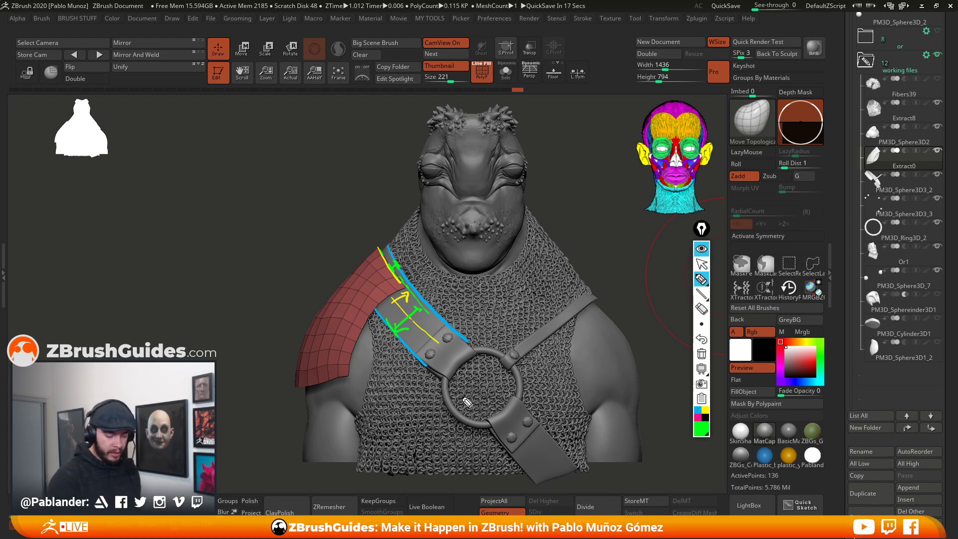
- Sketch green dimension lines above the shoulder, write the ratio "1,68..." beside them, and hide all annotation ink
mouse_move(389, 245)
mouse_down()
mouse_move(369, 216)
mouse_move(358, 226)
mouse_up()
mouse_move(355, 272)
mouse_down()
mouse_move(321, 239)
mouse_move(384, 205)
mouse_up()
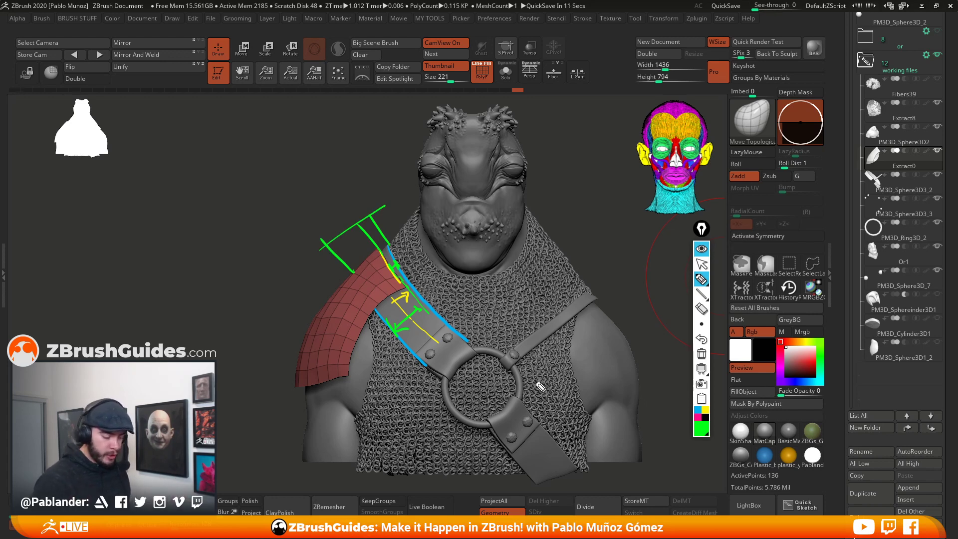
drag(333, 198, 335, 214)
mouse_move(340, 208)
mouse_down()
mouse_move(342, 216)
mouse_move(359, 195)
mouse_up()
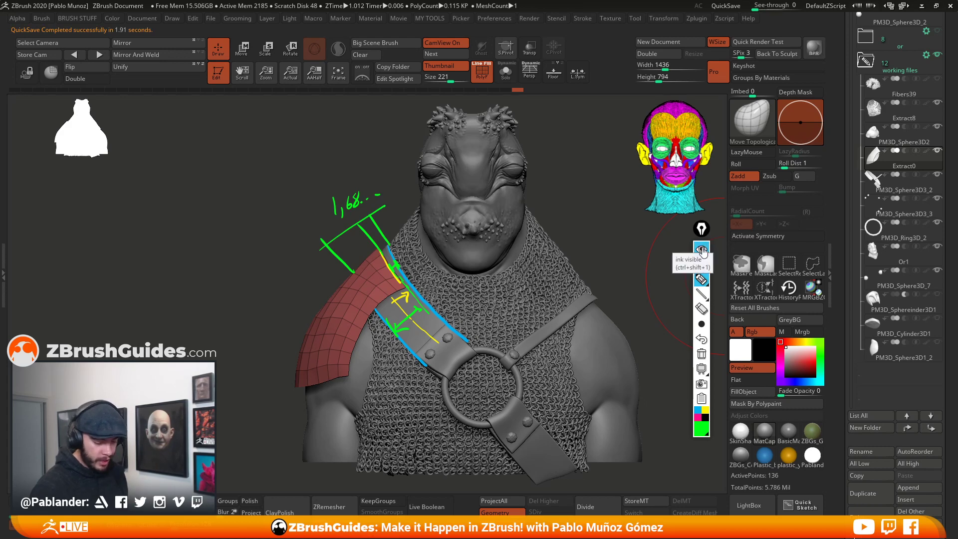
click(702, 248)
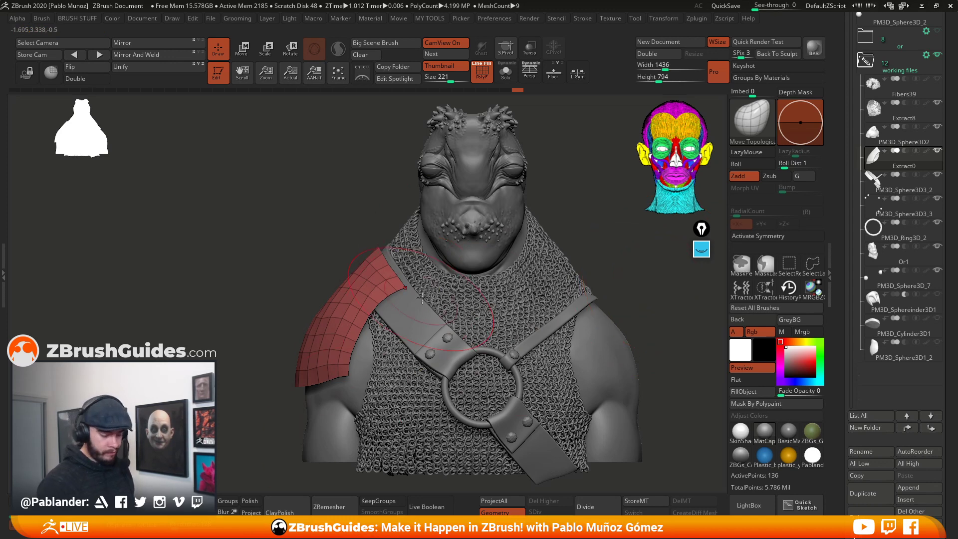
- Smooth the middle and lower part of the shoulder piece Extract0
alt+click(403, 286)
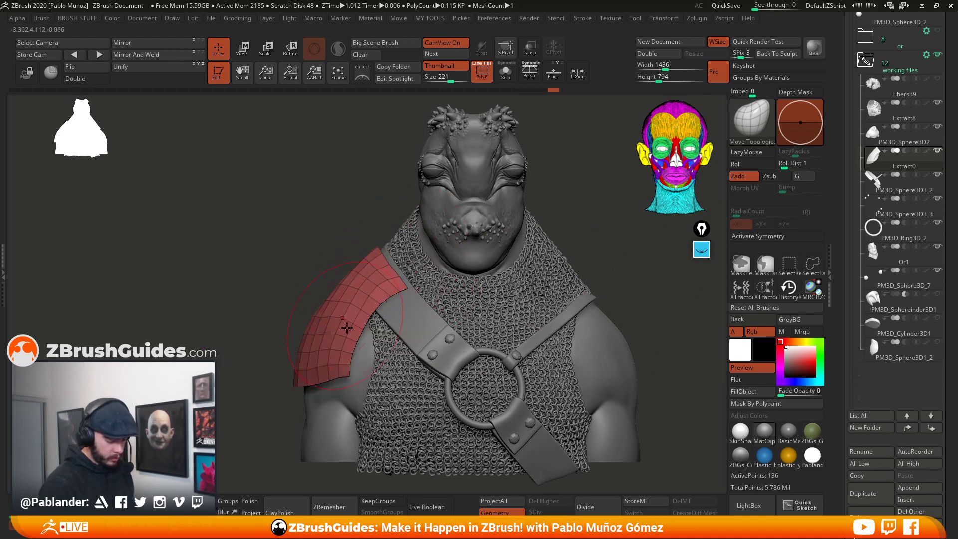
drag(318, 237, 384, 254)
mouse_move(344, 295)
shift+mouse_down()
mouse_move(352, 325)
mouse_move(325, 299)
mouse_move(333, 319)
shift+mouse_up()
mouse_move(337, 312)
shift+mouse_down()
mouse_move(355, 322)
mouse_move(332, 282)
mouse_move(348, 369)
mouse_move(466, 336)
mouse_move(431, 275)
mouse_move(332, 364)
mouse_move(339, 405)
mouse_move(350, 400)
shift+mouse_up()
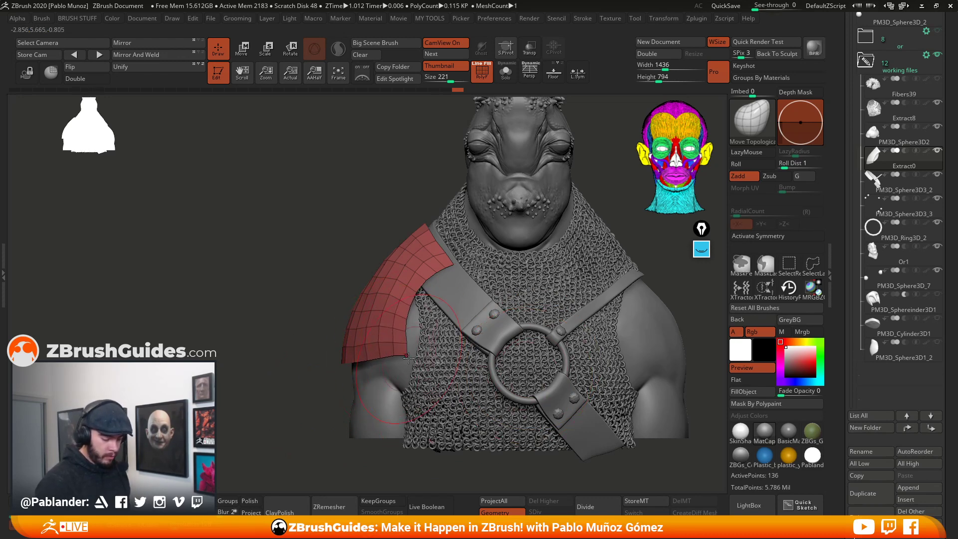
- Reshape Extract0's front edge with Move Topological, adjusting its upper corner over the strap and its lower corner on the arm
drag(433, 278, 453, 269)
right_drag(453, 270, 541, 273)
drag(439, 291, 456, 273)
drag(433, 325, 437, 327)
drag(418, 362, 417, 358)
right_drag(589, 314, 466, 356)
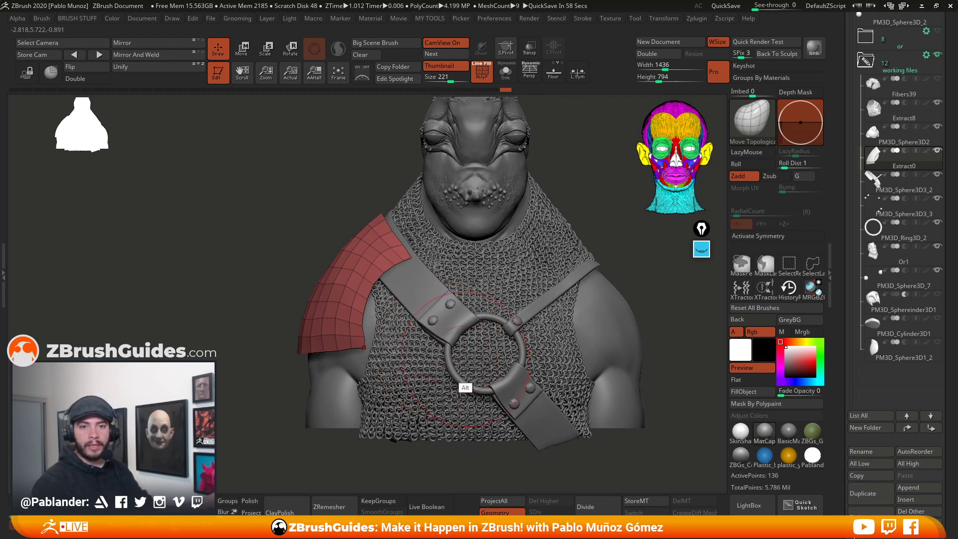
- Switch to Photoshop to check the layered shoulder plates in the concept paint-over, and return to ZBrush
key(alt+Tab)
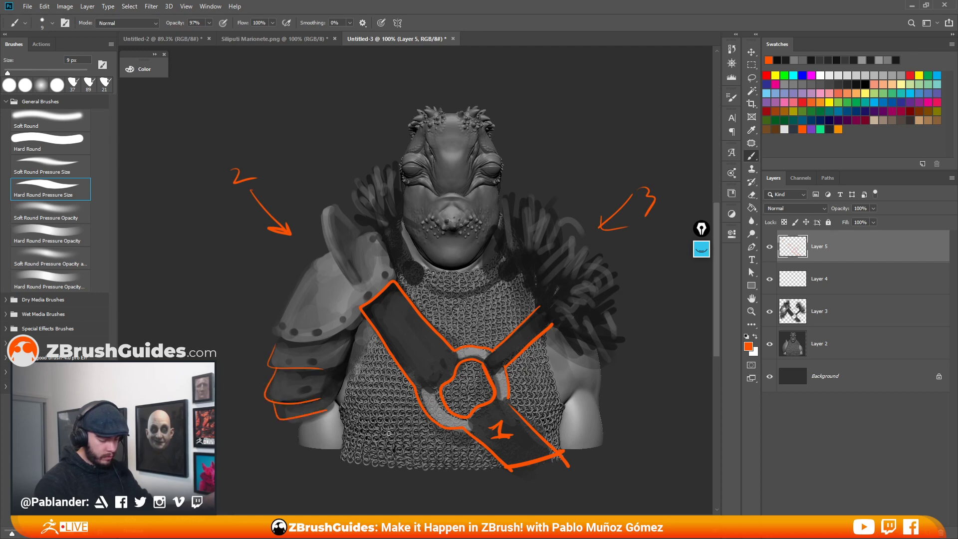
key(alt)
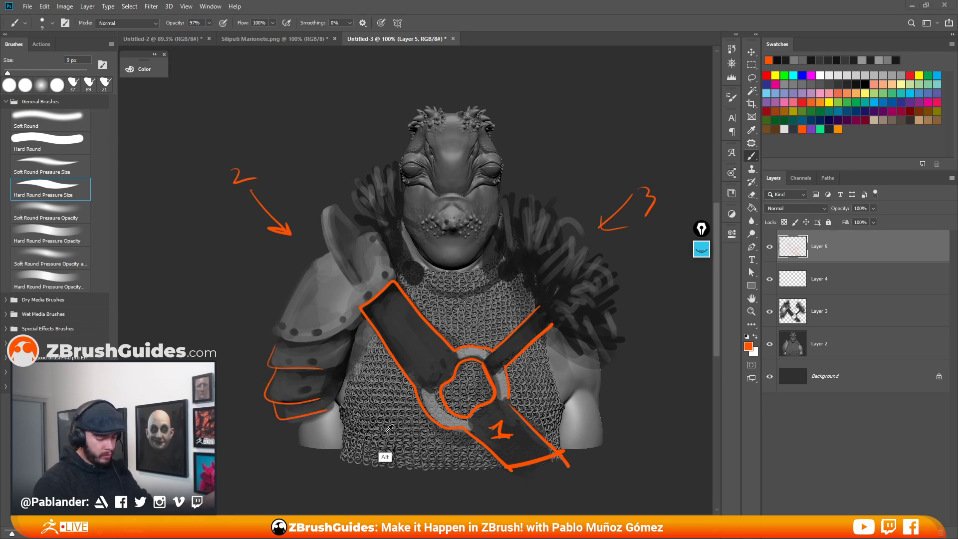
key(alt+Tab)
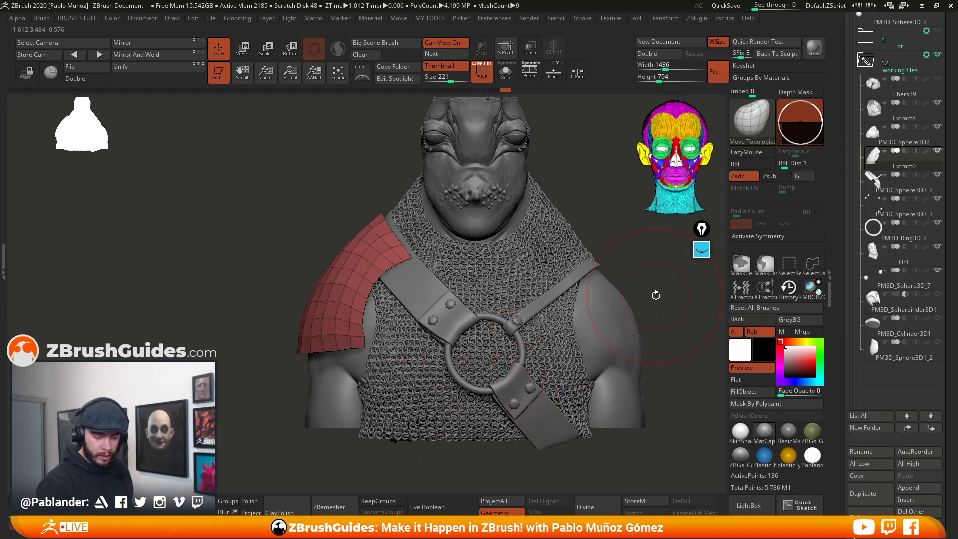
- Select and isolate the torso PM3D_Sphere3D2 and mask out a band on the outer upper arm, just below the shoulder
click(880, 139)
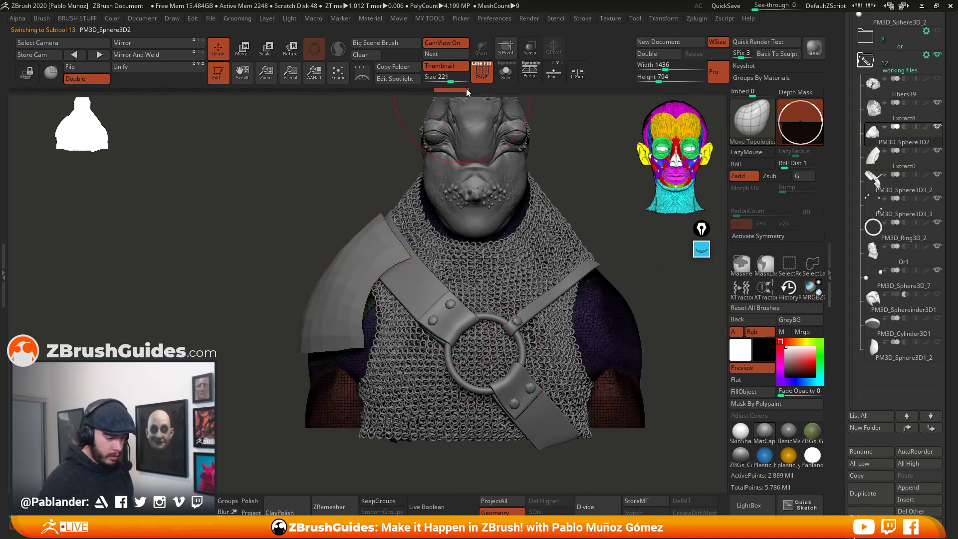
click(506, 72)
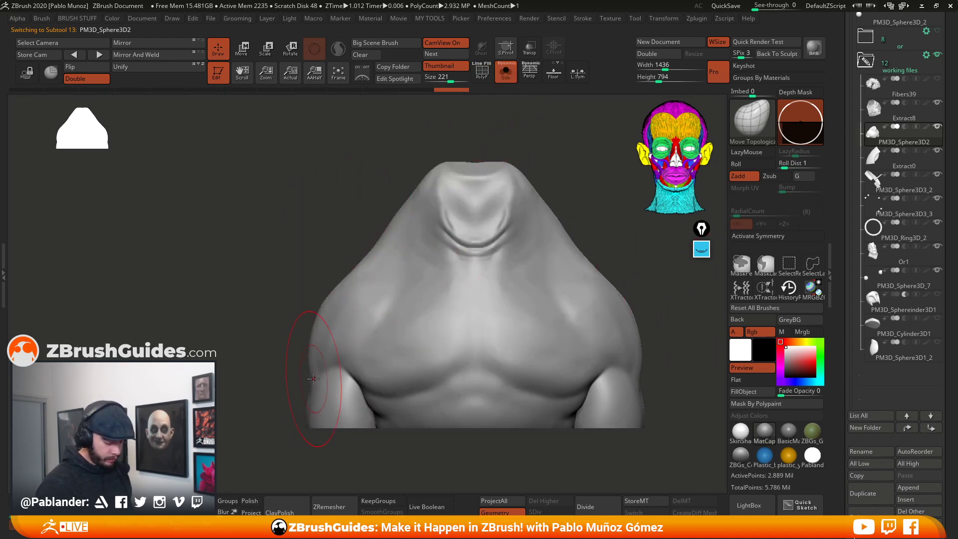
mouse_move(305, 383)
ctrl+mouse_down()
mouse_move(338, 335)
mouse_move(291, 336)
mouse_move(346, 355)
mouse_move(275, 386)
mouse_move(312, 327)
mouse_move(337, 330)
mouse_move(313, 327)
mouse_move(348, 357)
mouse_move(300, 388)
ctrl+mouse_up()
ctrl+click(284, 449)
mouse_move(356, 339)
ctrl+mouse_down()
mouse_move(301, 384)
mouse_move(280, 417)
mouse_move(327, 424)
ctrl+mouse_up()
mouse_move(219, 340)
ctrl+mouse_down()
mouse_move(273, 390)
mouse_move(187, 278)
mouse_move(200, 279)
ctrl+mouse_up()
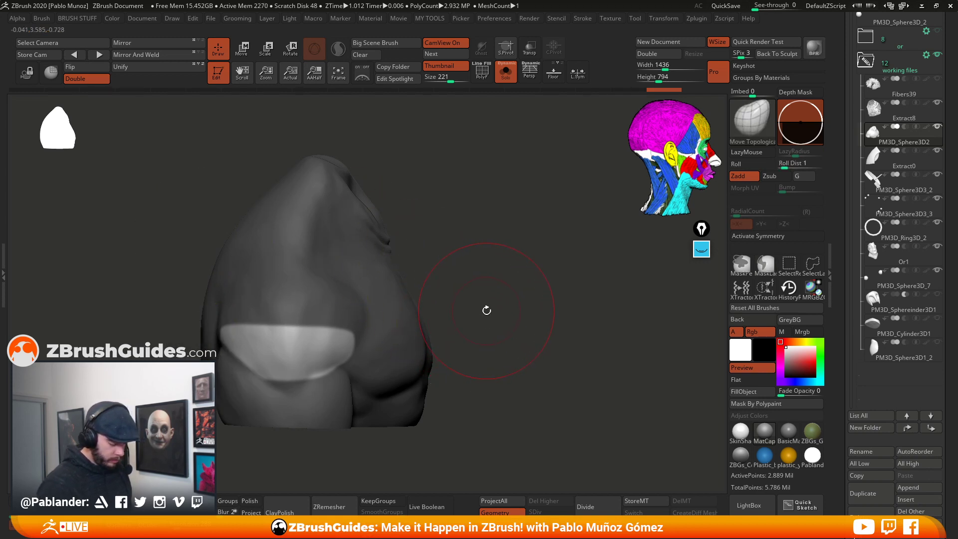
- Check the arm band from the side and invert the mask so only that patch is masked
drag(491, 322, 513, 304)
mouse_move(252, 357)
ctrl+mouse_down()
mouse_move(345, 369)
mouse_move(238, 412)
mouse_move(252, 357)
ctrl+mouse_up()
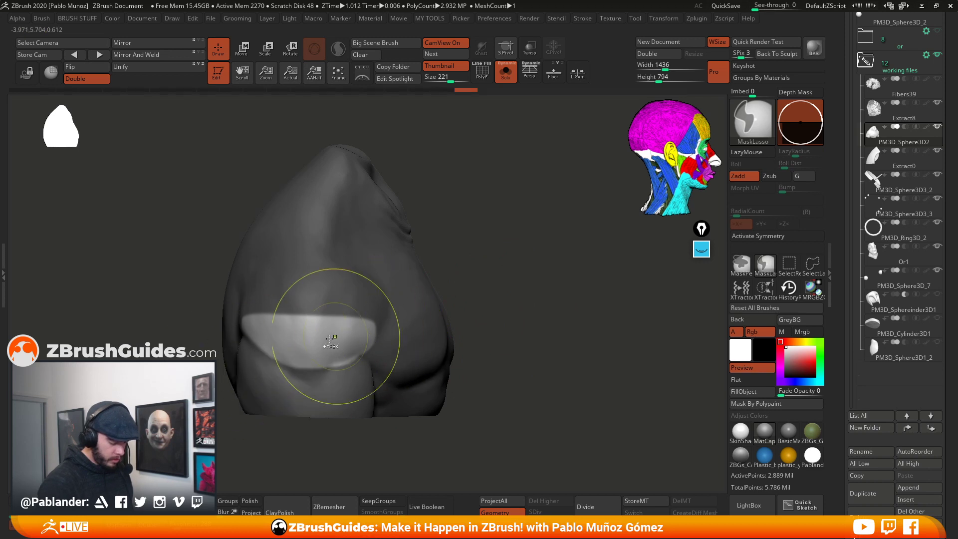
drag(226, 232, 254, 230)
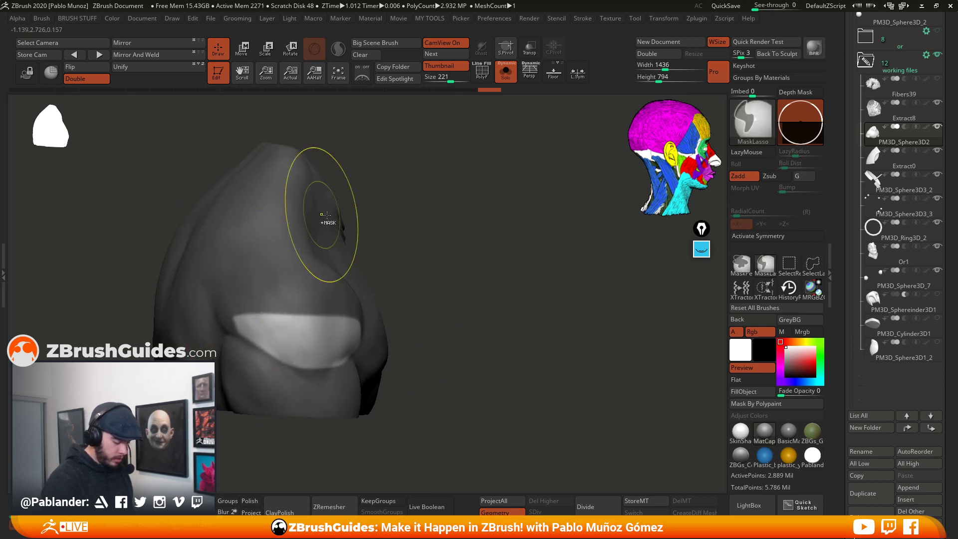
mouse_move(528, 312)
mouse_down()
mouse_move(573, 301)
mouse_move(575, 312)
mouse_move(560, 291)
mouse_up()
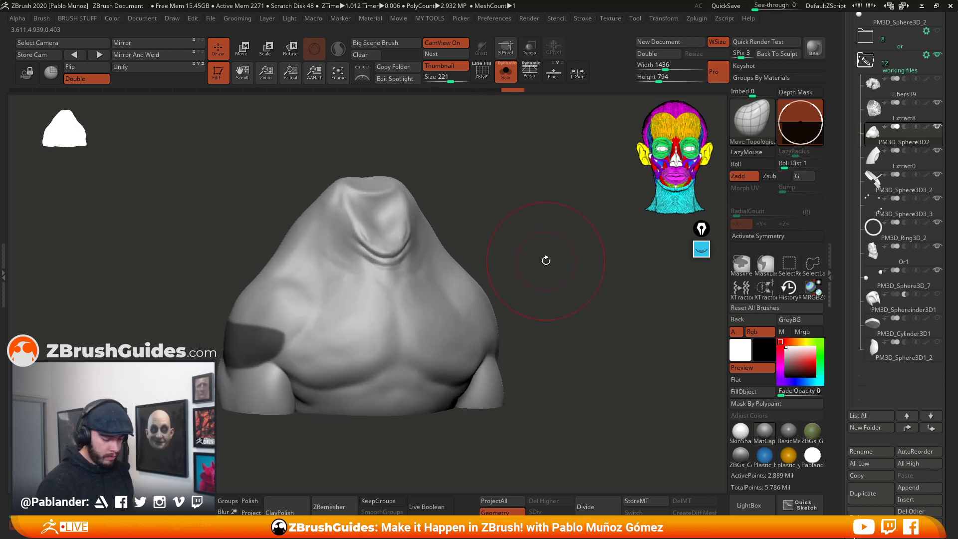
- Repeat the extraction on the masked arm patch and make the new piece the active subtool
key(1)
click(577, 279)
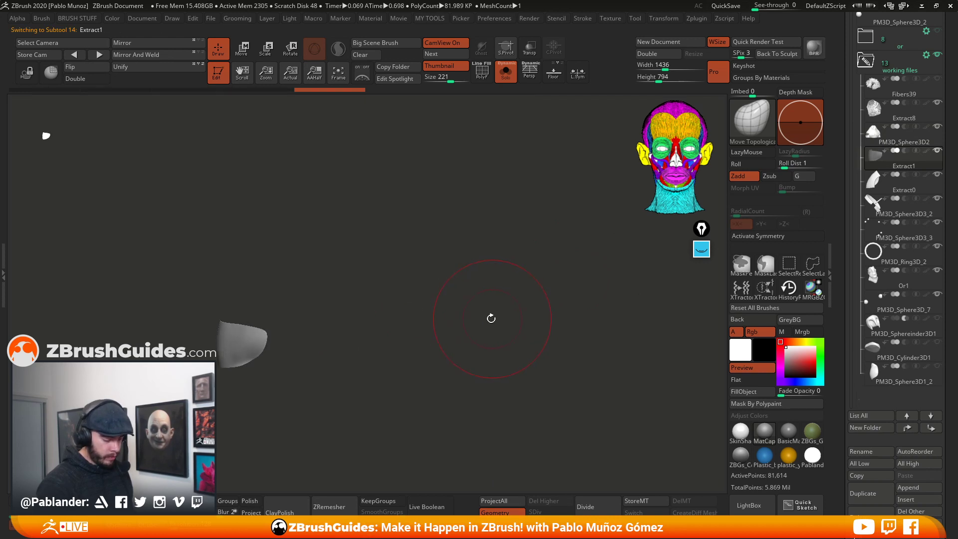
drag(518, 311, 547, 315)
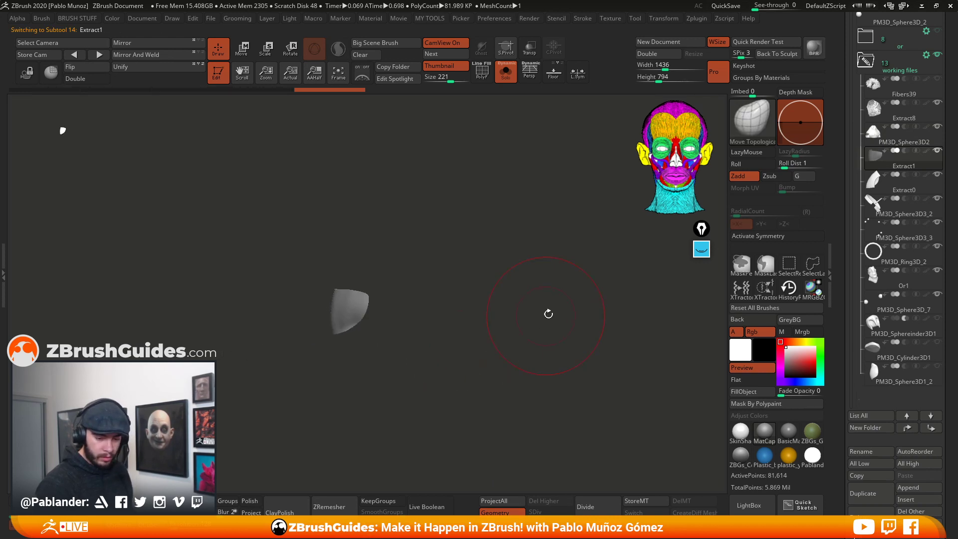
click(893, 141)
key(Down)
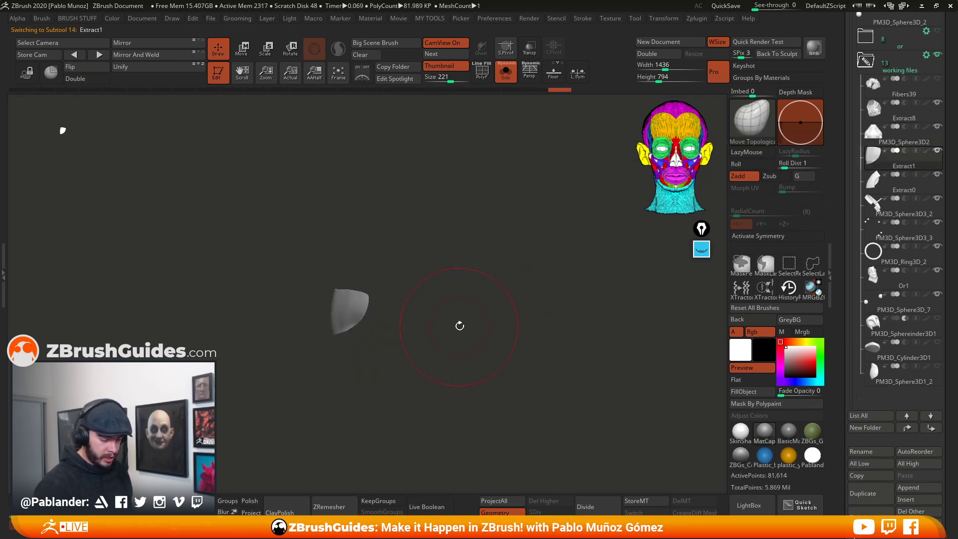
- Show the polygon wireframe on Extract1 and run ZRemesher twice to reduce it to a lighter quad mesh
click(481, 71)
drag(498, 331, 509, 334)
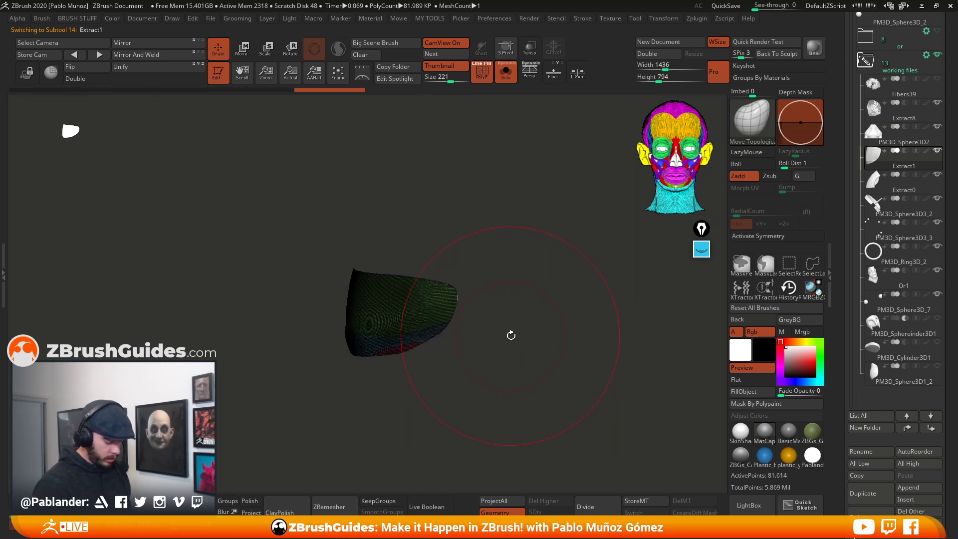
click(352, 506)
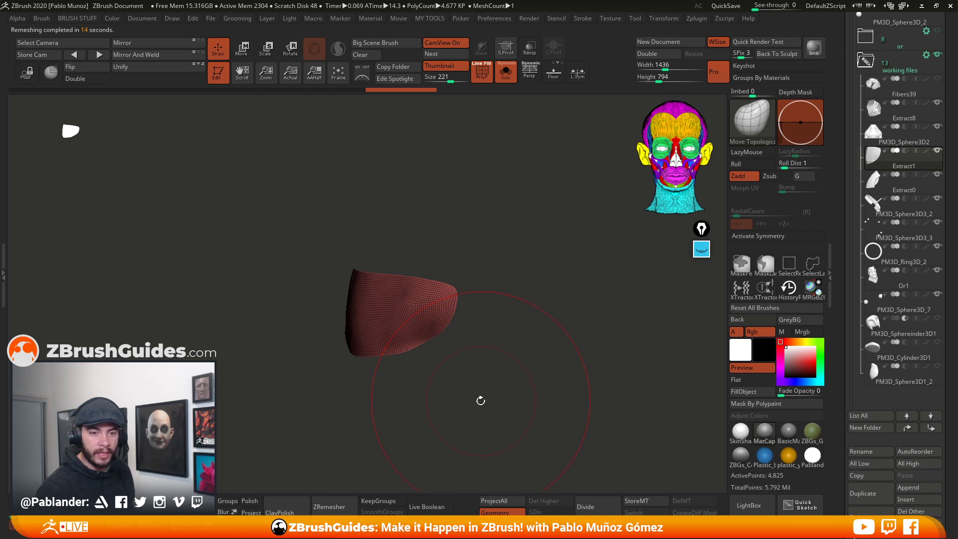
drag(491, 388, 492, 380)
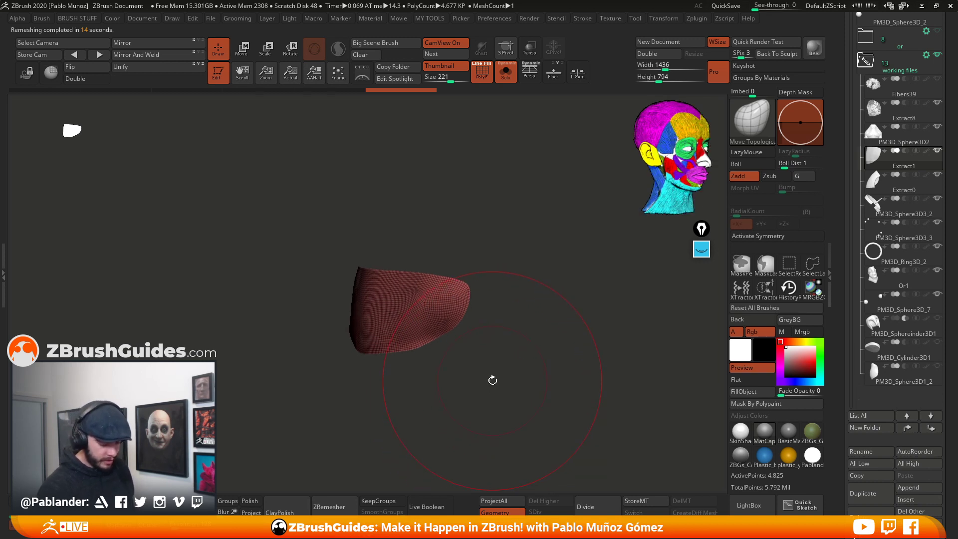
click(332, 506)
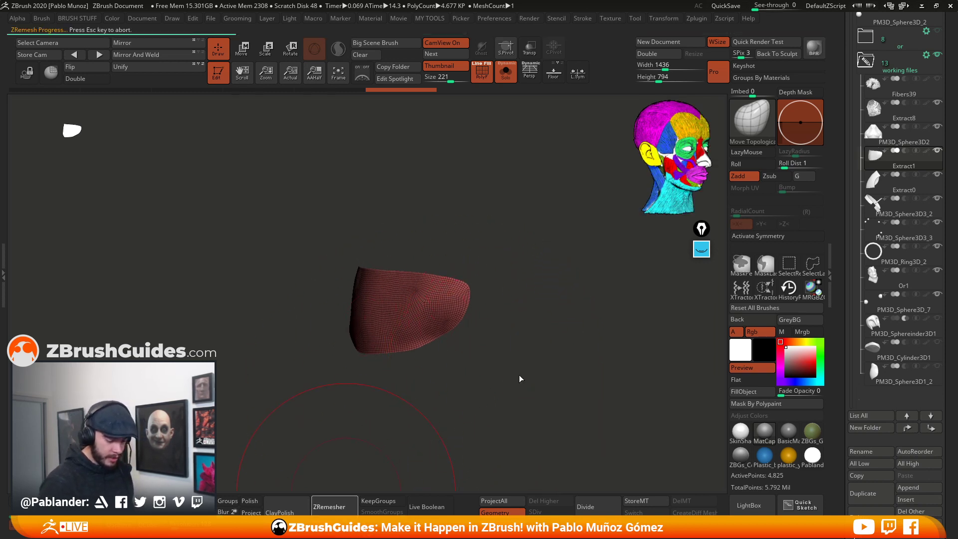
scroll(828, 192, up, 3)
drag(833, 164, 833, 187)
mouse_move(913, 42)
mouse_down()
mouse_move(875, 41)
mouse_move(915, 40)
mouse_up()
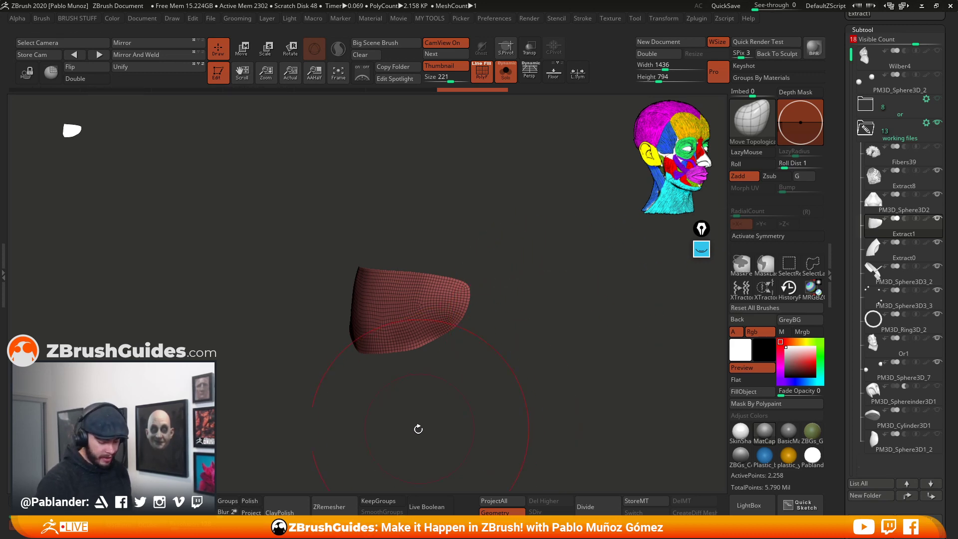
- Reshape the corners and lower edge of Extract1 into a pointed plate with a smaller Move Topological brush, checking several angles
key(space)
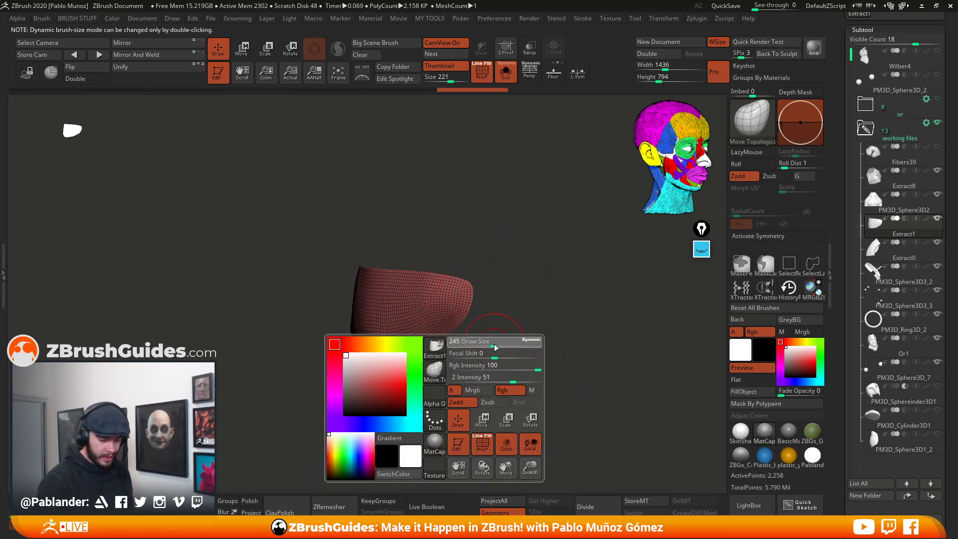
key(space)
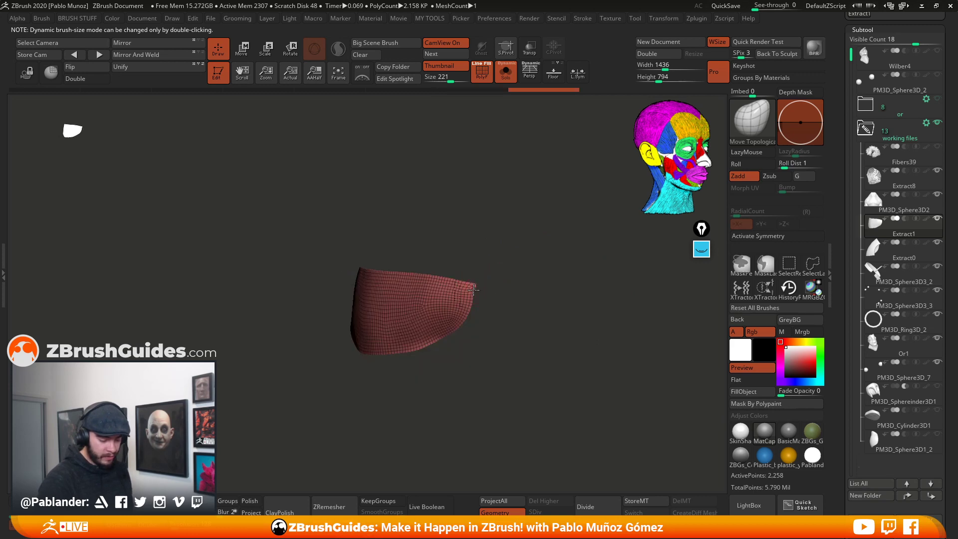
mouse_move(467, 320)
mouse_down()
mouse_move(508, 321)
mouse_move(469, 301)
mouse_up()
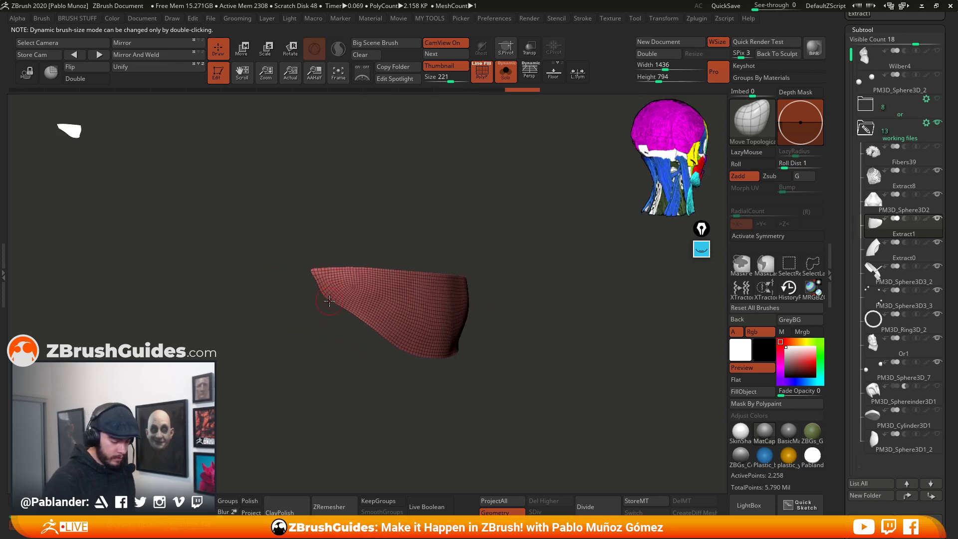
shift+drag(322, 293, 328, 298)
drag(564, 307, 534, 317)
key(space)
drag(345, 312, 352, 318)
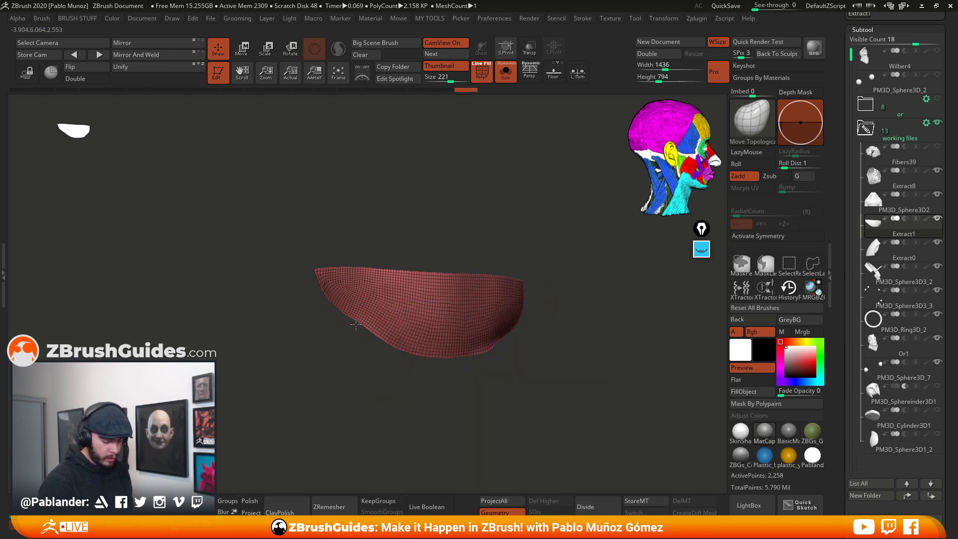
drag(490, 348, 511, 337)
mouse_move(579, 344)
mouse_down()
mouse_move(501, 327)
mouse_move(529, 350)
mouse_up()
- Run ZRemesher four more times on Extract1 to bring it down to a very coarse quad mesh
click(332, 506)
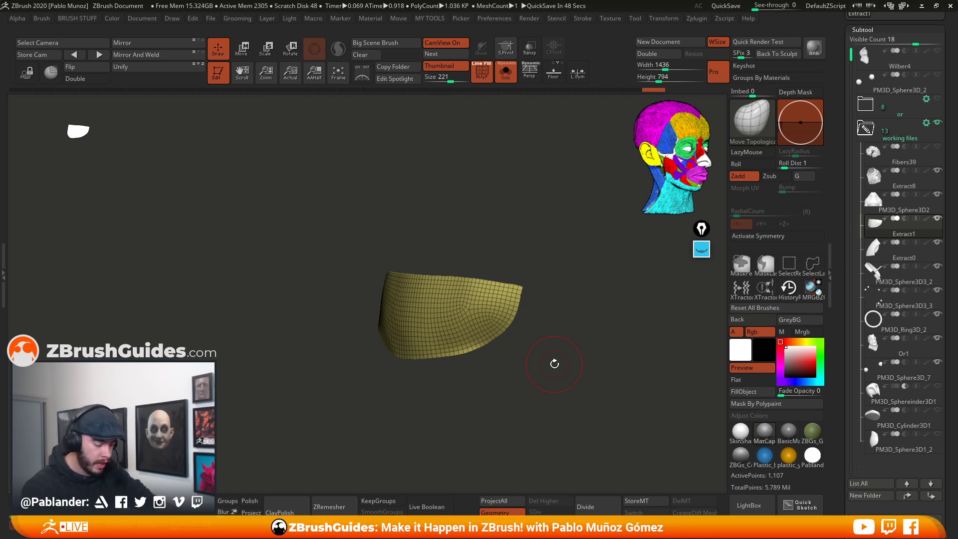
click(345, 501)
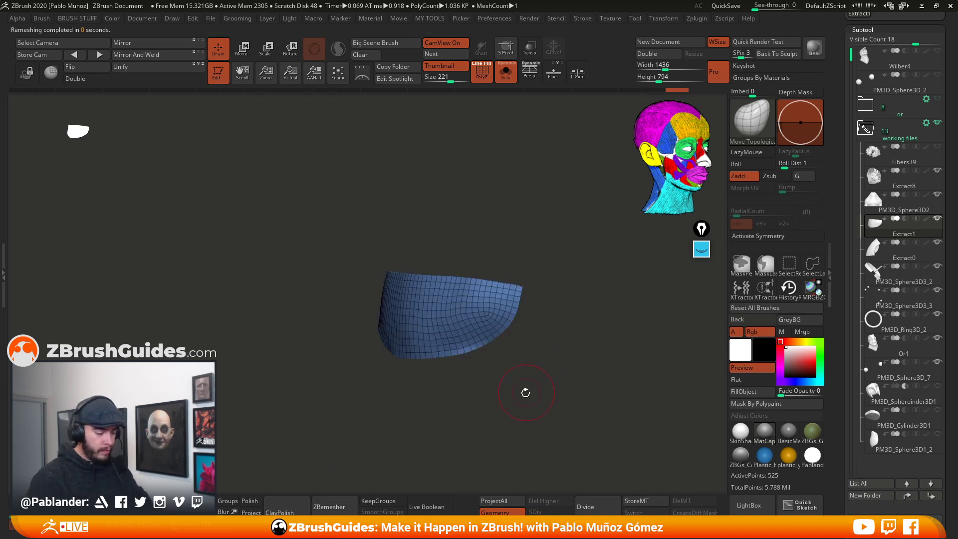
drag(534, 394, 559, 392)
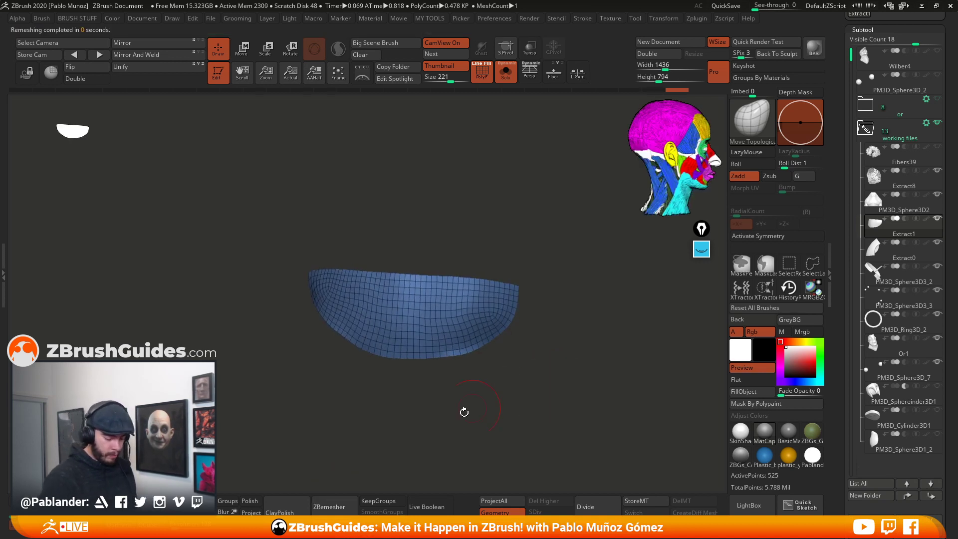
click(342, 506)
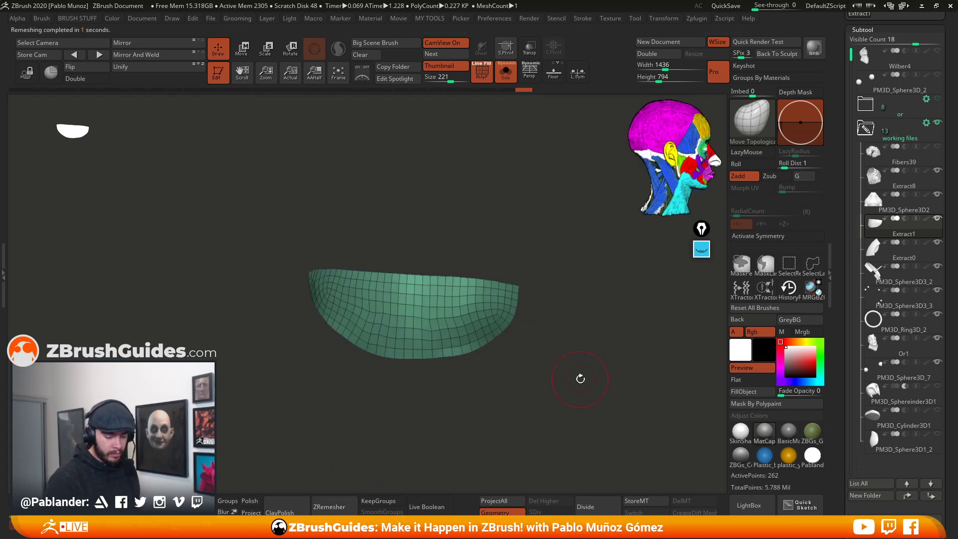
click(340, 507)
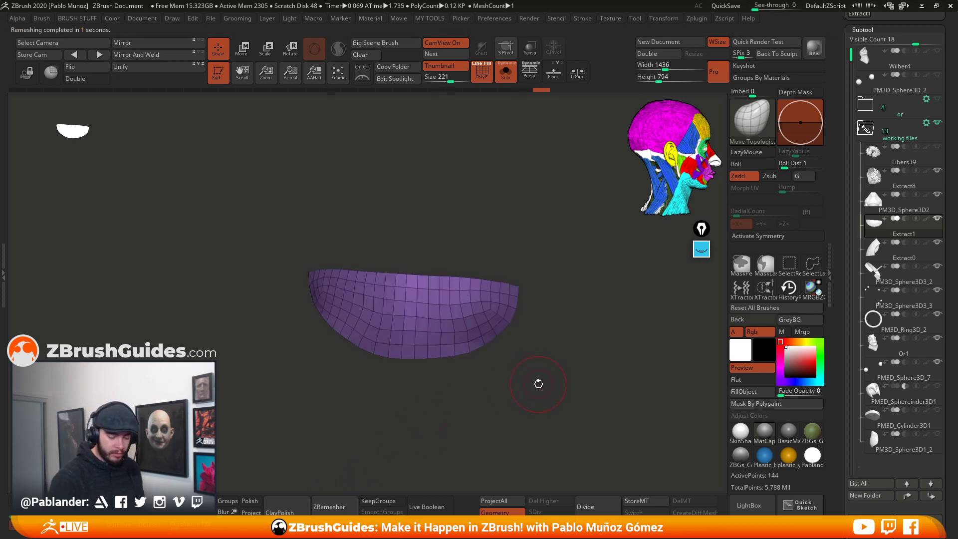
- Smooth and adjust the end corners of the coarse arm plate, and run ZRemesher once more
drag(535, 387, 536, 388)
mouse_move(488, 317)
shift+mouse_down()
mouse_move(349, 308)
mouse_move(422, 329)
mouse_move(414, 307)
mouse_move(324, 296)
shift+mouse_up()
shift+drag(499, 319, 524, 284)
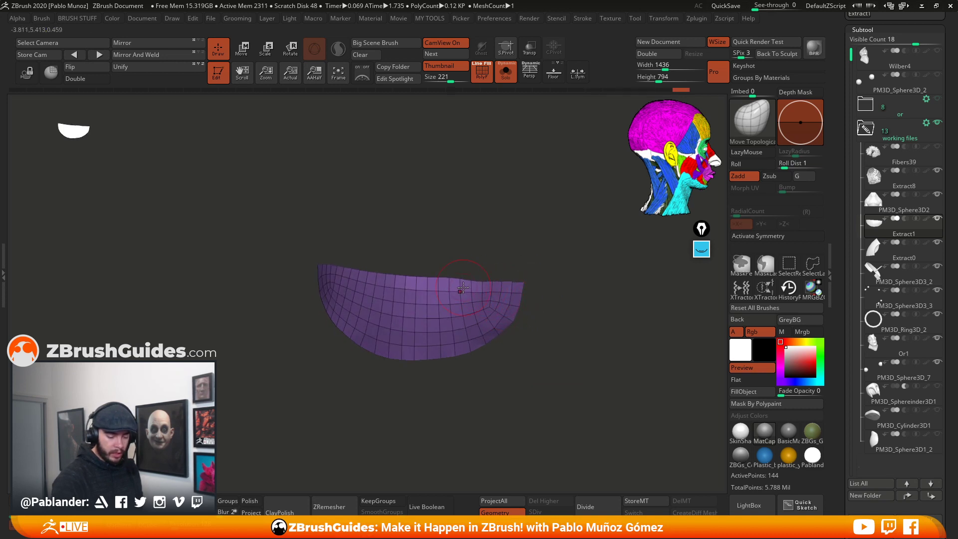
drag(549, 309, 530, 338)
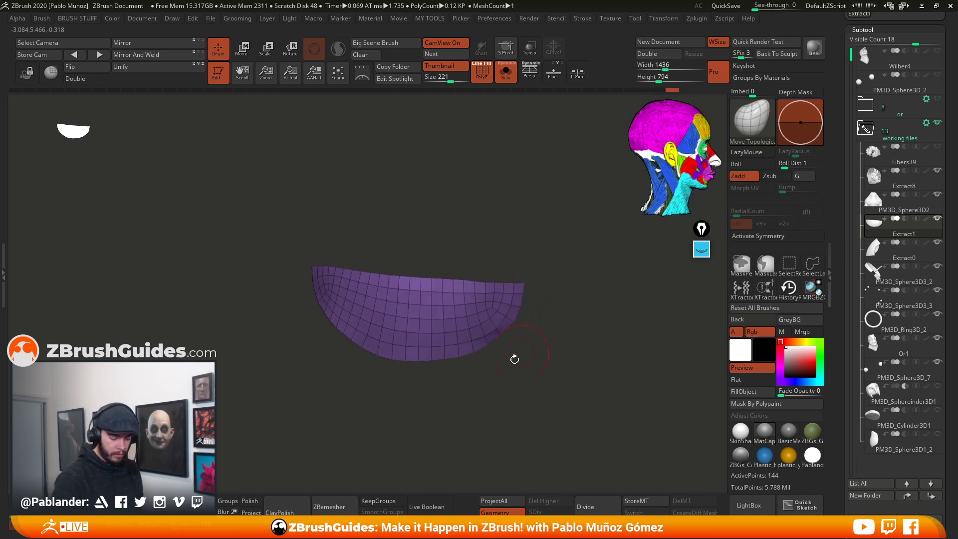
click(344, 500)
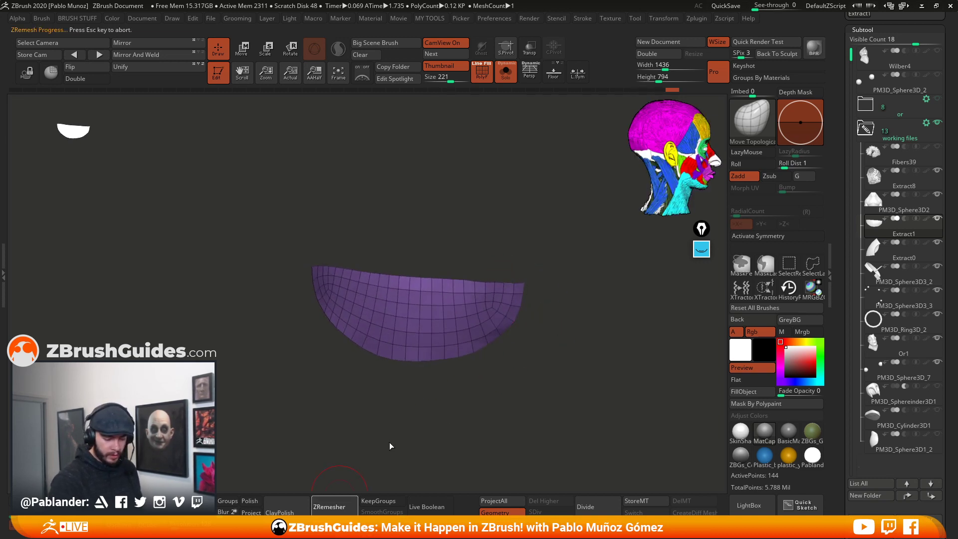
drag(546, 333, 508, 315)
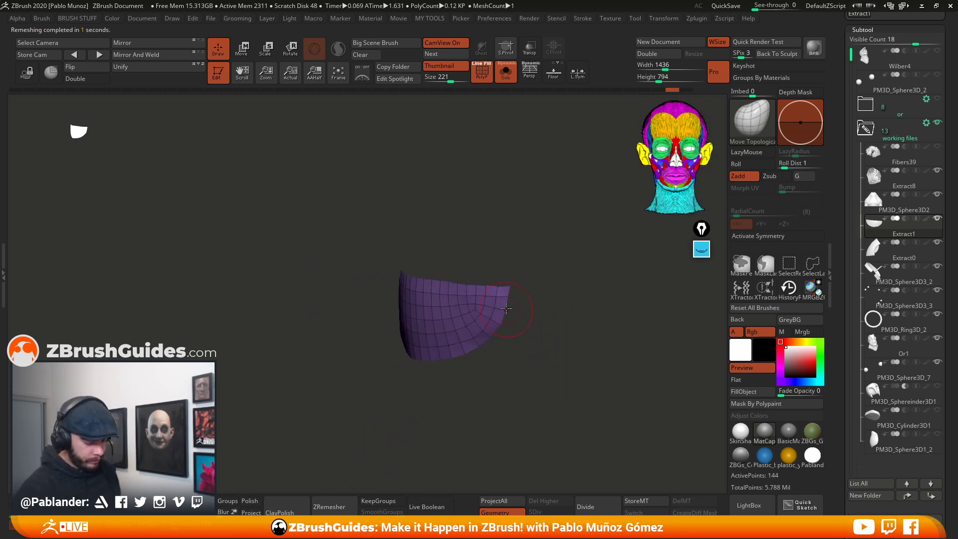
- Show the full bust again and inflate the Extract1 plate by about 59 so it sits outside the arm
drag(490, 274, 500, 215)
click(506, 73)
key(m)
key(m)
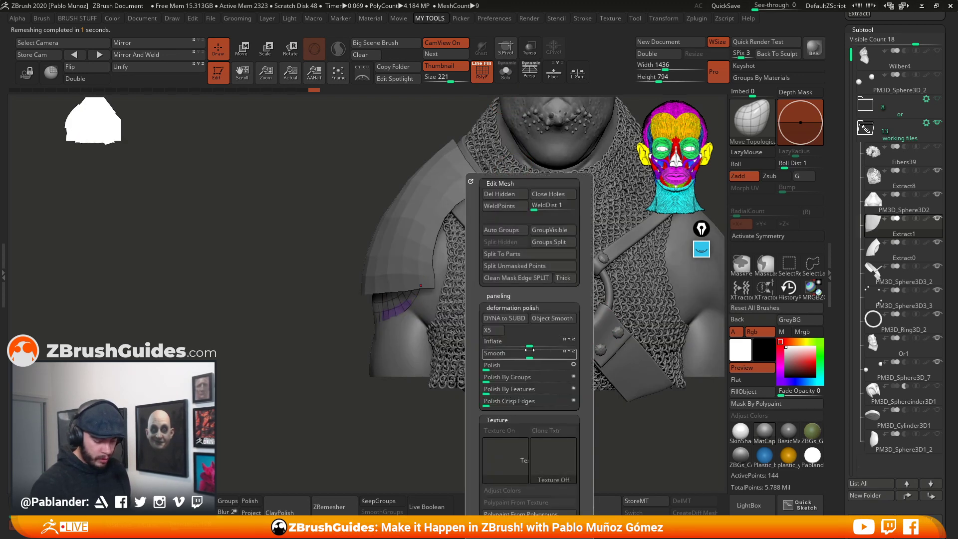
drag(529, 342, 551, 342)
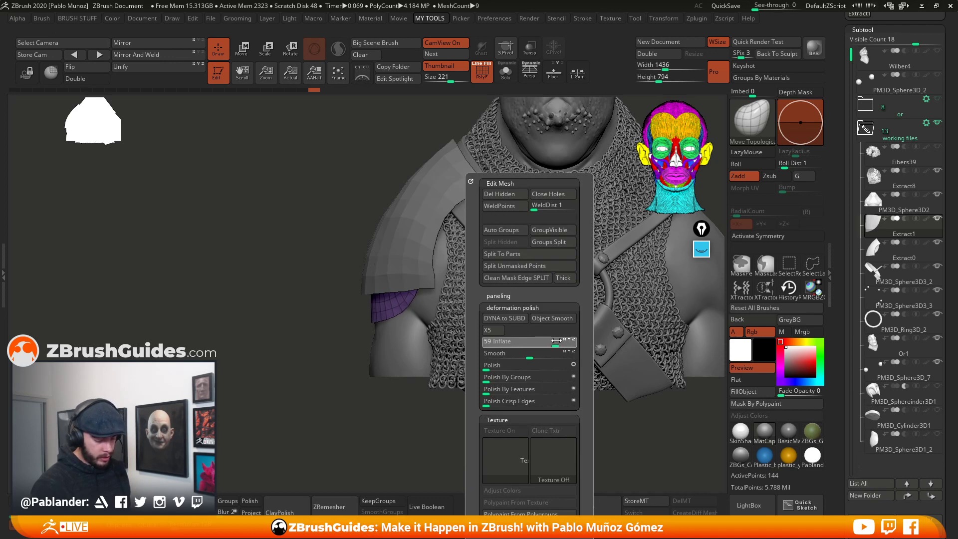
drag(557, 339, 543, 344)
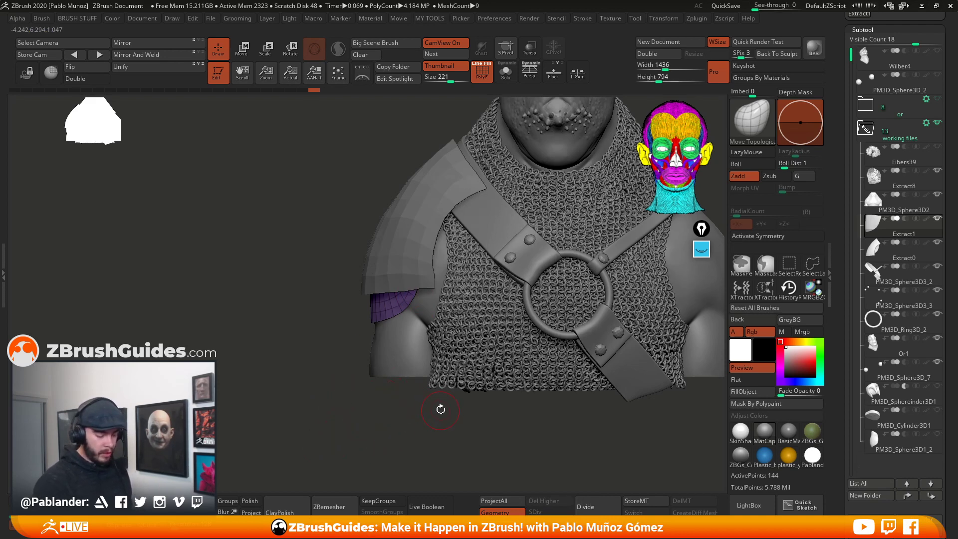
- Move the Extract1 plate outward about 0.25 units beneath the upper shoulder piece and return to Draw mode
key(w)
drag(532, 212, 516, 229)
alt+right_drag(517, 229, 437, 373)
click(462, 108)
alt+right_drag(462, 201, 492, 85)
drag(386, 334, 382, 295)
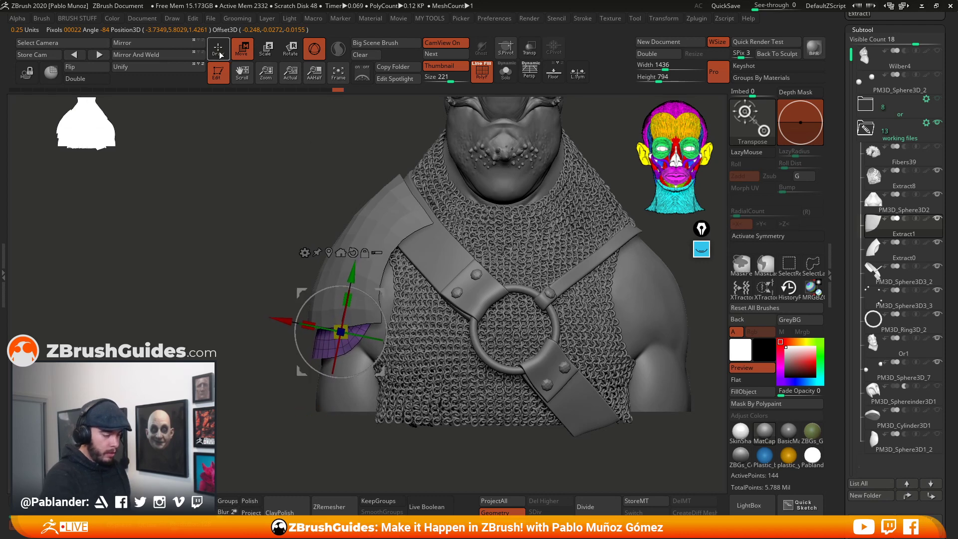
key(q)
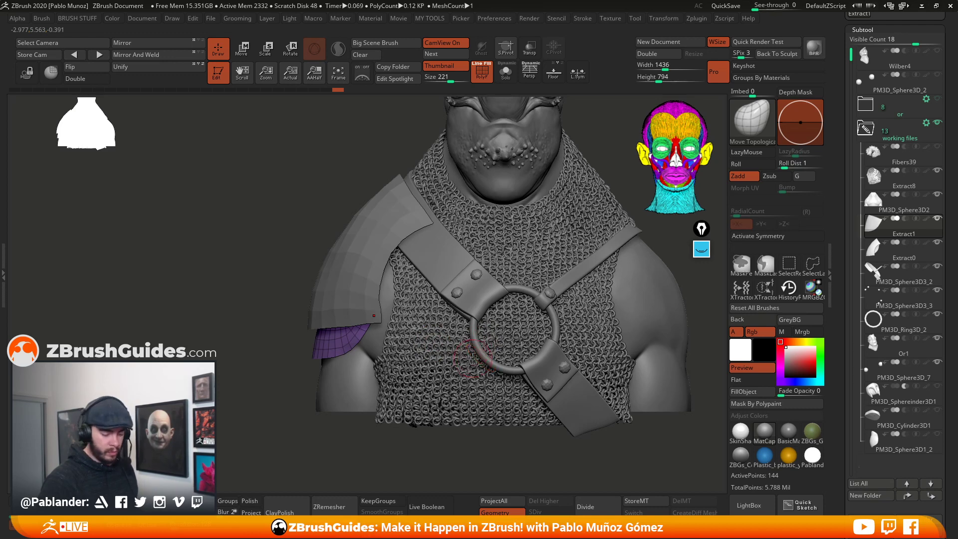
drag(267, 354, 273, 385)
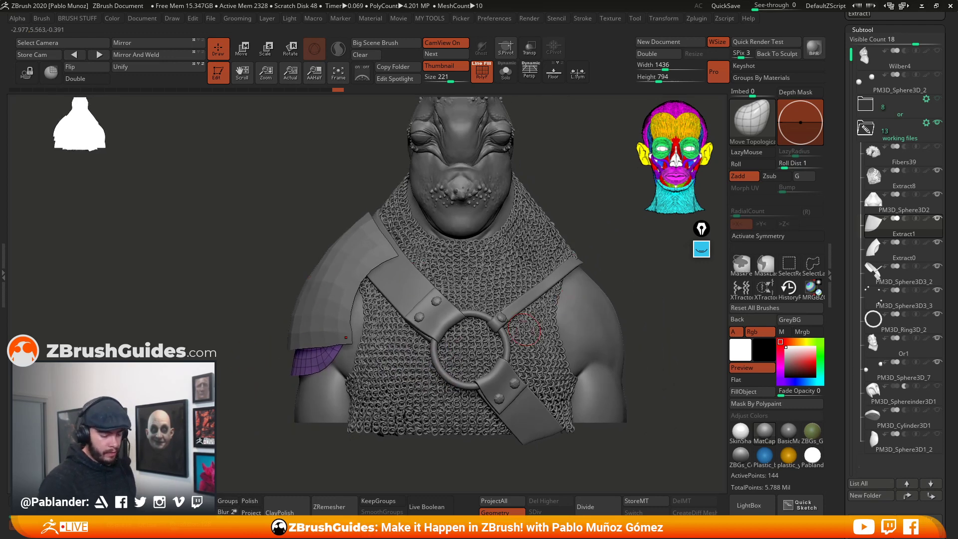
drag(587, 214, 549, 259)
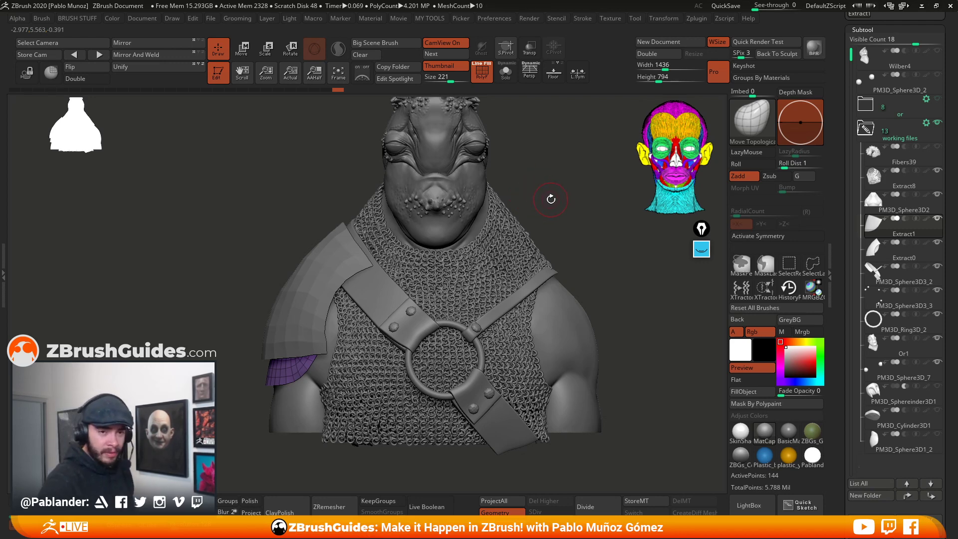
drag(557, 189, 541, 196)
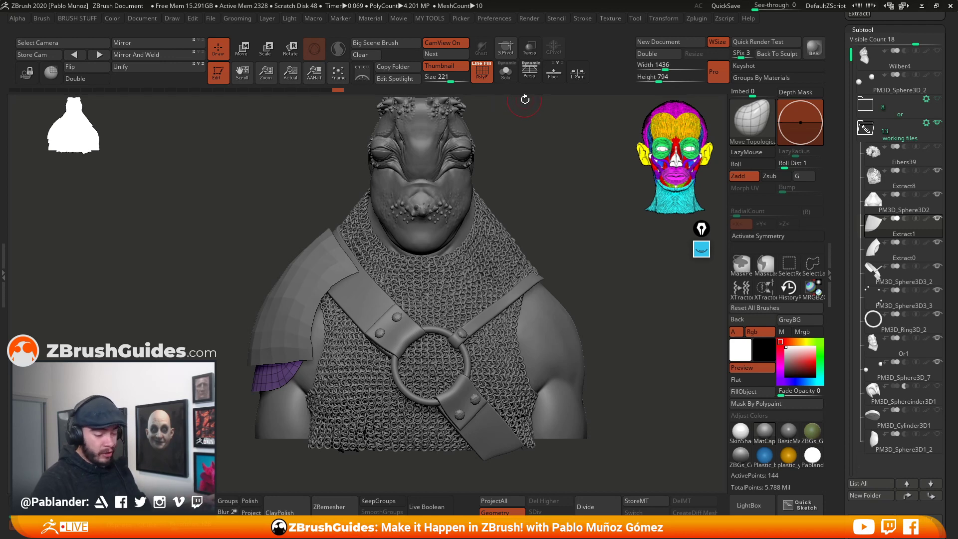
- Try to remove the hotkeys currently assigned to the Frame and Solo commands
key(ctrl)
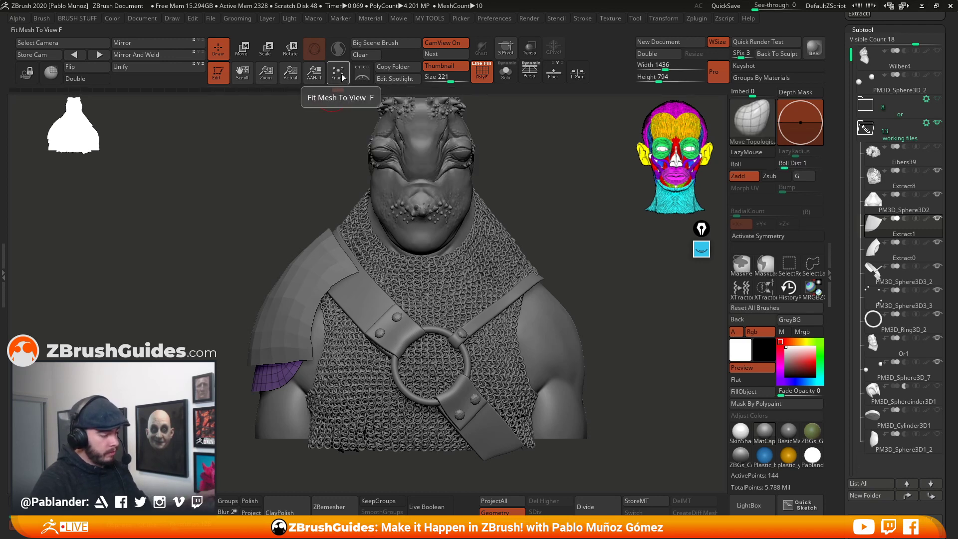
ctrl+alt+click(342, 78)
key(Delete)
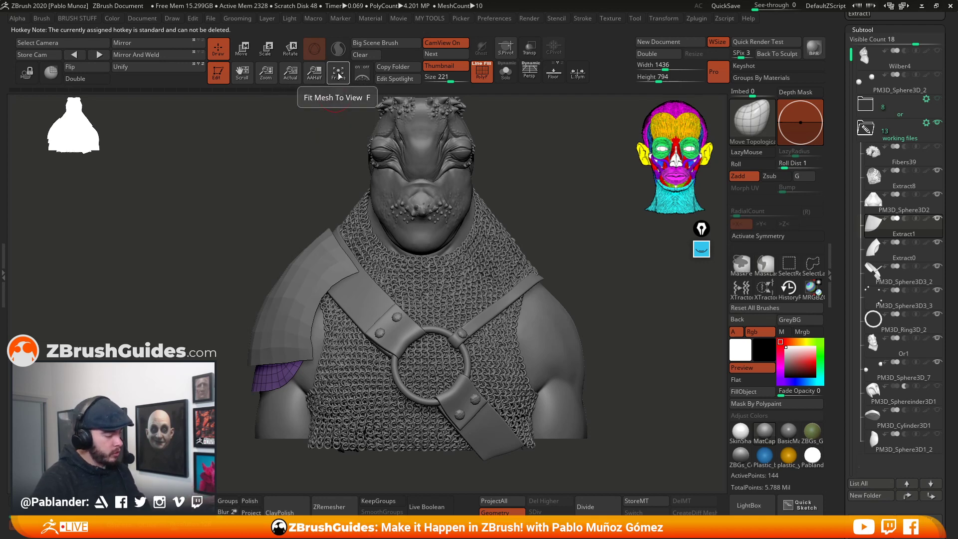
ctrl+alt+click(342, 77)
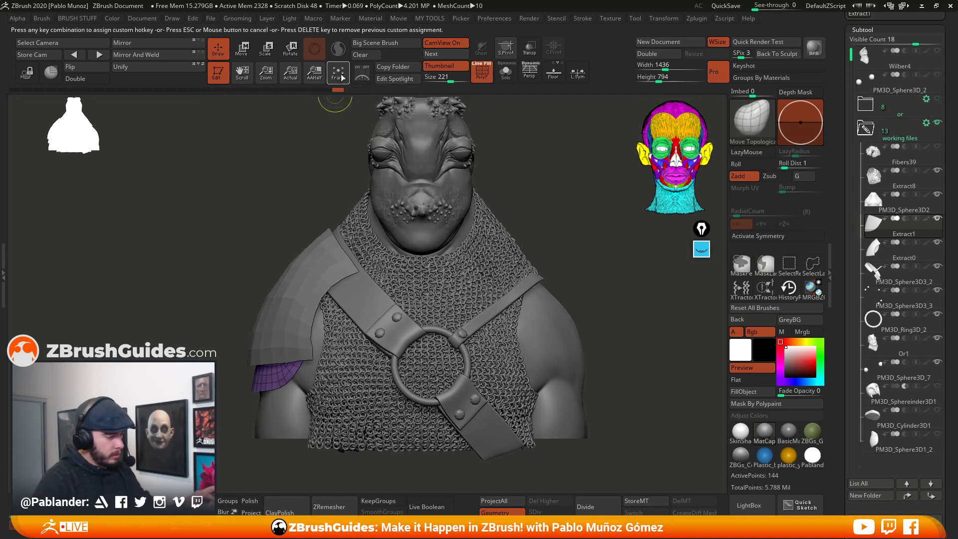
key(Delete)
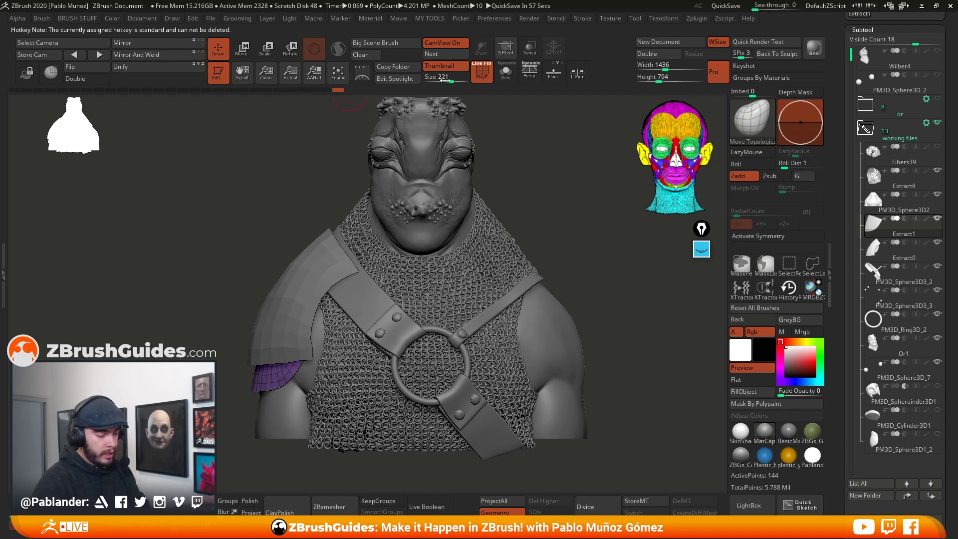
ctrl+alt+click(505, 75)
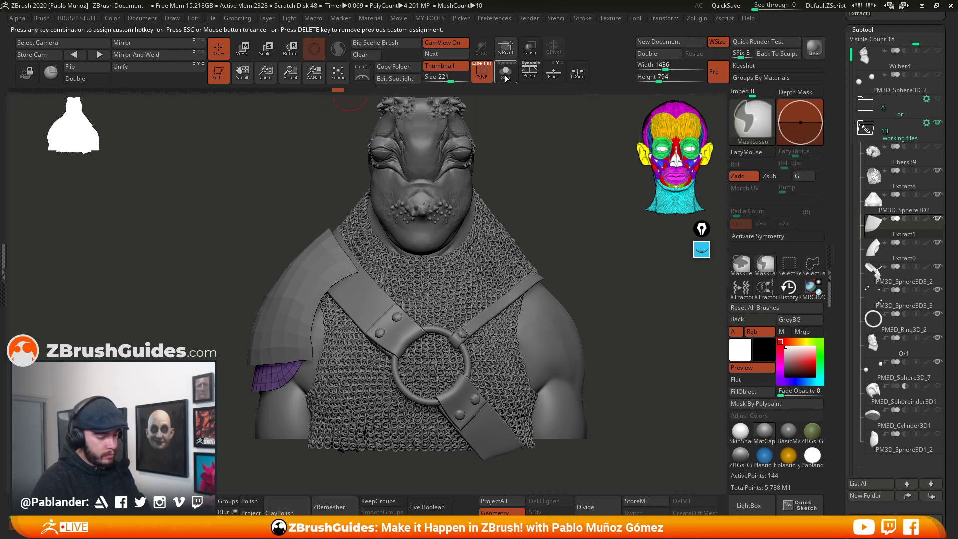
key(Delete)
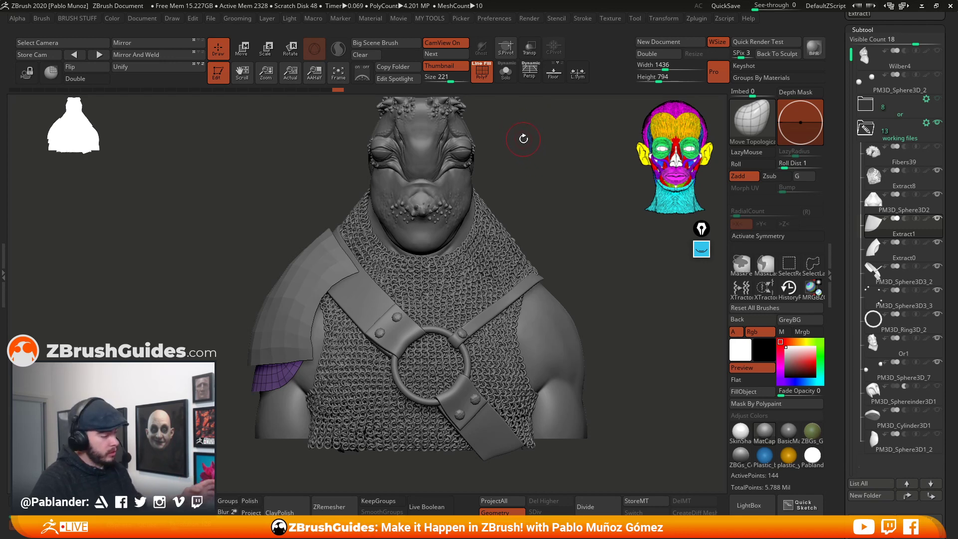
key(ctrl)
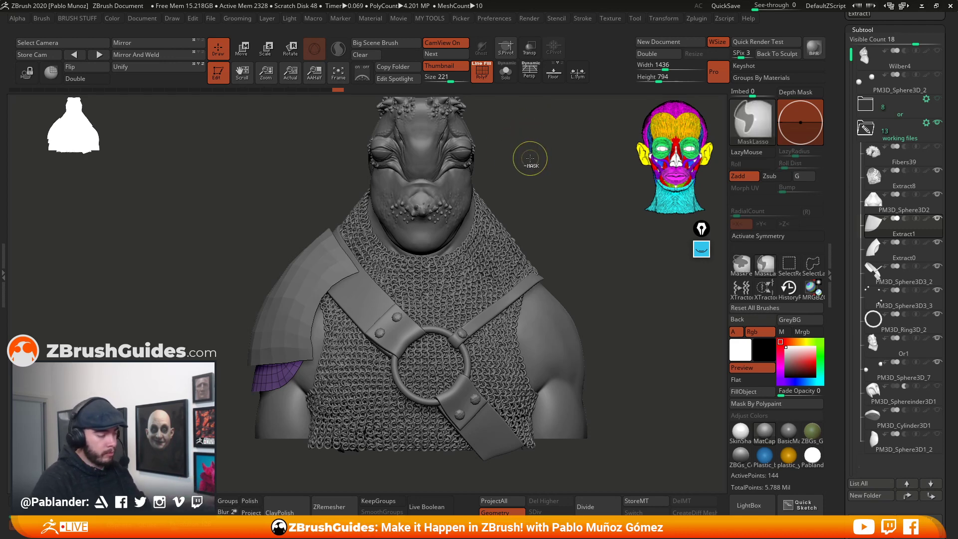
ctrl+alt+click(505, 72)
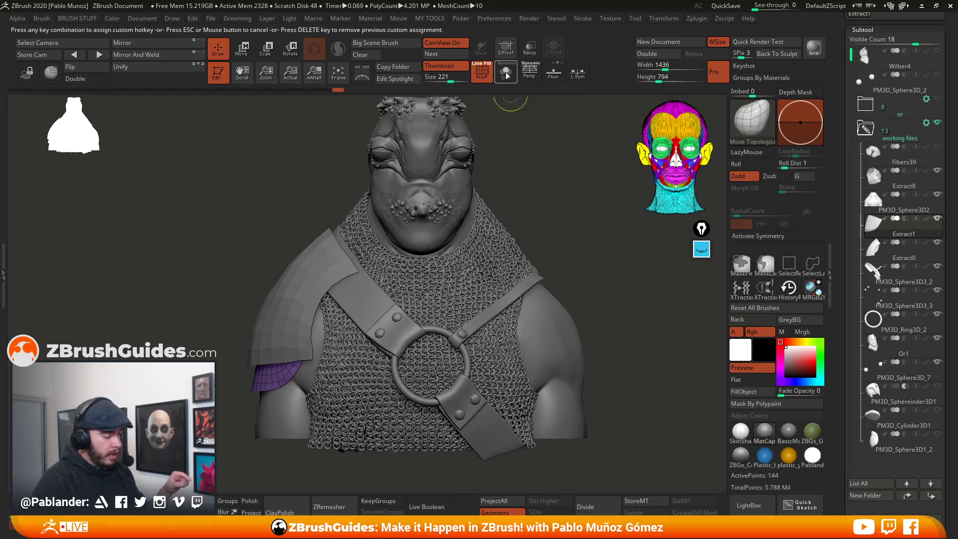
key(Escape)
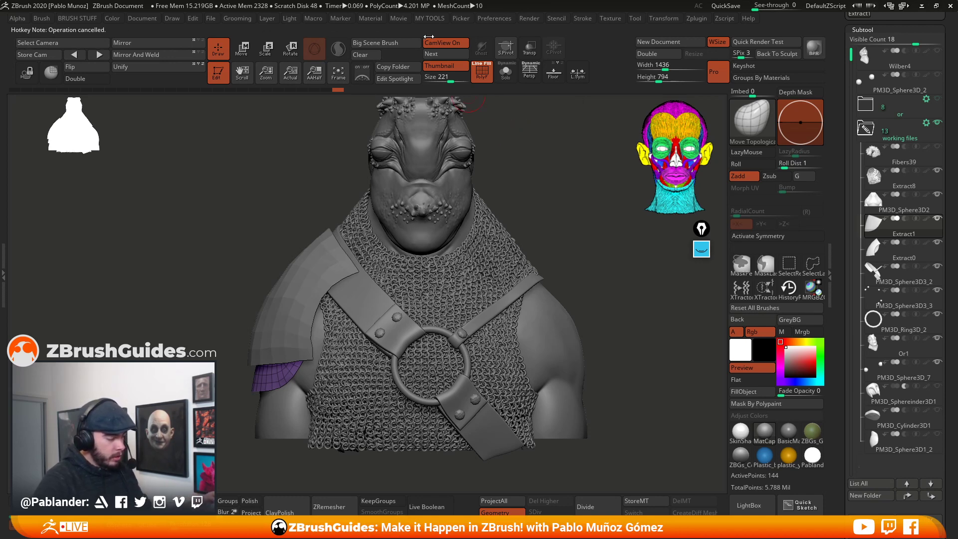
- Assign S as the custom hotkey for Solo, accept replacing its existing assignment, and test it by toggling Solo on Extract1
ctrl+alt+click(501, 75)
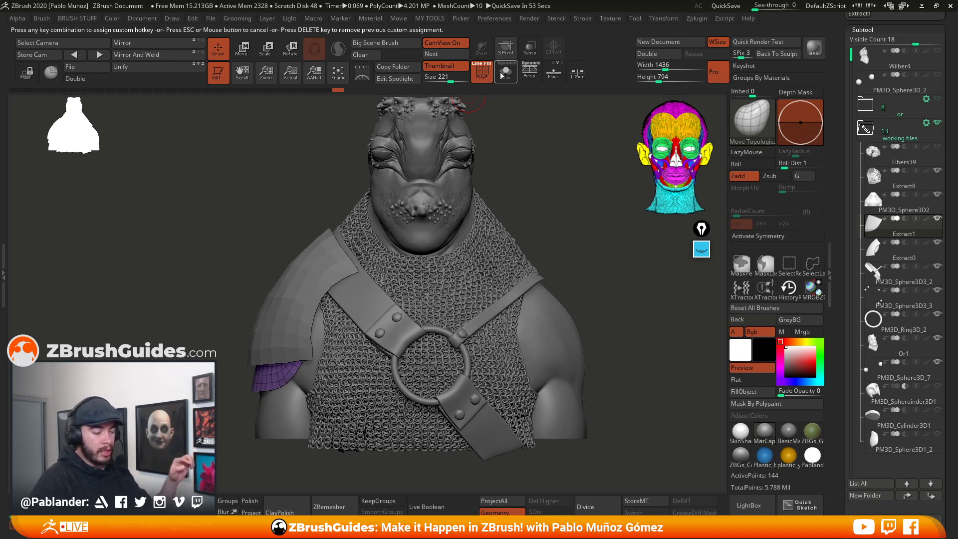
key(s)
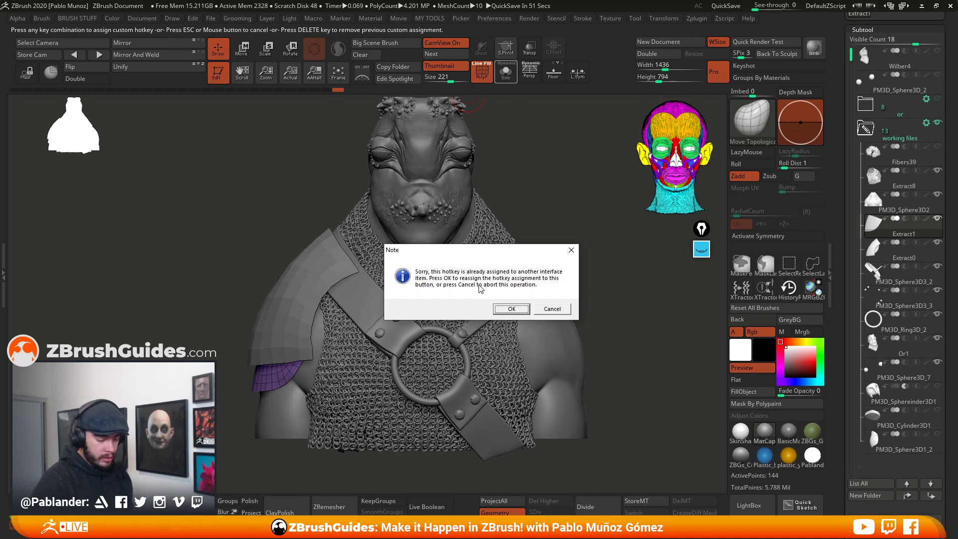
click(510, 308)
key(s)
key(s)
key(s)
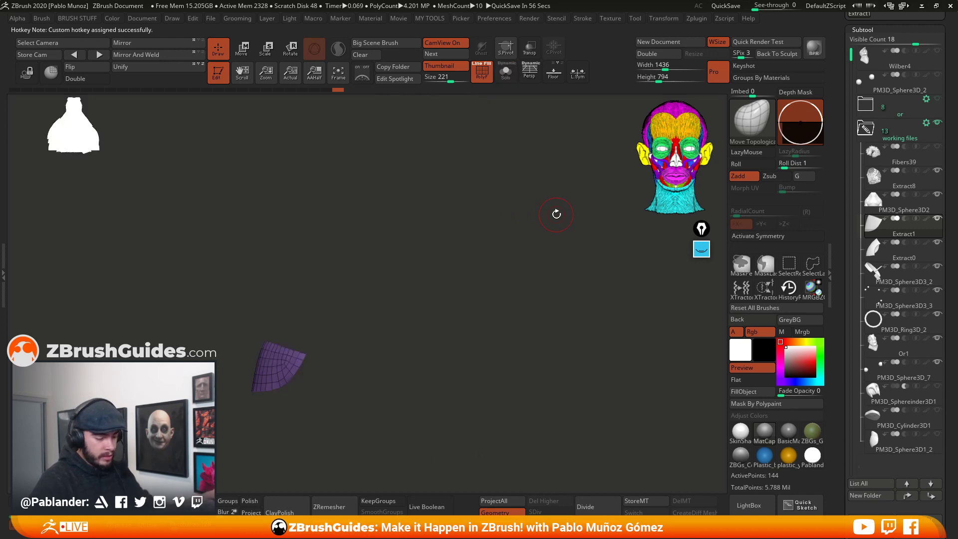
key(s)
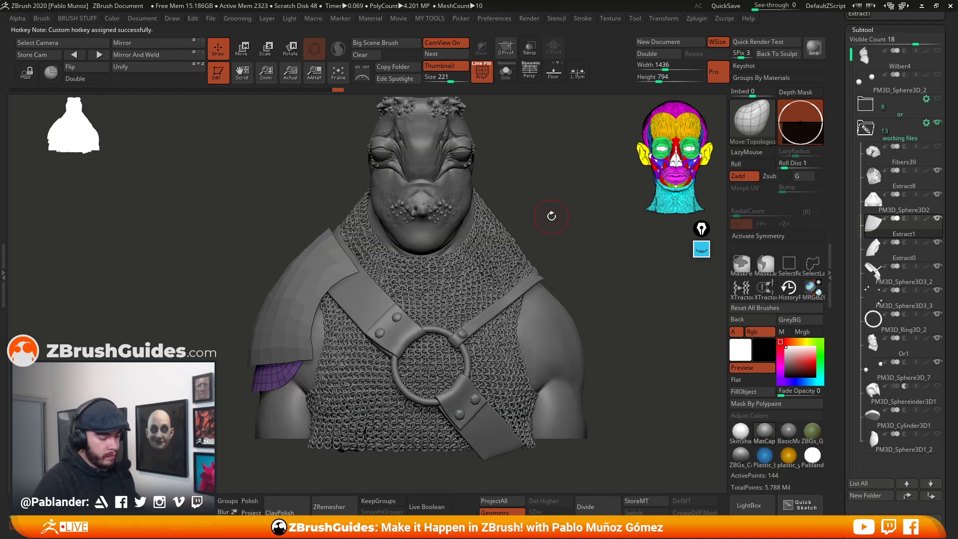
drag(543, 206, 552, 203)
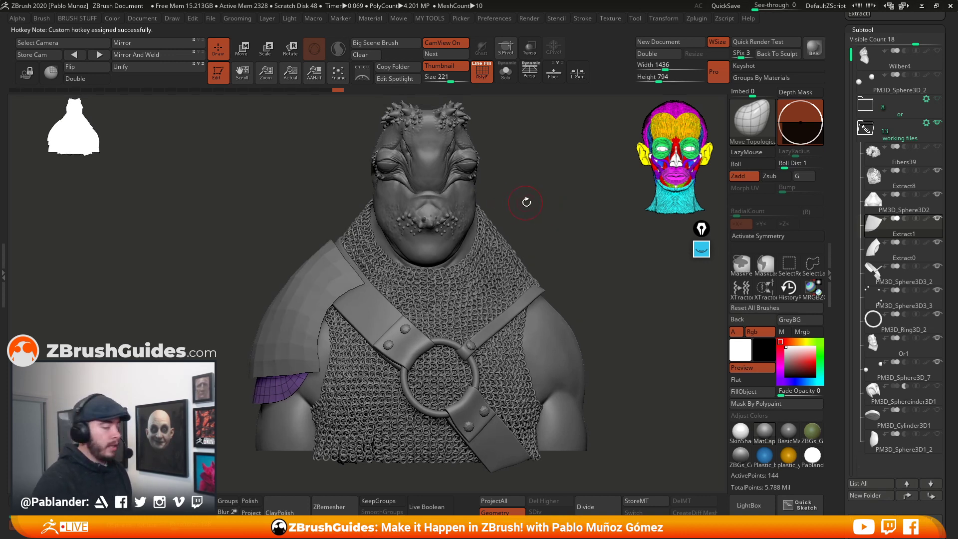
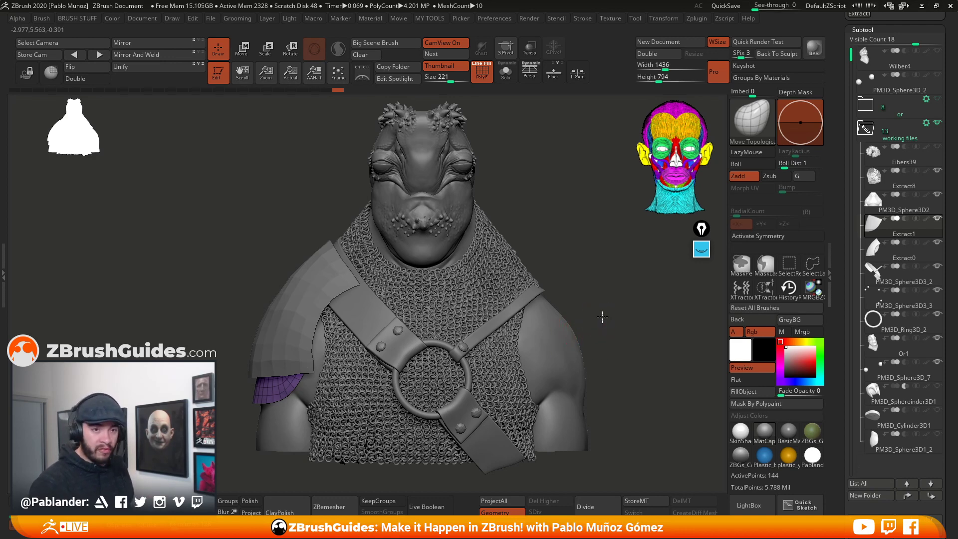
drag(602, 316, 599, 326)
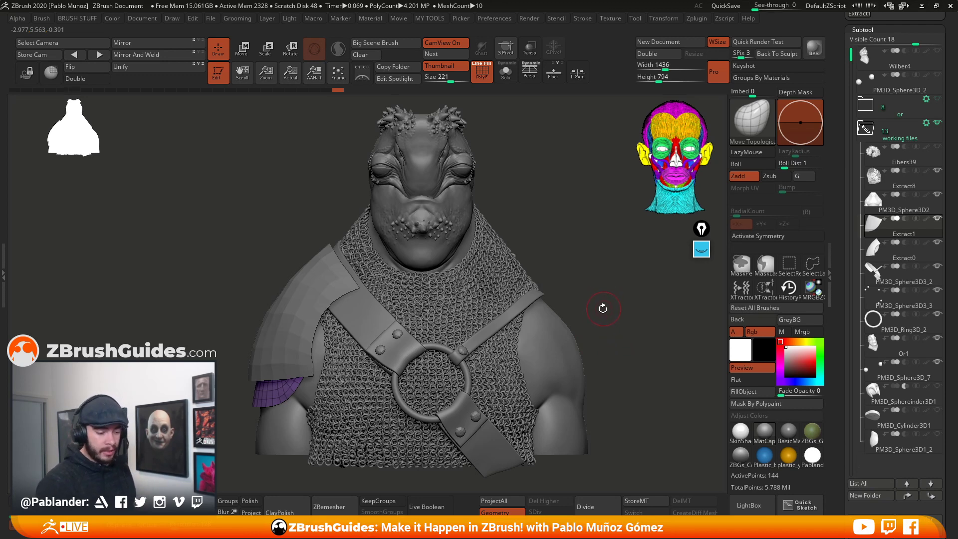
drag(604, 303, 605, 306)
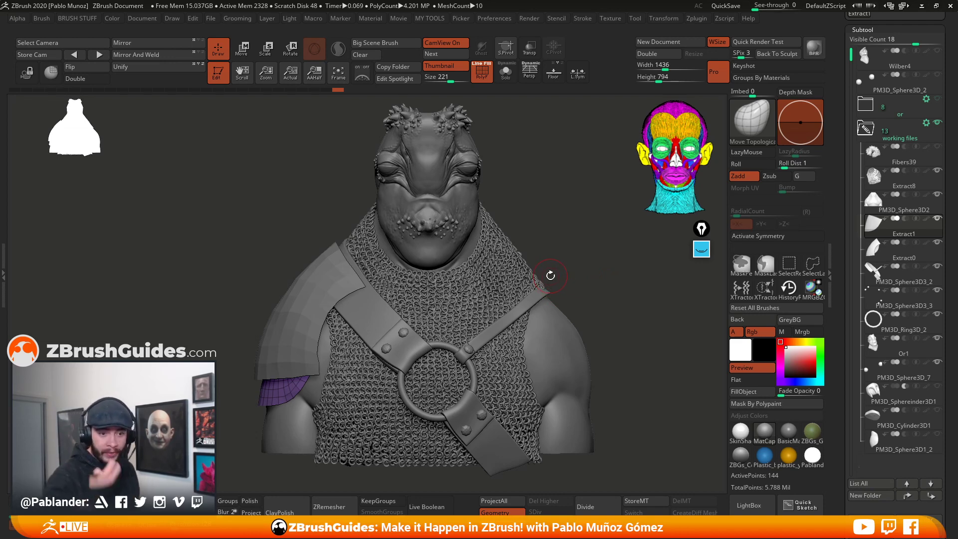
drag(597, 290, 481, 334)
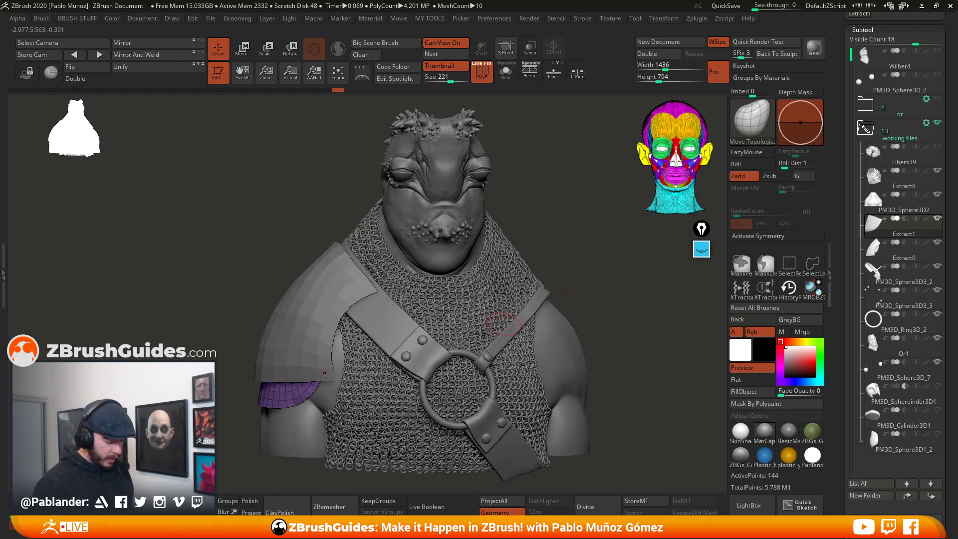
shift+drag(574, 210, 567, 208)
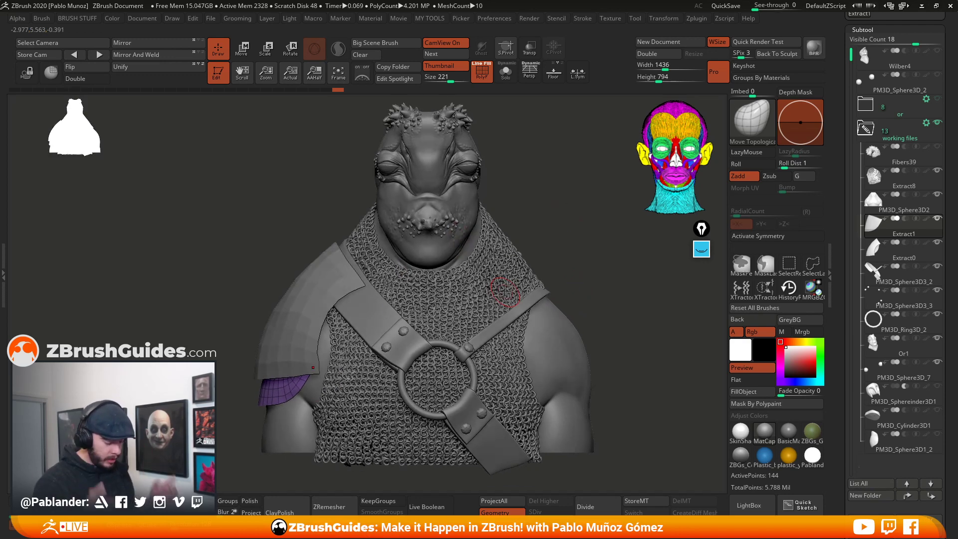
- Isolate the upper shoulder plate Extract0 and lightly smooth the uneven area on its outer surface
alt+click(341, 288)
click(505, 72)
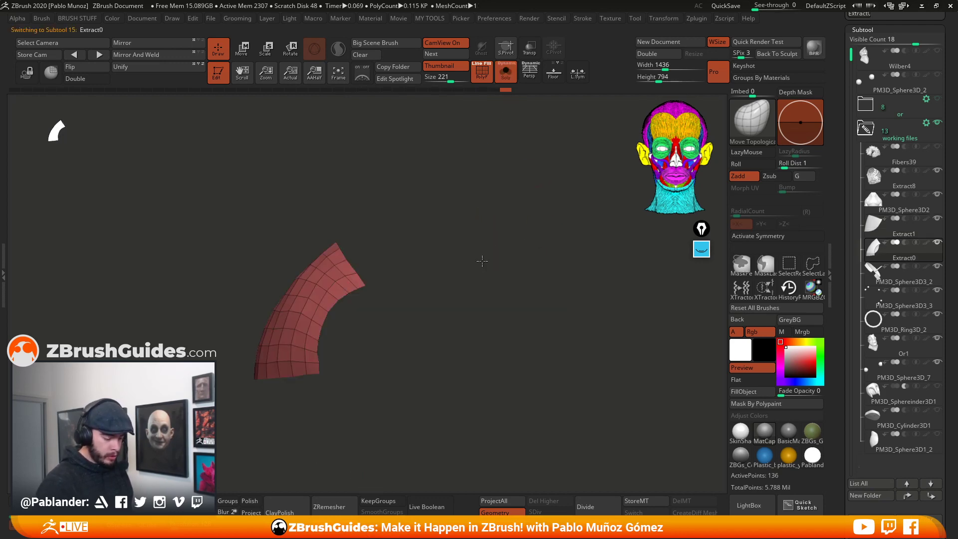
mouse_move(479, 260)
mouse_down()
mouse_move(392, 329)
mouse_move(494, 317)
mouse_up()
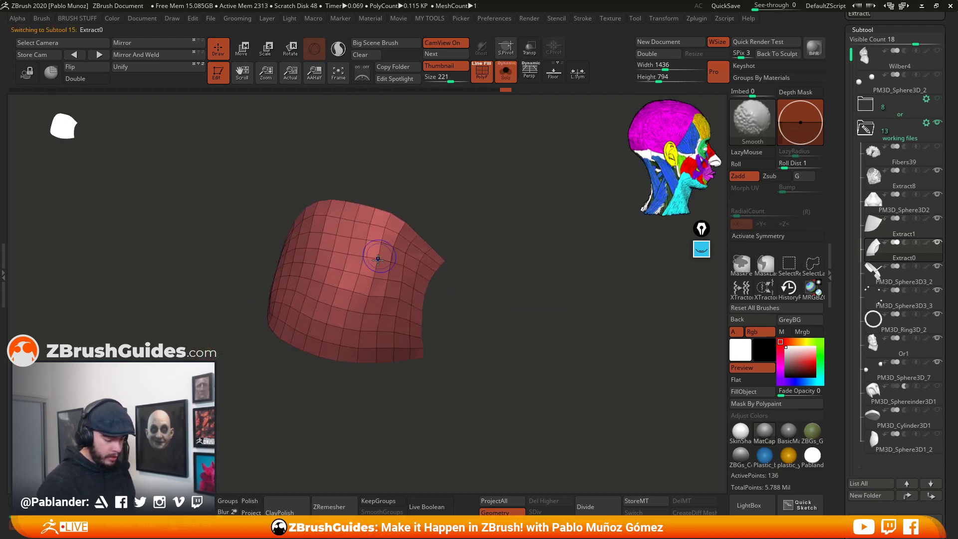
shift+drag(378, 259, 370, 290)
mouse_move(460, 315)
mouse_down()
mouse_move(472, 309)
mouse_move(369, 276)
mouse_move(364, 253)
mouse_up()
mouse_move(443, 282)
mouse_down()
mouse_move(491, 306)
mouse_move(497, 301)
mouse_up()
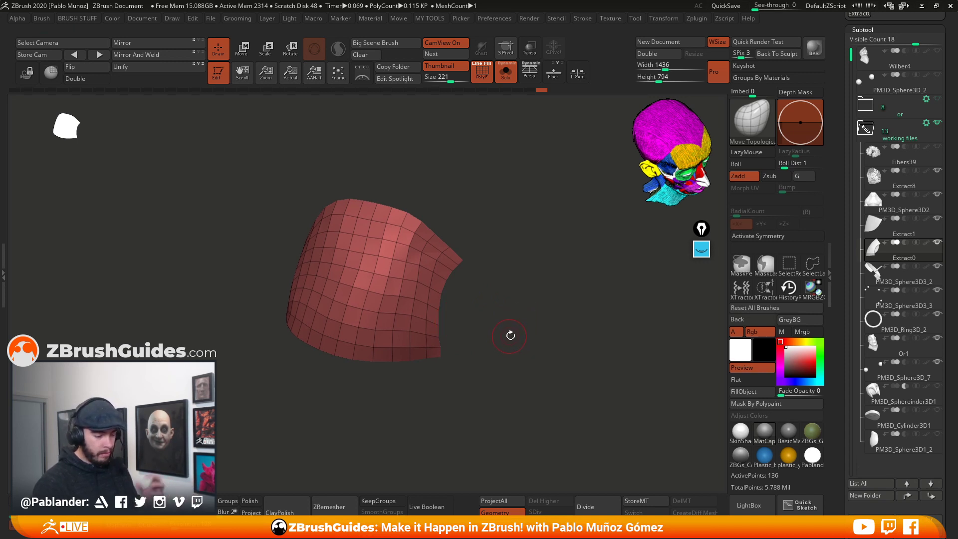
- Thicken the Extract0 plate outward with the ZModeler QMesh polygon action, targeting Polygroup All
mouse_move(510, 335)
mouse_down()
mouse_move(515, 325)
mouse_move(514, 349)
mouse_move(518, 313)
mouse_move(522, 338)
mouse_move(525, 330)
mouse_up()
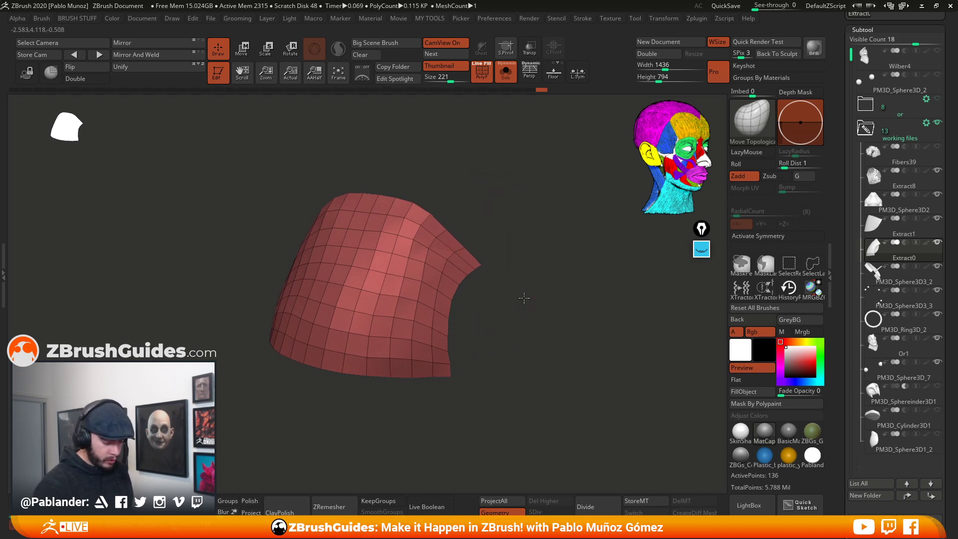
drag(524, 298, 507, 290)
drag(526, 321, 503, 298)
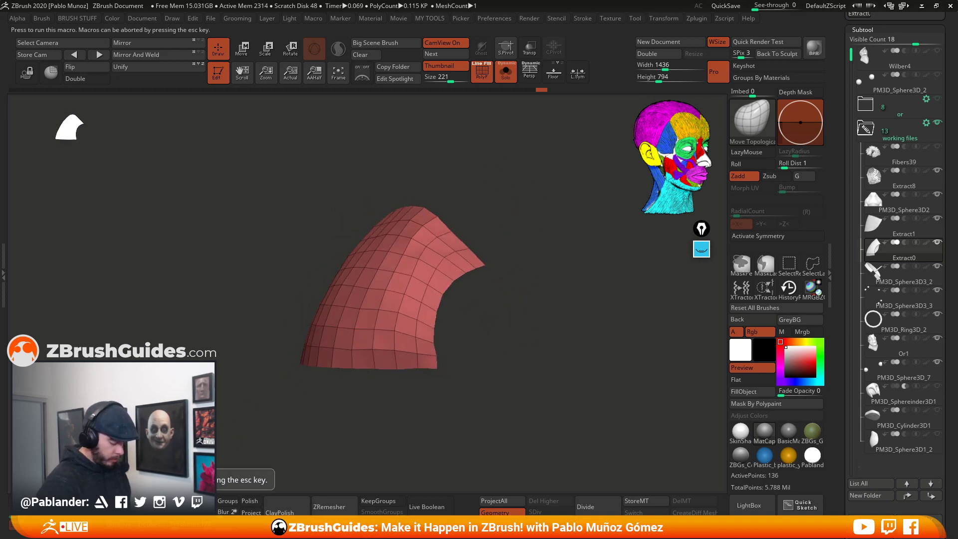
click(164, 503)
drag(519, 305, 524, 300)
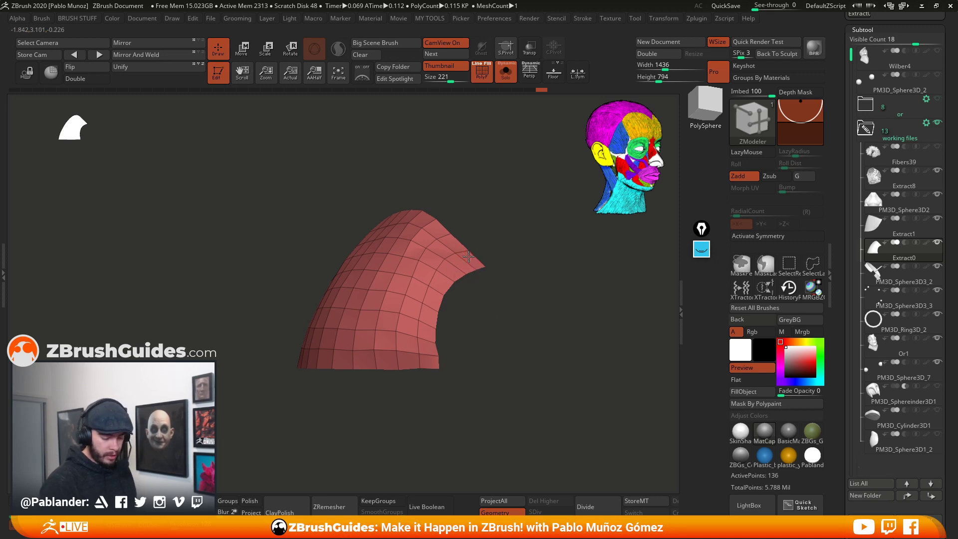
key(space)
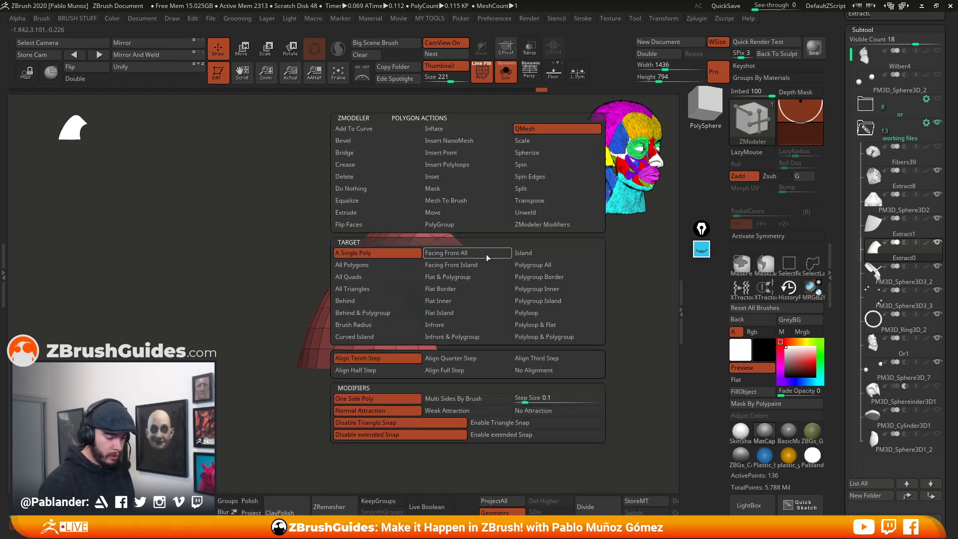
click(552, 266)
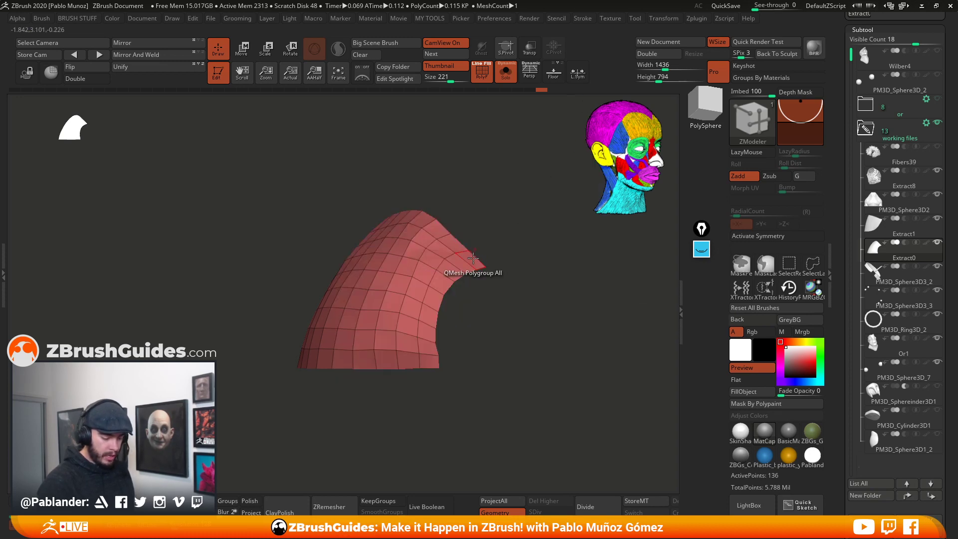
drag(471, 258, 488, 236)
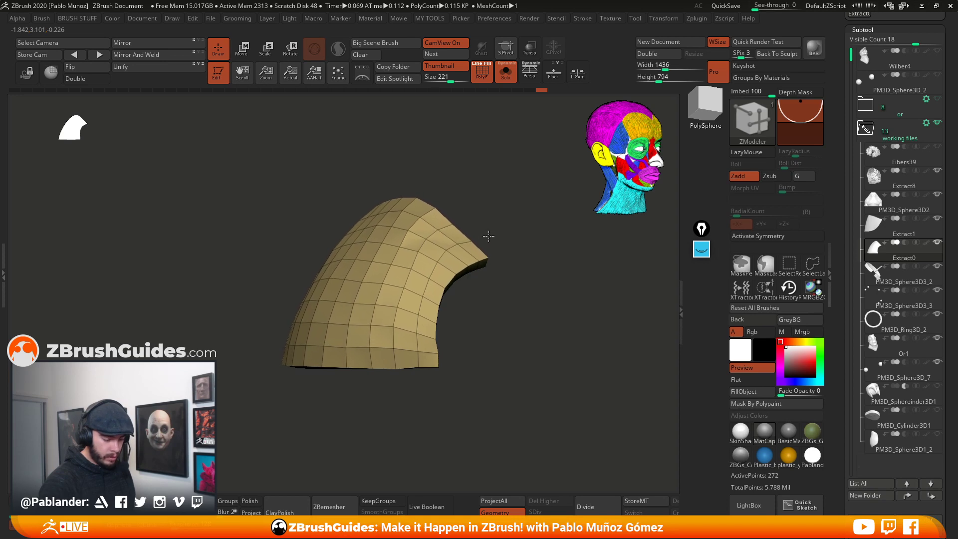
- Show the full bust again, undo the plate's thickening and reapply it with a thinner wall
mouse_move(530, 327)
mouse_down()
mouse_move(426, 356)
mouse_move(519, 332)
mouse_up()
click(509, 73)
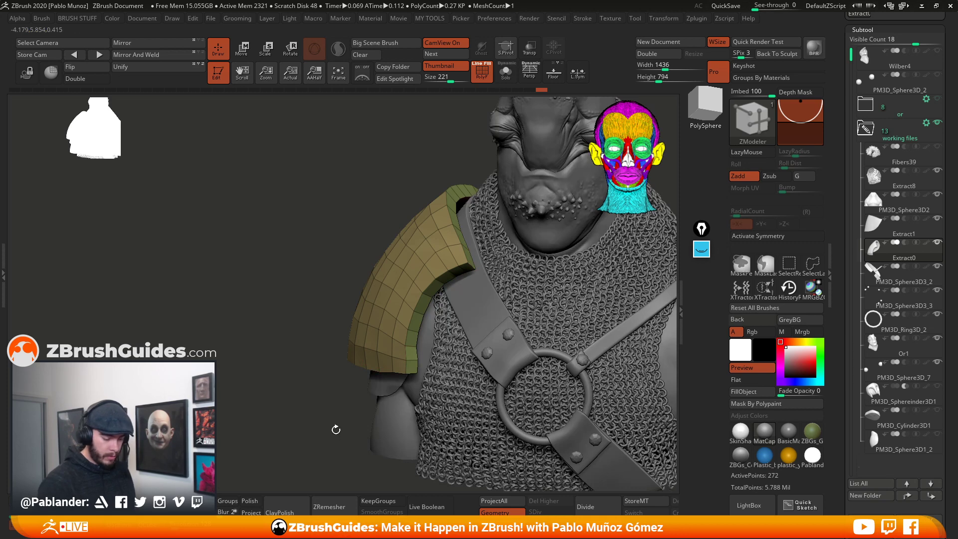
key(ctrl+z)
key(ctrl+shift+z)
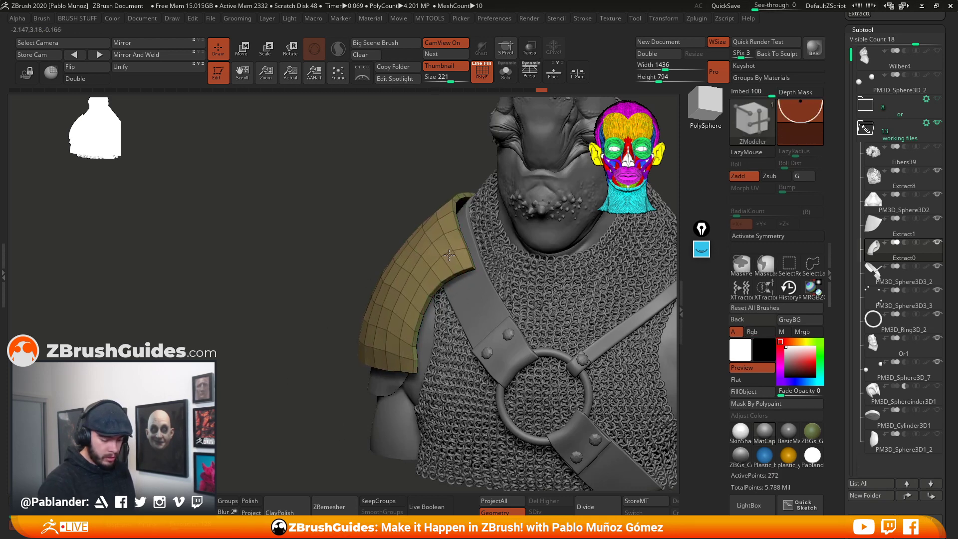
- Isolate the thickened Extract0 plate and choose the CurveTube brush
click(505, 73)
drag(514, 267, 481, 322)
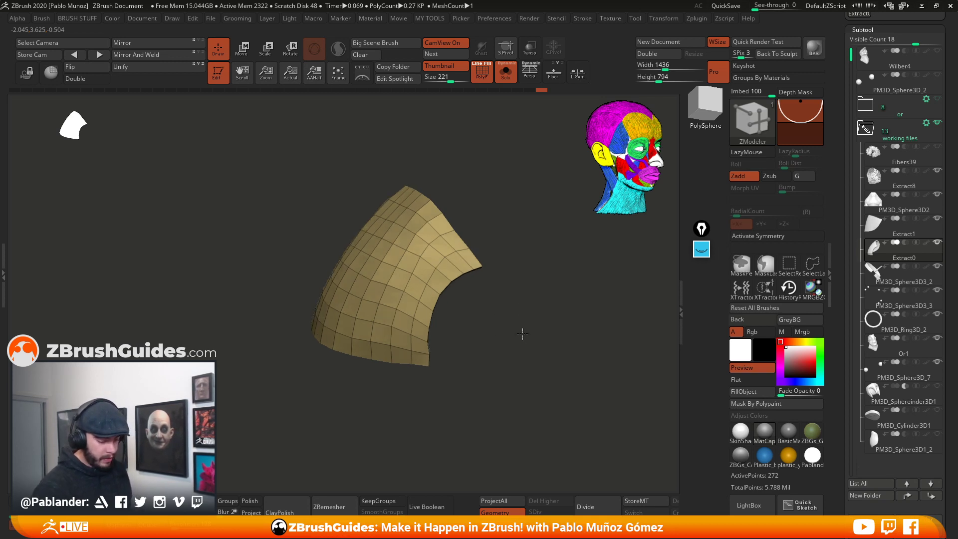
mouse_move(522, 334)
mouse_down()
mouse_move(507, 322)
mouse_move(514, 331)
mouse_move(526, 324)
mouse_up()
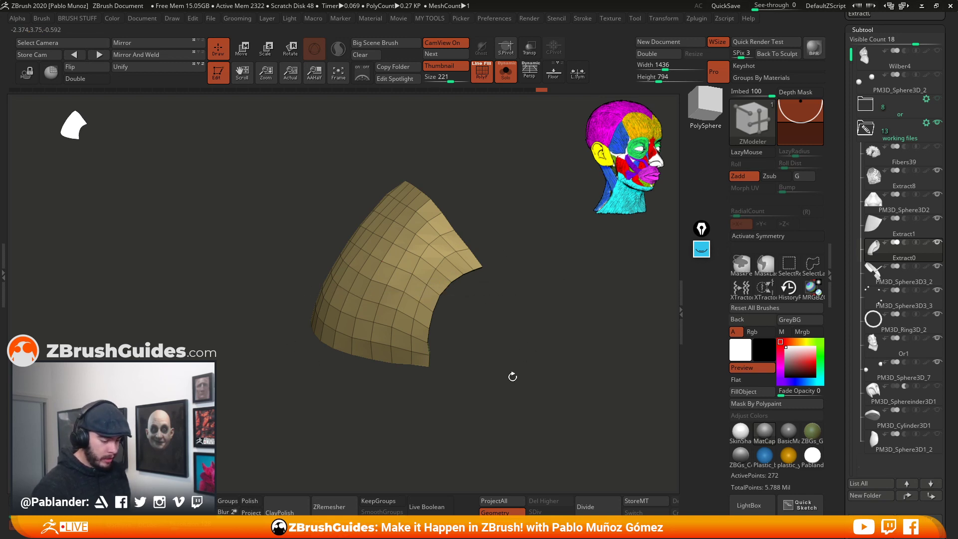
drag(526, 325, 524, 316)
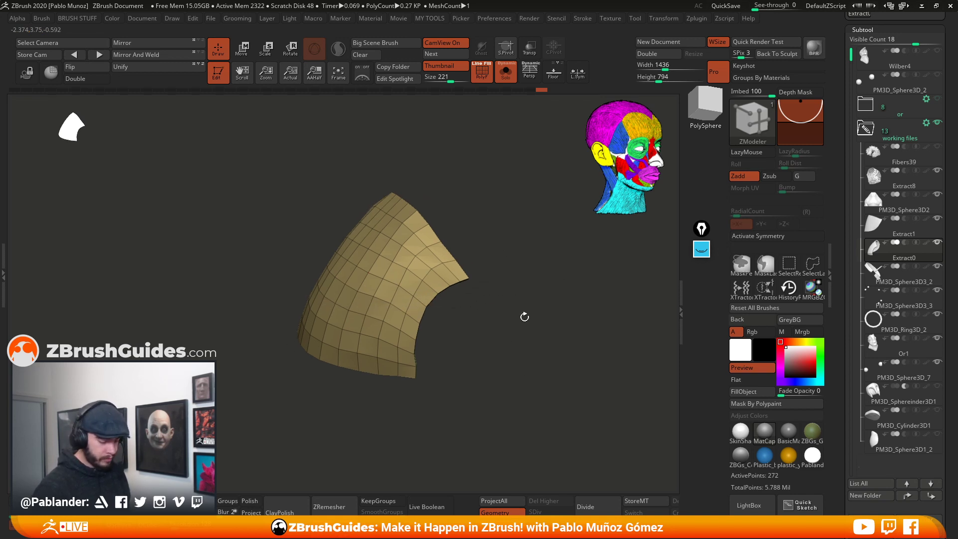
key(space)
key(space)
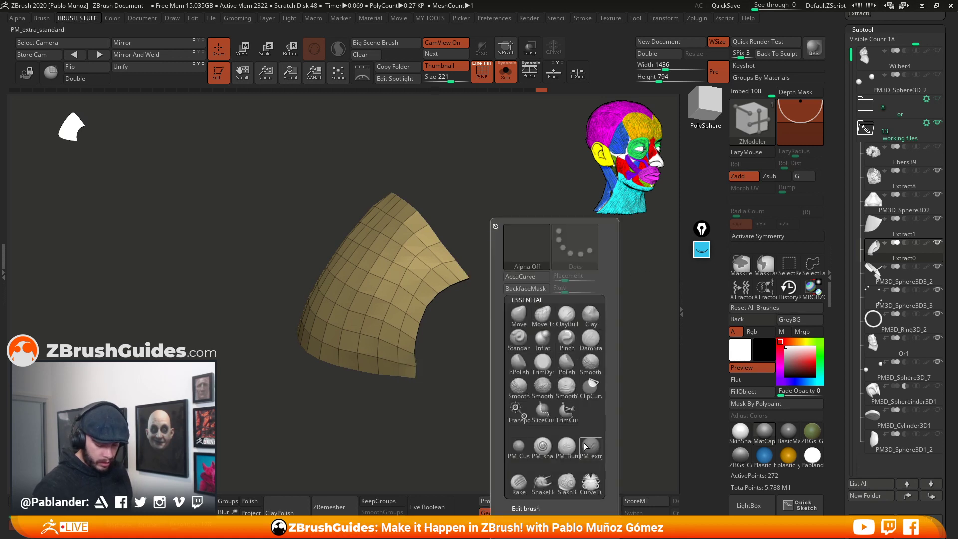
click(590, 483)
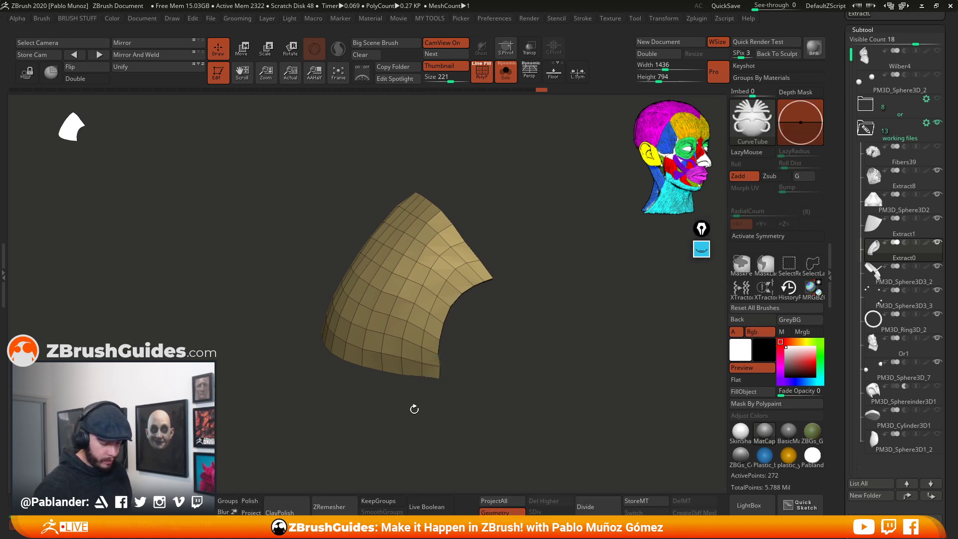
drag(492, 323, 532, 360)
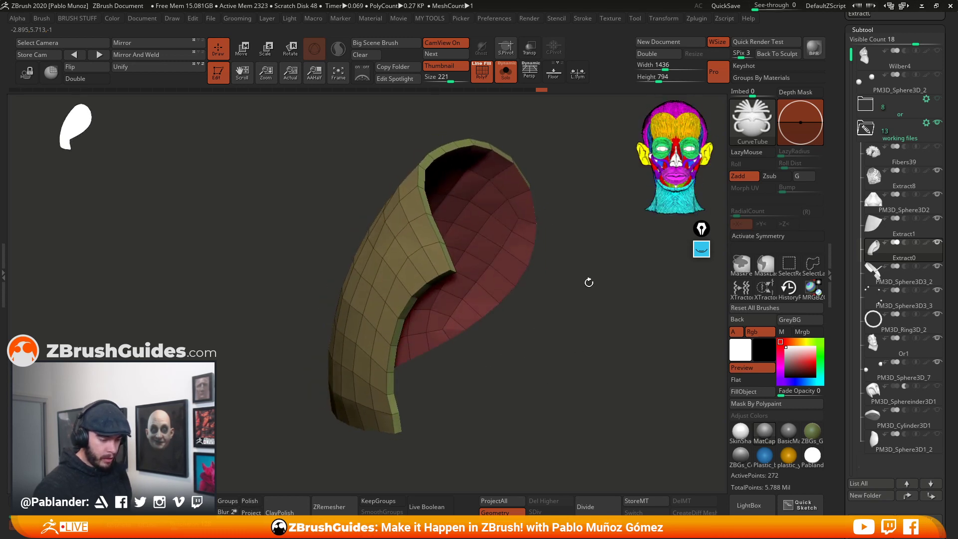
key(space)
key(space)
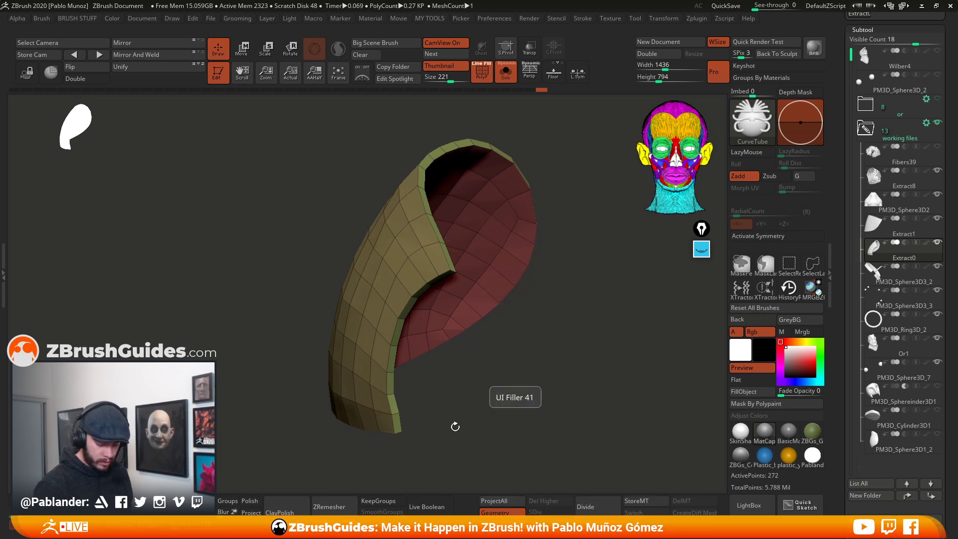
key(space)
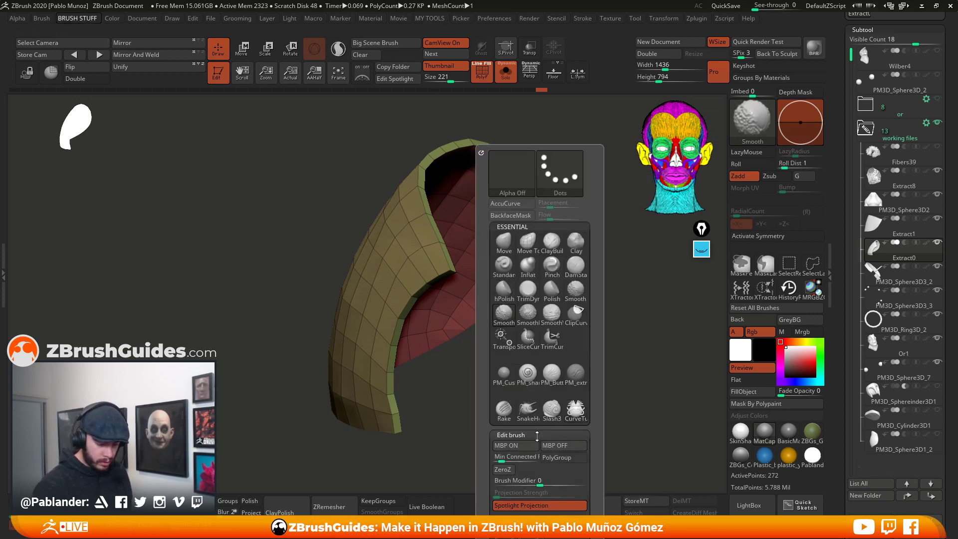
click(538, 436)
key(2)
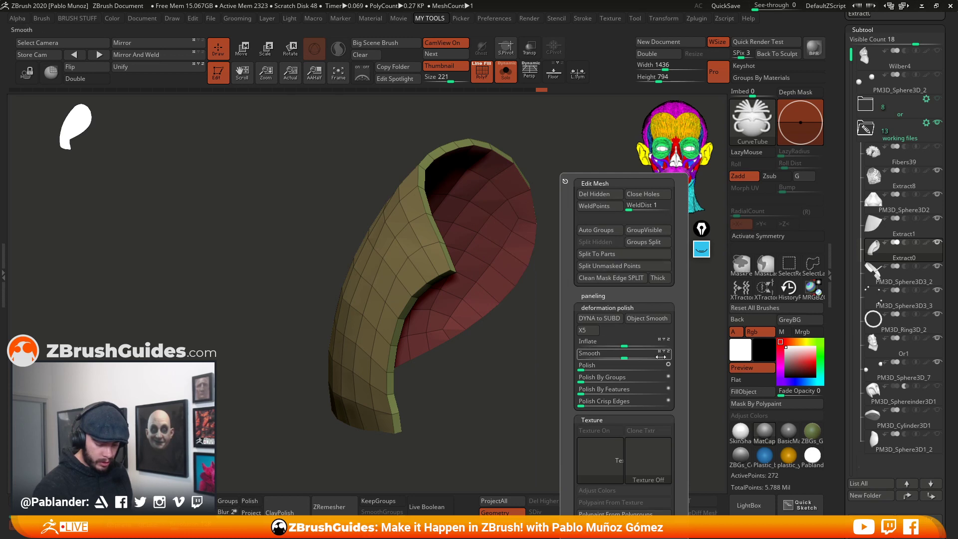
click(655, 294)
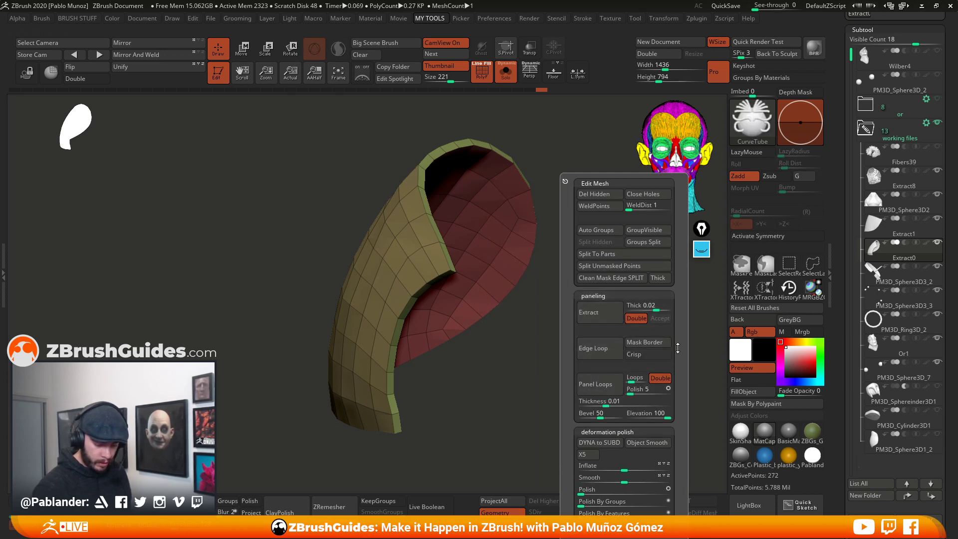
scroll(680, 360, down, 5)
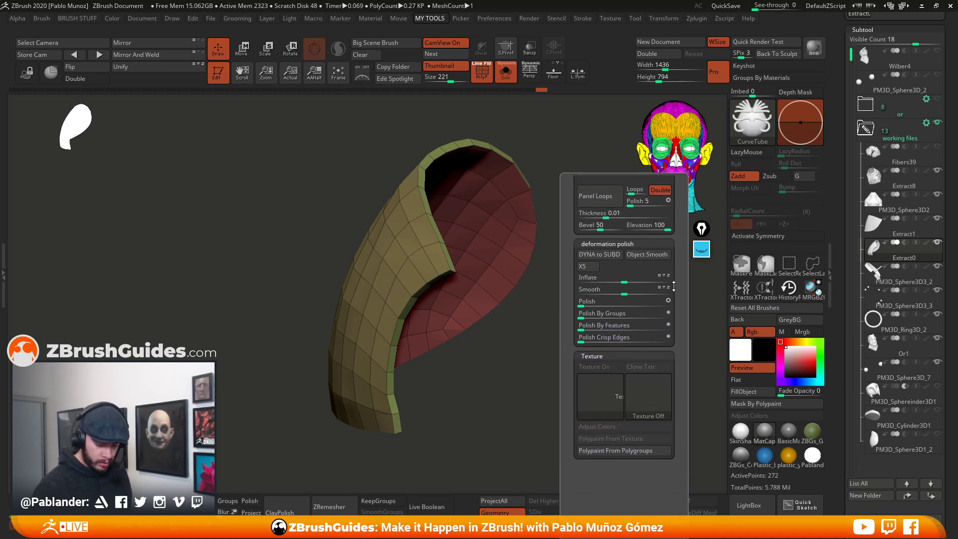
scroll(671, 300, up, 4)
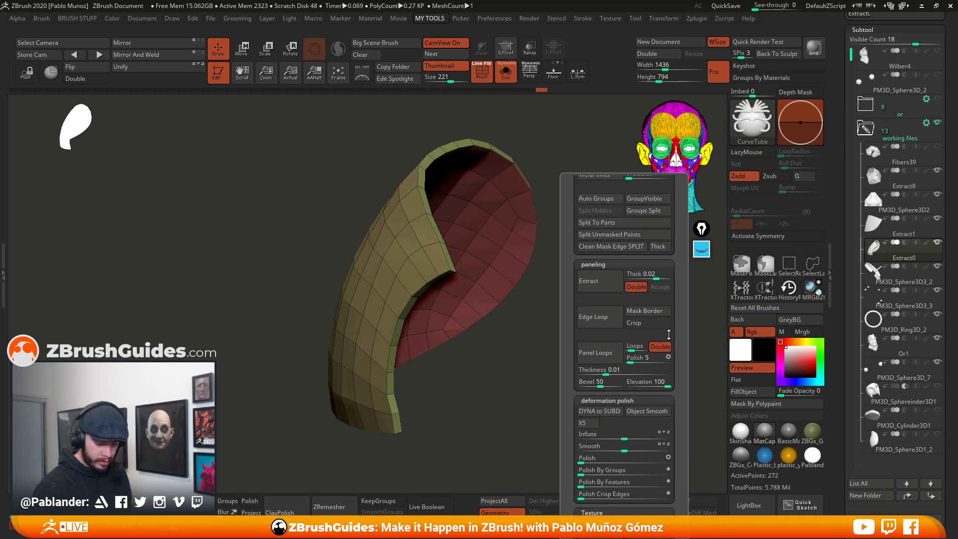
scroll(668, 334, up, 1)
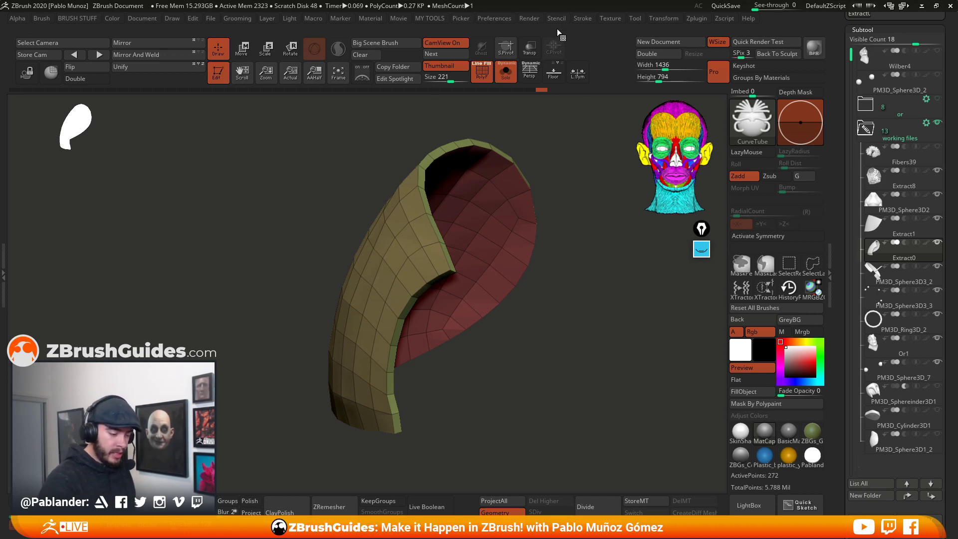
- Apply Frame Mesh to the Extract0 plate with only Polygroups enabled, switching off Border and Creased edges
click(582, 18)
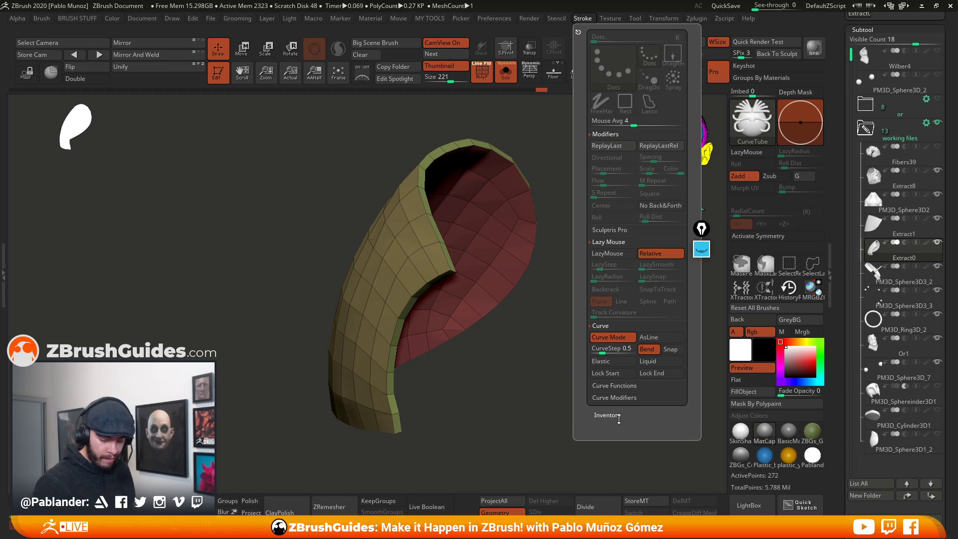
key(shift)
click(621, 397)
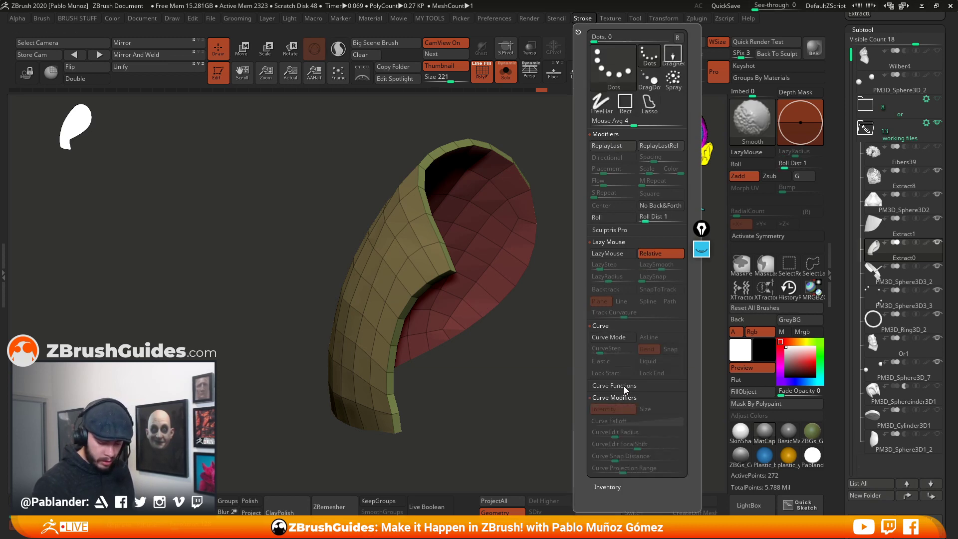
click(624, 385)
drag(692, 369, 692, 234)
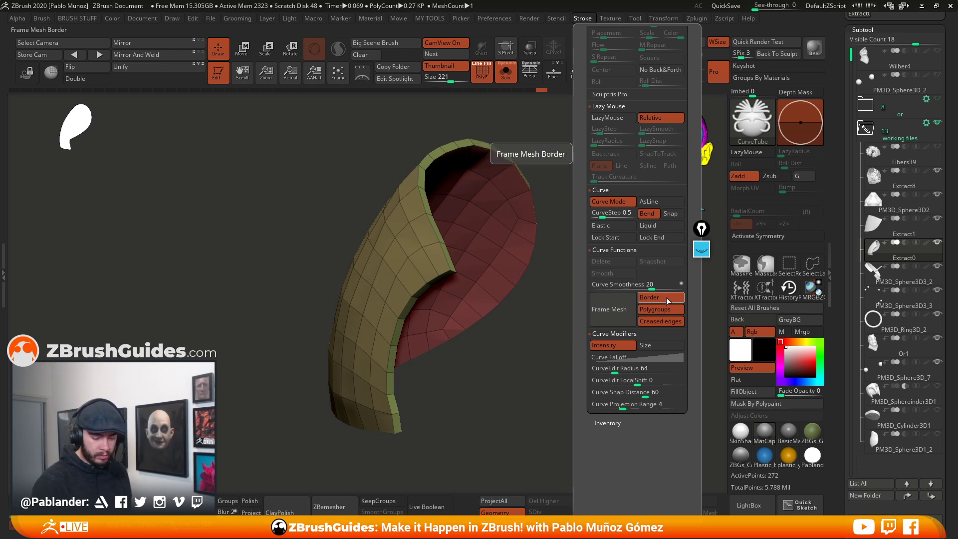
click(660, 322)
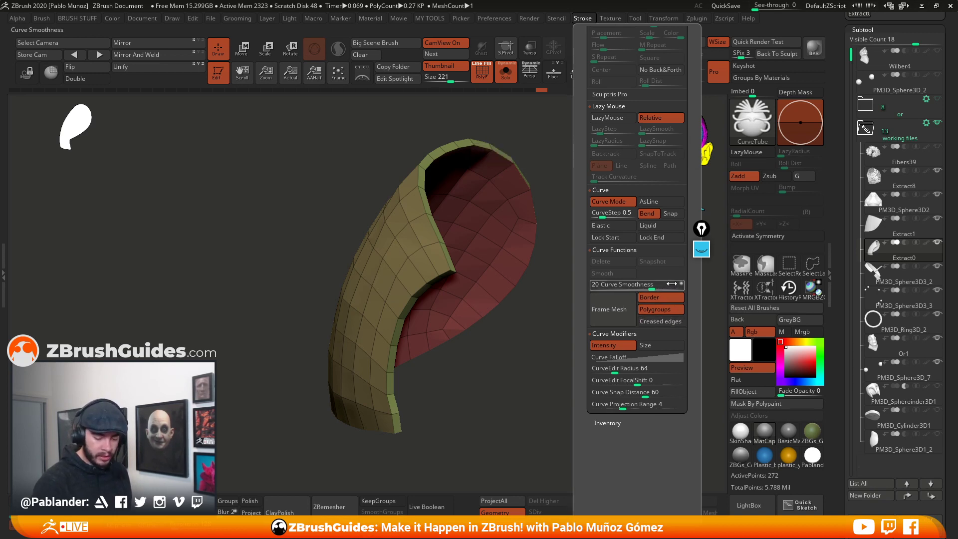
click(664, 298)
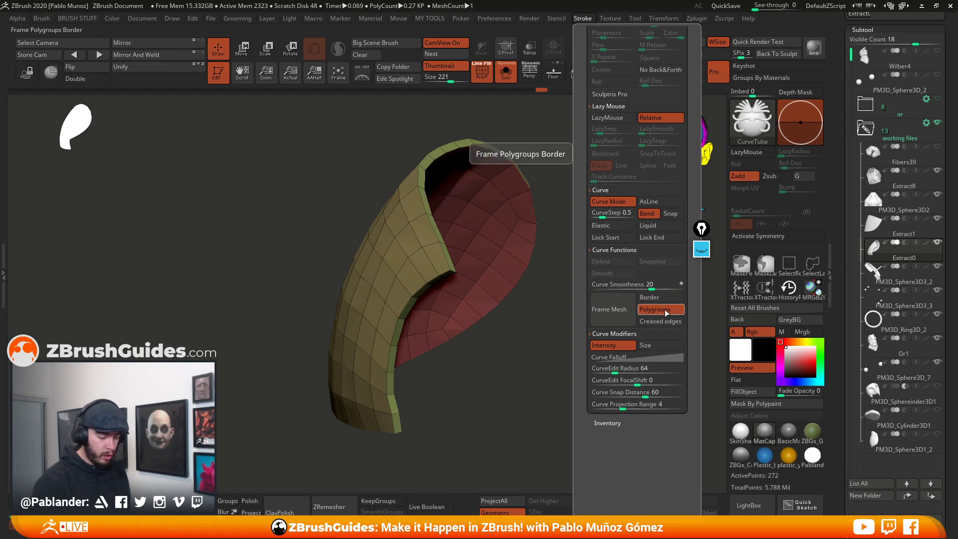
click(617, 313)
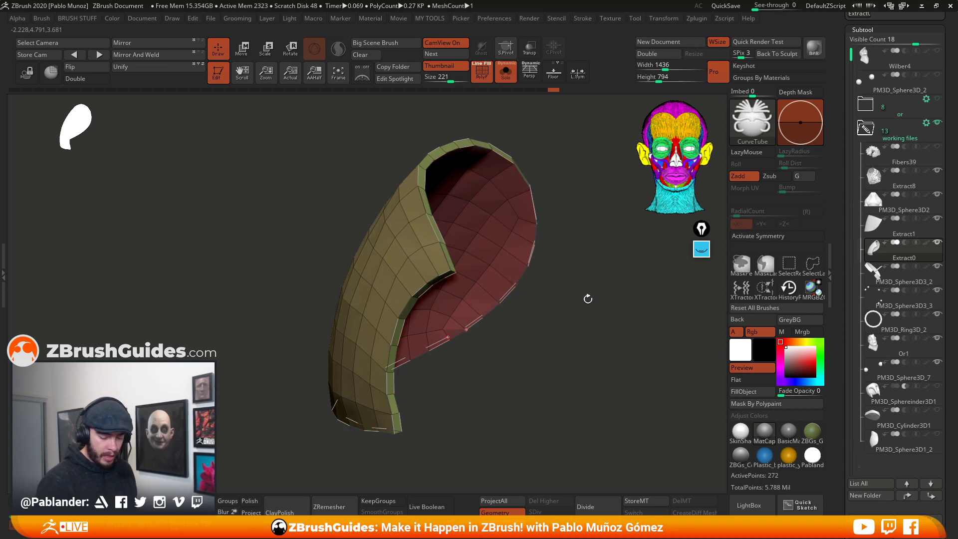
- Generate a tube trim along the frame curves around the Extract0 plate's edges with the CurveTube brush
key(space)
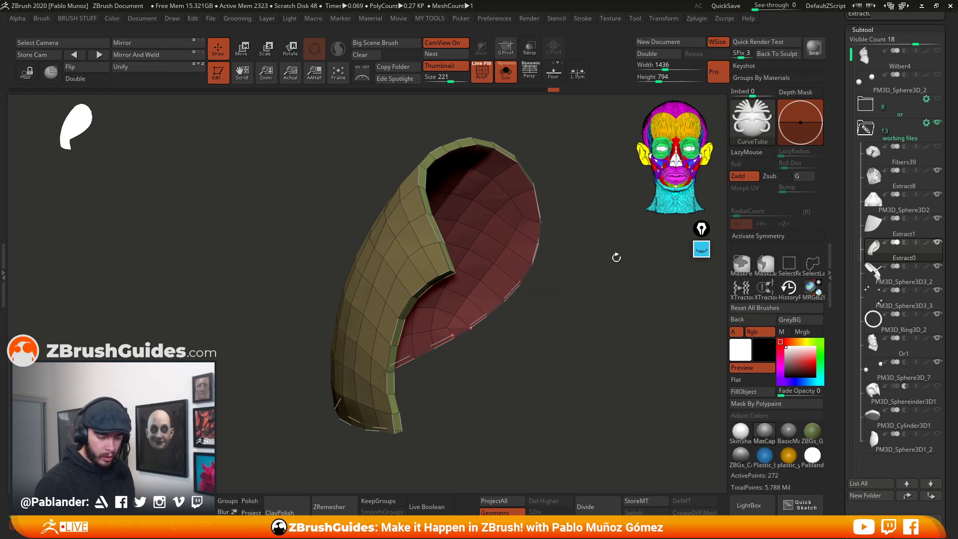
key(space)
drag(593, 291, 597, 292)
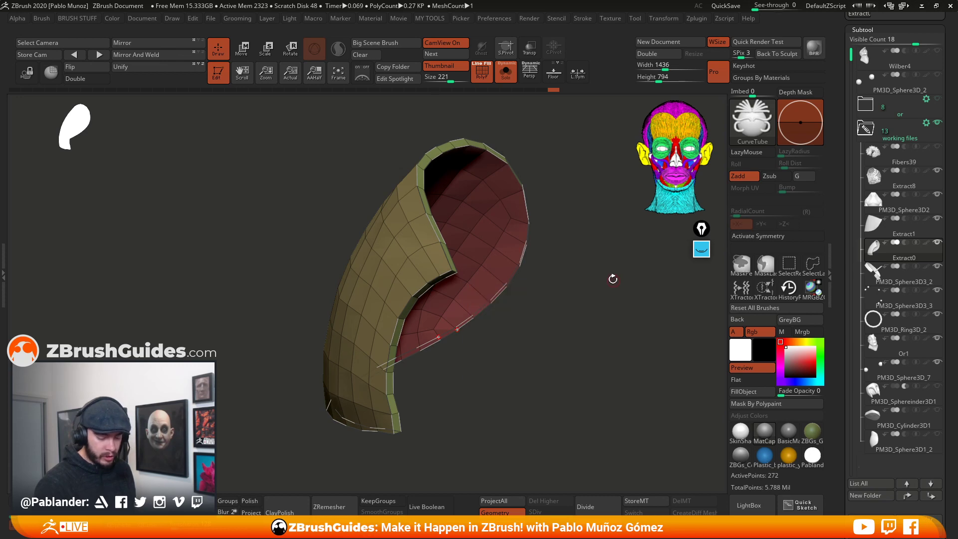
mouse_move(590, 290)
mouse_down()
mouse_move(598, 294)
mouse_move(549, 296)
mouse_move(554, 276)
mouse_move(572, 274)
mouse_up()
key(space)
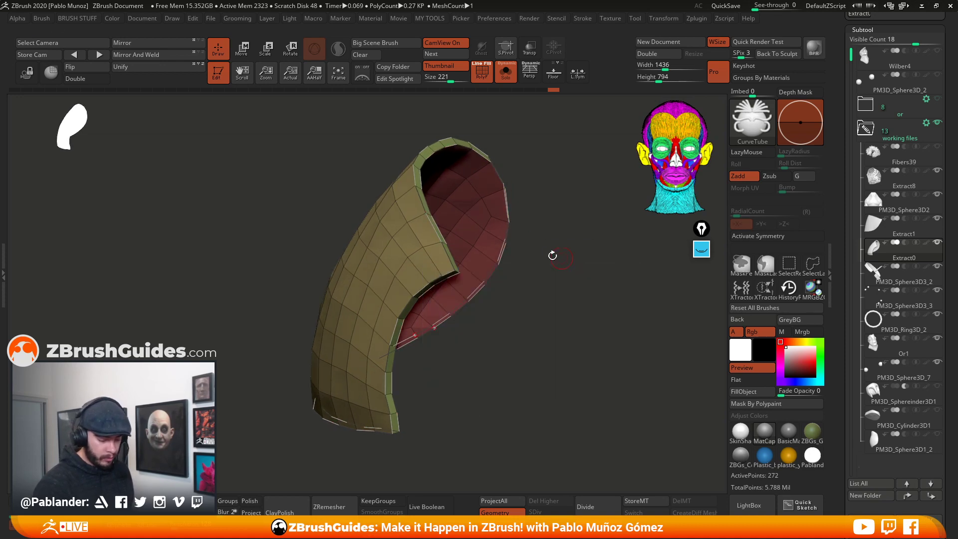
click(443, 250)
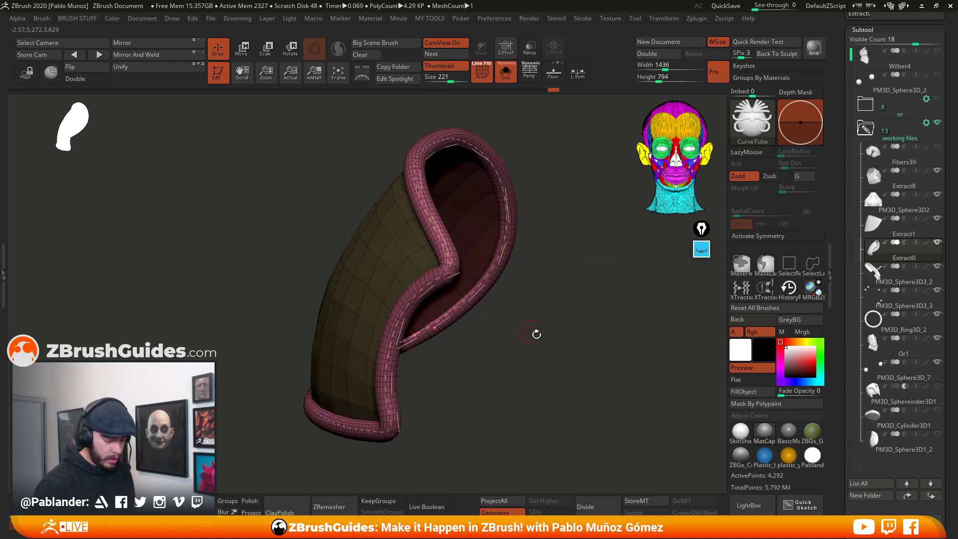
drag(557, 344, 564, 316)
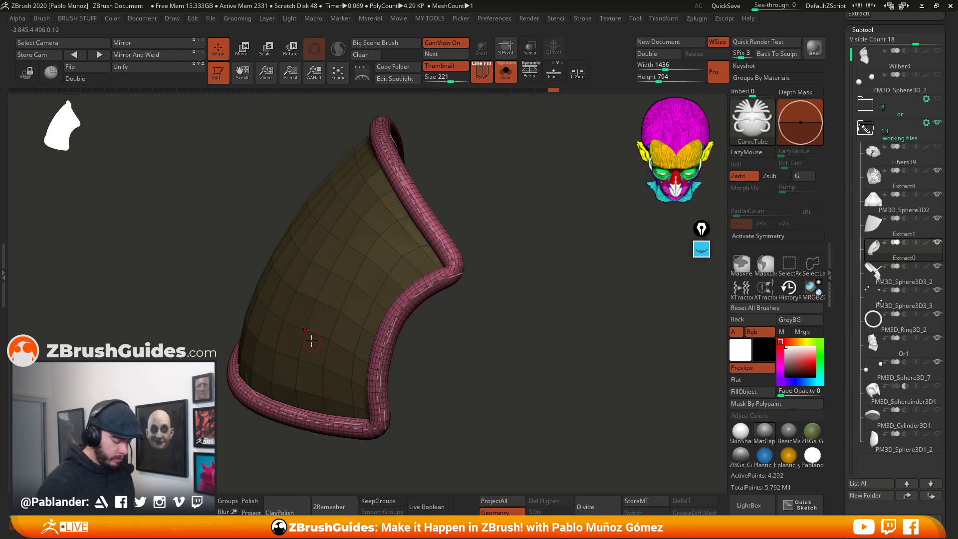
- Preview the trimmed plate smoothed with Dynamic Subdiv, with the PolyFrame display off
drag(418, 358, 542, 266)
drag(507, 259, 507, 316)
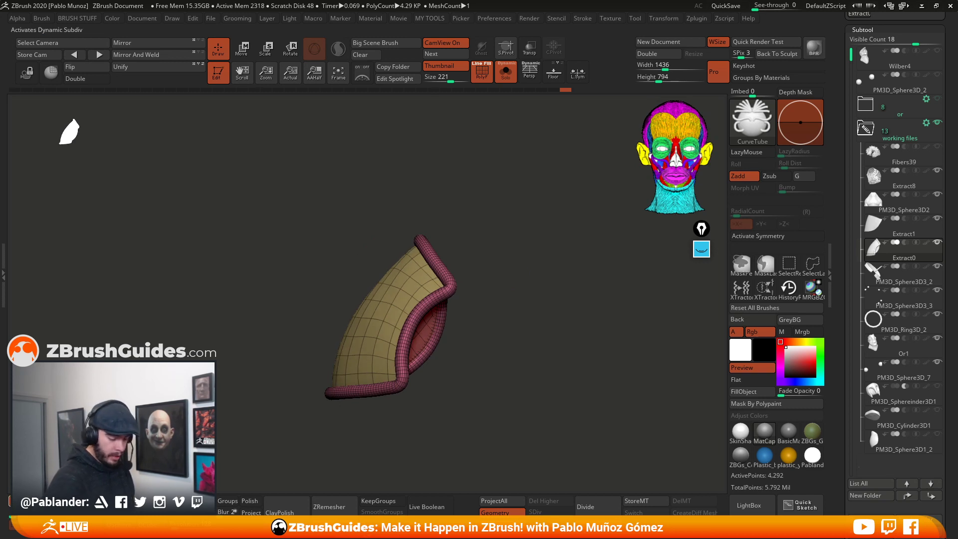
key(shift+f)
drag(522, 239, 538, 265)
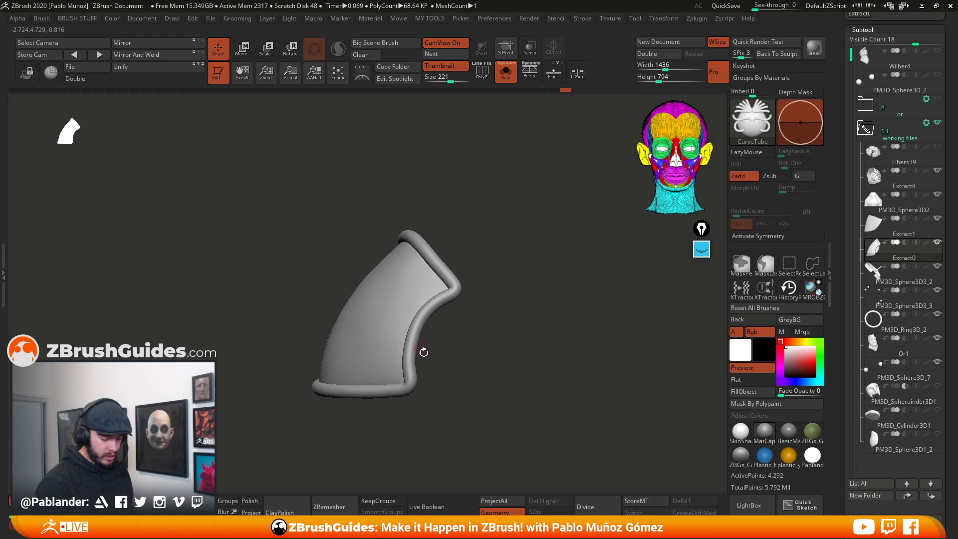
drag(505, 265, 510, 292)
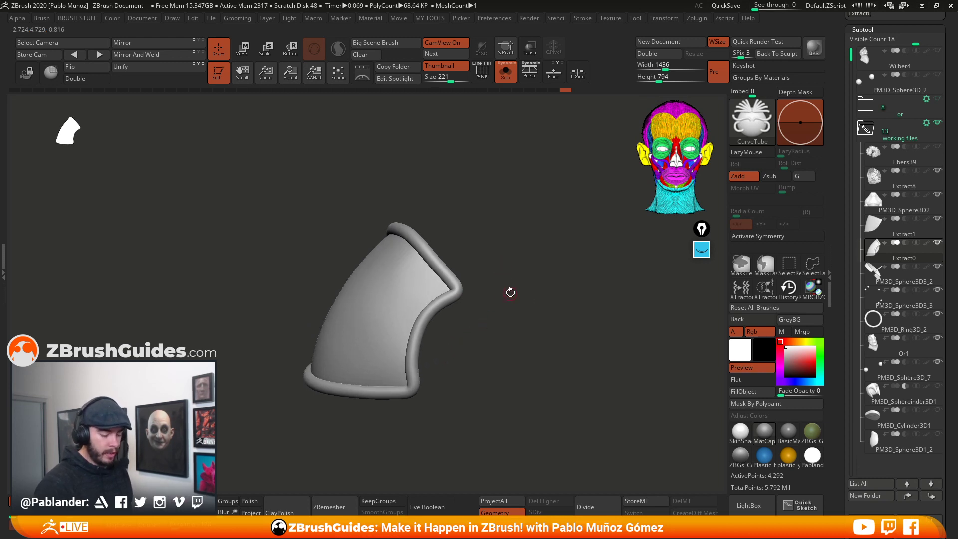
drag(498, 337, 514, 284)
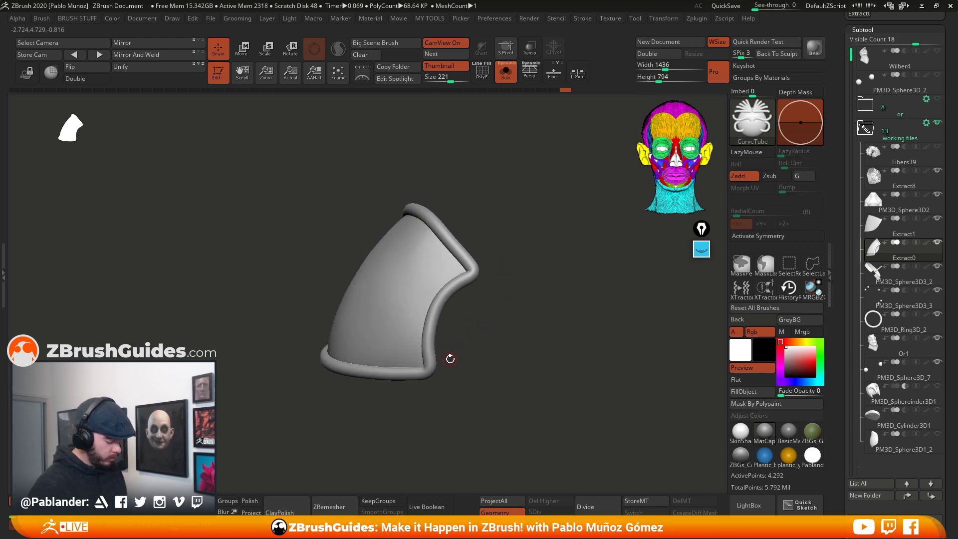
- Choose the TrimDynamic brush, adjust its draw size and try denting the tube trim along the plate's lower edge
key(1)
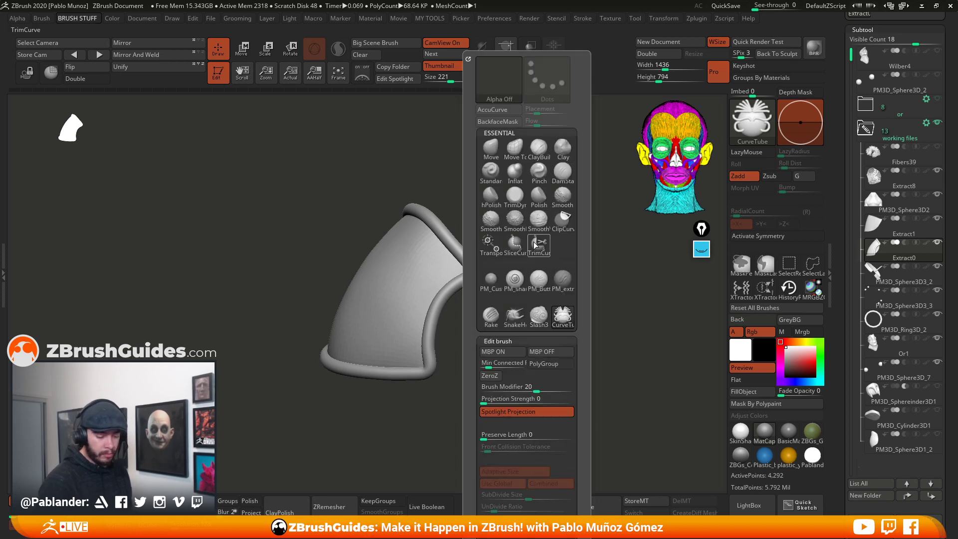
click(515, 197)
key(space)
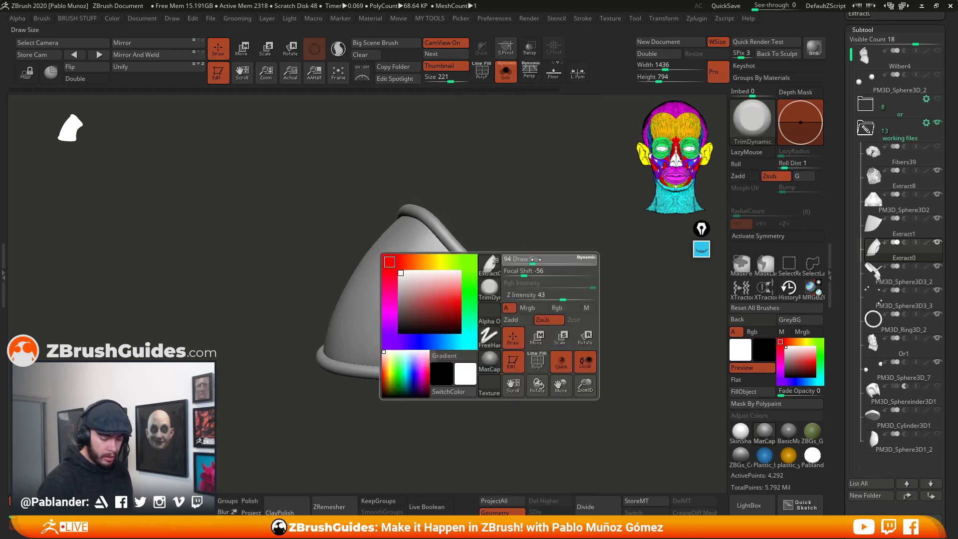
mouse_move(465, 278)
mouse_down()
mouse_move(431, 320)
mouse_move(432, 358)
mouse_up()
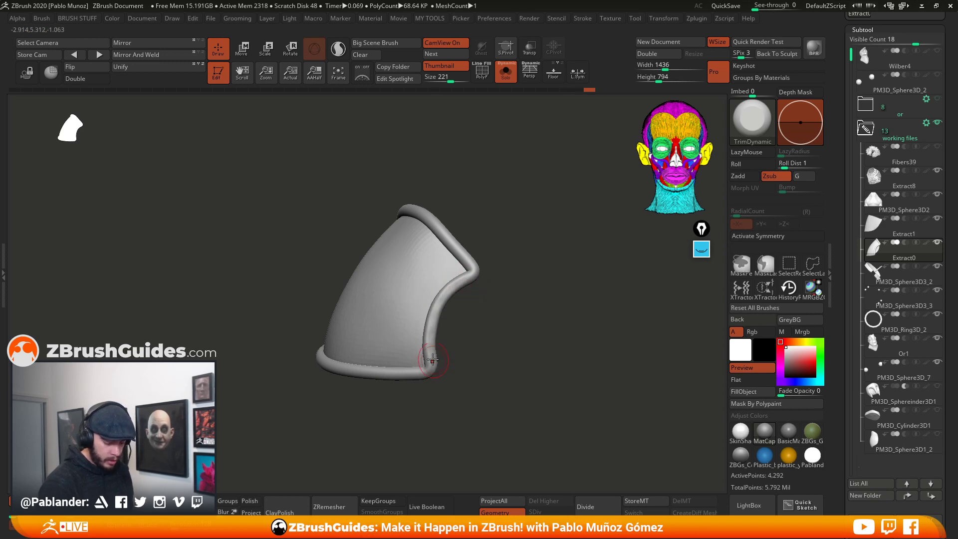
mouse_move(501, 281)
mouse_down()
mouse_move(492, 293)
mouse_move(465, 280)
mouse_move(443, 212)
mouse_move(519, 225)
mouse_up()
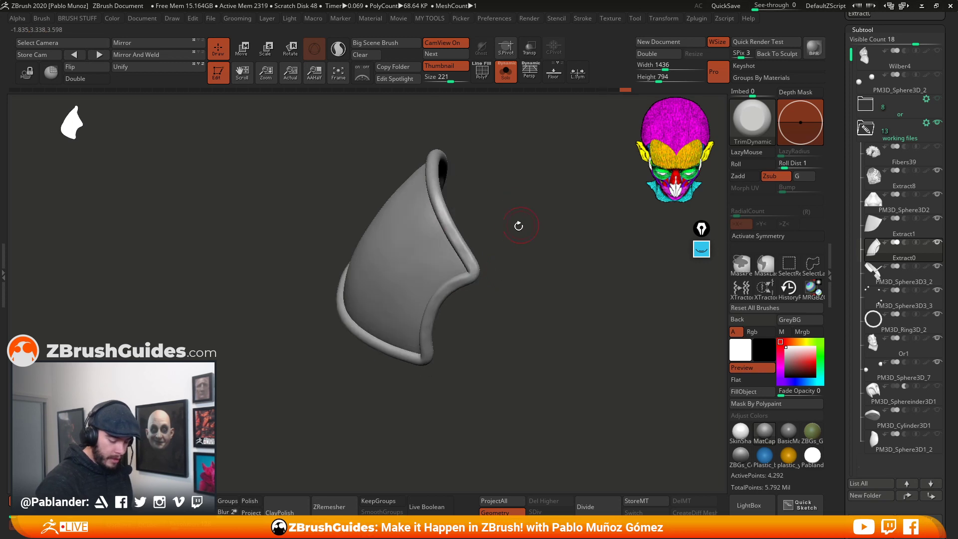
alt+drag(529, 290, 536, 313)
mouse_move(441, 233)
mouse_down()
mouse_move(451, 245)
mouse_move(439, 196)
mouse_up()
drag(522, 316, 513, 344)
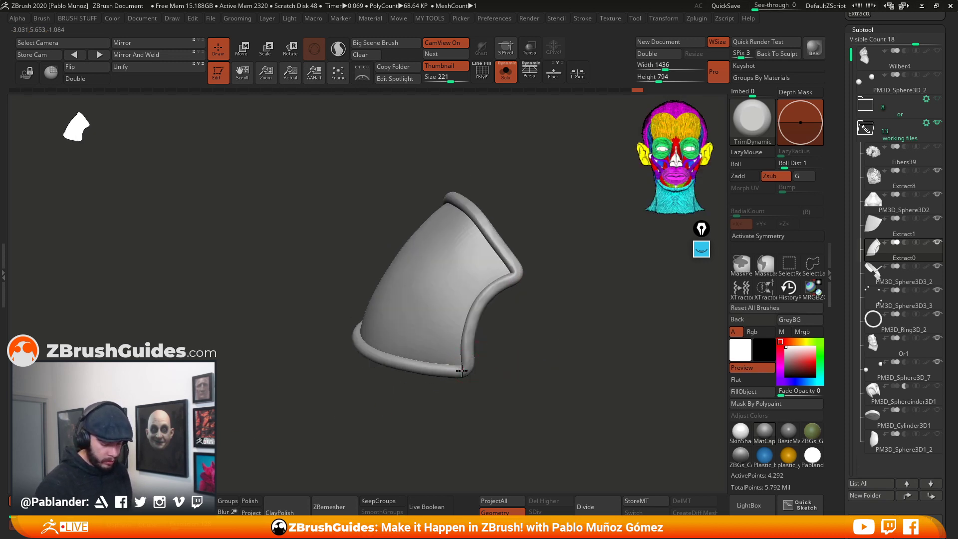
drag(381, 357, 366, 349)
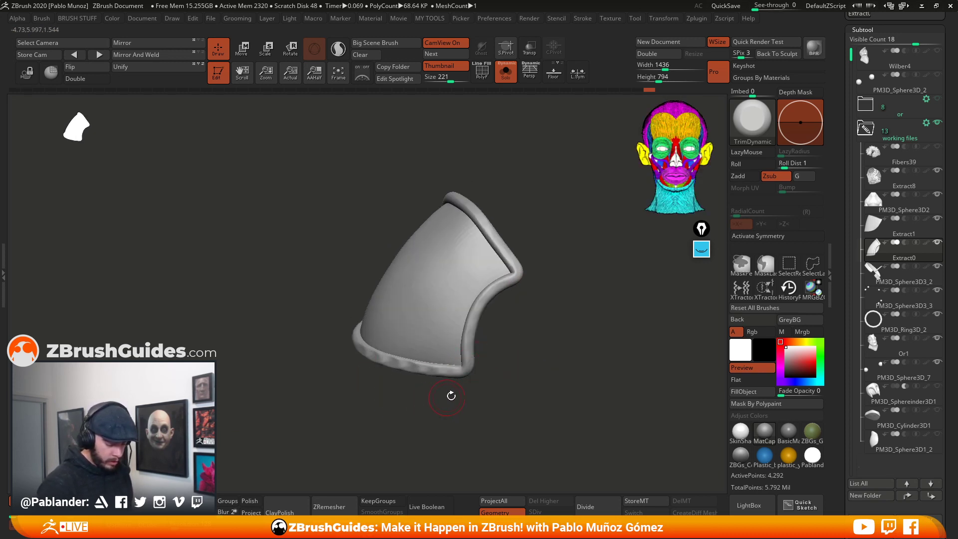
drag(451, 395, 498, 376)
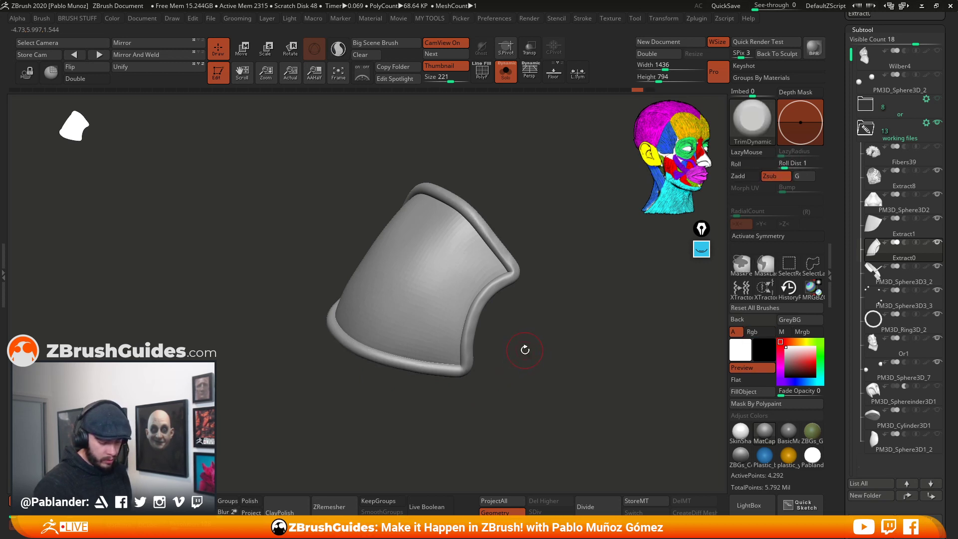
- Undo the TrimDynamic strokes on the trim and remove the Dynamic Subdiv smoothing
key(ctrl)
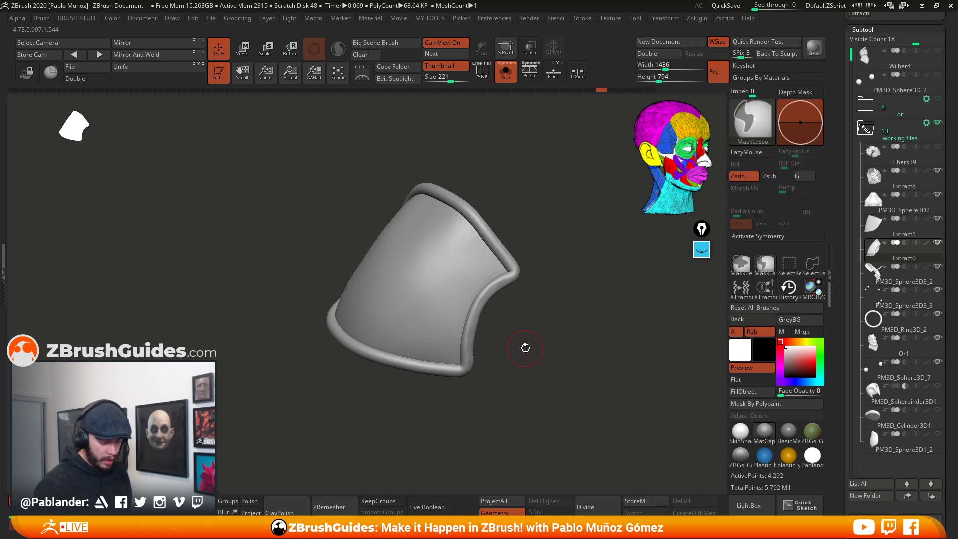
key(ctrl+z)
key(ctrl+z)
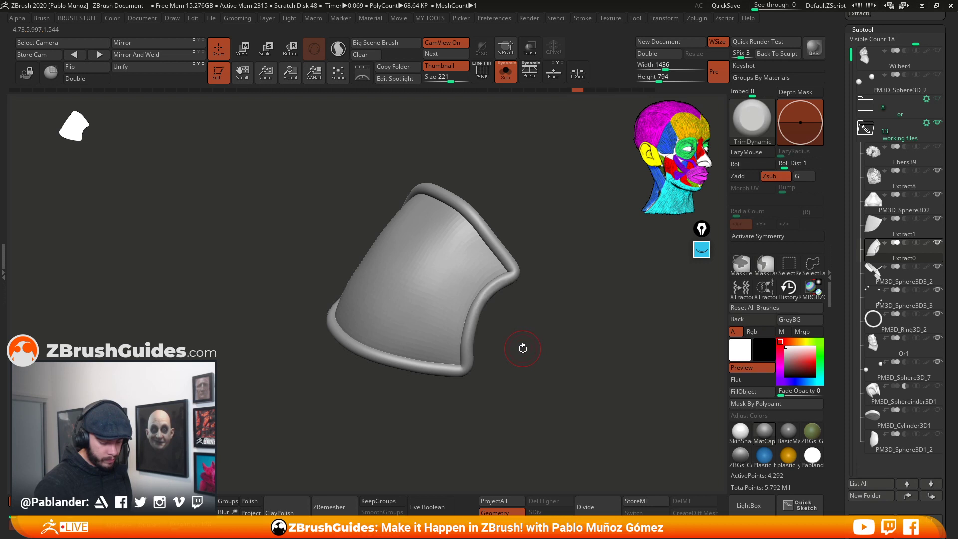
key(ctrl+z)
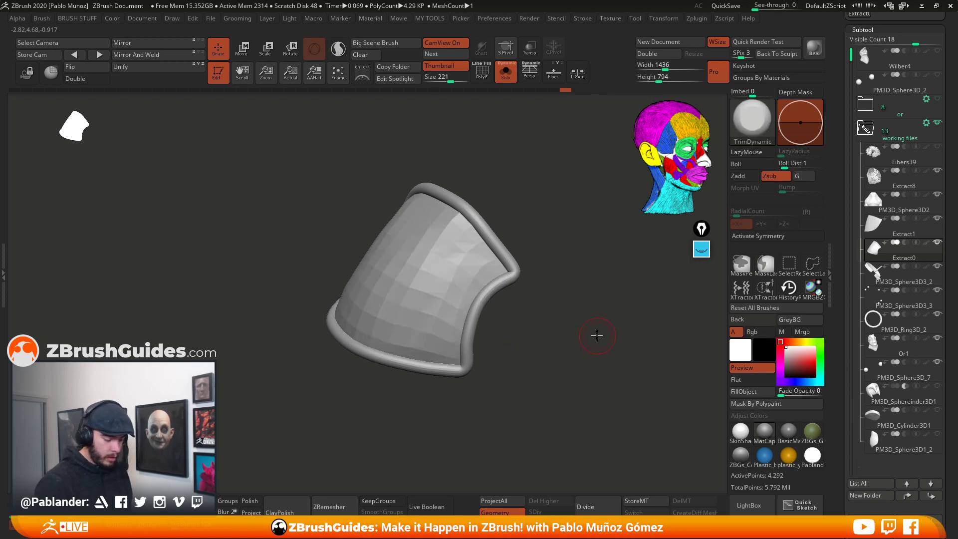
- Show the full bust again and examine how the trimmed shoulder plate sits over the arm and chainmail
mouse_move(597, 334)
mouse_down()
mouse_move(567, 340)
mouse_move(582, 331)
mouse_move(579, 364)
mouse_move(540, 340)
mouse_move(529, 344)
mouse_up()
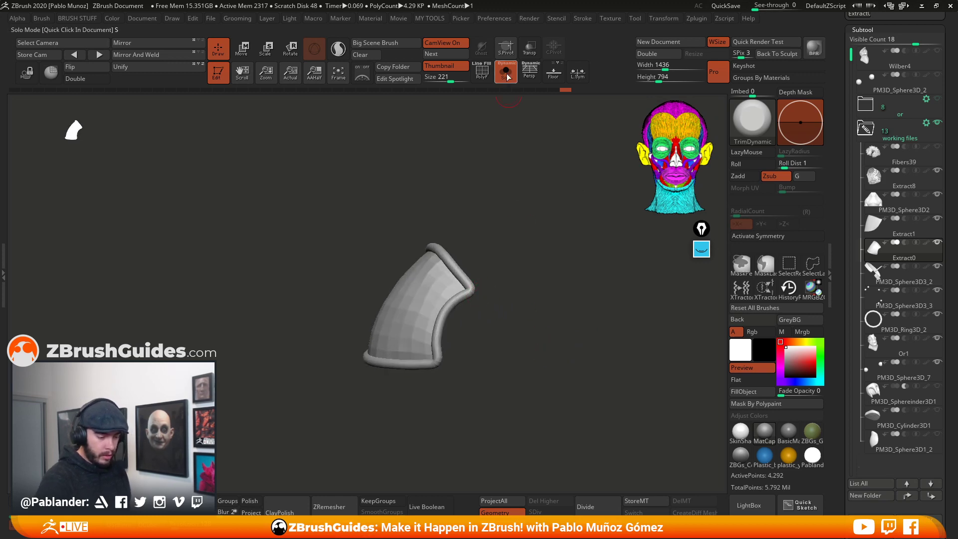
click(506, 72)
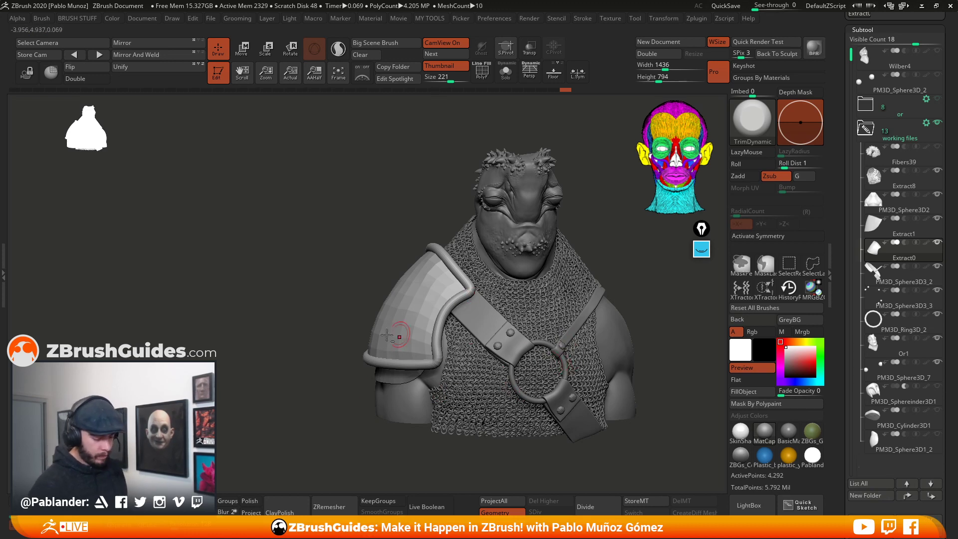
alt+drag(333, 325, 300, 318)
drag(609, 265, 540, 297)
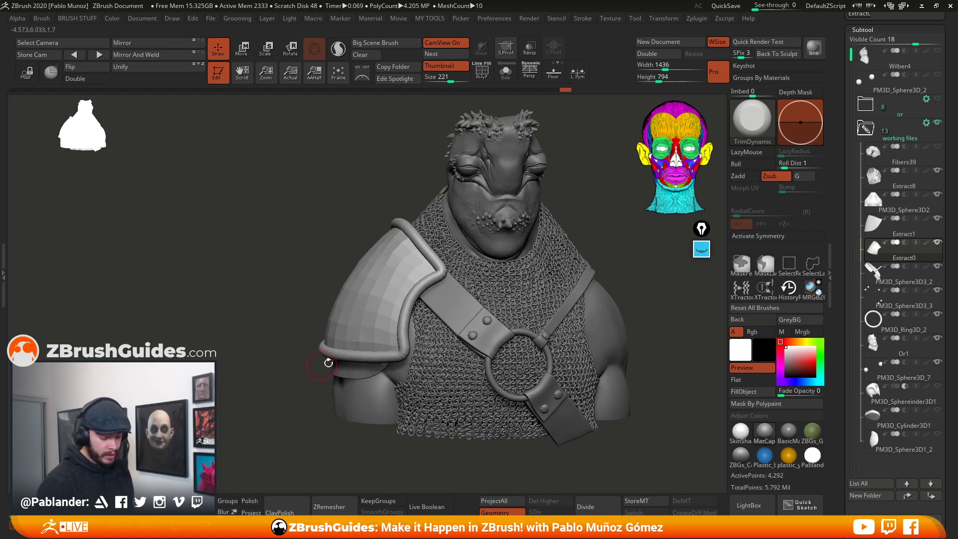
drag(304, 289, 464, 432)
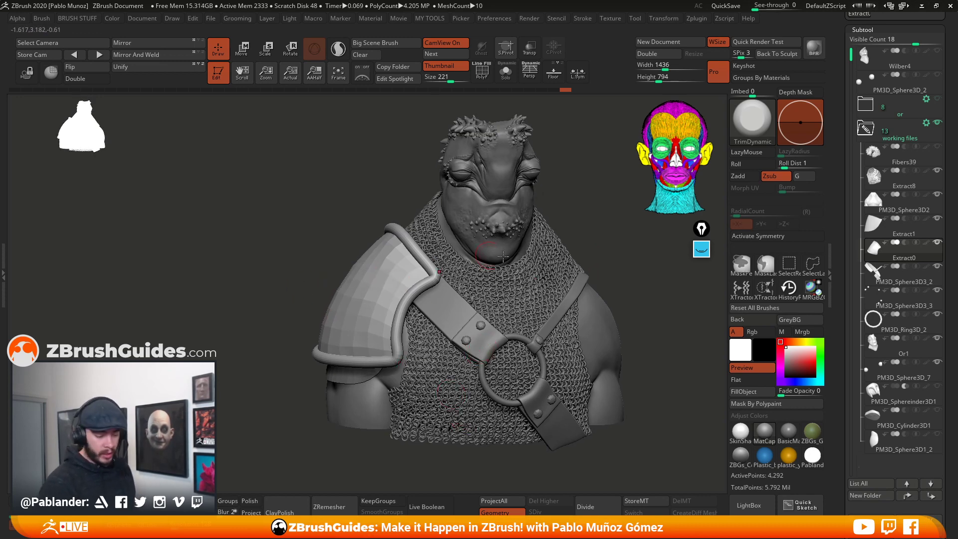
right_drag(496, 328, 487, 332)
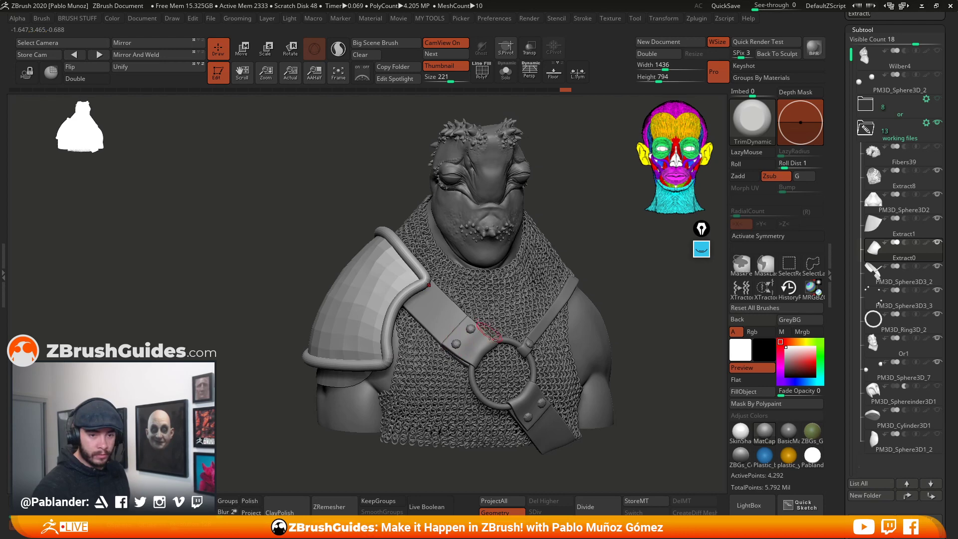
drag(325, 258, 316, 257)
drag(306, 395, 302, 388)
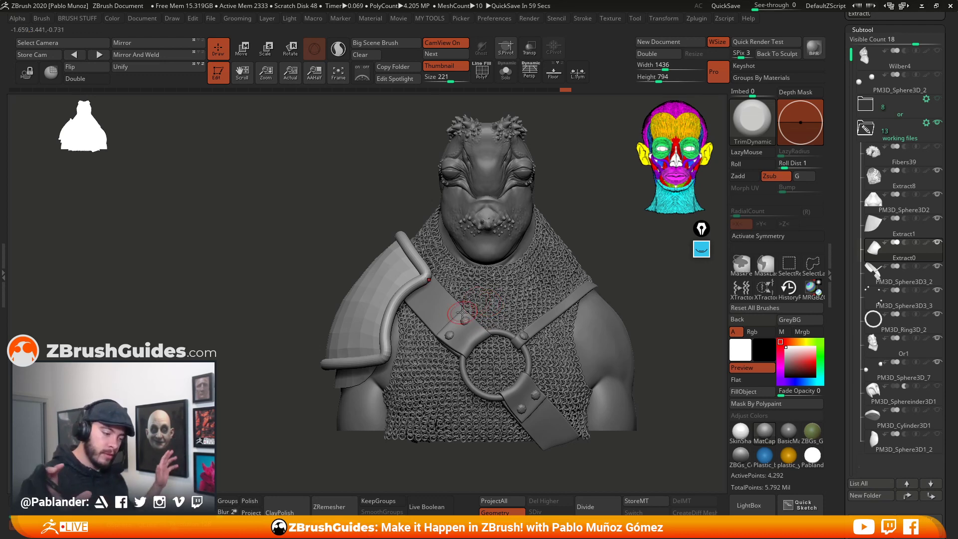
drag(609, 260, 590, 255)
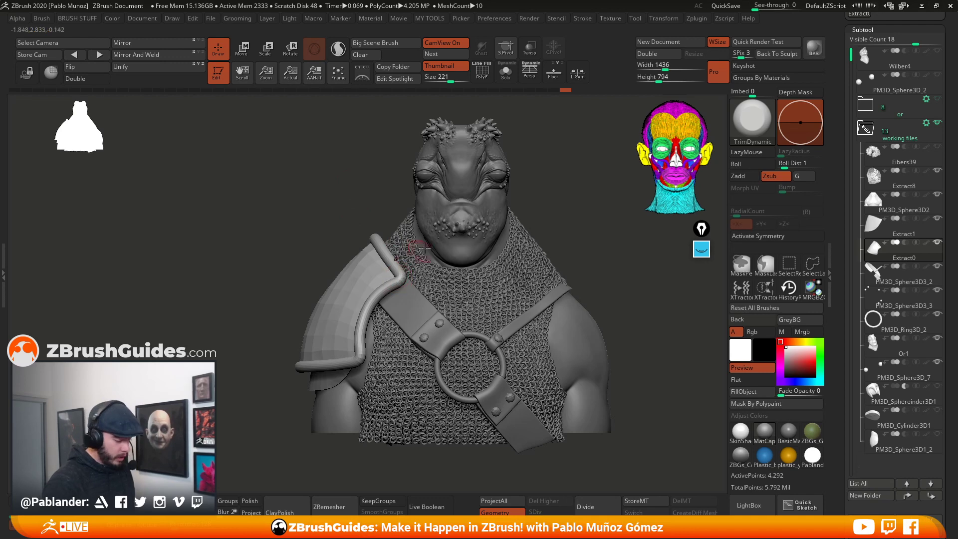
- Display the polygroups, isolate and mask the tube trim, reveal the plate and invert the mask so only the plate is masked
click(481, 72)
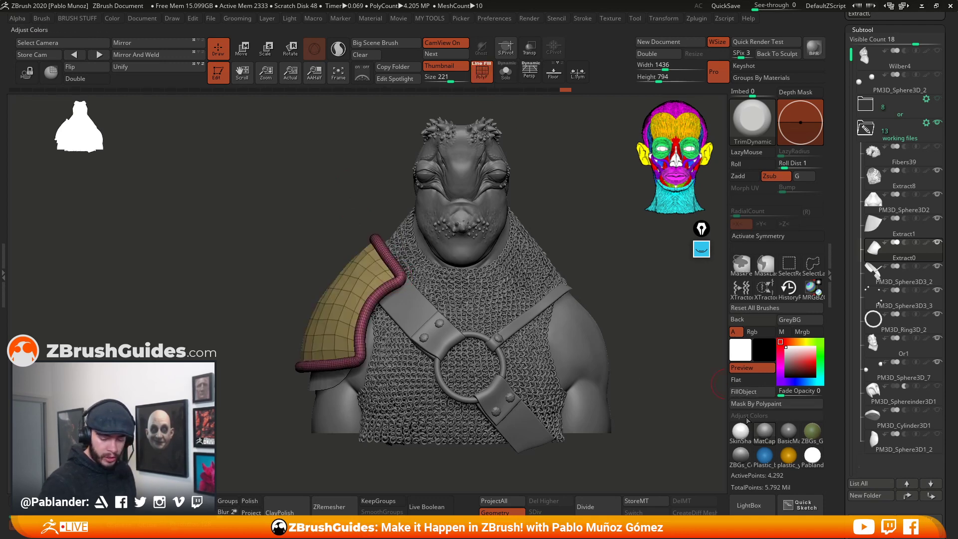
ctrl+shift+click(401, 272)
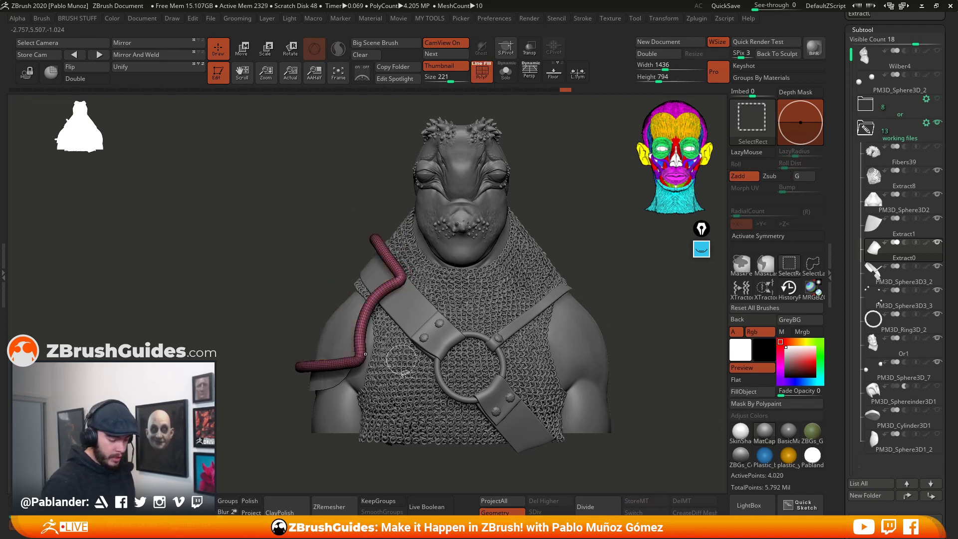
ctrl+click(246, 418)
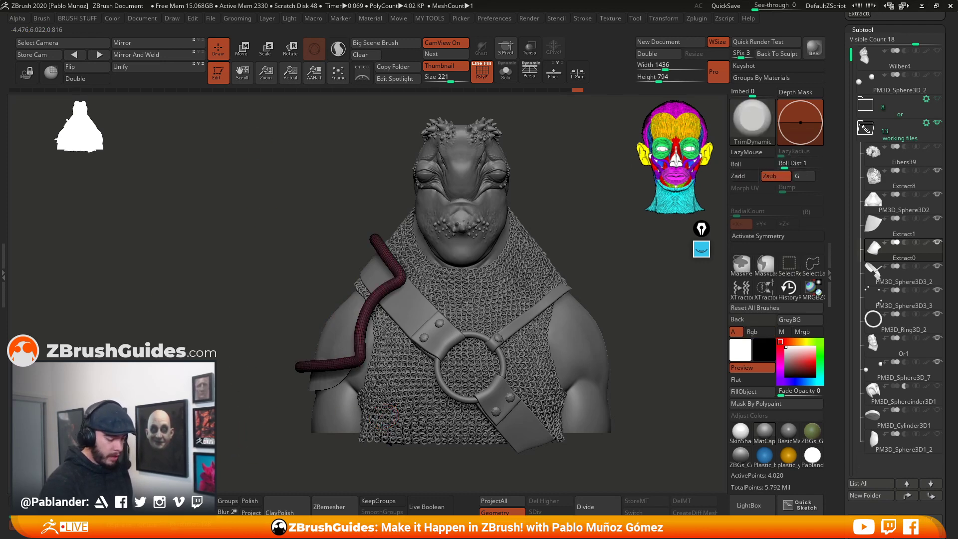
ctrl+shift+click(244, 470)
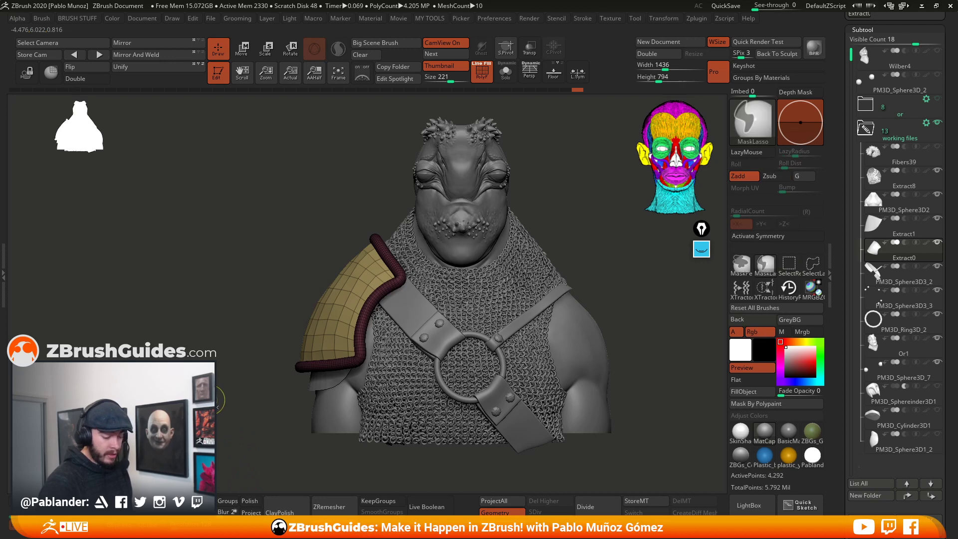
ctrl+click(194, 293)
- Bring up the Inflate deformation for the unmasked tube trim
key(space)
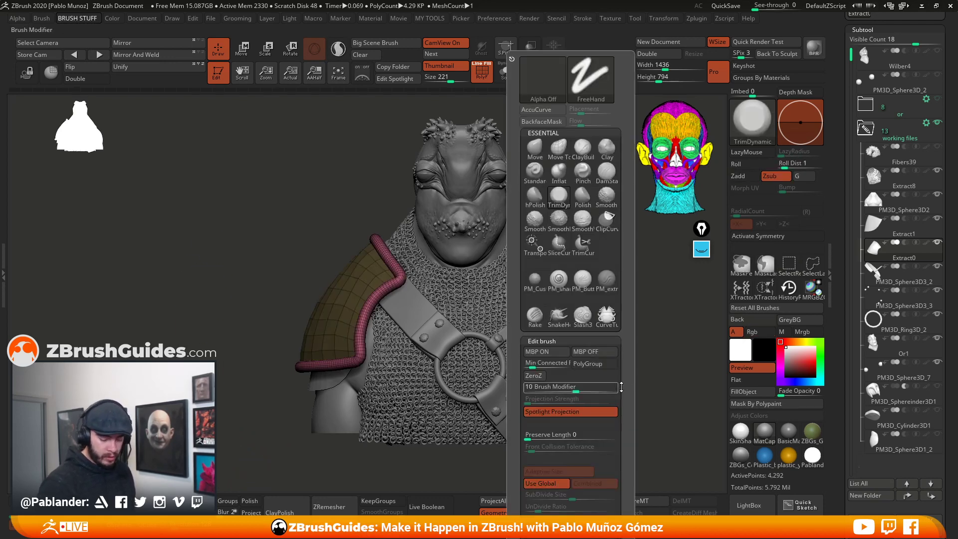
key(2)
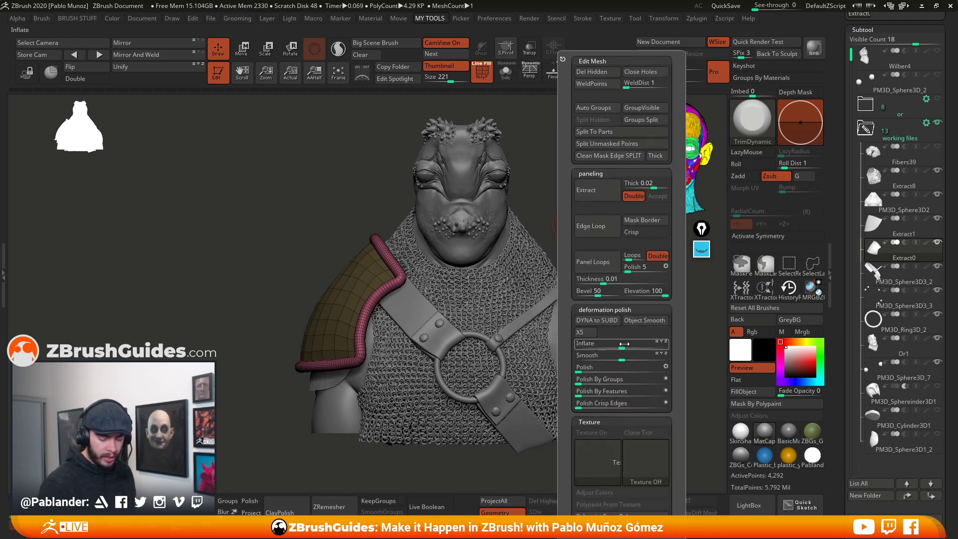
- Adjust the tube border on the upper shoulder plate with Inflate, clear the mask and hide the polyframe
mouse_move(619, 344)
mouse_down()
mouse_move(576, 345)
mouse_move(601, 348)
mouse_up()
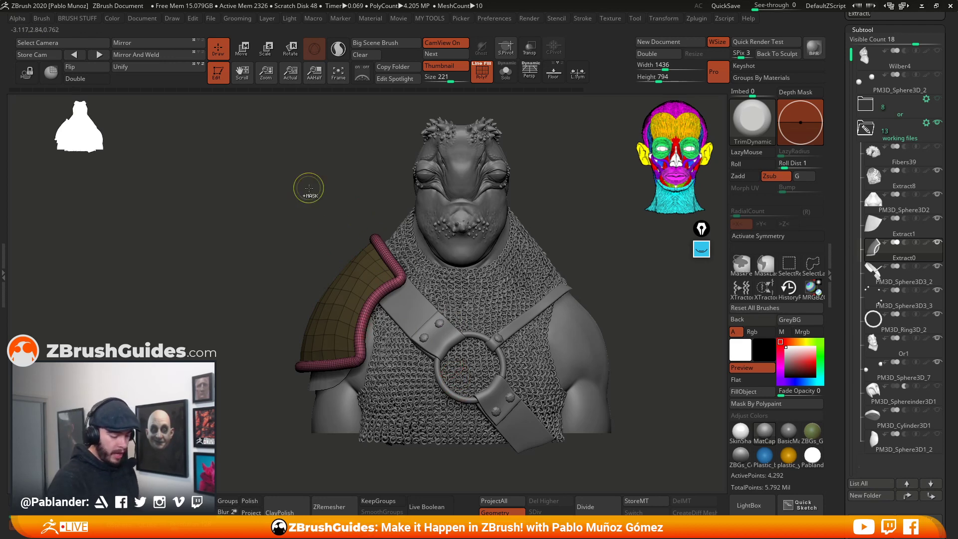
alt+click(372, 262)
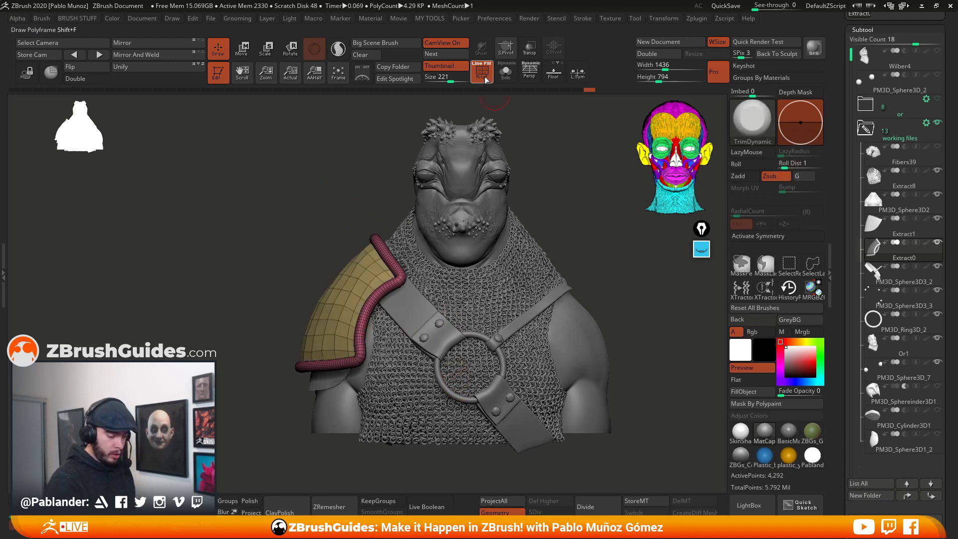
key(shift+f)
alt+right_drag(445, 325, 474, 272)
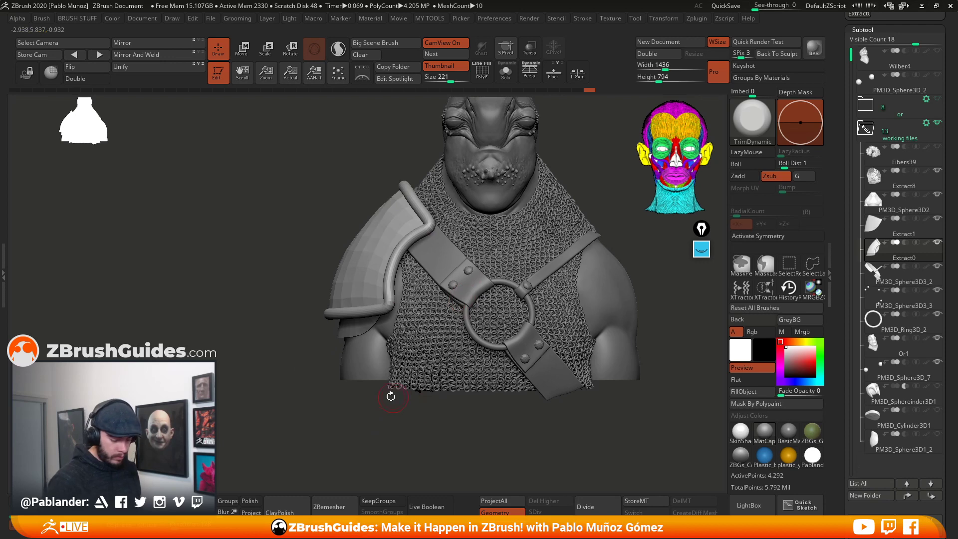
- Select the lower shoulder plate, isolate it and show its polyframe
alt+click(359, 327)
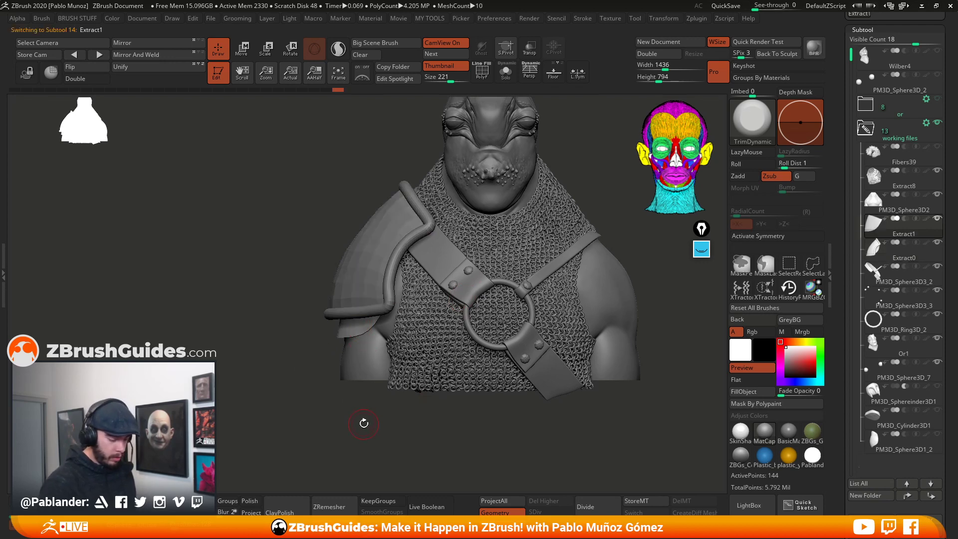
click(505, 74)
ctrl+right_drag(444, 279, 480, 345)
click(483, 74)
mouse_move(486, 273)
alt+right_down()
mouse_move(500, 259)
mouse_move(433, 280)
alt+right_up()
- Thicken the lower shoulder plate with ZModeler's QMesh Polygroup All and show it with the full character
key(b)
key(z)
key(m)
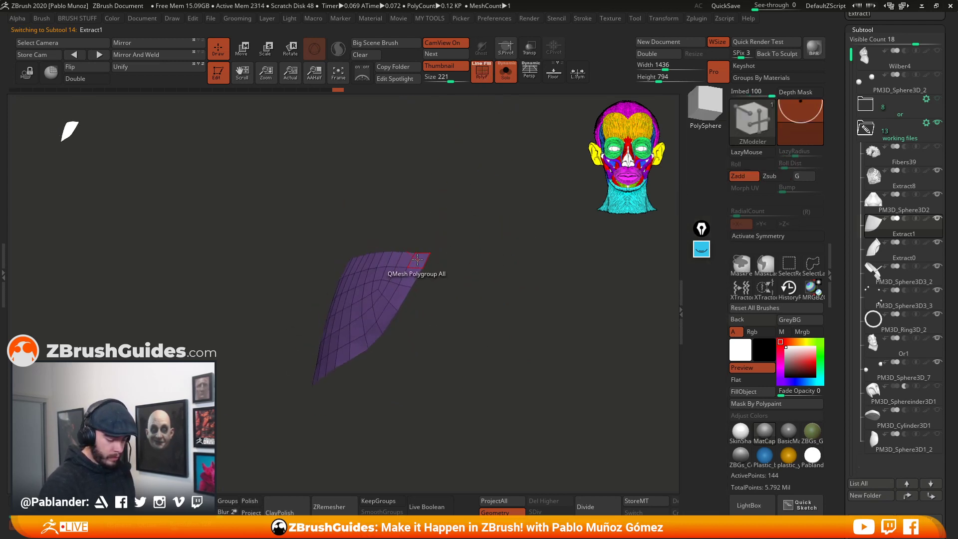
drag(416, 260, 410, 247)
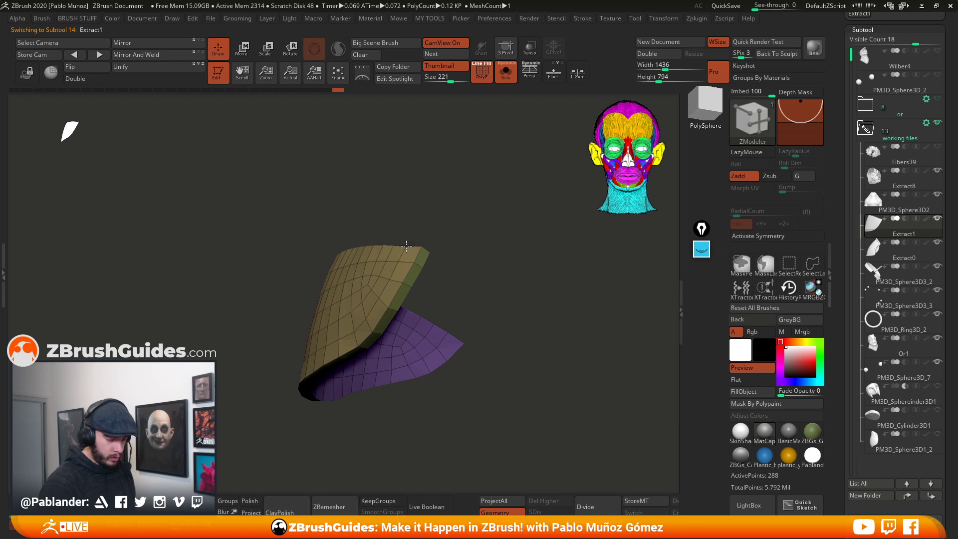
click(506, 73)
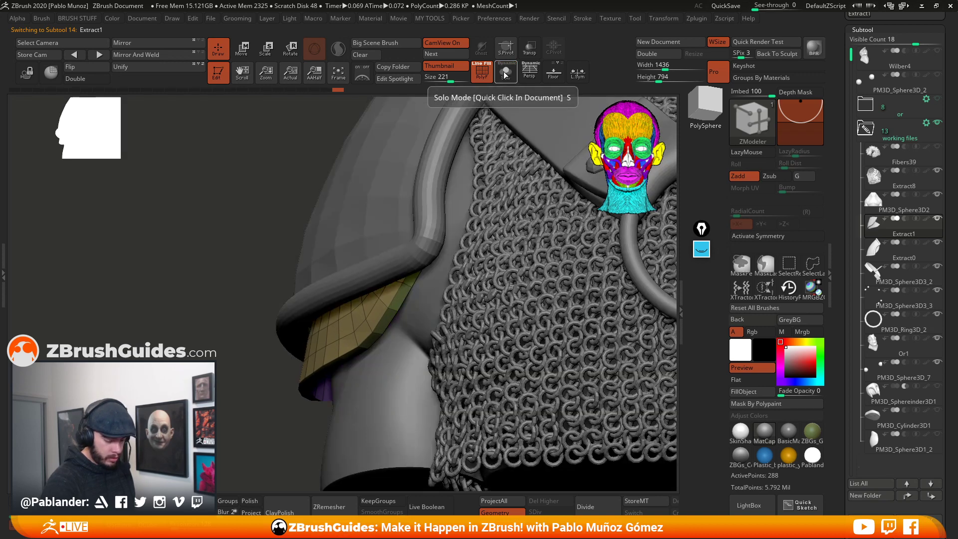
- Isolate the thickened lower plate and generate curves along its polygroup borders with Frame Mesh
click(504, 74)
drag(445, 278, 469, 285)
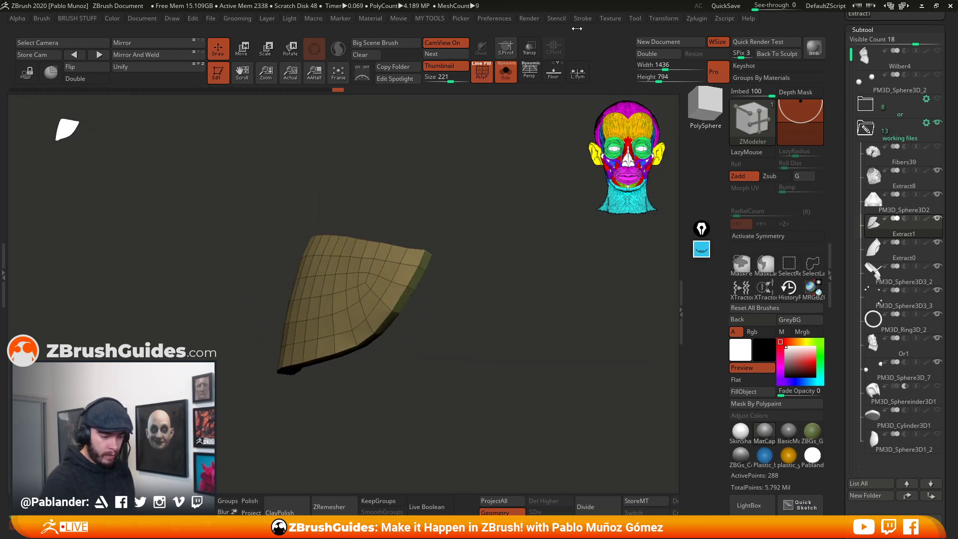
click(635, 19)
click(578, 19)
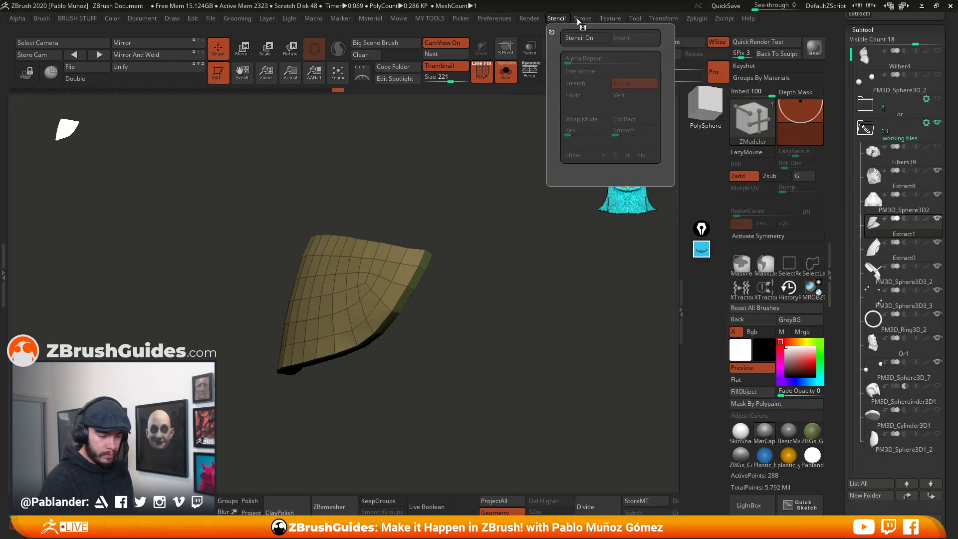
click(609, 445)
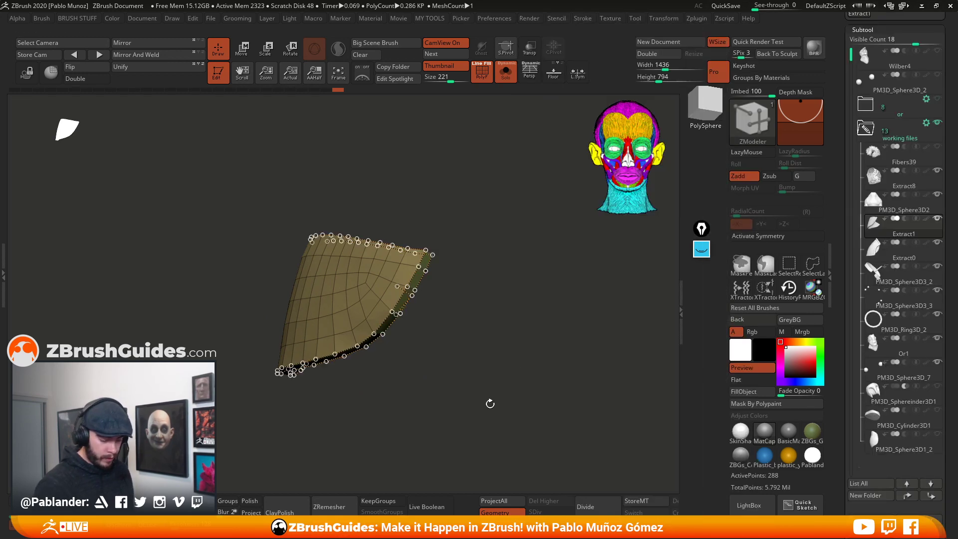
mouse_move(488, 402)
mouse_down()
mouse_move(490, 301)
mouse_move(496, 323)
mouse_move(519, 298)
mouse_up()
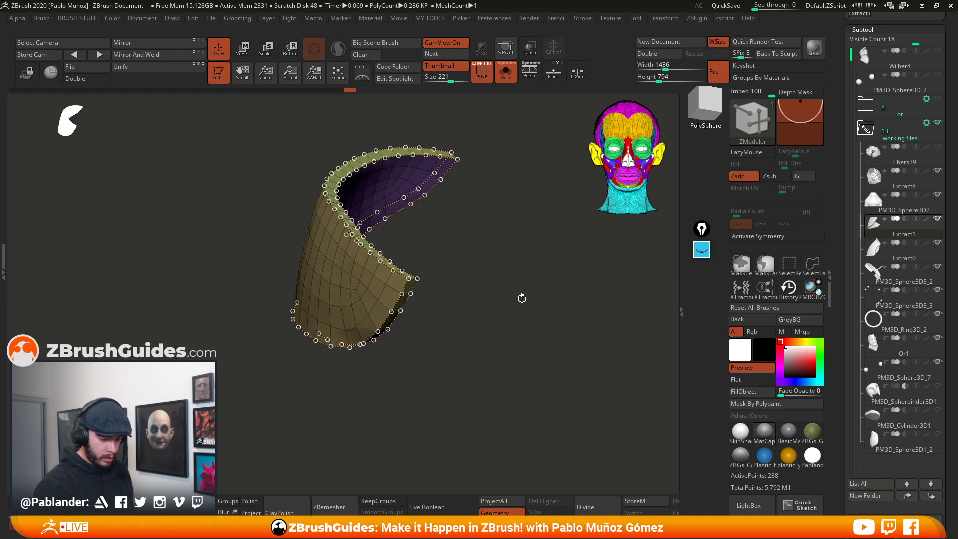
- Run a CurveTube border along the lower plate's edge curves and show it with the rest of the armour
key(b)
click(620, 316)
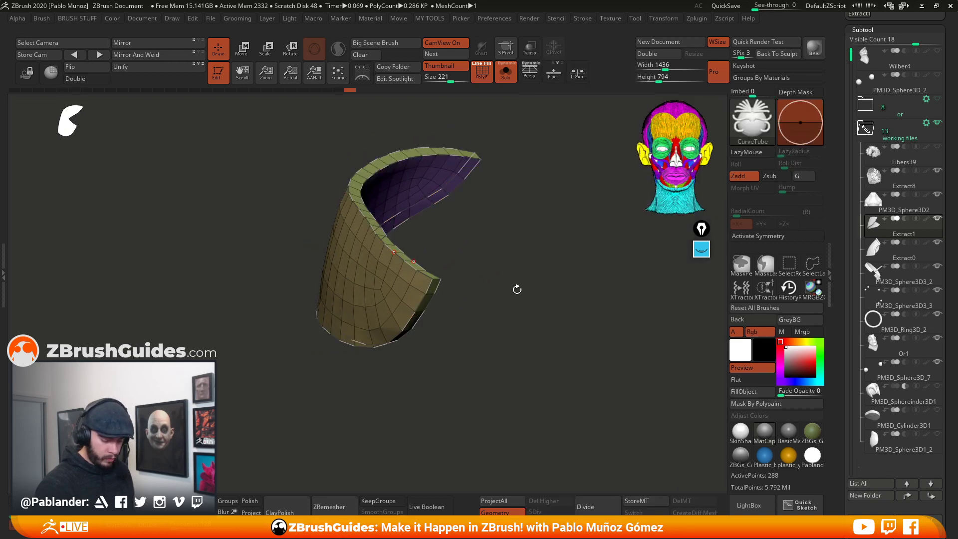
key(space)
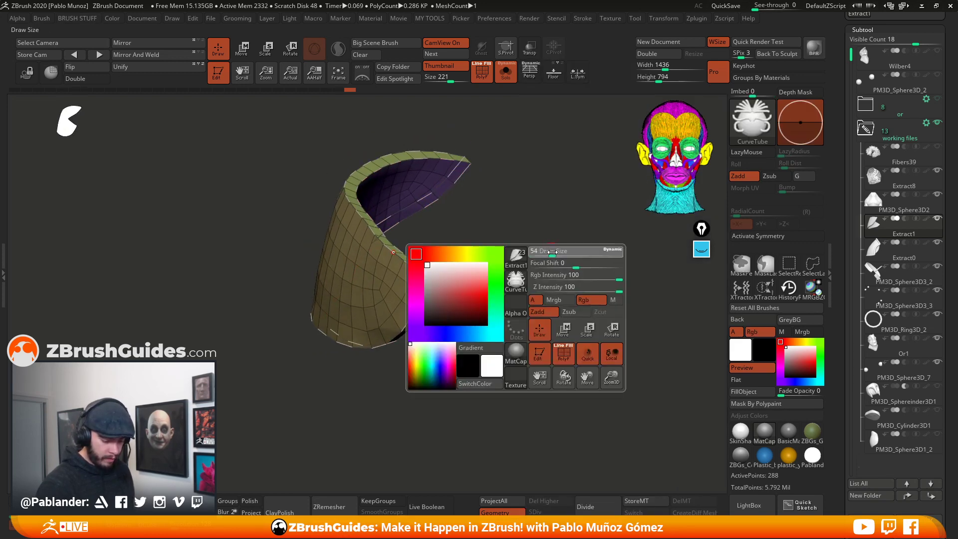
click(428, 285)
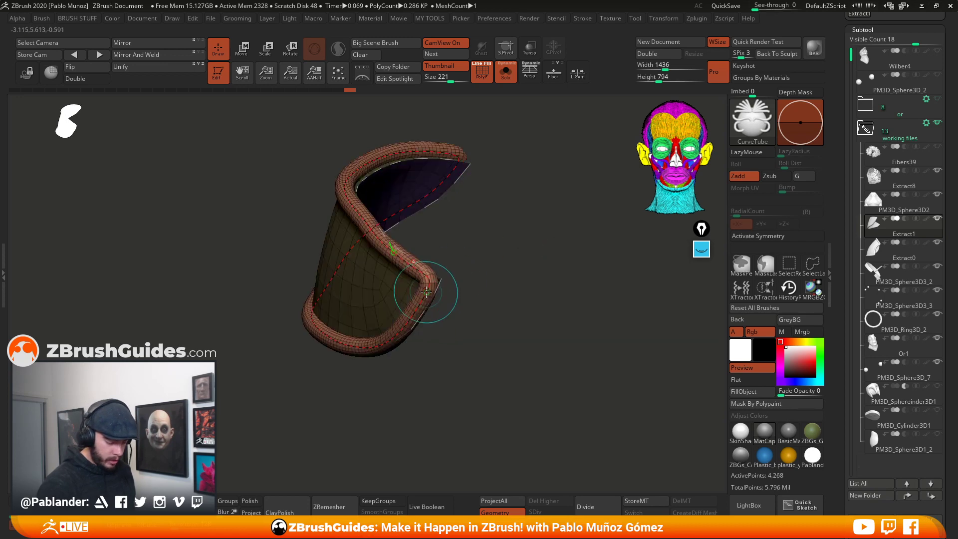
click(506, 72)
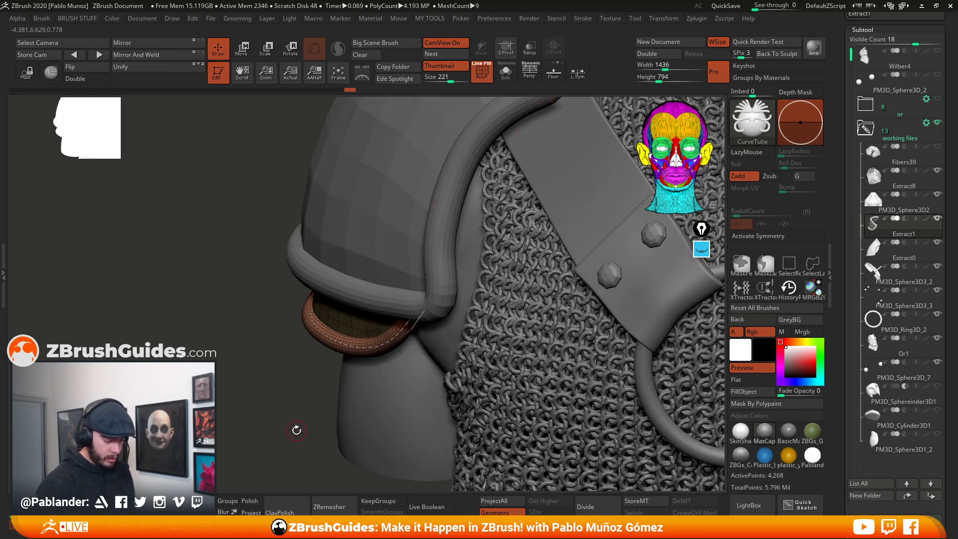
drag(296, 430, 299, 409)
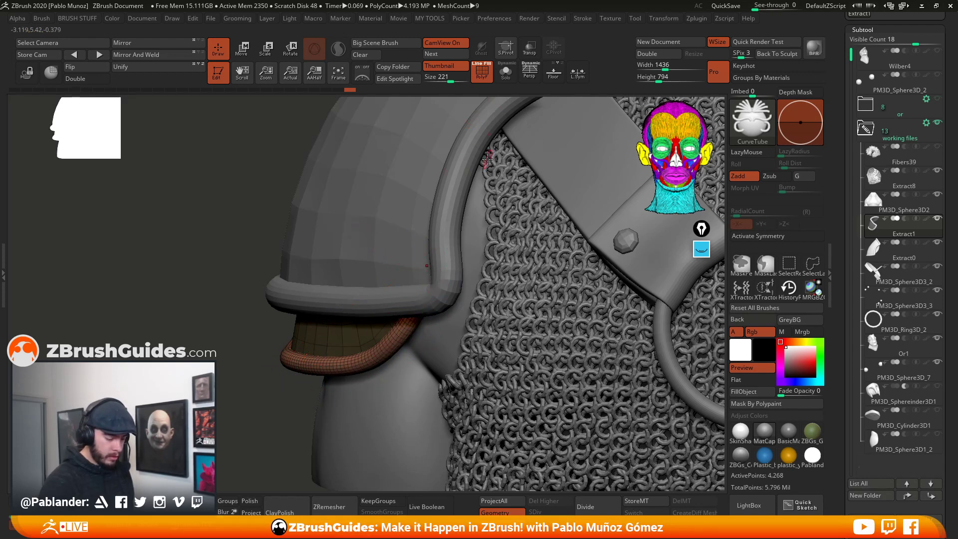
- Clear the mask on the isolated lower plate and push its inner face inside the tube border with ZModeler QMesh
click(506, 73)
drag(507, 240, 511, 323)
ctrl+drag(481, 286, 496, 331)
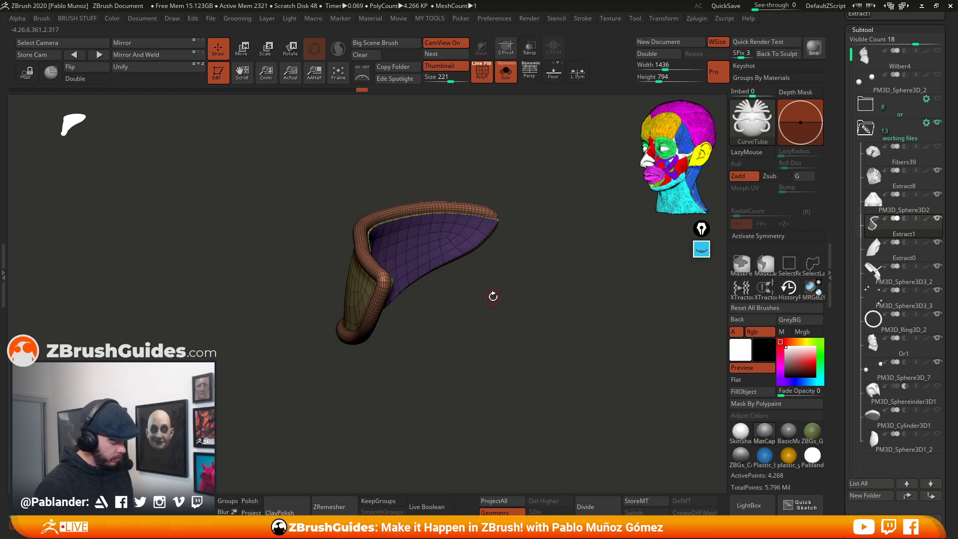
key(b)
key(z)
key(m)
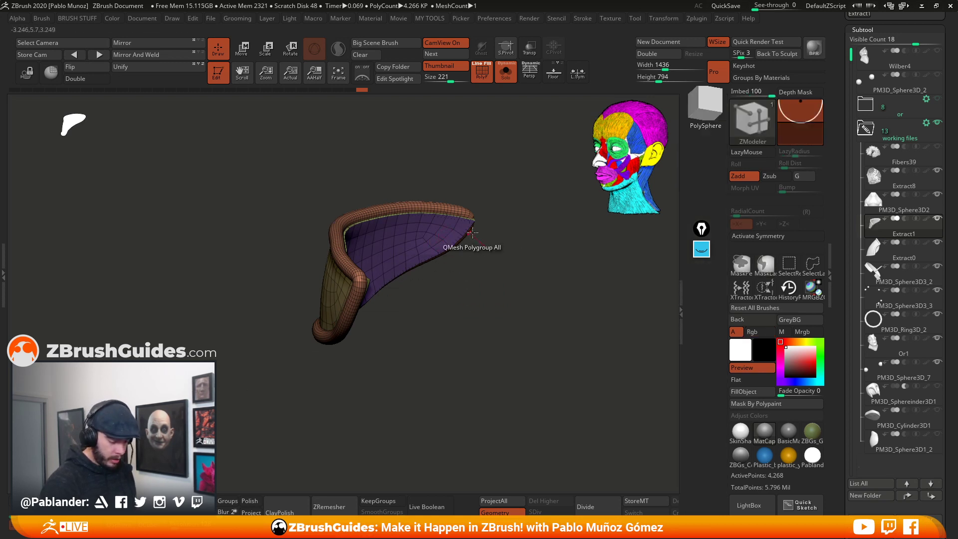
click(443, 231)
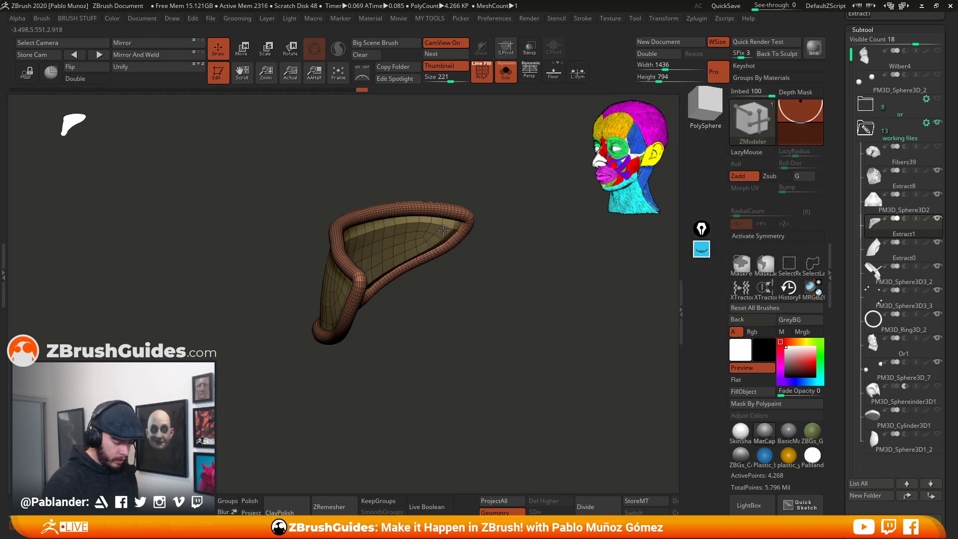
drag(443, 230, 439, 225)
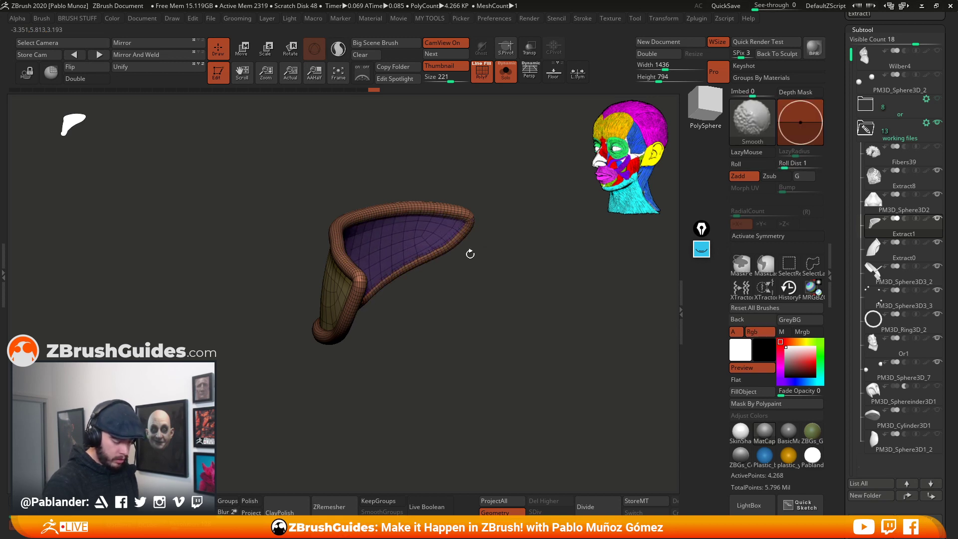
- Hide the polyframe and examine how the bordered lower plate looks with the full armour and on its own
shift+drag(468, 252, 507, 156)
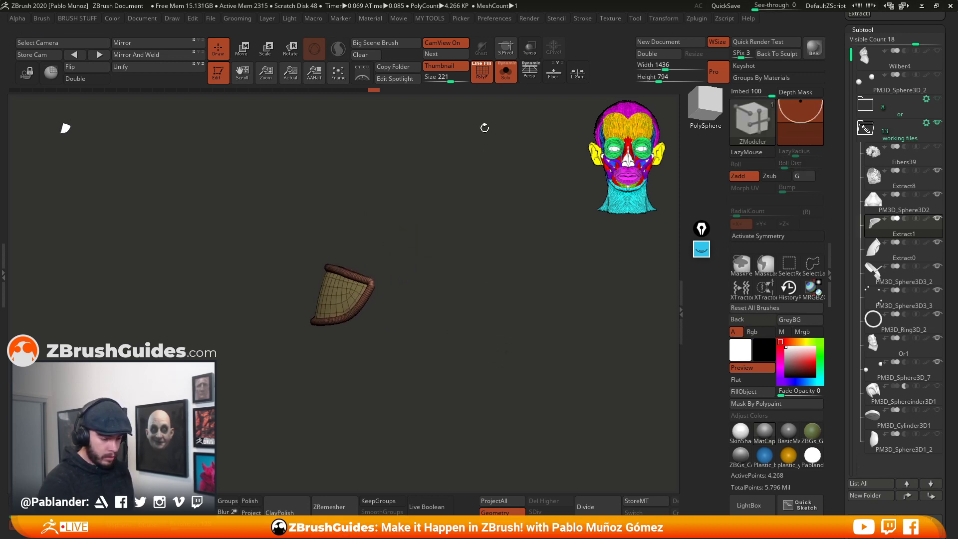
key(shift+f)
key(shift+alt+s)
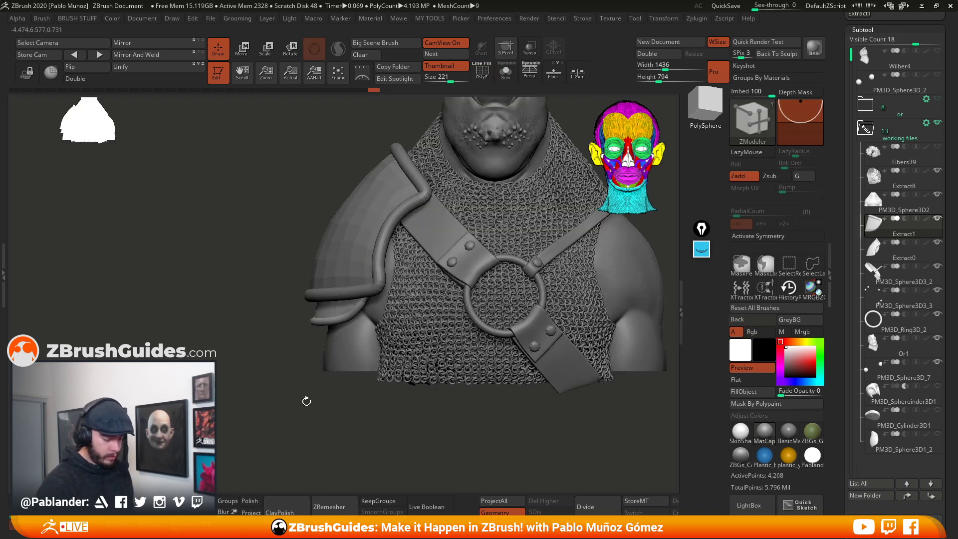
mouse_move(307, 401)
mouse_down()
mouse_move(341, 418)
mouse_move(347, 406)
mouse_move(387, 399)
mouse_up()
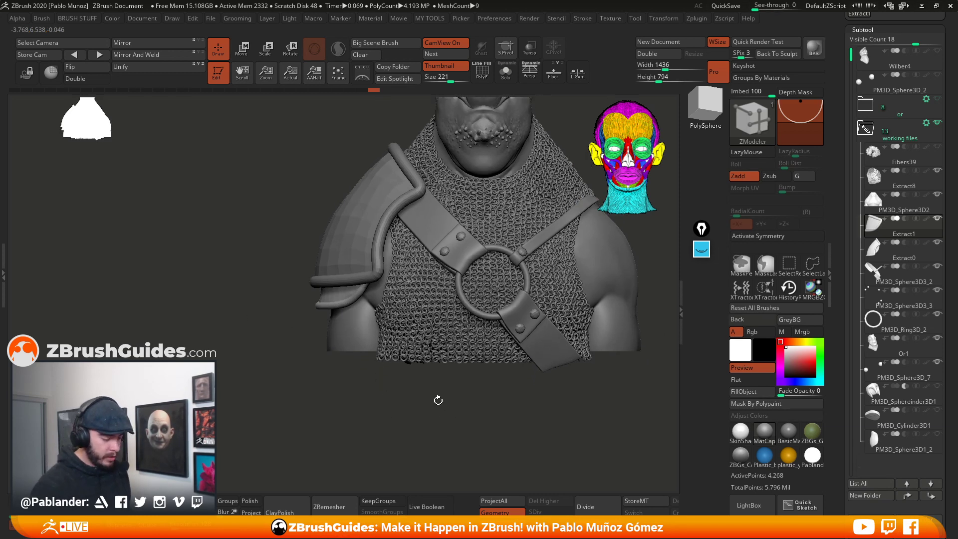
key(shift+alt+s)
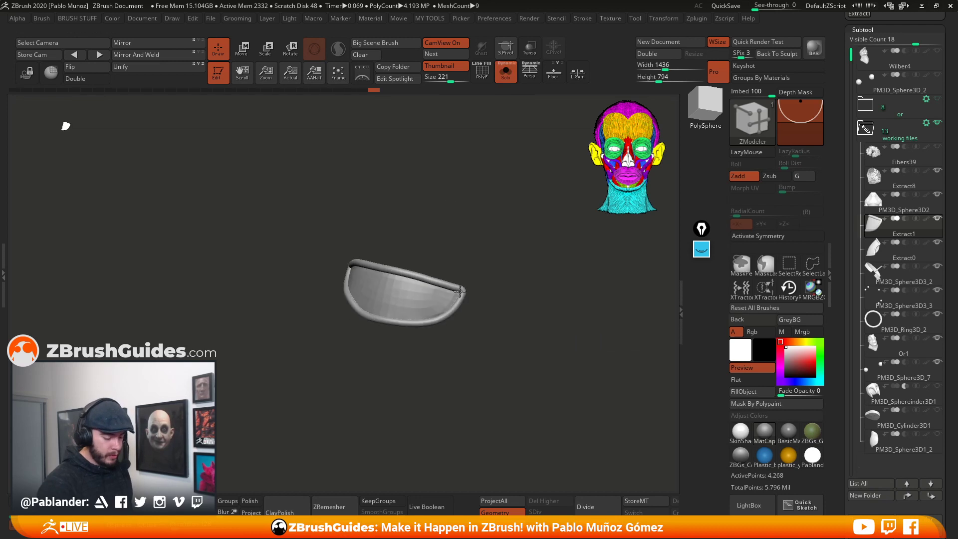
drag(469, 299, 509, 331)
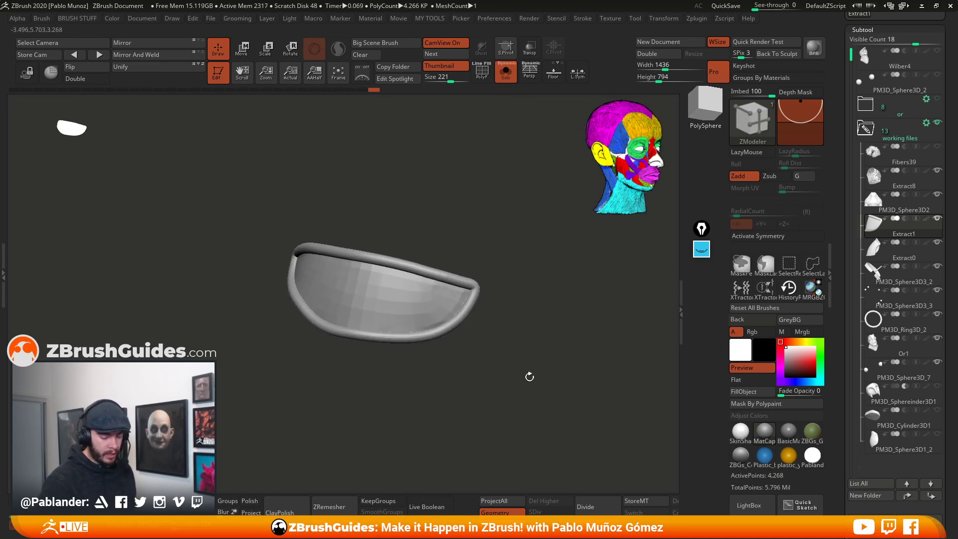
drag(530, 376, 513, 375)
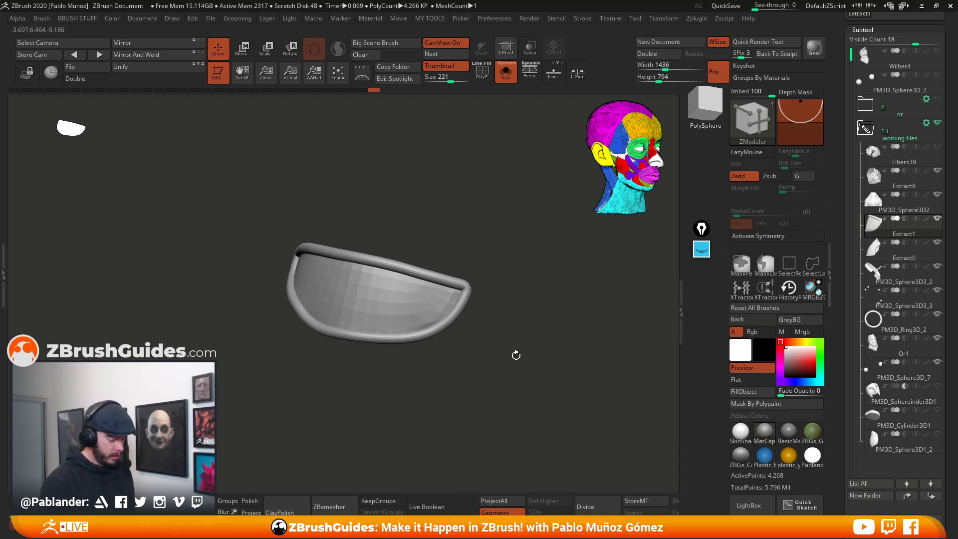
drag(516, 355, 601, 284)
- Subdivide the lower shoulder plate up to SDiv 4
drag(846, 284, 847, 128)
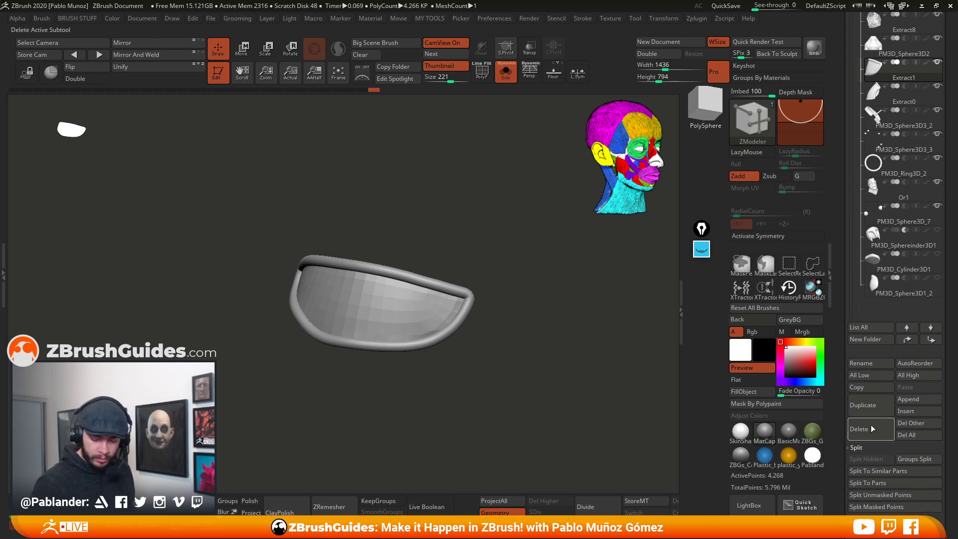
drag(847, 445, 849, 247)
drag(855, 417, 855, 337)
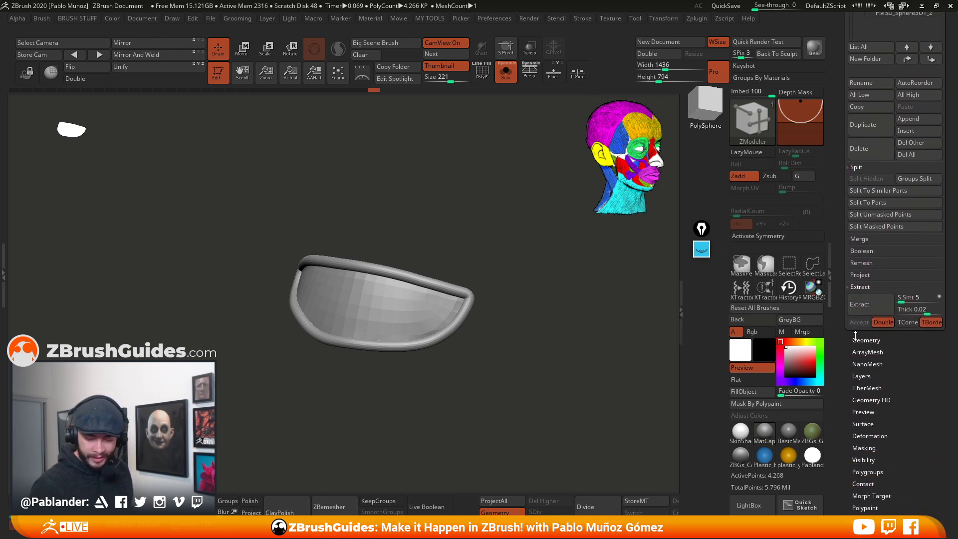
click(866, 340)
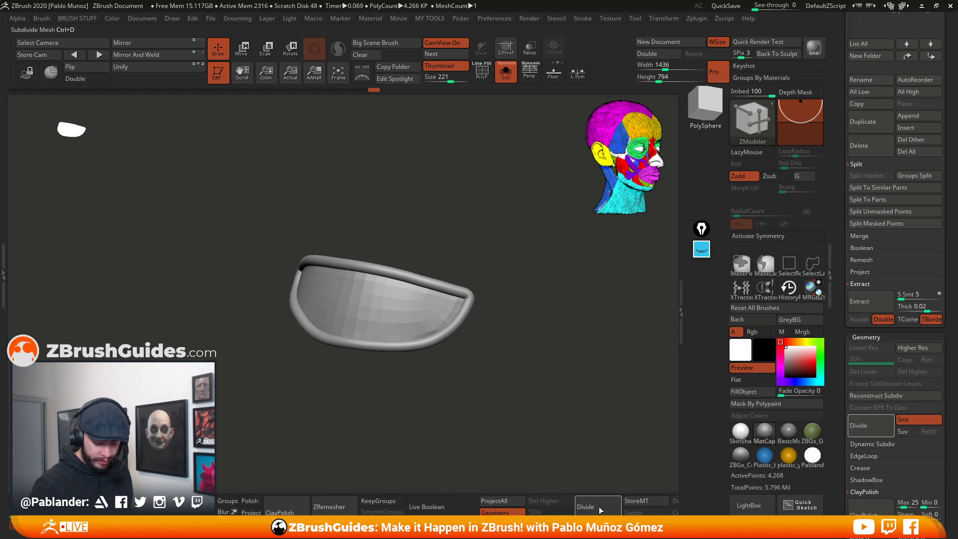
drag(894, 355, 895, 305)
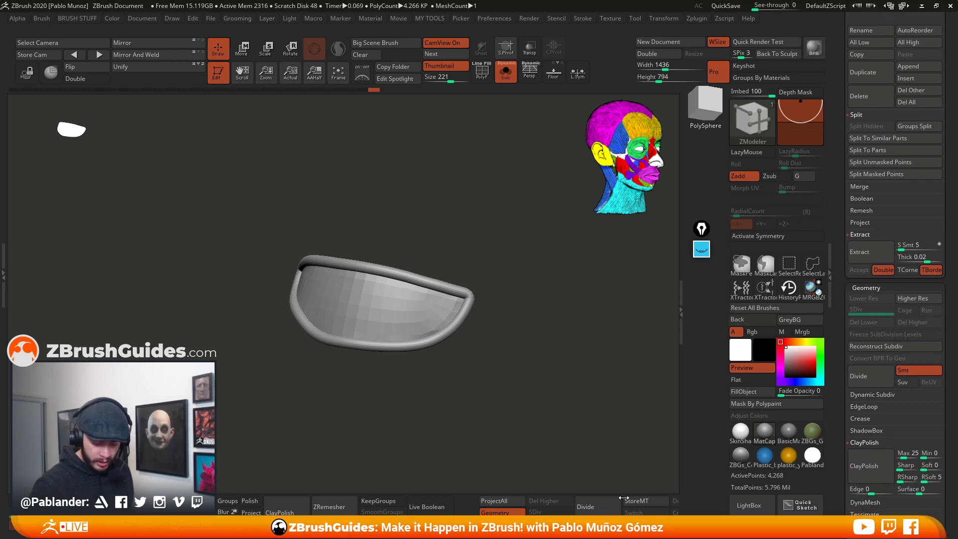
click(594, 505)
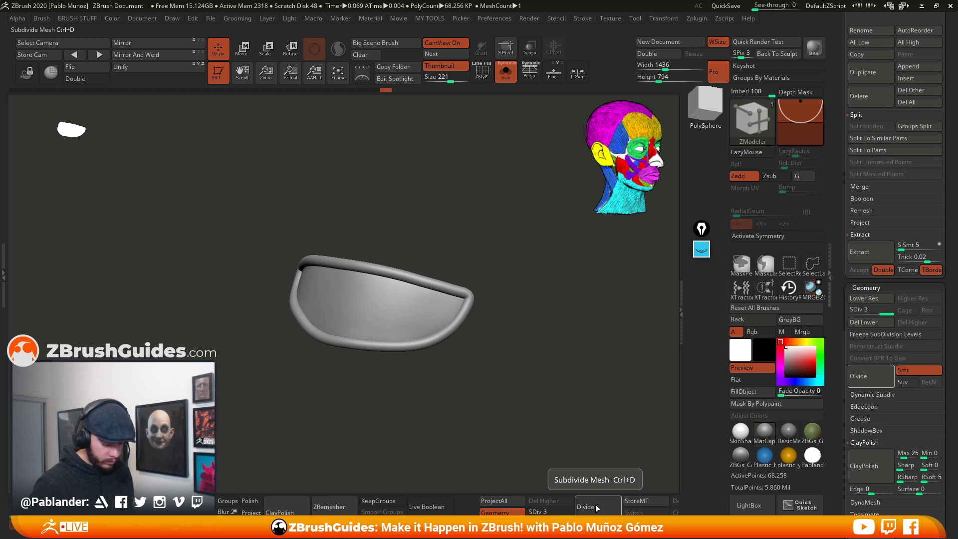
click(594, 503)
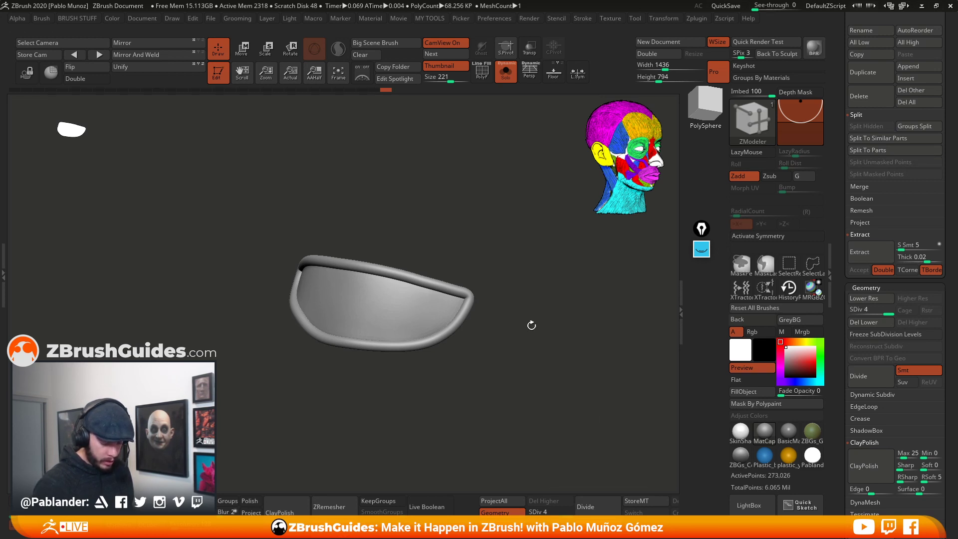
- Choose the TrimDynamic brush, adjust its size and start flattening the tube border along the lower shoulder plate's upper edge
drag(531, 325, 492, 305)
key(b)
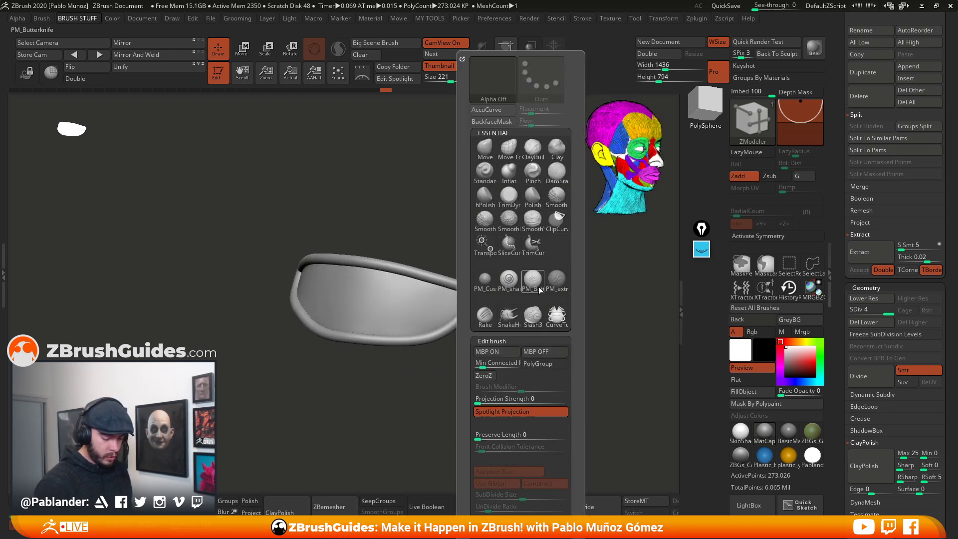
click(508, 197)
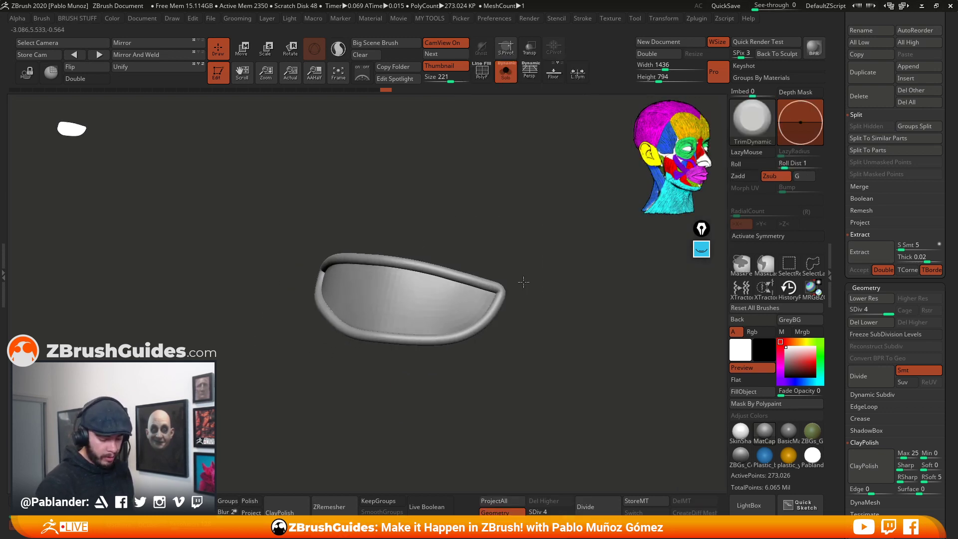
key(space)
drag(548, 297, 575, 289)
key(space)
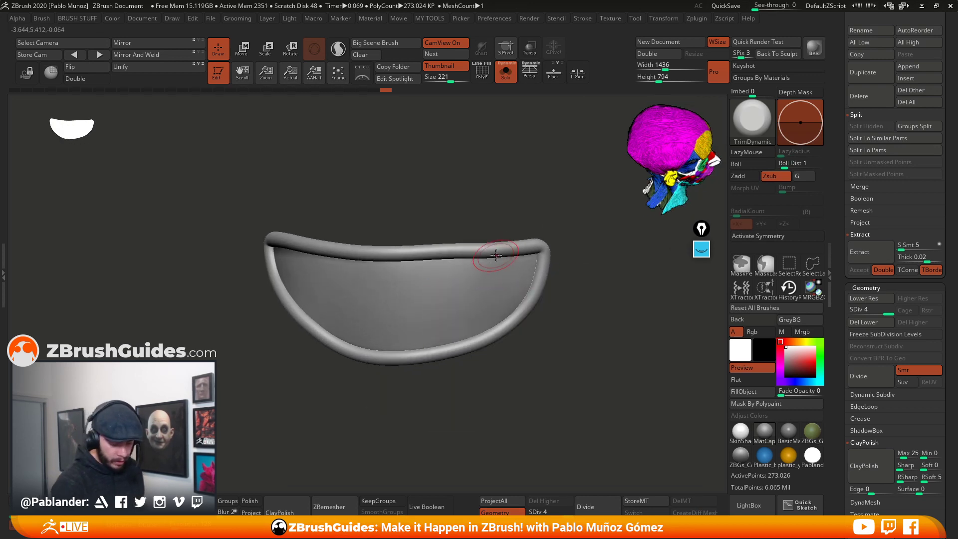
drag(524, 247, 365, 253)
- Continue planing the upper tube border with TrimDynamic as far as the plate's back corner
key(b)
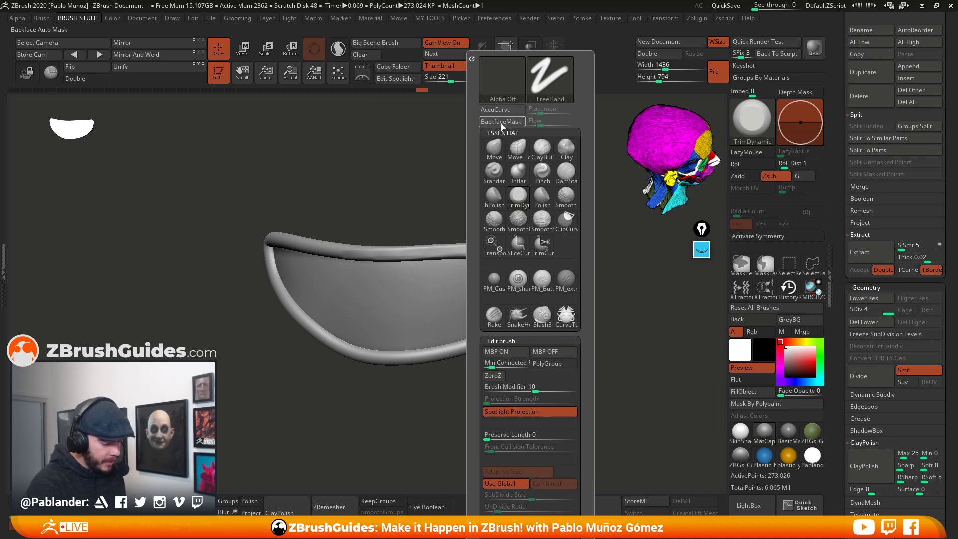
drag(372, 252, 320, 244)
drag(414, 213, 432, 215)
mouse_move(345, 245)
mouse_down()
mouse_move(250, 239)
mouse_move(324, 247)
mouse_up()
drag(322, 204, 361, 212)
drag(270, 236, 224, 235)
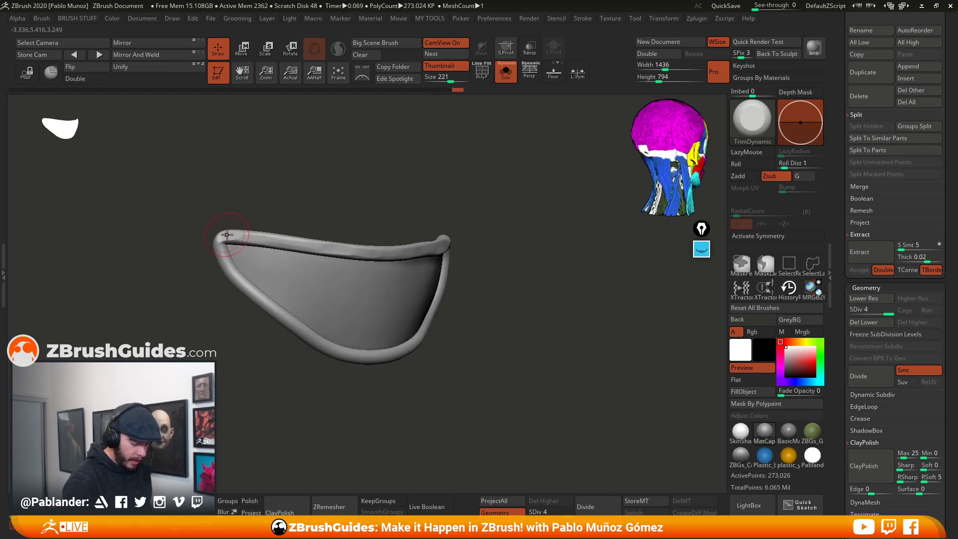
- Flatten the tube border along the plate's lower curve and rework the upper border and its back corner with TrimDynamic
drag(235, 278, 331, 350)
mouse_move(436, 368)
mouse_down()
mouse_move(386, 369)
mouse_move(366, 359)
mouse_move(443, 371)
mouse_up()
drag(374, 363, 457, 363)
mouse_move(517, 364)
mouse_down()
mouse_move(499, 364)
mouse_move(492, 353)
mouse_move(513, 347)
mouse_up()
mouse_move(578, 343)
mouse_down()
mouse_move(556, 343)
mouse_move(546, 282)
mouse_move(521, 264)
mouse_move(539, 271)
mouse_move(353, 245)
mouse_up()
drag(384, 220, 444, 230)
mouse_move(358, 248)
mouse_down()
mouse_move(441, 256)
mouse_move(419, 253)
mouse_move(433, 255)
mouse_up()
drag(237, 239, 232, 258)
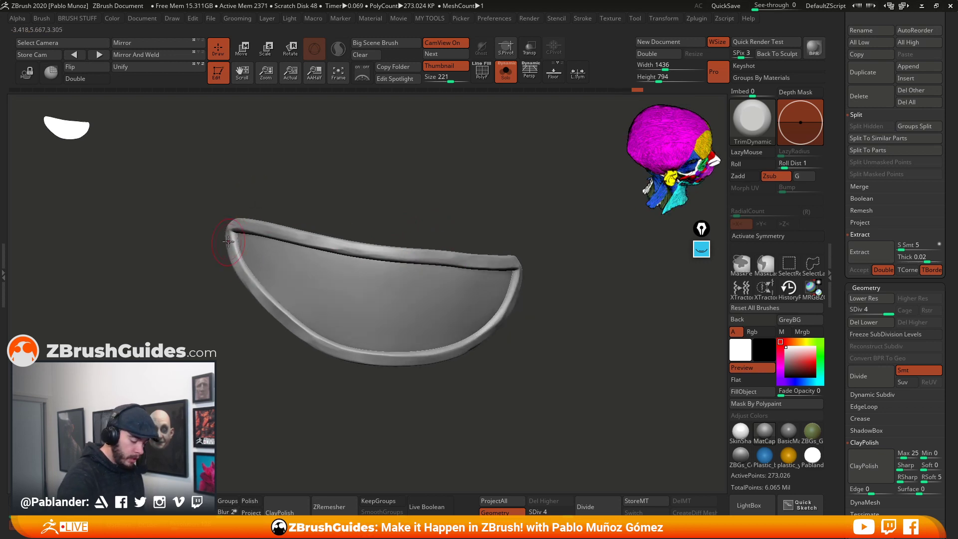
- Plane uneven facets into the outer side of the border around the plate's front corner and bottom curve
mouse_move(491, 305)
mouse_down()
mouse_move(552, 328)
mouse_move(485, 310)
mouse_up()
drag(455, 279, 420, 316)
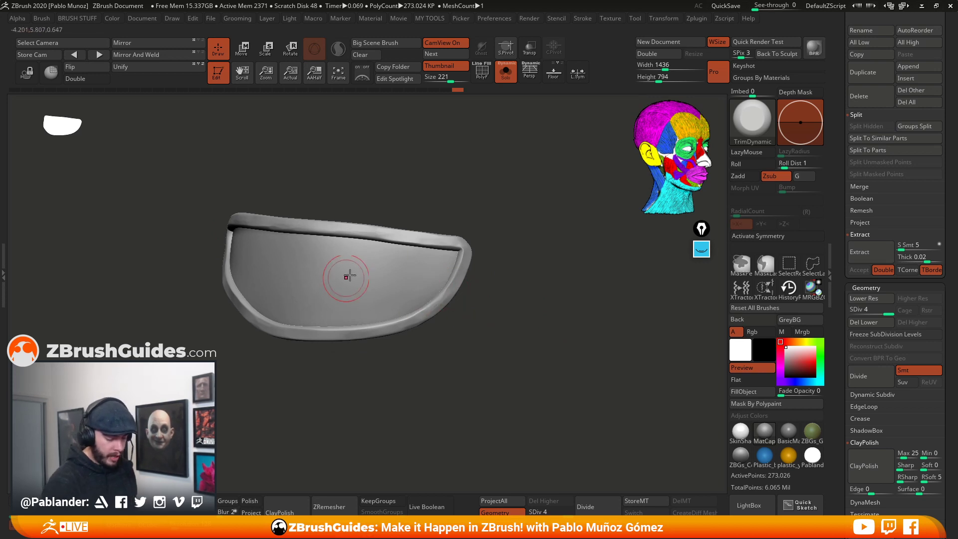
mouse_move(340, 227)
mouse_down()
mouse_move(397, 234)
mouse_move(350, 229)
mouse_up()
drag(488, 327, 453, 317)
mouse_move(458, 260)
mouse_down()
mouse_move(448, 284)
mouse_move(380, 330)
mouse_up()
mouse_move(324, 352)
mouse_down()
mouse_move(348, 361)
mouse_move(299, 339)
mouse_up()
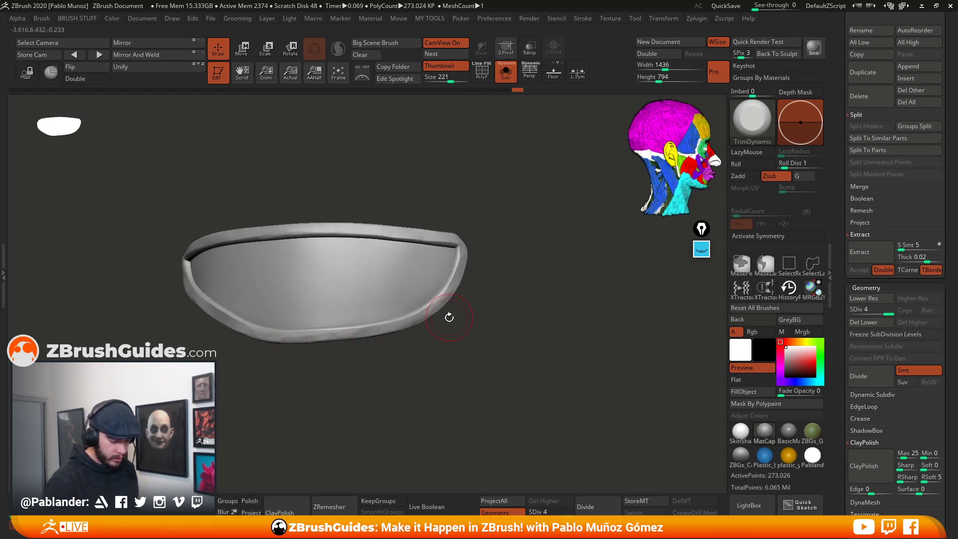
mouse_move(449, 318)
mouse_down()
mouse_move(543, 338)
mouse_move(563, 352)
mouse_up()
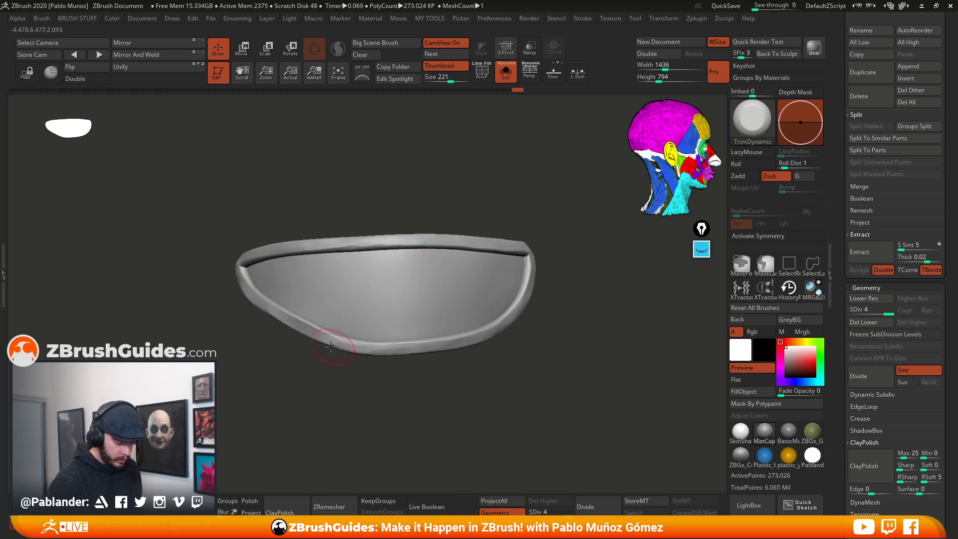
mouse_move(308, 332)
mouse_down()
mouse_move(288, 318)
mouse_move(266, 338)
mouse_up()
mouse_move(254, 289)
mouse_down()
mouse_move(239, 280)
mouse_move(464, 219)
mouse_move(385, 268)
mouse_move(481, 267)
mouse_move(457, 249)
mouse_up()
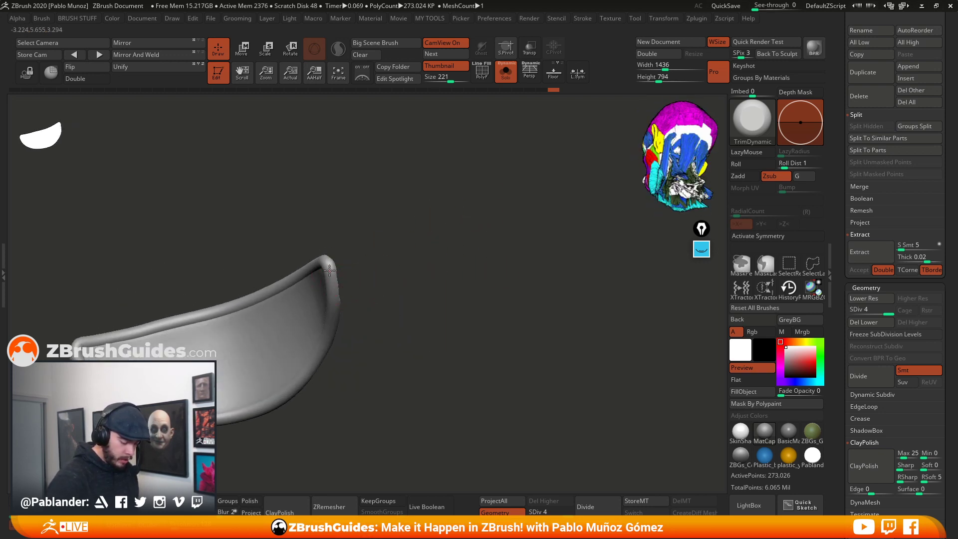
- Trim and smooth the border at the plate's pointed end and flatten the top face of the upper rim
drag(332, 305, 341, 317)
mouse_move(350, 315)
mouse_down()
mouse_move(376, 289)
mouse_move(376, 309)
mouse_up()
mouse_move(322, 262)
mouse_down()
mouse_move(334, 276)
mouse_move(367, 240)
mouse_move(348, 273)
mouse_up()
right_drag(349, 273, 438, 276)
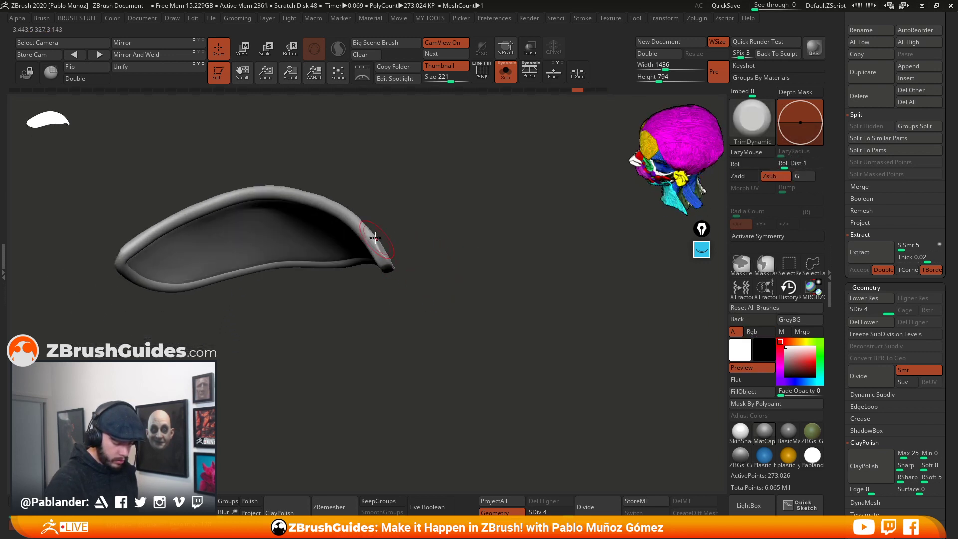
shift+drag(386, 260, 369, 235)
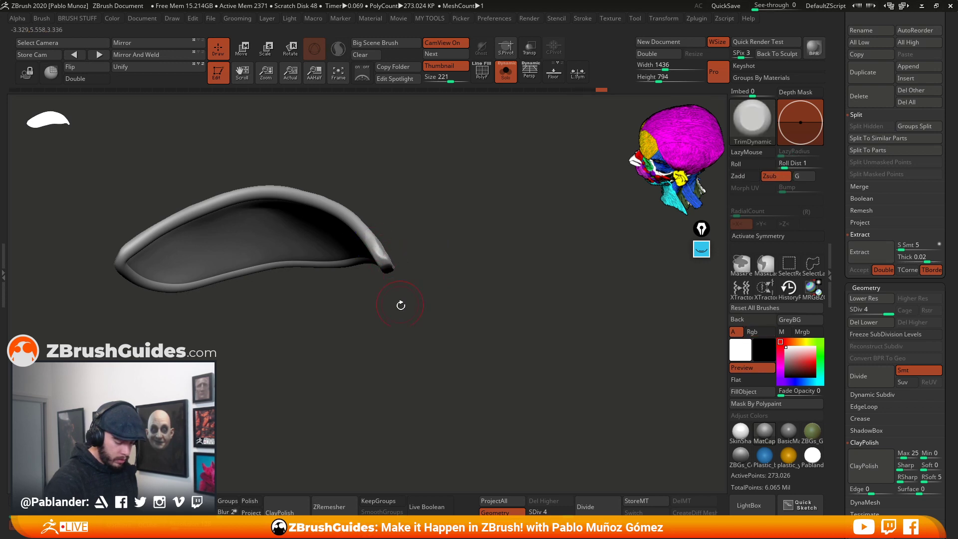
mouse_move(401, 304)
right_down()
mouse_move(479, 312)
mouse_move(468, 256)
right_up()
mouse_move(446, 223)
mouse_down()
mouse_move(366, 180)
mouse_move(273, 189)
mouse_move(219, 217)
mouse_move(196, 244)
mouse_up()
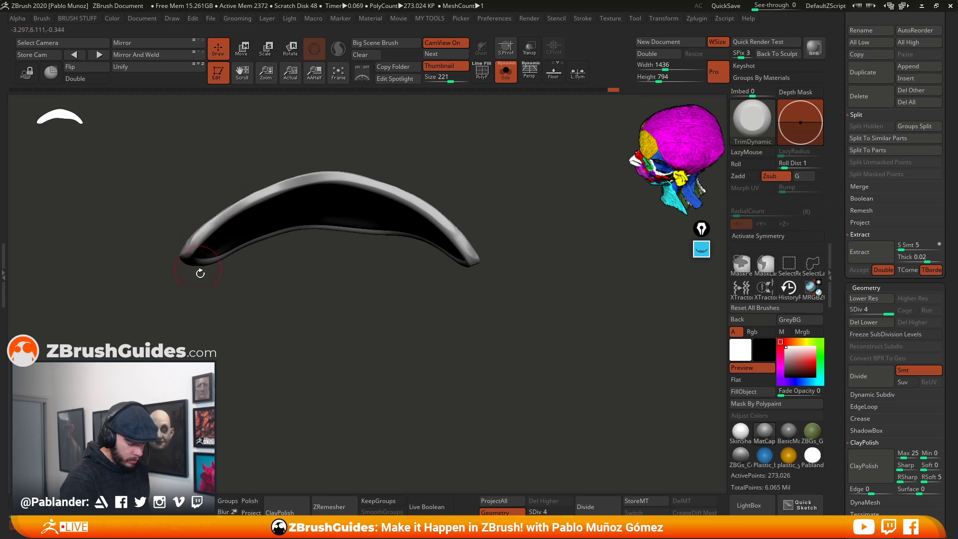
- Flatten the outer and underside faces of the border around the plate's side ends and lower rim with TrimDynamic
mouse_move(267, 321)
right_down()
mouse_move(357, 197)
mouse_move(371, 192)
right_up()
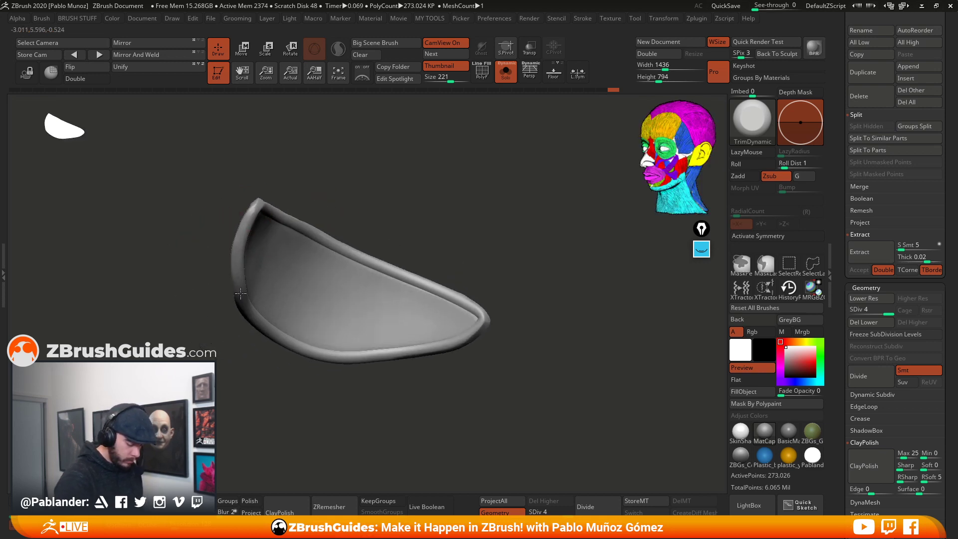
right_drag(251, 339, 265, 306)
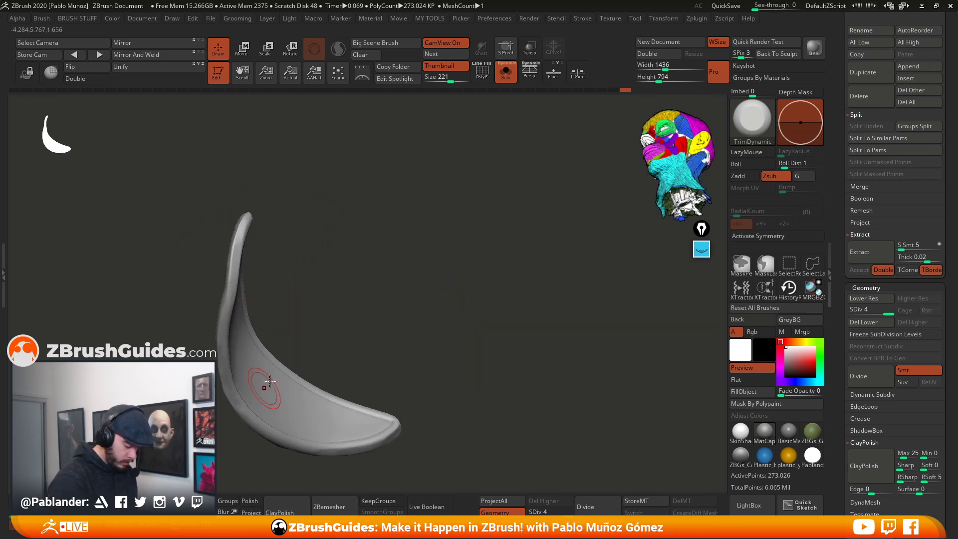
right_drag(267, 385, 288, 332)
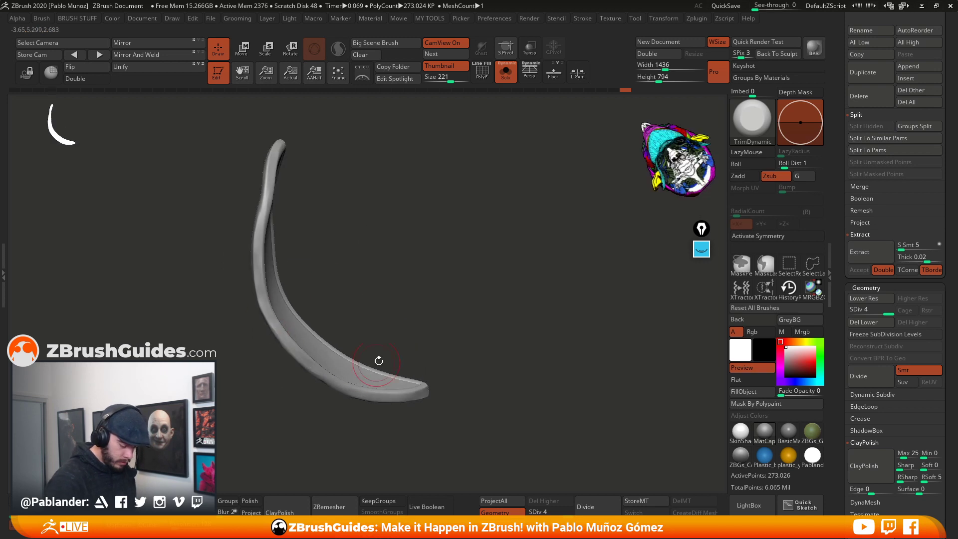
right_drag(379, 360, 411, 322)
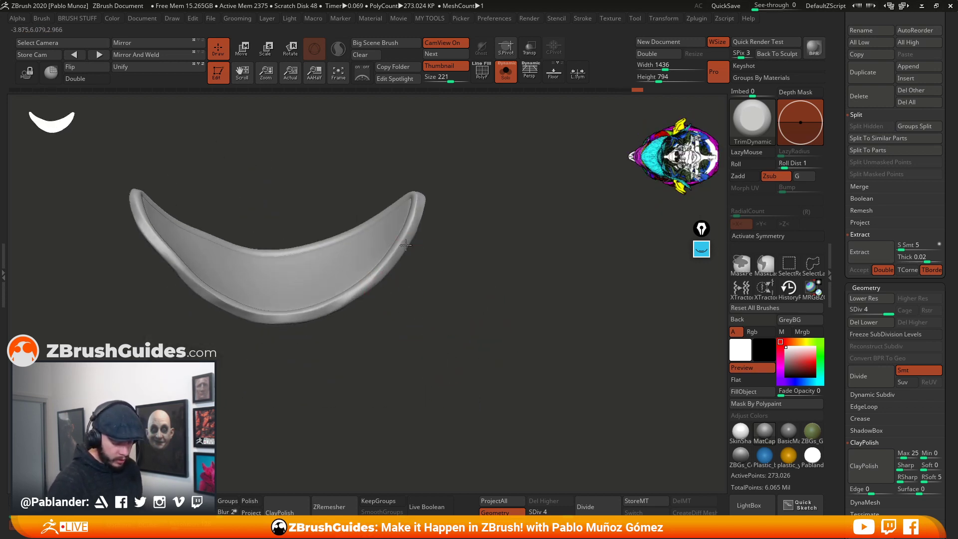
right_drag(395, 276, 416, 219)
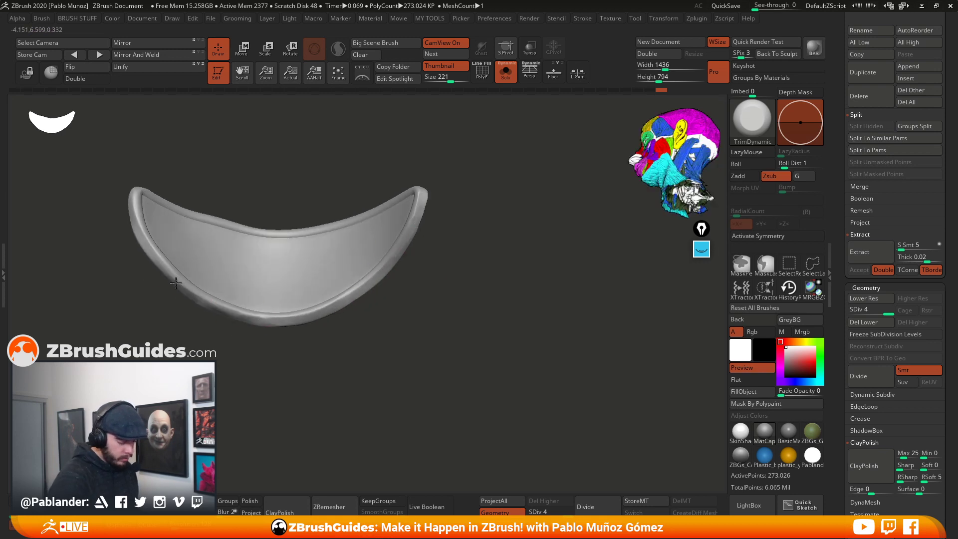
mouse_move(294, 235)
right_down()
mouse_move(482, 225)
mouse_move(441, 248)
mouse_move(281, 227)
right_up()
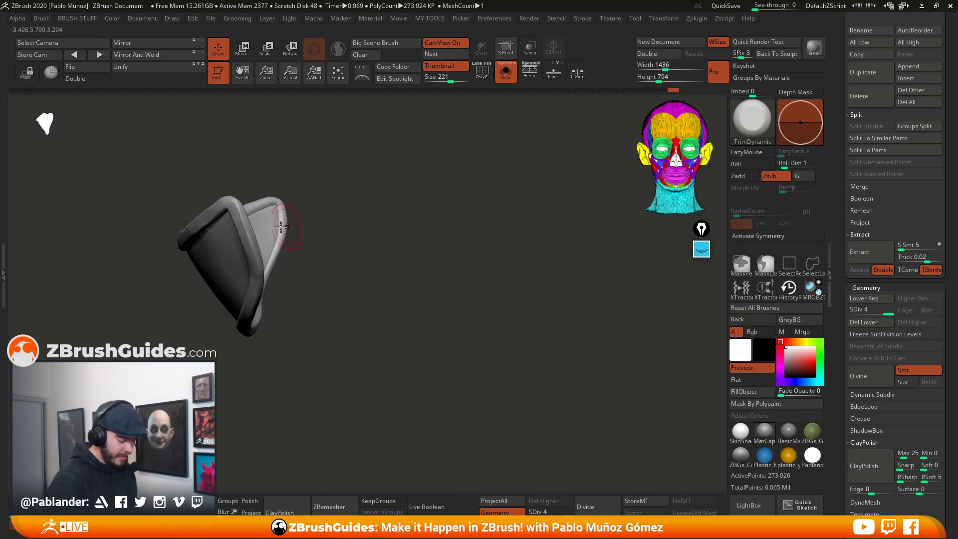
right_drag(342, 229, 396, 248)
right_drag(427, 295, 456, 246)
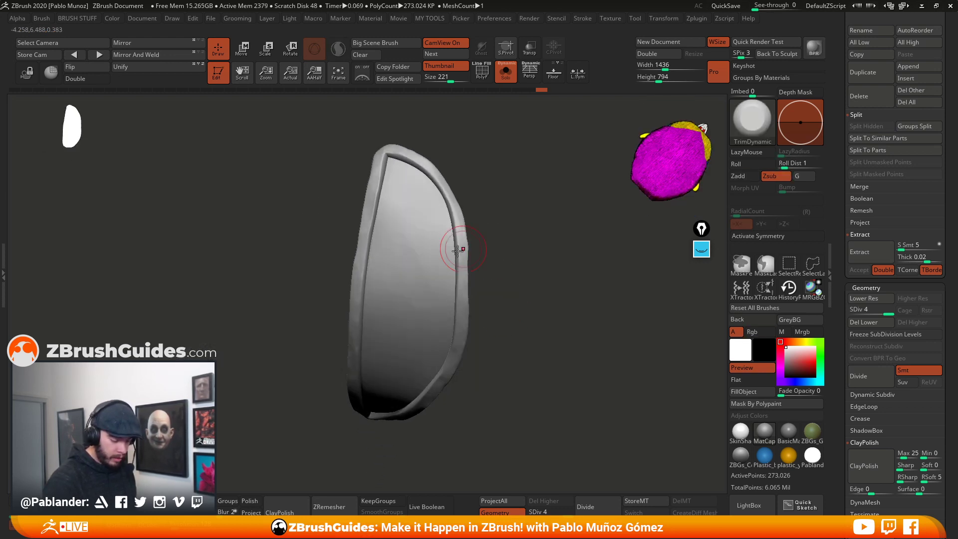
- Enlarge the TrimDynamic brush and plane shallow irregular facets into the plate's smooth outer face
key(space)
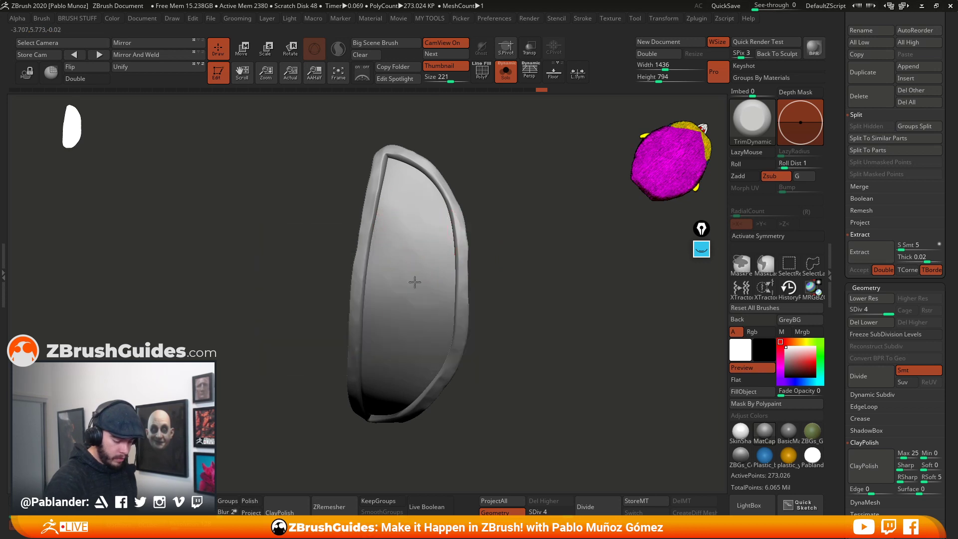
right_drag(405, 332, 504, 238)
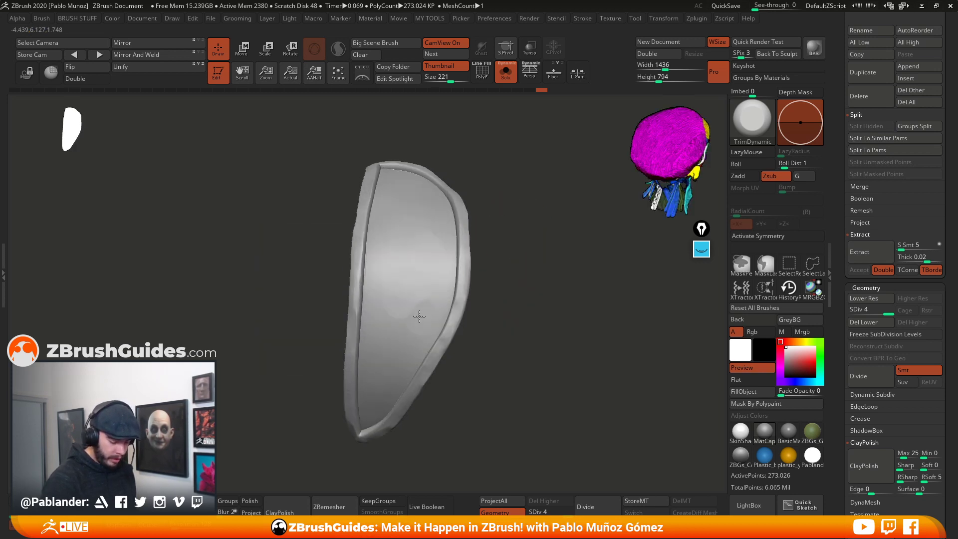
right_drag(389, 321, 456, 260)
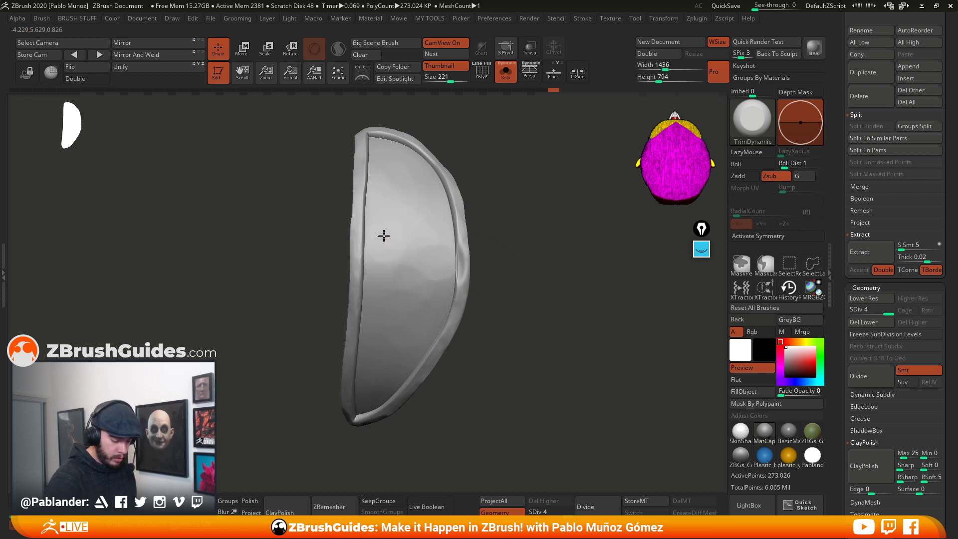
right_drag(523, 258, 519, 288)
alt+right_drag(516, 241, 534, 282)
- Mask the tube border by isolating the plate face's polygroup, masking it, restoring full visibility and inverting the mask
ctrl+shift+click(432, 271)
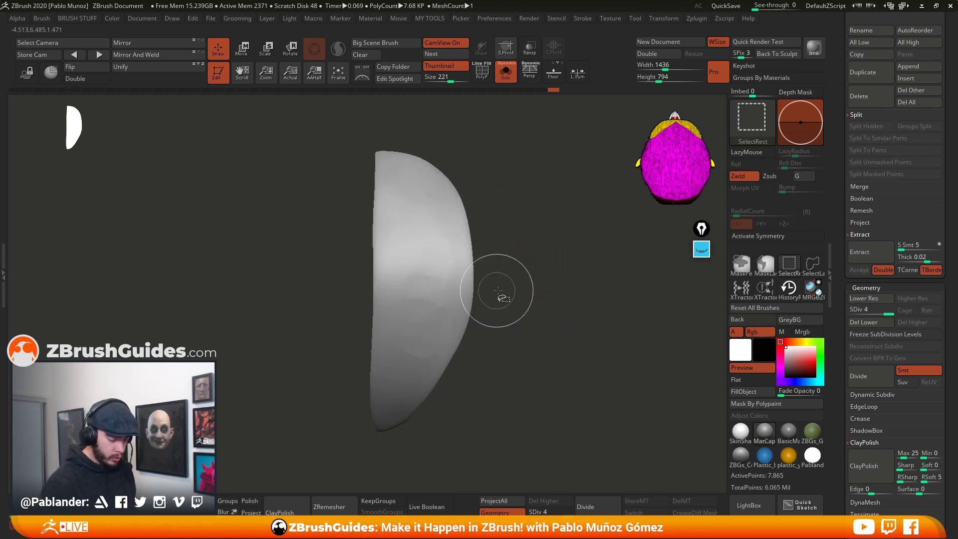
ctrl+click(525, 278)
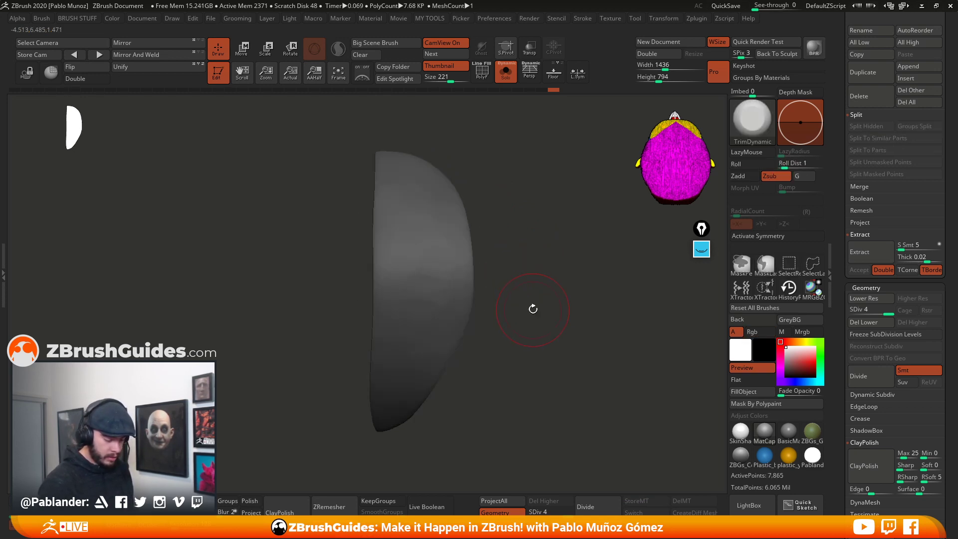
ctrl+shift+click(532, 273)
ctrl+click(524, 263)
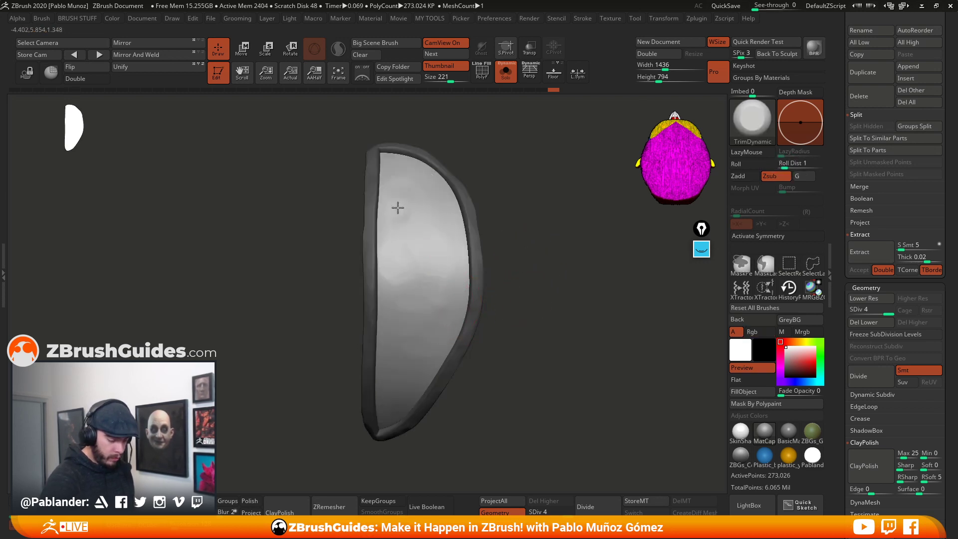
- Plane more uneven hammered facets across the unmasked plate face with TrimDynamic and clear the border mask
drag(398, 208, 398, 210)
drag(529, 321, 523, 259)
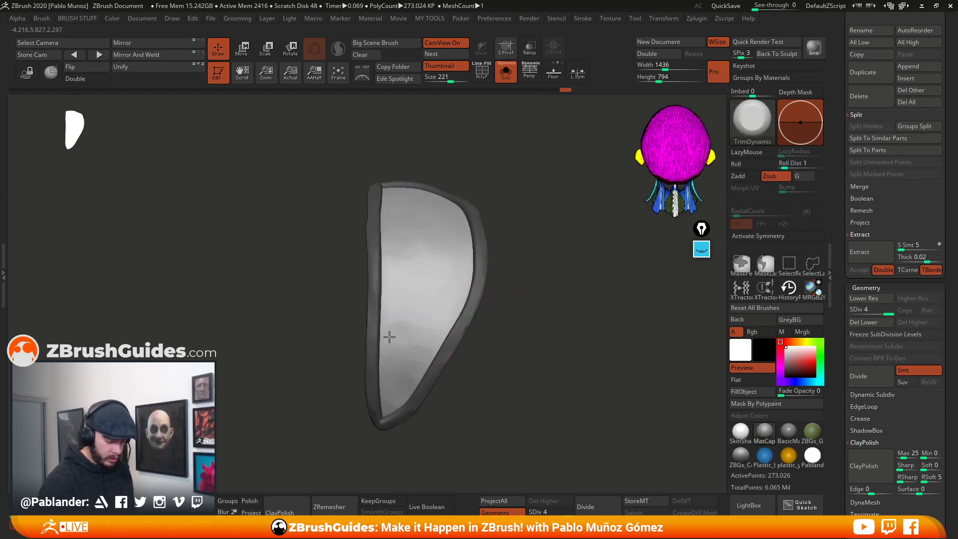
drag(389, 334, 412, 298)
drag(554, 289, 481, 305)
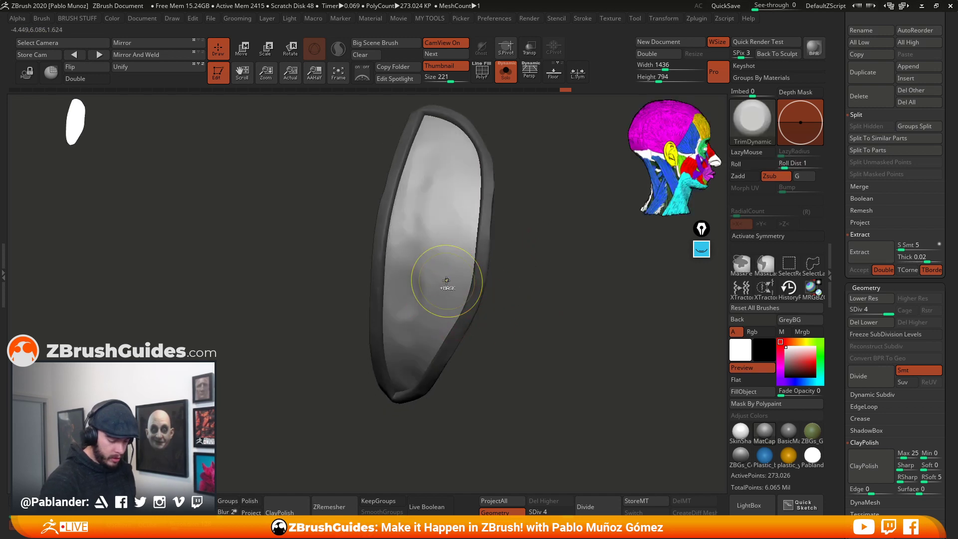
right_drag(447, 258, 456, 231)
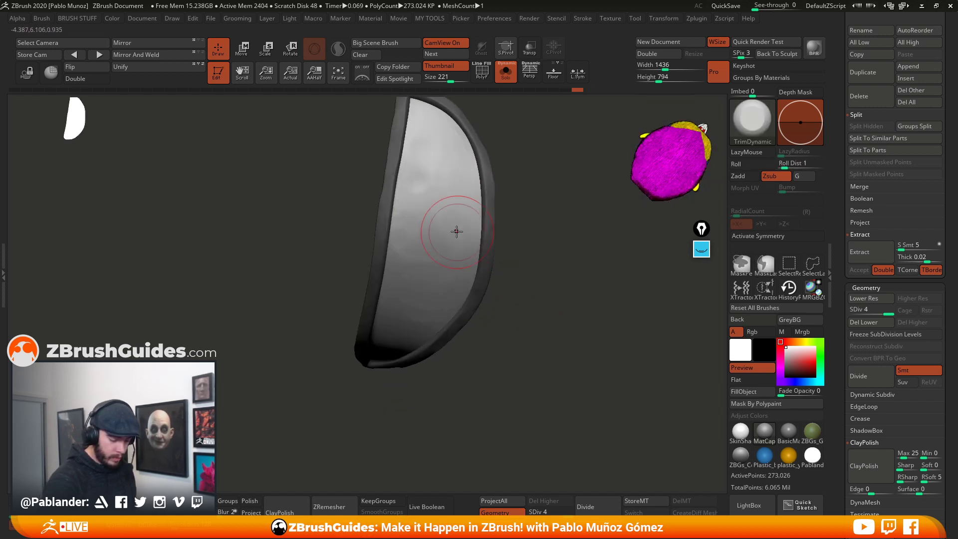
mouse_move(466, 179)
right_down()
mouse_move(519, 238)
mouse_move(526, 231)
mouse_move(523, 272)
mouse_move(572, 288)
mouse_move(476, 275)
right_up()
right_drag(437, 319, 455, 264)
right_drag(508, 245, 547, 313)
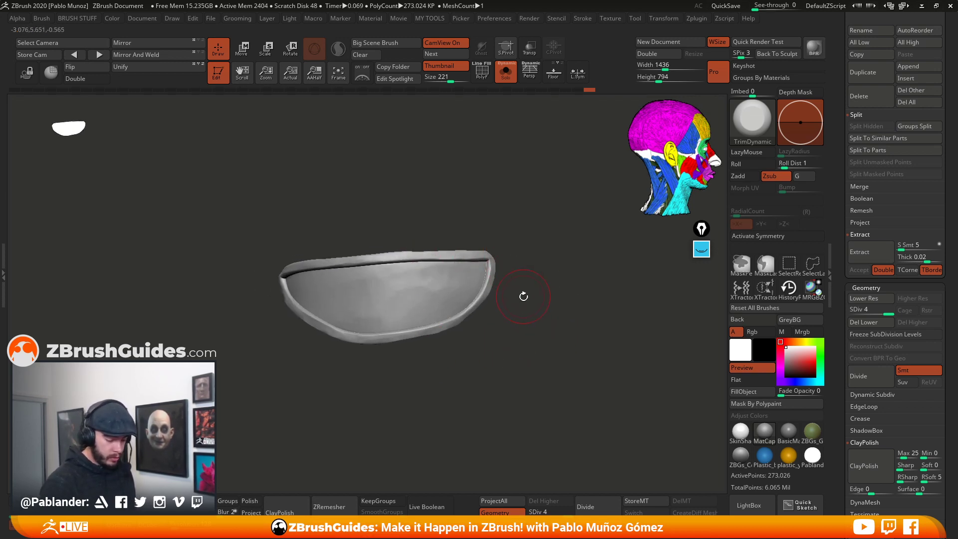
- Choose the DamStandard brush and try a short diagonal scratch on the plate's face
key(b)
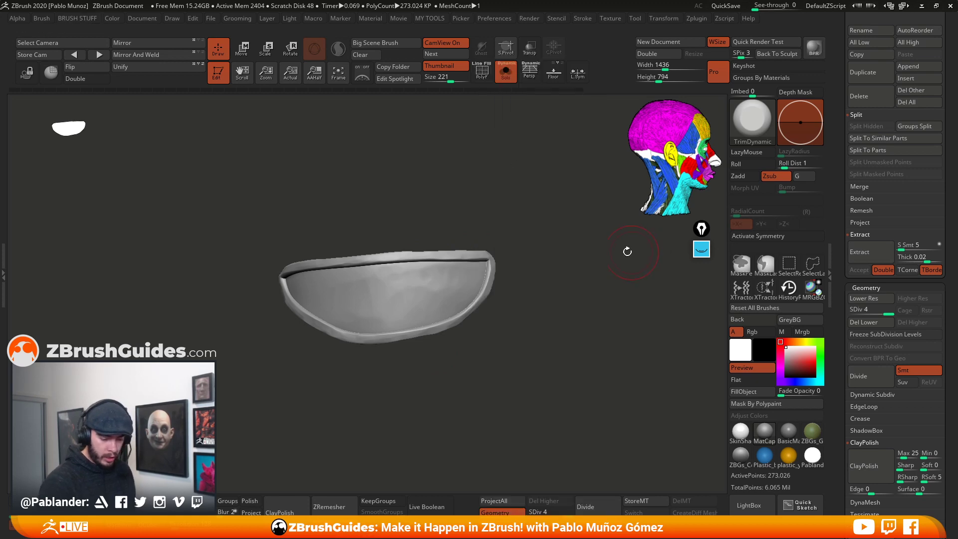
key(b)
click(587, 174)
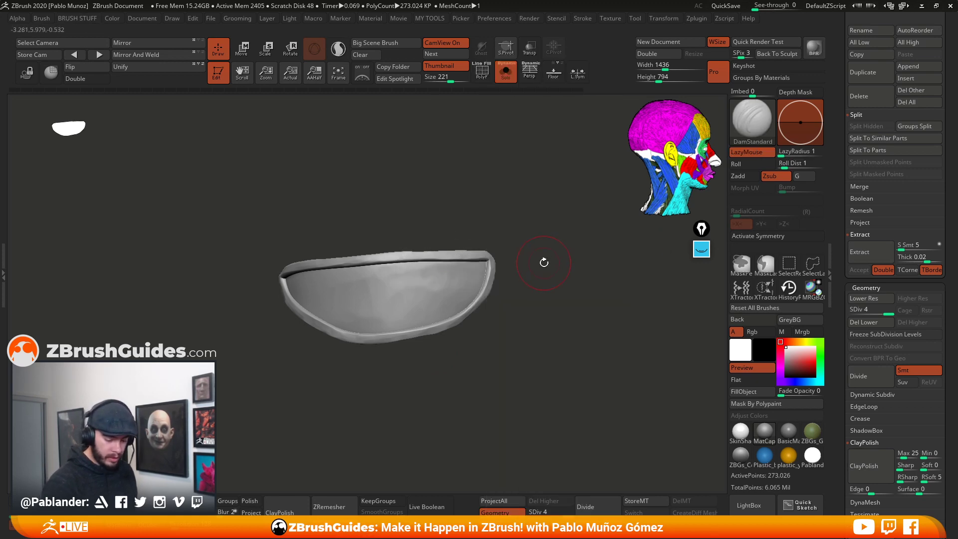
right_click(544, 261)
right_drag(535, 269, 532, 315)
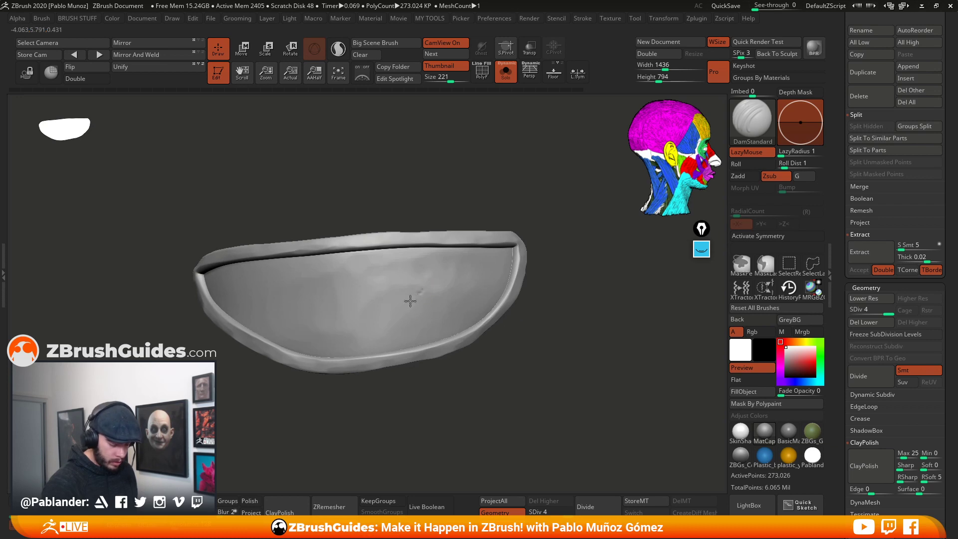
drag(423, 290, 394, 314)
- Subdivide the bordered shoulder plate up to SDiv 6 for finer scratch detail
click(613, 505)
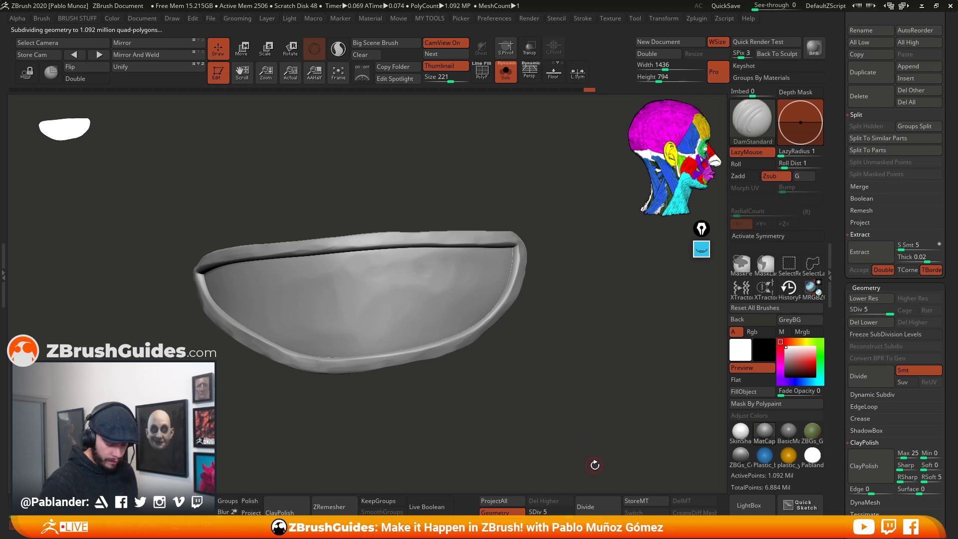
click(593, 502)
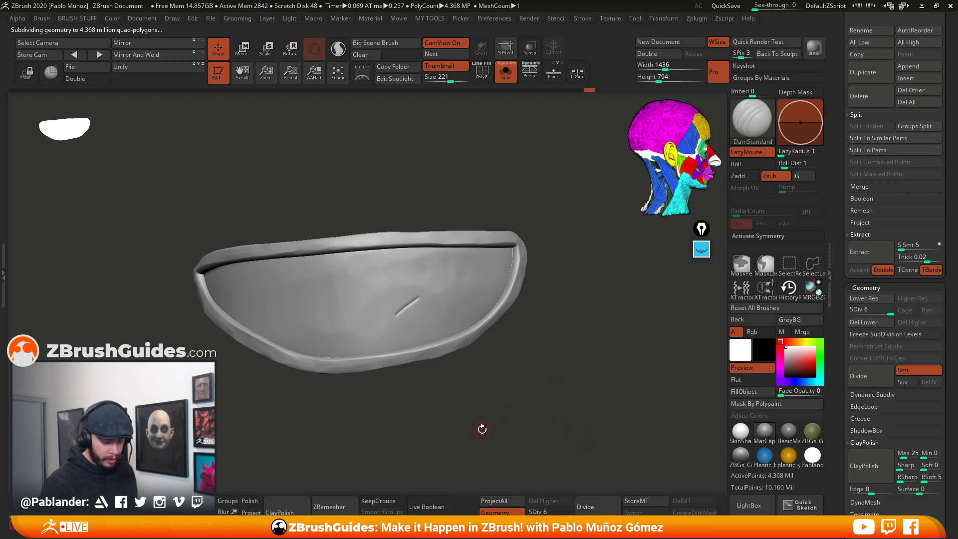
- Undo the last subdivision and the trial scratch, and carve small nicks into the plate's tube border with DamStandard, smoothing the lower one
key(ctrl+z)
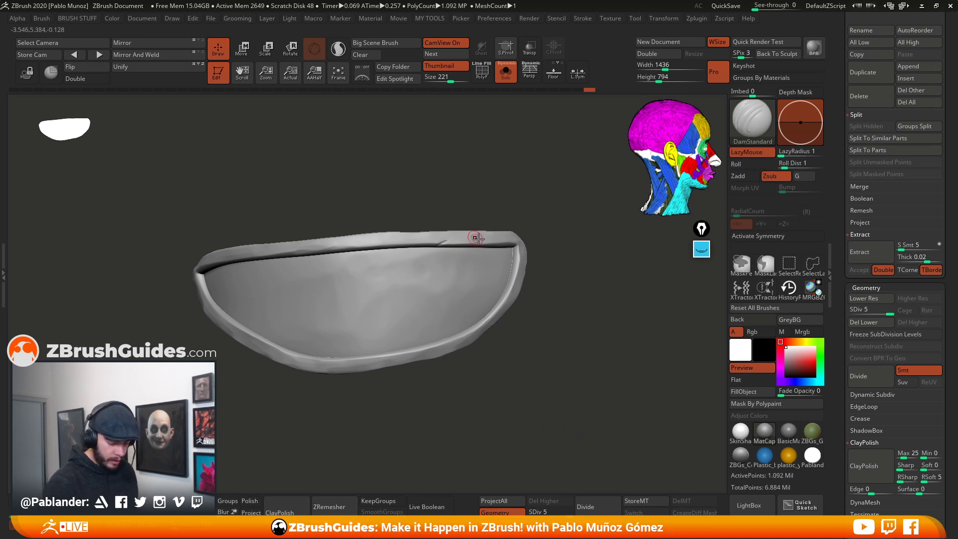
drag(478, 238, 445, 337)
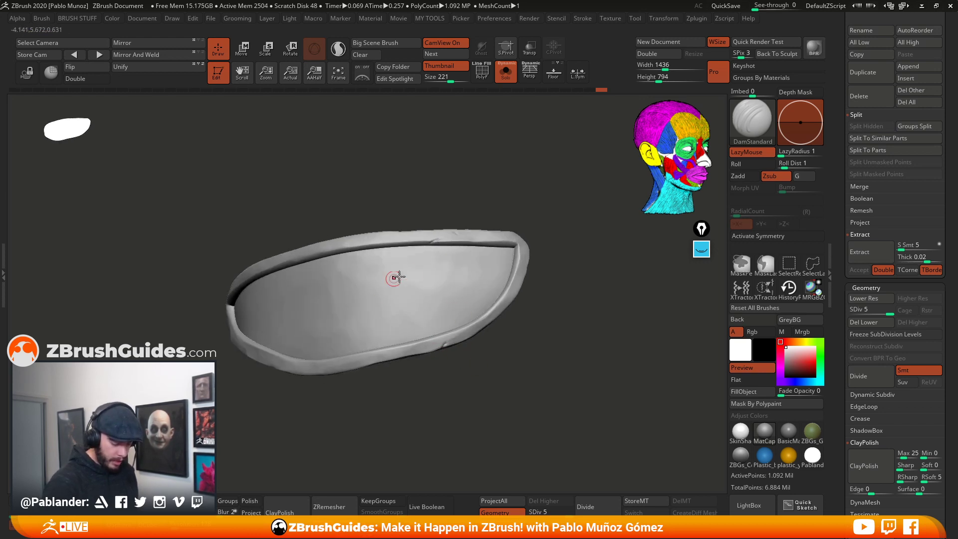
drag(439, 294, 456, 321)
drag(439, 390, 409, 344)
drag(439, 366, 445, 389)
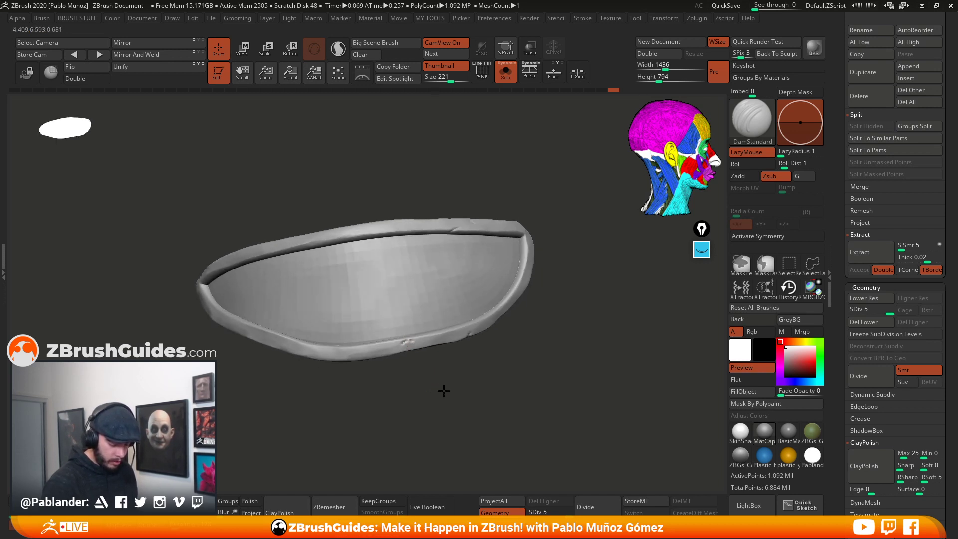
shift+drag(409, 342, 412, 341)
- Carve short diagonal nicks along the upper tube border with DamStandard and soften them with Smooth
drag(408, 365, 380, 274)
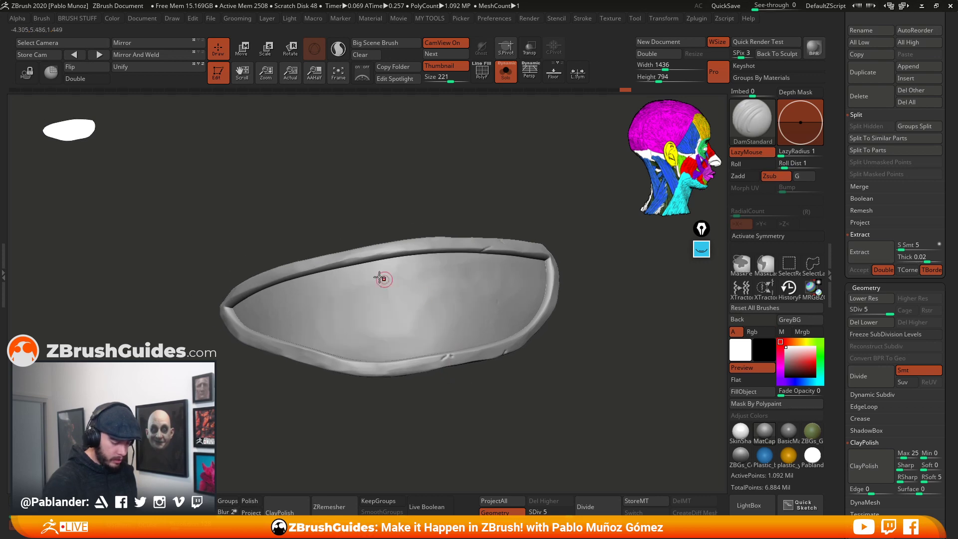
right_click(370, 264)
drag(425, 180, 428, 198)
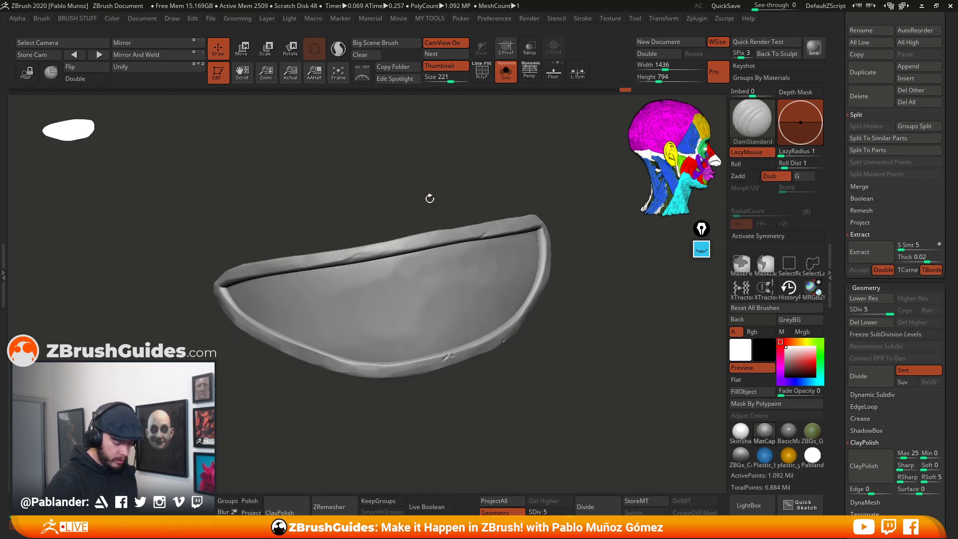
drag(358, 257, 390, 243)
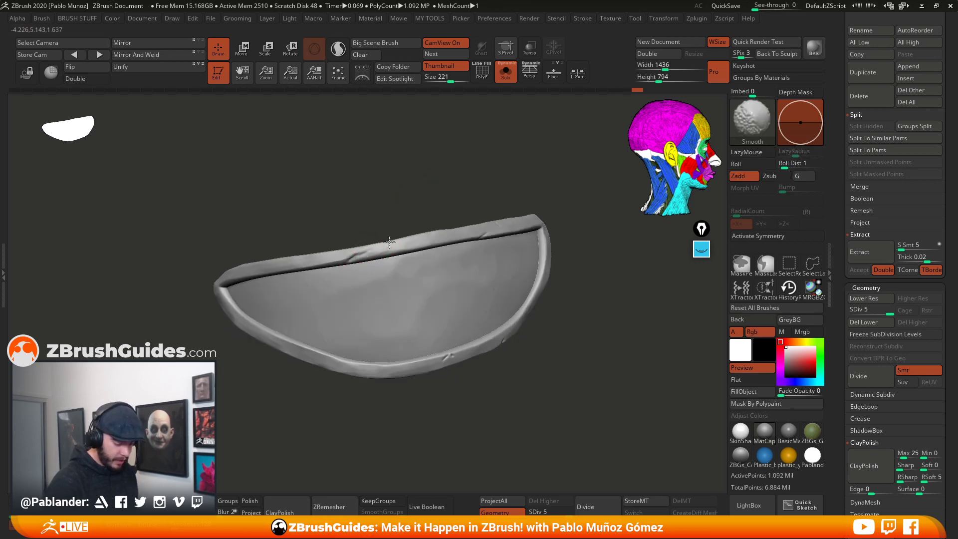
mouse_move(414, 385)
mouse_down()
mouse_move(351, 331)
mouse_move(400, 336)
mouse_move(549, 320)
mouse_move(507, 252)
mouse_up()
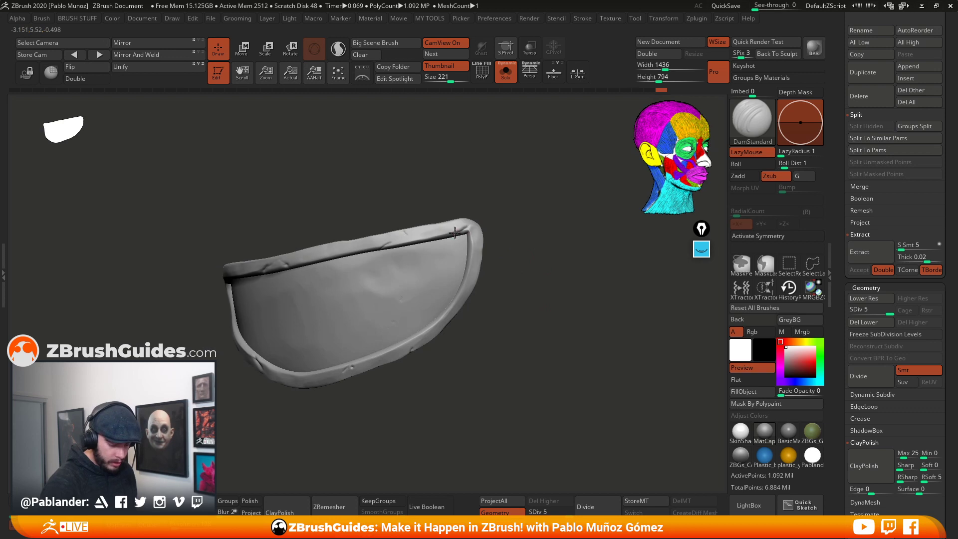
drag(441, 233, 457, 230)
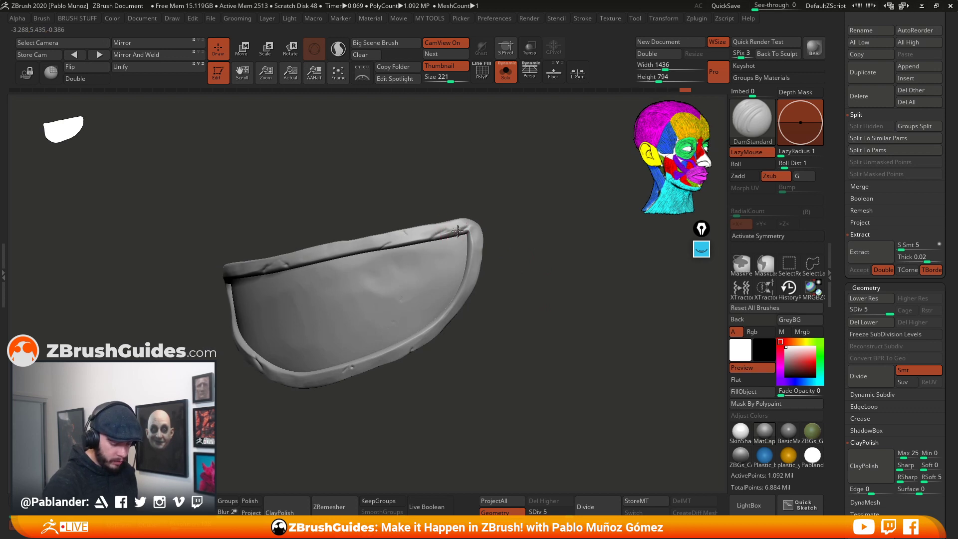
key(shift)
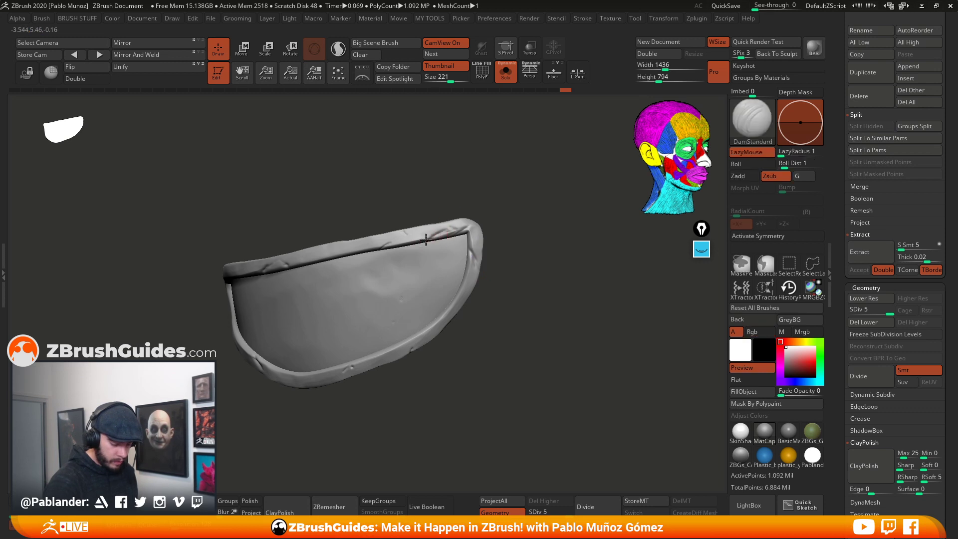
- Carve and soften more nicks around the plate's ends and along the lower tube border with DamStandard
drag(454, 305, 368, 298)
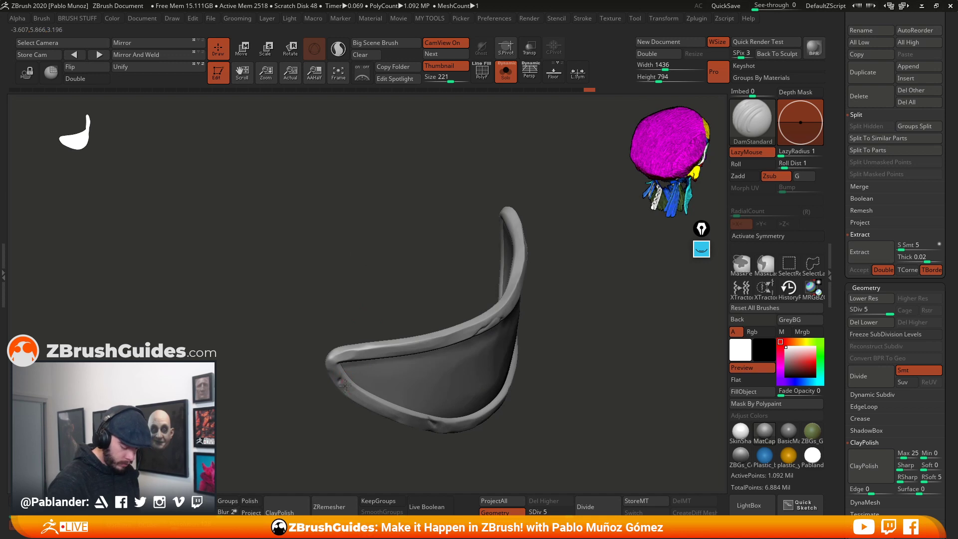
mouse_move(534, 341)
mouse_down()
mouse_move(514, 319)
mouse_move(519, 279)
mouse_move(579, 301)
mouse_move(547, 312)
mouse_move(451, 291)
mouse_move(437, 252)
mouse_up()
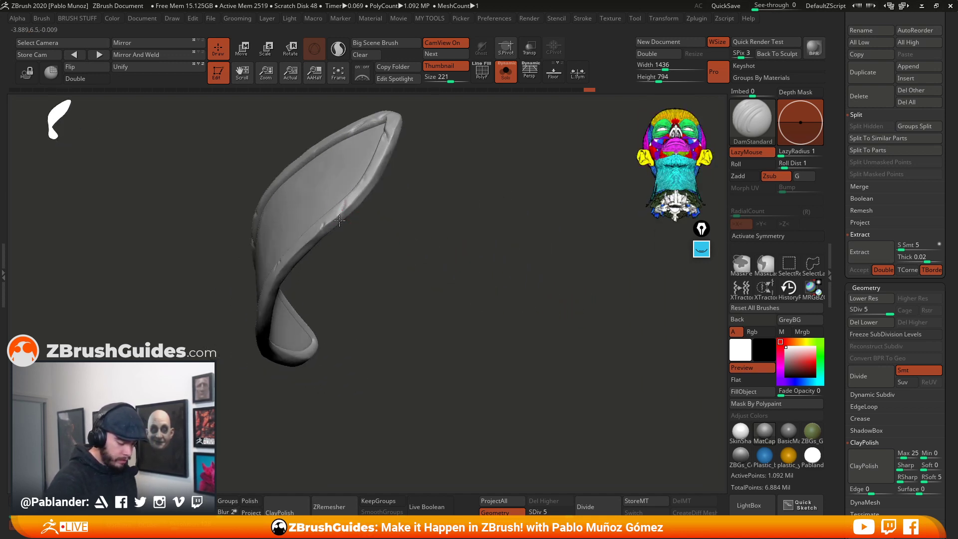
drag(342, 208, 347, 196)
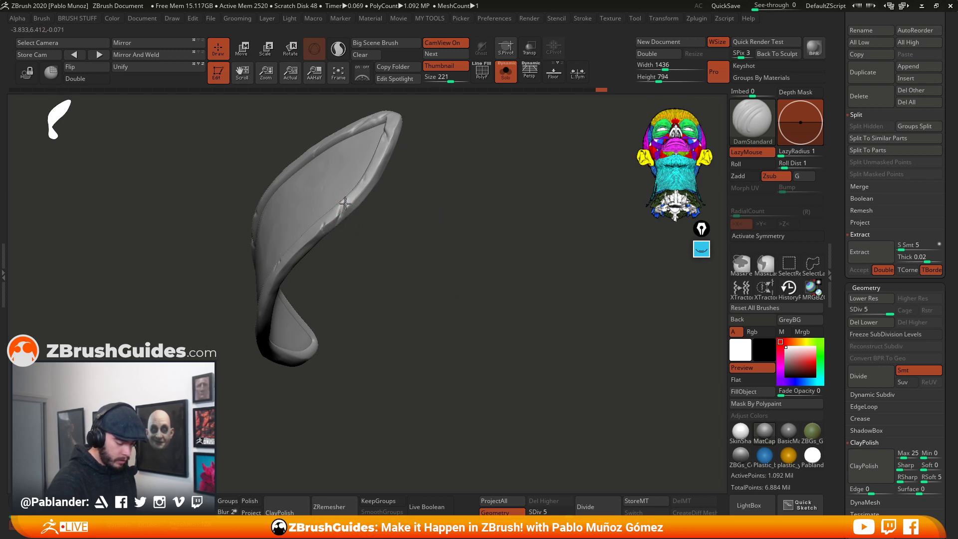
mouse_move(388, 219)
mouse_down()
mouse_move(380, 227)
mouse_move(455, 238)
mouse_move(439, 247)
mouse_up()
key(shift)
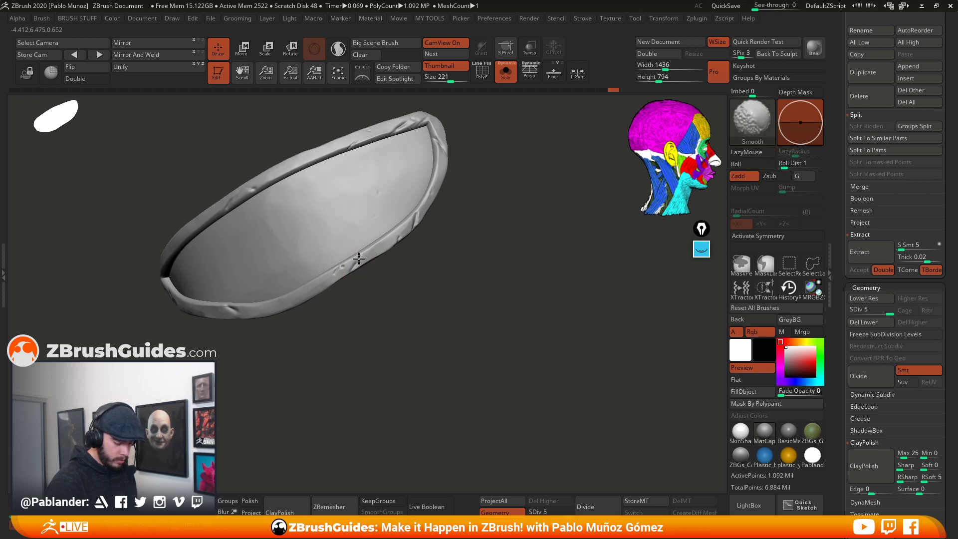
mouse_move(439, 267)
mouse_down()
mouse_move(466, 280)
mouse_move(332, 212)
mouse_up()
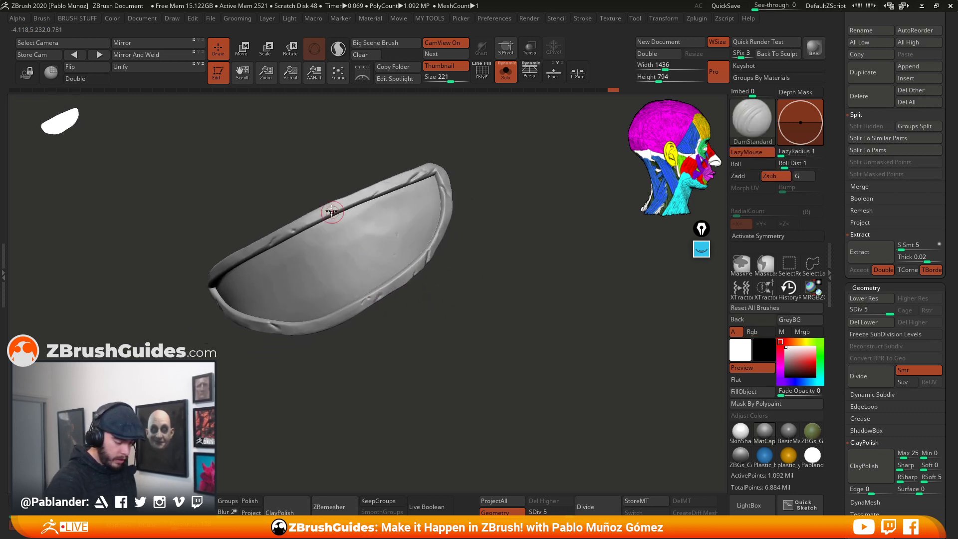
mouse_move(476, 270)
mouse_down()
mouse_move(483, 280)
mouse_move(475, 270)
mouse_up()
- Choose the Standard brush and sink soft dents into the lower tube border
key(space)
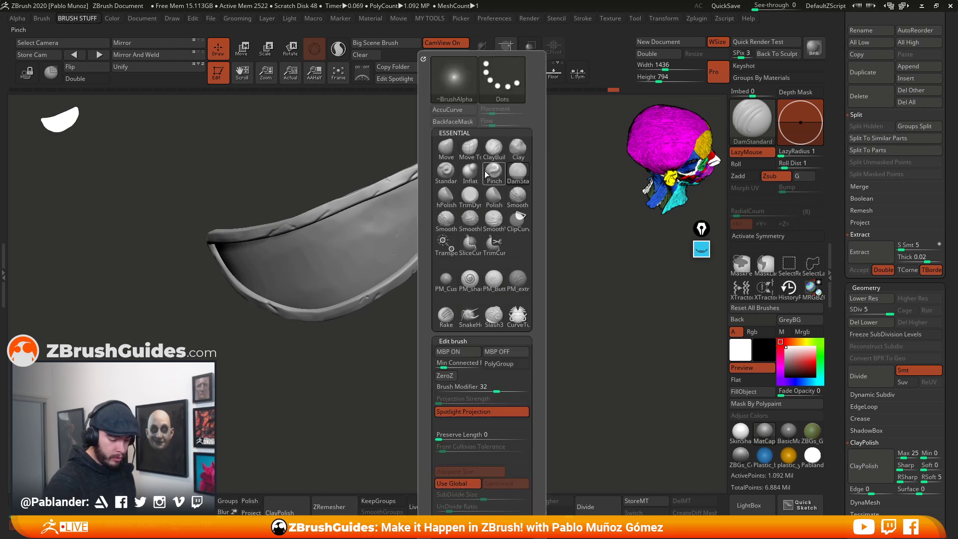
click(446, 171)
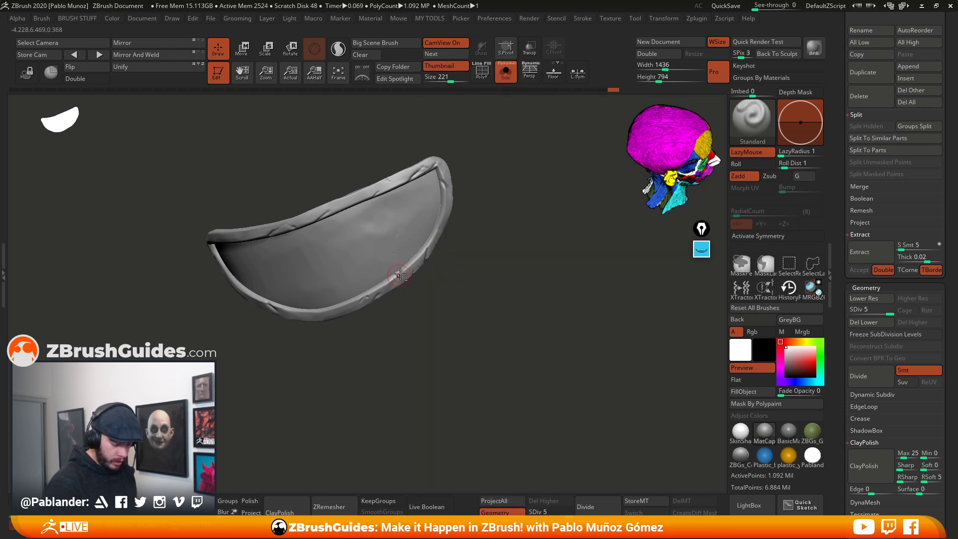
alt+drag(399, 274, 398, 277)
mouse_move(410, 319)
mouse_down()
mouse_move(411, 280)
mouse_move(321, 322)
mouse_move(327, 329)
mouse_up()
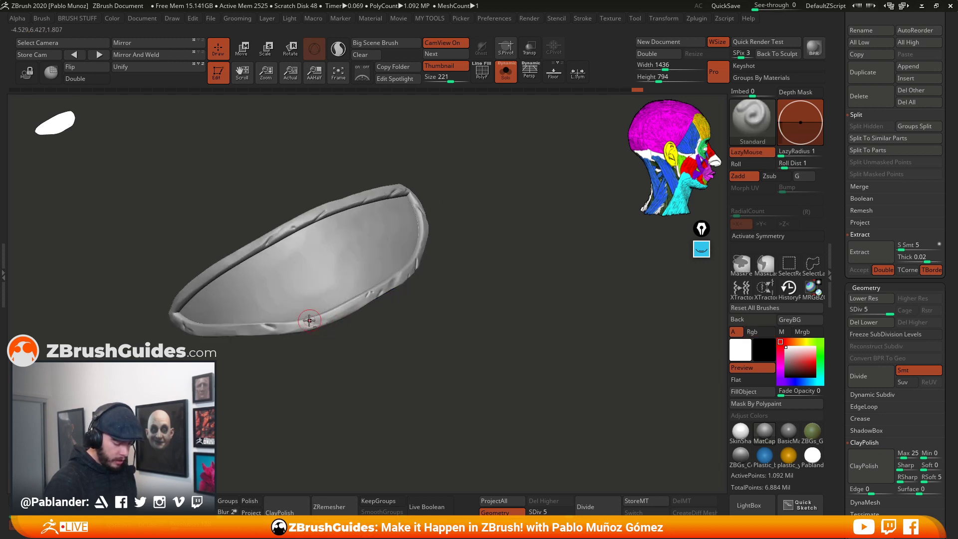
drag(409, 307, 418, 332)
alt+drag(399, 289, 443, 311)
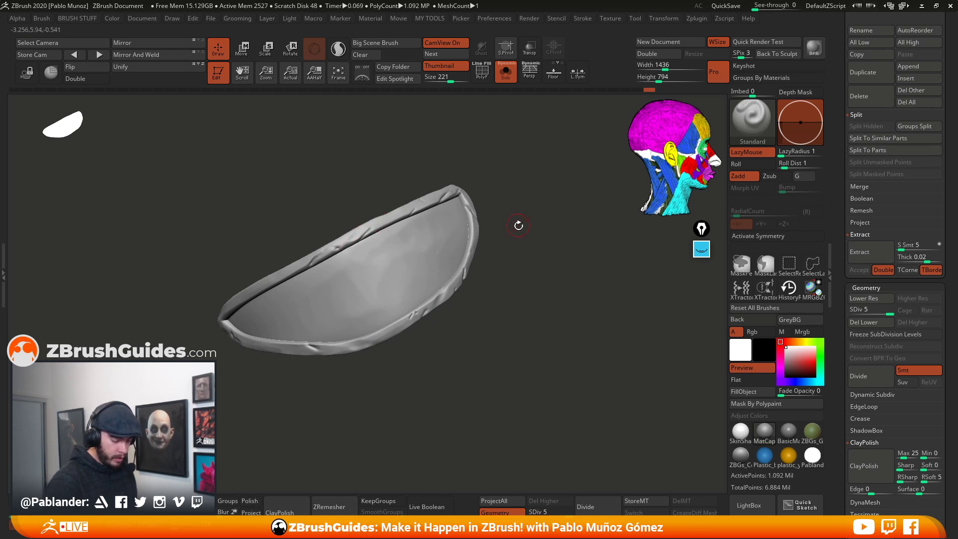
drag(518, 223, 512, 268)
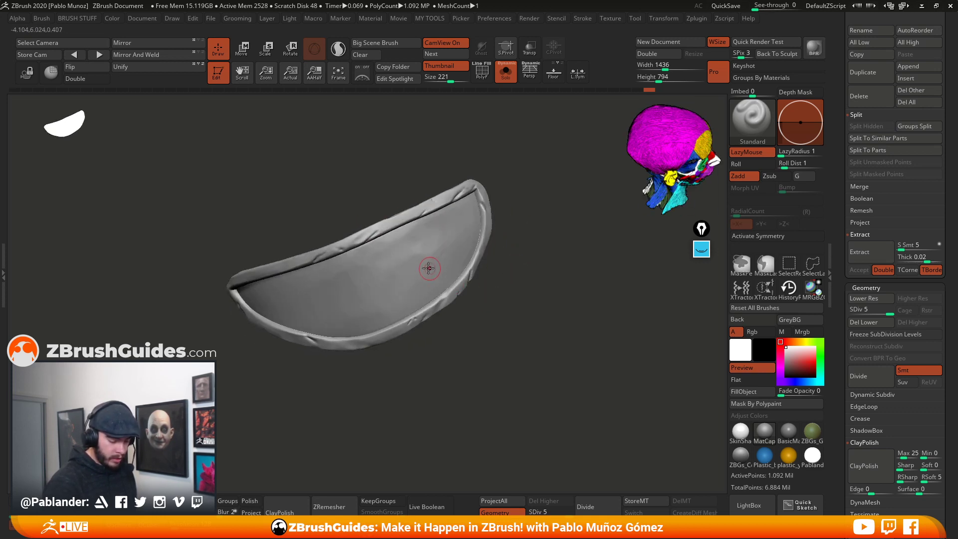
- Adjust the Standard brush's draw size and sink a few scattered round dents into the plate's face
right_click(536, 263)
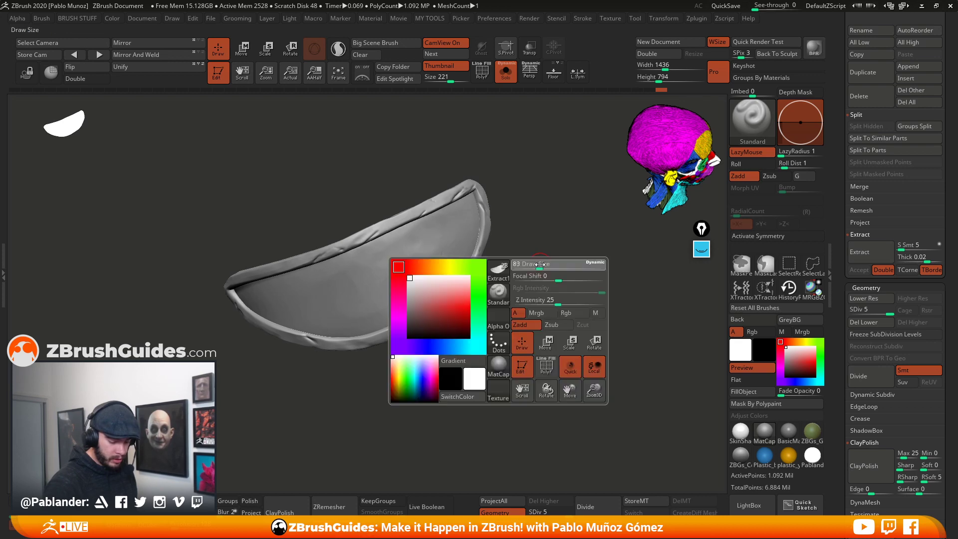
drag(538, 279, 517, 255)
drag(459, 234, 456, 241)
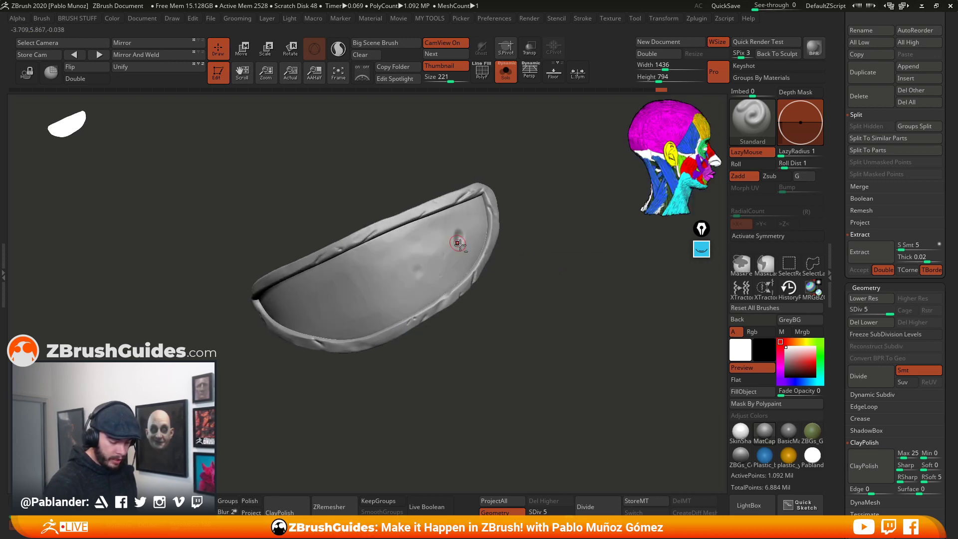
mouse_move(560, 271)
mouse_down()
mouse_move(548, 286)
mouse_move(522, 272)
mouse_move(531, 295)
mouse_up()
drag(509, 342, 511, 293)
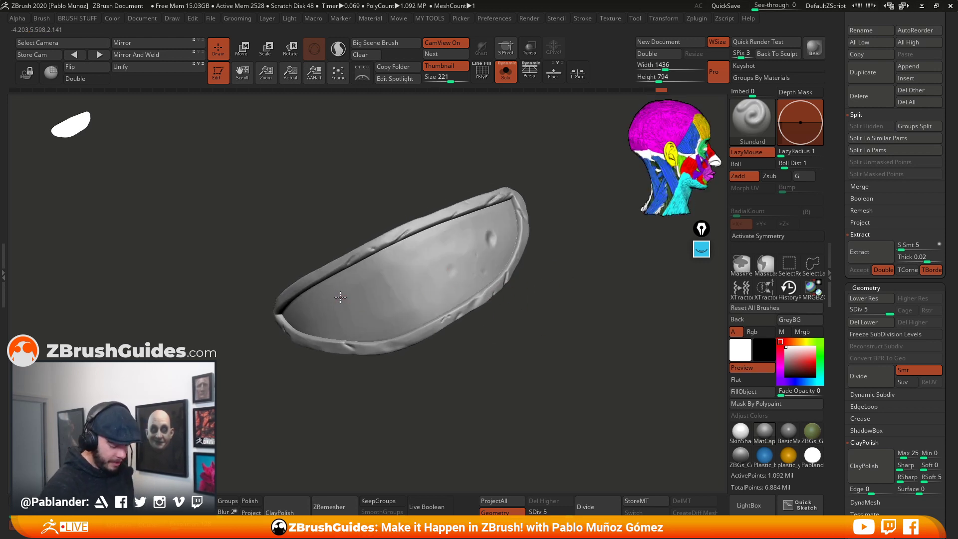
drag(469, 347, 439, 350)
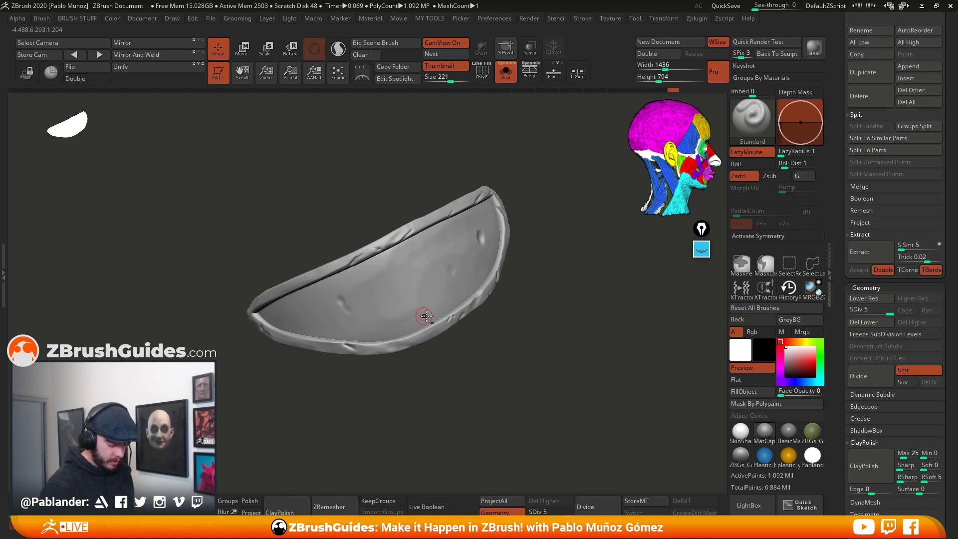
drag(517, 289, 521, 277)
- Choose the DamStandard brush and scatter tiny pits and nicks across the plate's face
key(space)
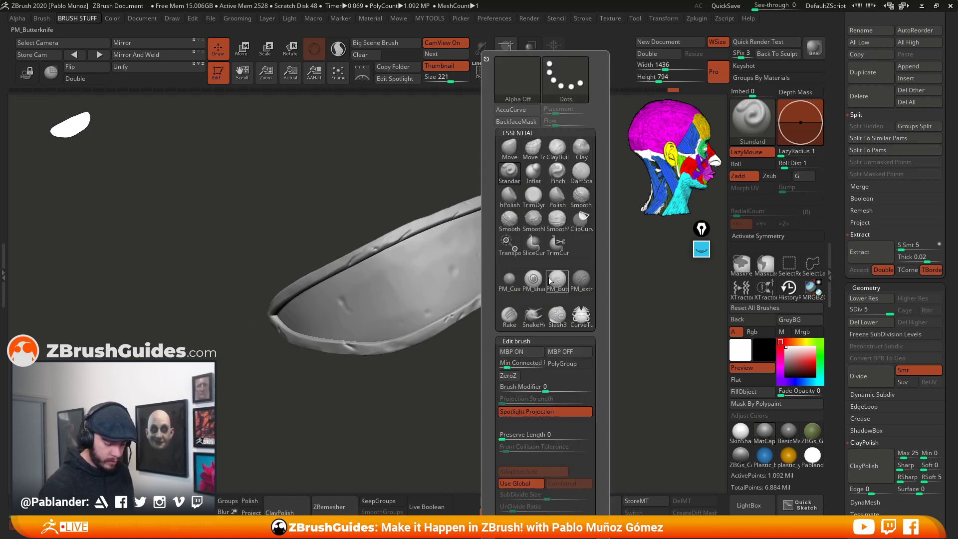
click(578, 181)
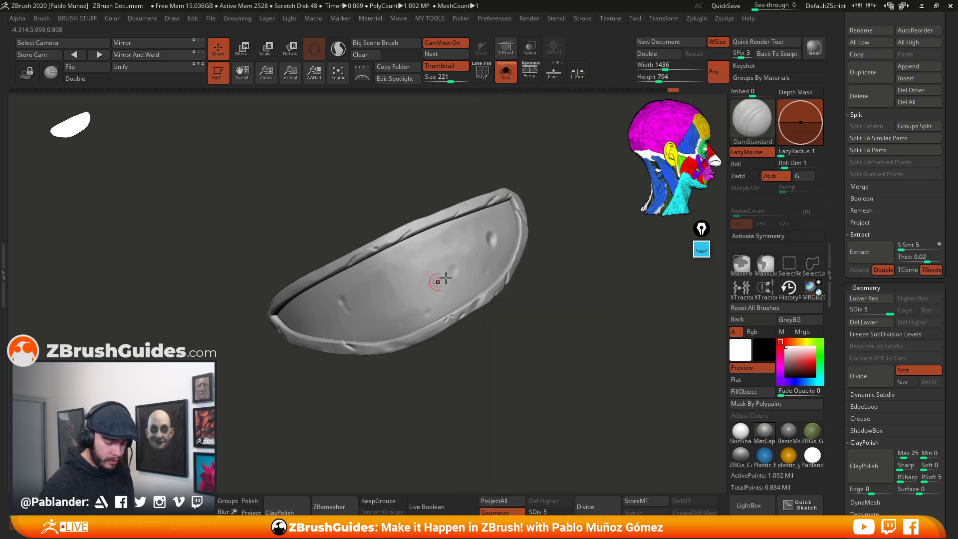
click(474, 254)
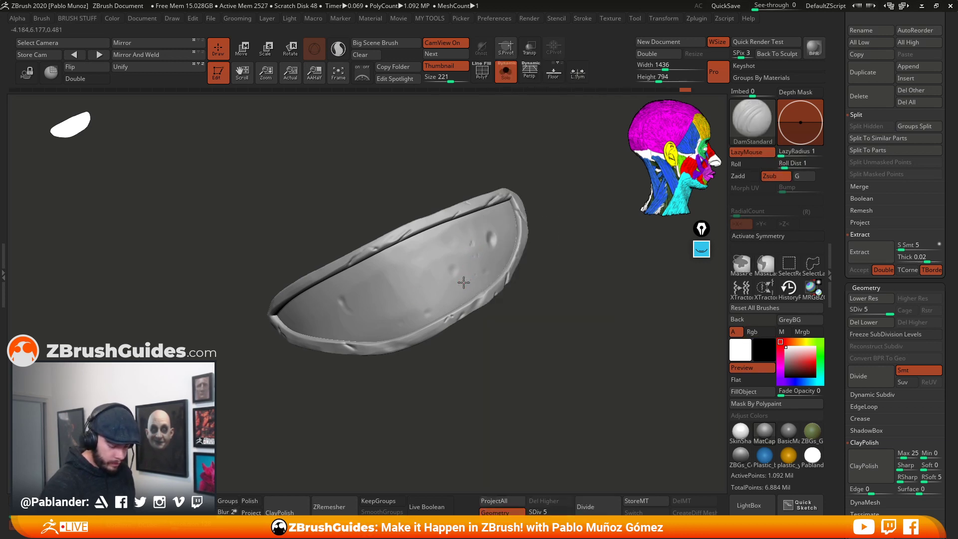
click(318, 324)
drag(501, 291, 515, 290)
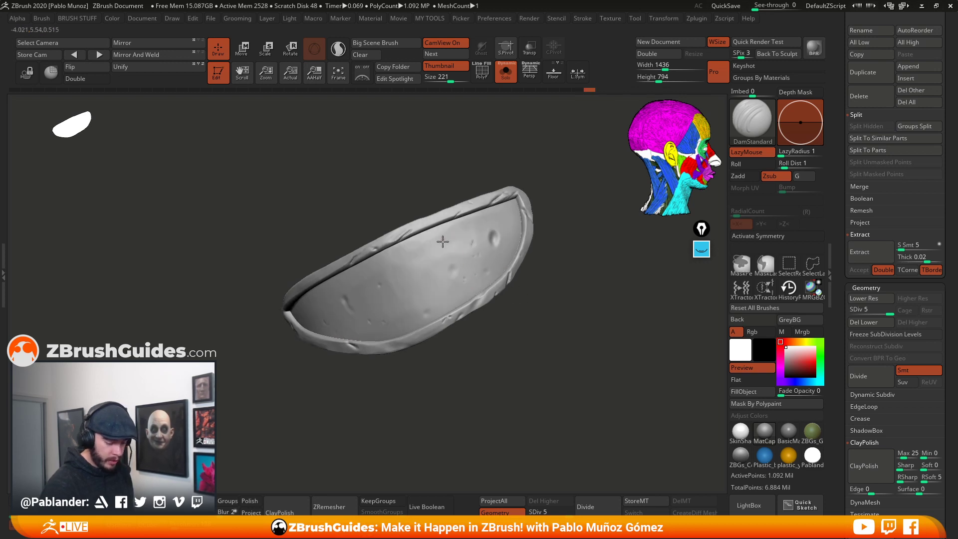
click(504, 218)
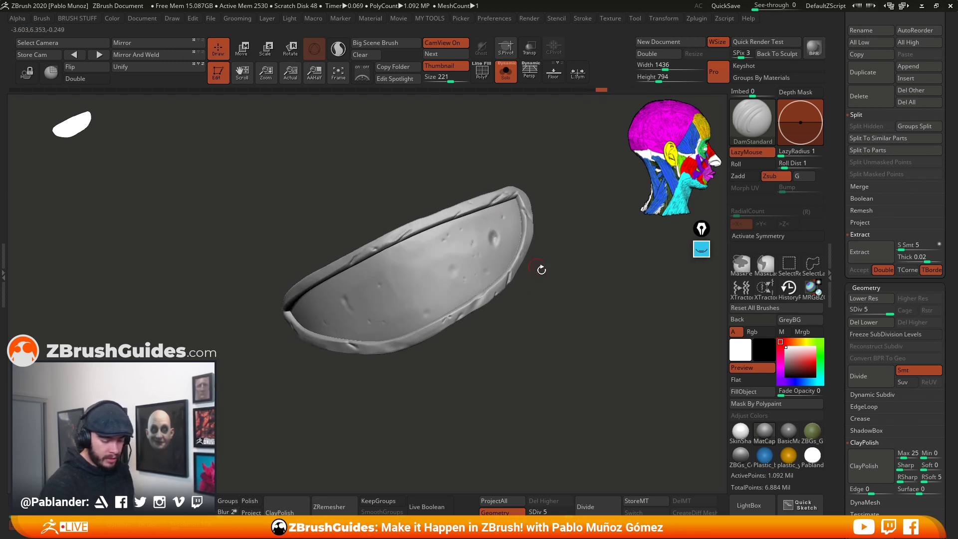
drag(564, 297, 549, 276)
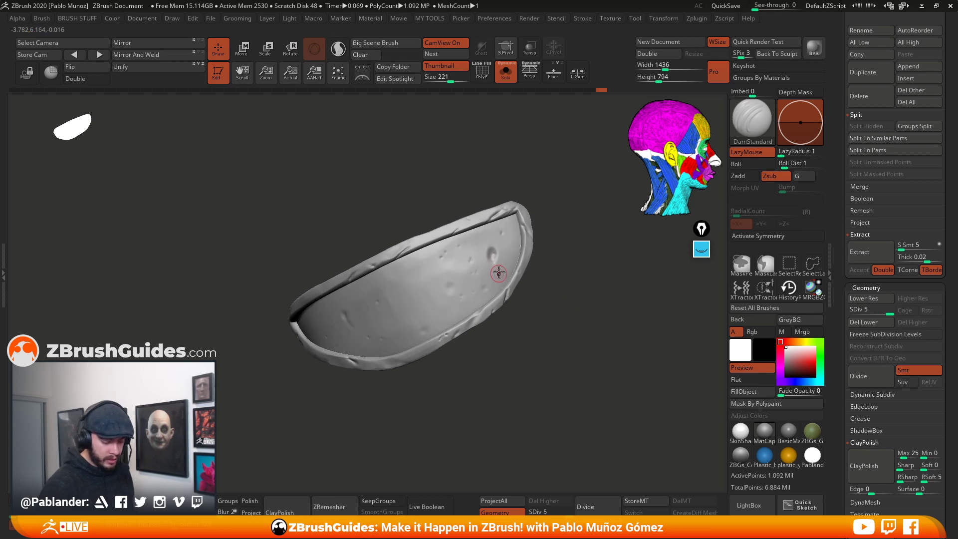
drag(552, 310, 534, 318)
- Choose the TrimDynamic brush and flatten the surface around the dents and pits on the plate's face
key(space)
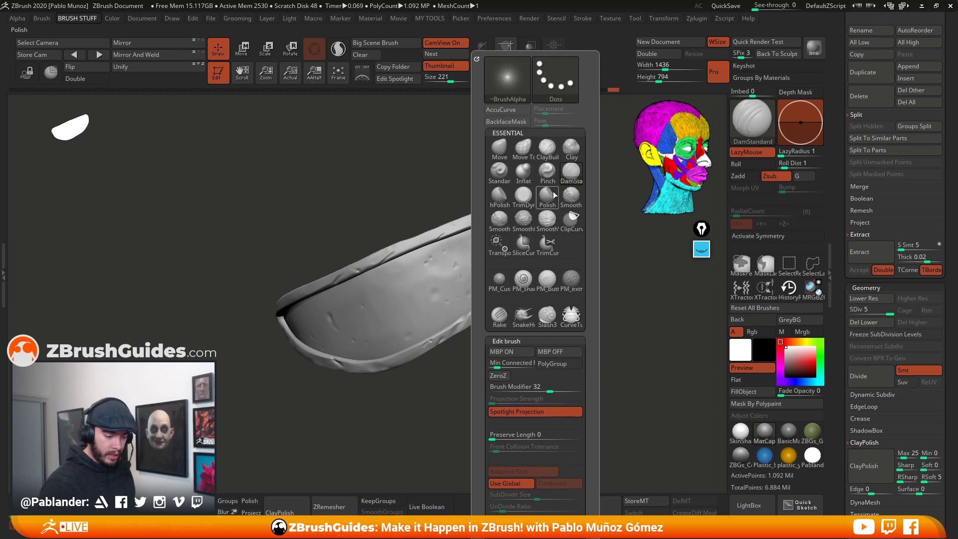
click(523, 195)
right_drag(455, 250, 451, 257)
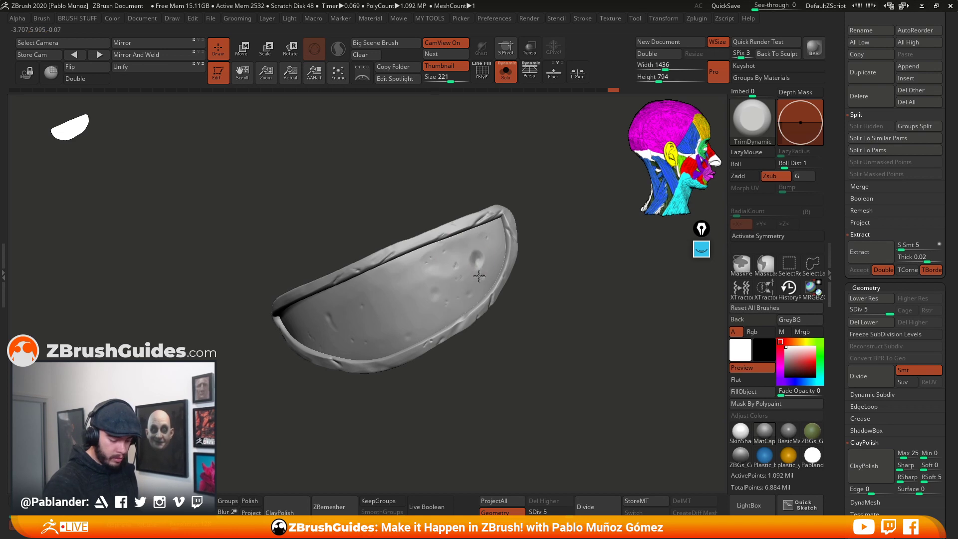
right_drag(438, 297, 493, 276)
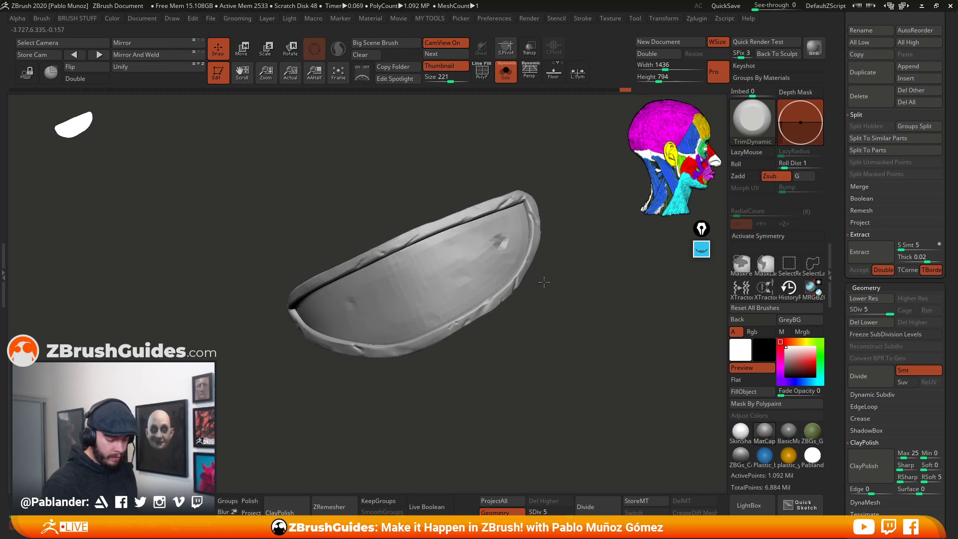
right_drag(506, 318, 442, 313)
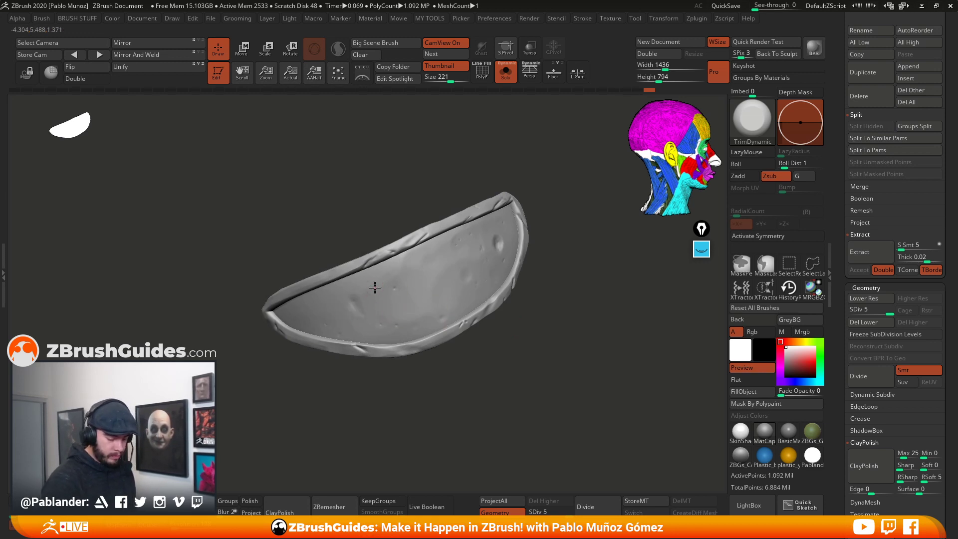
right_drag(350, 296, 540, 284)
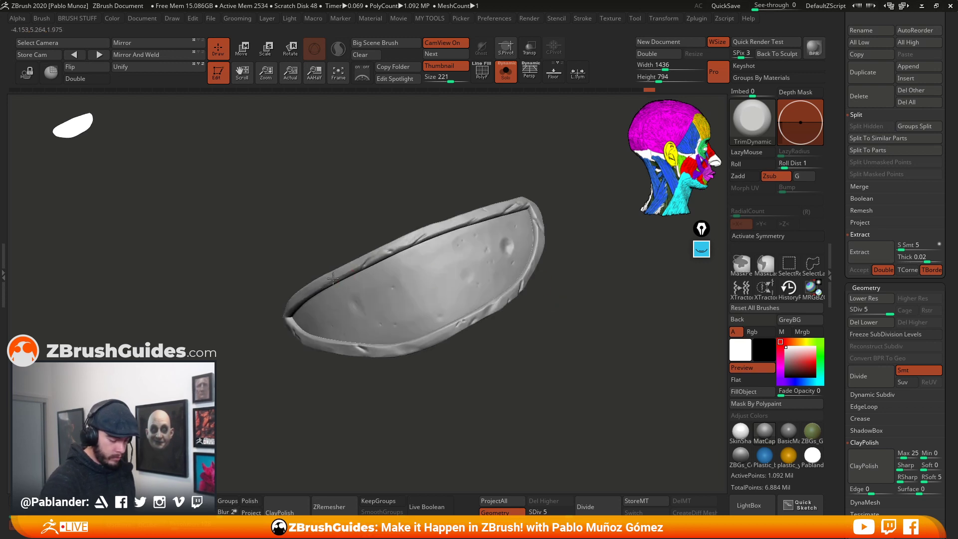
- Flatten worn spots along the upper tube border with TrimDynamic
drag(434, 237, 451, 232)
drag(562, 237, 529, 250)
drag(314, 289, 279, 308)
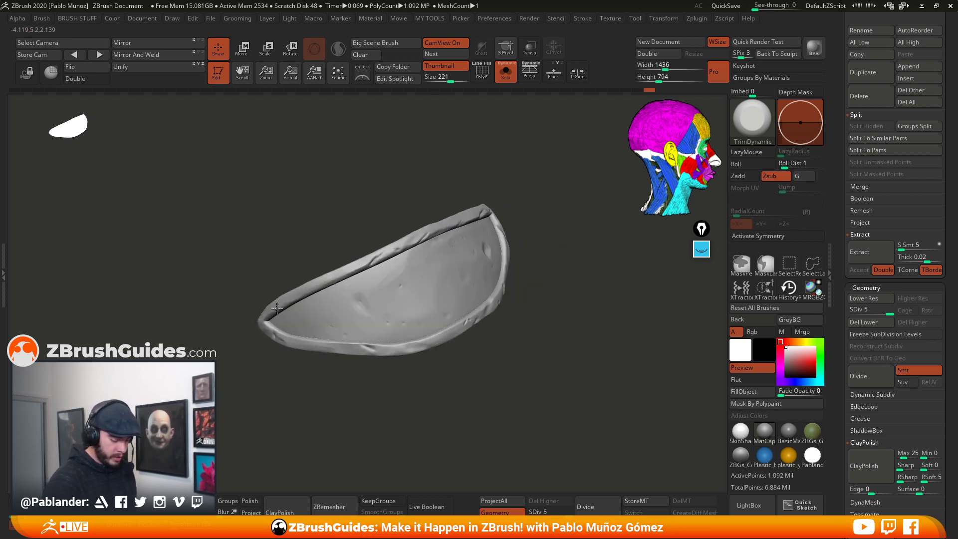
- Show the whole bust again and drop all subtools to their lowest subdivision level
mouse_move(564, 294)
mouse_down()
mouse_move(529, 292)
mouse_move(562, 336)
mouse_move(526, 338)
mouse_move(513, 315)
mouse_up()
click(505, 72)
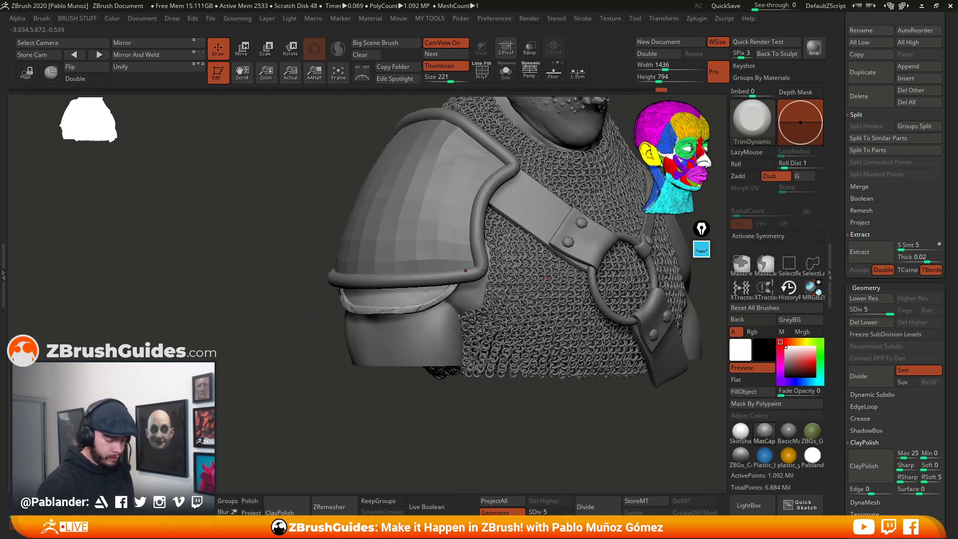
drag(453, 407, 422, 399)
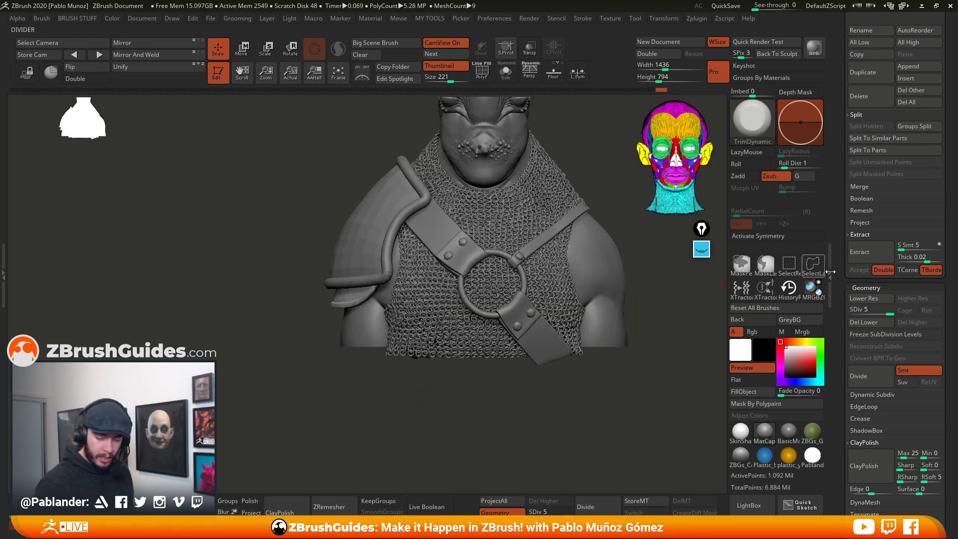
drag(840, 238, 840, 277)
right_click(582, 321)
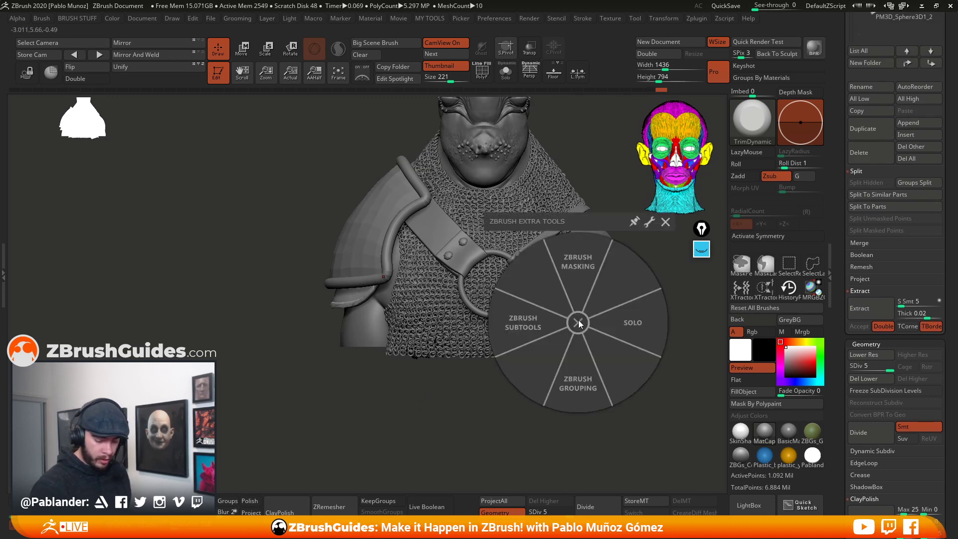
click(519, 322)
click(573, 327)
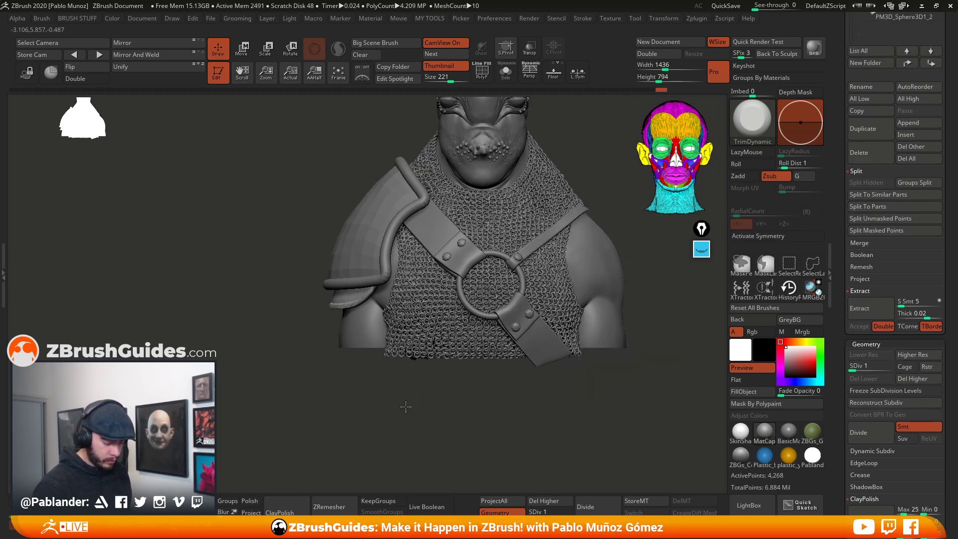
- Duplicate the detailed upper-arm plate and lower the copy so it sits just beneath the original
scroll(873, 309, up, 5)
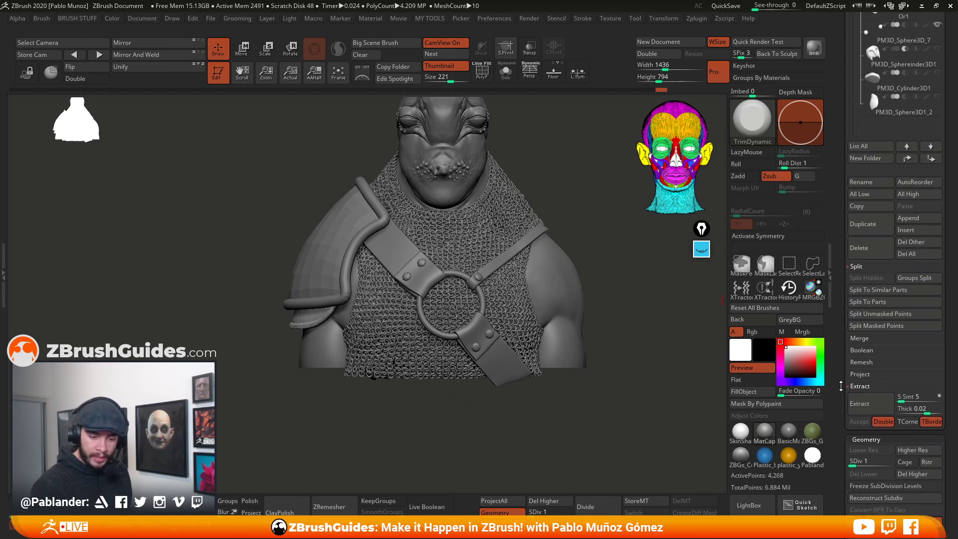
click(879, 337)
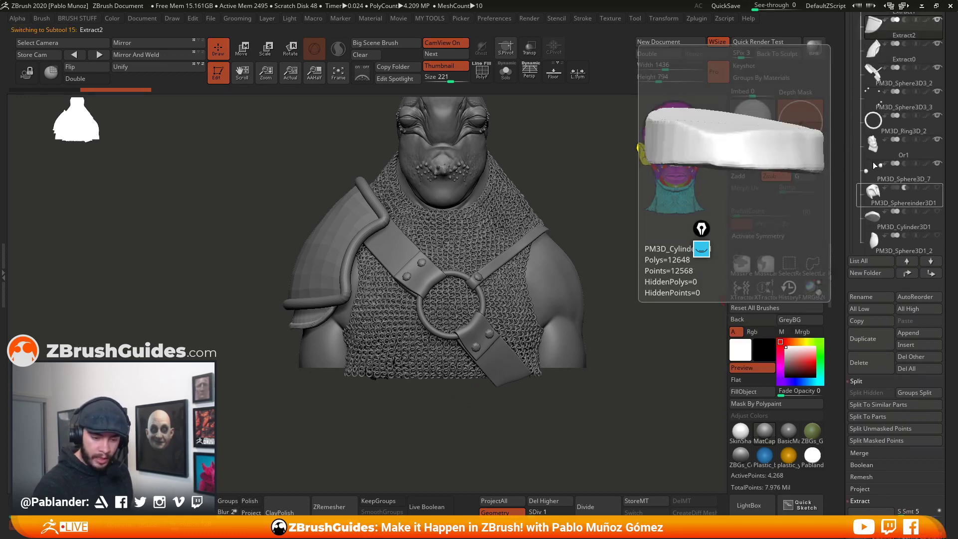
drag(840, 105, 840, 160)
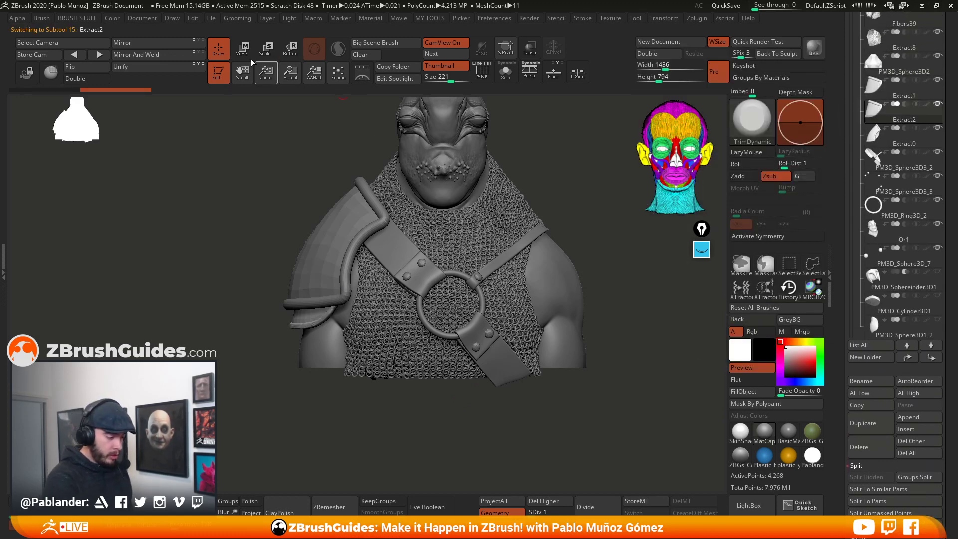
key(w)
drag(378, 258, 378, 272)
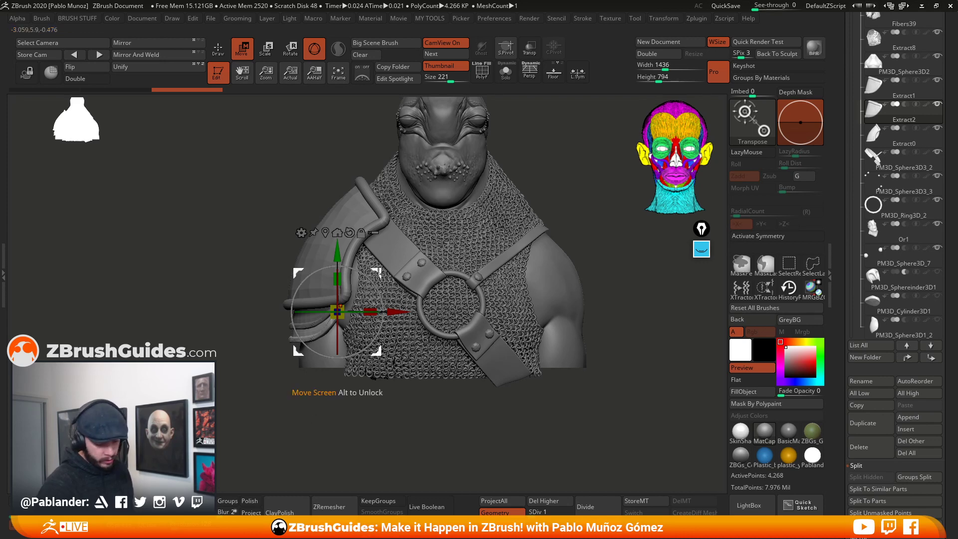
drag(378, 273, 377, 277)
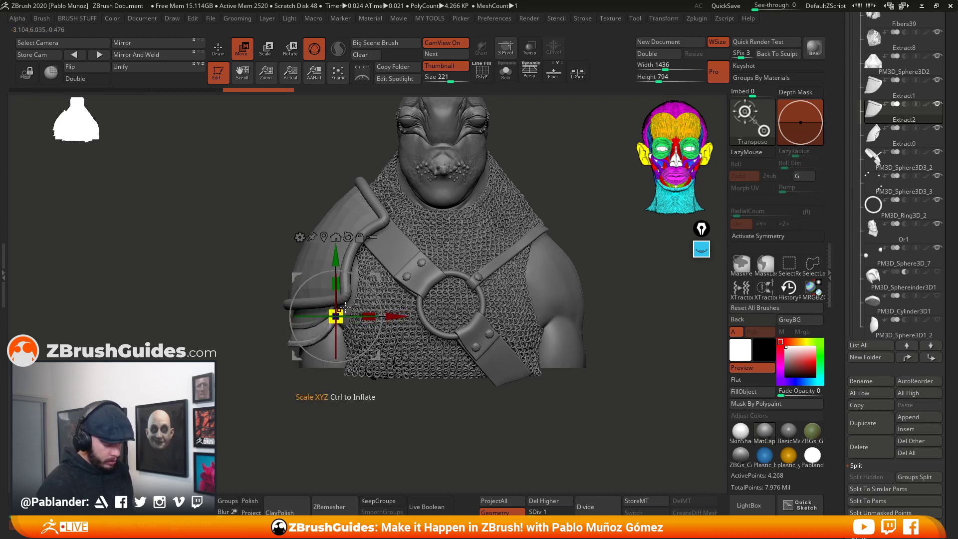
- Refine the copied plate's fit, moving its gizmo pivot out beside the arm and lowering and tilting the plate along the arm
drag(343, 309, 341, 310)
mouse_move(378, 273)
mouse_down()
mouse_move(378, 298)
mouse_move(380, 281)
mouse_up()
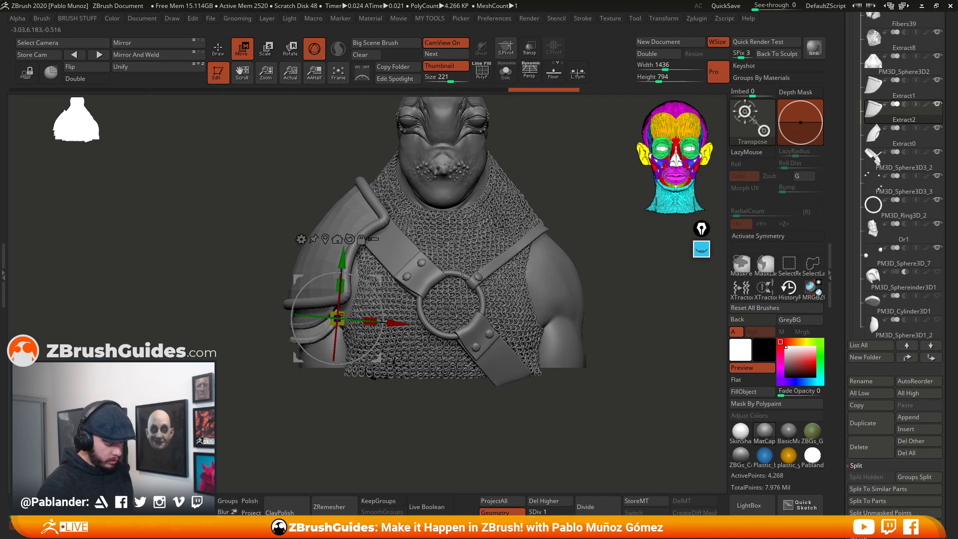
alt+drag(403, 424, 405, 414)
alt+drag(382, 350, 247, 360)
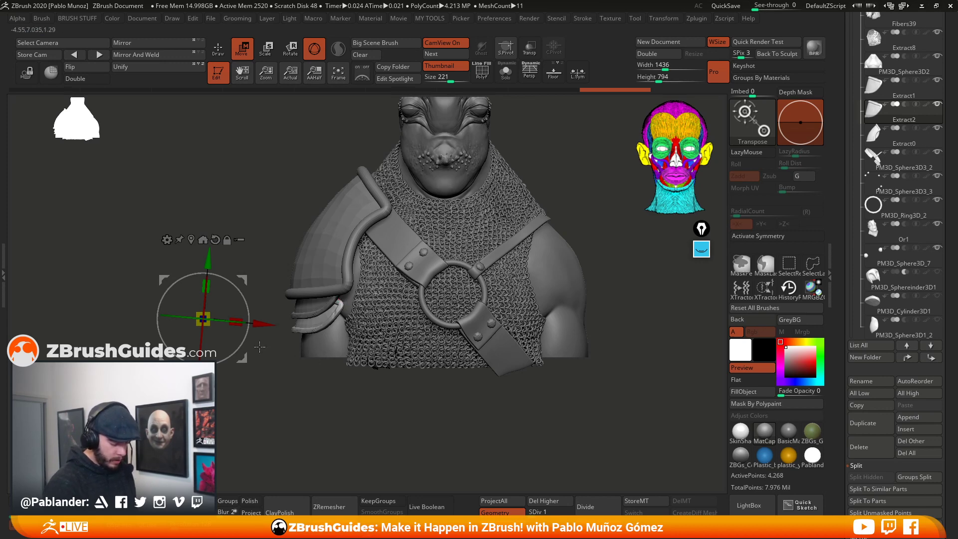
drag(241, 348, 252, 375)
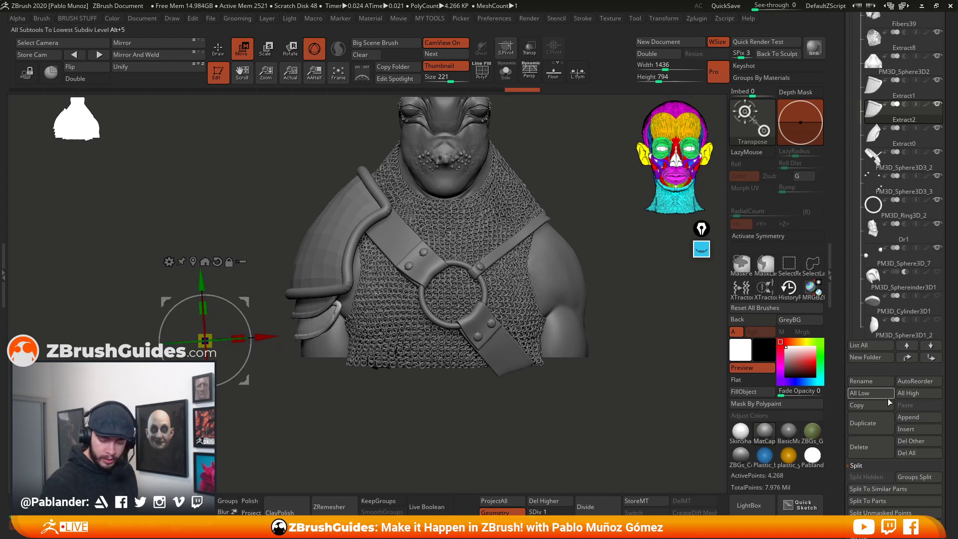
- Duplicate the second arm plate, lower the copy as a third layer, centre its gizmo and adjust its fit around the arm
click(871, 423)
drag(205, 341, 205, 356)
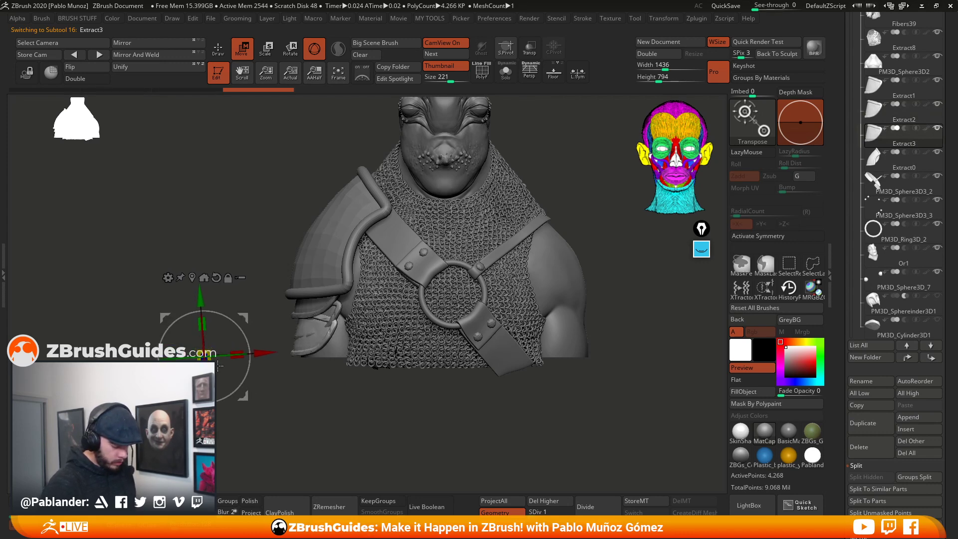
click(193, 277)
drag(321, 334, 317, 335)
drag(359, 292, 355, 293)
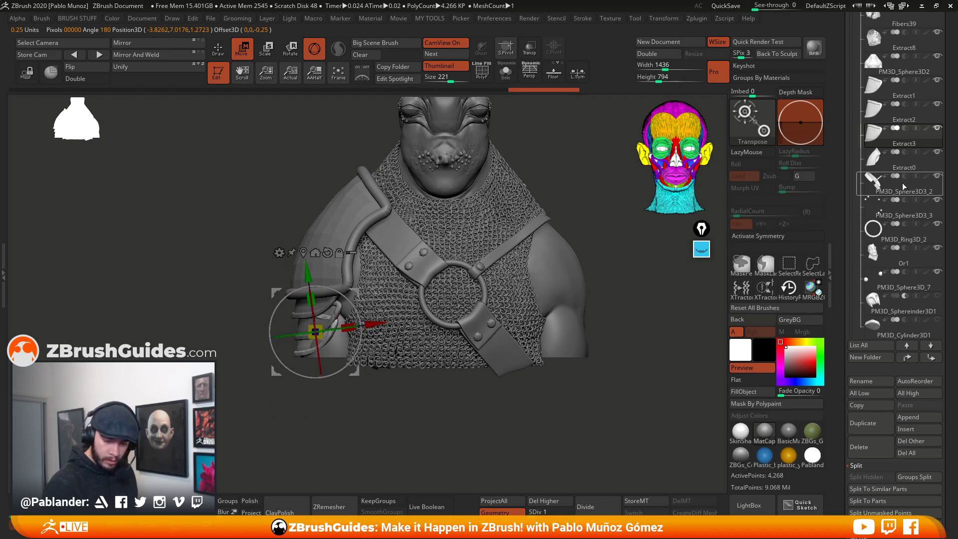
- Centre the gizmo on the middle arm plate and adjust its placement between the plates above and below it
click(904, 121)
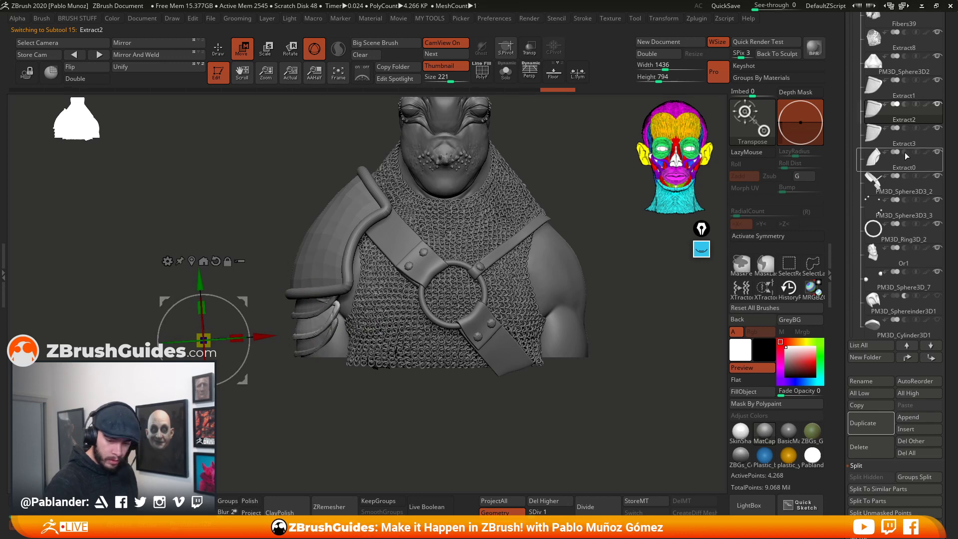
click(902, 95)
mouse_move(378, 328)
mouse_down()
mouse_move(379, 306)
mouse_move(378, 329)
mouse_up()
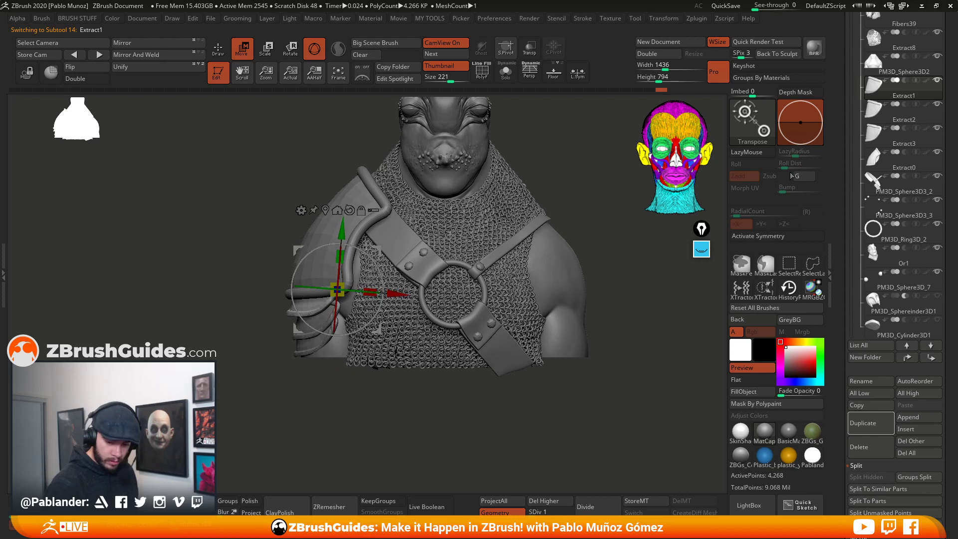
click(895, 118)
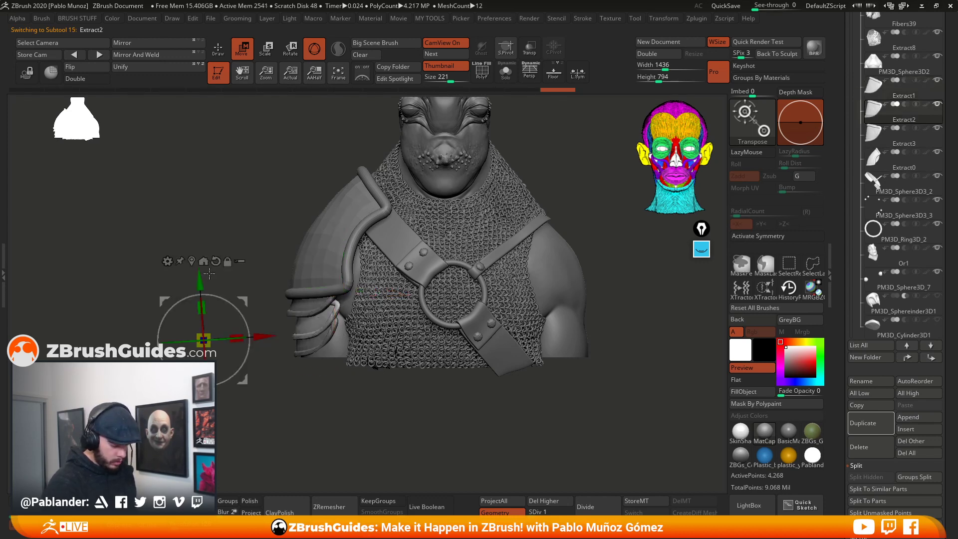
click(192, 261)
drag(362, 324, 345, 355)
key(q)
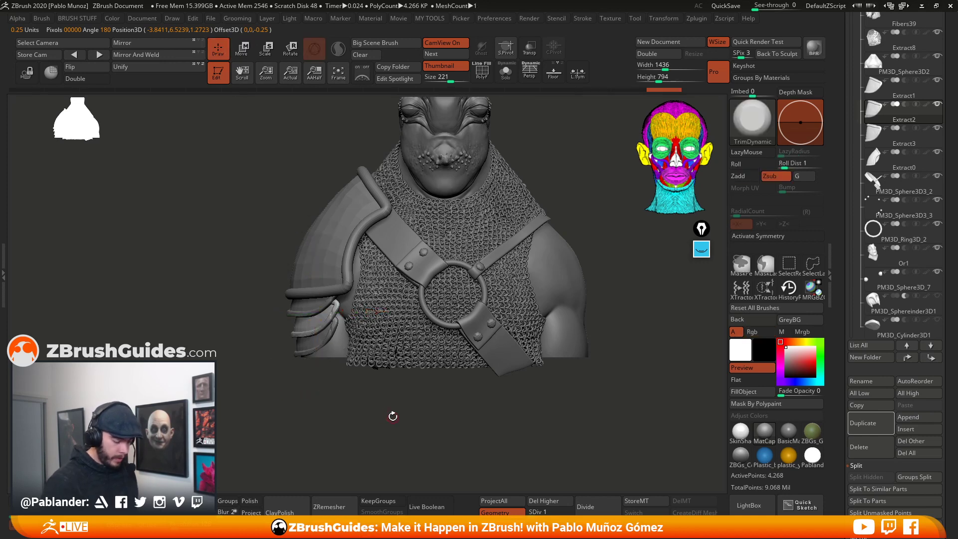
- Select the uppermost small arm plate, choose the Move brush, and reshape the plate's edge around the arm
mouse_move(355, 424)
mouse_down()
mouse_move(393, 431)
mouse_move(343, 348)
mouse_up()
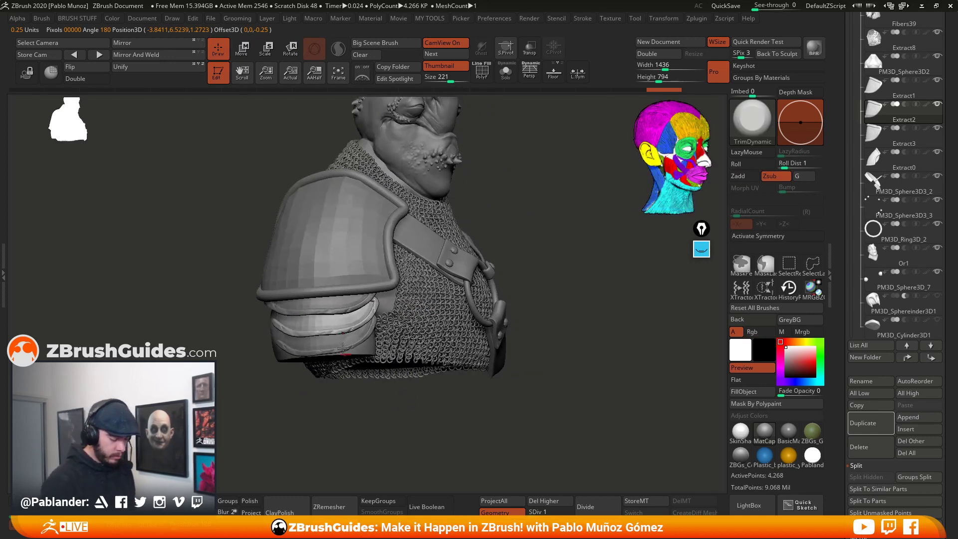
drag(524, 337, 579, 326)
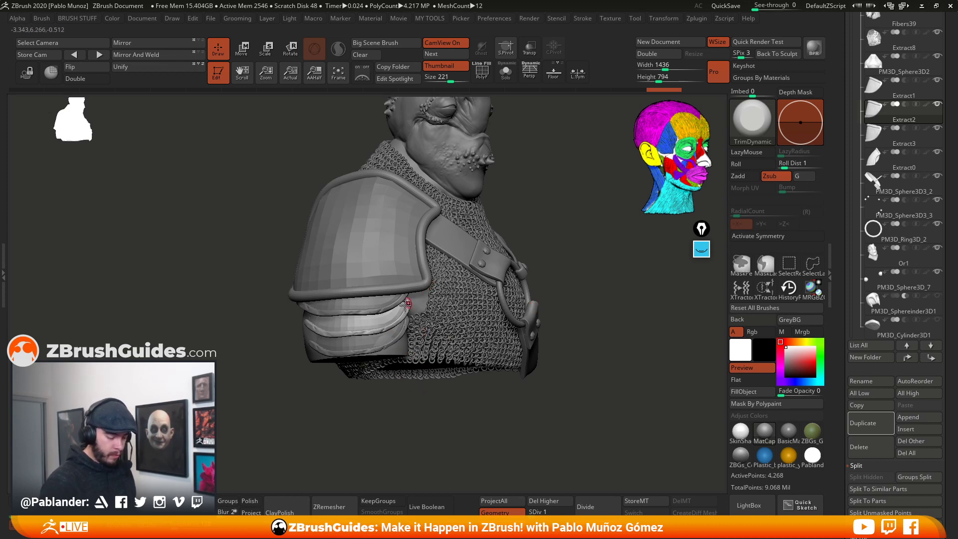
alt+click(390, 306)
key(b)
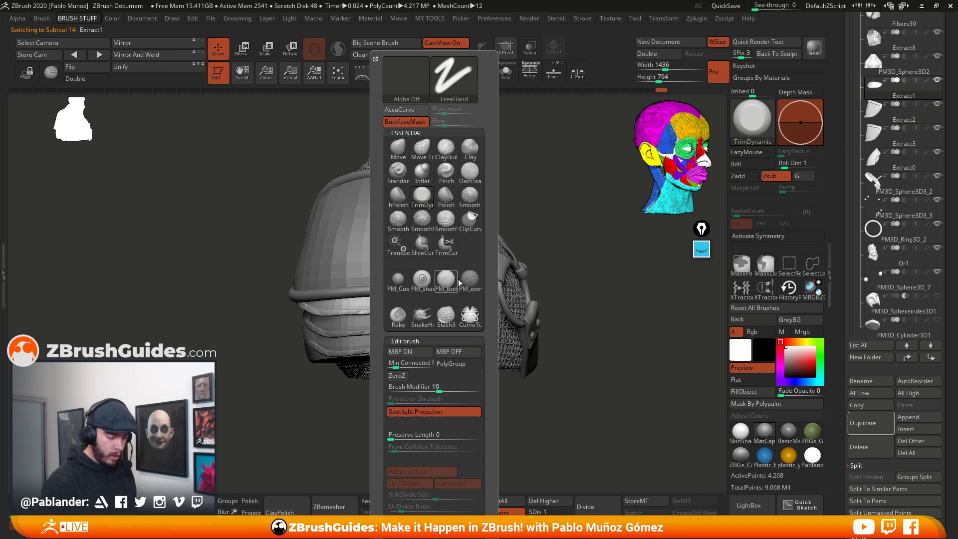
click(423, 159)
key(b)
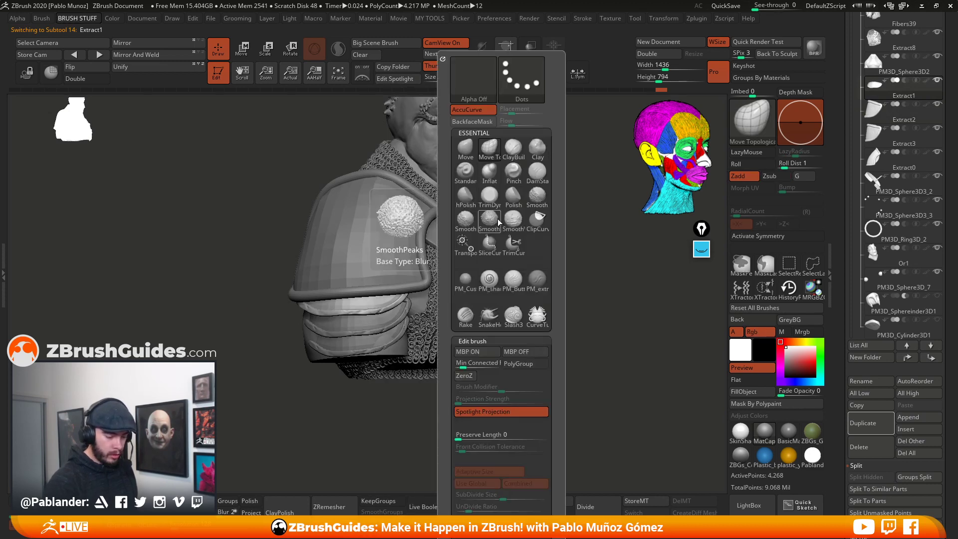
click(471, 154)
right_click(478, 263)
drag(479, 263, 504, 264)
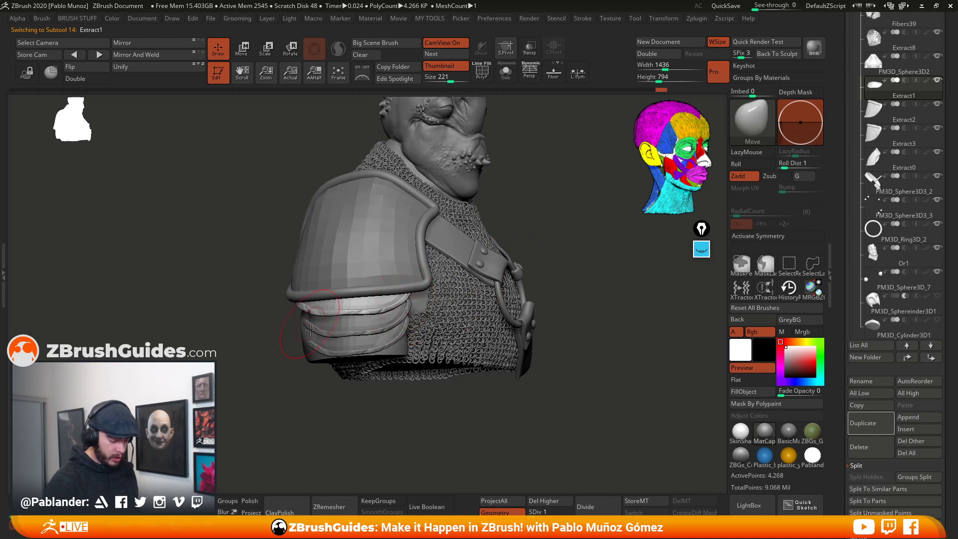
drag(313, 374, 306, 349)
- Select the middle arm plate and reshape its ends around the arm with the Move brush
alt+click(357, 306)
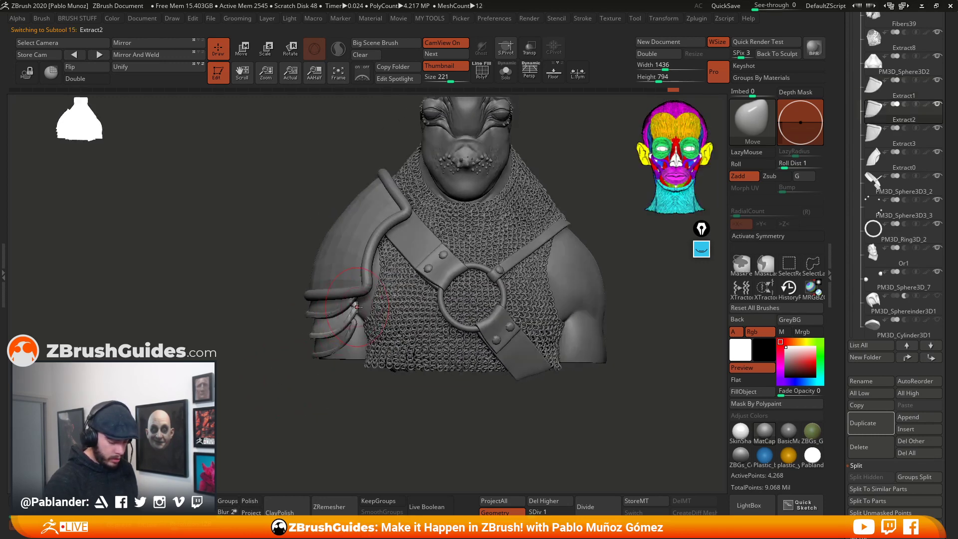
right_drag(352, 309, 274, 324)
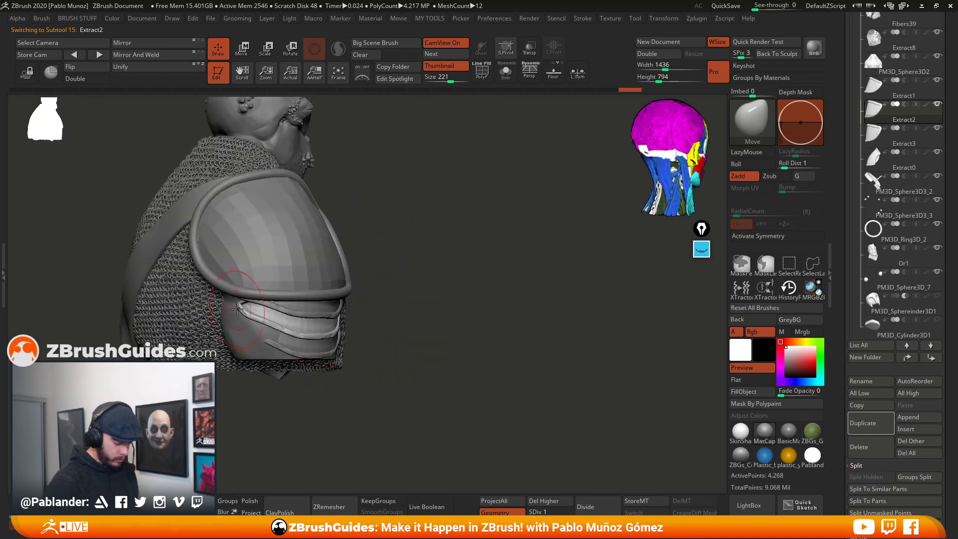
right_drag(244, 292, 338, 353)
drag(271, 335, 328, 335)
- Select the lowest arm plate and pull its rear corner and edge into line with the overlapping plates using the Move brush
alt+click(310, 334)
right_drag(310, 334, 344, 325)
mouse_move(344, 325)
mouse_down()
mouse_move(341, 307)
mouse_move(324, 348)
mouse_move(289, 355)
mouse_up()
right_drag(290, 355, 268, 341)
drag(252, 327, 239, 303)
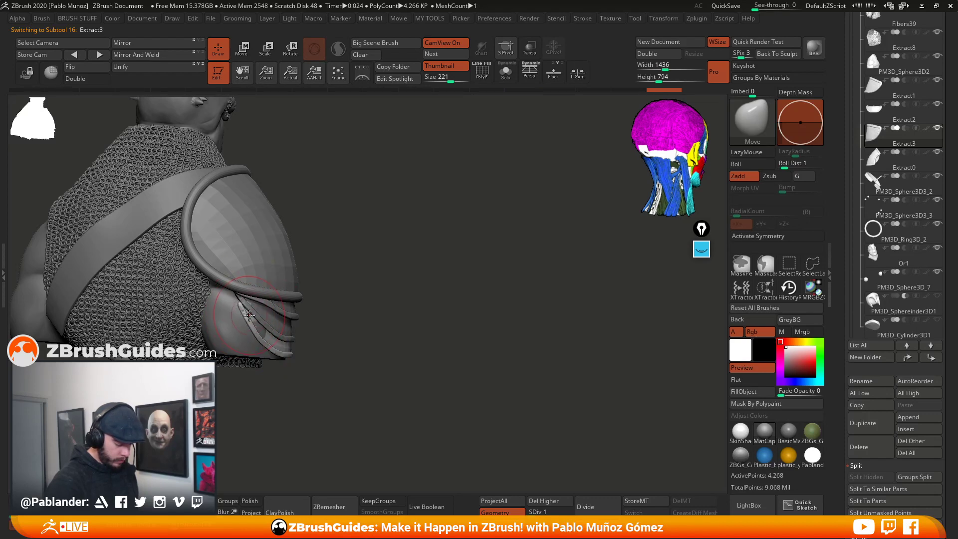
alt+click(252, 306)
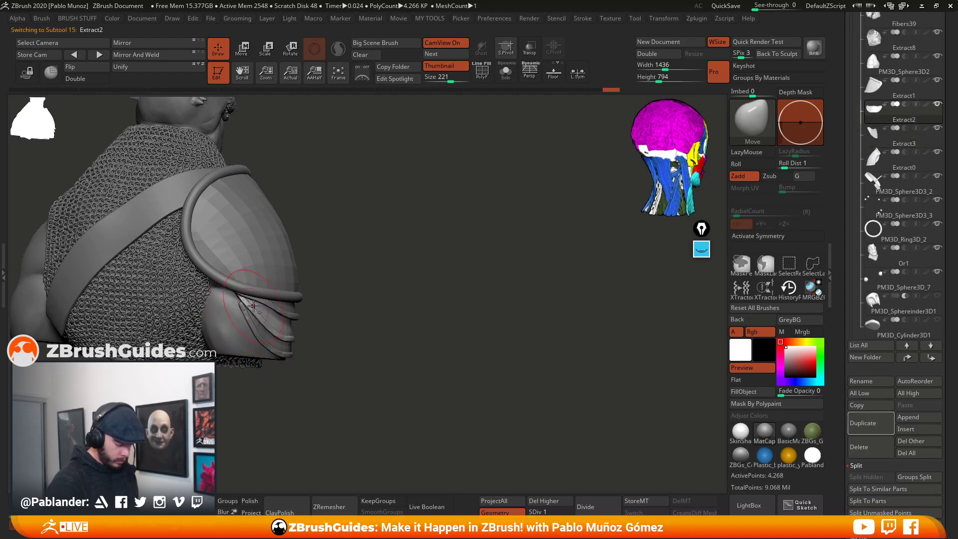
alt+click(254, 298)
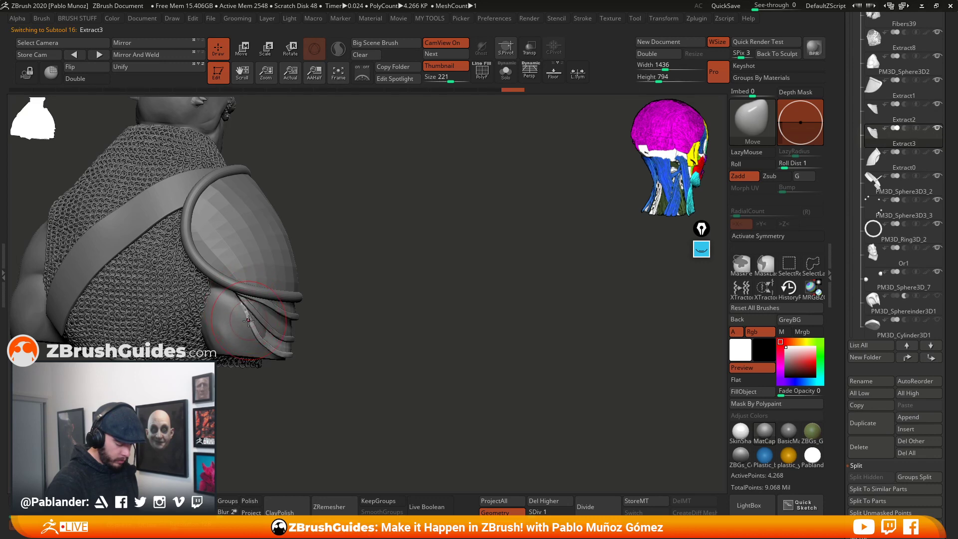
mouse_move(251, 319)
mouse_down()
mouse_move(265, 343)
mouse_move(335, 366)
mouse_move(352, 386)
mouse_move(352, 347)
mouse_move(260, 340)
mouse_up()
- Raise all subtools to their highest subdivision level and bring the layered arm plates into close view
mouse_move(486, 346)
mouse_down()
mouse_move(490, 312)
mouse_move(466, 312)
mouse_move(494, 325)
mouse_move(528, 280)
mouse_move(563, 274)
mouse_move(573, 327)
mouse_move(502, 343)
mouse_up()
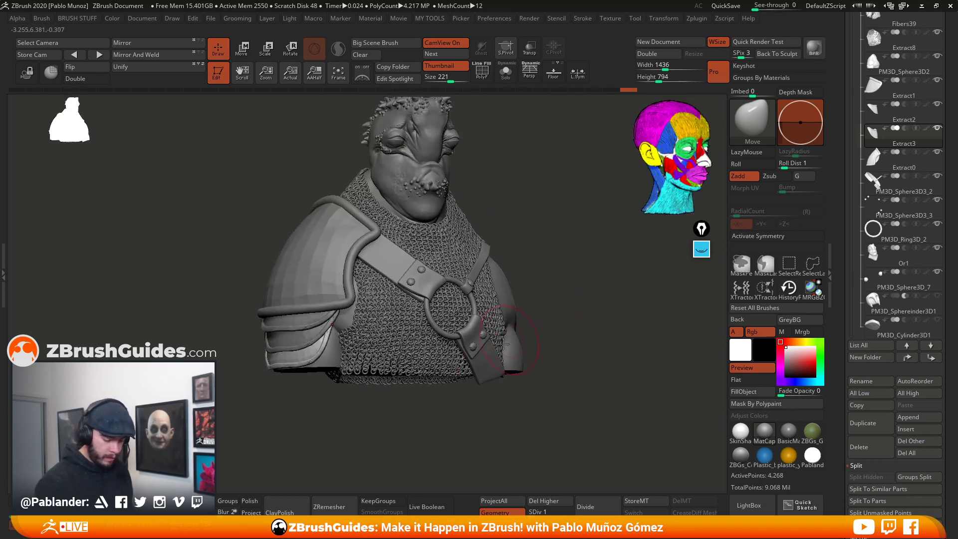
right_click(555, 253)
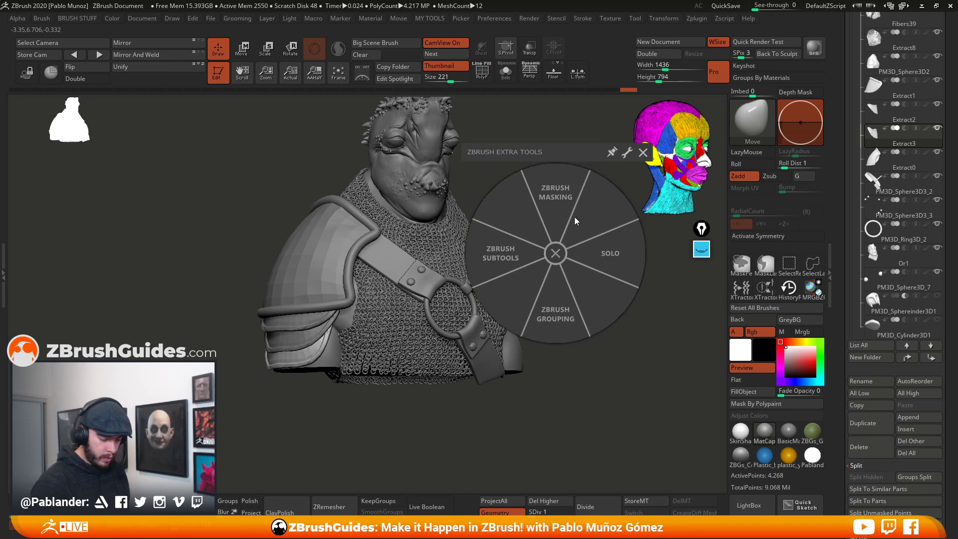
click(514, 252)
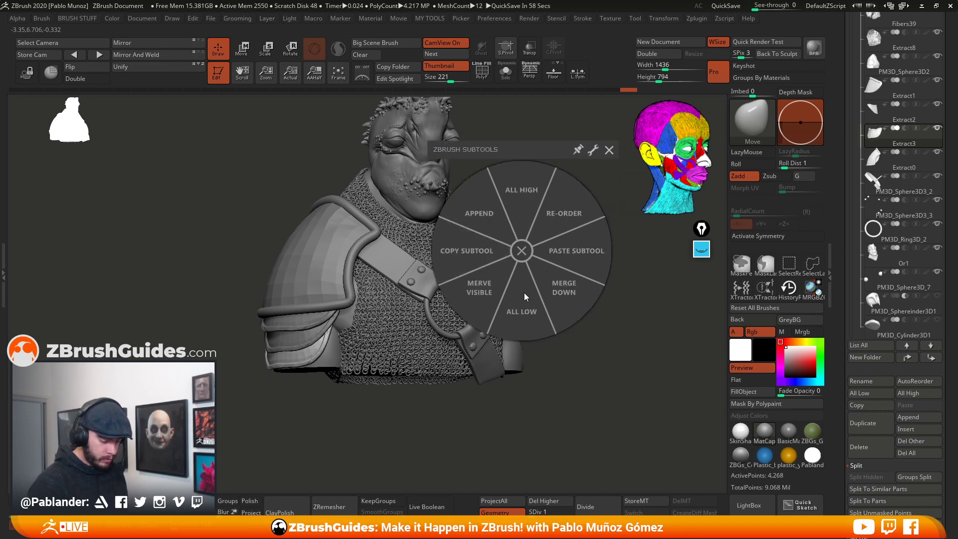
click(524, 213)
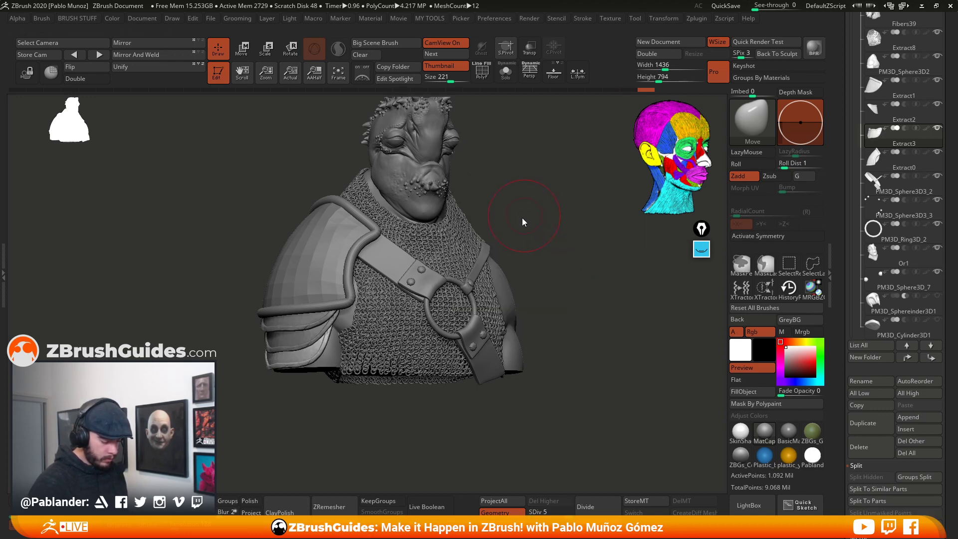
alt+right_drag(422, 340, 476, 311)
right_drag(335, 327, 383, 373)
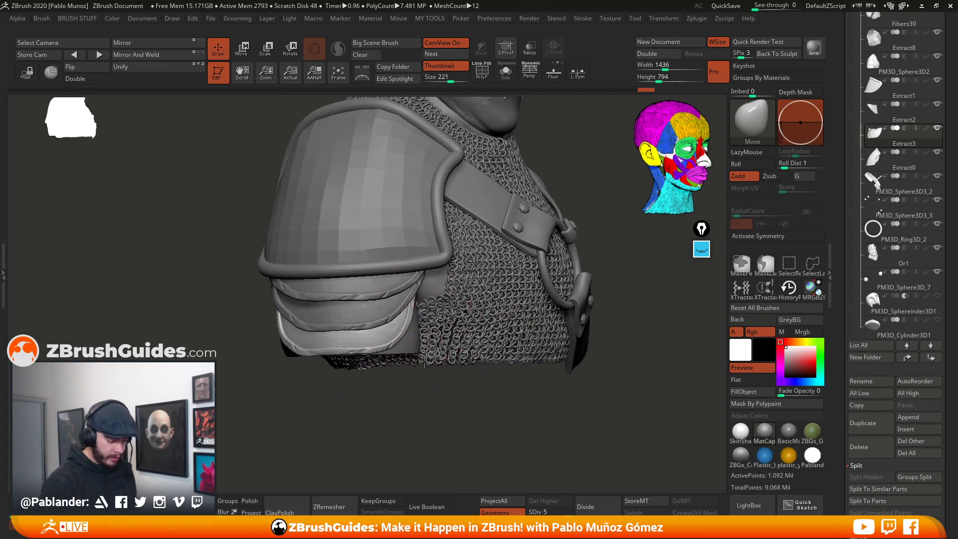
- Isolate the lowest arm plate and build up uneven spots along its front, lower and upper rim with the Clay brush
click(506, 77)
mouse_move(507, 309)
mouse_down()
mouse_move(516, 325)
mouse_move(510, 313)
mouse_up()
key(space)
mouse_move(514, 322)
right_down()
mouse_move(528, 294)
mouse_move(516, 350)
mouse_move(398, 363)
right_up()
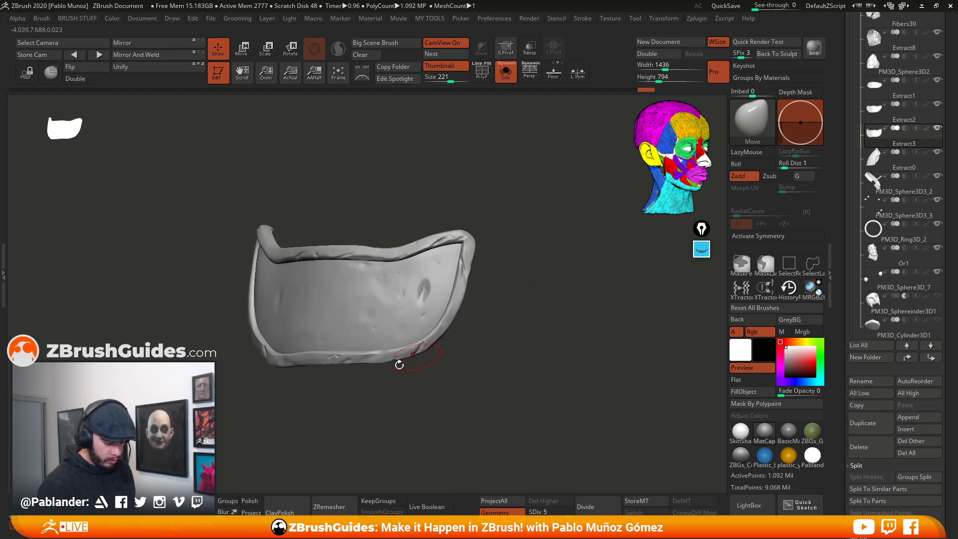
right_drag(495, 327, 427, 250)
key(b)
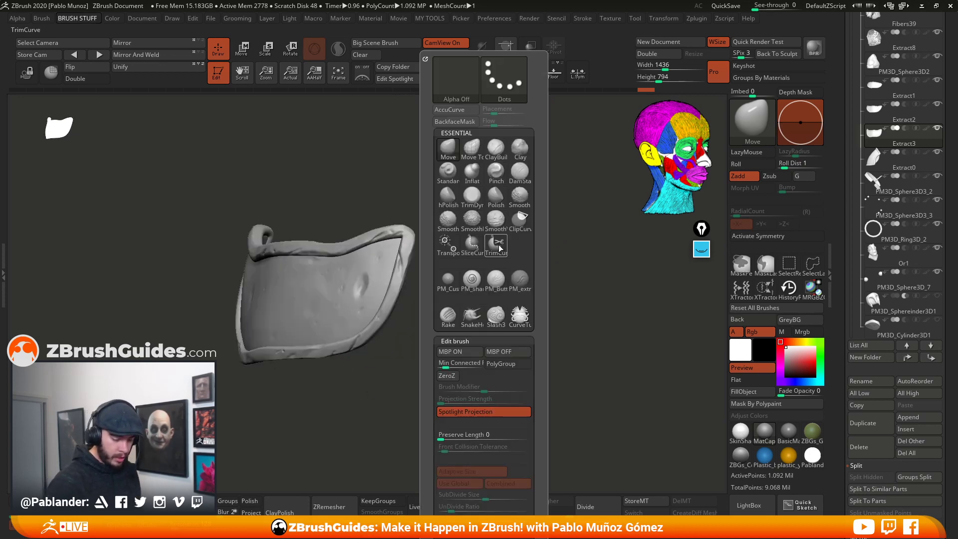
click(520, 150)
right_drag(480, 265, 490, 270)
key(space)
drag(490, 271, 473, 271)
alt+right_drag(465, 300, 504, 285)
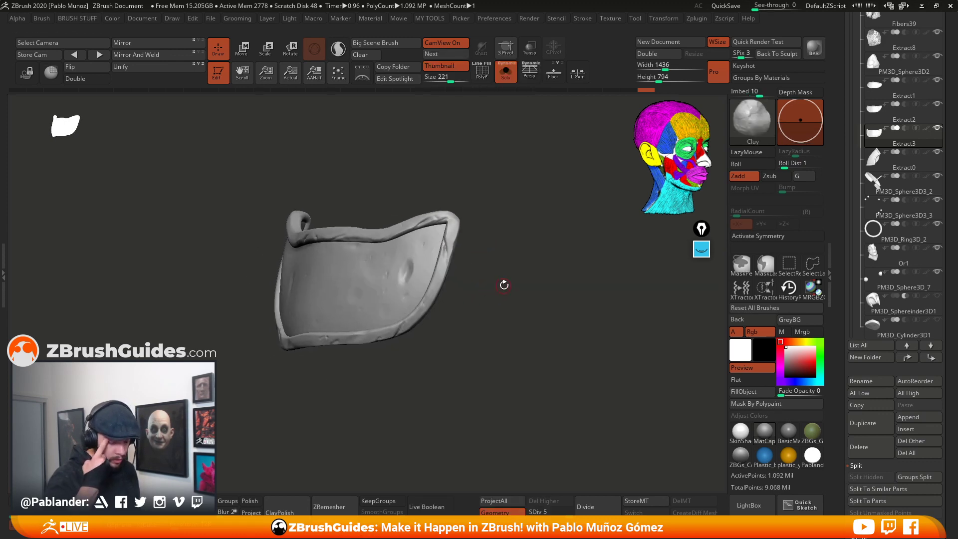
drag(445, 256, 444, 238)
right_drag(452, 306, 424, 334)
mouse_move(404, 326)
mouse_down()
mouse_move(387, 337)
mouse_move(391, 330)
mouse_up()
right_drag(456, 289, 492, 280)
drag(425, 218, 398, 232)
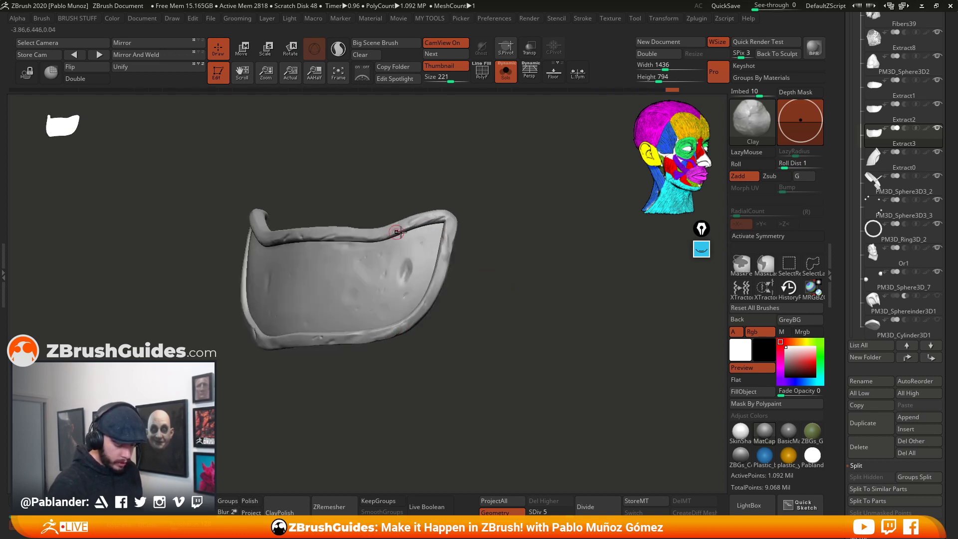
- Fill in the large pit near the plate's front end and rework the adjoining surface and upper rim with the Clay brush
mouse_move(403, 271)
mouse_down()
mouse_move(408, 262)
mouse_move(406, 287)
mouse_up()
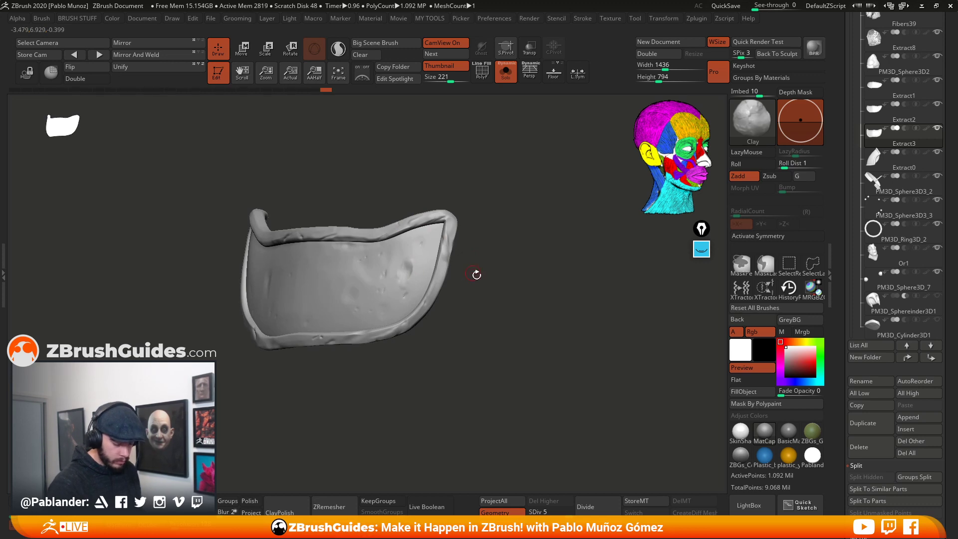
alt+drag(477, 275, 510, 280)
key(space)
drag(433, 285, 437, 274)
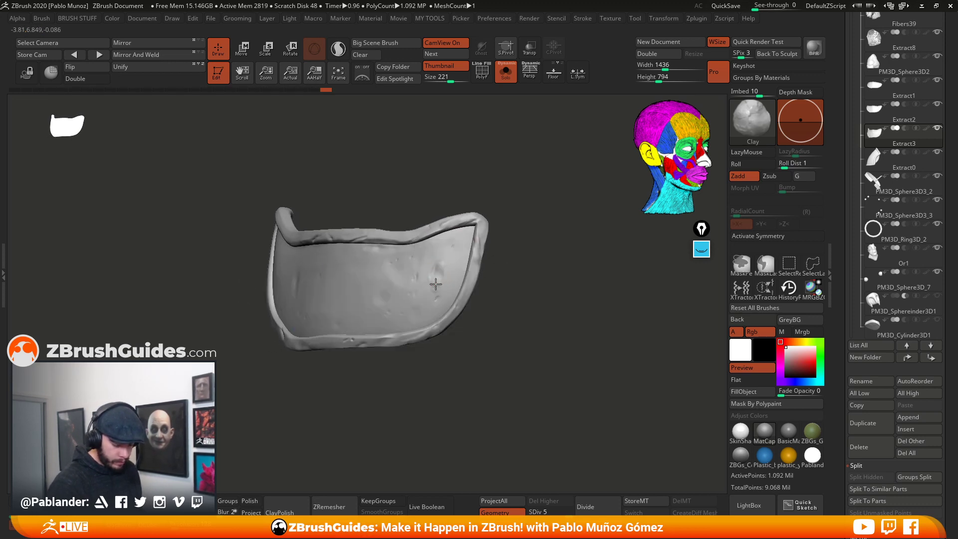
drag(355, 241, 360, 238)
- Add irregular Clay strokes to the lower rear corner and upper rim of the isolated arm plate from the side
mouse_move(491, 333)
alt+mouse_down()
mouse_move(511, 319)
mouse_move(428, 325)
mouse_move(387, 314)
alt+mouse_up()
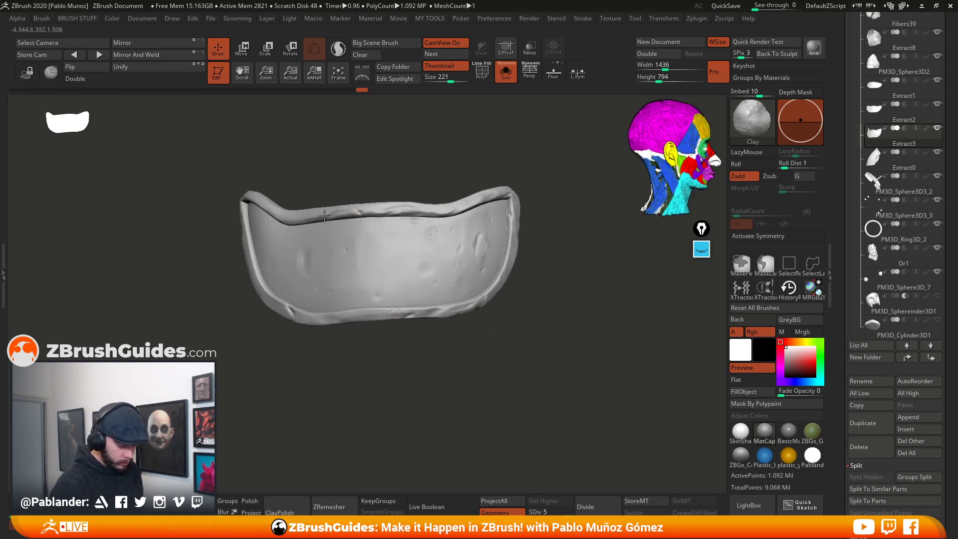
drag(293, 313, 299, 315)
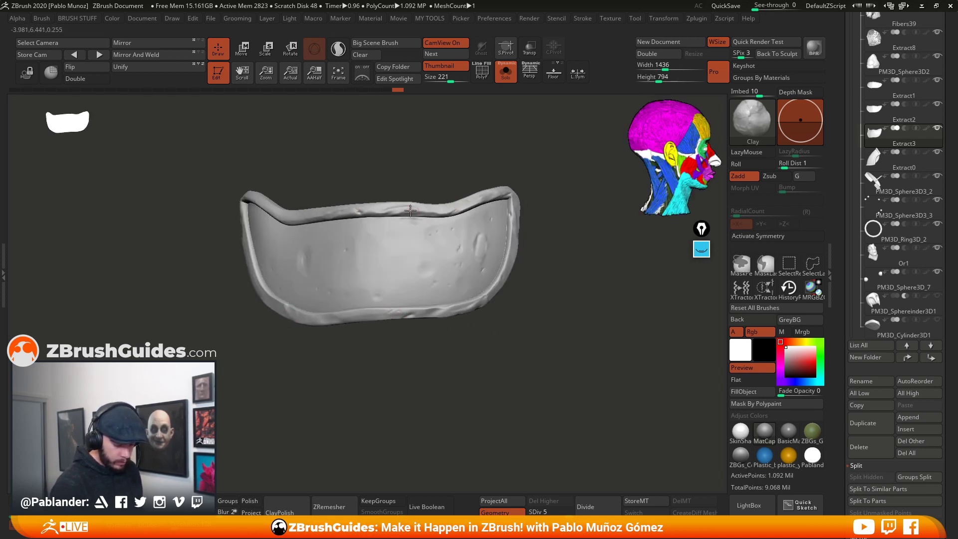
drag(410, 211, 421, 211)
drag(479, 209, 490, 208)
drag(579, 253, 528, 258)
drag(486, 289, 449, 309)
- Choose the TrimDynamic brush and flatten patches along the plate's front, upper and lower rim for hammered wear
key(space)
click(509, 196)
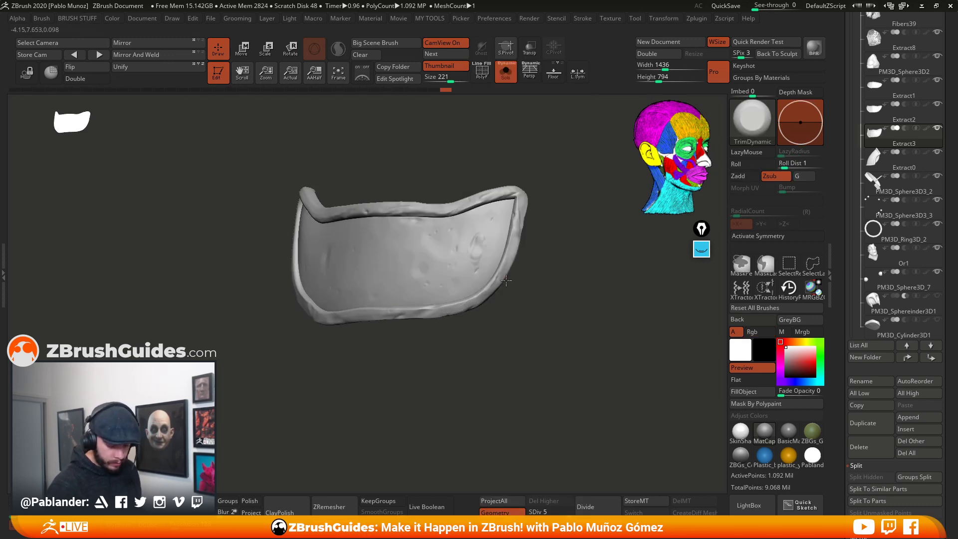
right_click(547, 239)
drag(517, 234, 518, 197)
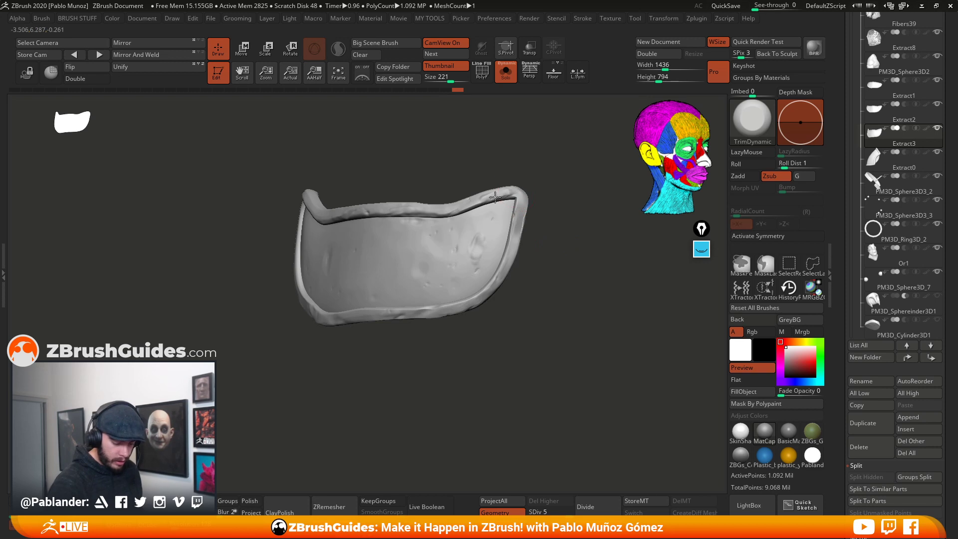
drag(454, 208, 423, 210)
drag(429, 210, 361, 213)
drag(318, 317, 343, 320)
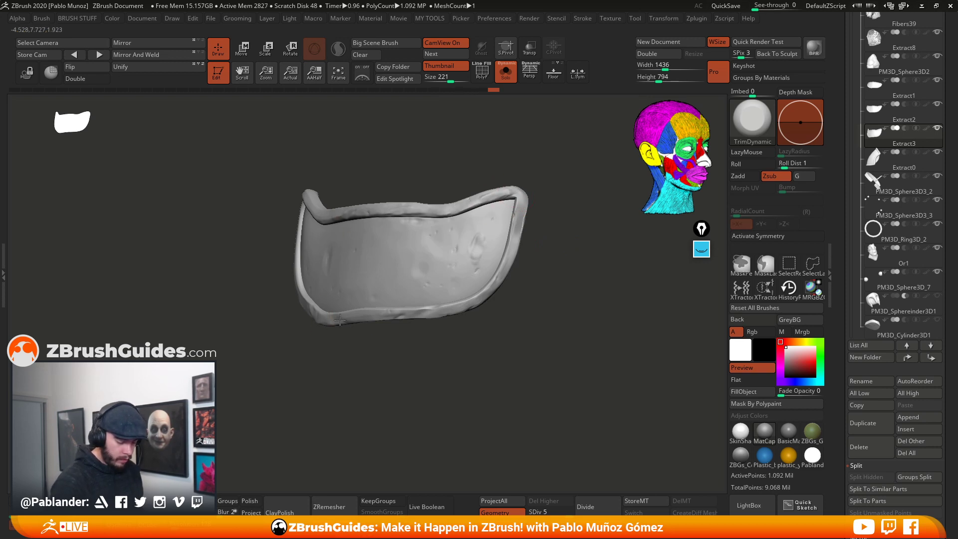
drag(424, 332, 414, 335)
- Trim and smooth the rim along the plate's front edge with the TrimDynamic and Smooth brushes
mouse_move(449, 300)
mouse_down()
mouse_move(473, 253)
mouse_move(461, 254)
mouse_move(465, 269)
mouse_up()
drag(505, 231, 518, 214)
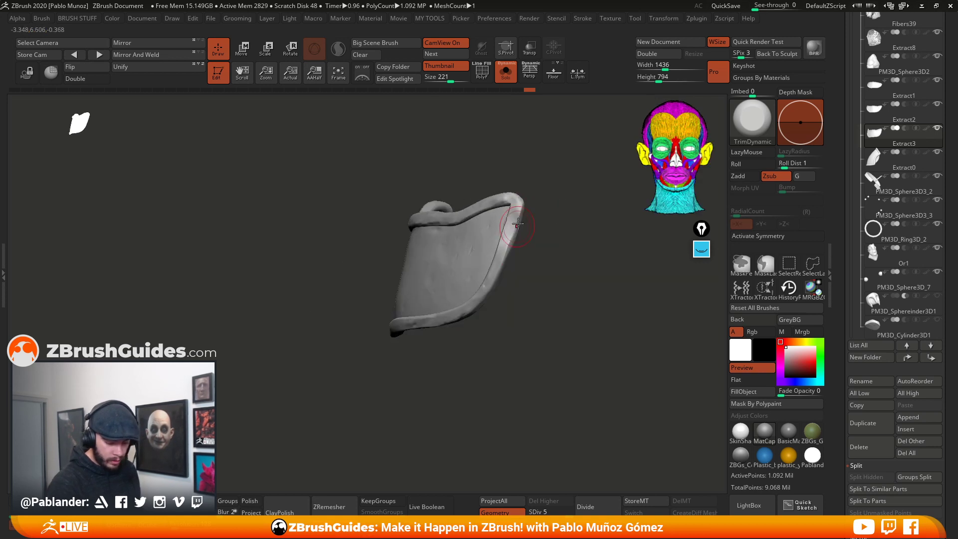
mouse_move(520, 292)
mouse_down()
mouse_move(506, 267)
mouse_move(509, 244)
mouse_up()
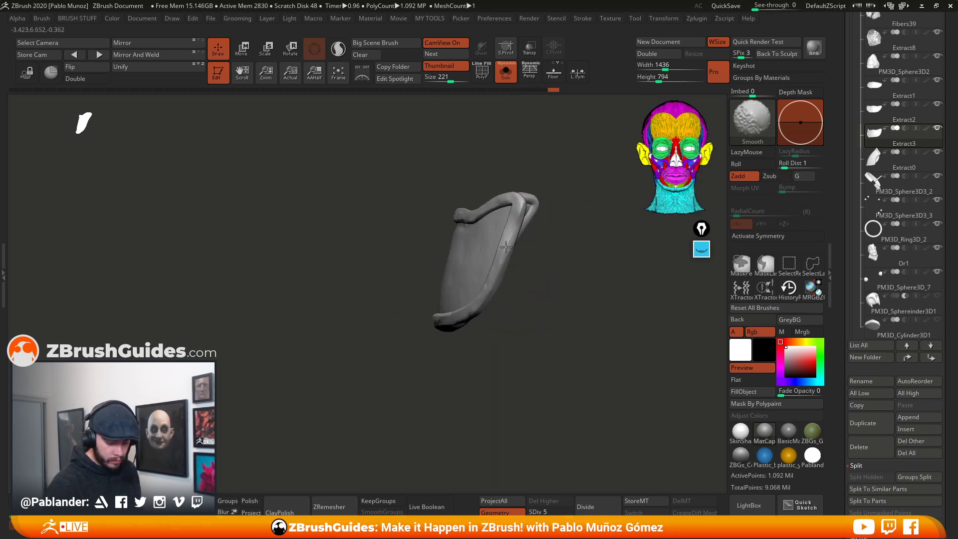
drag(522, 201, 507, 245)
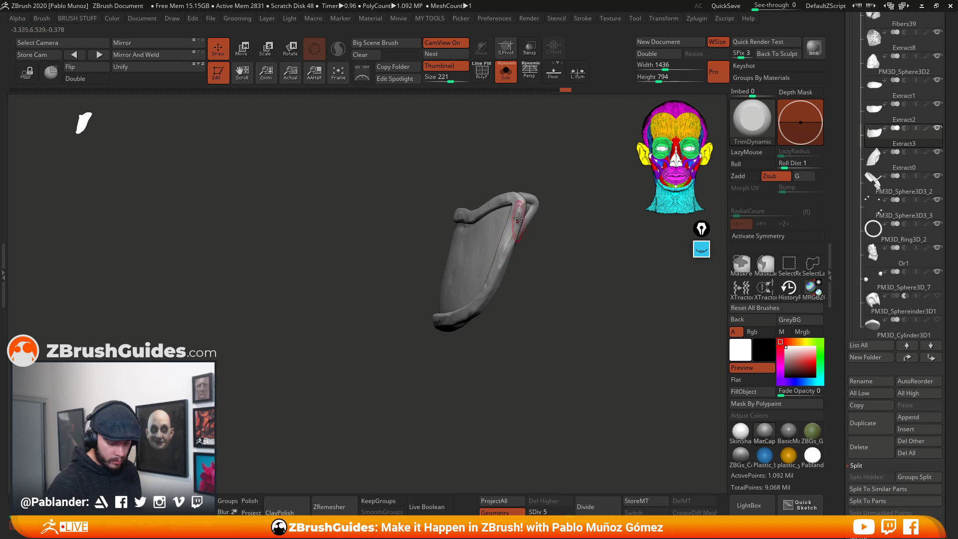
- Bend the plate's front and lower rims irregularly with the Move Topological brush and bring the surrounding armour back into view
key(b)
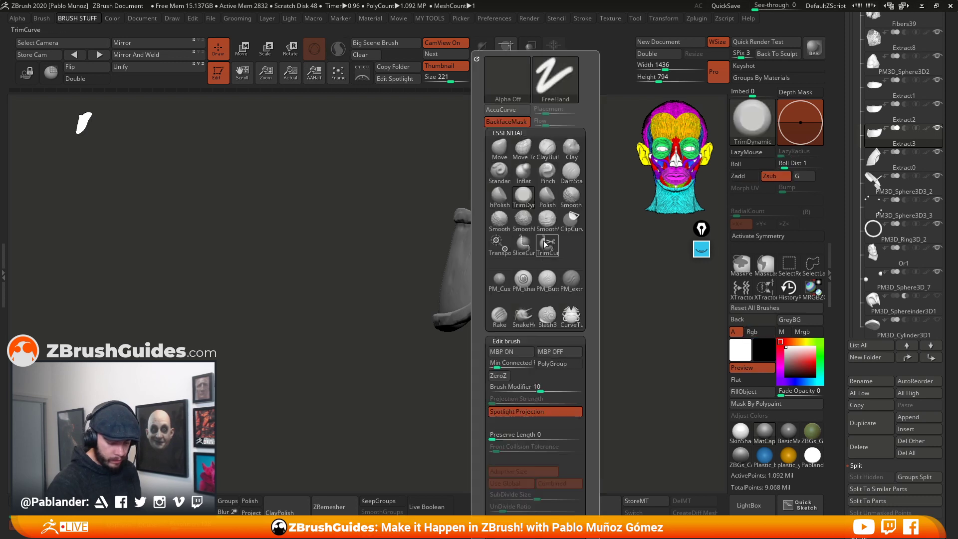
key(m)
key(t)
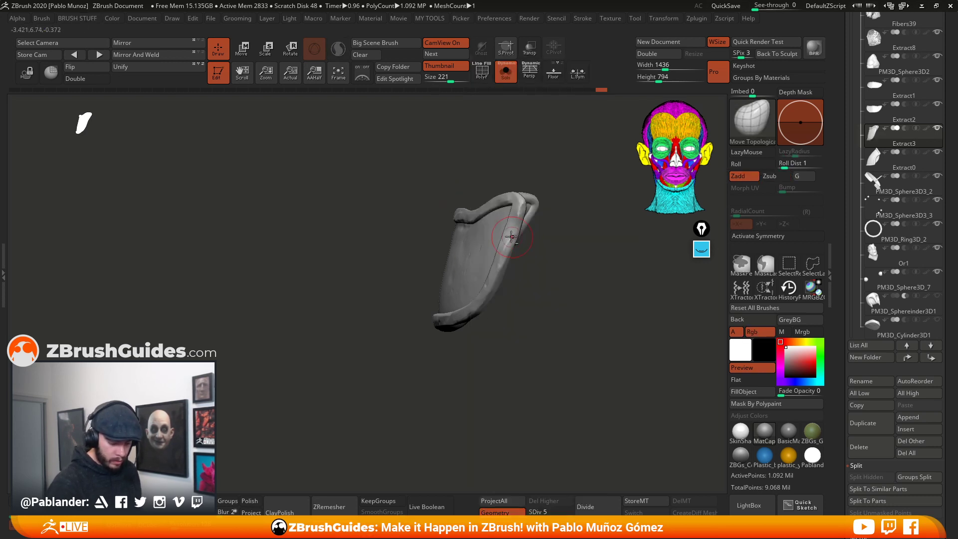
drag(606, 242, 509, 234)
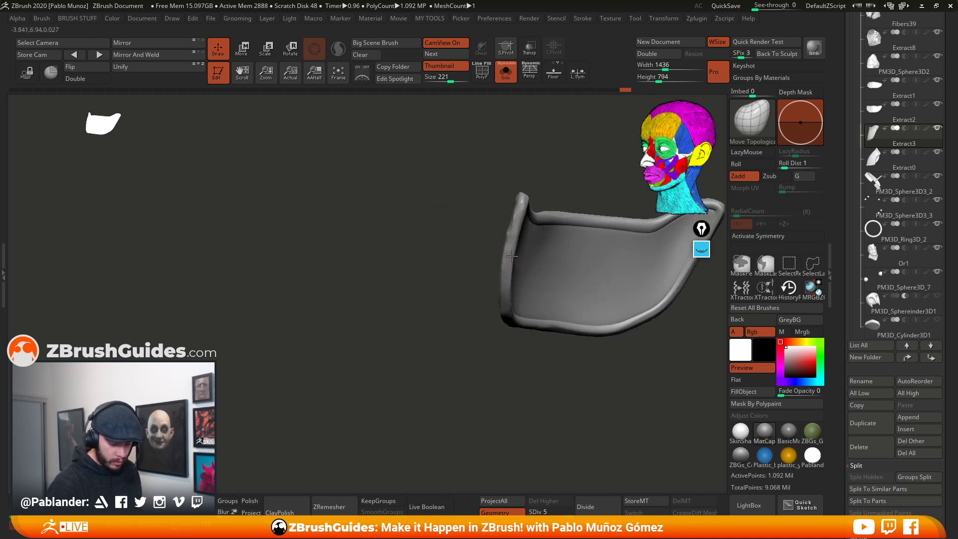
drag(511, 255, 513, 299)
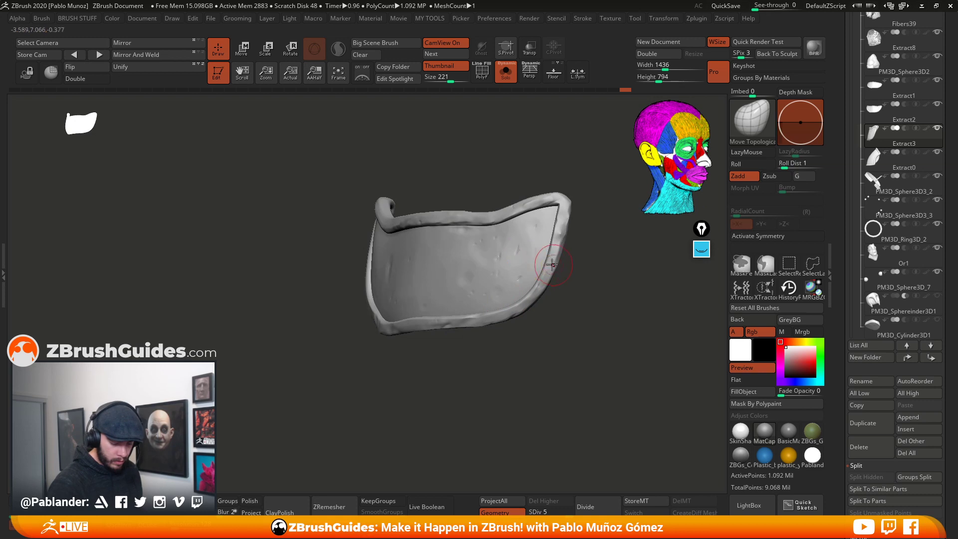
drag(580, 264, 513, 255)
mouse_move(440, 334)
mouse_down()
mouse_move(558, 327)
mouse_move(538, 296)
mouse_up()
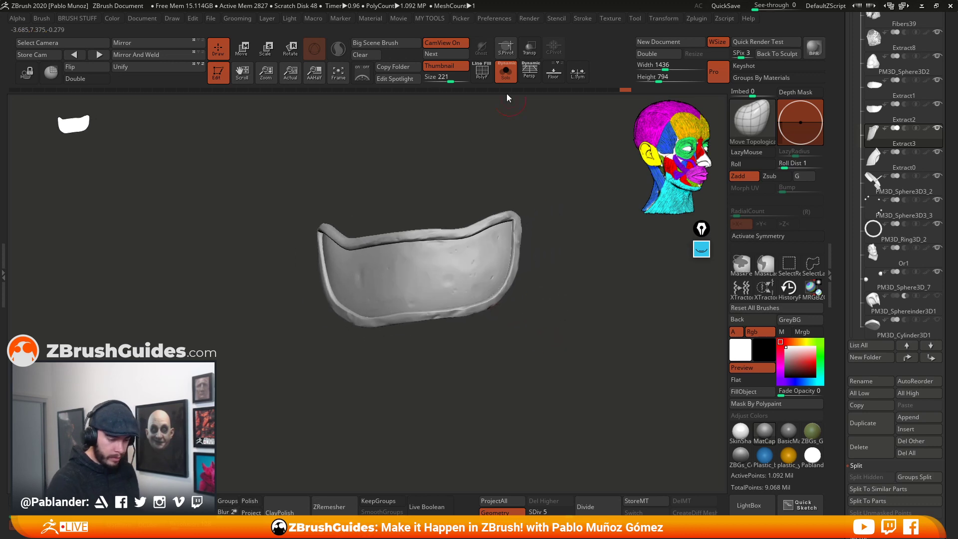
click(507, 74)
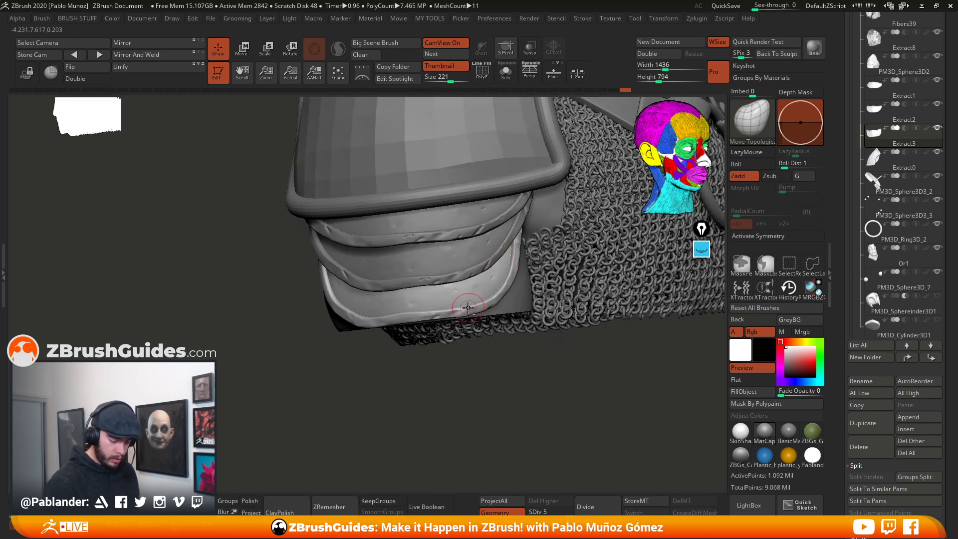
- Isolate the lowest plate, enable BackfaceMask on the ClayBuildup brush, and build up its lower rim with a smaller brush size
click(505, 72)
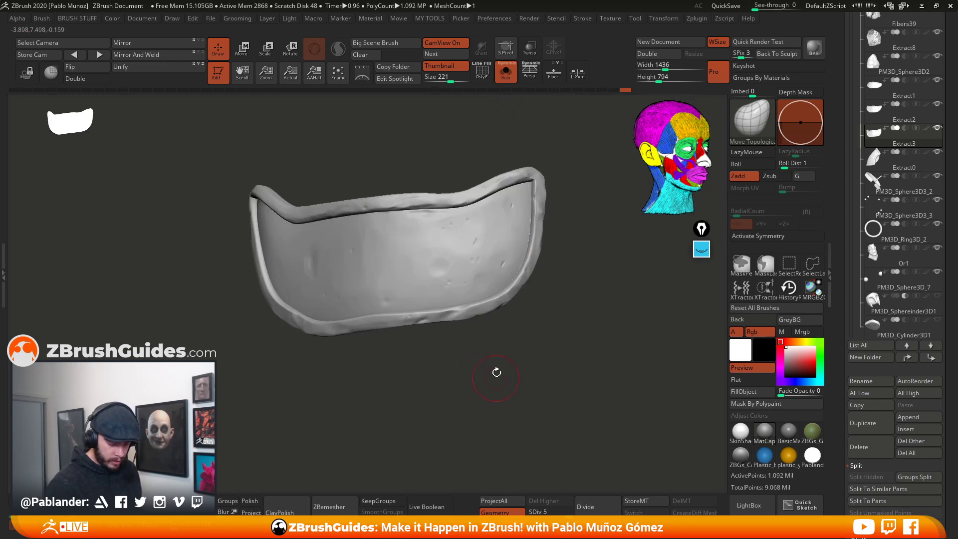
key(b)
click(523, 151)
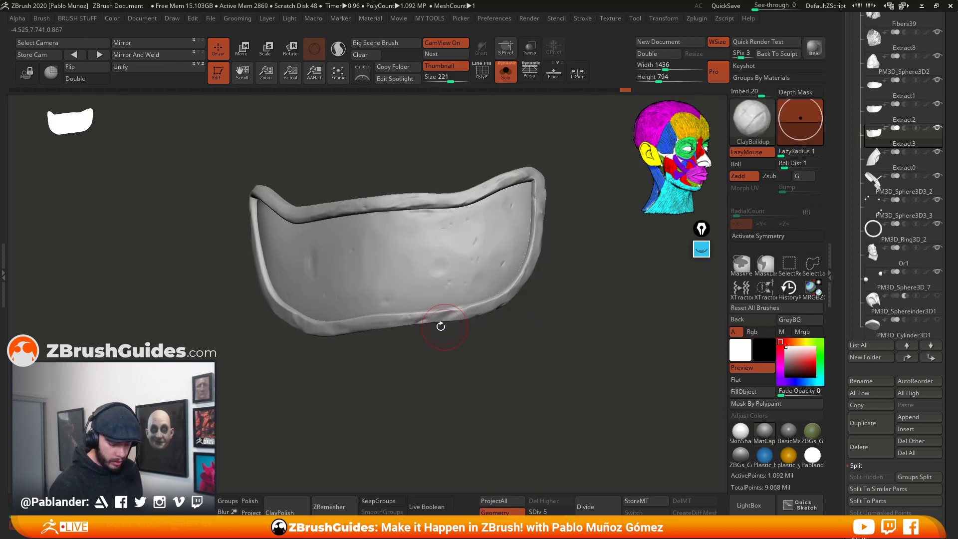
drag(473, 315, 505, 314)
key(b)
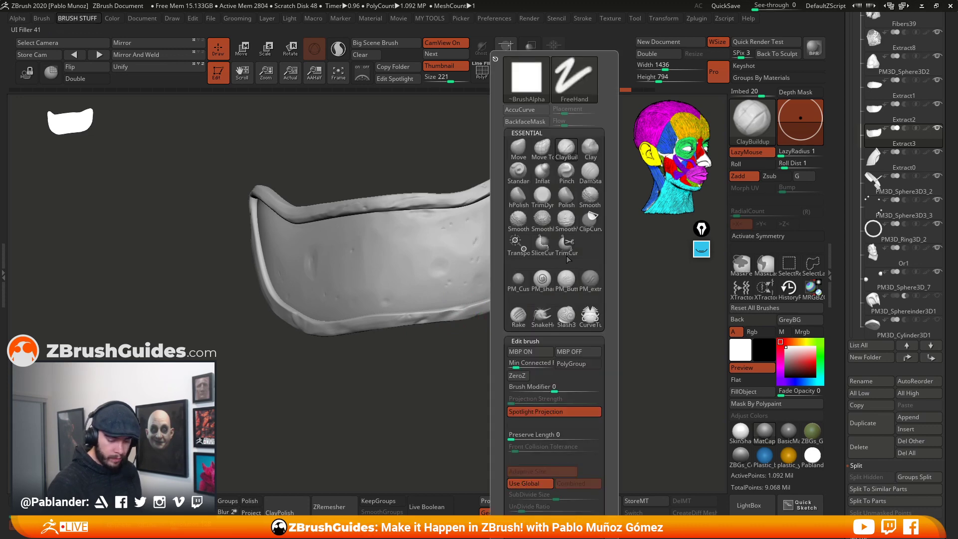
click(538, 123)
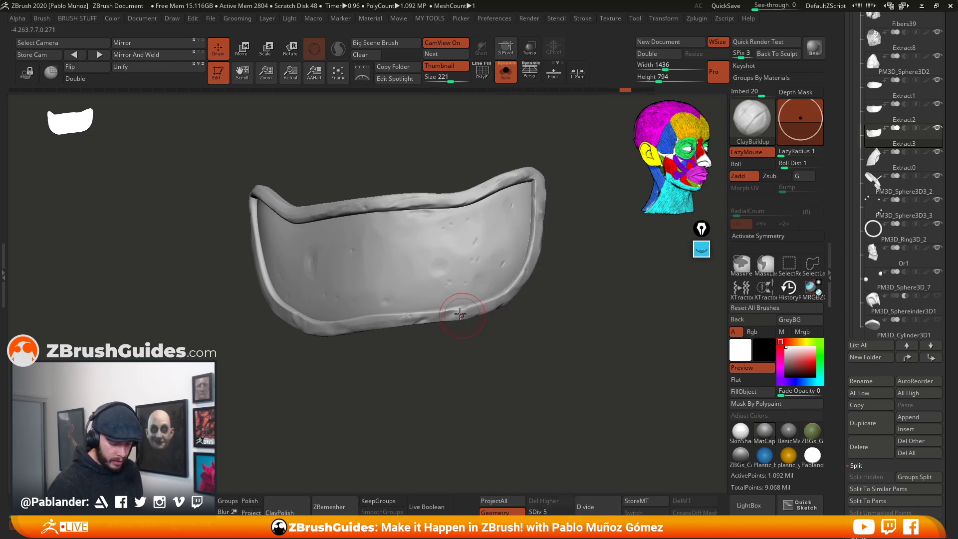
mouse_move(464, 313)
mouse_down()
mouse_move(419, 316)
mouse_move(434, 318)
mouse_up()
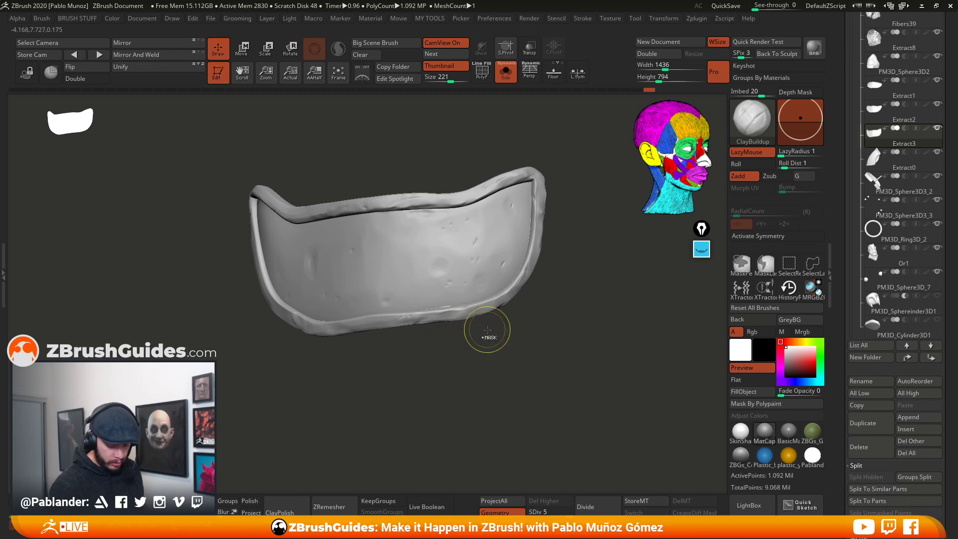
key(space)
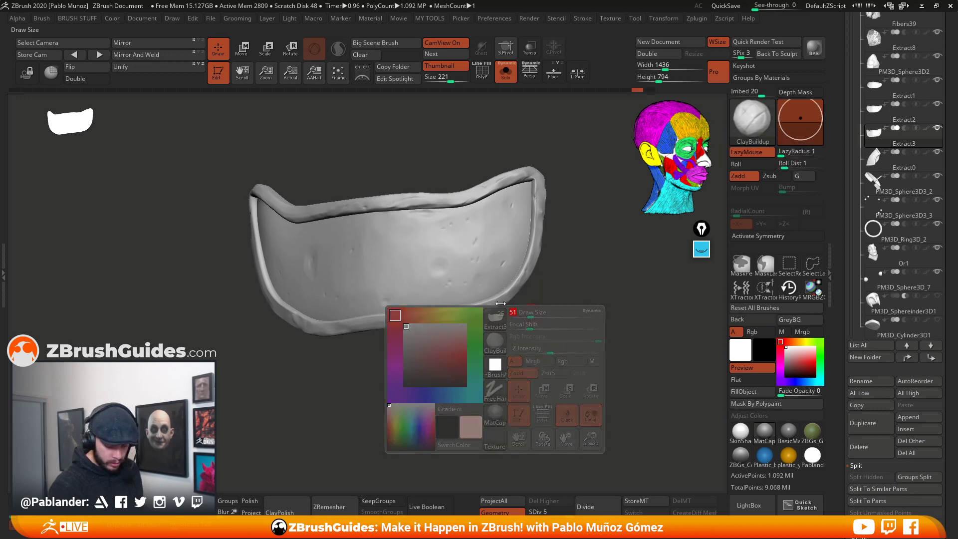
drag(461, 316, 428, 318)
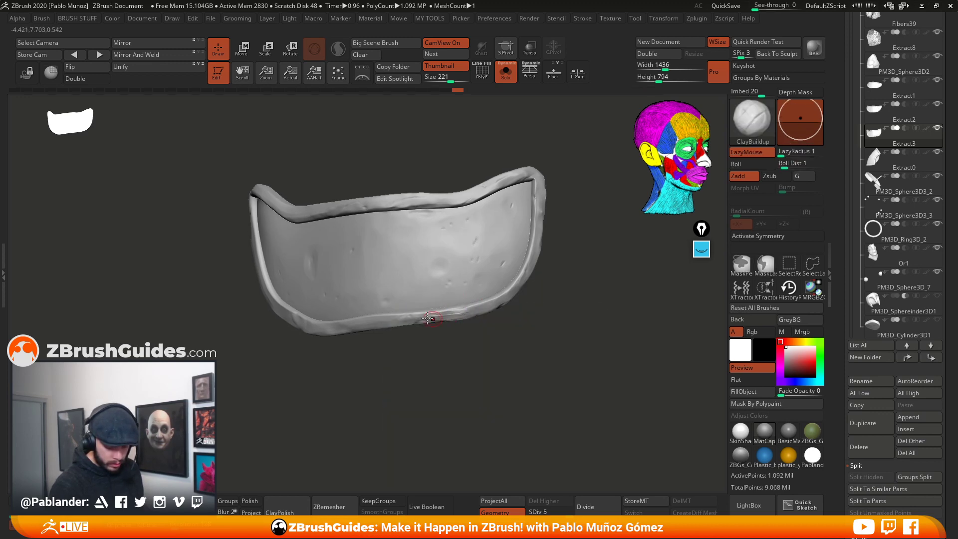
right_drag(453, 341, 460, 301)
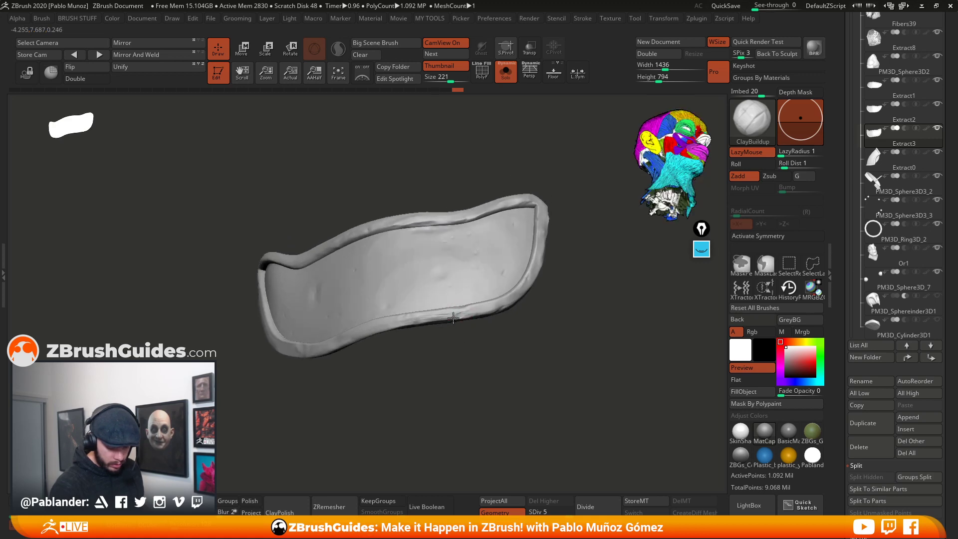
drag(453, 318, 446, 314)
- Flatten the built-up section of the plate's lower rim with the TrimDynamic brush and inspect the plate's outline
key(b)
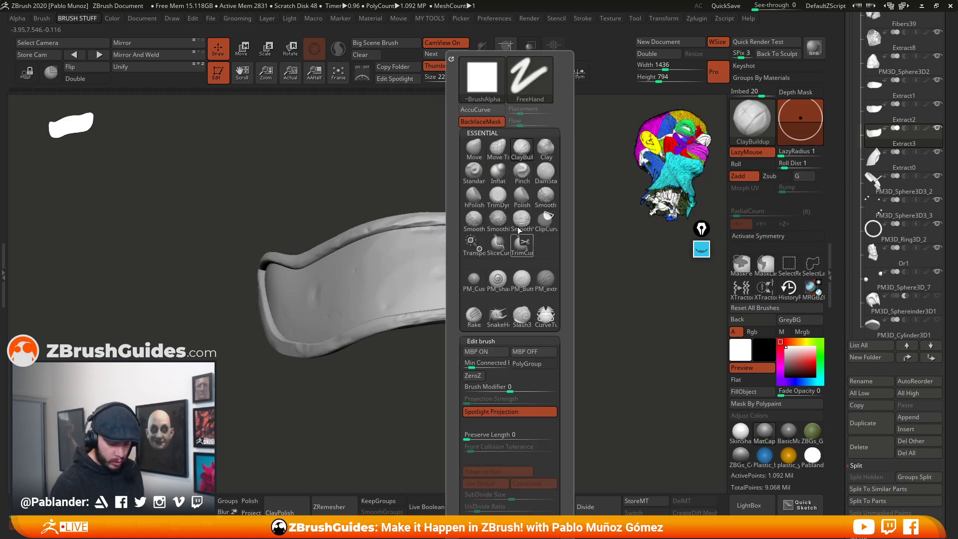
click(497, 194)
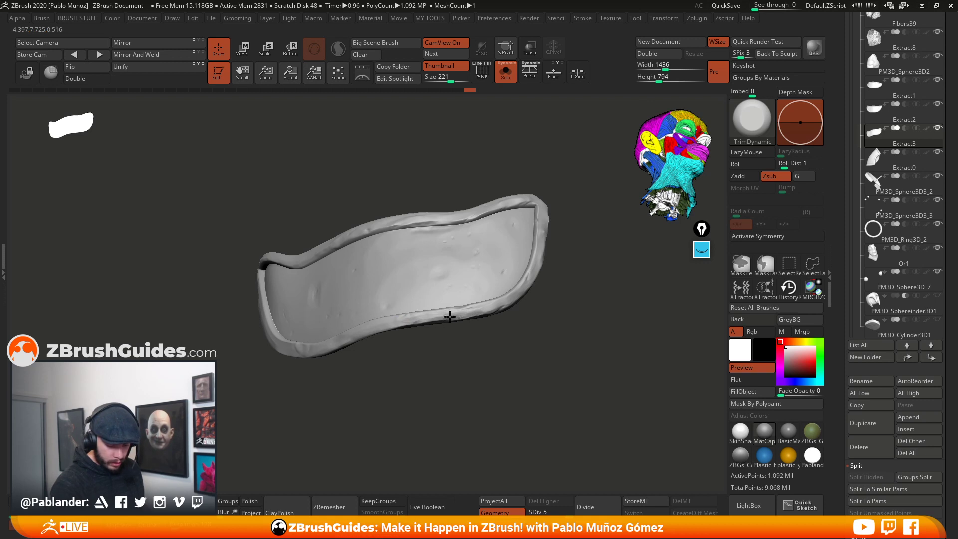
right_drag(374, 329, 464, 313)
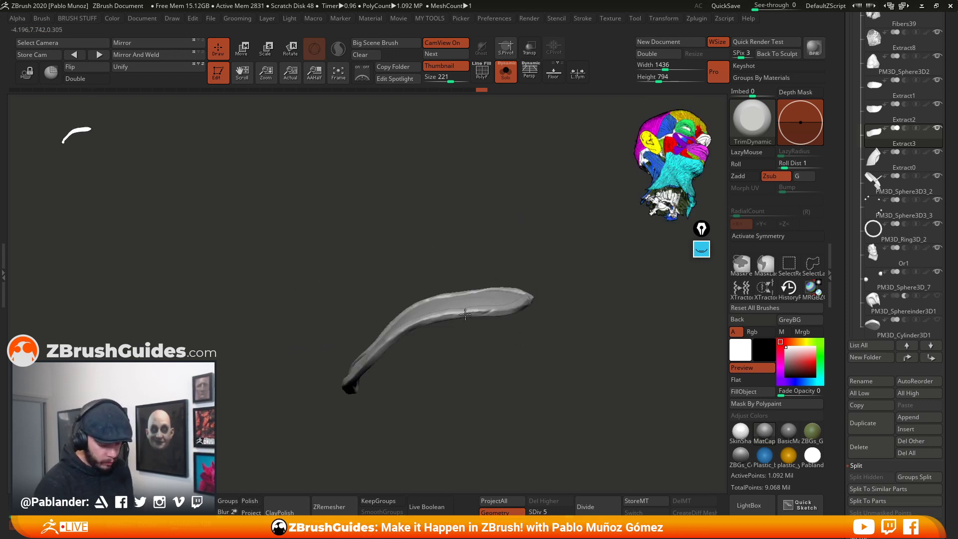
right_drag(554, 305, 544, 344)
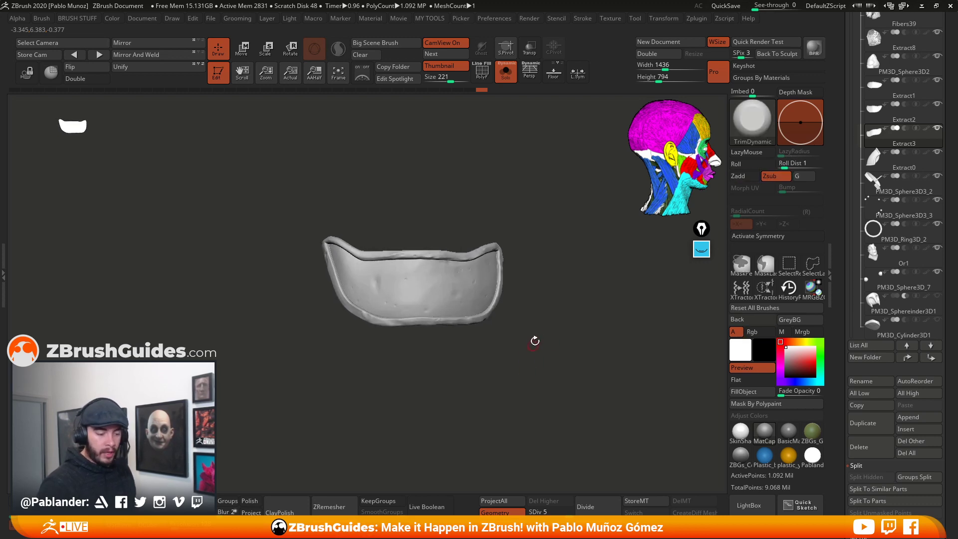
- Isolate the middle arm plate and fill the deep pit near its corner with the ClayBuildup and Smooth brushes
click(506, 73)
alt+click(471, 280)
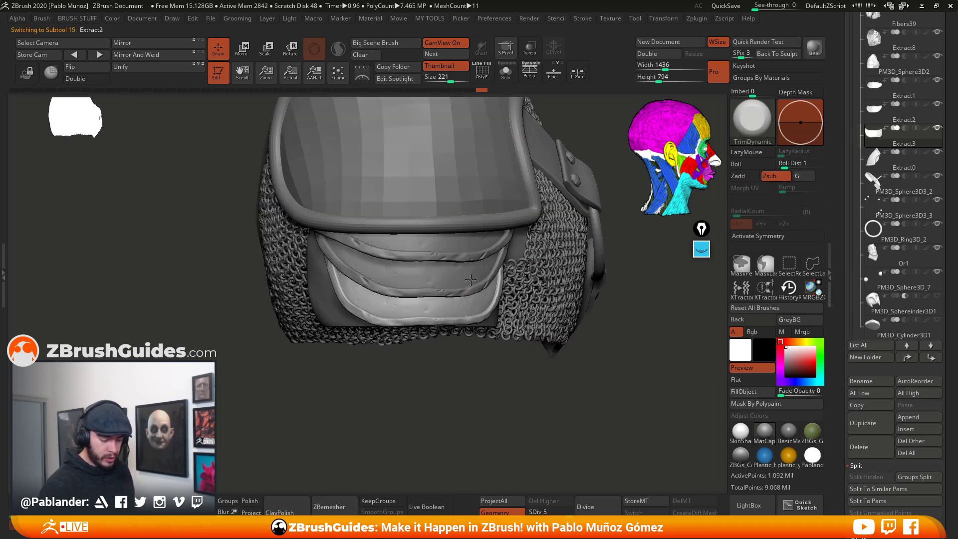
click(506, 73)
mouse_move(544, 319)
right_down()
mouse_move(535, 331)
mouse_move(550, 291)
mouse_move(488, 274)
right_up()
right_click(519, 269)
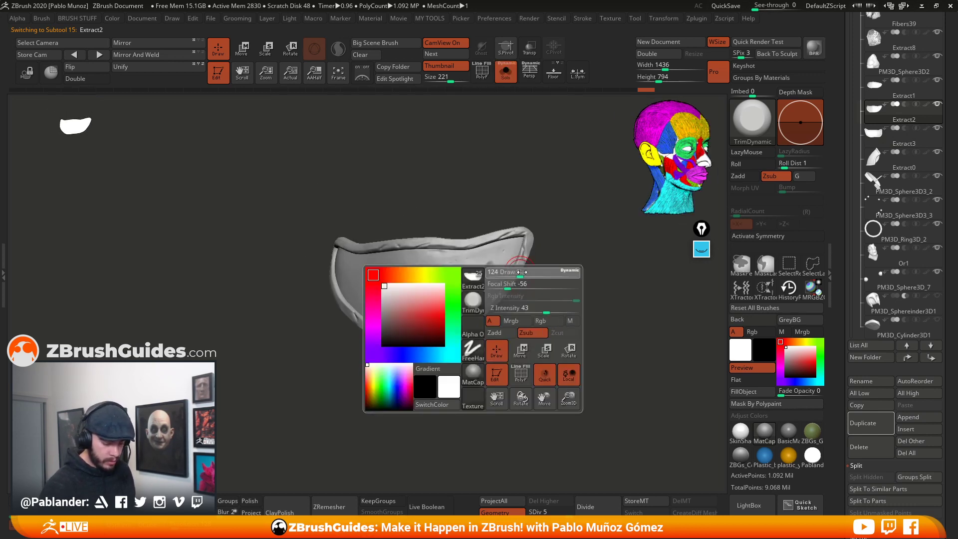
drag(487, 272, 487, 268)
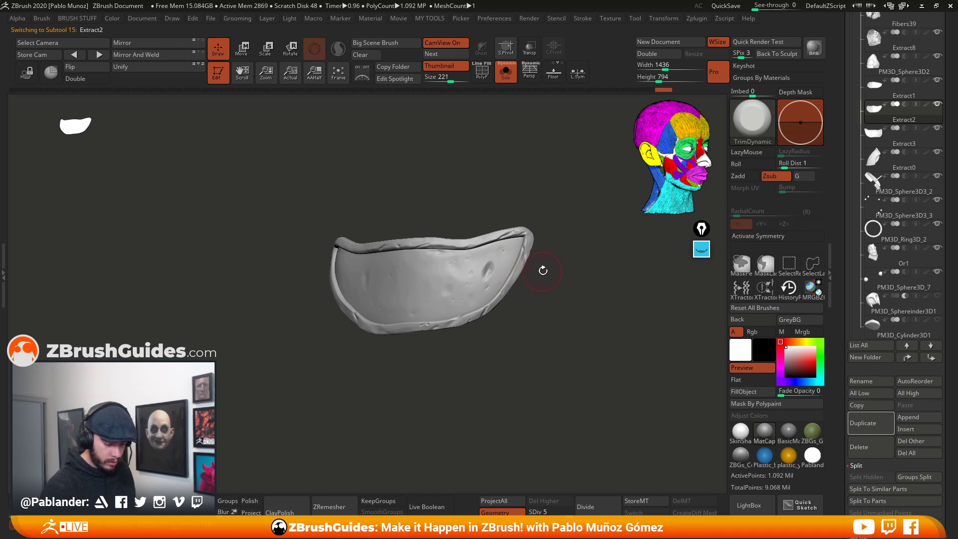
key(b)
click(559, 152)
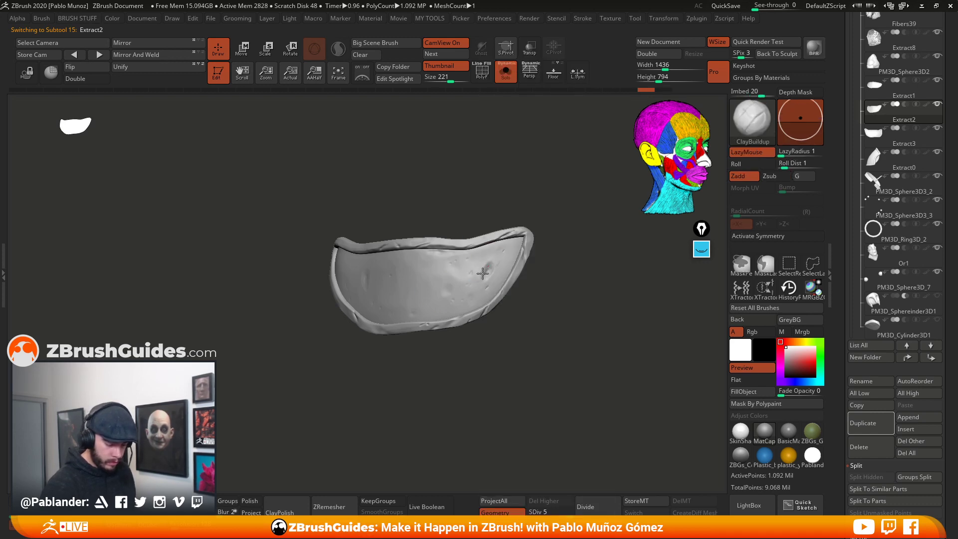
drag(493, 266, 488, 273)
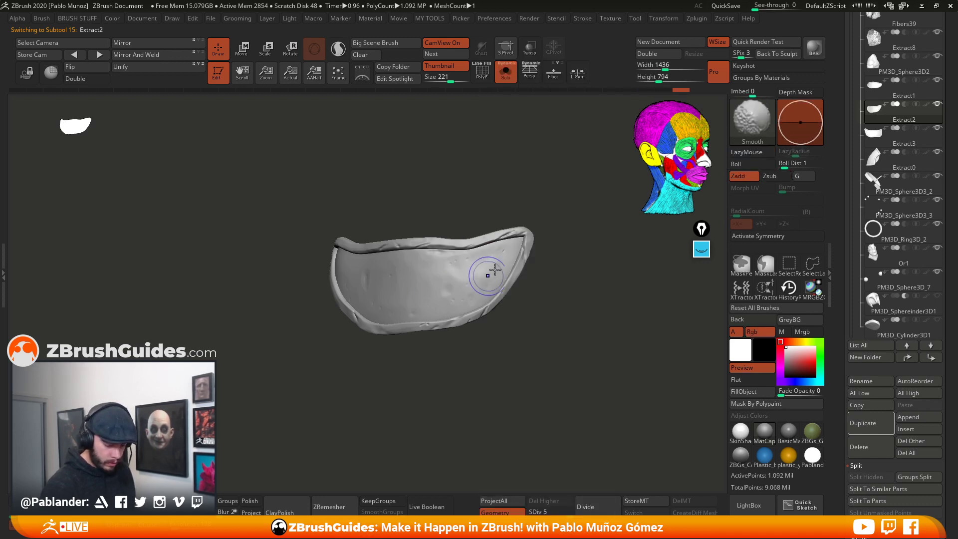
- Build up uneven sections along the plate's lower and upper rims with the ClayBuildup brush
mouse_move(564, 243)
alt+mouse_down()
mouse_move(559, 254)
mouse_move(520, 231)
mouse_move(544, 241)
mouse_move(540, 249)
alt+mouse_up()
key(space)
mouse_move(573, 258)
mouse_down()
mouse_move(546, 258)
mouse_move(471, 339)
mouse_move(503, 345)
mouse_up()
mouse_move(498, 325)
mouse_down()
mouse_move(464, 340)
mouse_move(468, 332)
mouse_move(438, 331)
mouse_up()
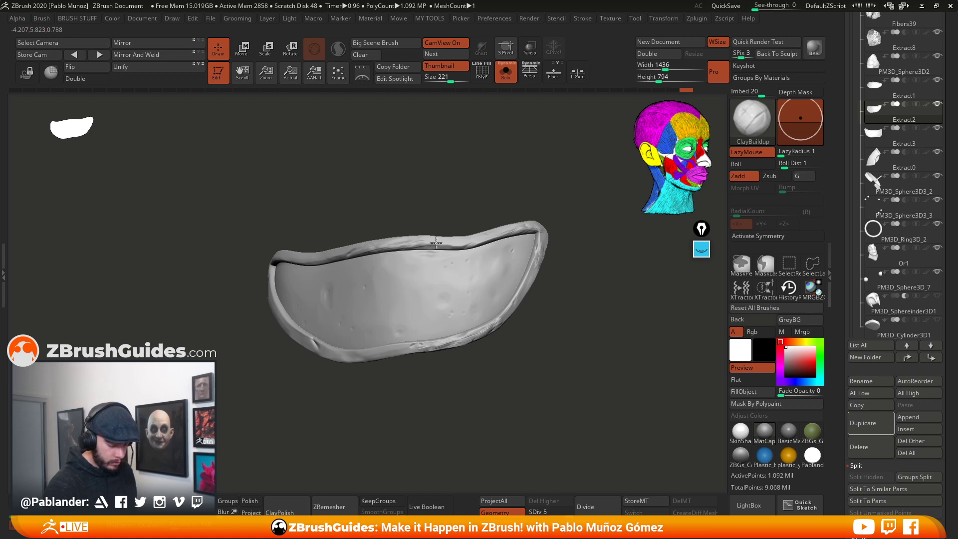
drag(437, 243, 432, 246)
drag(313, 341, 319, 347)
- Cut nicks into the plate's lower and upper rims and scatter small pits across its surface with the DamStandard brush
key(b)
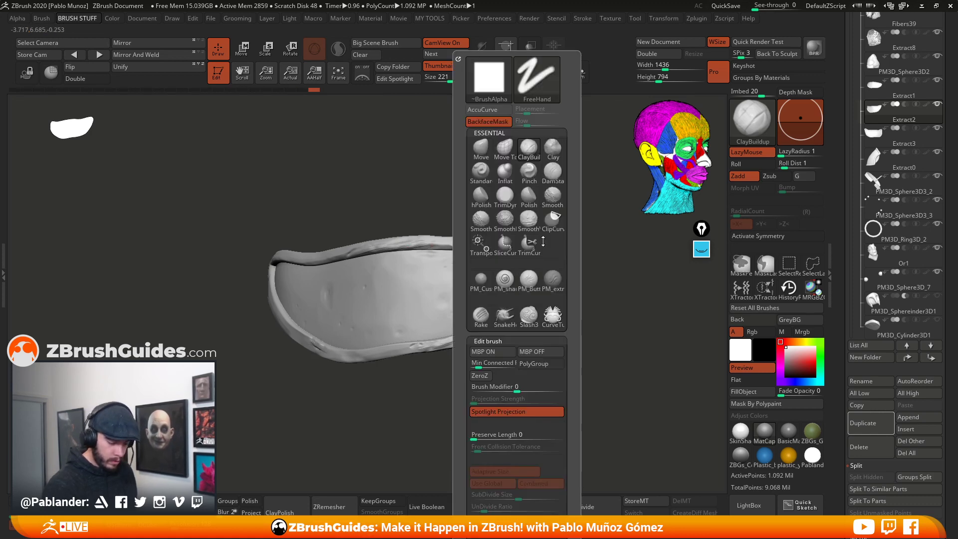
key(d)
key(s)
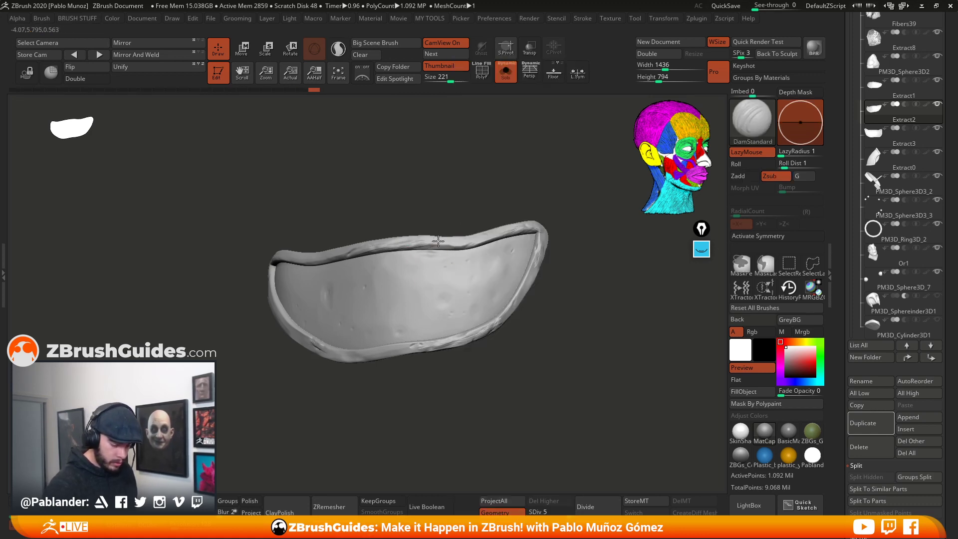
mouse_move(466, 341)
mouse_down()
mouse_move(382, 354)
mouse_move(407, 373)
mouse_move(408, 353)
mouse_move(399, 355)
mouse_up()
drag(412, 367, 444, 399)
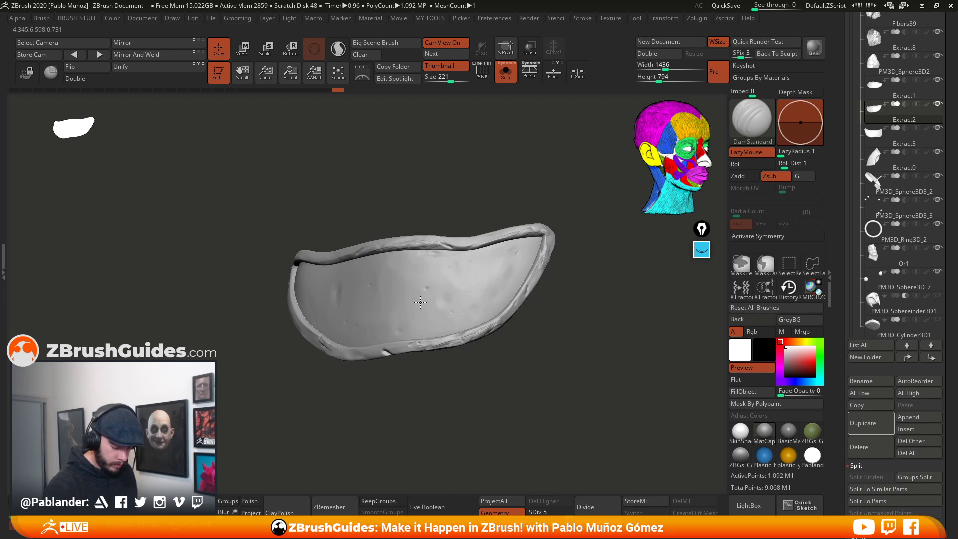
drag(417, 309, 441, 319)
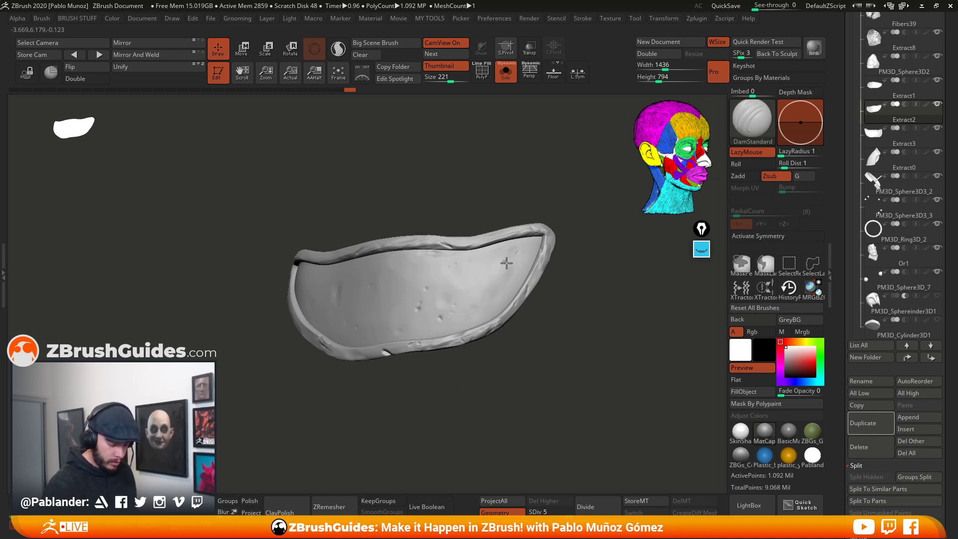
- Flatten the plate's upper and lower rims in irregular patches with the TrimDynamic brush
key(b)
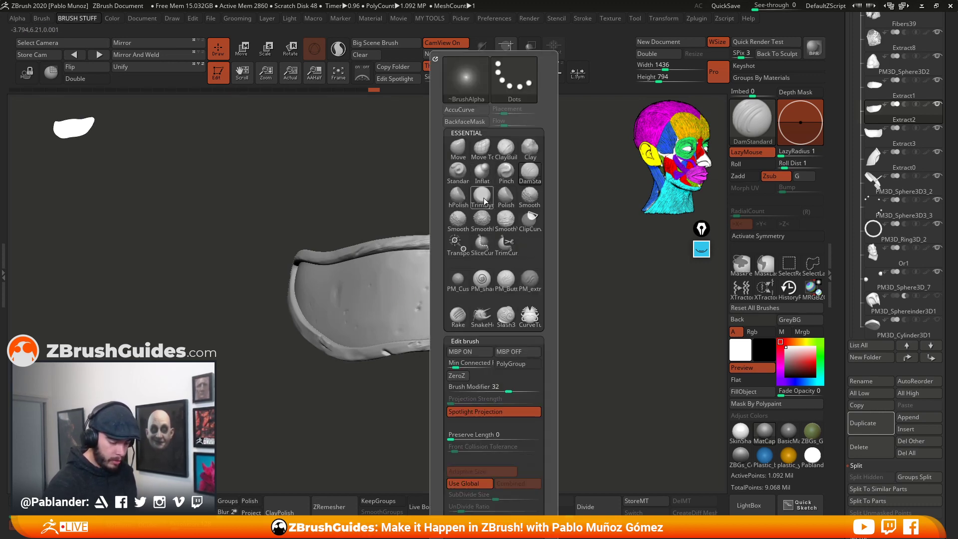
click(482, 195)
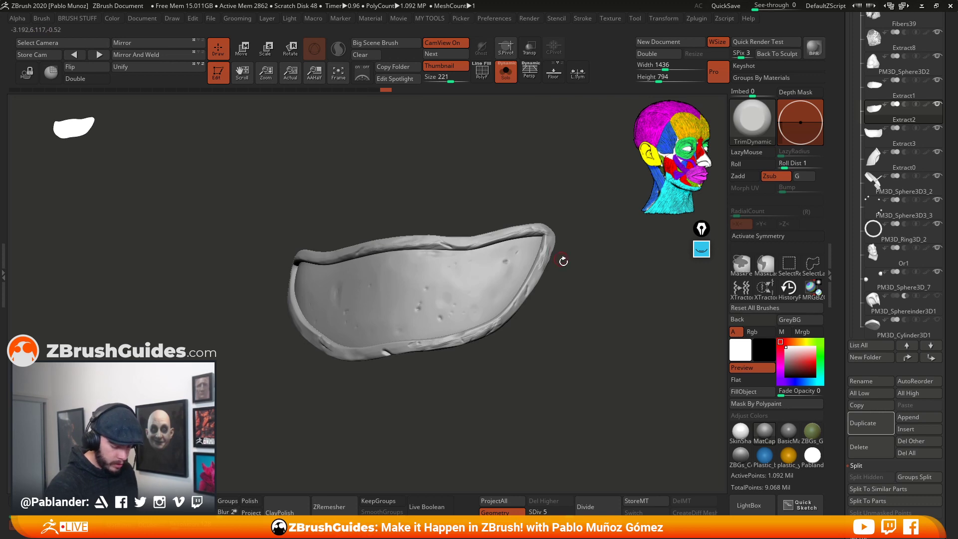
drag(429, 389, 428, 238)
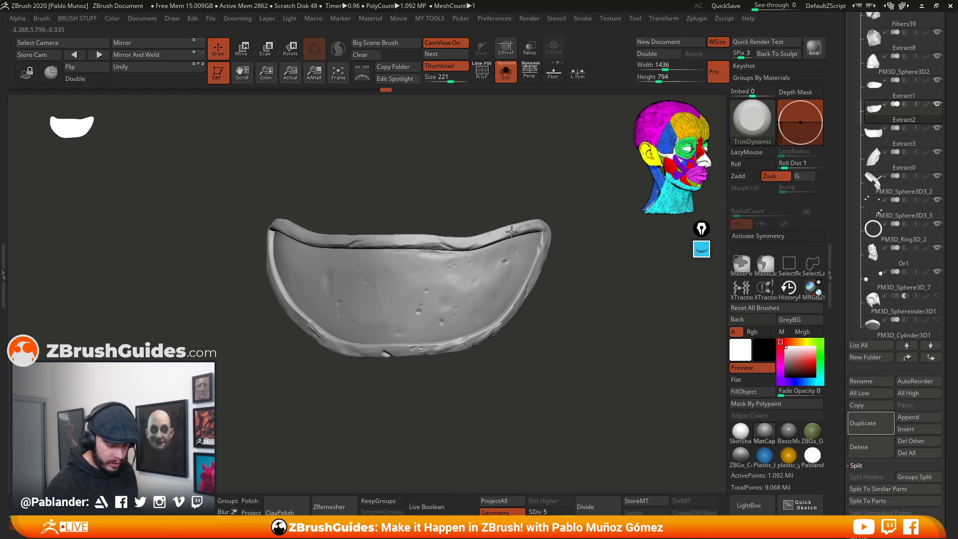
right_drag(511, 231, 547, 228)
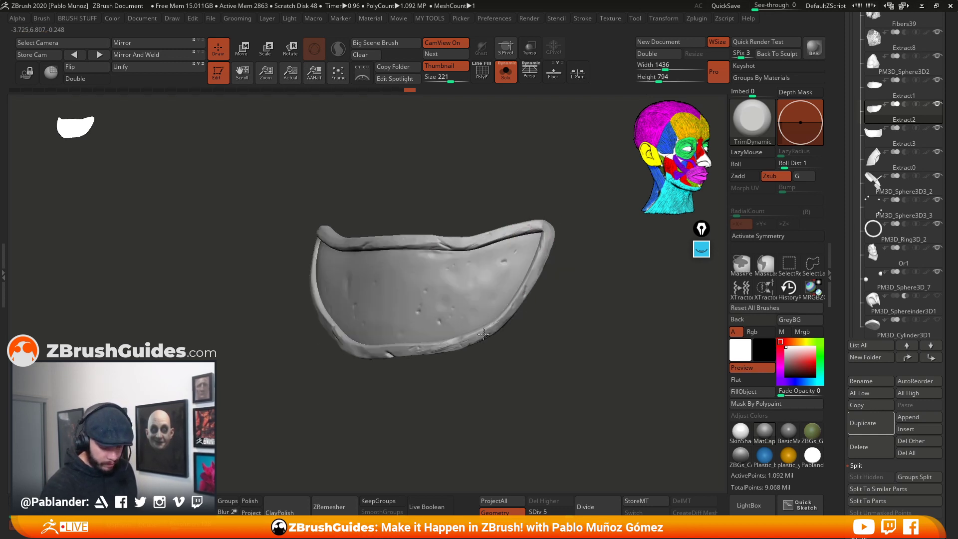
right_drag(437, 352, 436, 353)
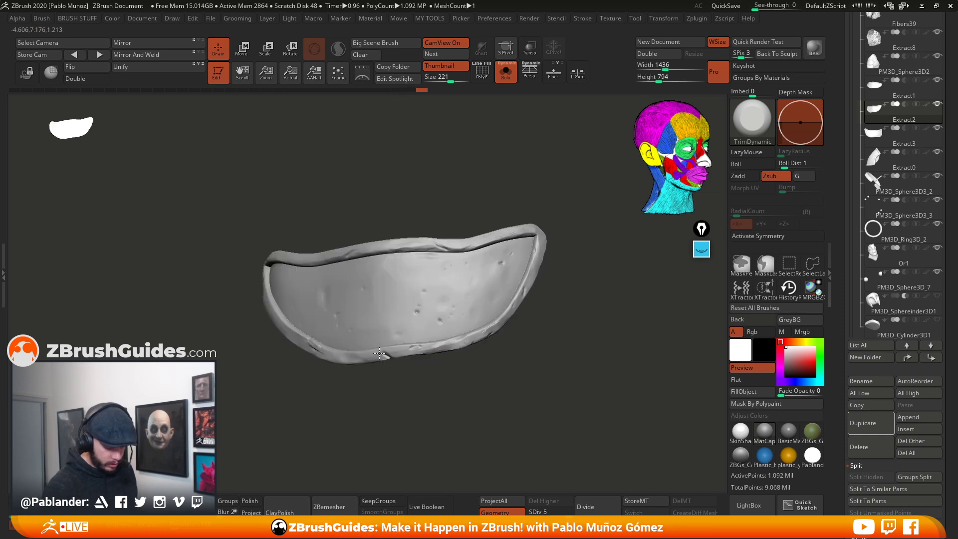
right_drag(447, 350, 473, 289)
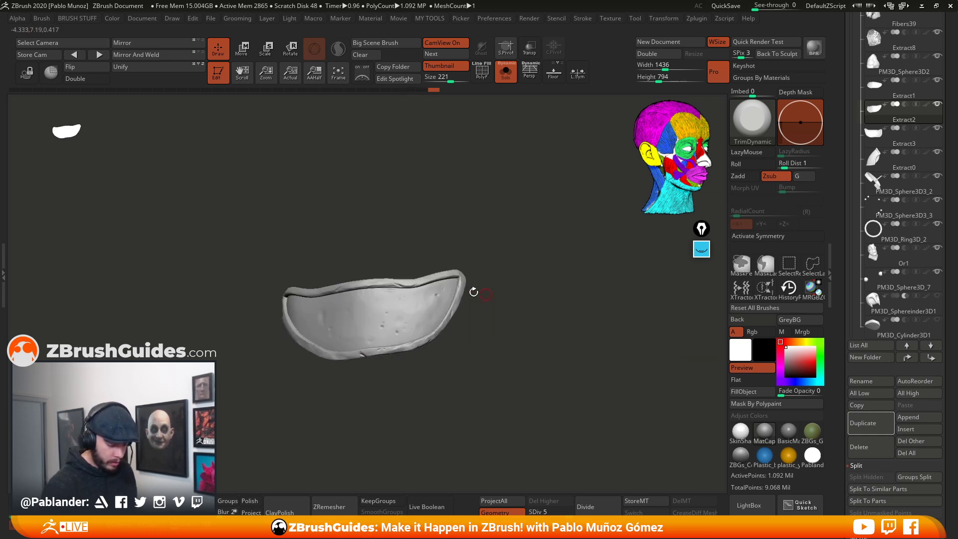
drag(409, 285, 415, 285)
- Bring the full bust back into view, select the large shoulder plate and subdivide it to level 5
alt+drag(493, 294, 509, 267)
click(506, 75)
mouse_move(536, 385)
alt+mouse_down()
mouse_move(530, 374)
mouse_move(454, 398)
alt+mouse_up()
alt+click(422, 225)
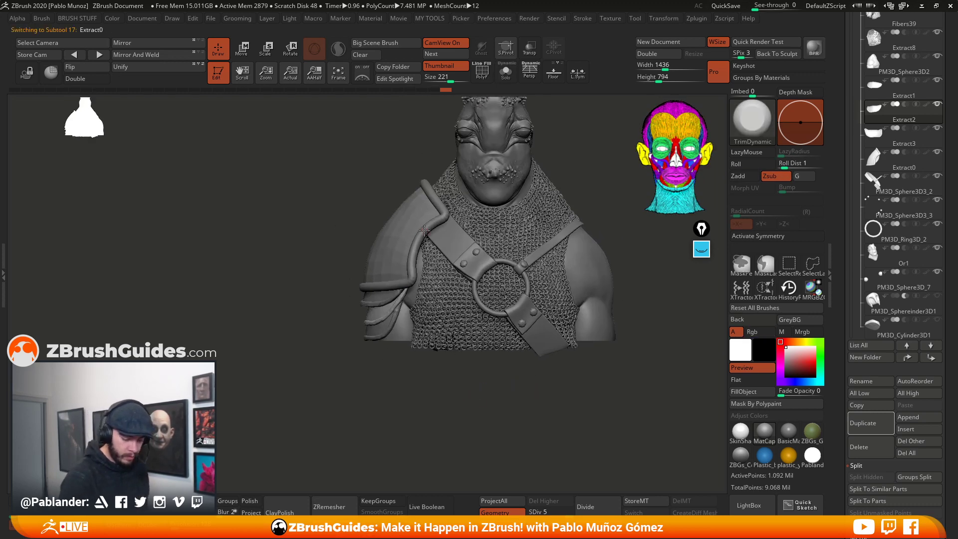
alt+drag(317, 337, 311, 347)
click(595, 505)
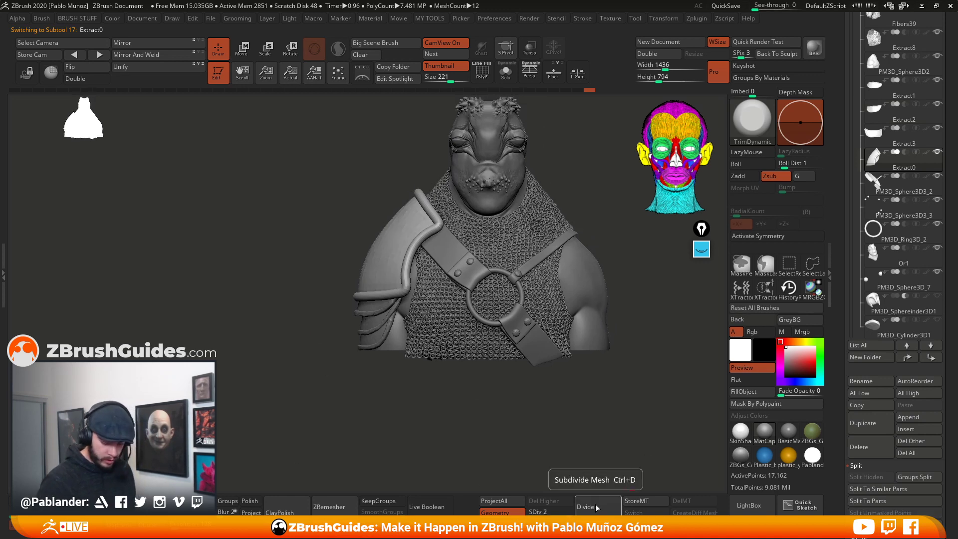
click(595, 506)
click(594, 509)
click(594, 509)
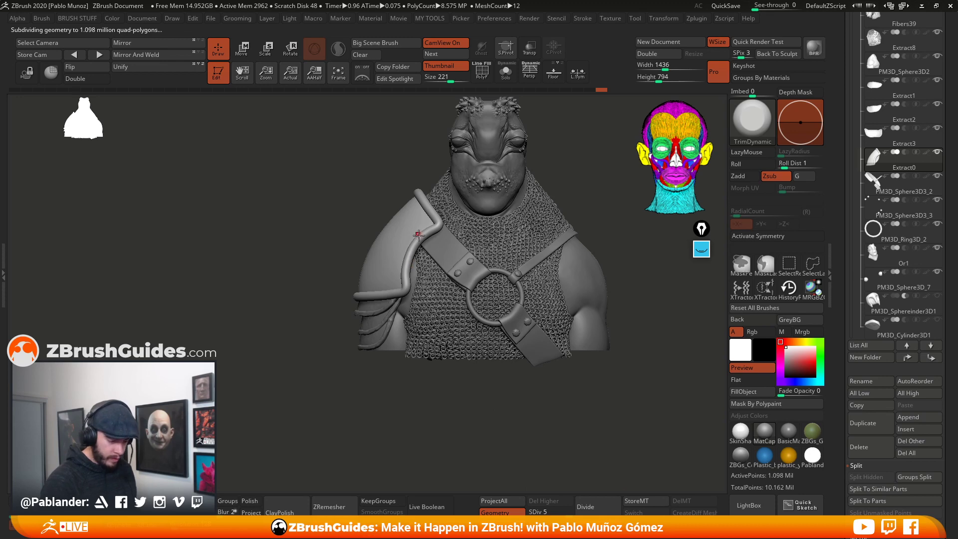
- Isolate the shoulder plate and flatten the rounded rims along its front and neck-side edges with the hPolish brush
click(506, 72)
mouse_move(471, 155)
mouse_down()
mouse_move(491, 240)
mouse_move(517, 226)
mouse_move(498, 220)
mouse_move(513, 219)
mouse_up()
key(1)
key(space)
key(1)
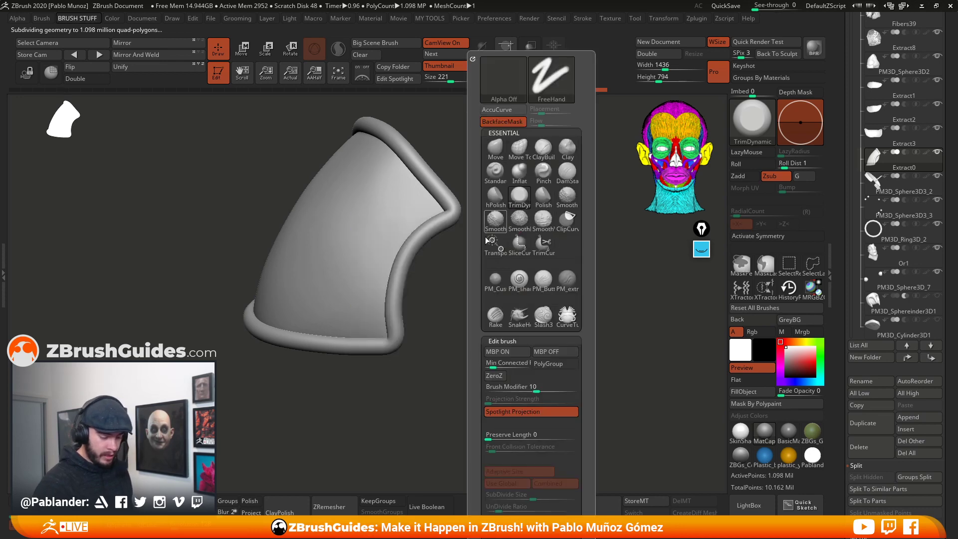
click(543, 198)
drag(498, 213, 498, 222)
drag(449, 261, 466, 243)
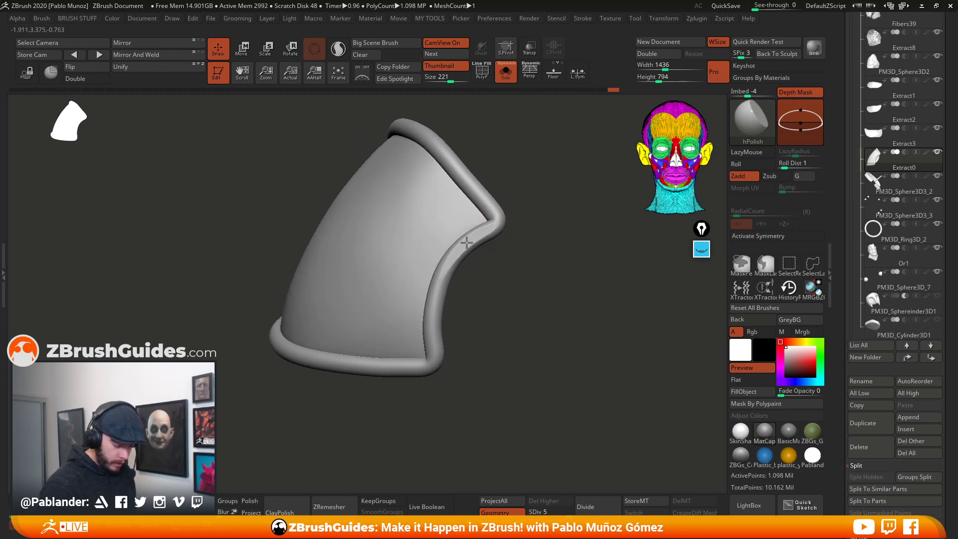
mouse_move(436, 291)
mouse_down()
mouse_move(433, 339)
mouse_move(452, 269)
mouse_move(534, 238)
mouse_up()
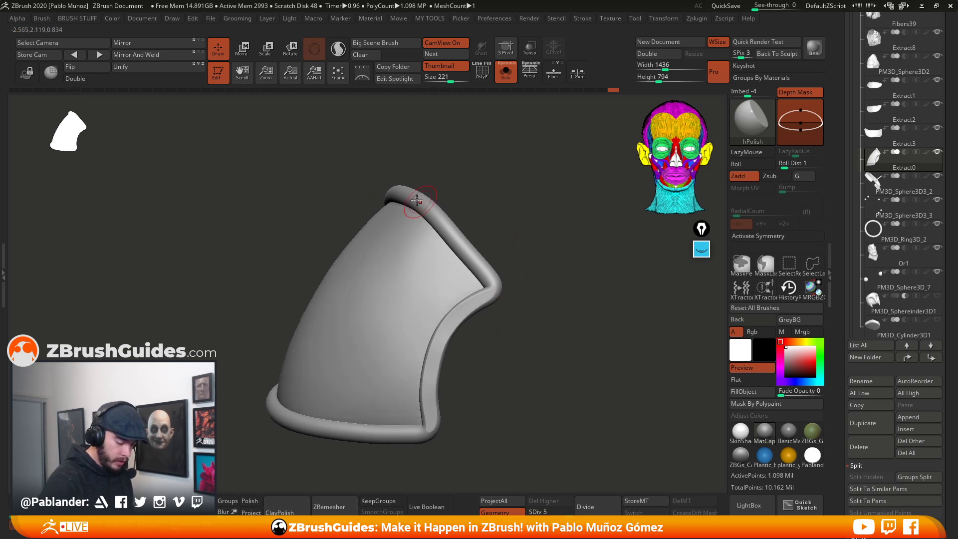
drag(495, 284, 482, 267)
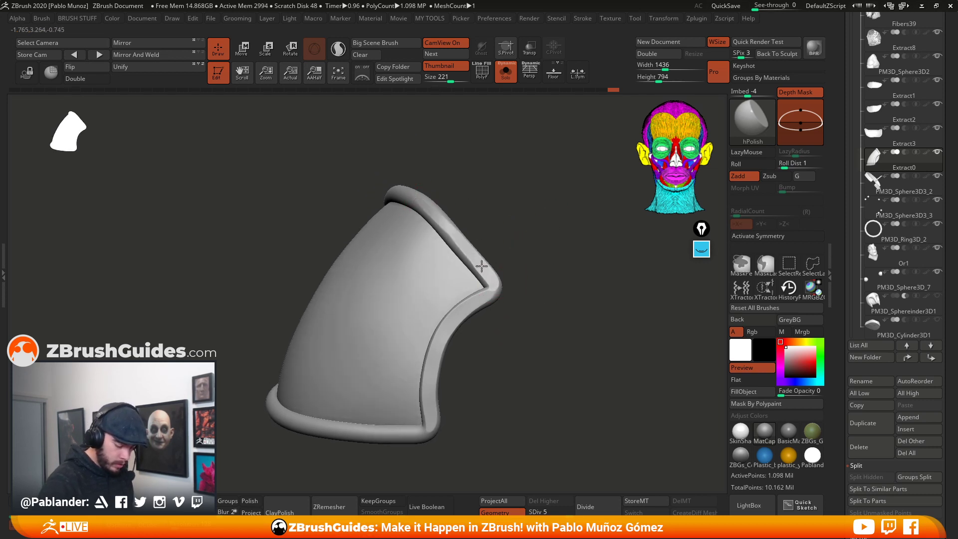
- Polish the shoulder plate's long front rim into a flat band down to its lower corner
drag(532, 346, 525, 285)
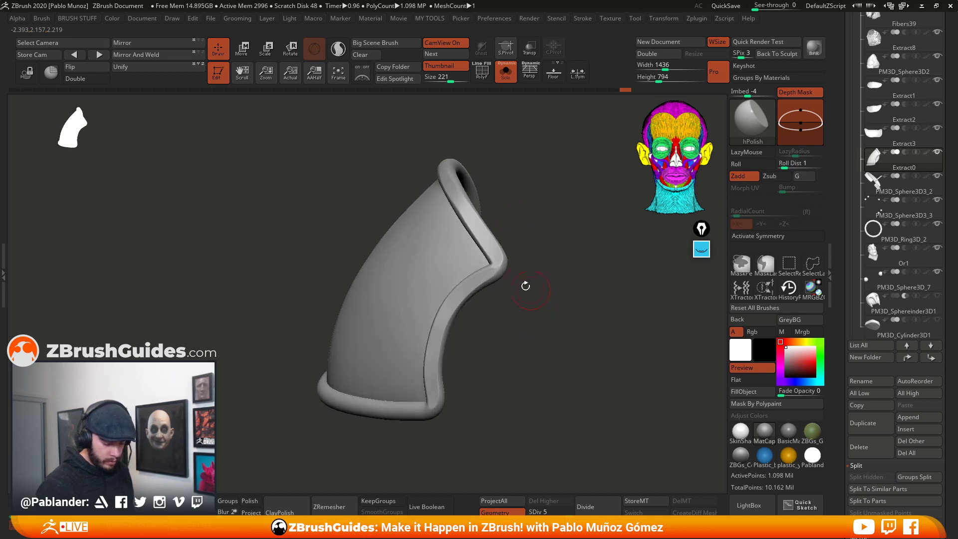
drag(541, 340, 599, 288)
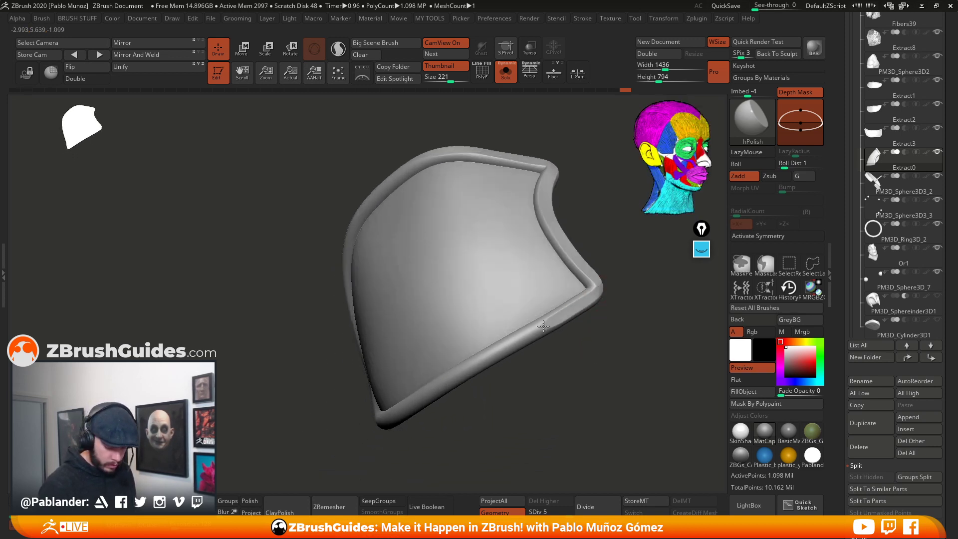
drag(416, 398, 585, 257)
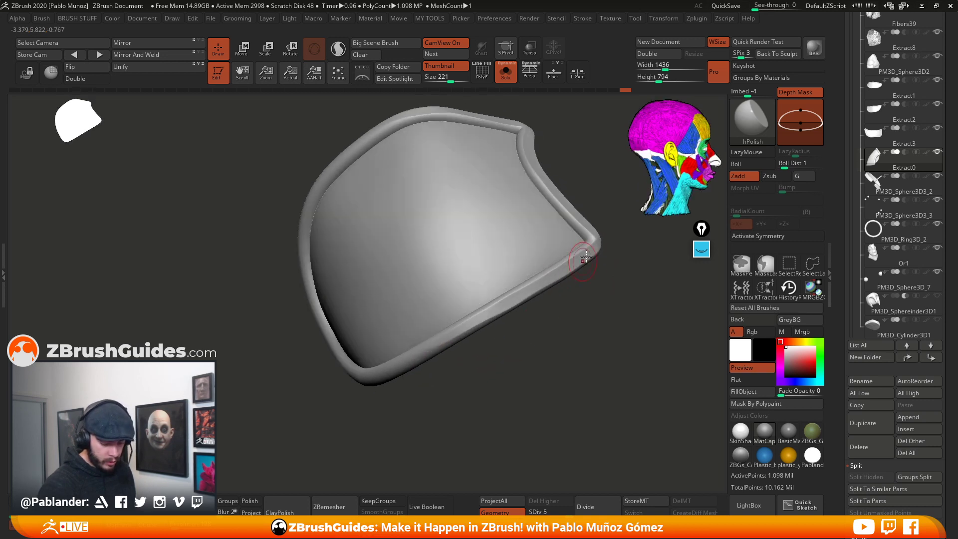
drag(503, 304, 472, 325)
drag(474, 359, 544, 331)
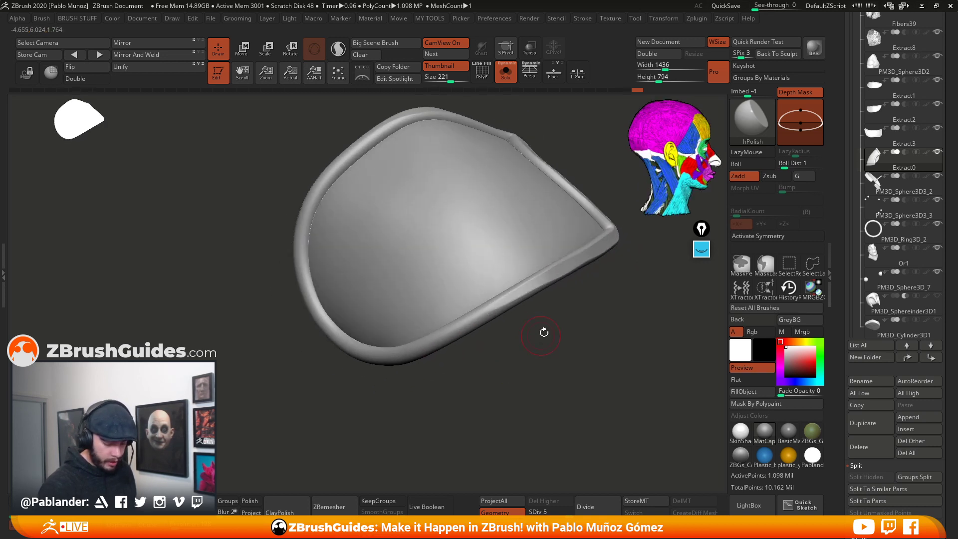
mouse_move(529, 297)
mouse_down()
mouse_move(435, 347)
mouse_move(479, 324)
mouse_up()
drag(404, 357, 395, 352)
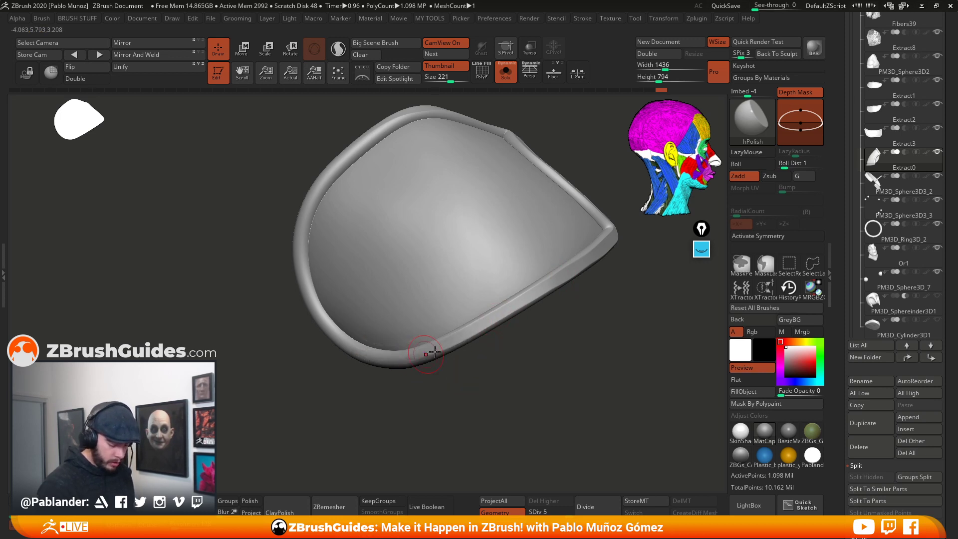
- Flatten the remaining rounded rim around the shoulder plate's lower and back edges with the hPolish brush
mouse_move(419, 375)
mouse_down()
mouse_move(506, 373)
mouse_move(545, 332)
mouse_move(558, 220)
mouse_move(551, 210)
mouse_move(487, 206)
mouse_up()
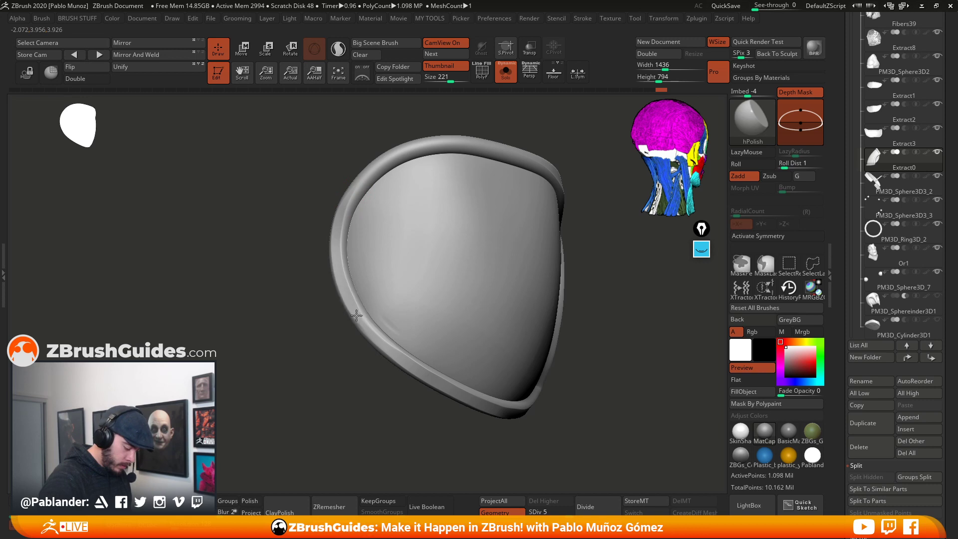
drag(569, 219, 449, 291)
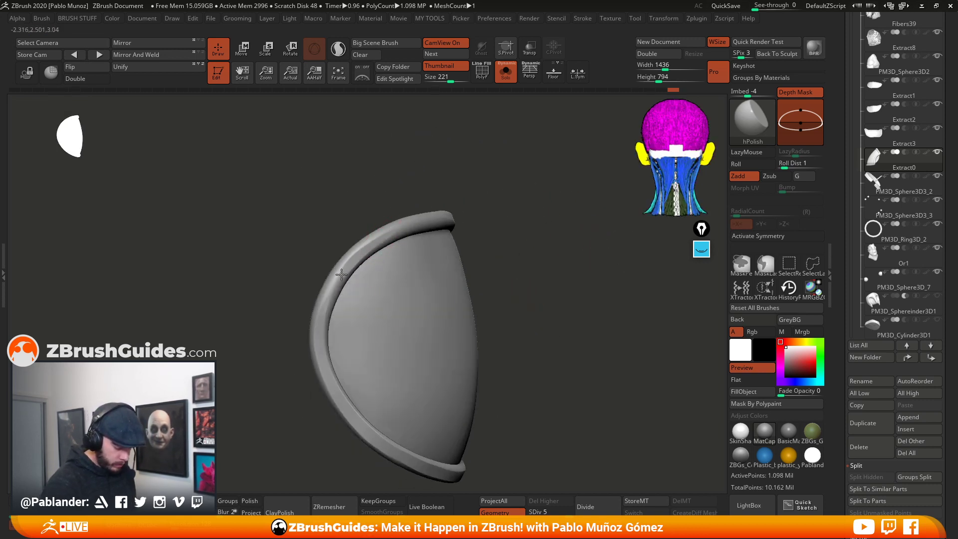
drag(502, 214, 458, 185)
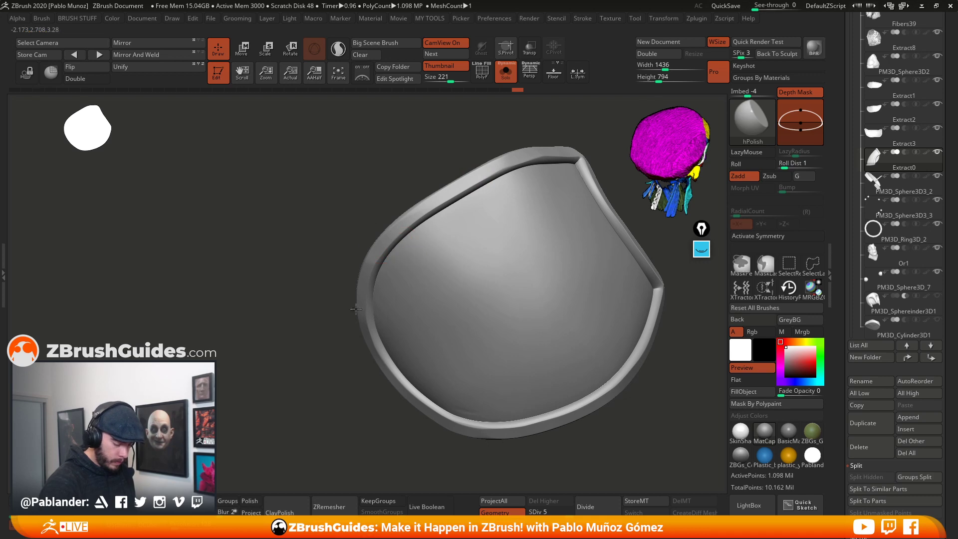
mouse_move(355, 309)
mouse_down()
mouse_move(304, 400)
mouse_move(541, 197)
mouse_move(505, 160)
mouse_move(445, 178)
mouse_up()
- Refine the flat facets on the shoulder plate's neck-side rim, front corner and front rim with the hPolish brush
mouse_move(569, 187)
mouse_down()
mouse_move(521, 161)
mouse_move(532, 212)
mouse_up()
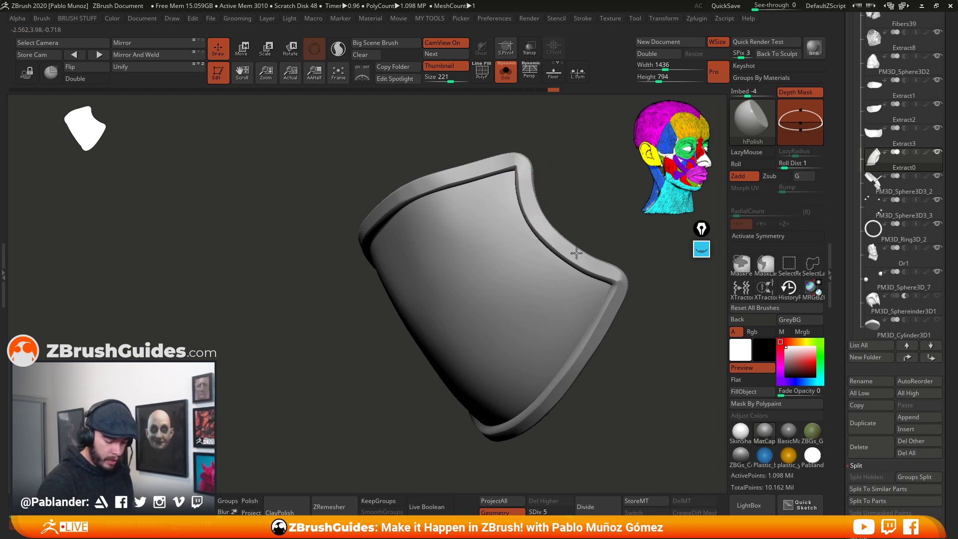
drag(613, 278, 561, 249)
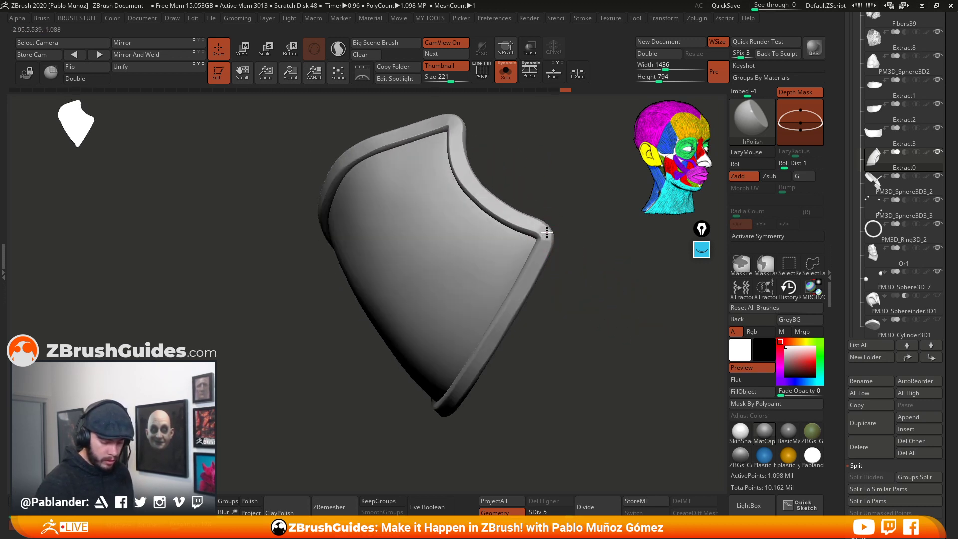
drag(574, 292, 548, 201)
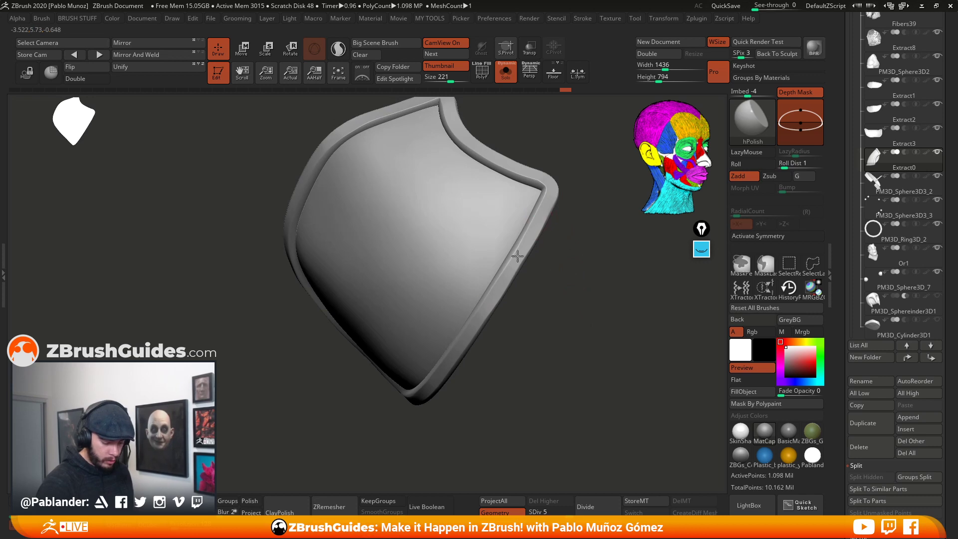
mouse_move(517, 256)
mouse_down()
mouse_move(540, 317)
mouse_move(532, 227)
mouse_up()
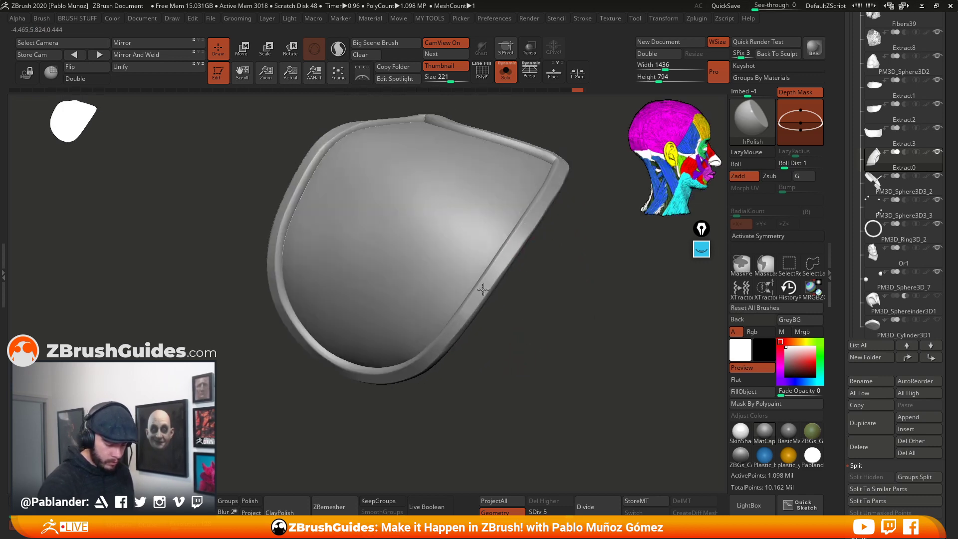
- Polish the outer rim along the shoulder plate's lower and back edges into an even flat band with hPolish
mouse_move(494, 294)
mouse_down()
mouse_move(524, 327)
mouse_move(528, 249)
mouse_up()
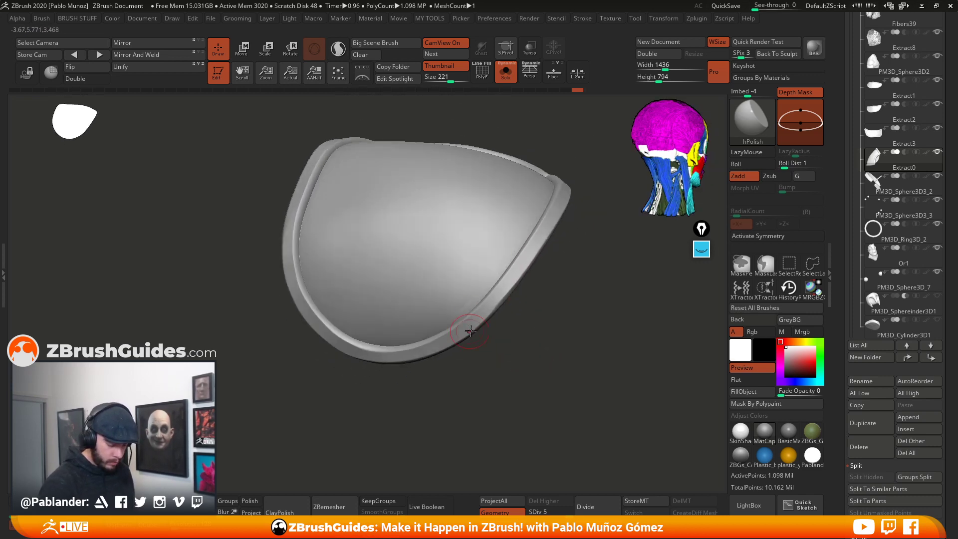
mouse_move(471, 330)
mouse_down()
mouse_move(499, 350)
mouse_move(496, 327)
mouse_up()
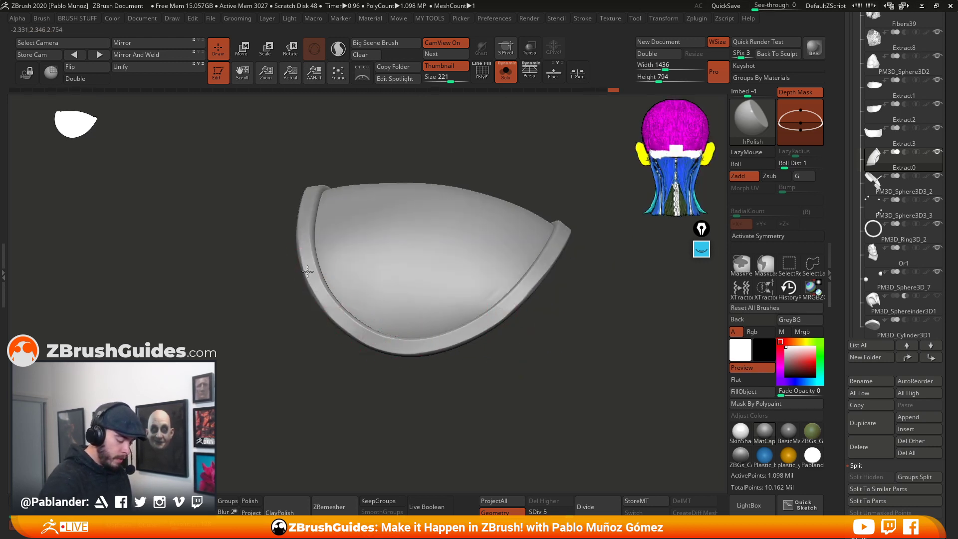
drag(409, 192, 368, 271)
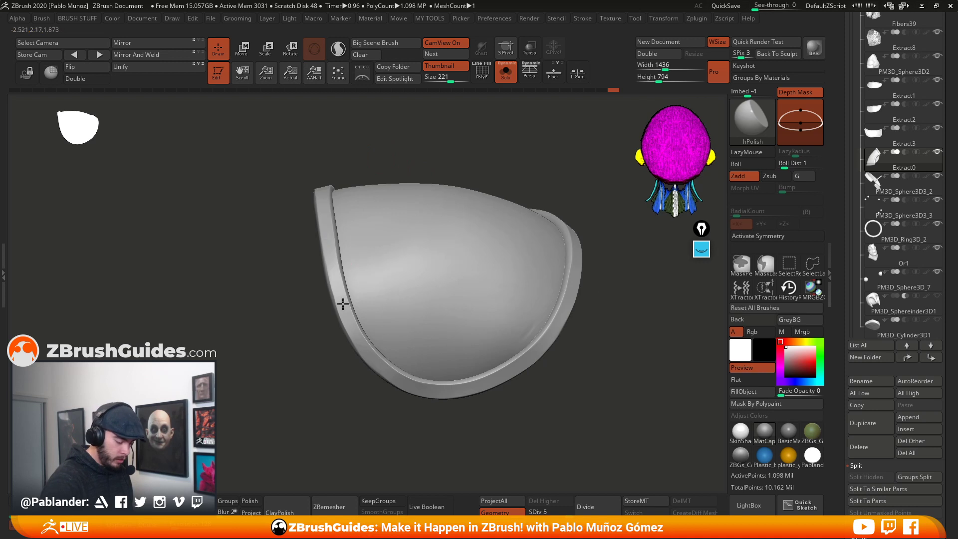
drag(425, 147, 385, 242)
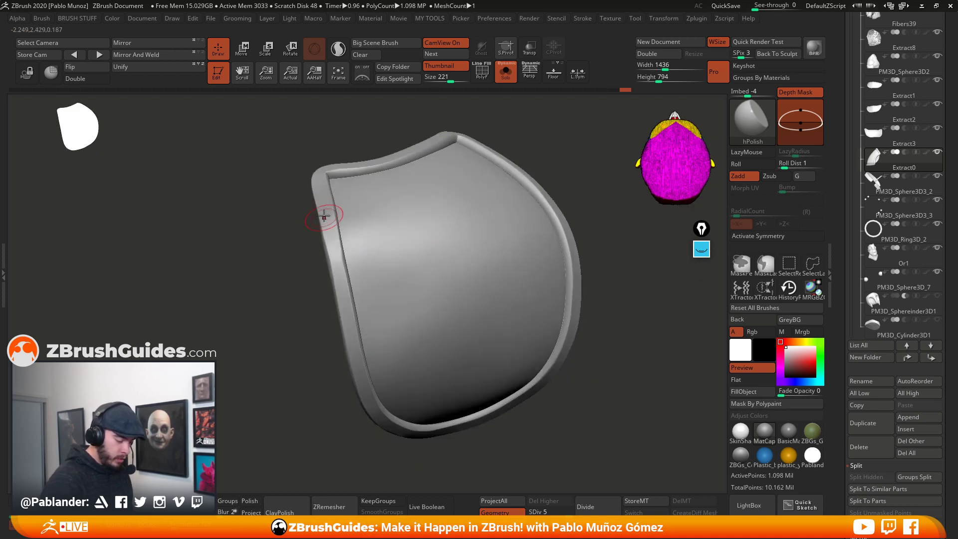
drag(573, 370, 493, 189)
- Switch to the TrimDynamic brush and flatten the inner side of the rim beside the shoulder plate's notched neck edge
key(b)
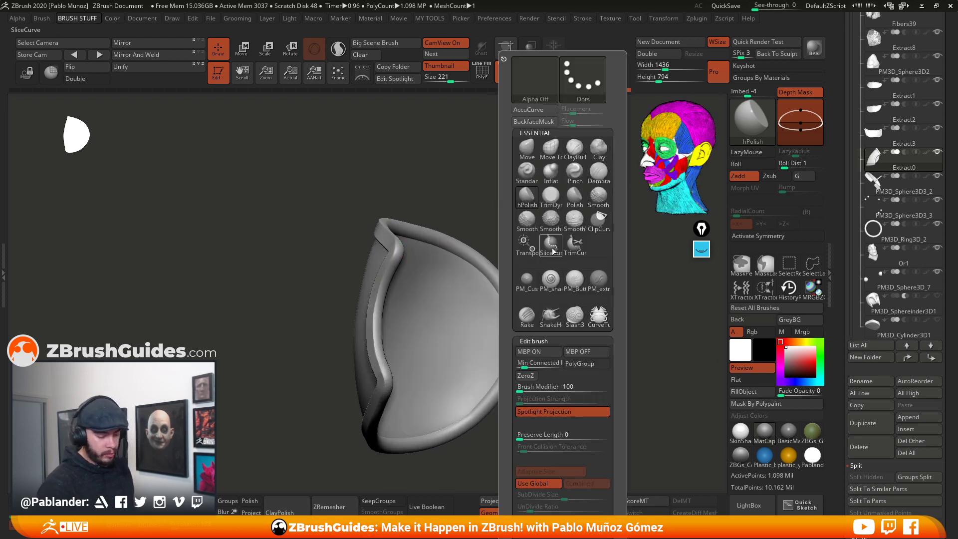
click(560, 195)
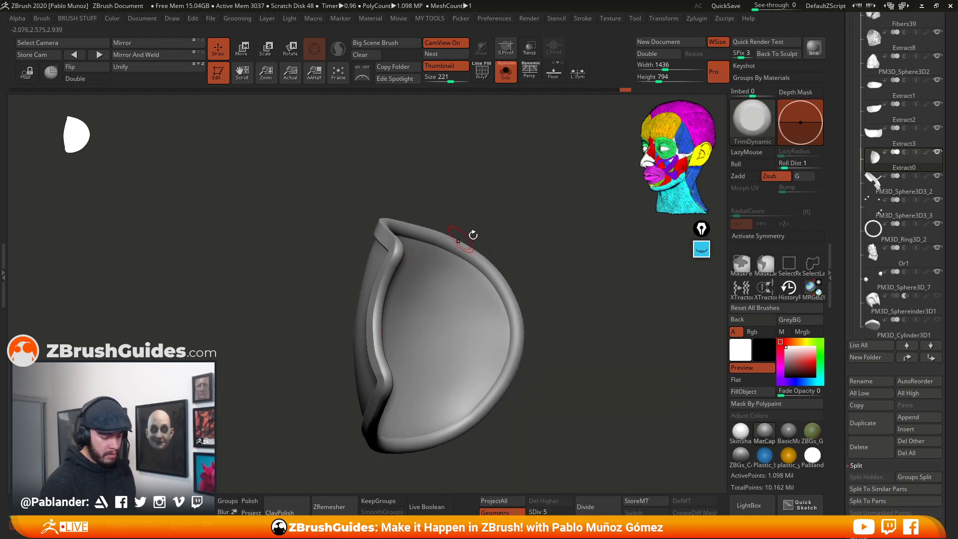
mouse_move(473, 234)
mouse_down()
mouse_move(526, 208)
mouse_move(392, 269)
mouse_up()
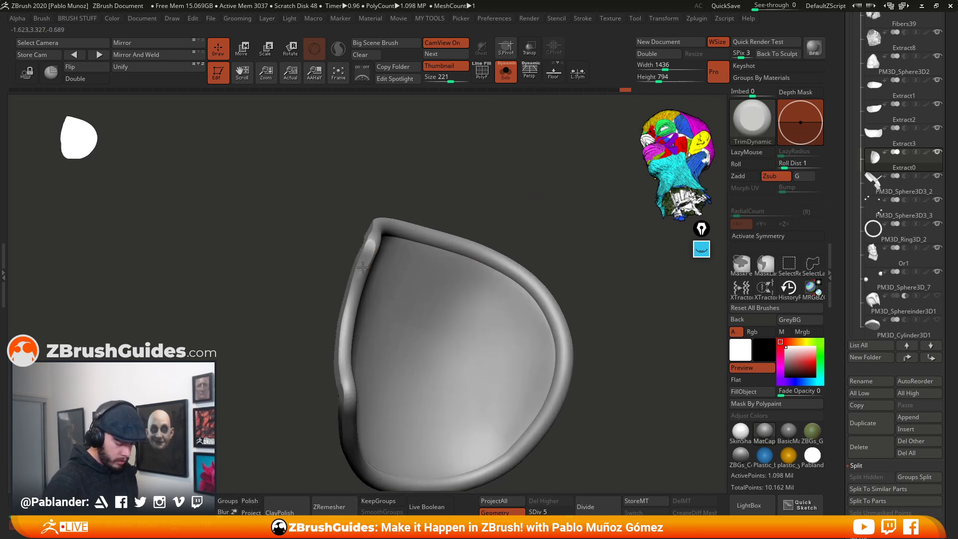
mouse_move(341, 329)
mouse_down()
mouse_move(498, 166)
mouse_move(378, 325)
mouse_move(357, 299)
mouse_move(359, 353)
mouse_up()
drag(333, 399, 349, 319)
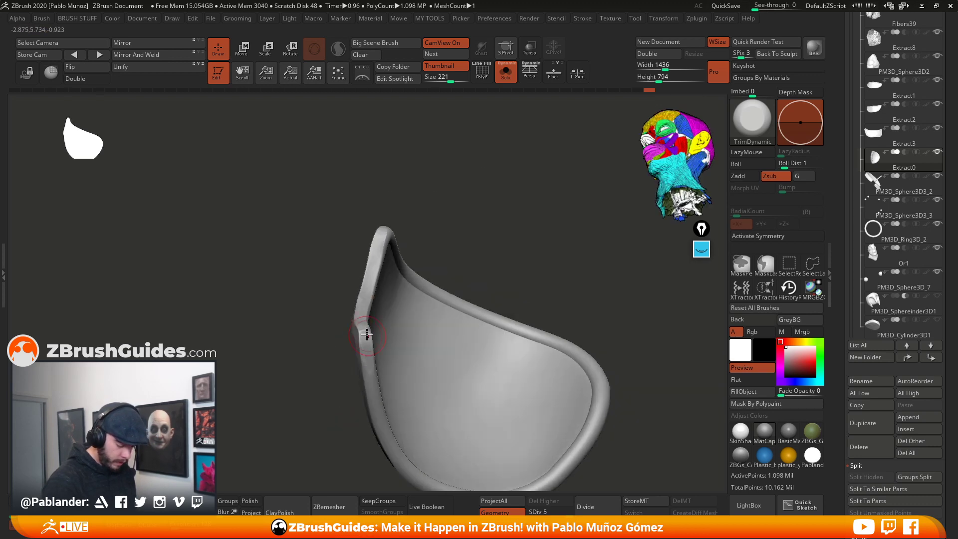
mouse_move(380, 455)
mouse_down()
mouse_move(481, 208)
mouse_move(487, 235)
mouse_move(409, 282)
mouse_move(375, 399)
mouse_move(366, 345)
mouse_up()
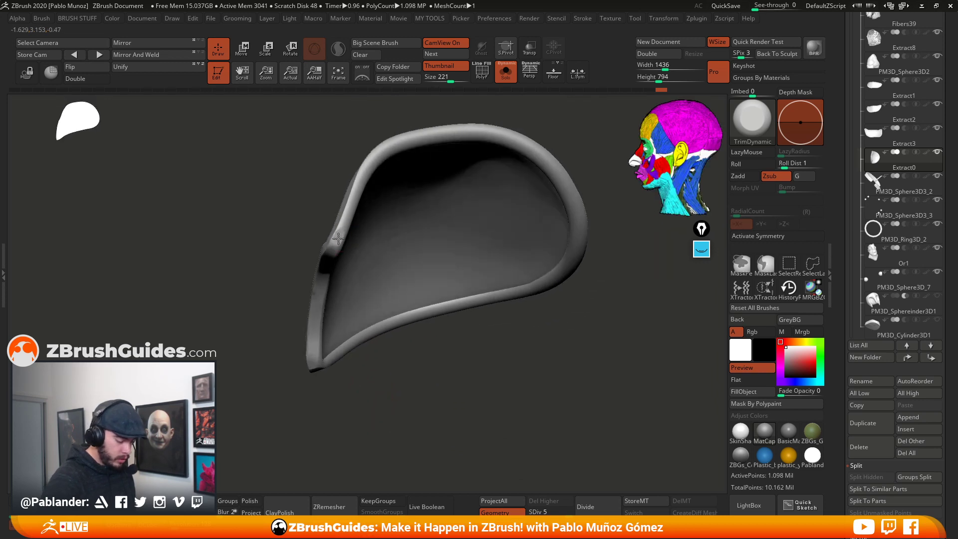
drag(338, 242, 343, 218)
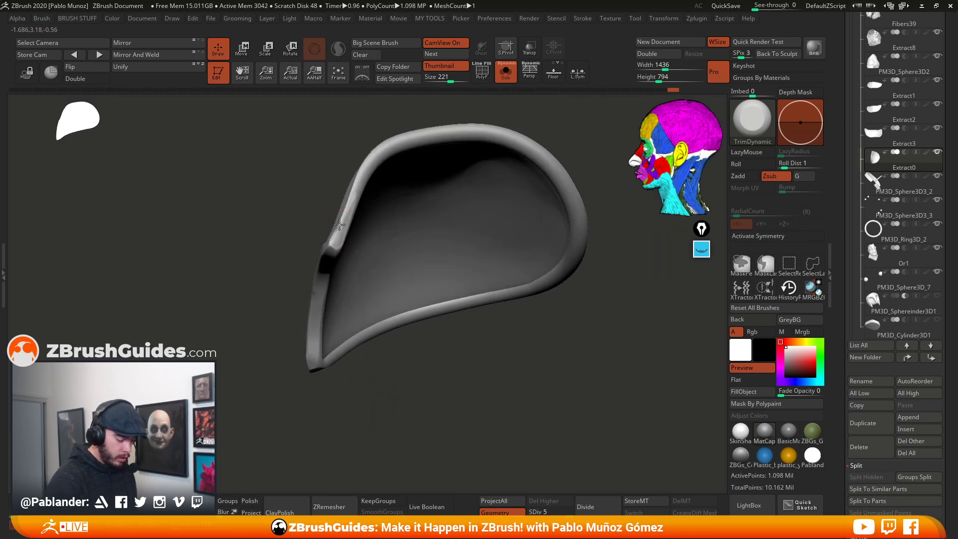
- Undo the last trim stroke and retrim the rim from the notch corner along the curved edge with TrimDynamic
mouse_move(430, 295)
mouse_down()
mouse_move(474, 372)
mouse_move(375, 265)
mouse_up()
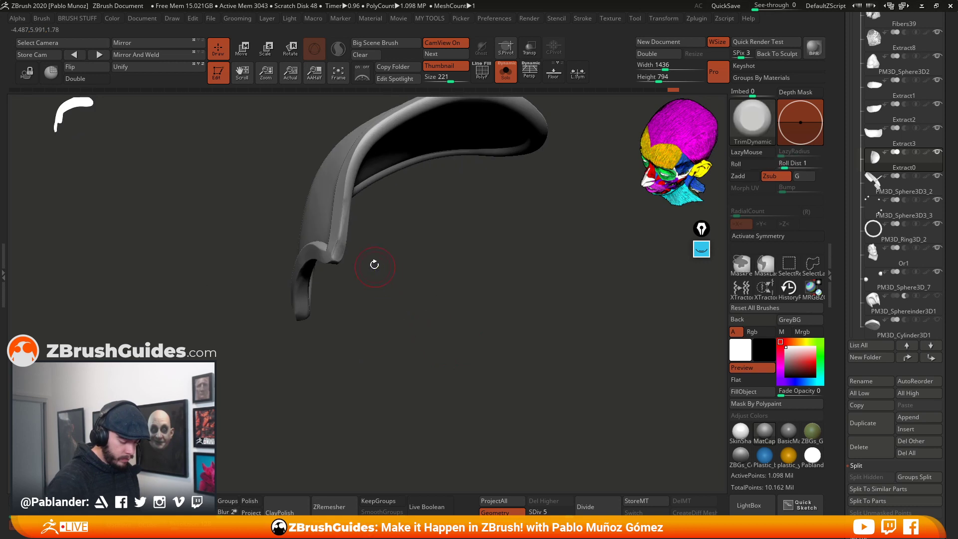
key(ctrl+z)
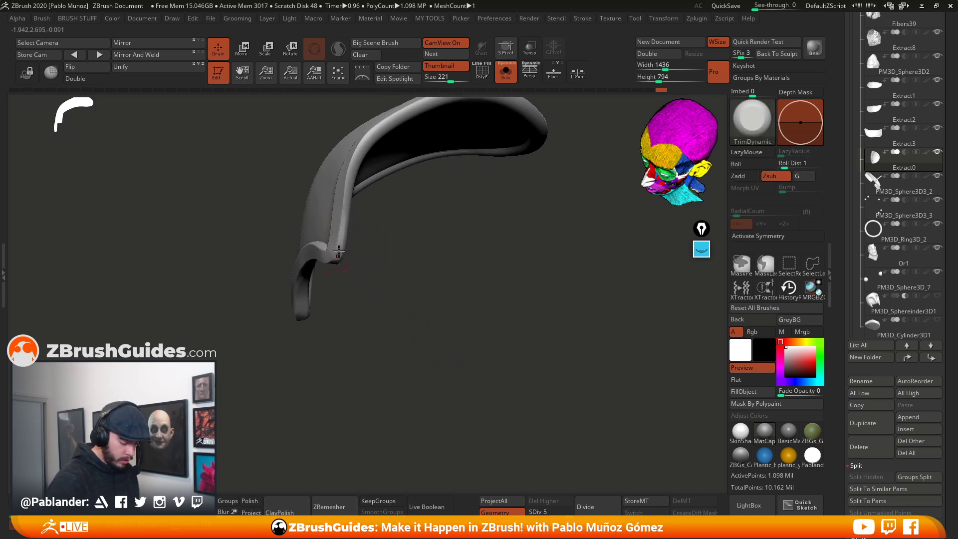
drag(344, 218, 346, 214)
alt+drag(412, 253, 397, 322)
drag(397, 322, 364, 274)
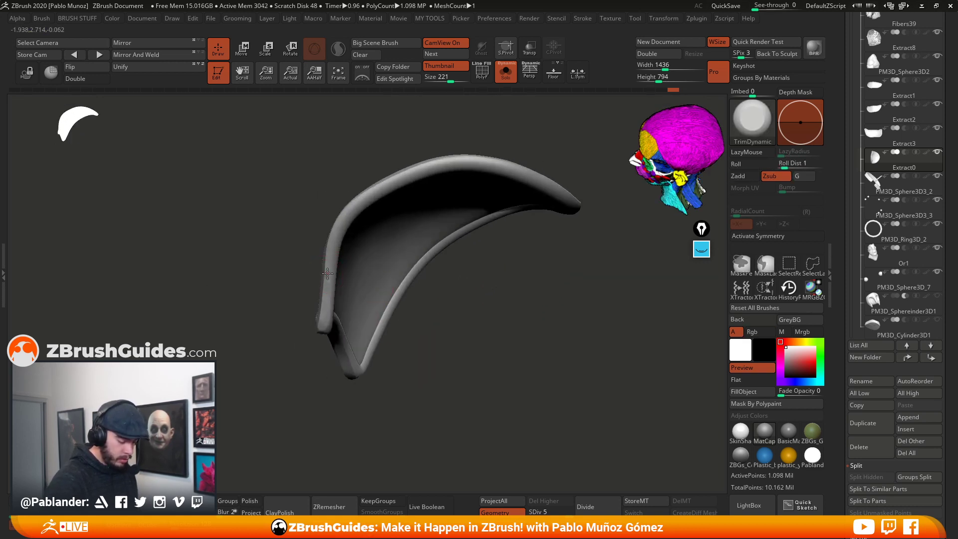
drag(380, 185, 368, 198)
key(ctrl+z)
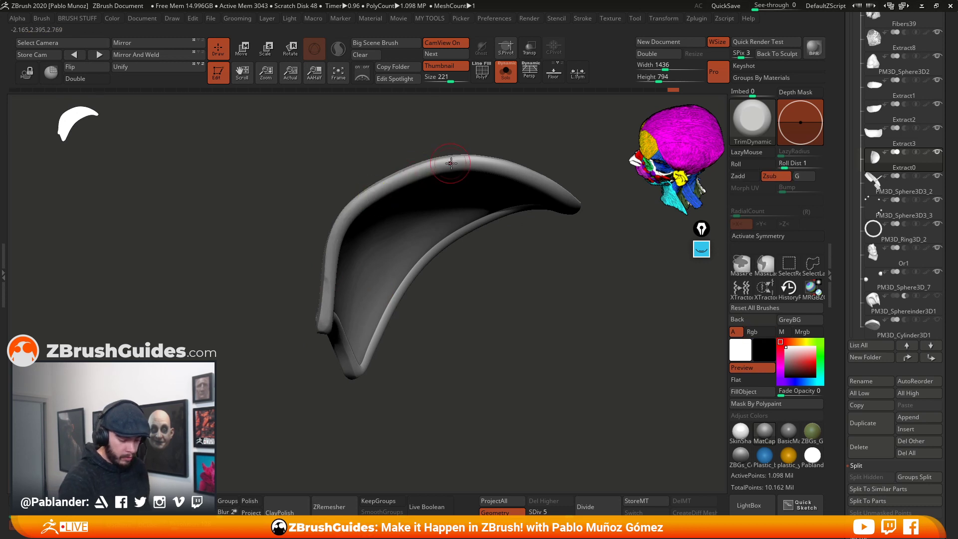
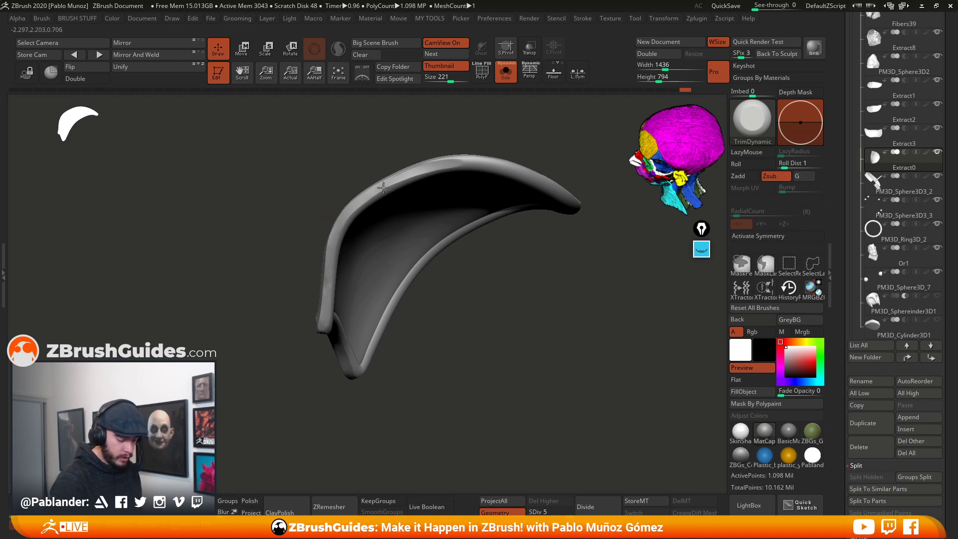
- Trim and smooth the outer ridge of the shoulder plate's long rim around its bend above the notch corner
drag(493, 259, 512, 275)
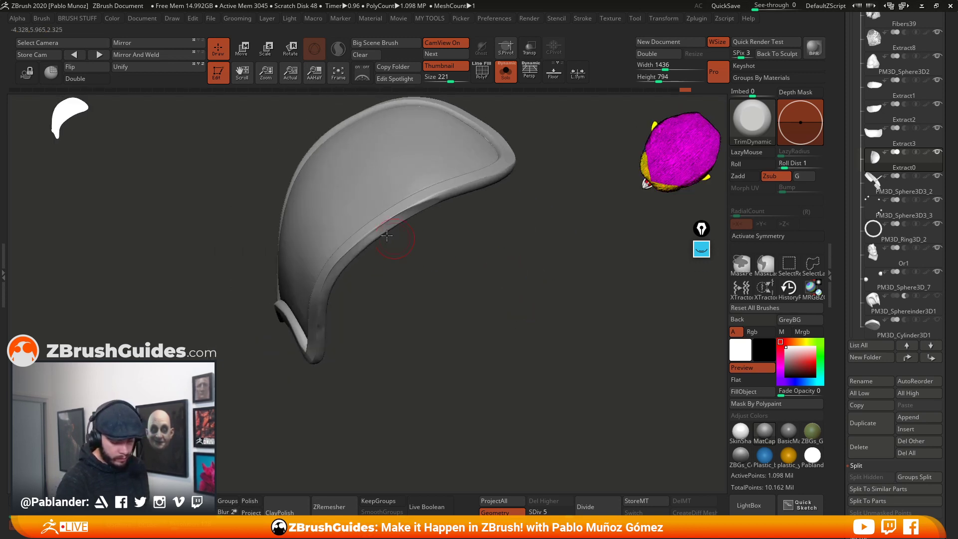
key(shift)
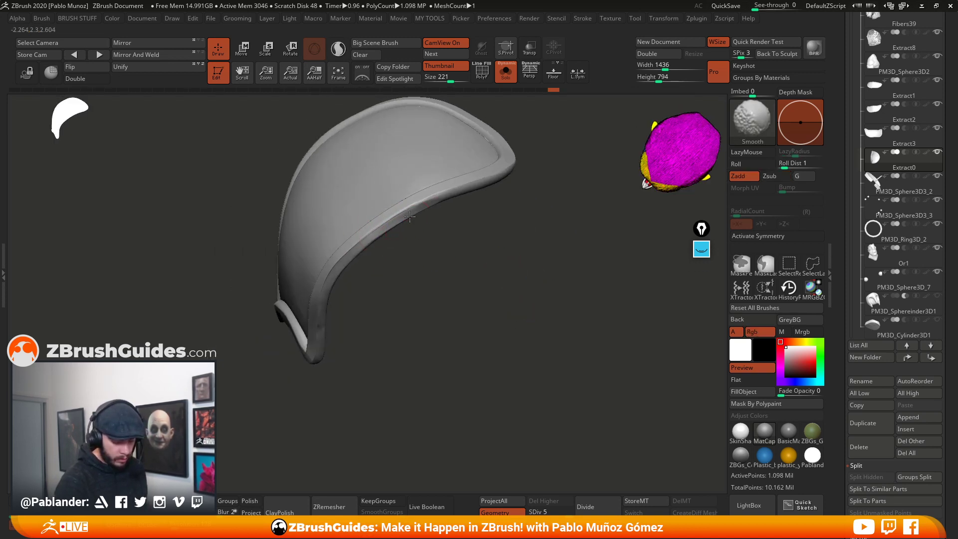
mouse_move(439, 239)
mouse_down()
mouse_move(462, 265)
mouse_move(474, 227)
mouse_move(414, 230)
mouse_move(524, 202)
mouse_move(493, 309)
mouse_move(479, 302)
mouse_move(456, 244)
mouse_move(416, 213)
mouse_up()
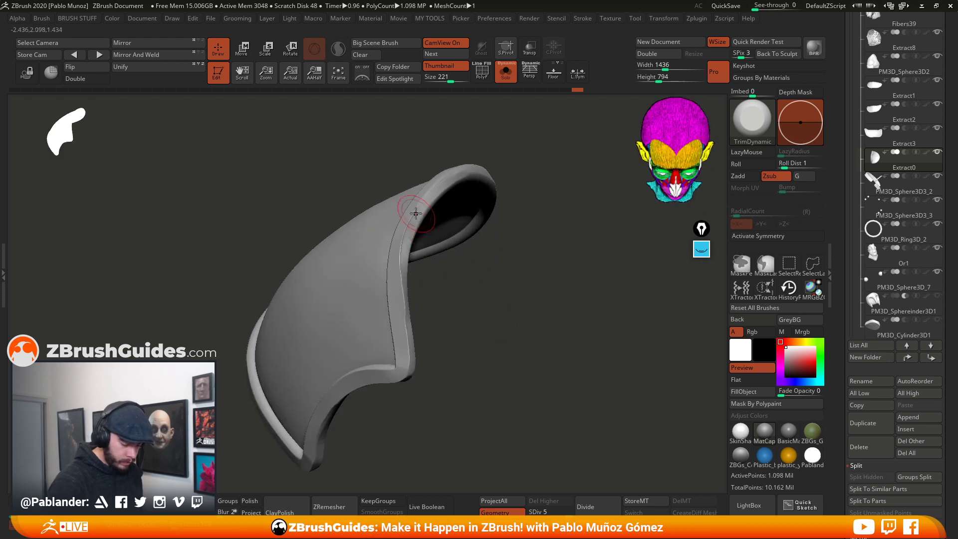
key(shift)
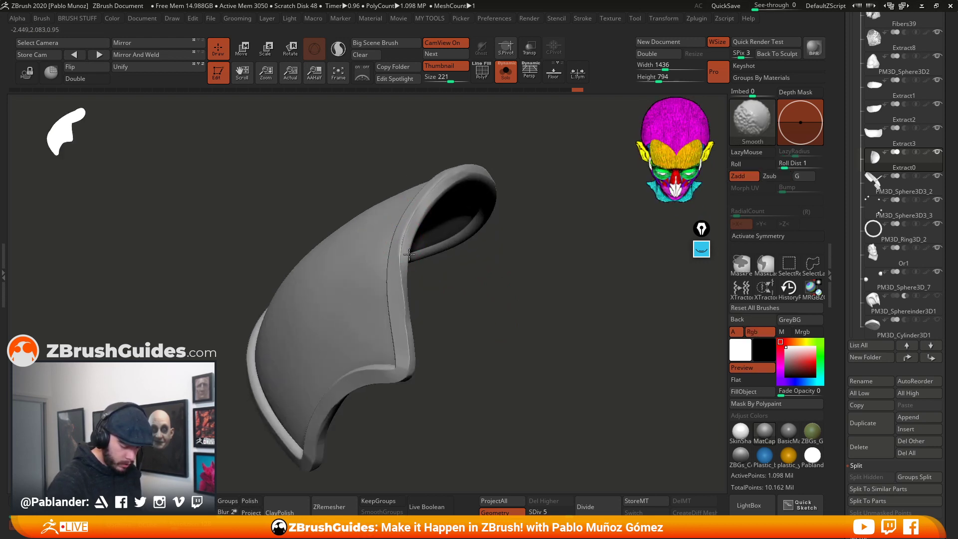
mouse_move(470, 299)
alt+mouse_down()
mouse_move(474, 330)
mouse_move(486, 325)
alt+mouse_up()
shift+drag(400, 251, 399, 254)
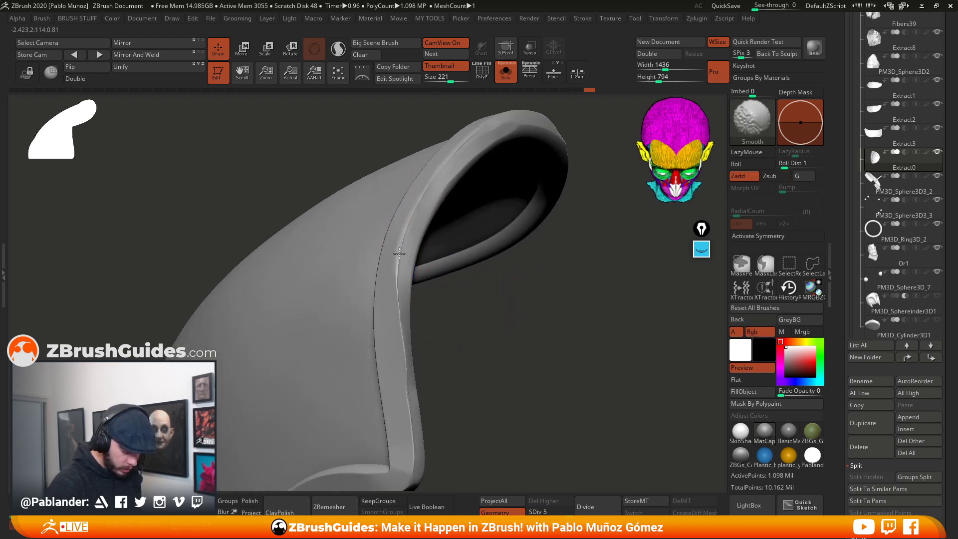
key(alt)
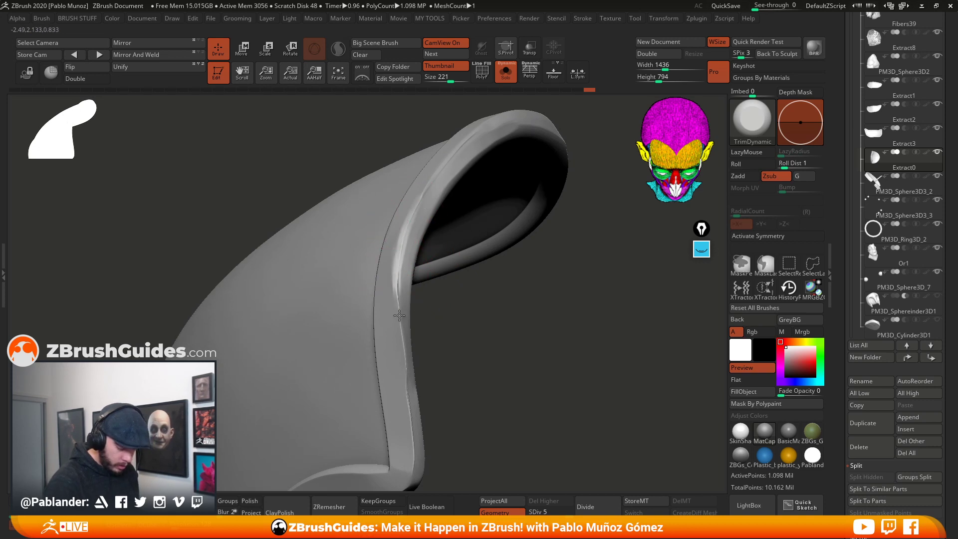
drag(399, 315, 402, 339)
drag(398, 298, 400, 274)
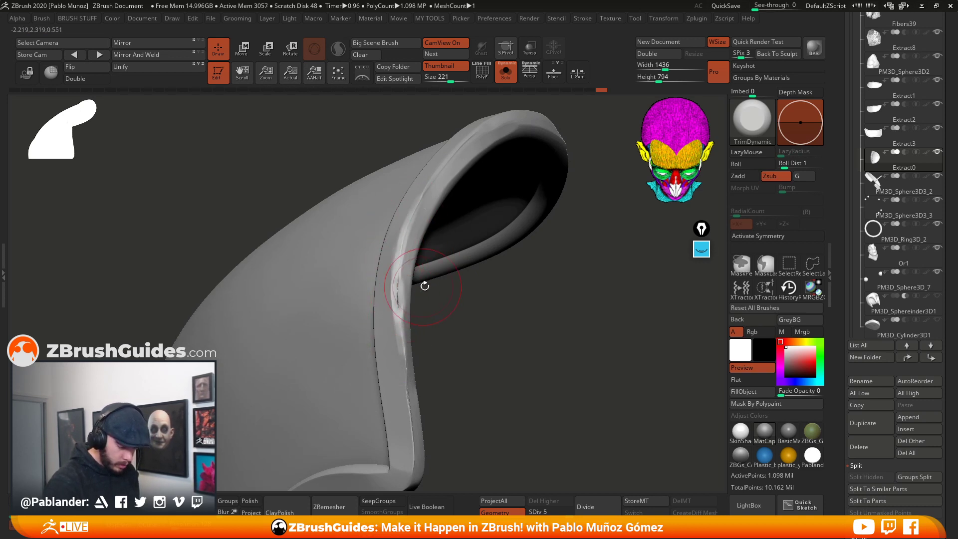
- Isolate the rim by its polygroups and mask the plate's inner and outer surfaces, leaving only the rim editable on the full plate
ctrl+shift+click(357, 336)
ctrl+shift+click(492, 333)
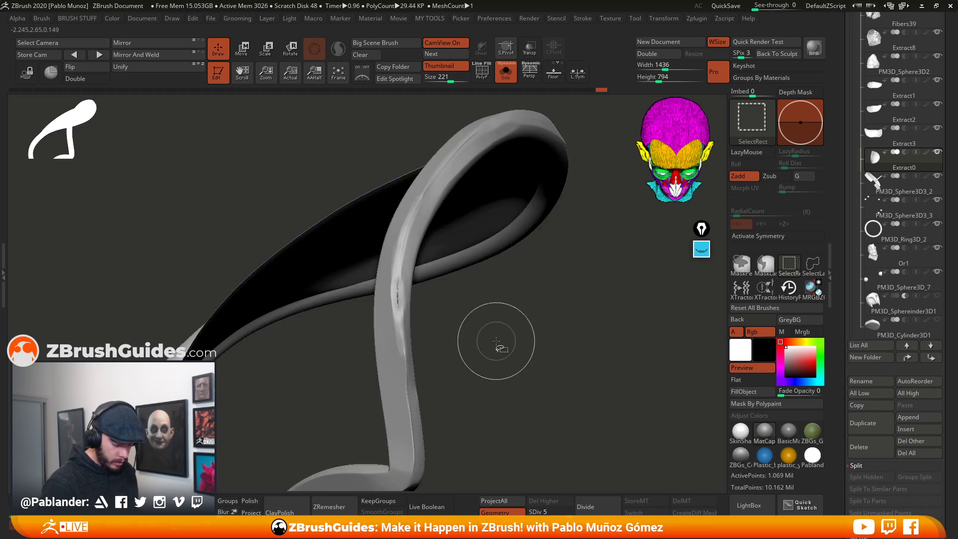
ctrl+shift+click(456, 260)
ctrl+shift+click(484, 295)
ctrl+shift+click(431, 296)
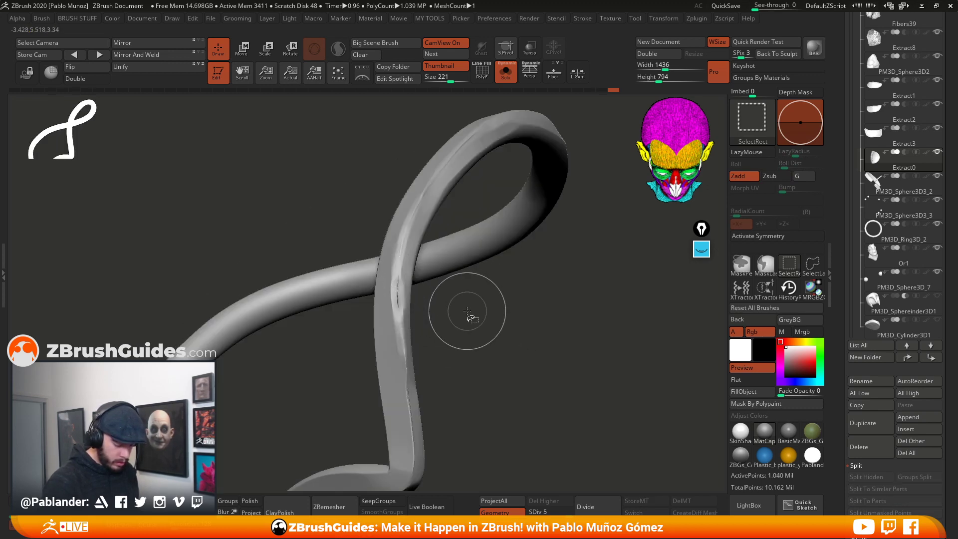
ctrl+shift+click(467, 312)
ctrl+shift+click(471, 255)
ctrl+shift+click(500, 289)
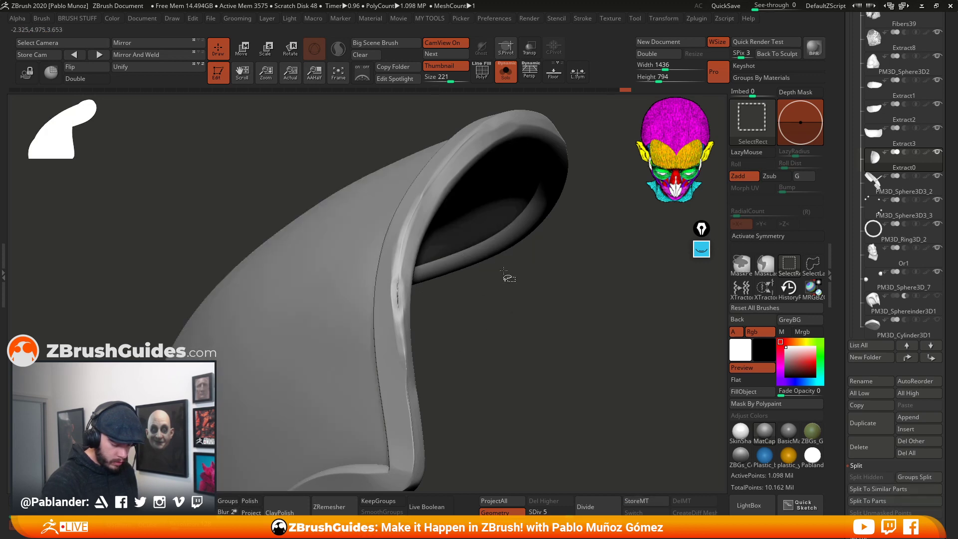
ctrl+shift+click(504, 274)
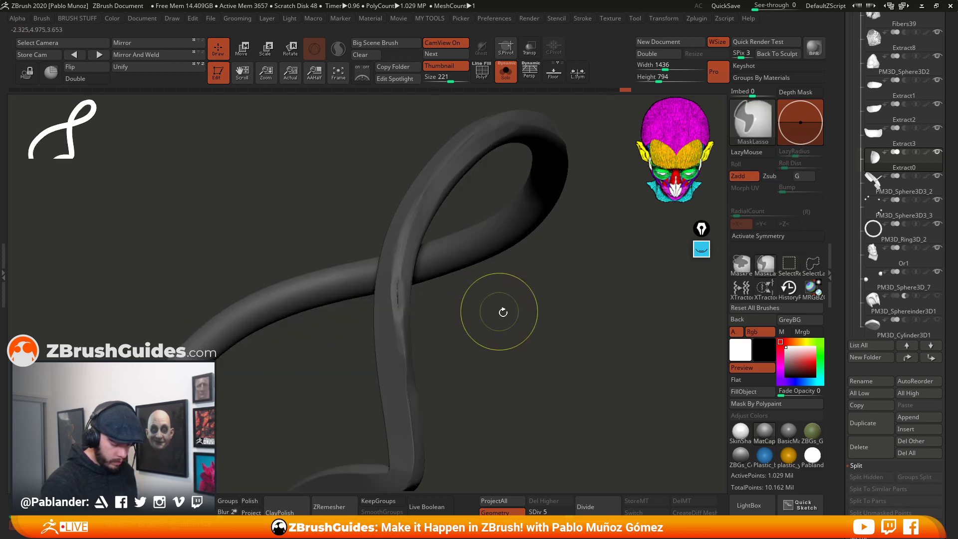
ctrl+shift+click(500, 312)
ctrl+shift+click(470, 330)
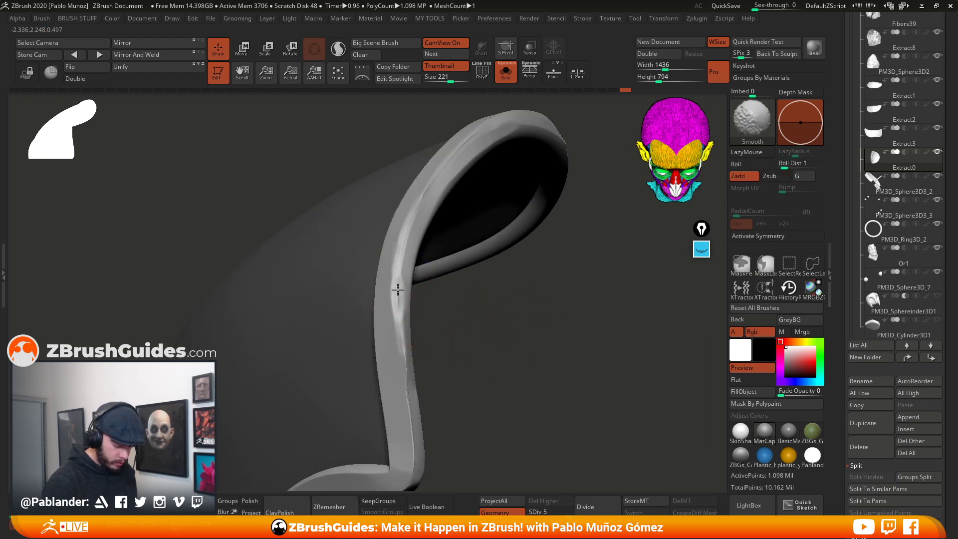
- Smooth out the ragged patch at the bend of the unmasked rim
mouse_move(398, 289)
shift+mouse_down()
mouse_move(408, 375)
mouse_move(494, 310)
mouse_move(445, 339)
shift+mouse_up()
key(shift)
mouse_move(445, 285)
mouse_down()
mouse_move(449, 349)
mouse_move(512, 333)
mouse_move(438, 283)
mouse_move(524, 300)
mouse_move(560, 274)
mouse_move(541, 331)
mouse_move(520, 258)
mouse_up()
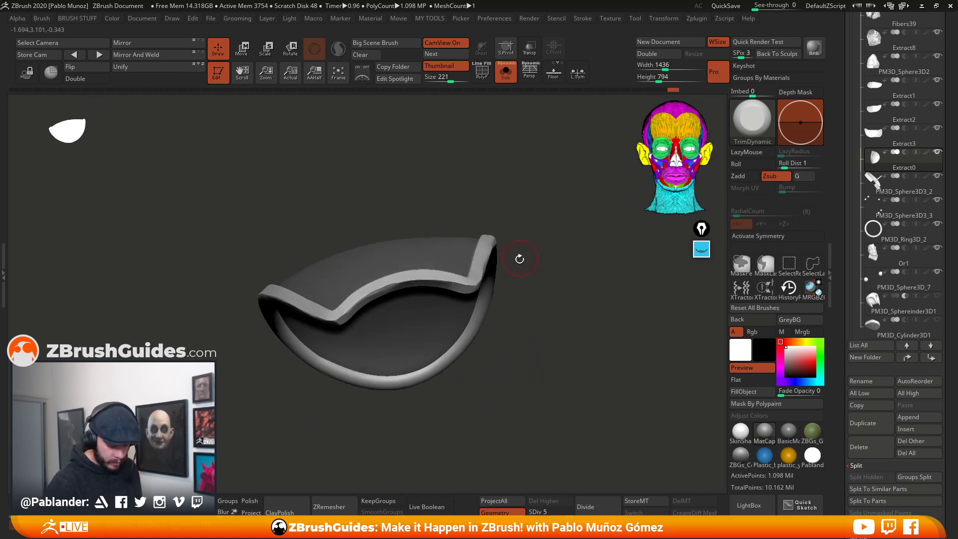
- Flatten the underside of the rim along the shoulder plate's long curved edge with TrimDynamic
drag(539, 299, 405, 249)
drag(486, 220, 392, 269)
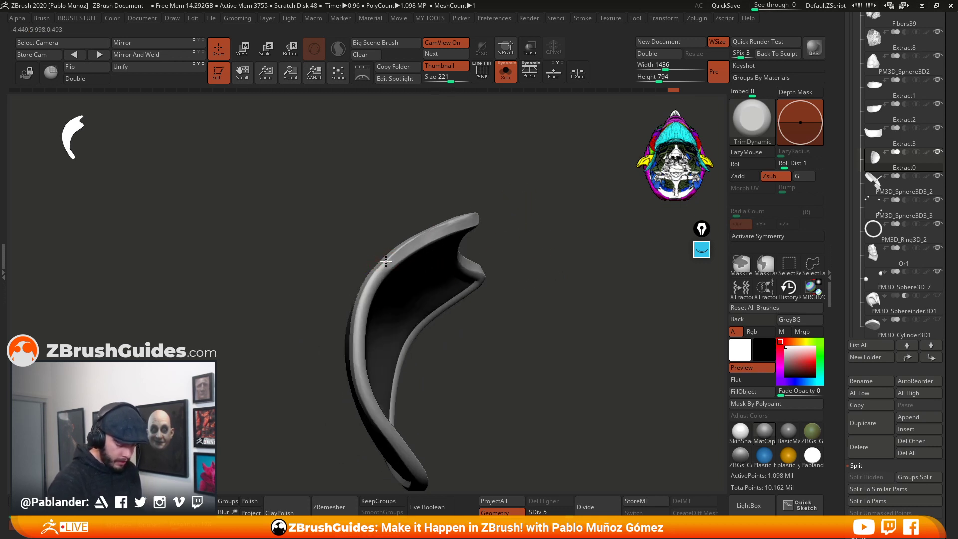
drag(371, 399, 359, 297)
drag(476, 409, 485, 309)
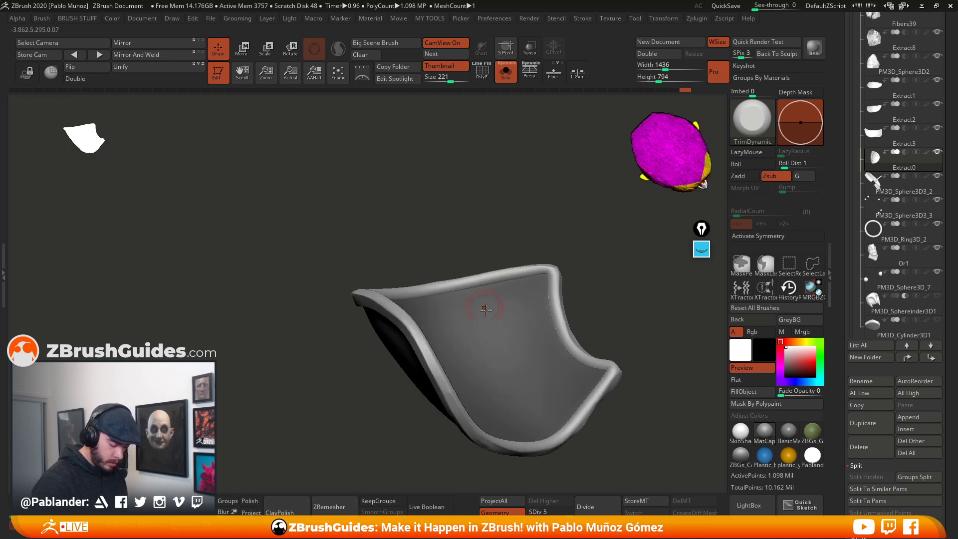
drag(470, 415, 448, 372)
- Carve irregular worn facets into the rim along the notched neck edge, its corners and the adjoining long edges with TrimDynamic
mouse_move(511, 331)
mouse_down()
mouse_move(577, 311)
mouse_move(533, 263)
mouse_move(525, 309)
mouse_move(556, 309)
mouse_move(523, 331)
mouse_move(516, 322)
mouse_up()
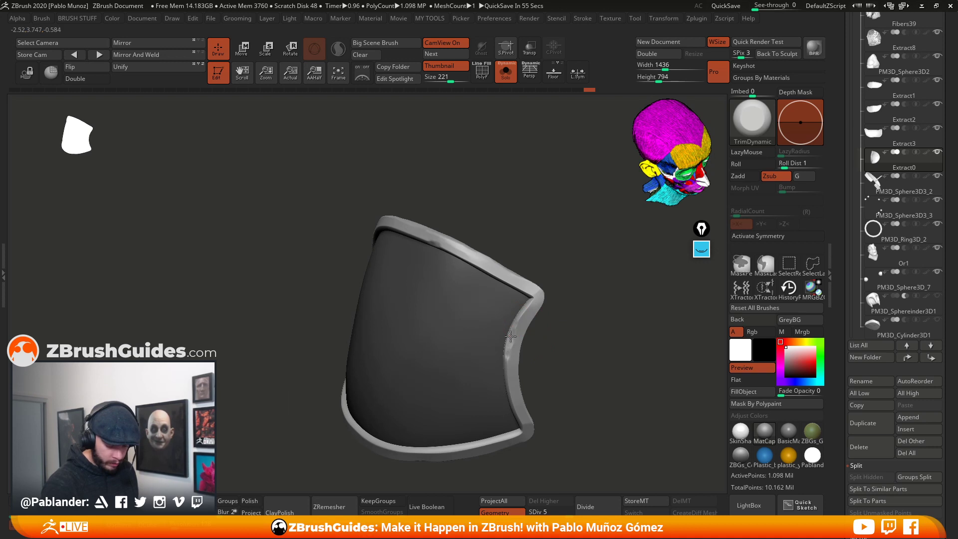
drag(565, 372, 563, 311)
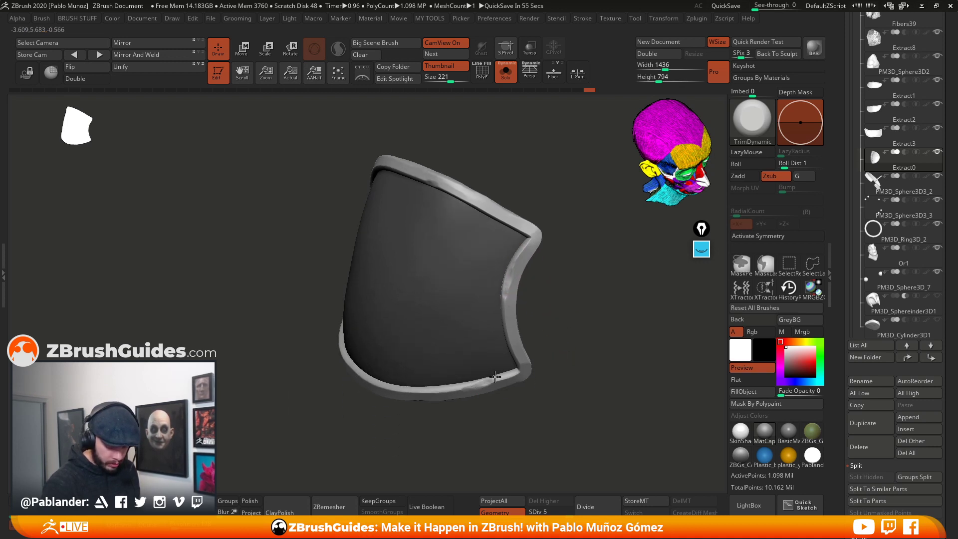
drag(558, 367, 539, 331)
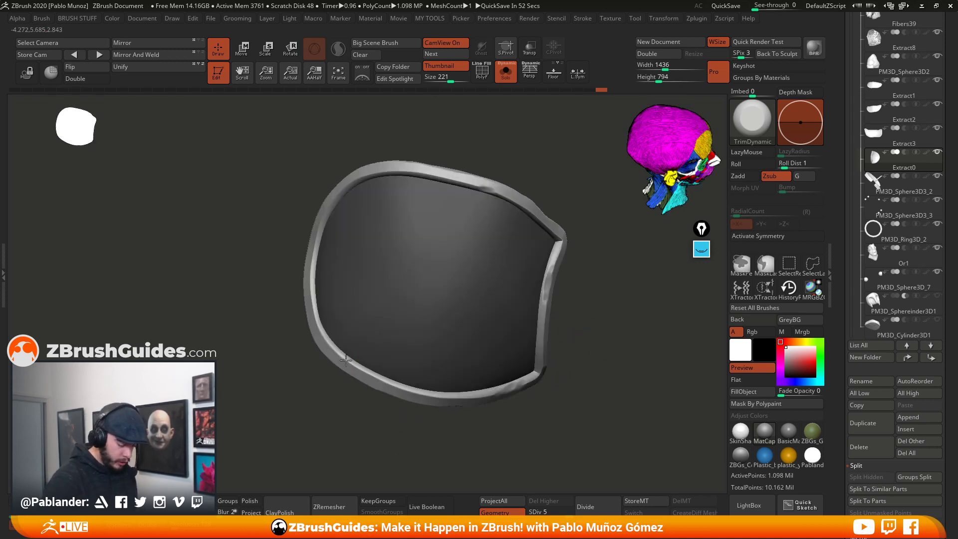
mouse_move(393, 398)
mouse_down()
mouse_move(588, 358)
mouse_move(541, 295)
mouse_move(528, 314)
mouse_move(571, 278)
mouse_move(542, 305)
mouse_move(552, 316)
mouse_move(531, 295)
mouse_move(468, 299)
mouse_move(467, 314)
mouse_up()
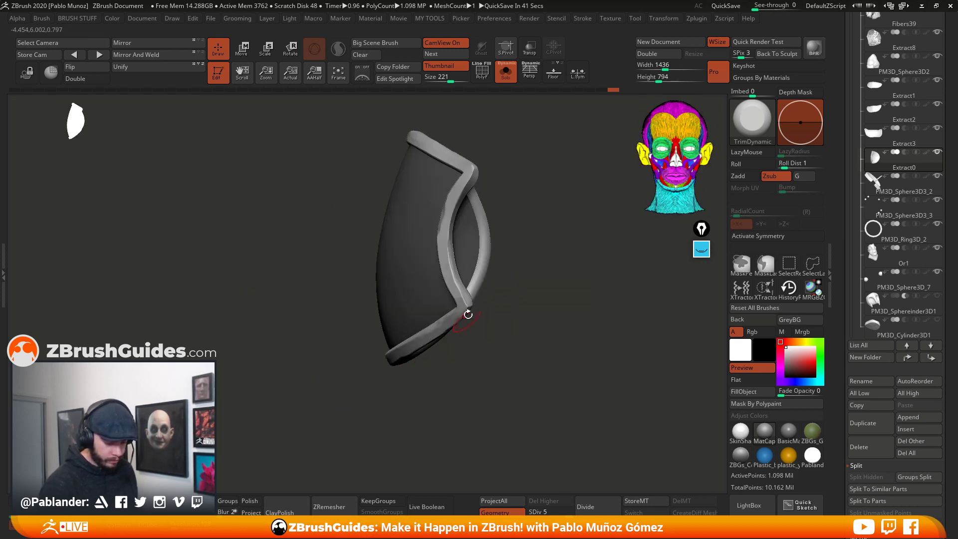
mouse_move(472, 174)
mouse_down()
mouse_move(449, 324)
mouse_move(569, 322)
mouse_up()
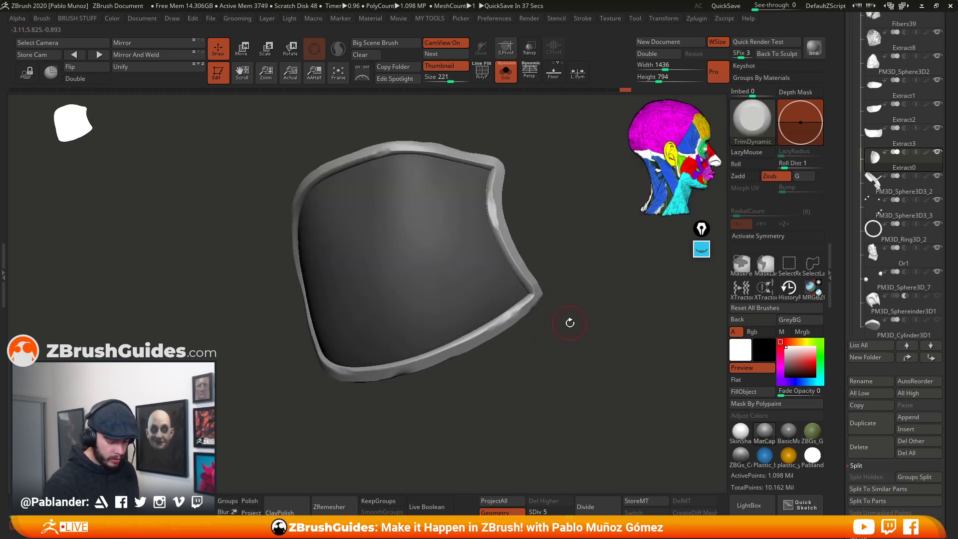
- Clear the mask and cut small nicks into the rim along the upper, notched and lower edges with DamStandard
key(space)
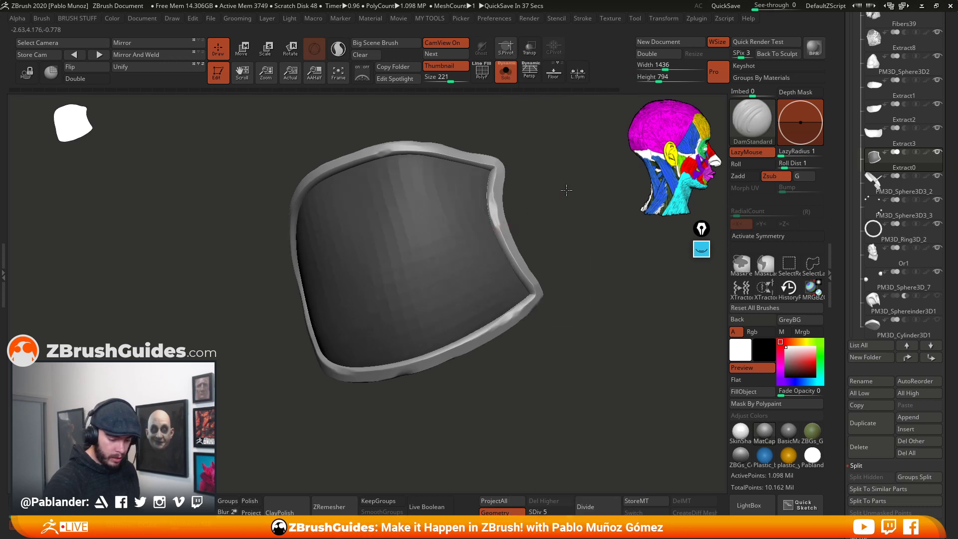
right_click(567, 189)
drag(438, 155, 458, 153)
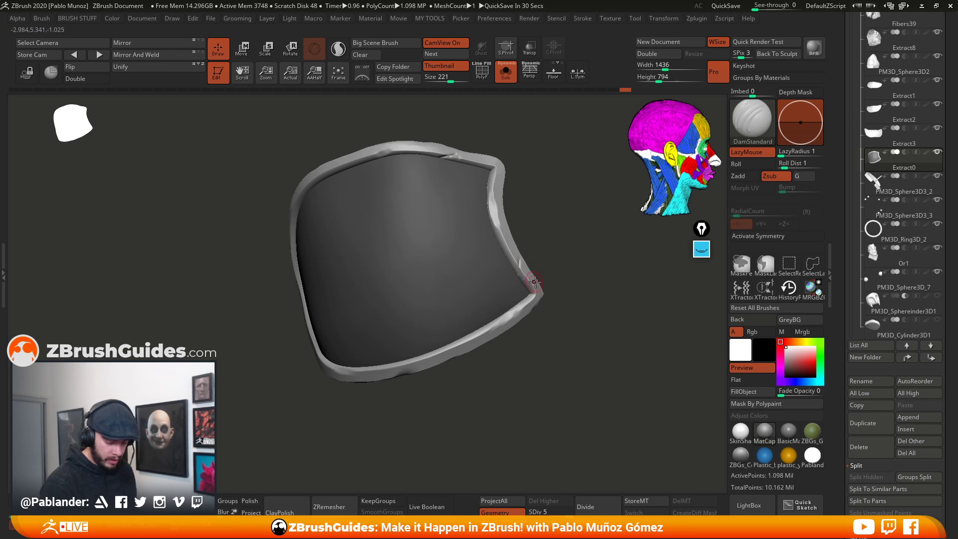
mouse_move(586, 316)
mouse_down()
mouse_move(569, 347)
mouse_move(515, 358)
mouse_up()
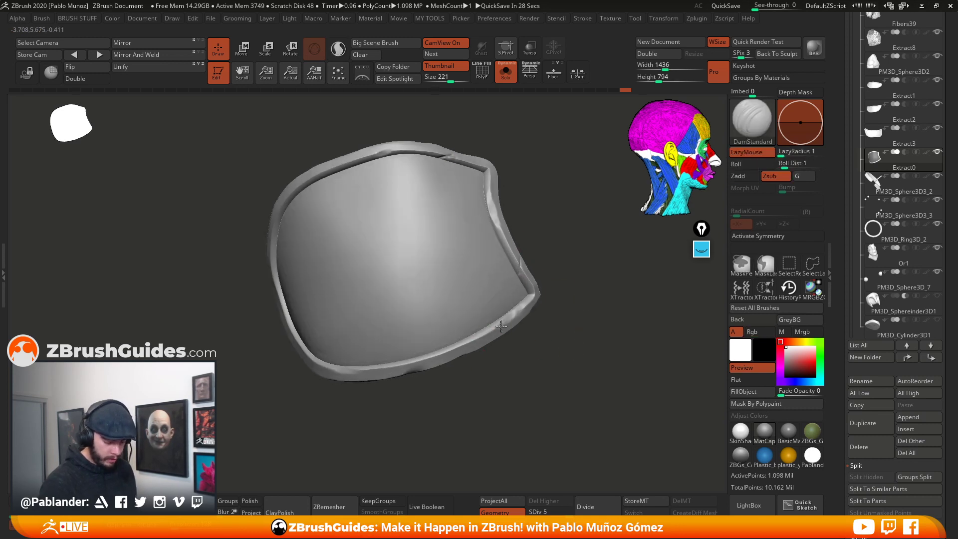
drag(514, 311, 514, 316)
drag(422, 357, 415, 363)
alt+drag(485, 367, 464, 303)
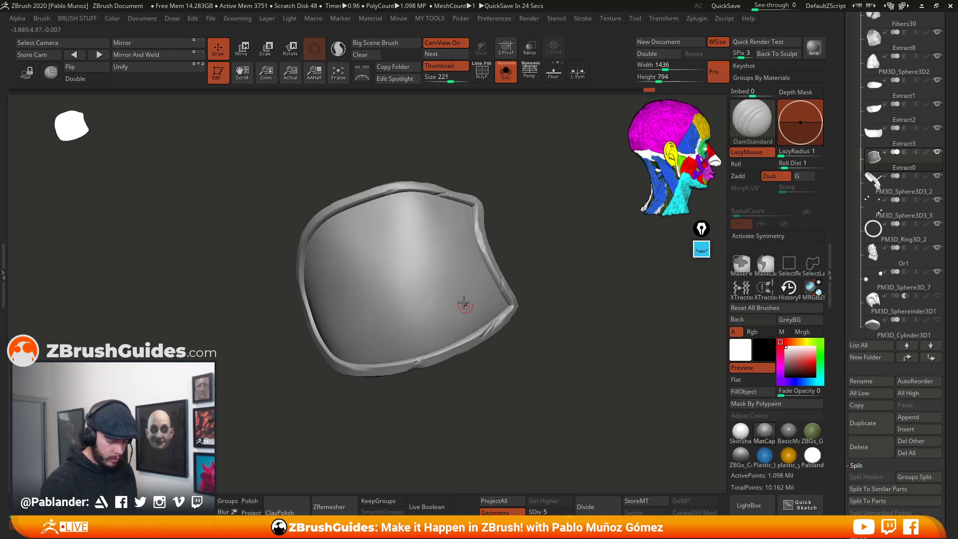
- Carve diagonal scratches near the notched edge and a few small dents across the plate's outer surface with DamStandard
mouse_move(441, 246)
mouse_down()
mouse_move(435, 253)
mouse_move(441, 224)
mouse_up()
right_click(439, 295)
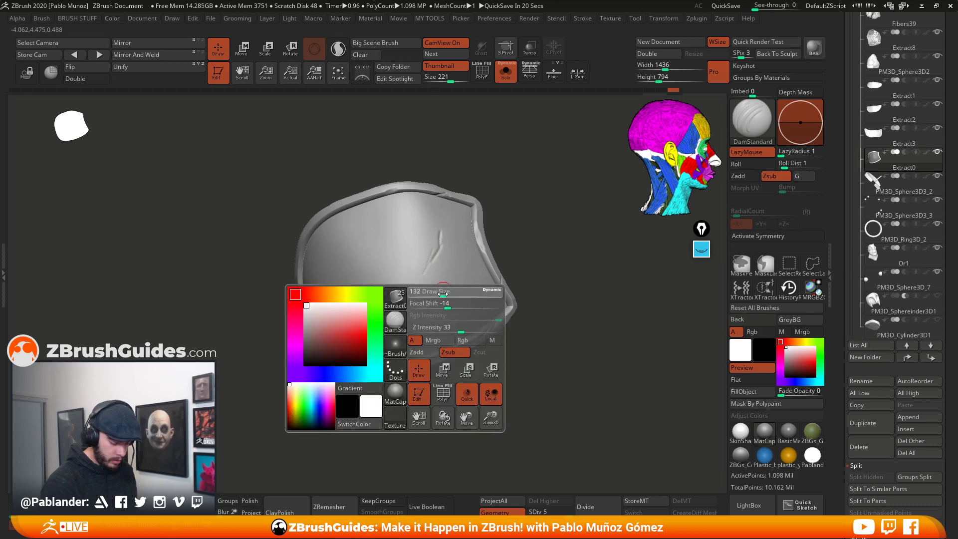
drag(468, 295, 456, 331)
mouse_move(483, 252)
mouse_down()
mouse_move(481, 299)
mouse_move(410, 265)
mouse_up()
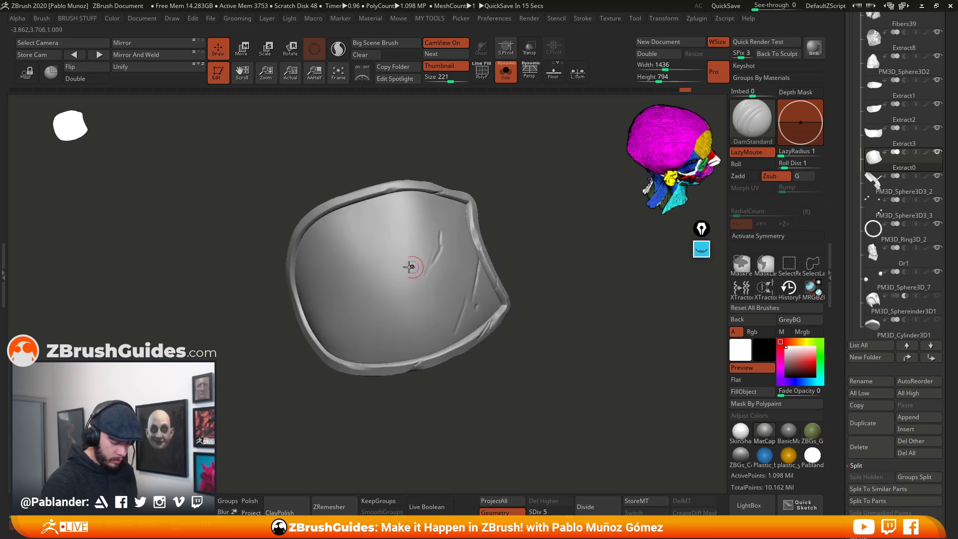
click(361, 232)
click(361, 254)
click(366, 269)
click(446, 211)
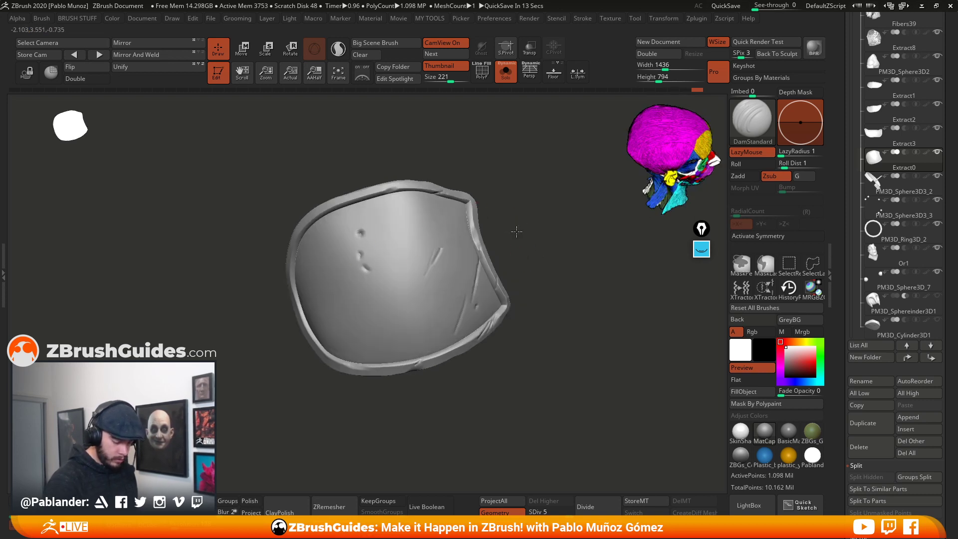
- Add more short nicks near the lower rim, the upper rim and the far side of the plate's outer surface
drag(514, 231, 495, 234)
drag(427, 344, 414, 355)
drag(477, 252, 495, 229)
drag(367, 202, 363, 195)
drag(554, 203, 499, 215)
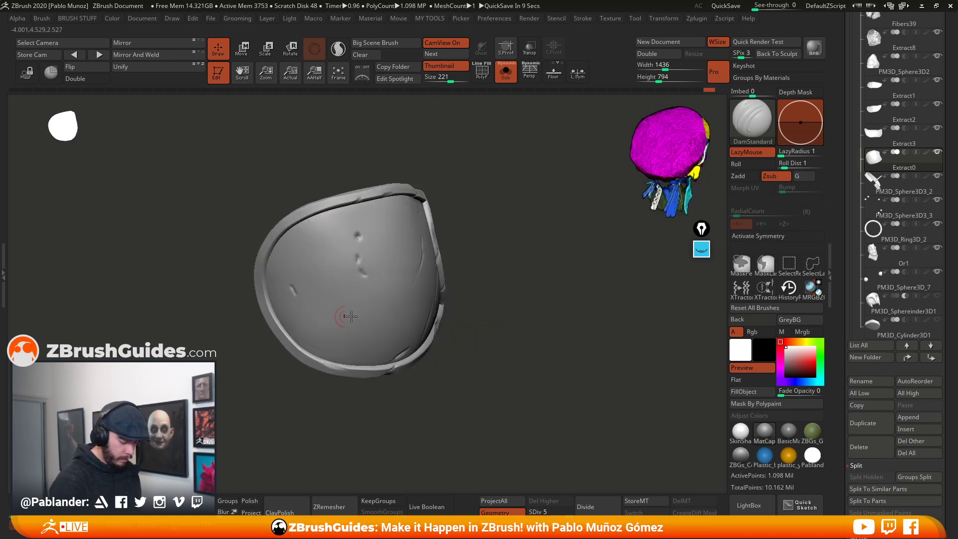
drag(479, 304, 524, 261)
- Choose TrimDynamic, isolate the outer surface by its polygroup and mask everything else, leaving only that surface editable on the full plate
key(b)
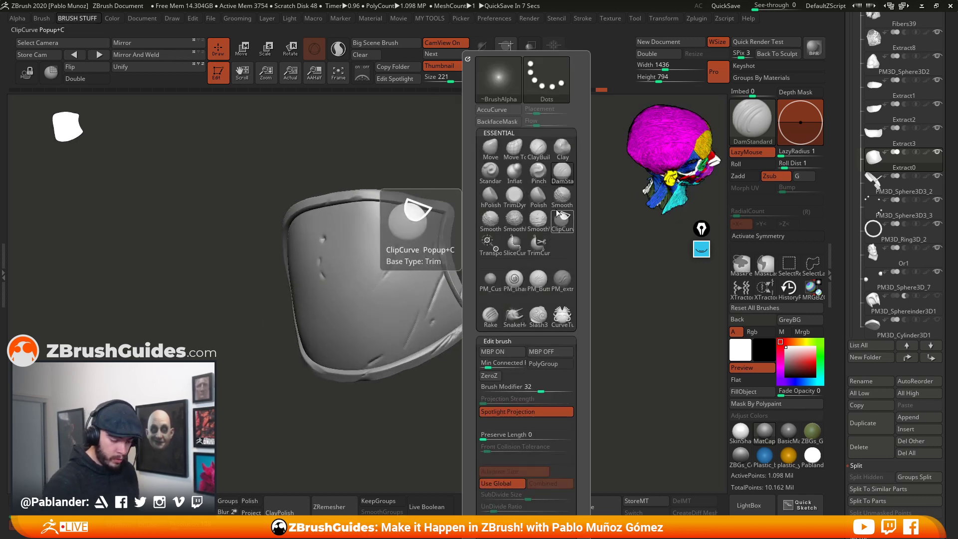
key(t)
key(d)
ctrl+shift+click(417, 254)
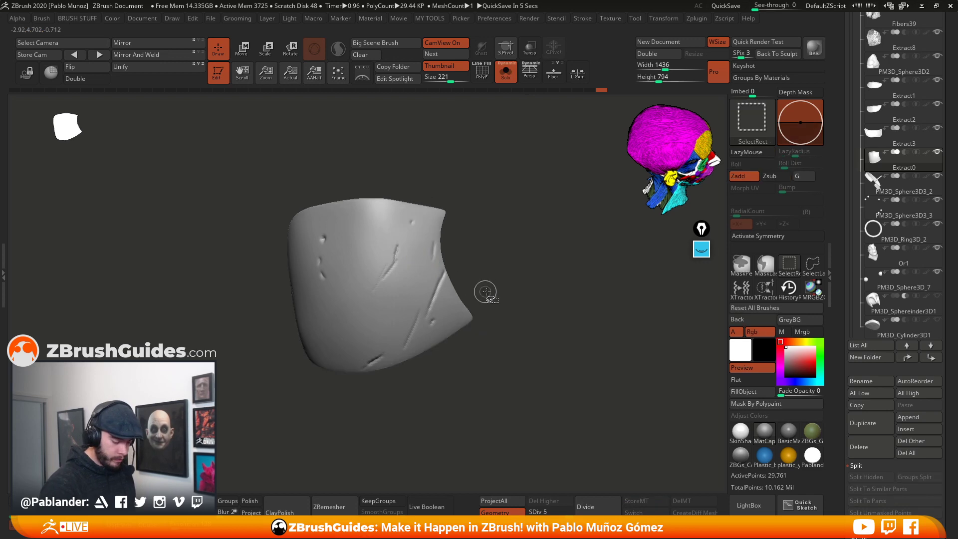
ctrl+click(508, 279)
ctrl+shift+click(528, 274)
ctrl+click(522, 272)
- Flatten the outer surface into broad uneven facets around the dents and toward the lower edge with a resized TrimDynamic brush
right_click(496, 250)
drag(489, 265, 556, 238)
mouse_move(384, 247)
mouse_down()
mouse_move(352, 244)
mouse_move(360, 291)
mouse_move(390, 270)
mouse_up()
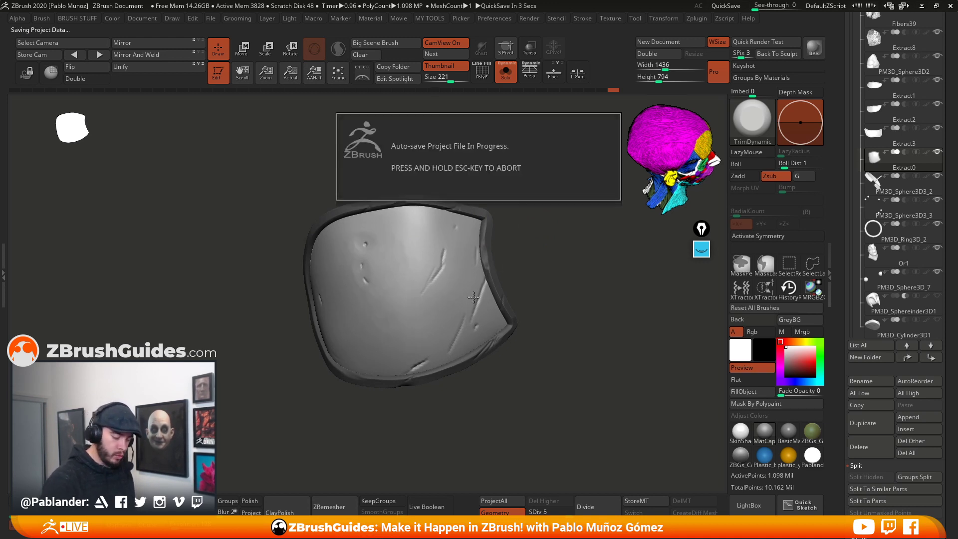
key(space)
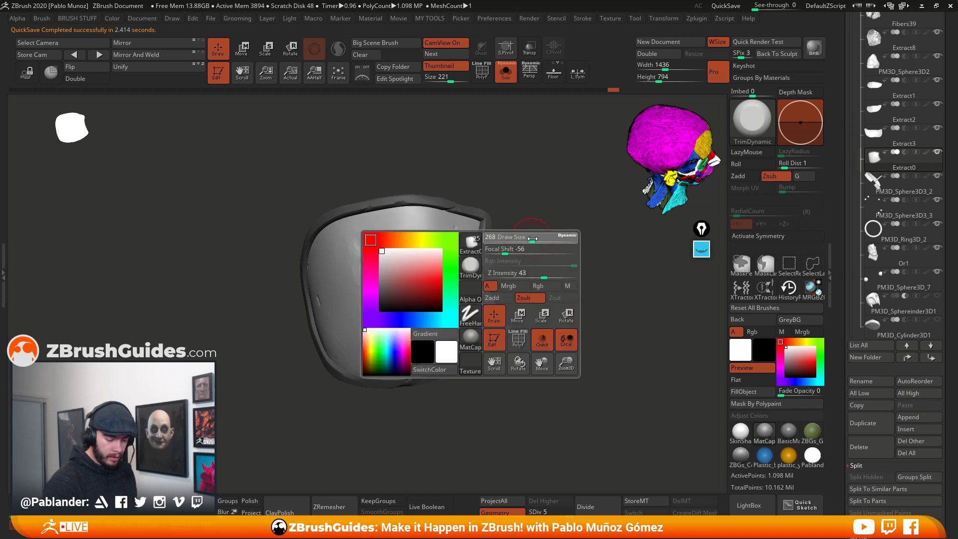
drag(530, 287, 552, 262)
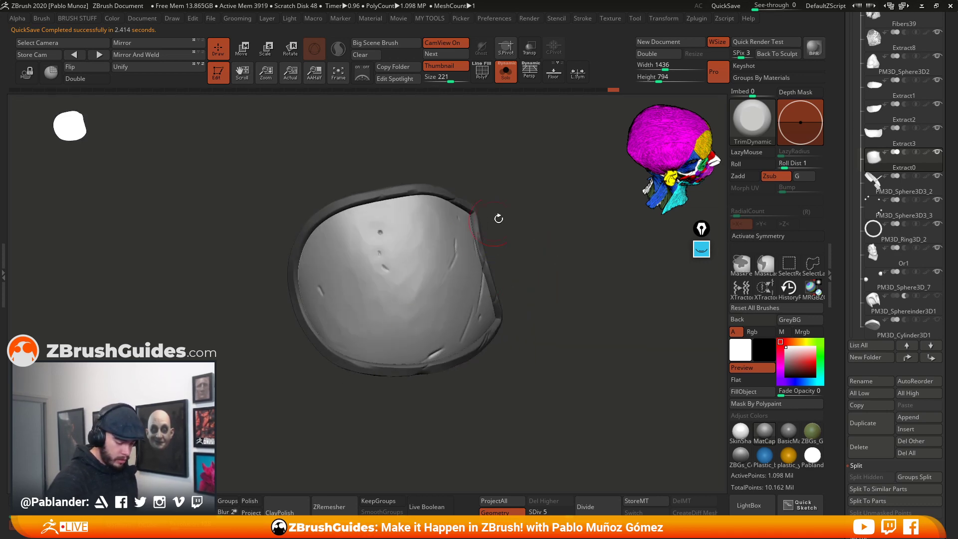
drag(498, 218, 483, 222)
drag(313, 284, 339, 293)
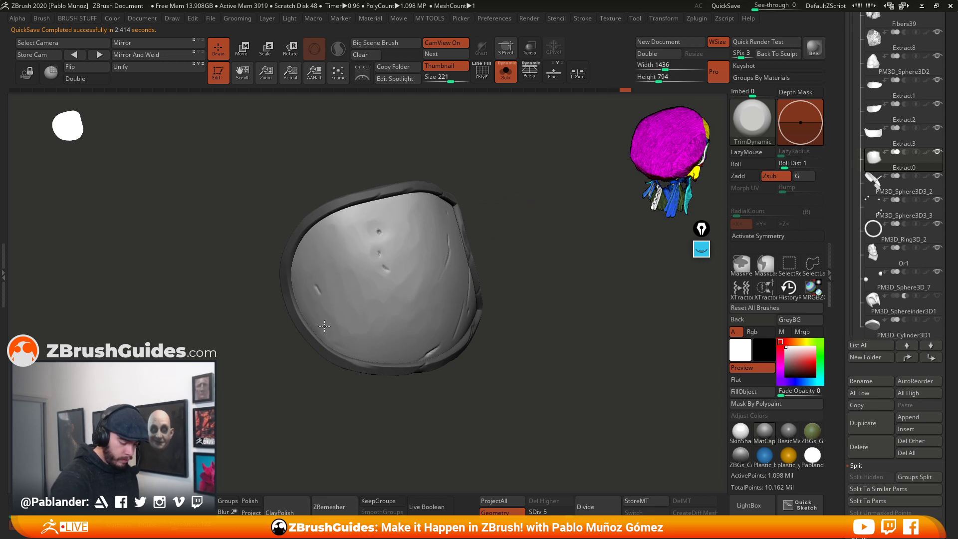
drag(493, 270, 460, 280)
drag(405, 335, 378, 340)
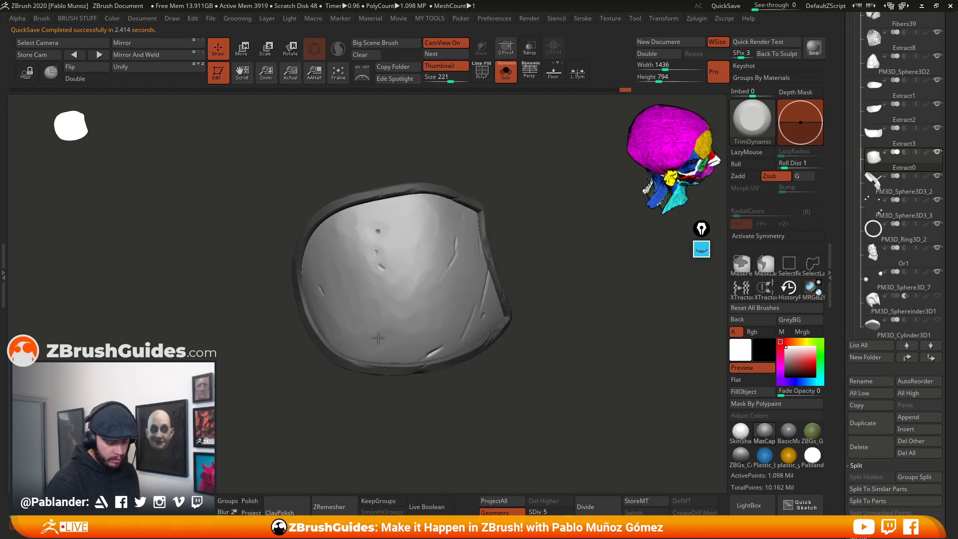
drag(534, 300, 508, 296)
mouse_move(422, 317)
mouse_down()
mouse_move(410, 335)
mouse_move(437, 317)
mouse_up()
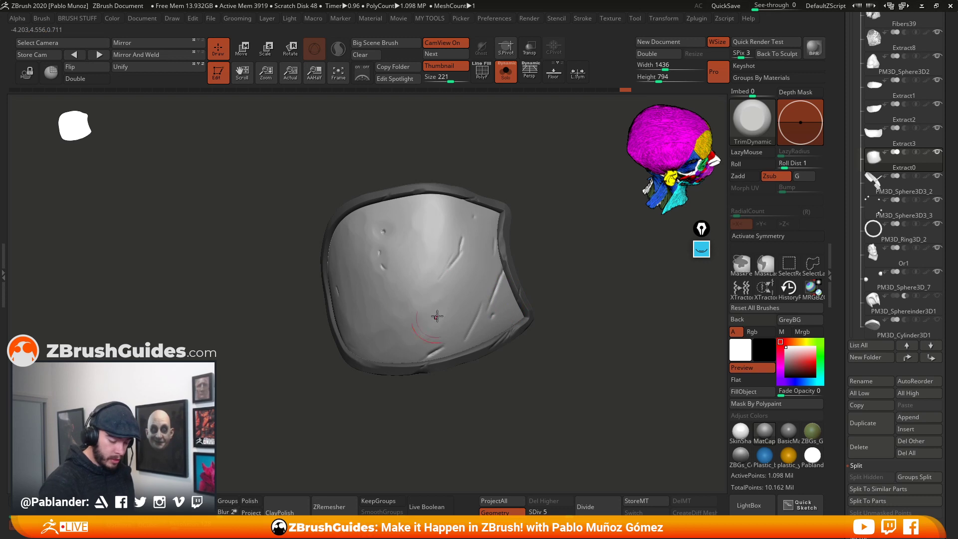
- Plane down the outer surface around the diagonal scratches and the lower corner beside the notched edge with TrimDynamic
alt+drag(566, 250, 541, 257)
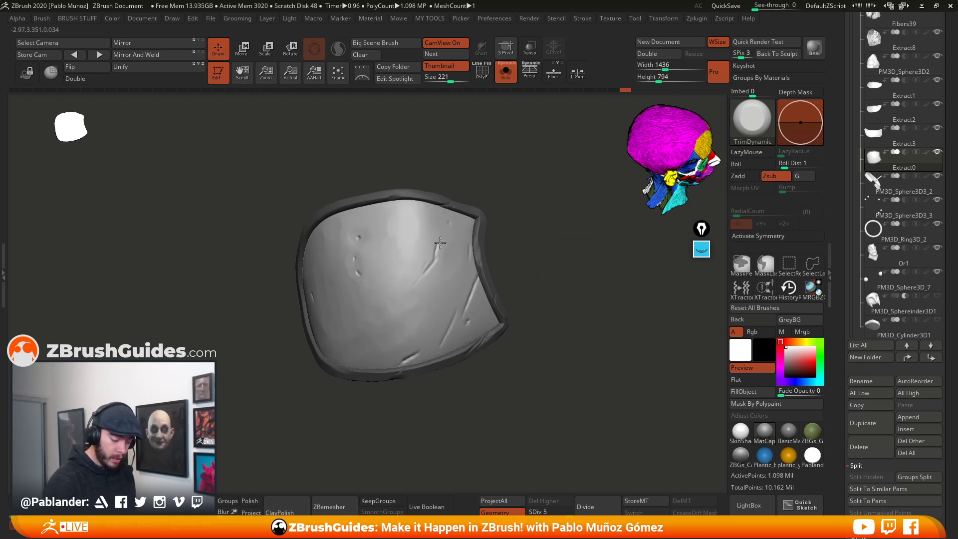
mouse_move(438, 243)
mouse_down()
mouse_move(428, 257)
mouse_move(425, 243)
mouse_up()
mouse_move(432, 314)
mouse_down()
mouse_move(407, 357)
mouse_move(433, 304)
mouse_up()
drag(492, 278, 457, 284)
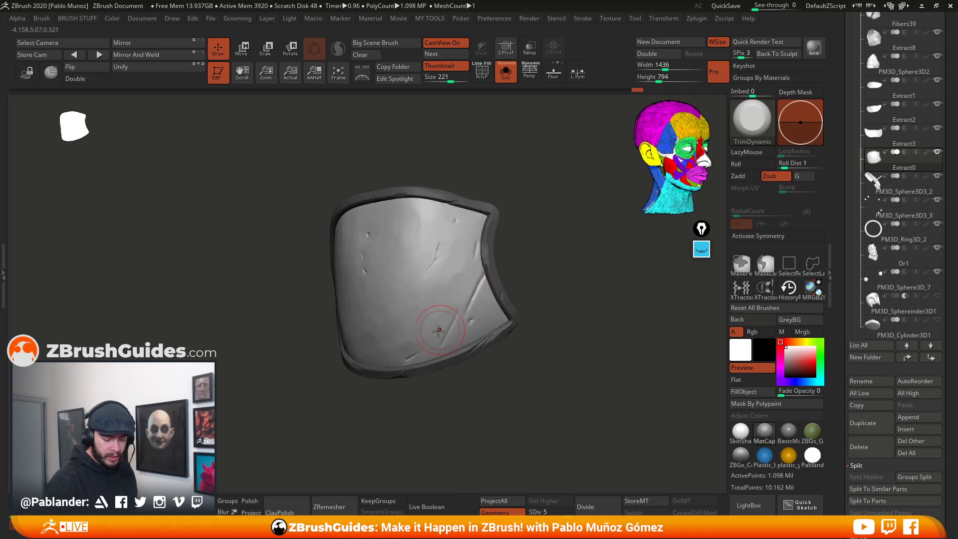
drag(377, 340, 383, 331)
mouse_move(434, 220)
mouse_down()
mouse_move(426, 218)
mouse_move(424, 235)
mouse_move(420, 227)
mouse_up()
mouse_move(445, 306)
mouse_down()
mouse_move(432, 311)
mouse_move(446, 274)
mouse_move(451, 319)
mouse_up()
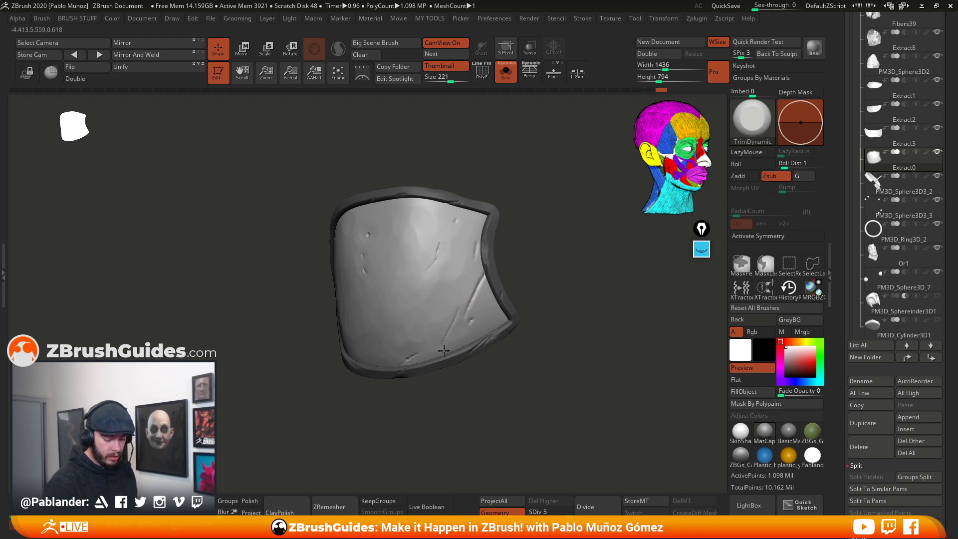
drag(530, 287, 544, 288)
drag(440, 351, 433, 354)
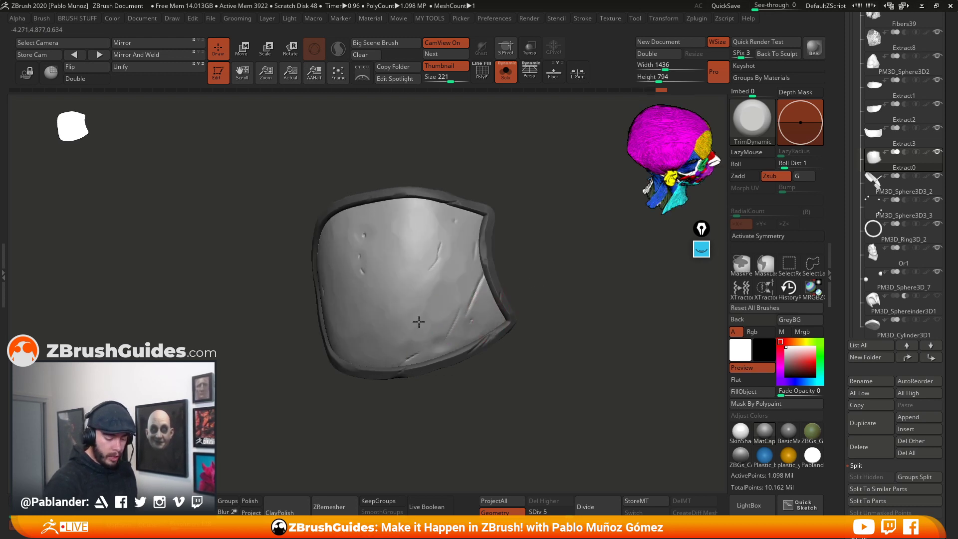
- Wear the centre and far side of the plate's outer surface into hammered facets with TrimDynamic
drag(405, 276, 391, 292)
mouse_move(395, 242)
mouse_down()
mouse_move(376, 223)
mouse_move(357, 225)
mouse_move(378, 344)
mouse_up()
drag(514, 265, 544, 269)
mouse_move(321, 339)
mouse_down()
mouse_move(298, 329)
mouse_move(294, 248)
mouse_move(305, 240)
mouse_up()
mouse_move(383, 342)
mouse_down()
mouse_move(389, 324)
mouse_move(366, 333)
mouse_move(374, 300)
mouse_move(382, 302)
mouse_up()
drag(490, 293, 523, 292)
mouse_move(422, 326)
mouse_down()
mouse_move(407, 319)
mouse_move(412, 333)
mouse_move(447, 332)
mouse_move(410, 330)
mouse_move(452, 260)
mouse_move(454, 319)
mouse_move(414, 332)
mouse_move(432, 329)
mouse_move(392, 354)
mouse_up()
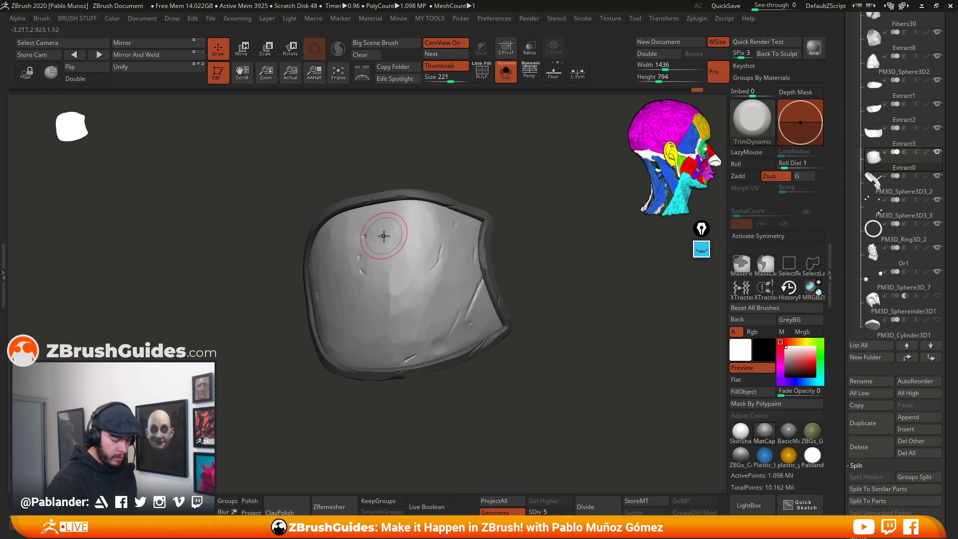
drag(509, 204, 498, 207)
drag(510, 259, 523, 255)
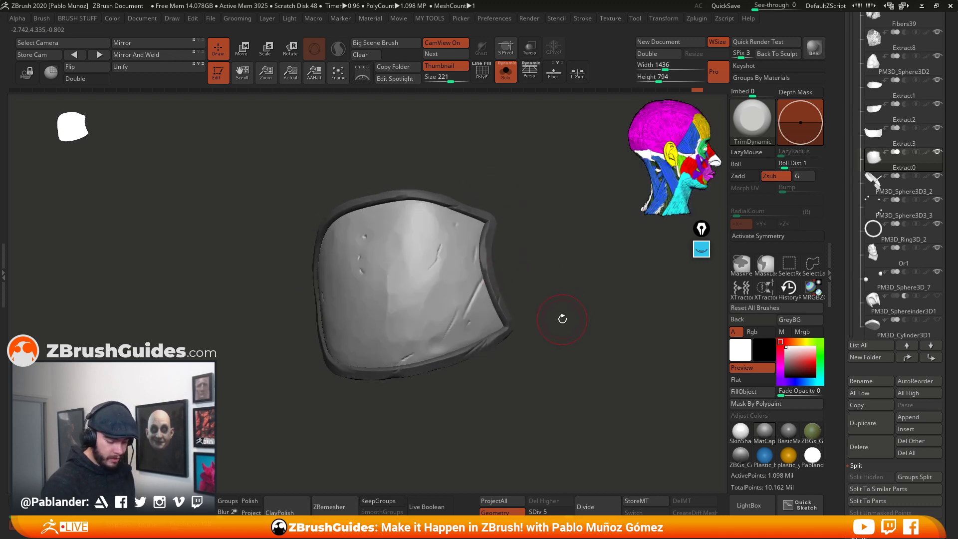
- Recut the long diagonal scratch beside the notched edge with DamStandard and soften its borders with Smooth and TrimDynamic
drag(562, 318, 558, 300)
key(space)
click(597, 171)
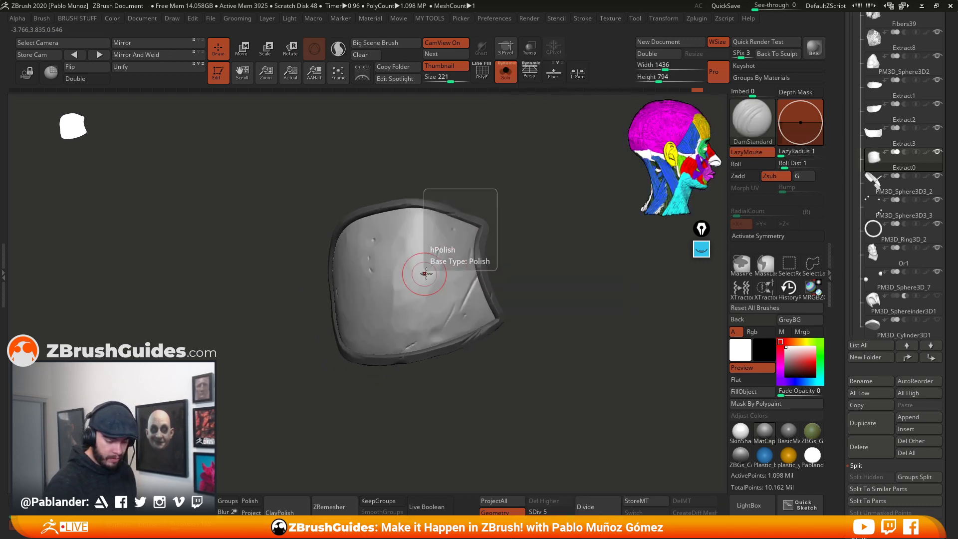
key(space)
drag(472, 278, 459, 309)
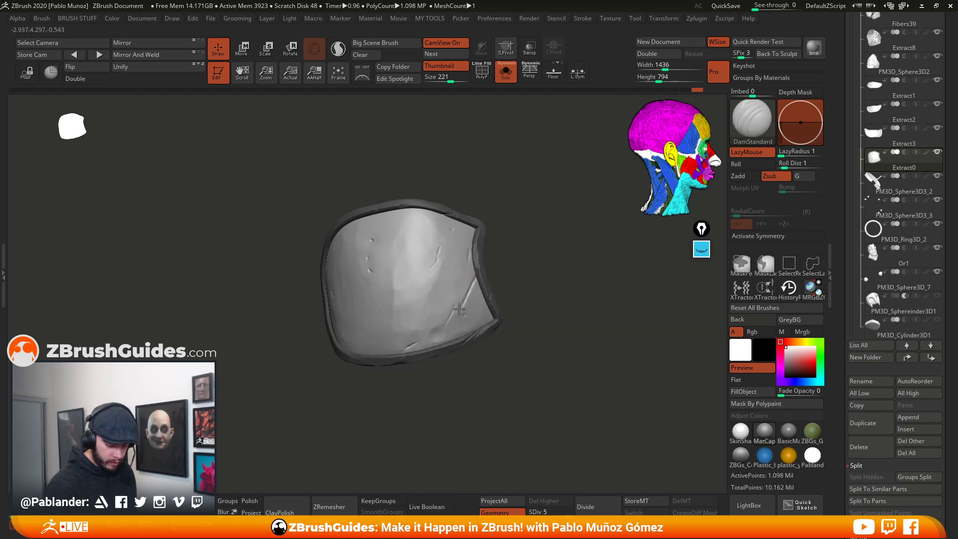
drag(534, 275, 468, 284)
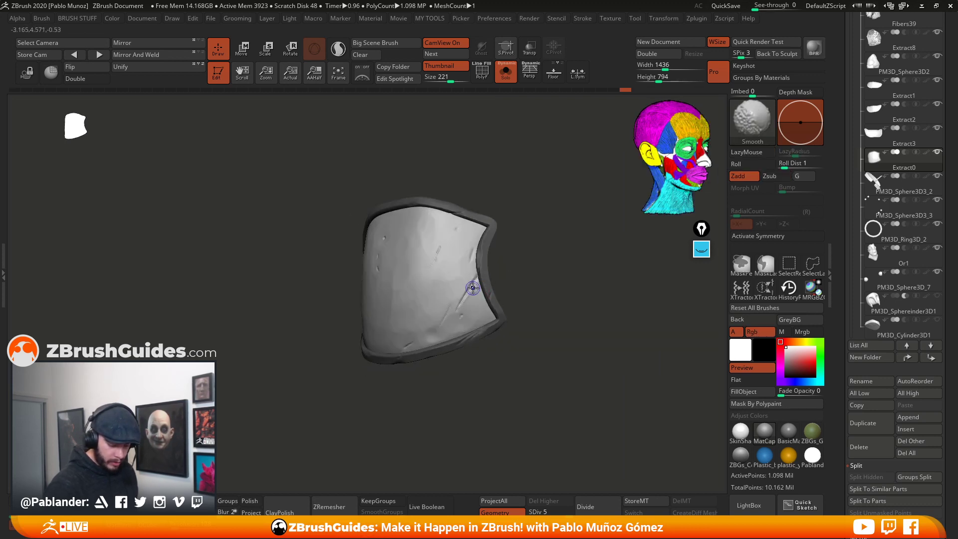
key(space)
click(493, 196)
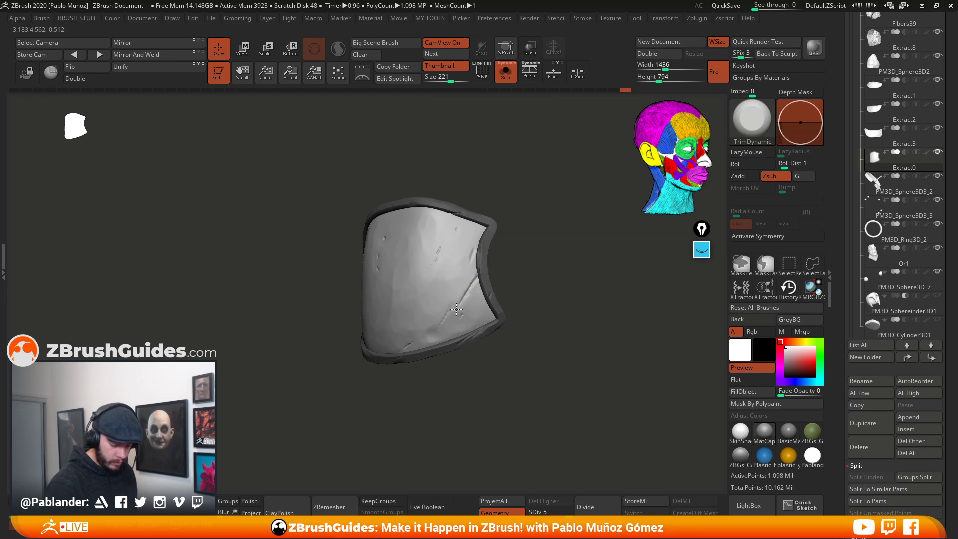
- Clear the mask, turn off Solo to show the whole bust and quick-save the project
drag(524, 254, 547, 317)
alt+drag(551, 354, 480, 308)
click(505, 72)
alt+drag(529, 280, 563, 265)
click(727, 6)
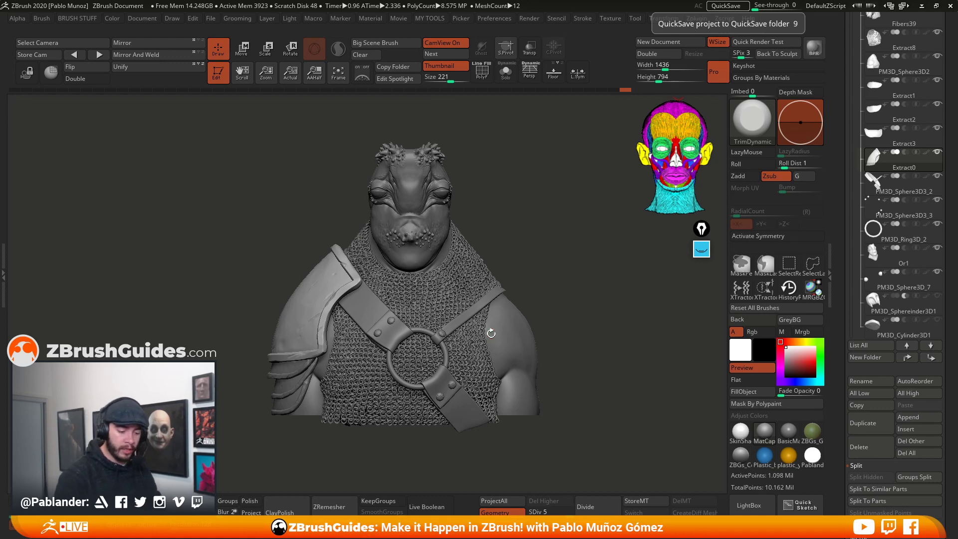
- Clone the main shoulder plate into a separate tool, switch to the standalone copy and inspect its worn surface
alt+drag(554, 280, 511, 293)
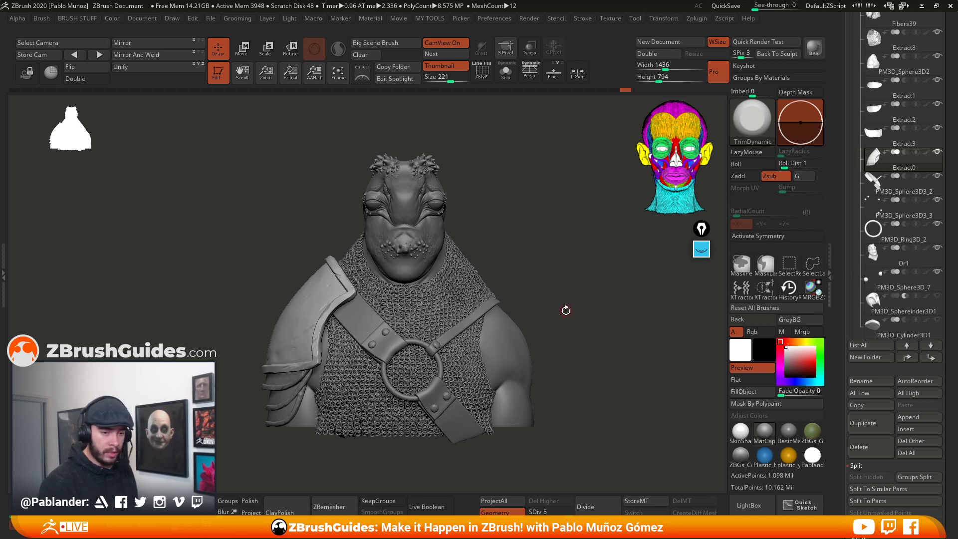
drag(568, 310, 564, 314)
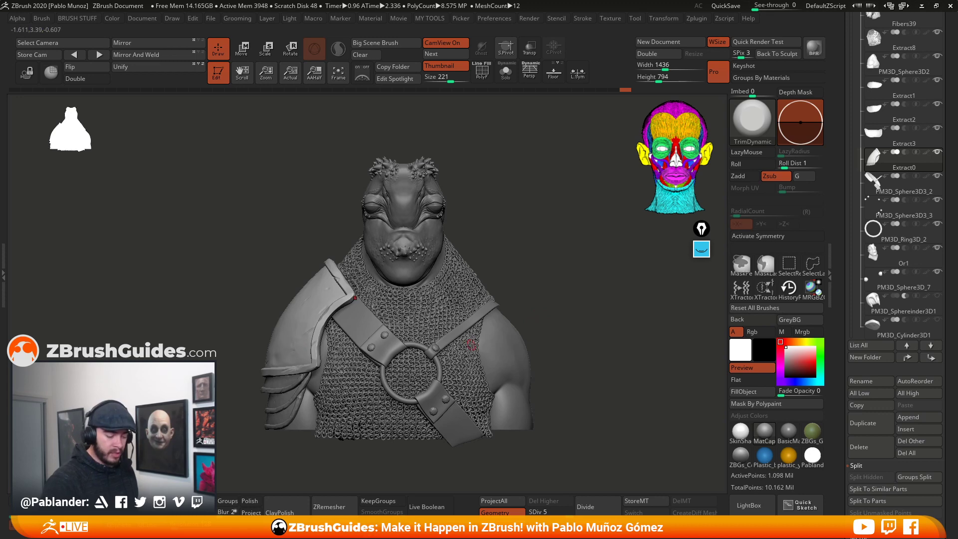
scroll(904, 178, up, 2)
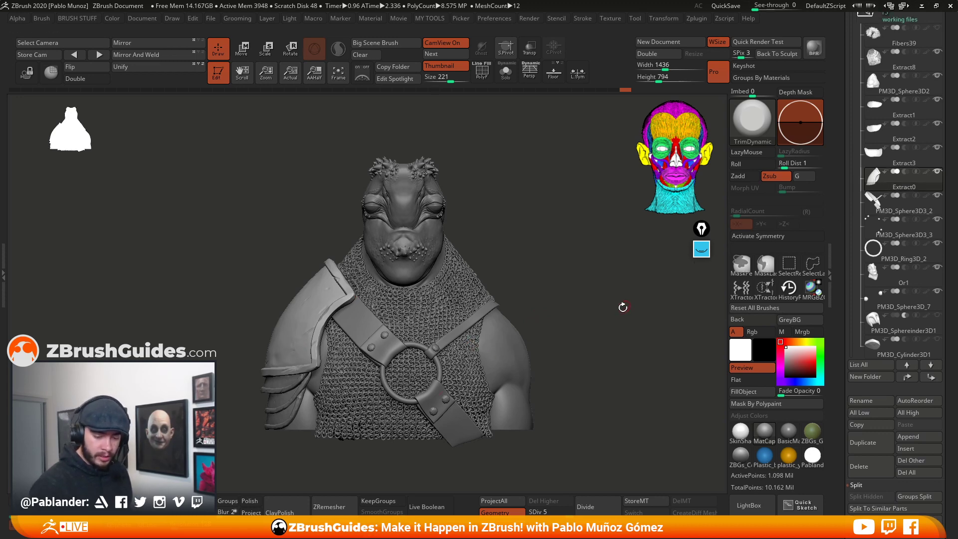
scroll(863, 426, up, 5)
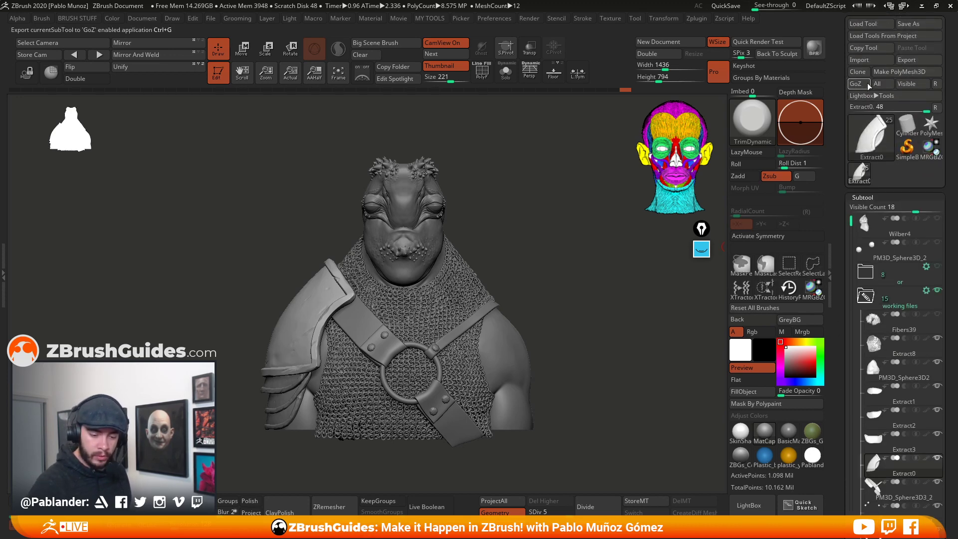
click(859, 72)
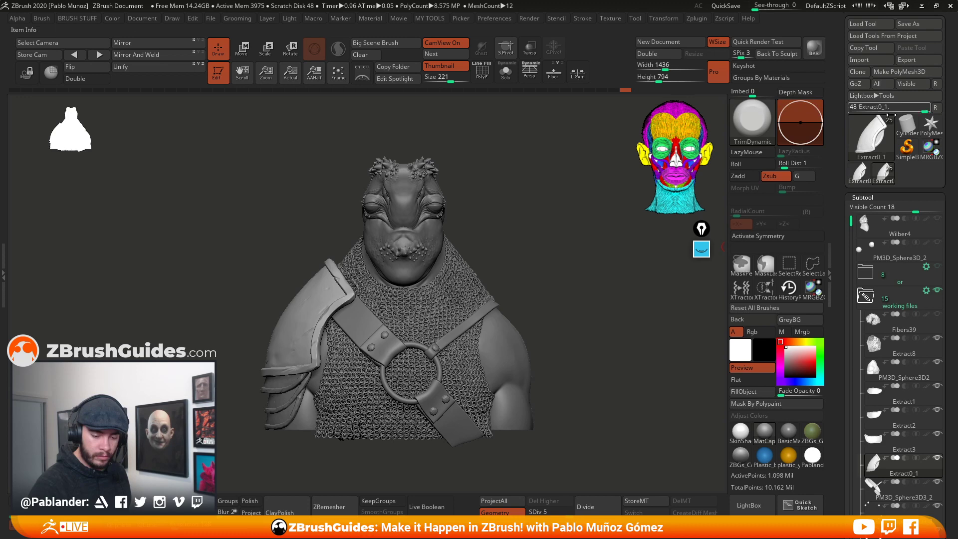
click(859, 172)
drag(487, 336, 546, 362)
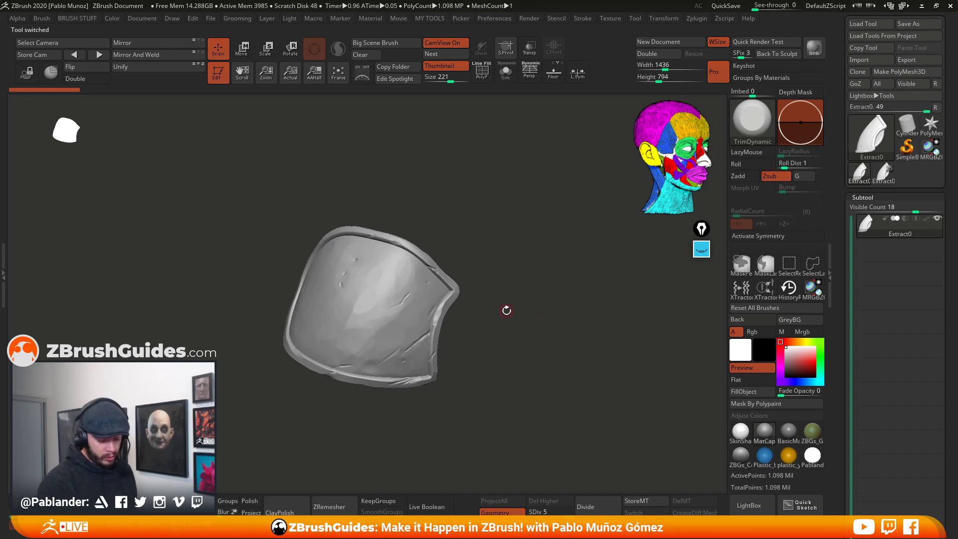
drag(534, 311, 532, 307)
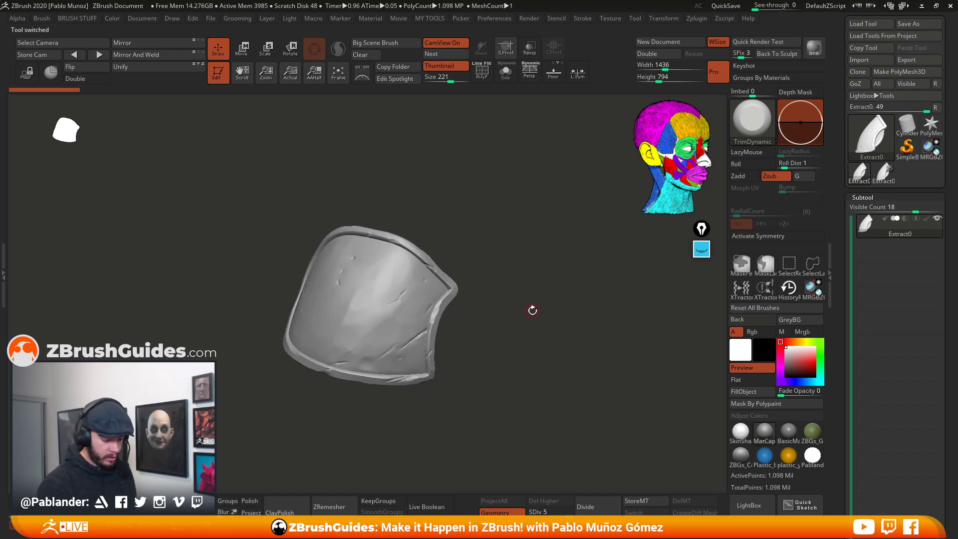
drag(451, 194, 509, 211)
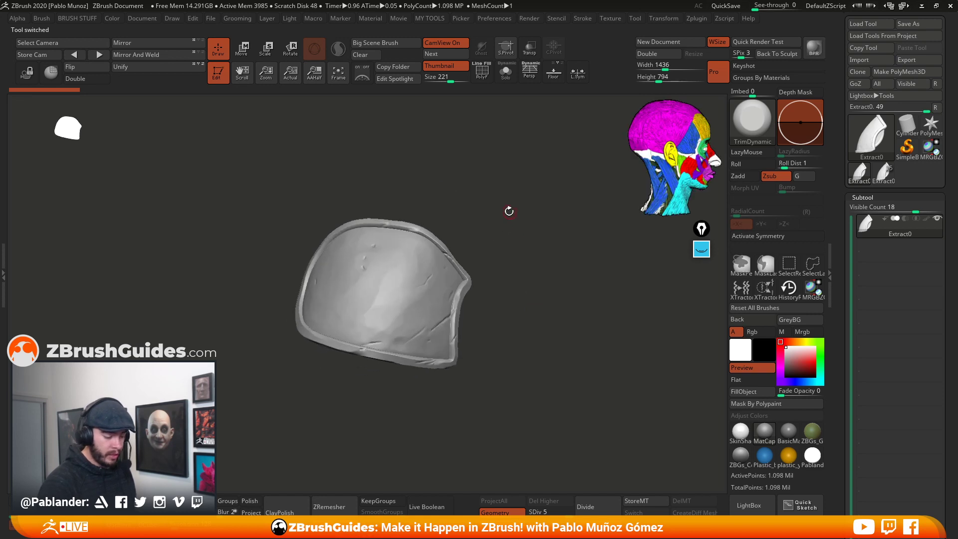
- Compare the cloned plate's lowest subdivision level with its highest, level 5, to examine the mesh and its wear
drag(537, 255, 536, 286)
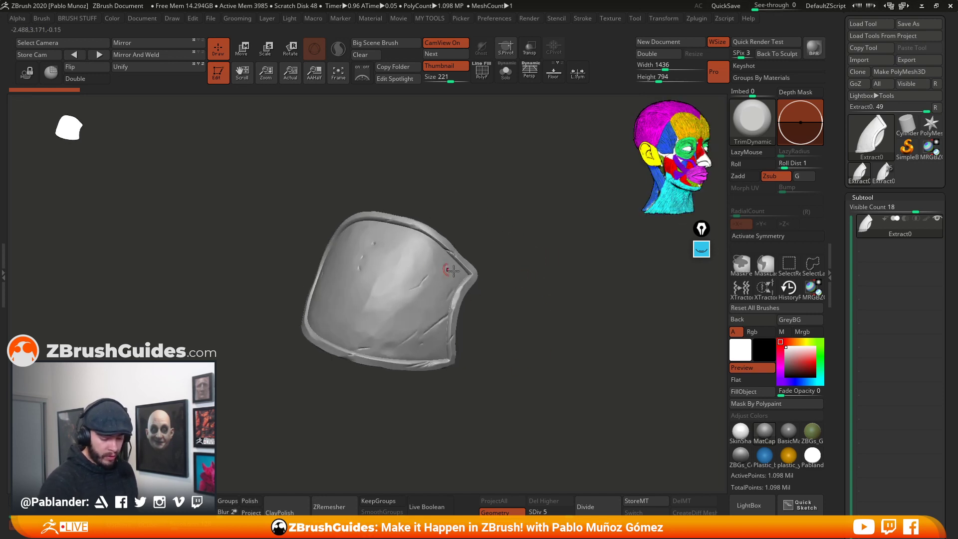
key(shift+d)
key(shift+d)
key(shift+d)
key(shift+d)
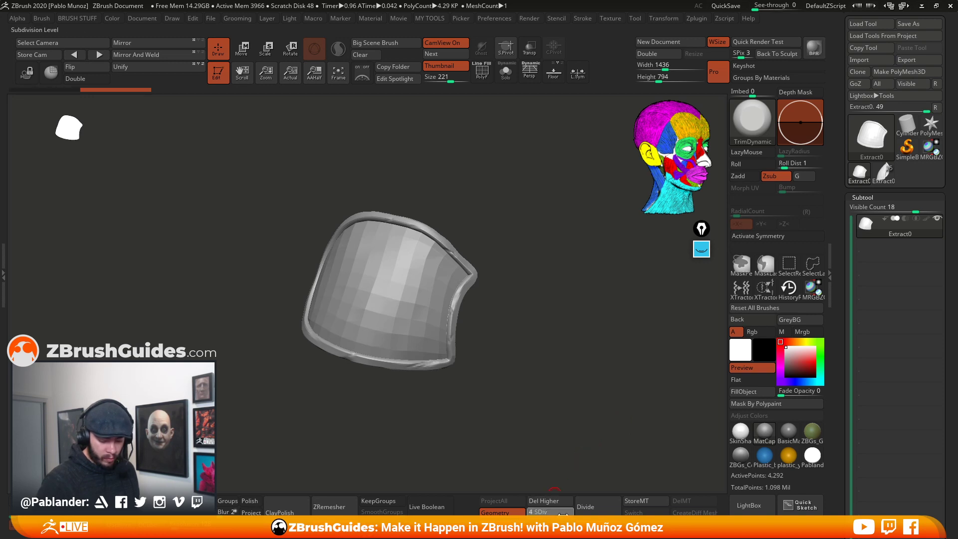
key(d)
key(d)
key(d)
key(d)
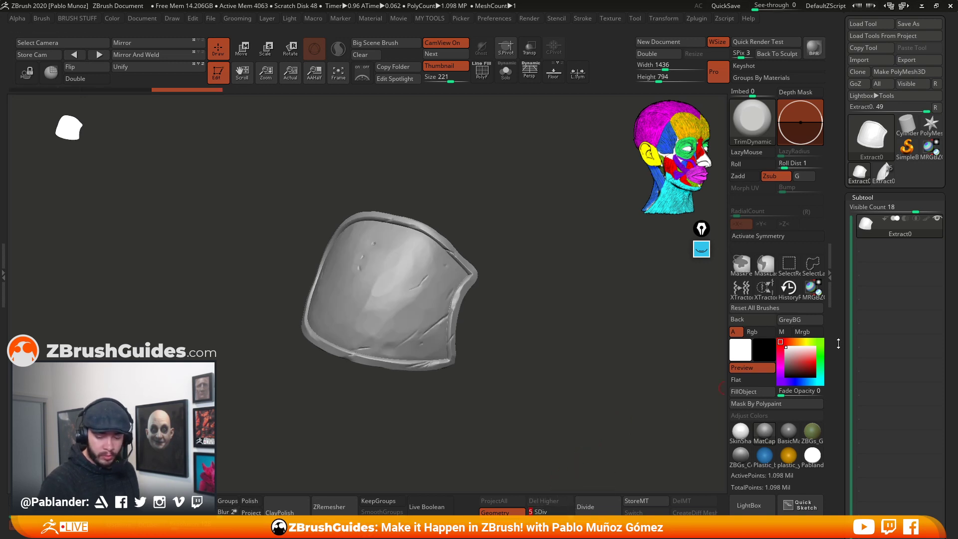
- Duplicate the plate subtool, hide the duplicate and reselect the original
drag(838, 343, 843, 257)
click(870, 516)
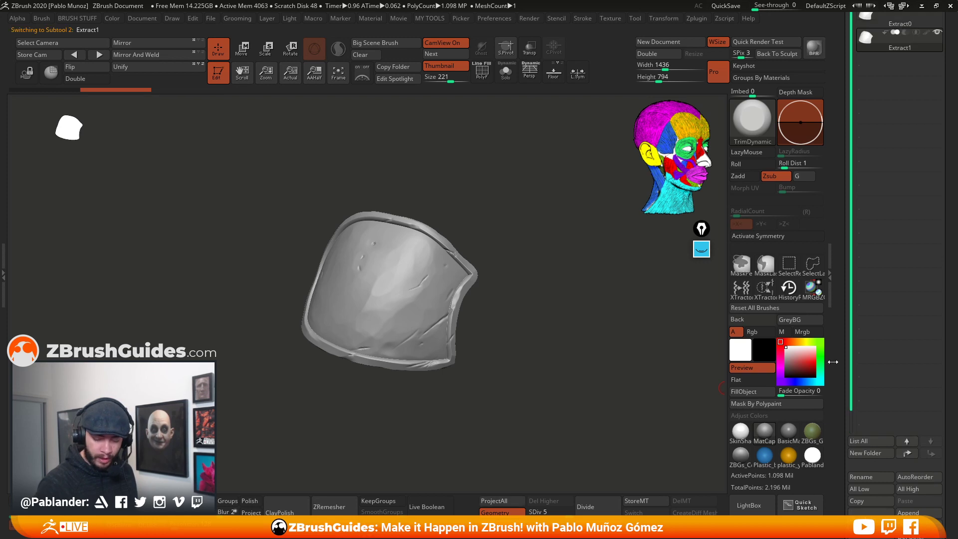
drag(834, 363, 836, 474)
click(938, 148)
click(898, 130)
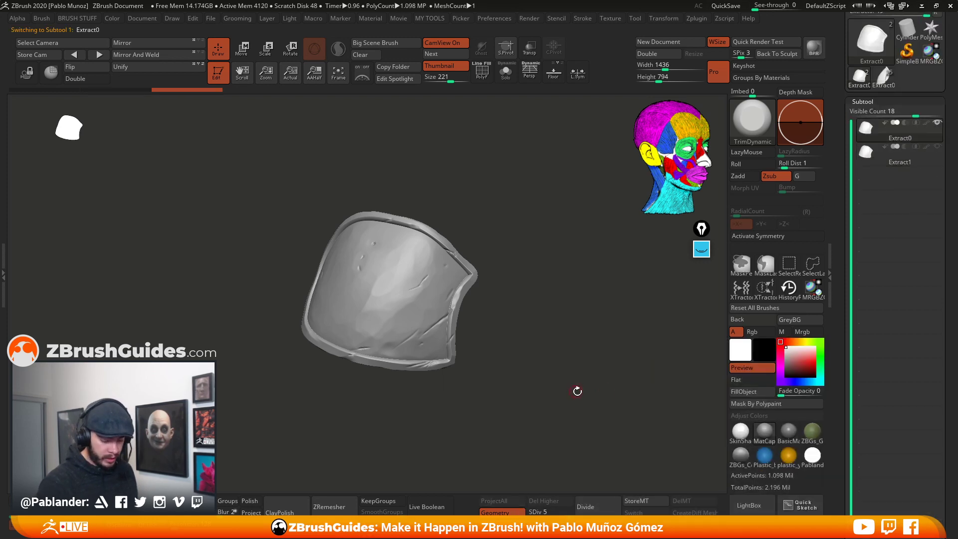
- Drop the original plate to subdivision level 1, delete its higher levels and display the polyframe
drag(536, 516, 534, 515)
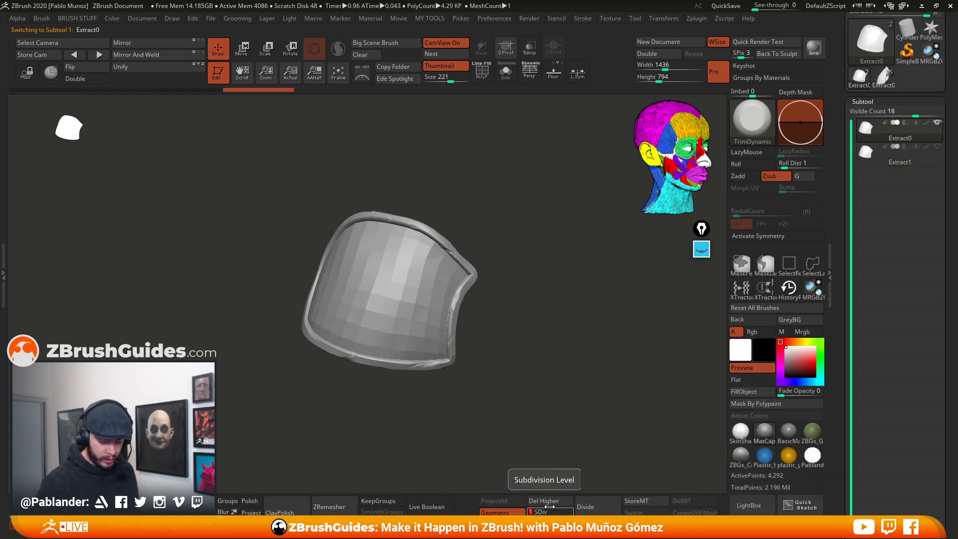
click(564, 501)
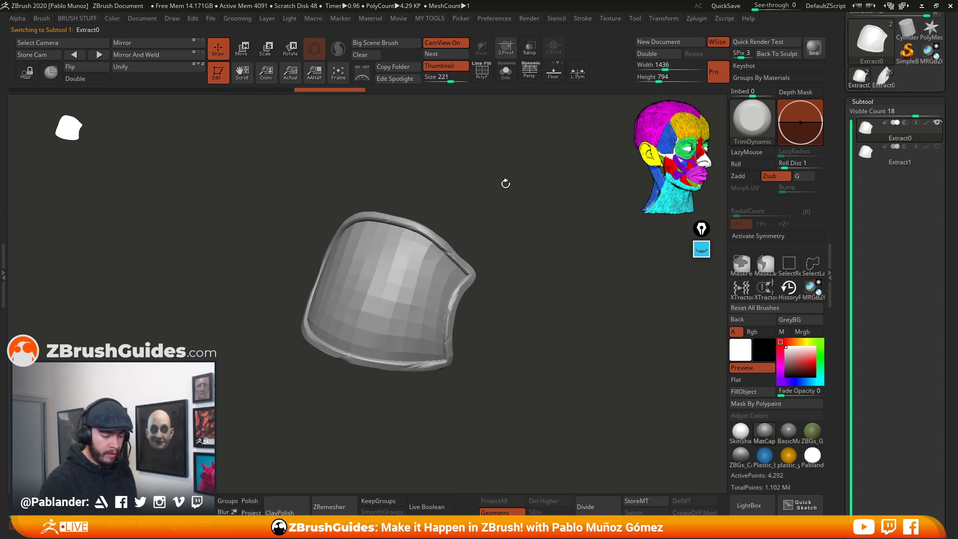
click(482, 73)
drag(551, 284, 519, 341)
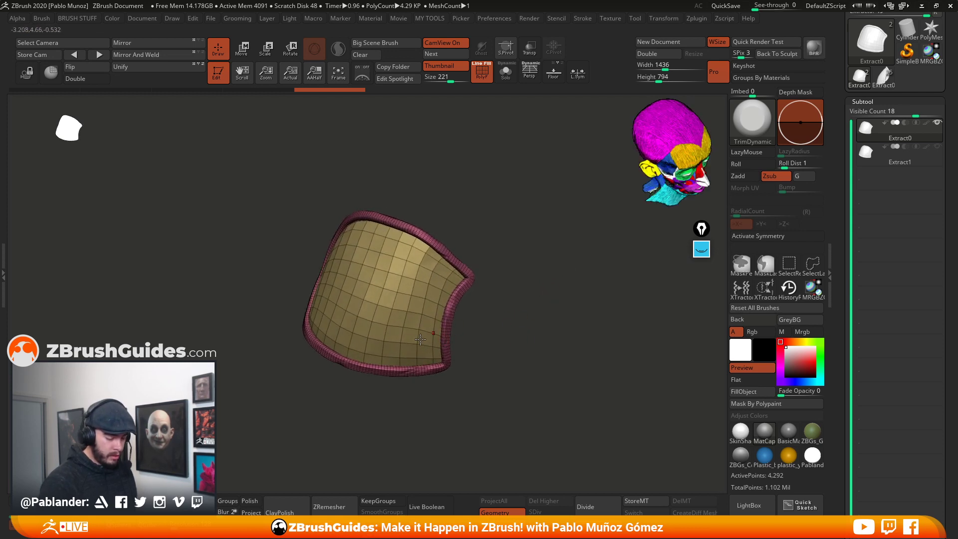
drag(510, 314, 534, 317)
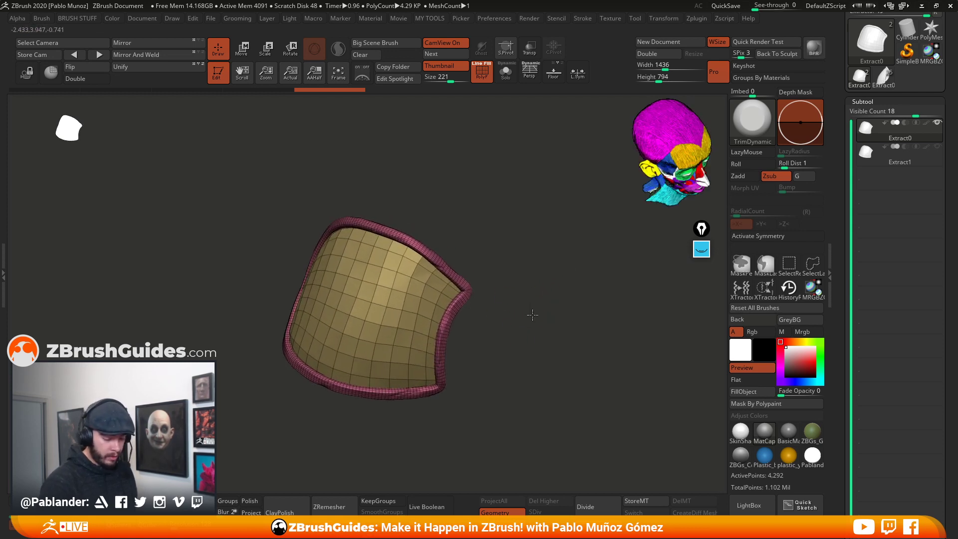
drag(541, 282, 537, 306)
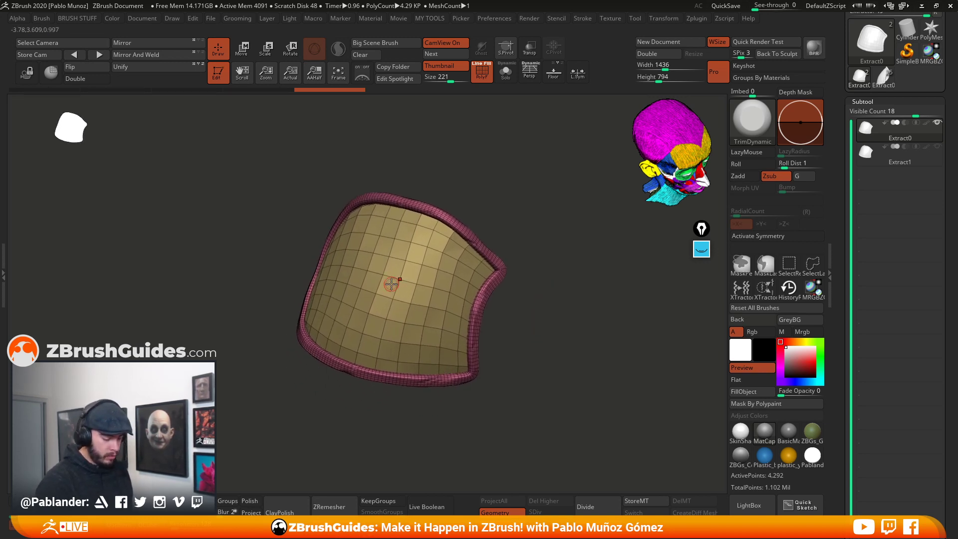
- With ZModeler's Split Point action, create matching octagonal faces on the plate's outer and inner surfaces
key(b)
key(z)
key(m)
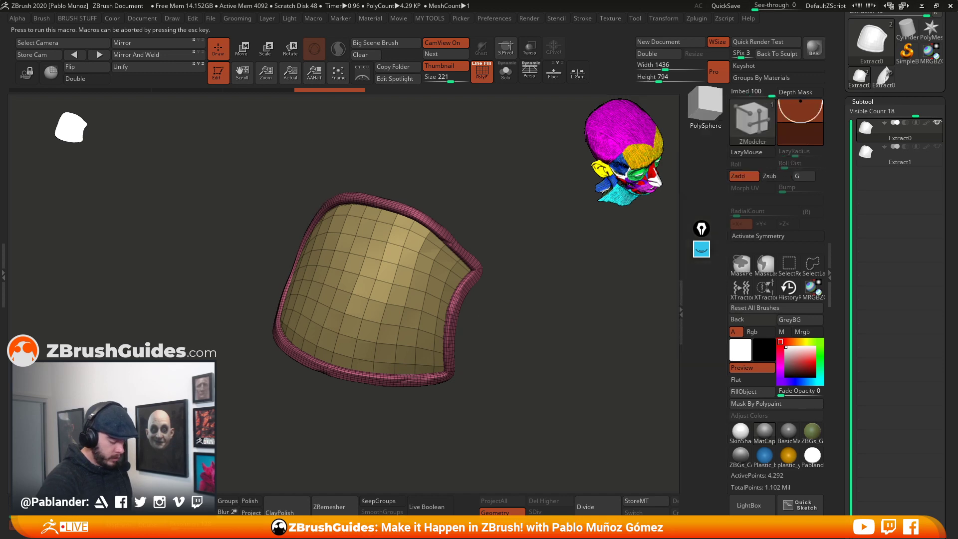
key(space)
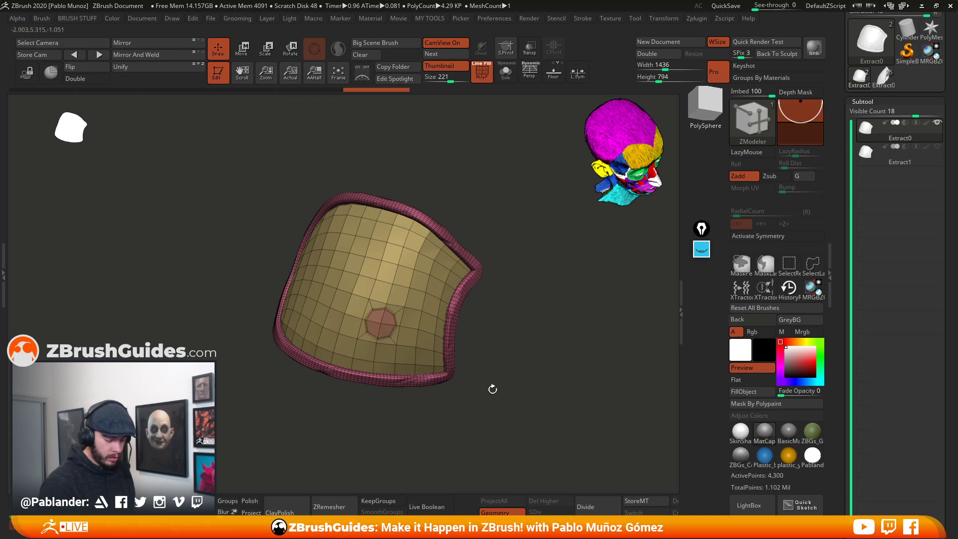
drag(492, 387, 380, 332)
drag(372, 397, 394, 340)
drag(524, 319, 479, 299)
- Open a hole straight through the plate between the two octagonal faces using a ZModeler polygon action
key(space)
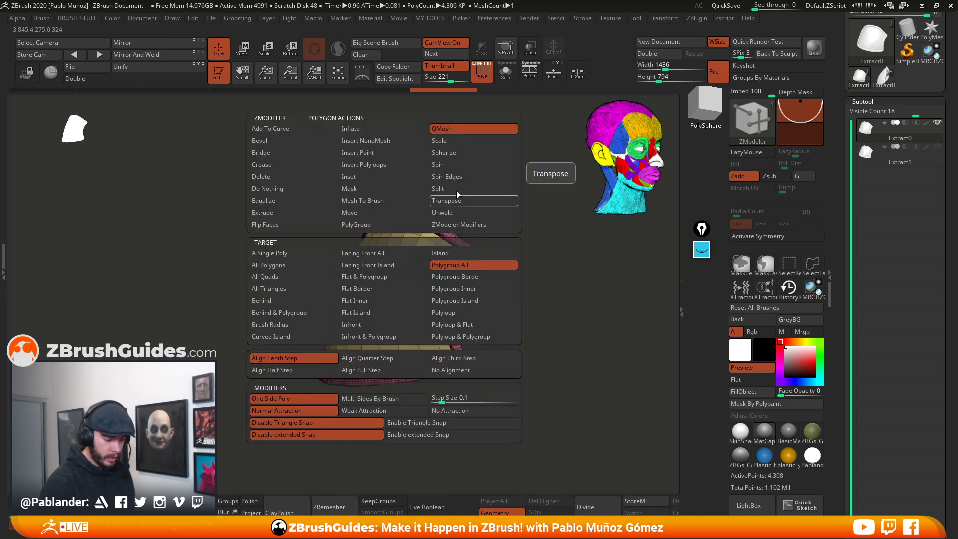
shift+drag(564, 227, 504, 234)
click(385, 320)
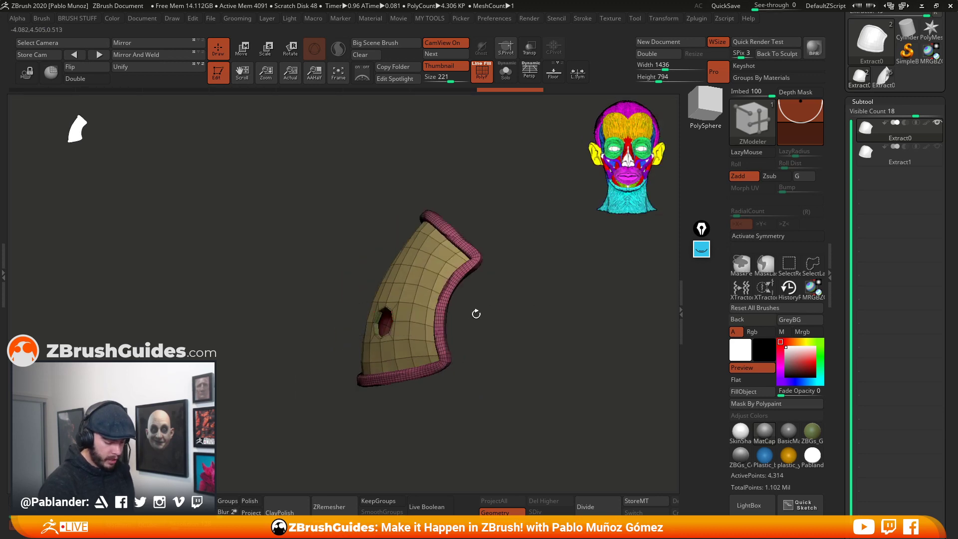
drag(476, 313, 543, 265)
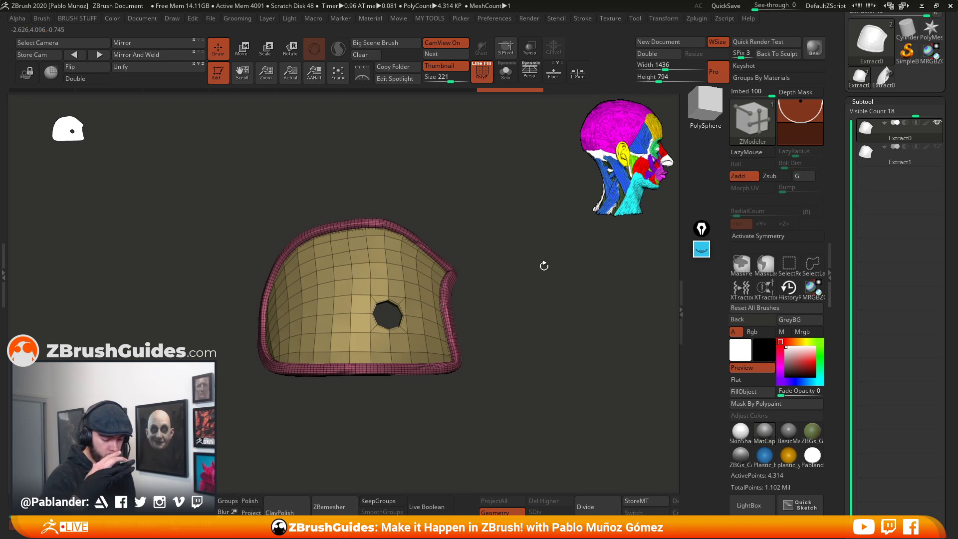
drag(513, 309, 549, 325)
- Solo the holed plate, hide the polyframe and divide the mesh up to subdivision level 4
click(505, 72)
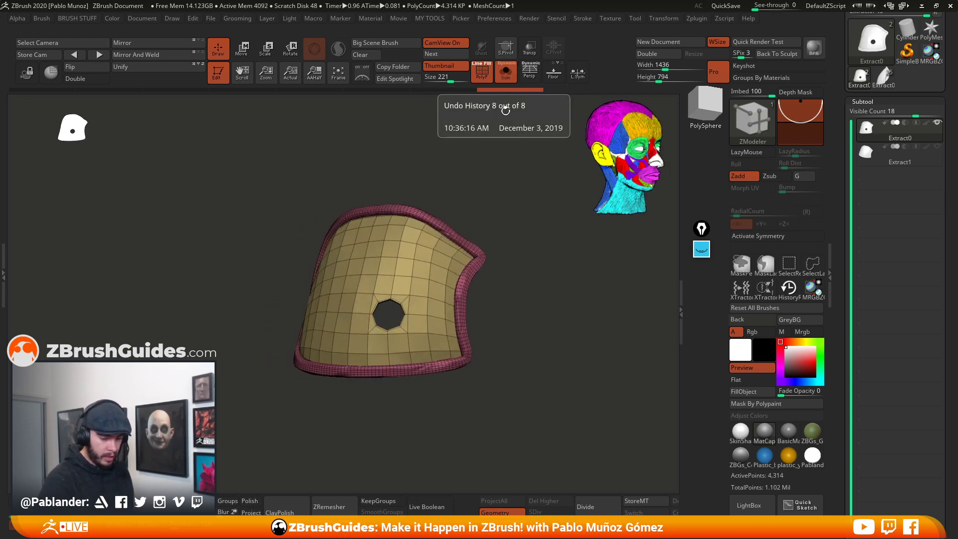
click(482, 72)
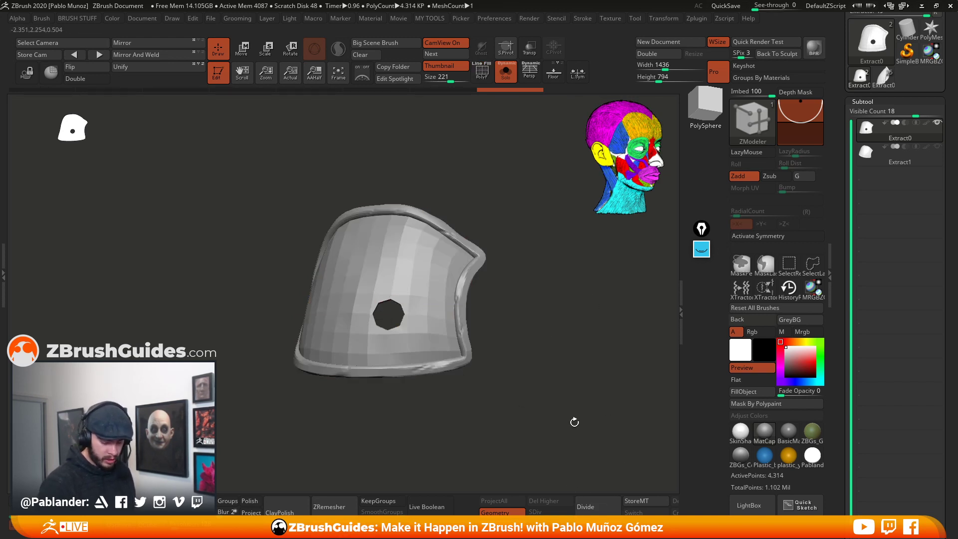
click(596, 501)
click(597, 501)
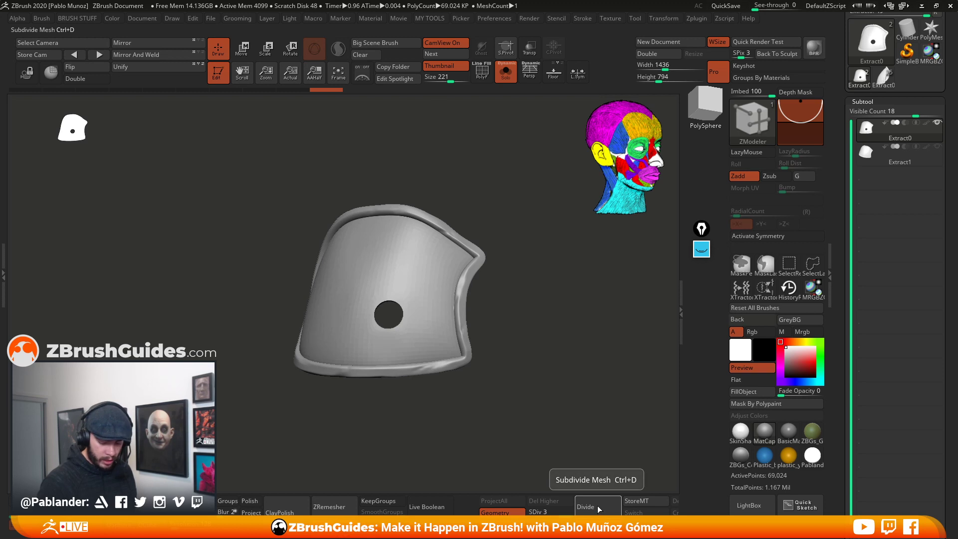
click(596, 505)
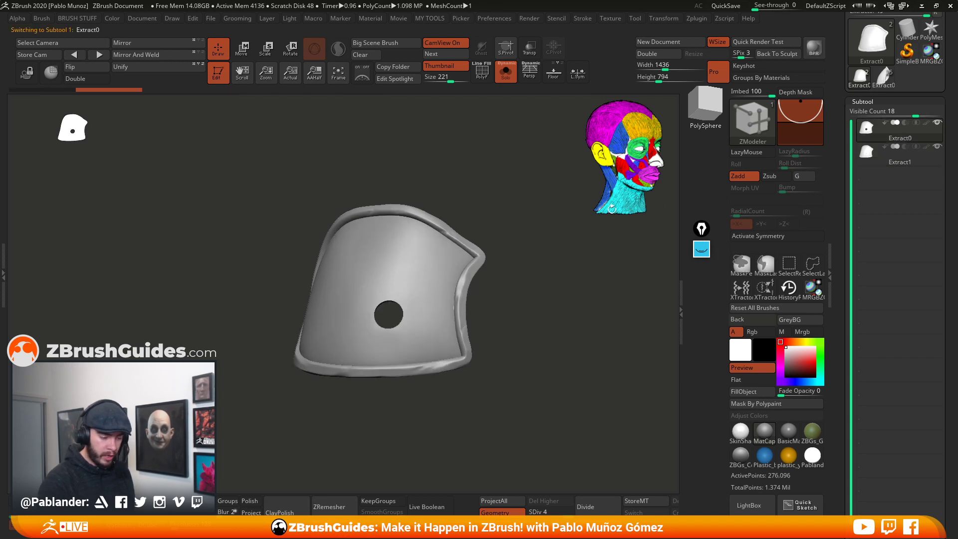
- Show both plates and use ProjectAll to transfer the duplicate's worn detail onto the holed plate, isolating the result with Solo
click(506, 75)
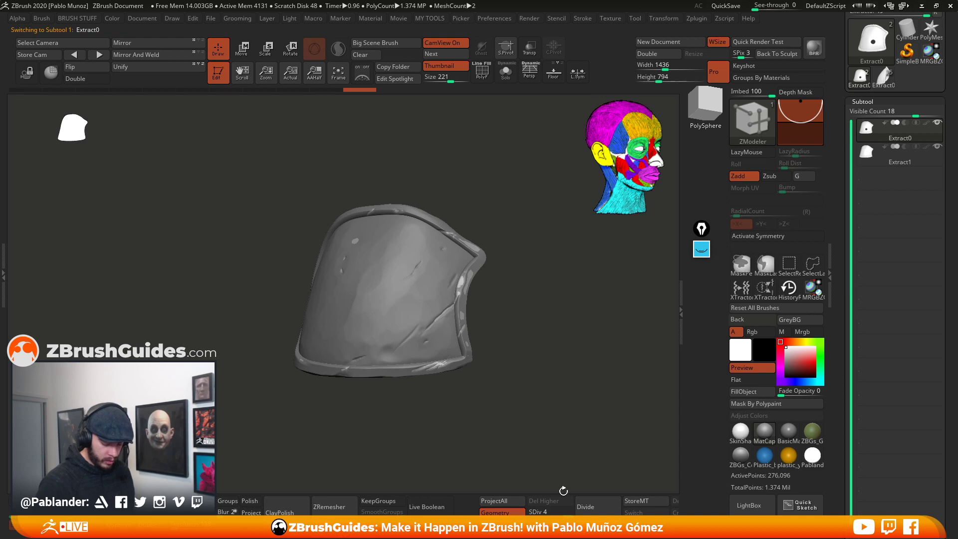
click(503, 501)
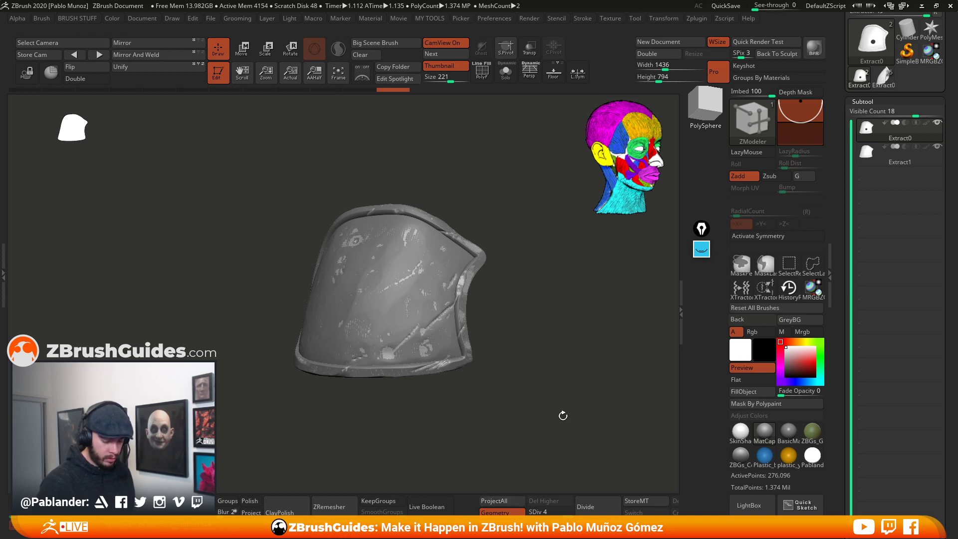
click(505, 73)
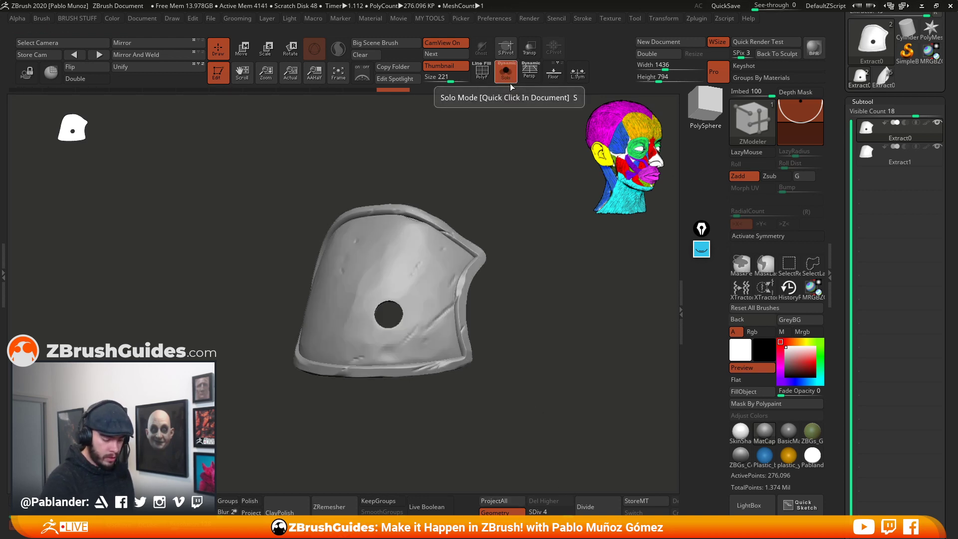
drag(507, 316, 514, 312)
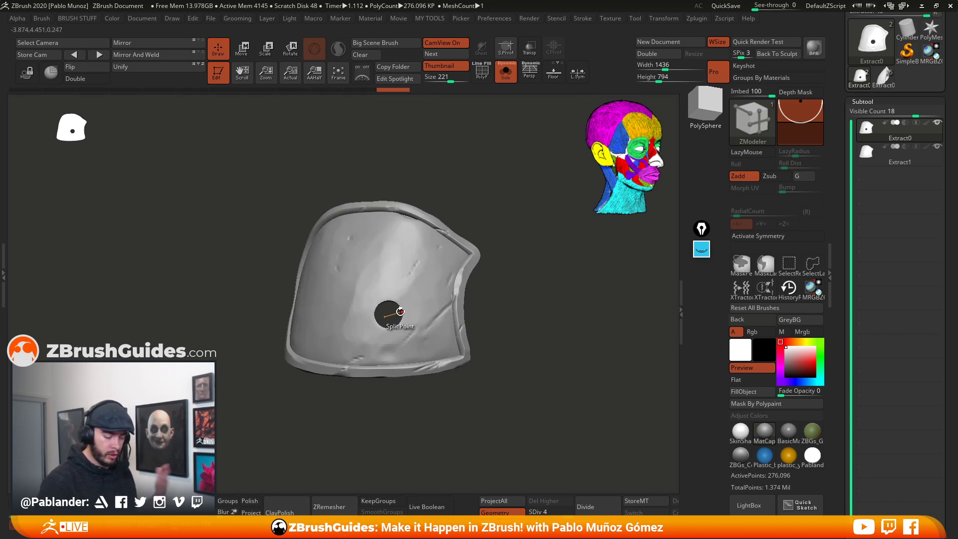
drag(558, 335, 536, 316)
- Flatten and chip the rim of the plate's hole with the TrimDynamic brush
key(b)
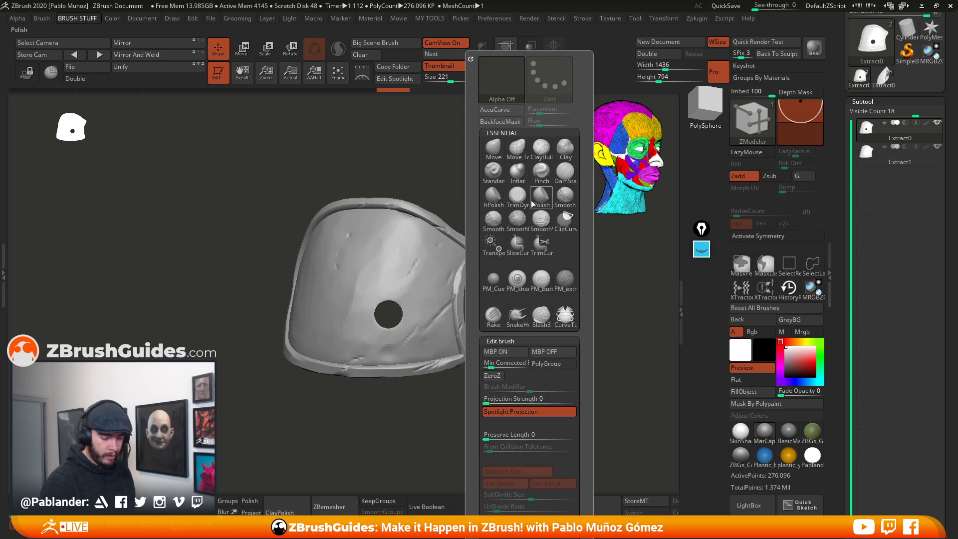
key(t)
key(d)
key(space)
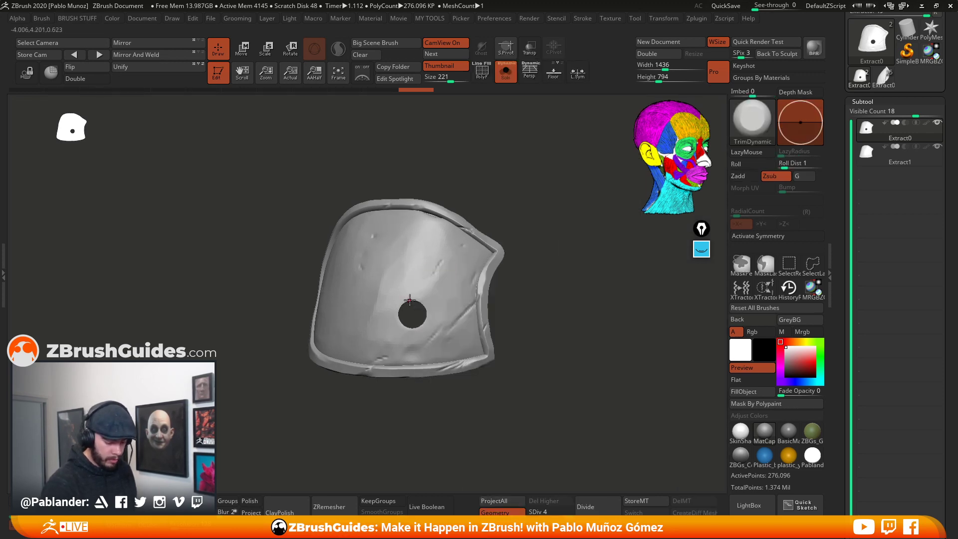
drag(517, 328, 512, 333)
key(space)
click(542, 268)
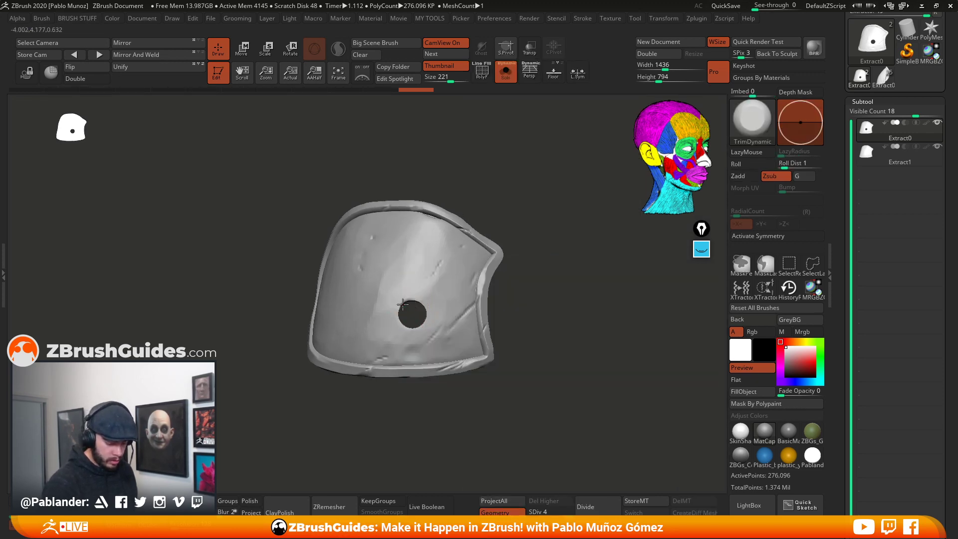
mouse_move(398, 314)
mouse_down()
mouse_move(403, 326)
mouse_move(424, 322)
mouse_move(399, 313)
mouse_move(424, 312)
mouse_move(411, 300)
mouse_move(407, 327)
mouse_up()
right_drag(405, 326, 424, 314)
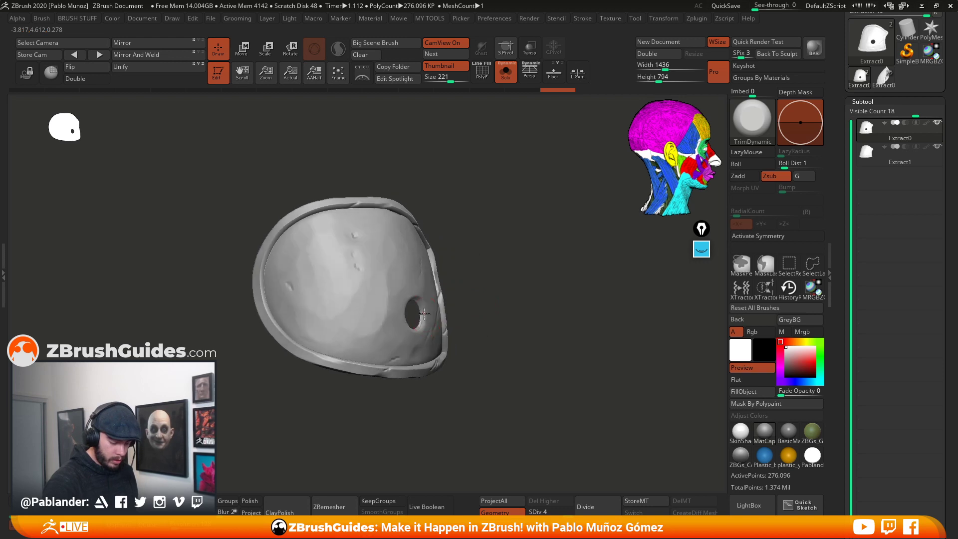
shift+drag(424, 314, 422, 316)
mouse_move(424, 315)
ctrl+right_down()
mouse_move(521, 246)
mouse_move(544, 331)
mouse_move(531, 205)
mouse_move(550, 303)
mouse_move(529, 324)
ctrl+right_up()
alt+right_drag(529, 324, 525, 326)
- Set the subtool list's Visible Count to 9 and return the holed plate to subdivision level 4
drag(842, 121, 840, 149)
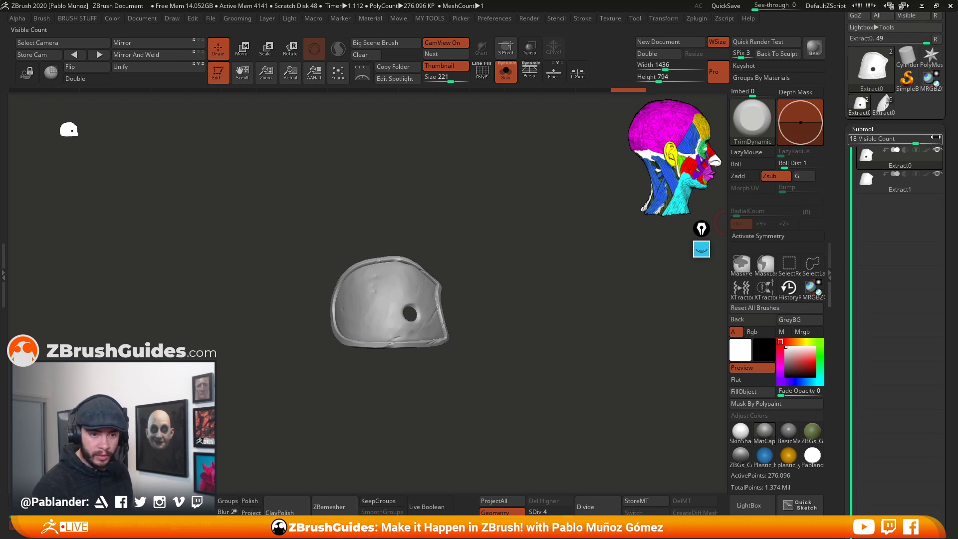
right_drag(580, 268, 571, 298)
drag(914, 138, 881, 138)
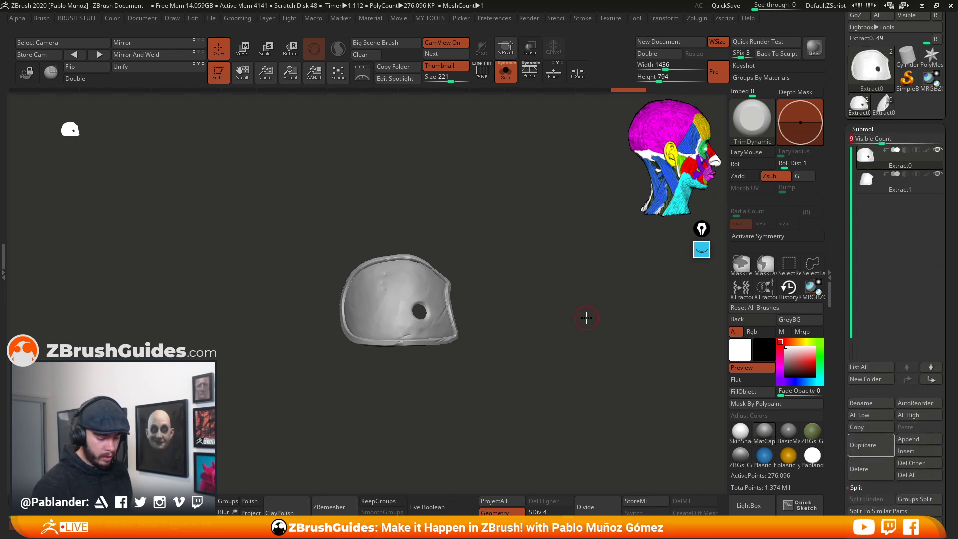
right_drag(586, 318, 603, 299)
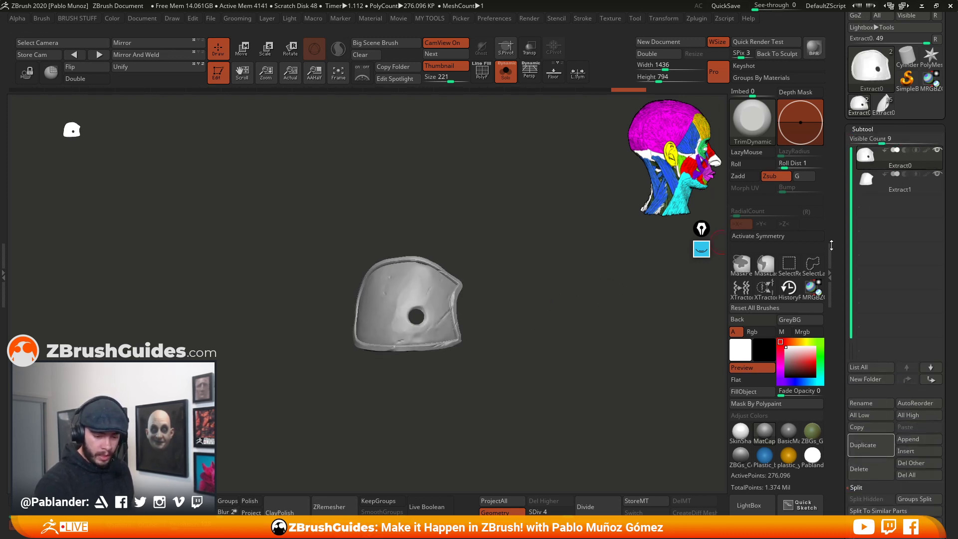
right_drag(600, 371, 600, 374)
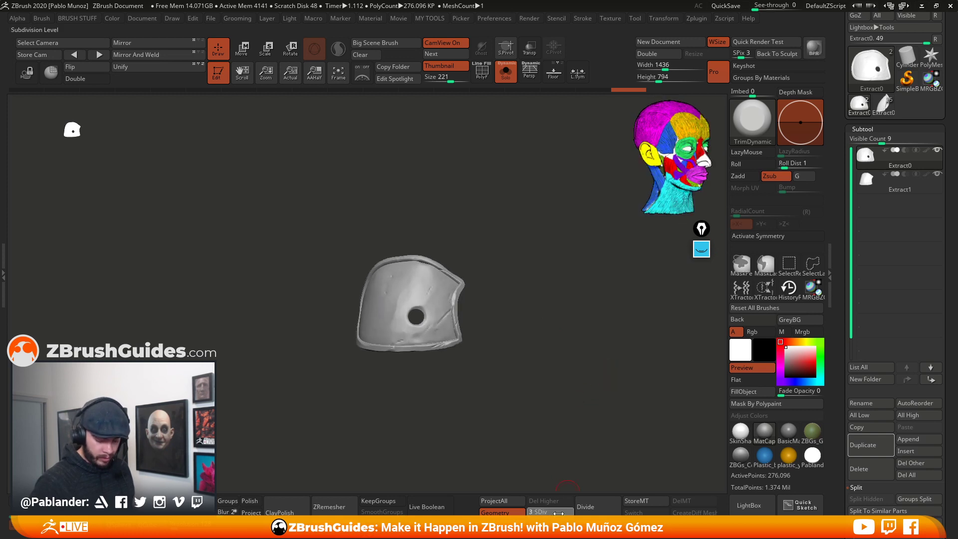
click(538, 513)
click(569, 514)
mouse_move(564, 514)
mouse_down()
mouse_move(534, 514)
mouse_move(573, 513)
mouse_up()
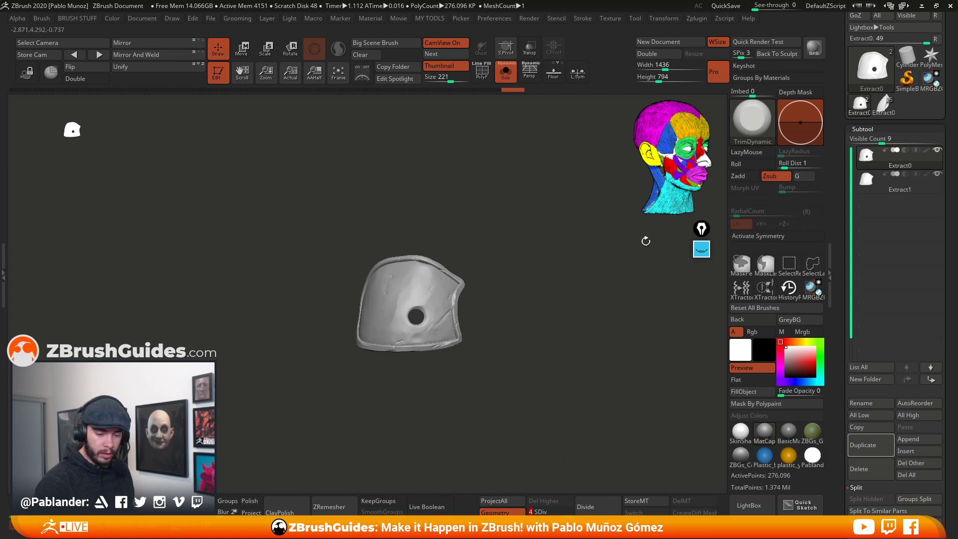
- Switch back to the full bust tool, turn off Solo and view the shoulder armour from the front
scroll(878, 136, up, 2)
click(883, 140)
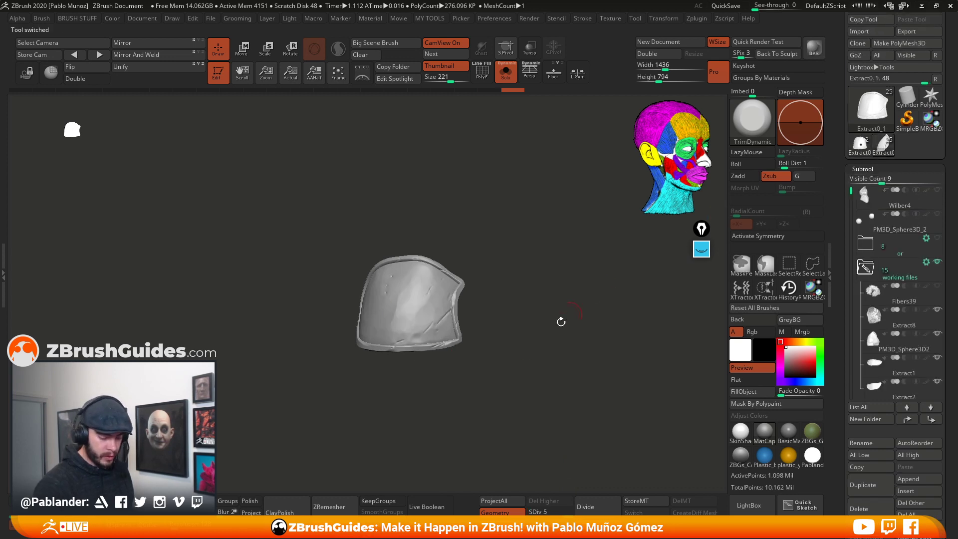
drag(537, 338, 535, 219)
key(f)
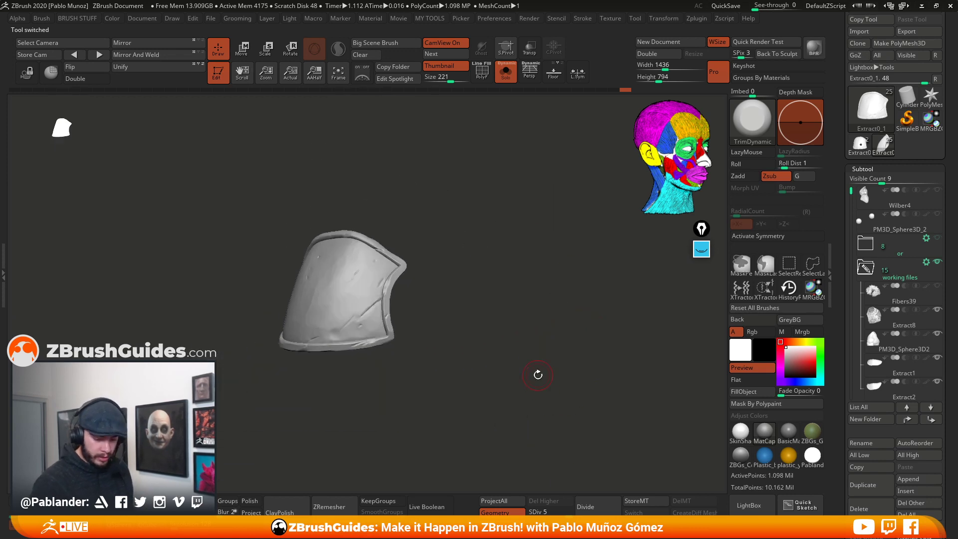
key(alt+shift+s)
drag(582, 359, 550, 359)
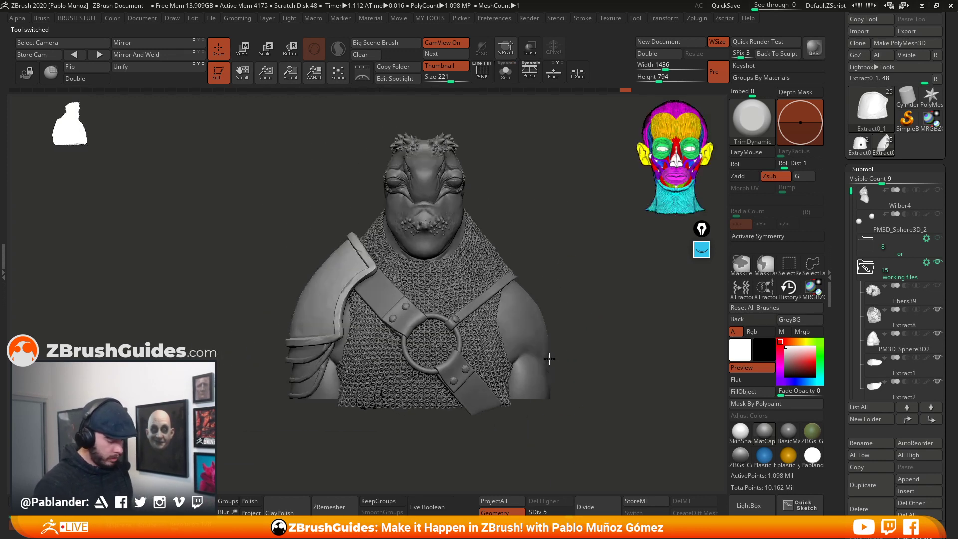
alt+drag(604, 342, 584, 349)
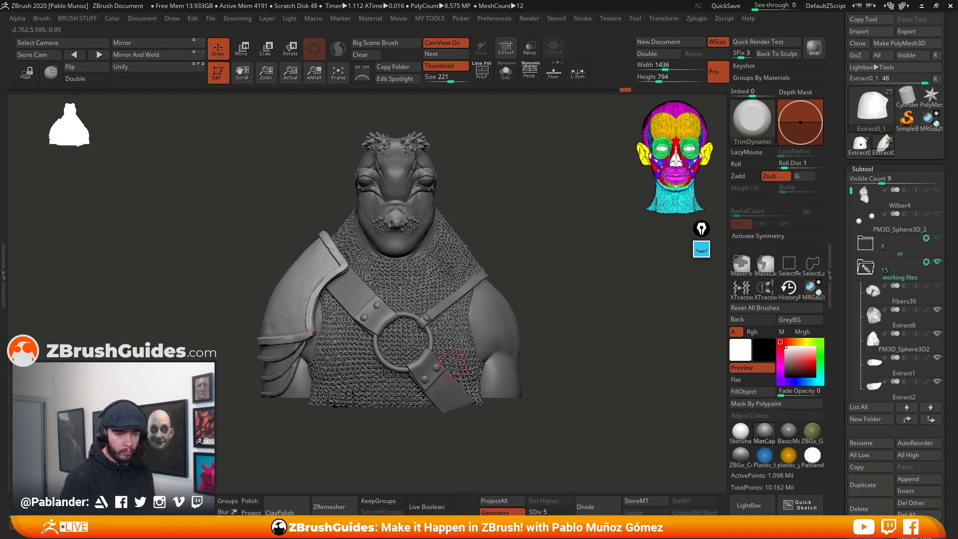
drag(585, 337, 603, 327)
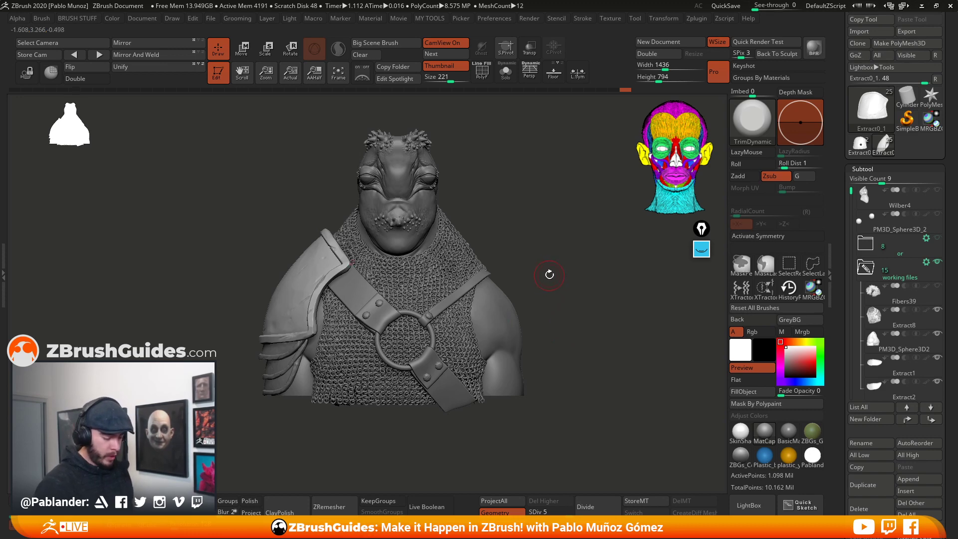
drag(510, 257, 560, 248)
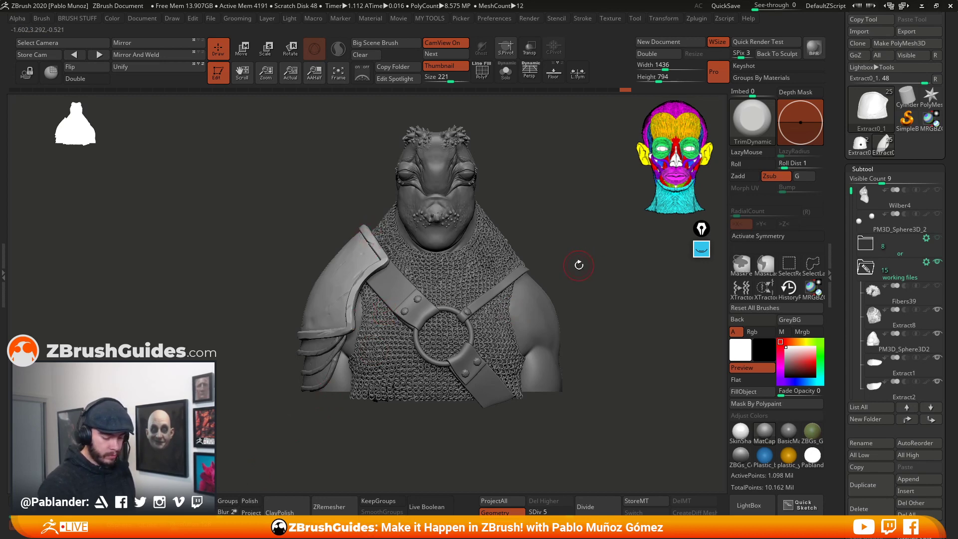
drag(578, 265, 571, 187)
shift+drag(566, 242, 569, 267)
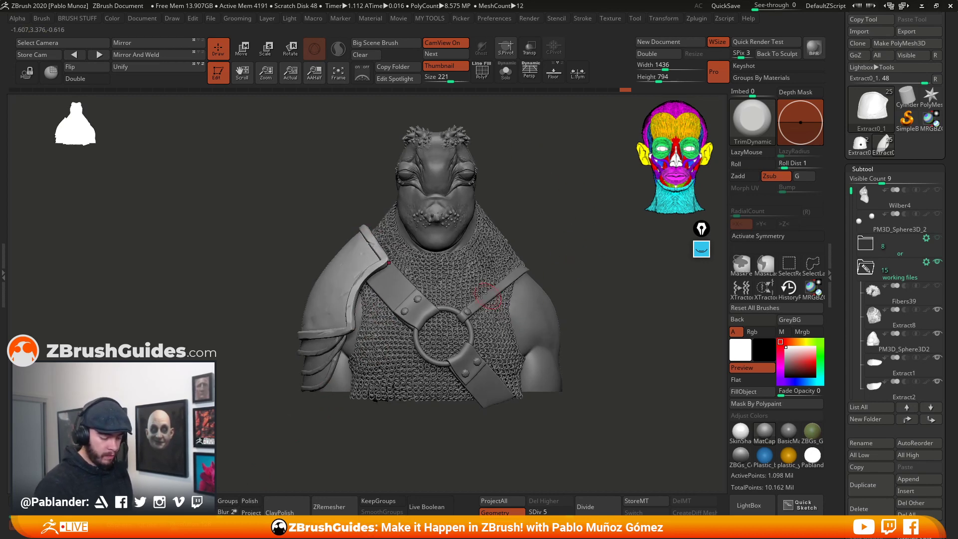
- Collapse the working files folder and append a Cube3D subtool, shrunk so that it sits hidden inside the head
click(865, 270)
scroll(871, 319, down, 5)
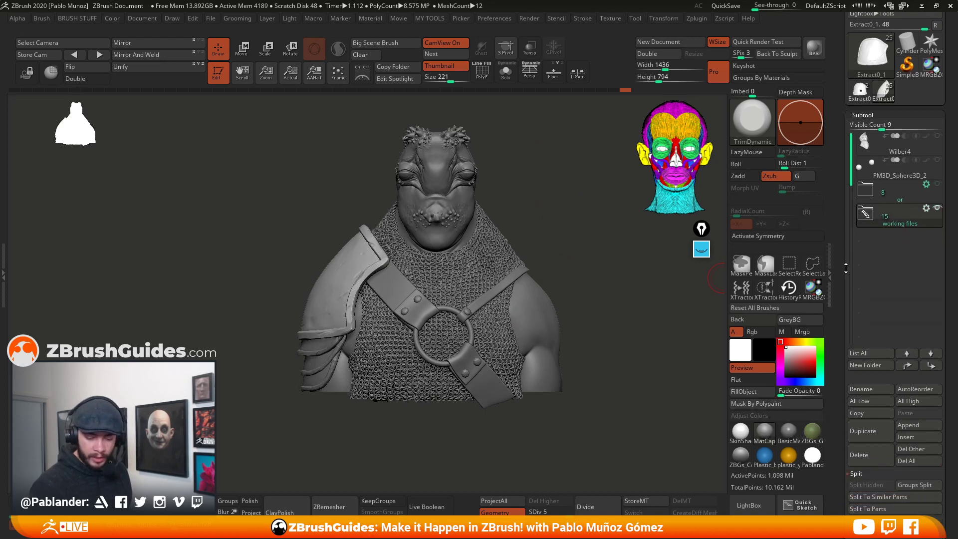
click(908, 350)
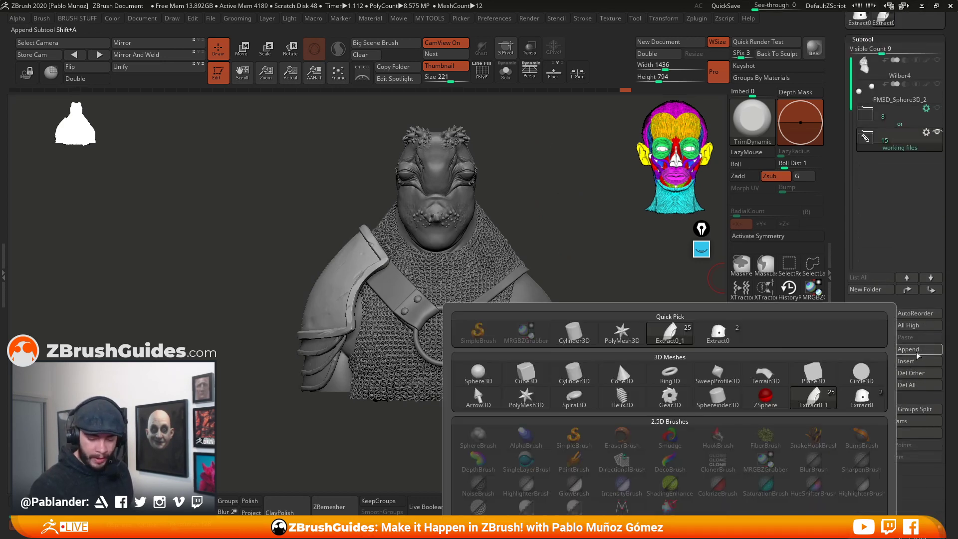
click(525, 374)
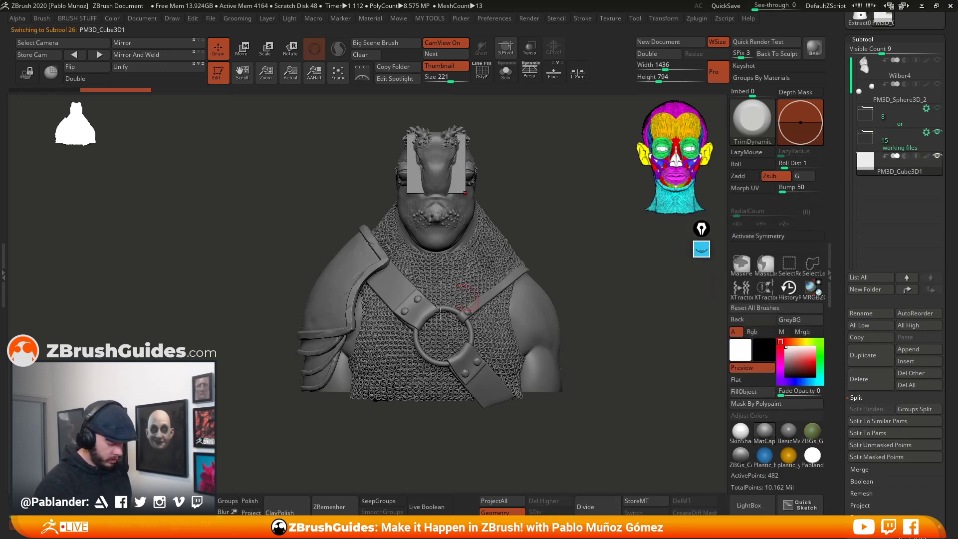
key(ctrl+z)
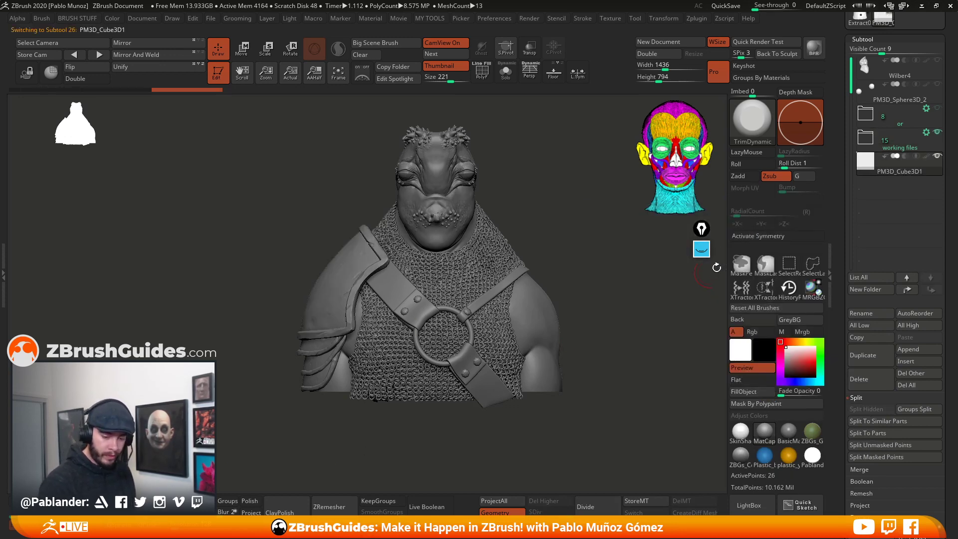
key(w)
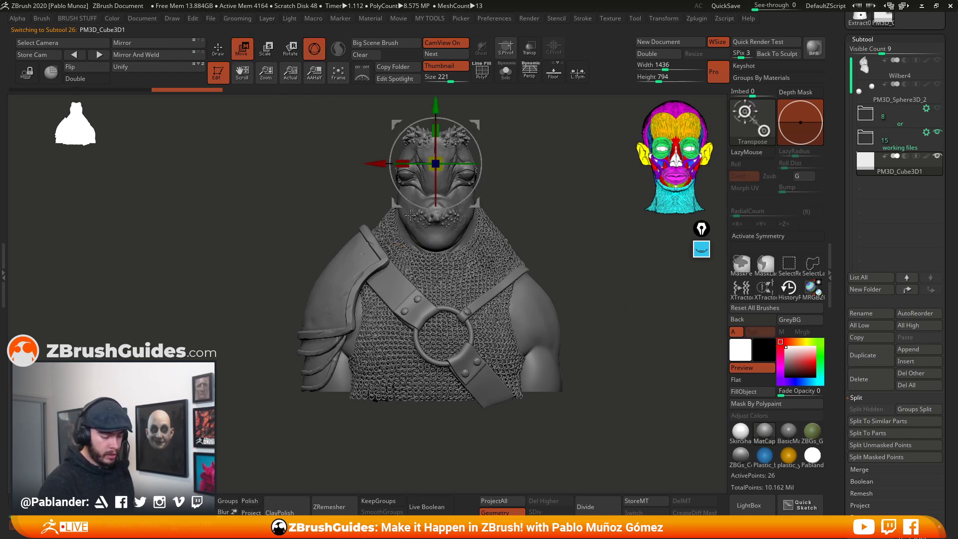
key(q)
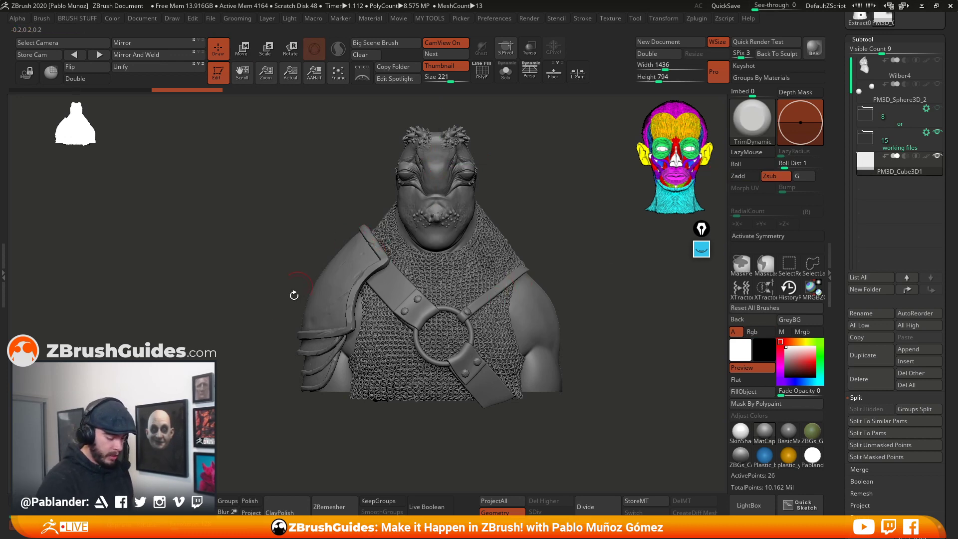
right_drag(350, 255, 392, 268)
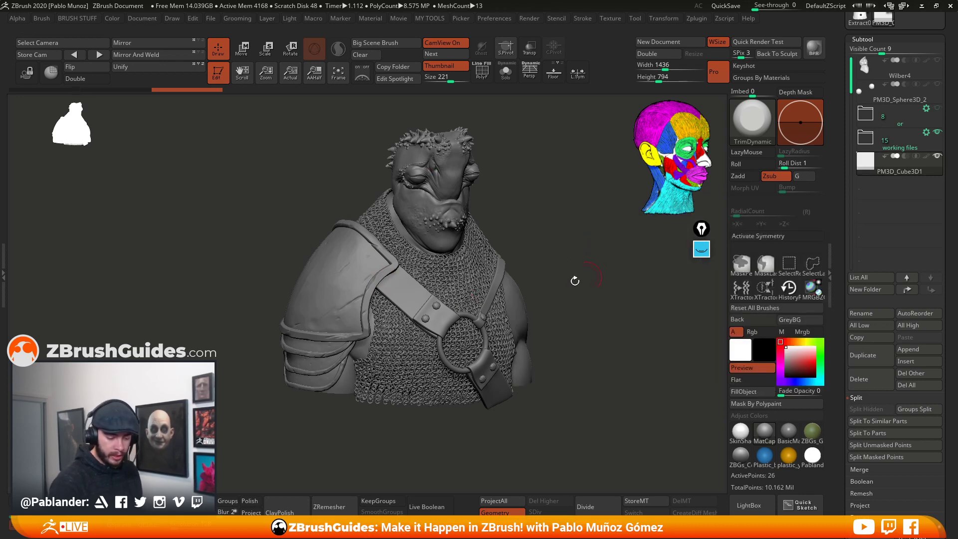
key(space)
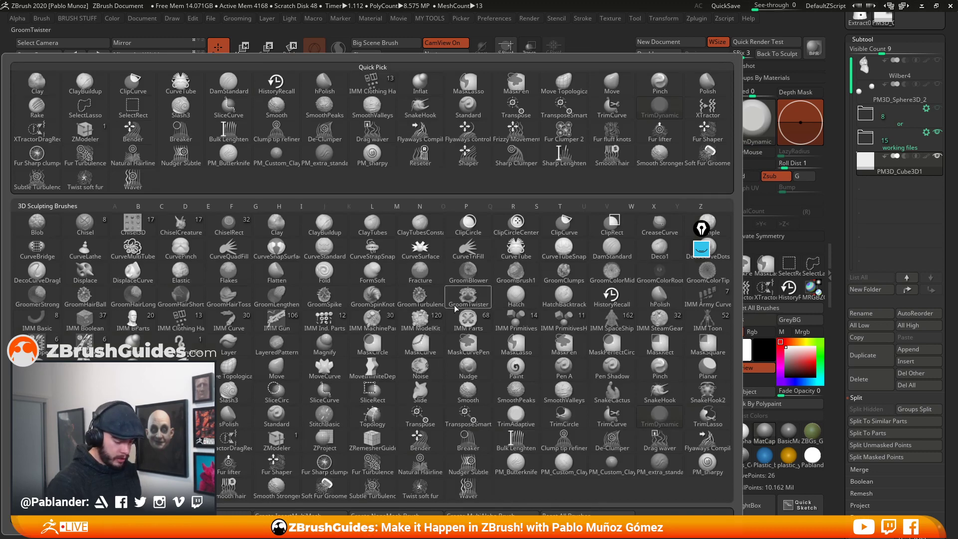
click(324, 323)
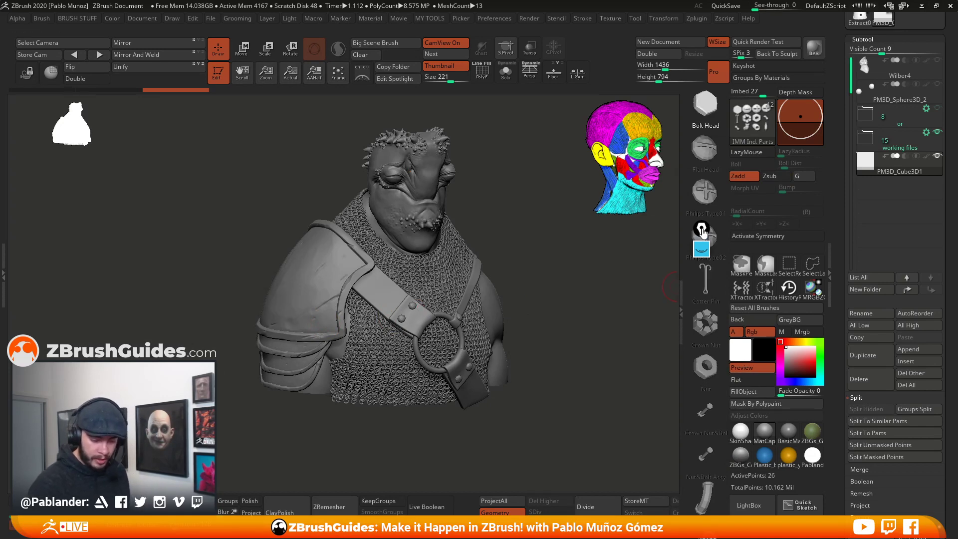
mouse_move(706, 337)
mouse_down()
mouse_move(705, 175)
mouse_move(694, 397)
mouse_move(702, 219)
mouse_up()
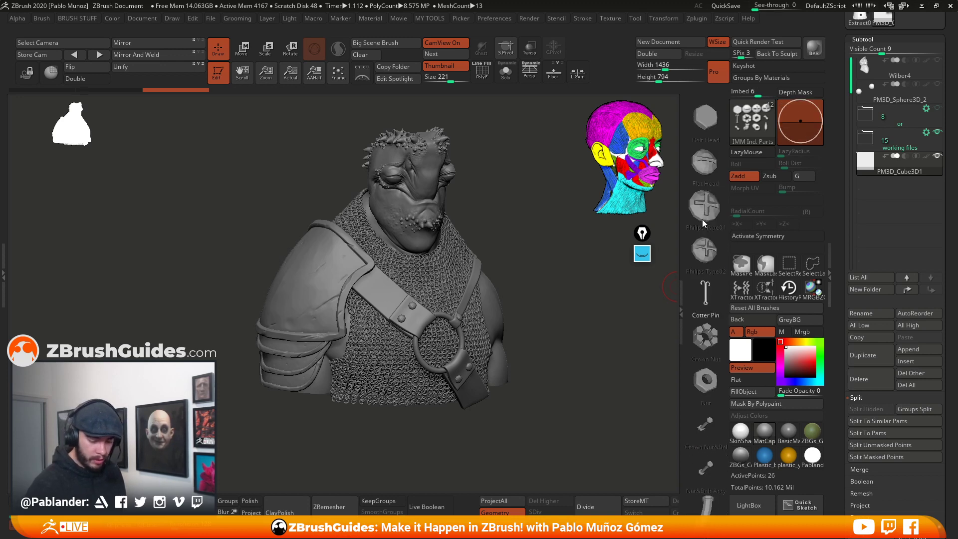
- Choose the Snap Top Half insert from the IMM Clothing brush
click(750, 125)
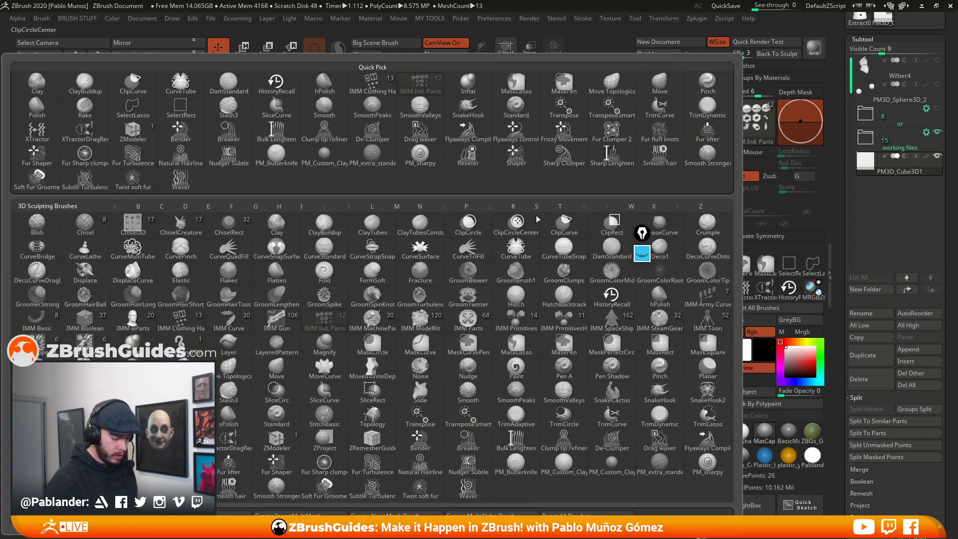
click(188, 331)
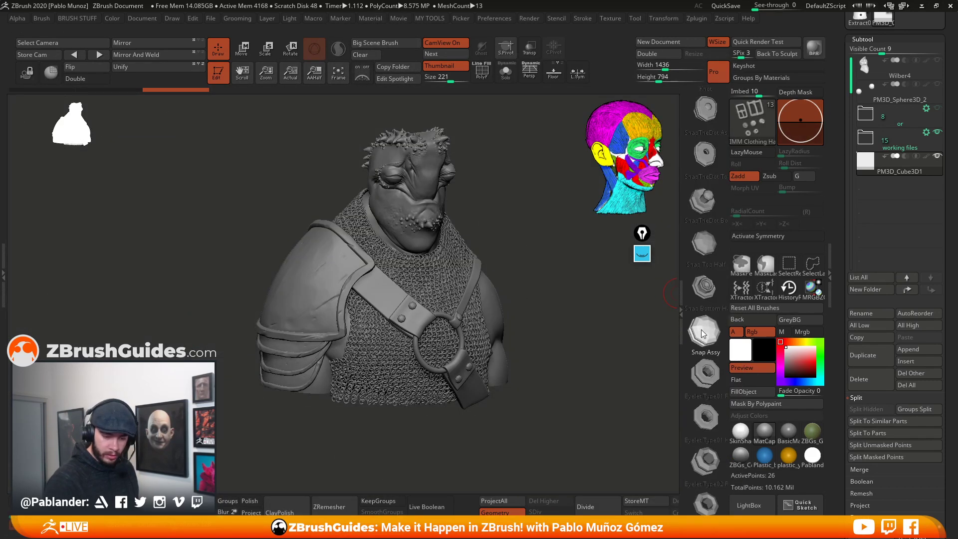
click(702, 243)
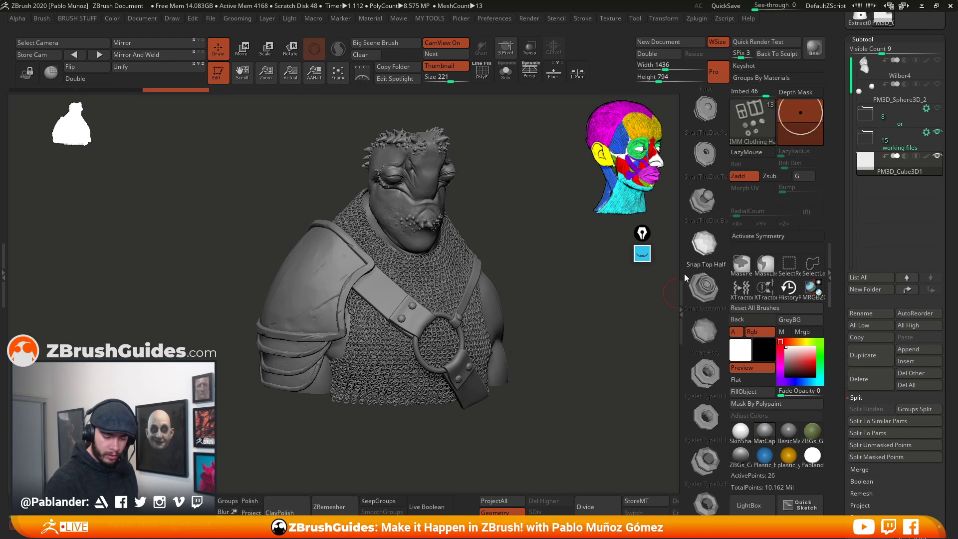
- Try inserting a snap rivet at the pauldron's upper front corner, beside the leather strap
drag(530, 290, 492, 282)
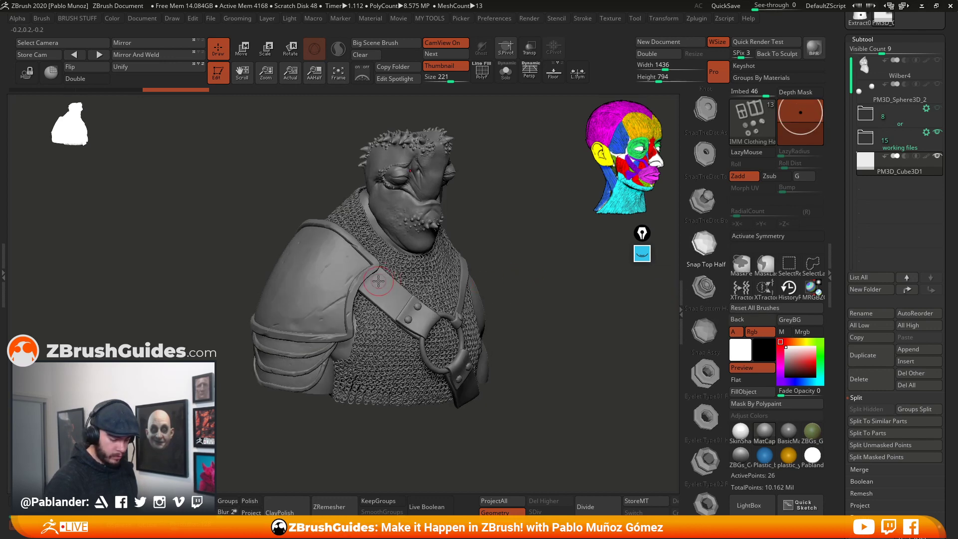
right_click(374, 254)
mouse_move(469, 239)
mouse_down()
mouse_move(489, 238)
mouse_move(499, 273)
mouse_move(535, 230)
mouse_up()
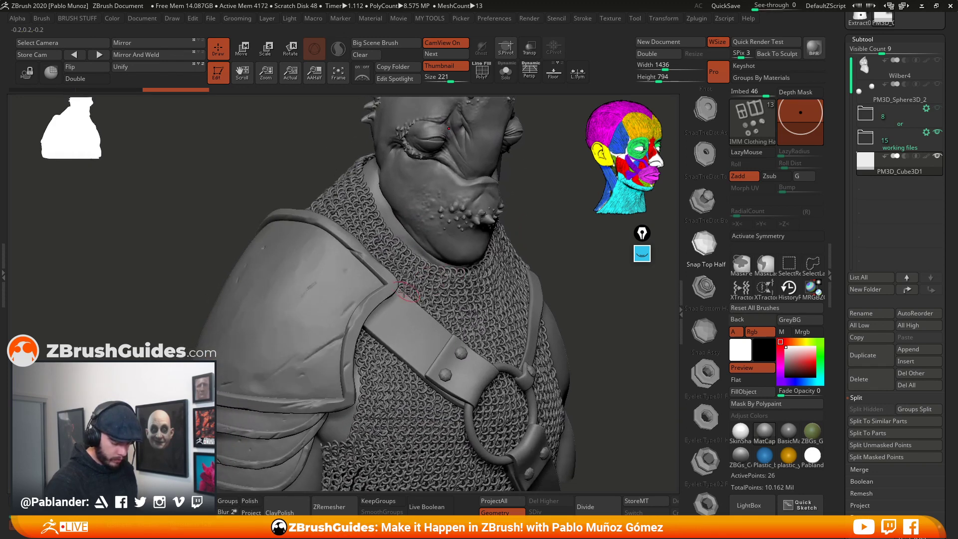
right_drag(402, 293, 393, 294)
right_click(393, 294)
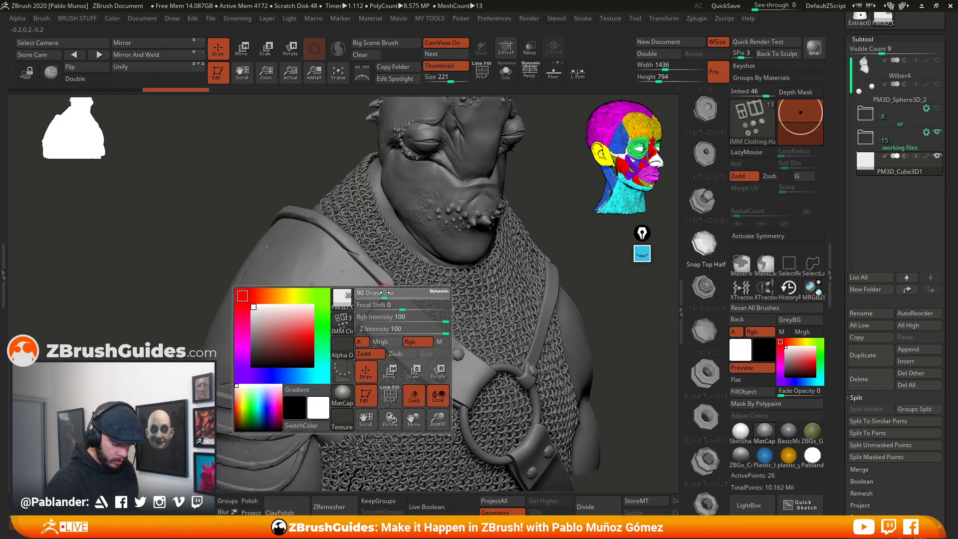
drag(565, 240, 568, 234)
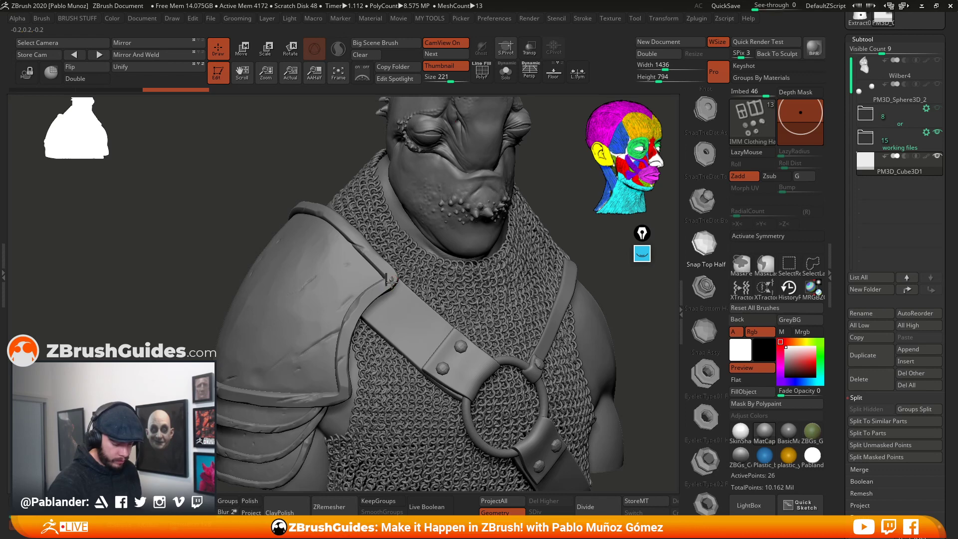
click(392, 282)
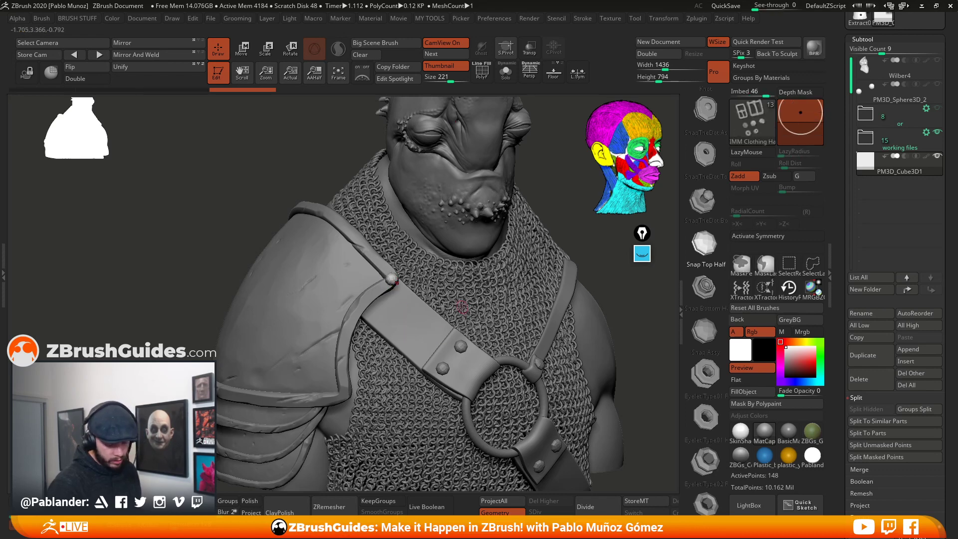
key(ctrl+z)
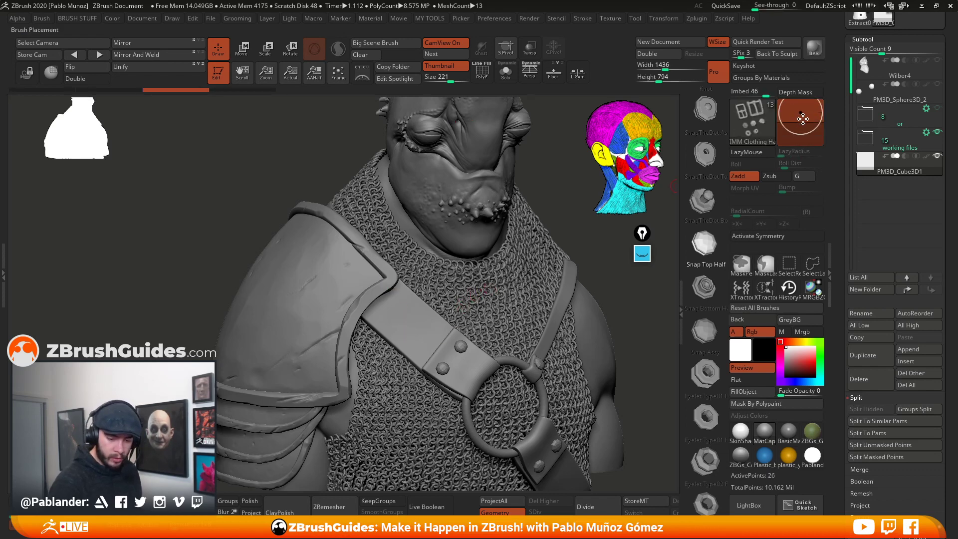
- Set the insert brush's imbed depth to 2 and reduce its draw size to about 54
drag(802, 118, 800, 124)
key(space)
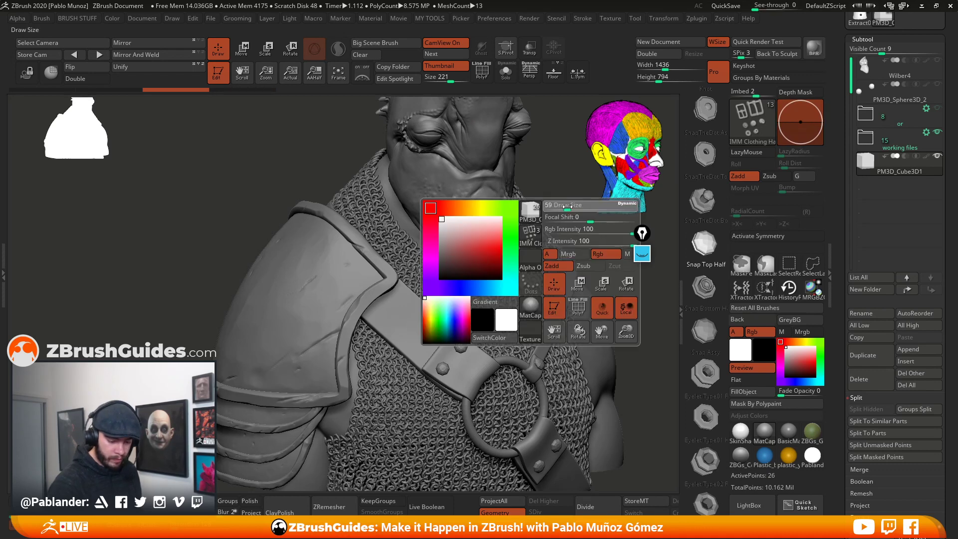
key(space)
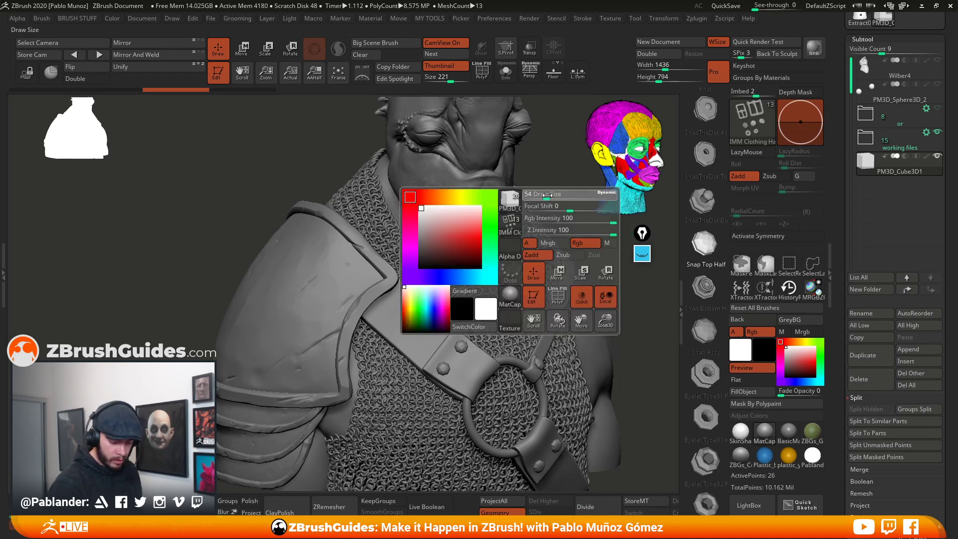
drag(545, 195, 544, 195)
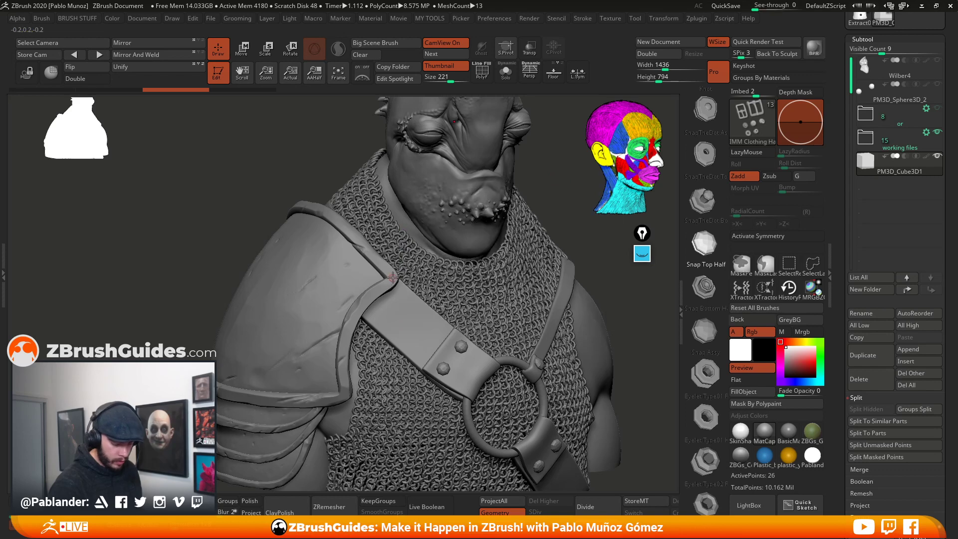
- Insert evenly spaced snap rivets down the pauldron's front edge and across its lower rim above the arm plates
drag(393, 280, 319, 408)
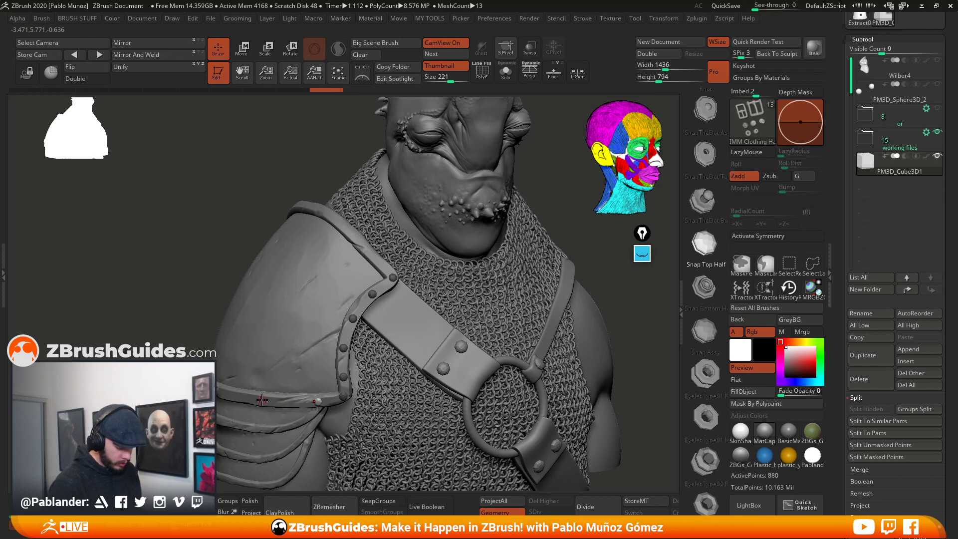
drag(262, 399, 263, 407)
mouse_move(354, 370)
alt+right_down()
mouse_move(412, 341)
mouse_move(365, 368)
alt+right_up()
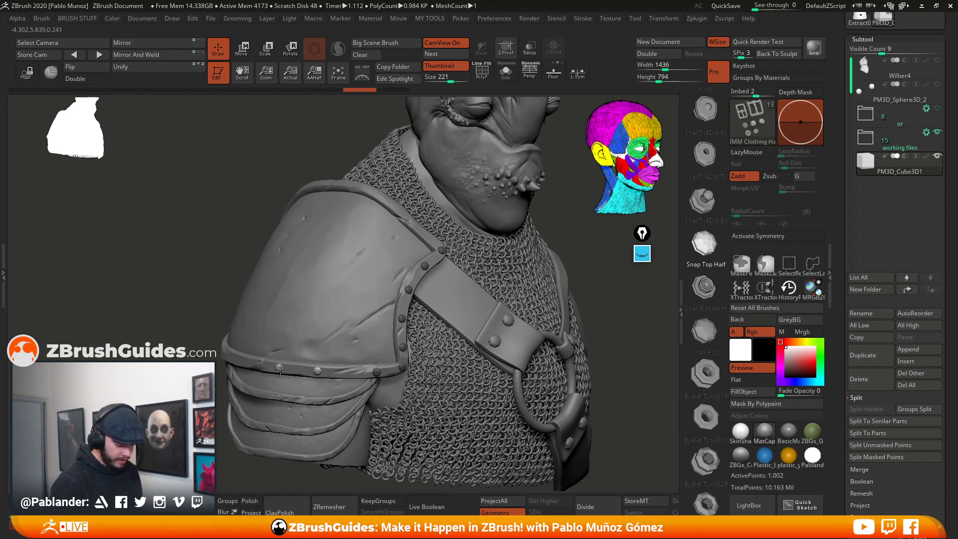
click(243, 360)
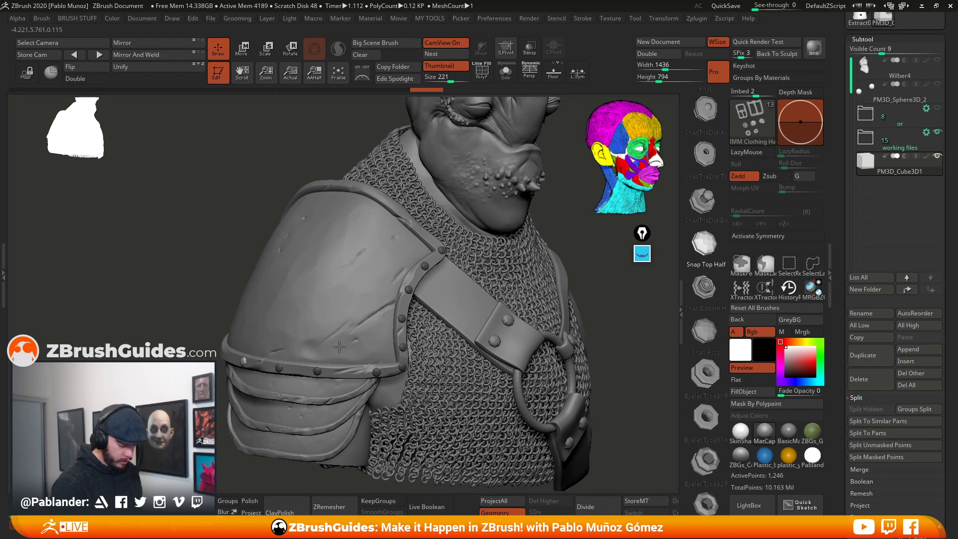
- Continue the rivets up the pauldron's rear edge to the start of its top rim
drag(102, 345, 204, 355)
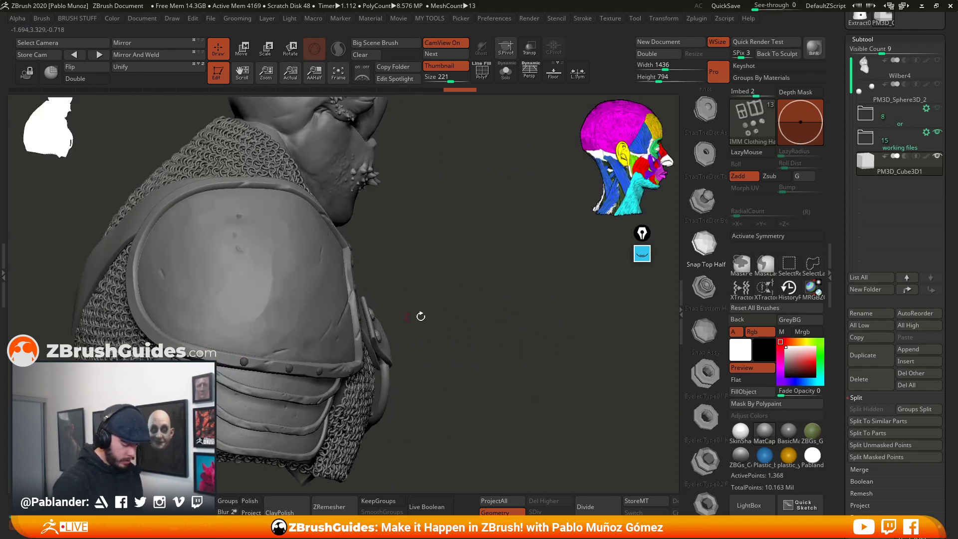
drag(421, 316, 215, 353)
click(194, 339)
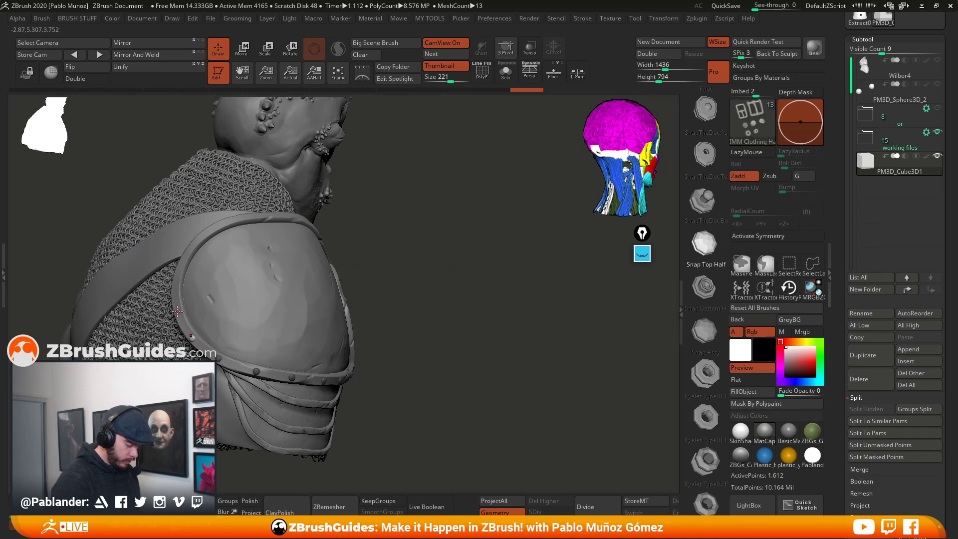
click(176, 274)
click(194, 245)
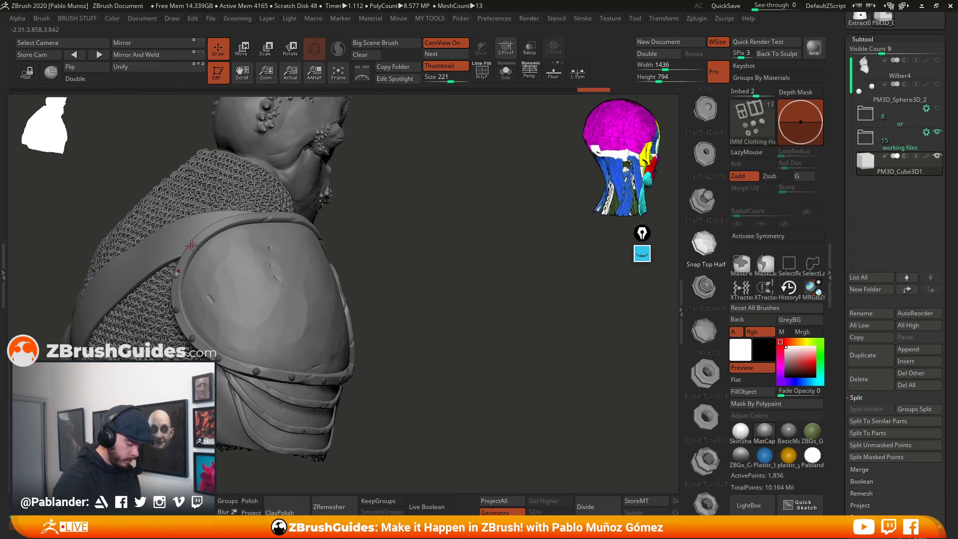
click(218, 226)
- Insert rivets along the rear half of the pauldron's top rim, redoing the one nearest the middle
drag(445, 228, 364, 247)
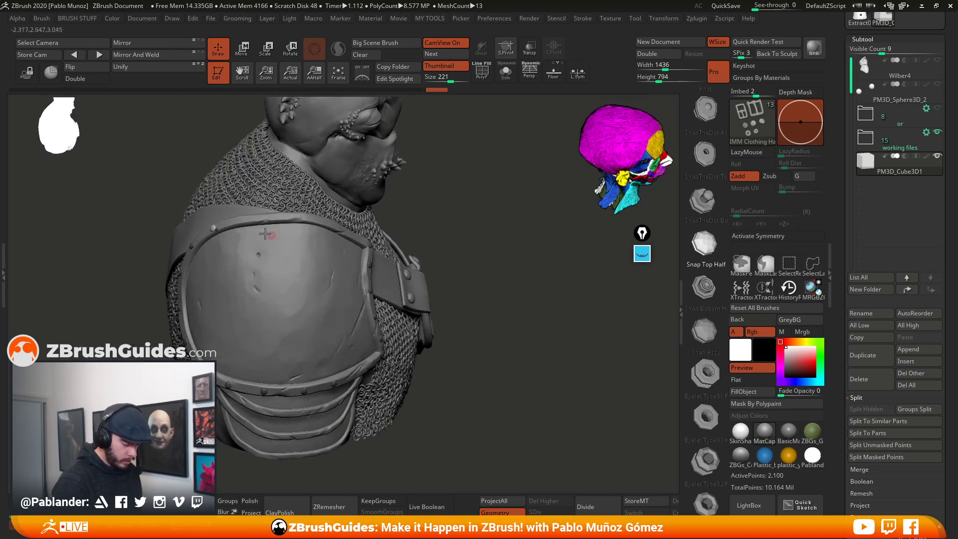
click(247, 218)
click(284, 216)
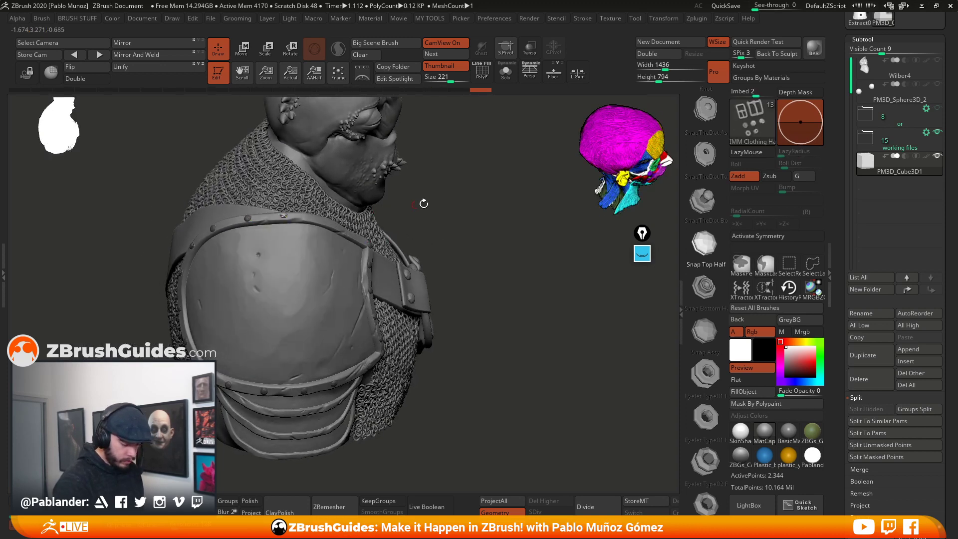
key(ctrl+z)
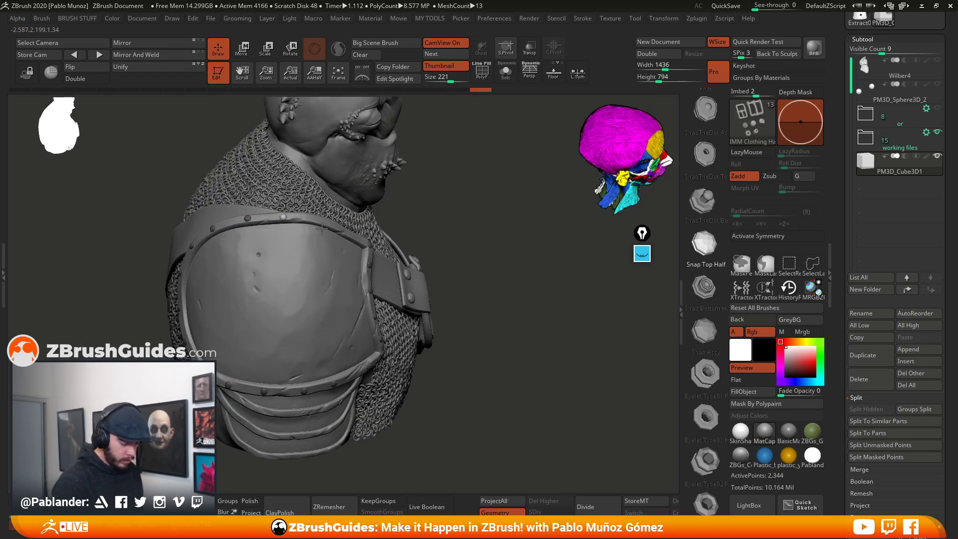
click(284, 217)
- Fill the rest of the pauldron's top rim with rivets up to the front corner, redoing misplaced ones
drag(479, 220, 424, 230)
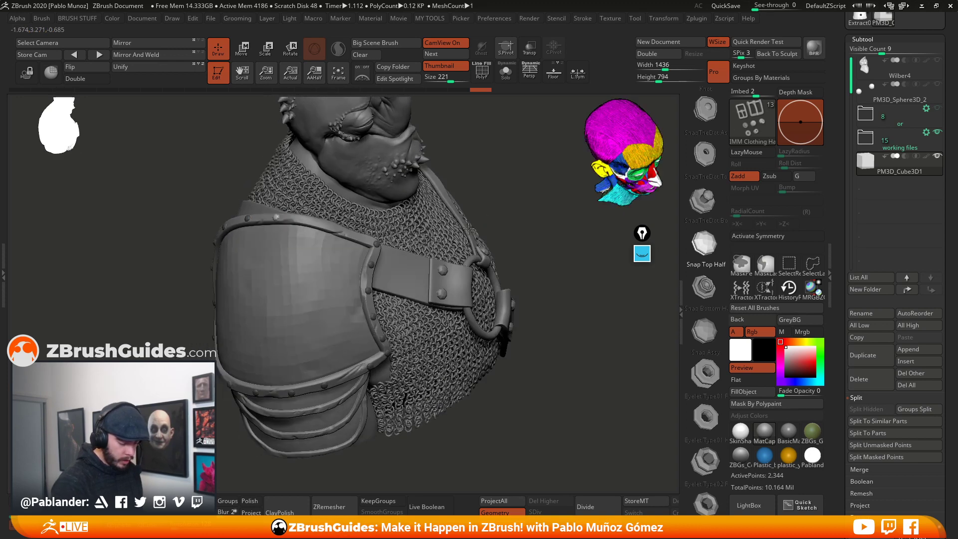
click(310, 220)
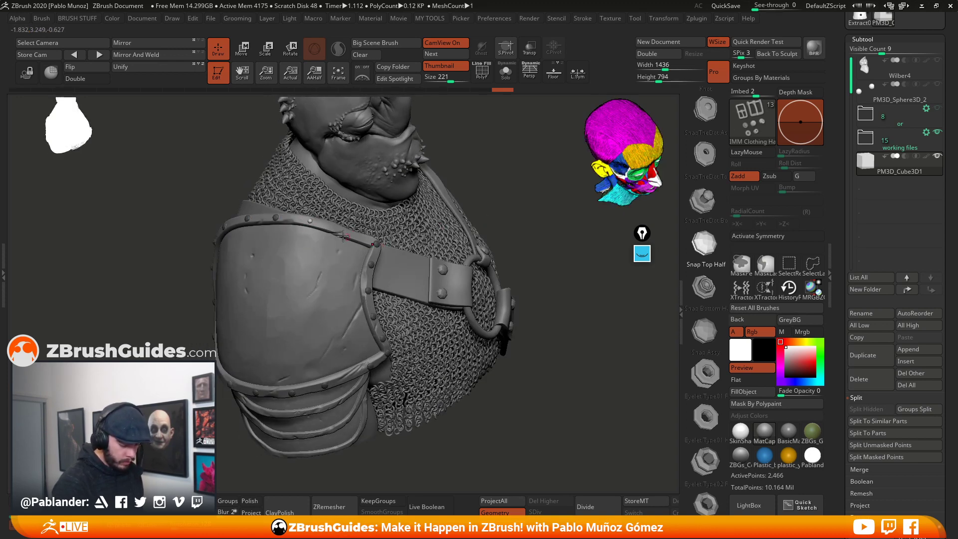
key(ctrl+z)
click(349, 233)
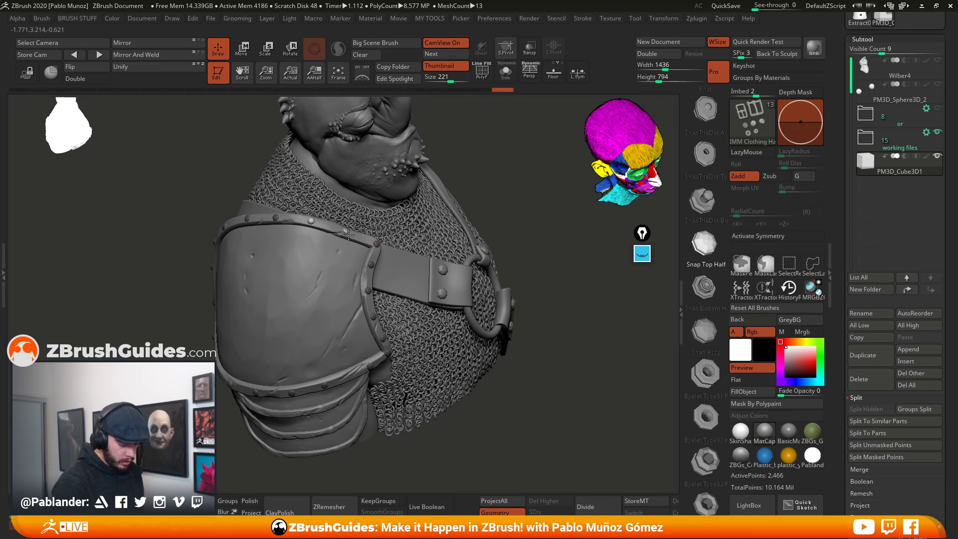
click(373, 265)
click(350, 234)
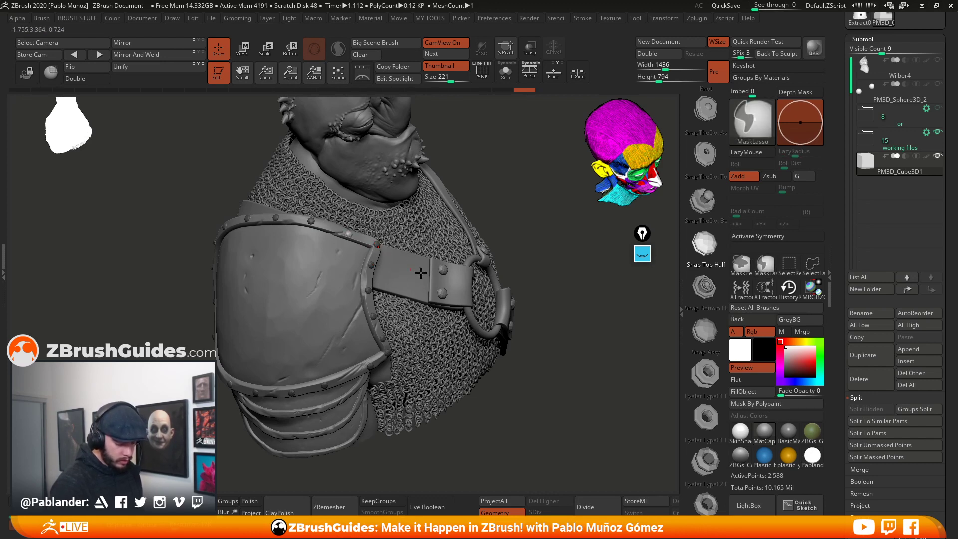
- Adjust the placement of the last rivet near the front corner of the pauldron's top rim and clear the mask
key(w)
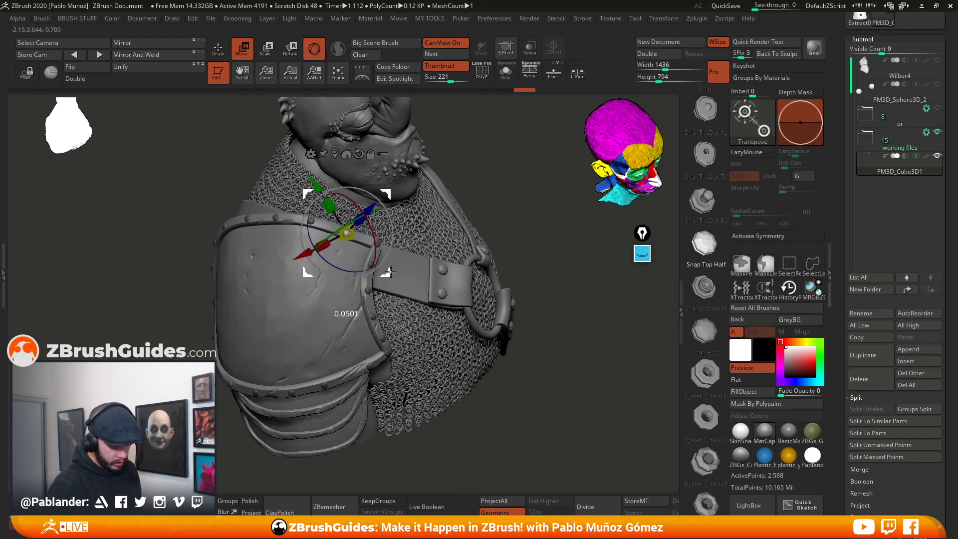
click(226, 53)
mouse_move(539, 344)
mouse_down()
mouse_move(544, 292)
mouse_move(538, 297)
mouse_up()
alt+drag(437, 164, 446, 198)
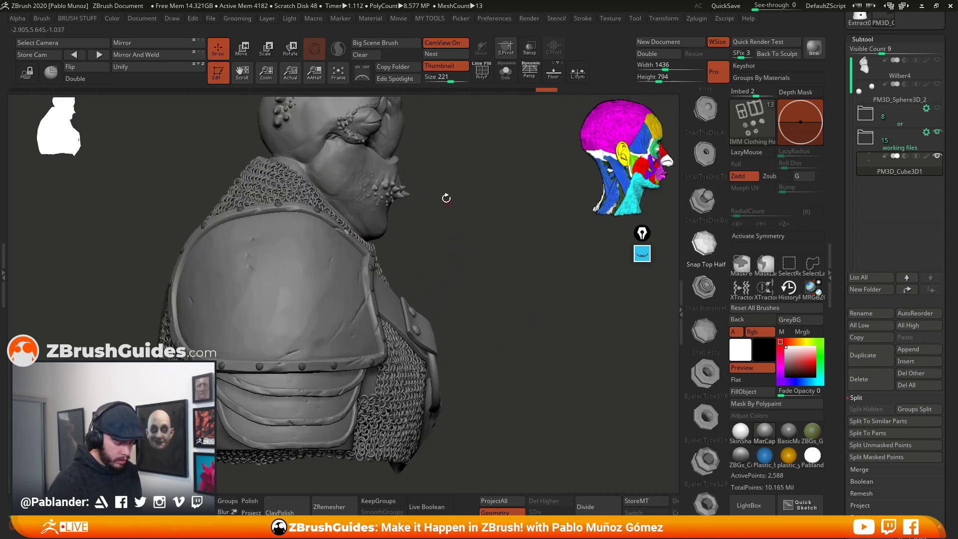
click(237, 56)
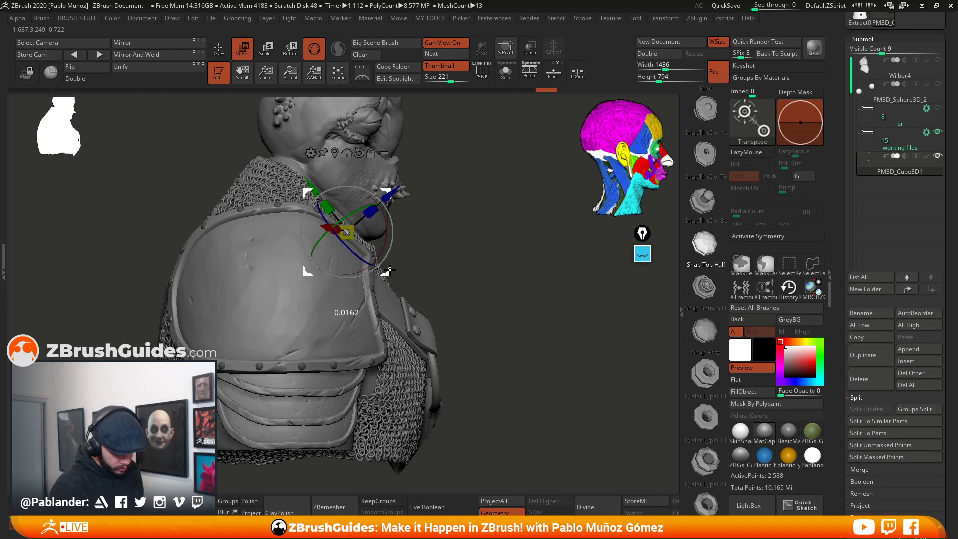
click(219, 59)
mouse_move(488, 289)
alt+mouse_down()
mouse_move(475, 260)
mouse_move(444, 270)
alt+mouse_up()
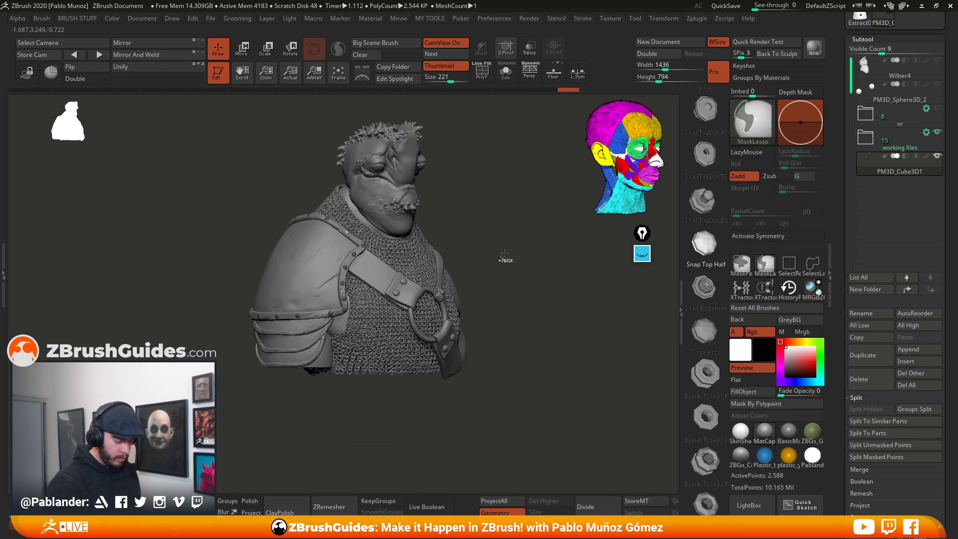
mouse_move(506, 257)
ctrl+mouse_down()
mouse_move(525, 327)
mouse_move(519, 347)
ctrl+mouse_up()
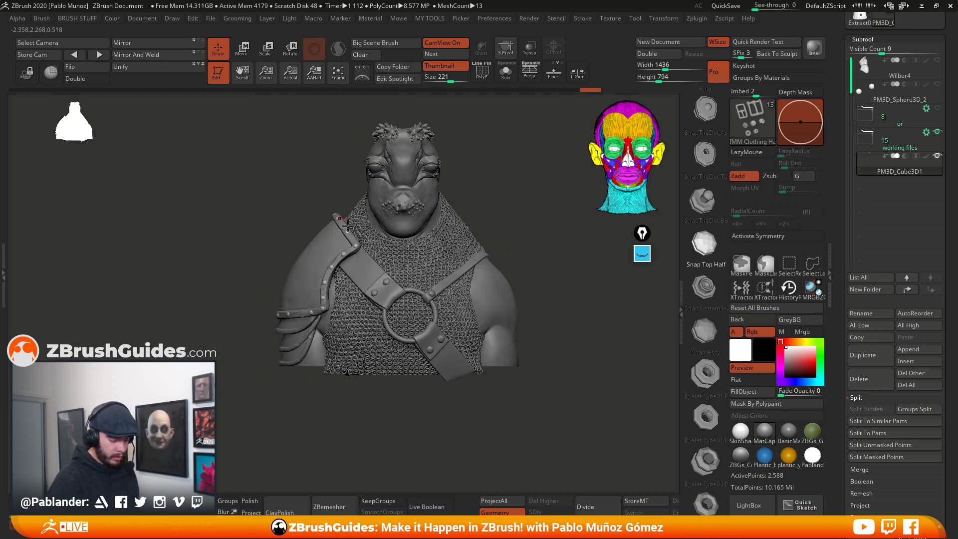
- Make the pauldron the active subtool, isolate it and carve a small nick into its lower rim with the DamStandard brush
drag(313, 414, 367, 314)
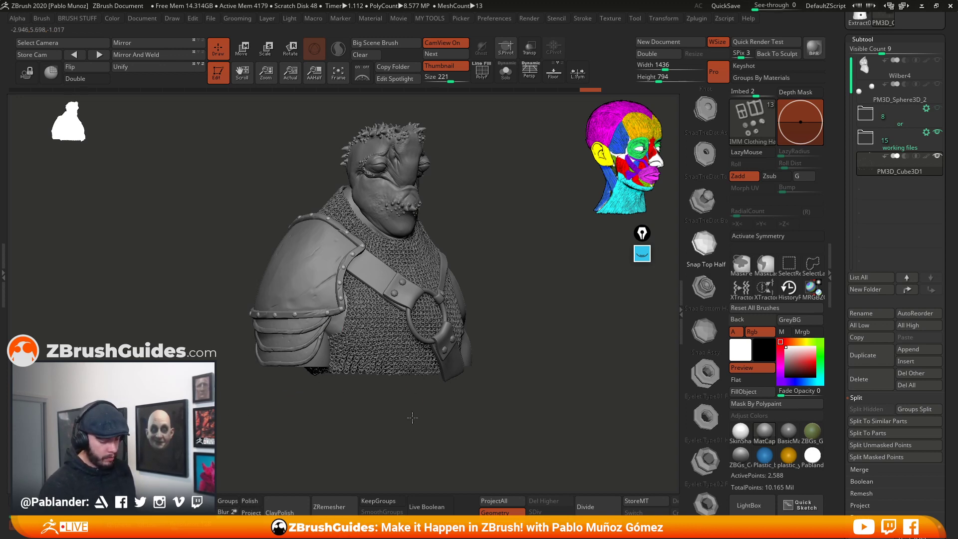
mouse_move(412, 418)
mouse_down()
mouse_move(405, 425)
mouse_move(413, 416)
mouse_up()
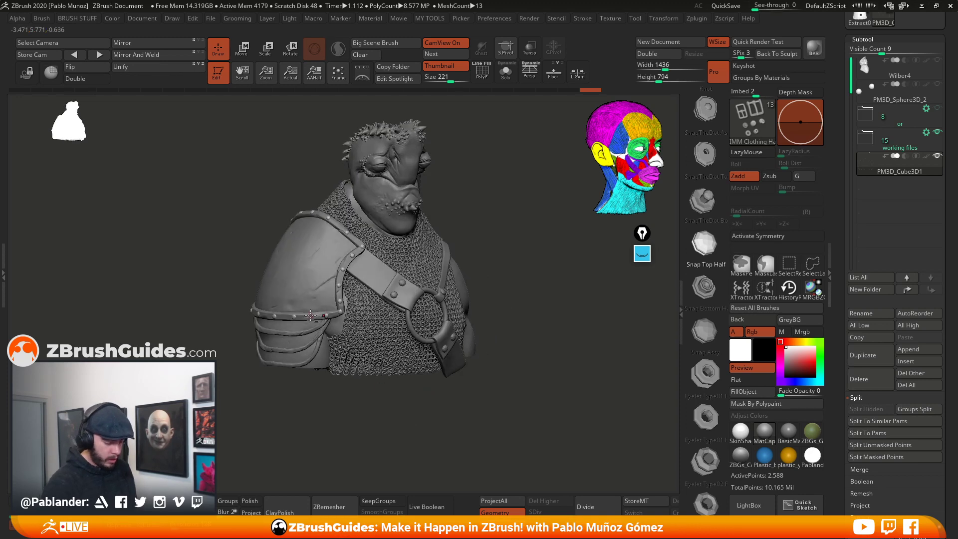
alt+click(310, 315)
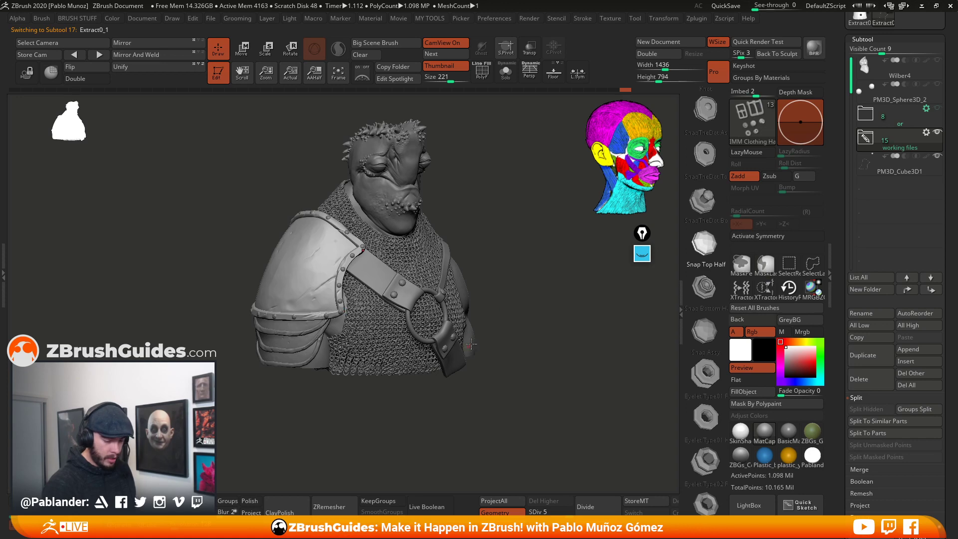
key(b)
key(d)
key(s)
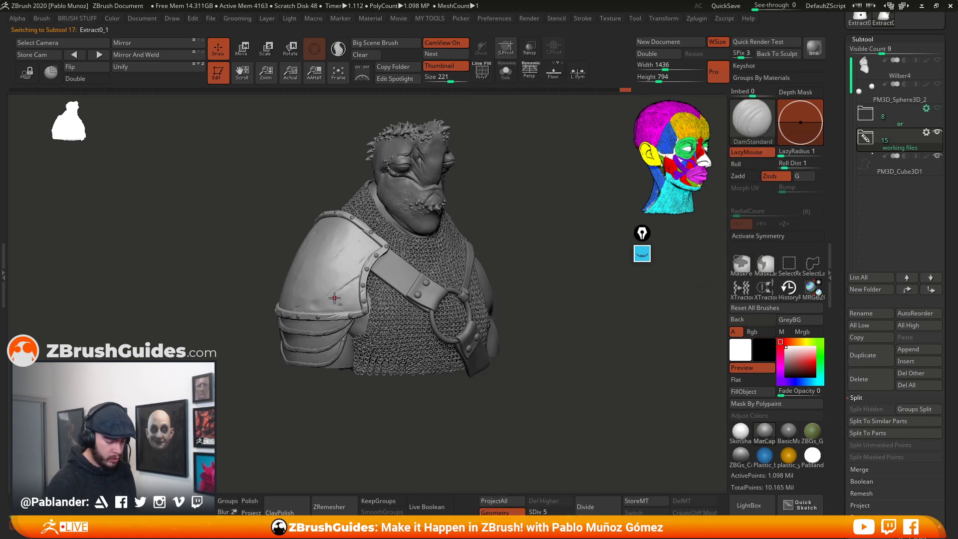
alt+drag(316, 397, 317, 410)
click(506, 76)
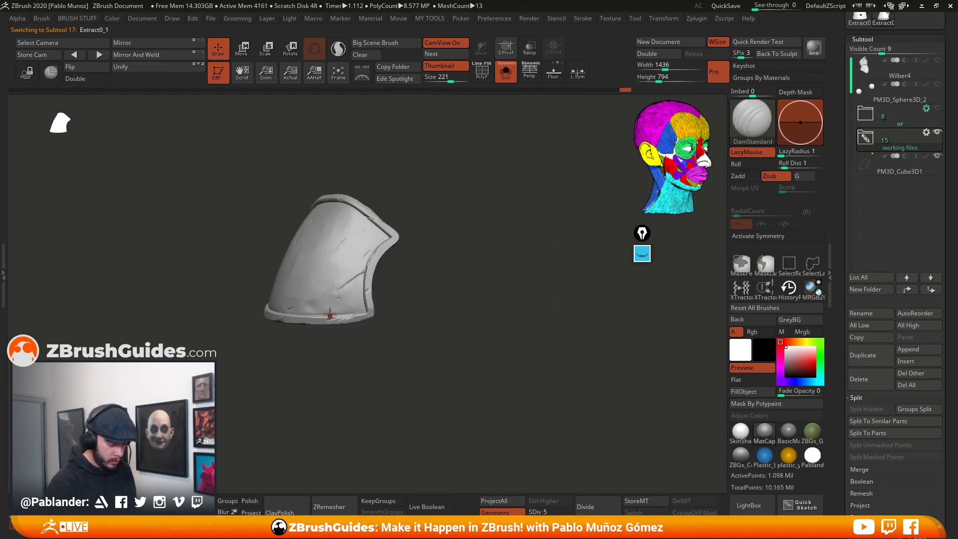
alt+drag(340, 342, 363, 419)
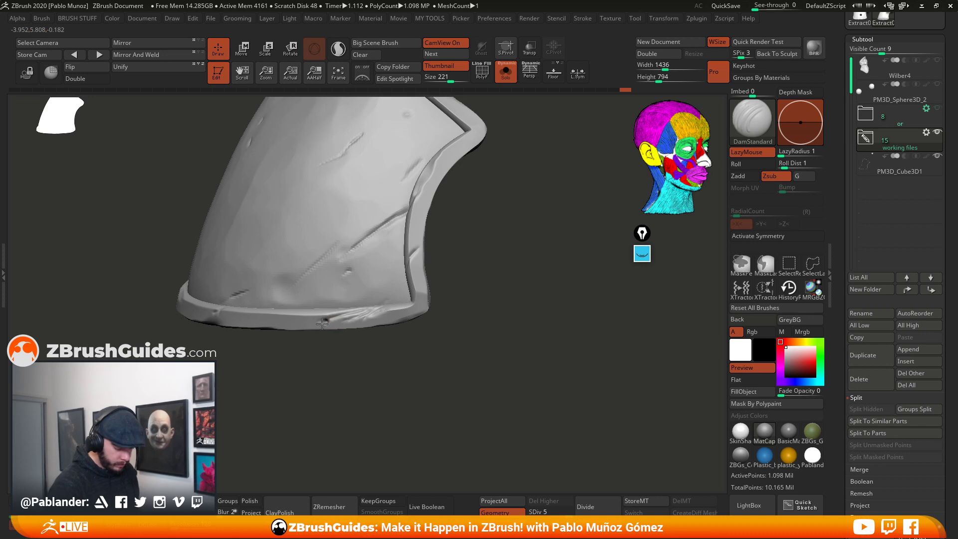
drag(321, 323, 322, 323)
alt+drag(401, 392, 415, 314)
click(506, 73)
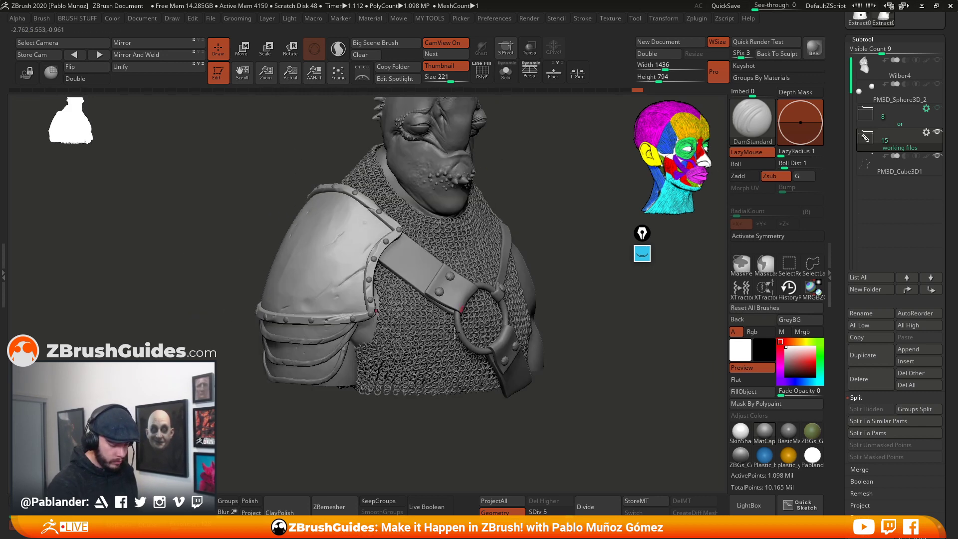
- Activate the rivets subtool and nudge a middle rivet on the pauldron's lower rim with the Move Topological brush
right_drag(345, 428, 349, 428)
right_drag(356, 364, 294, 437)
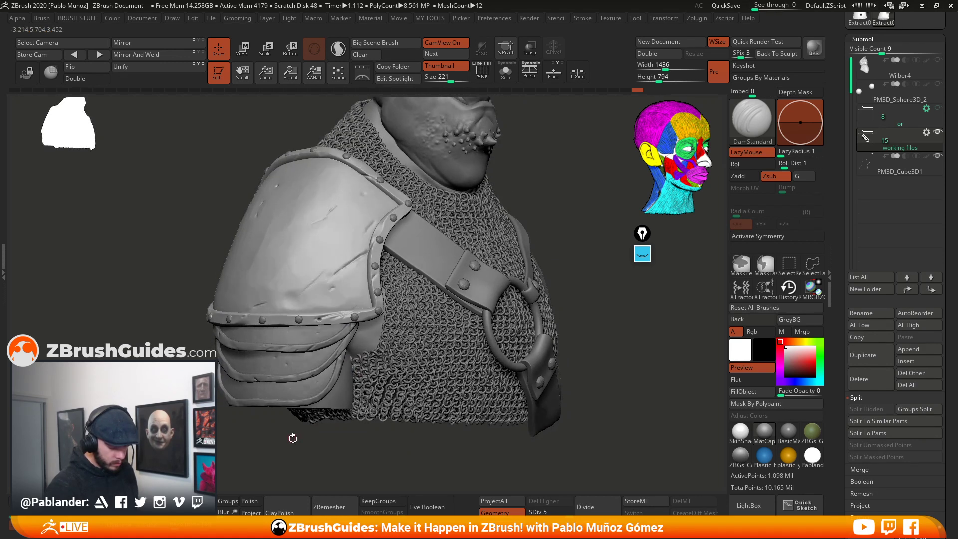
alt+click(299, 324)
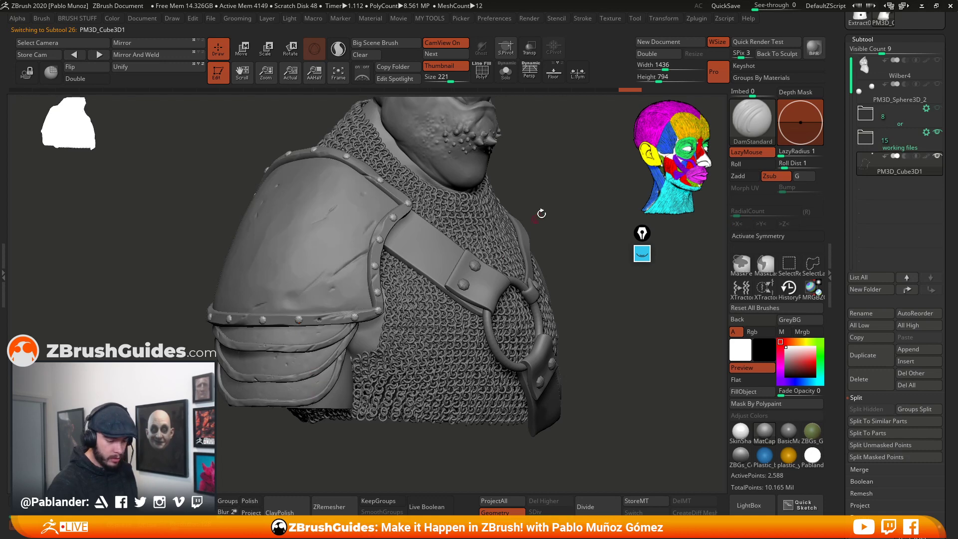
key(b)
click(528, 149)
key(b)
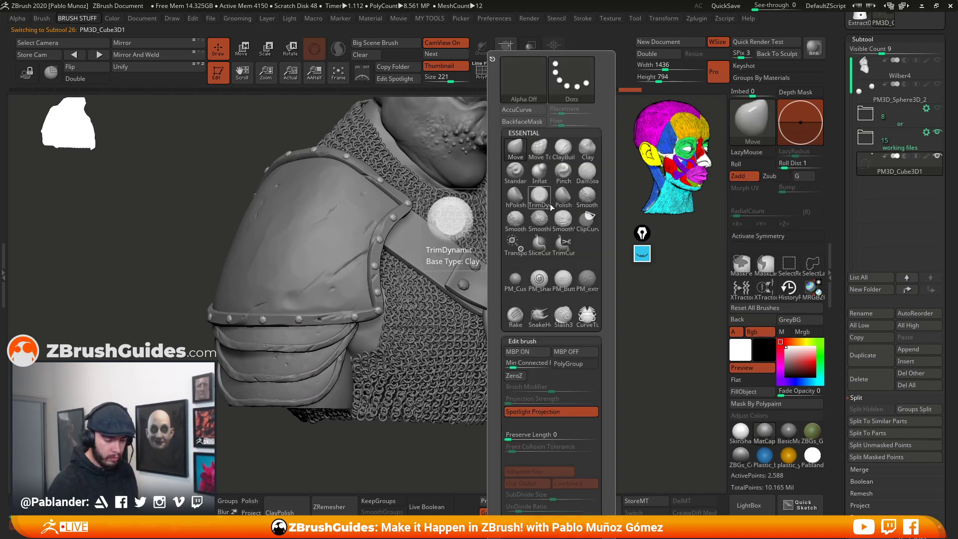
click(538, 147)
key(space)
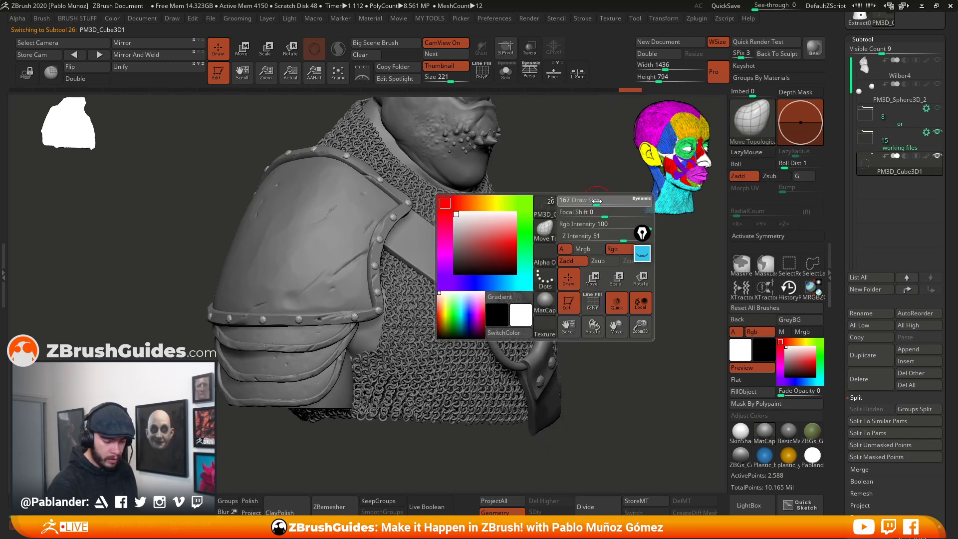
drag(294, 320, 296, 320)
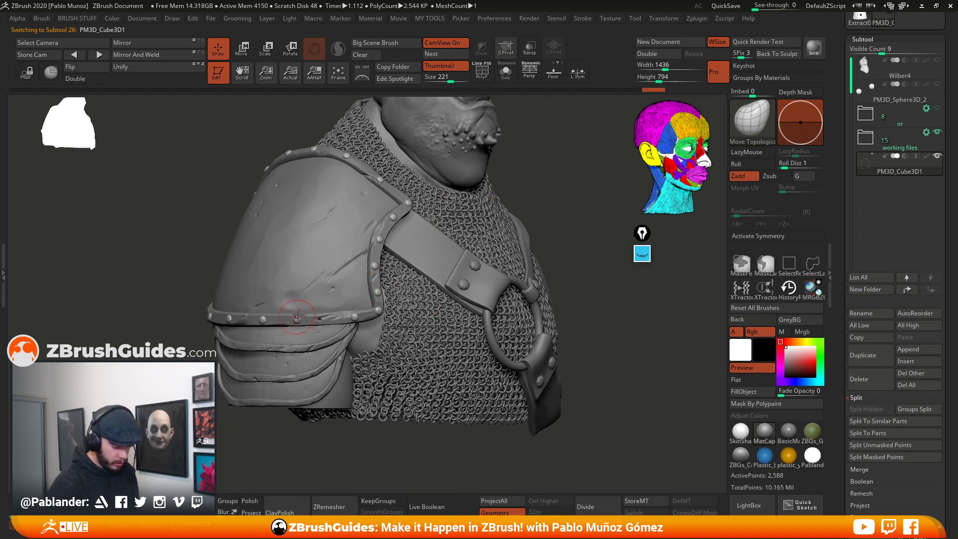
right_drag(296, 319, 295, 320)
key(space)
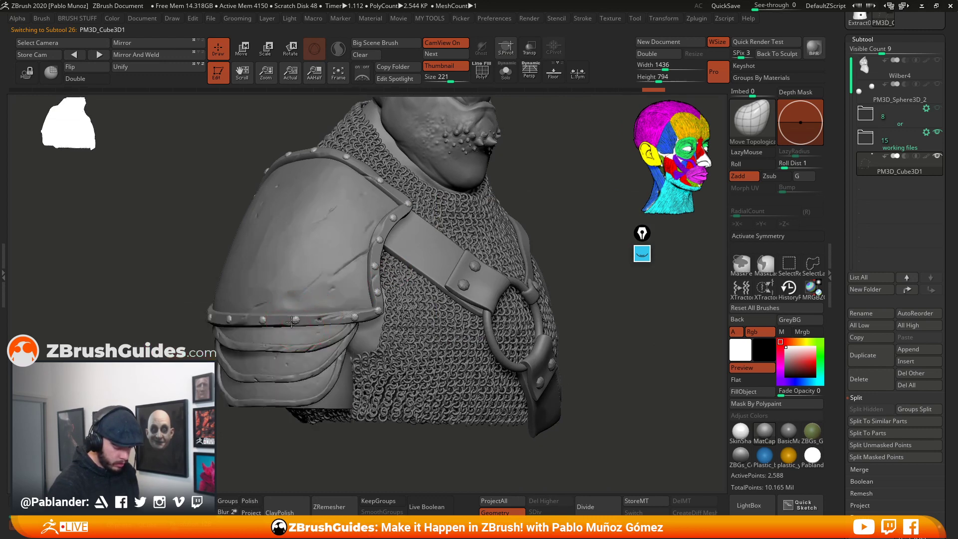
drag(292, 322, 299, 318)
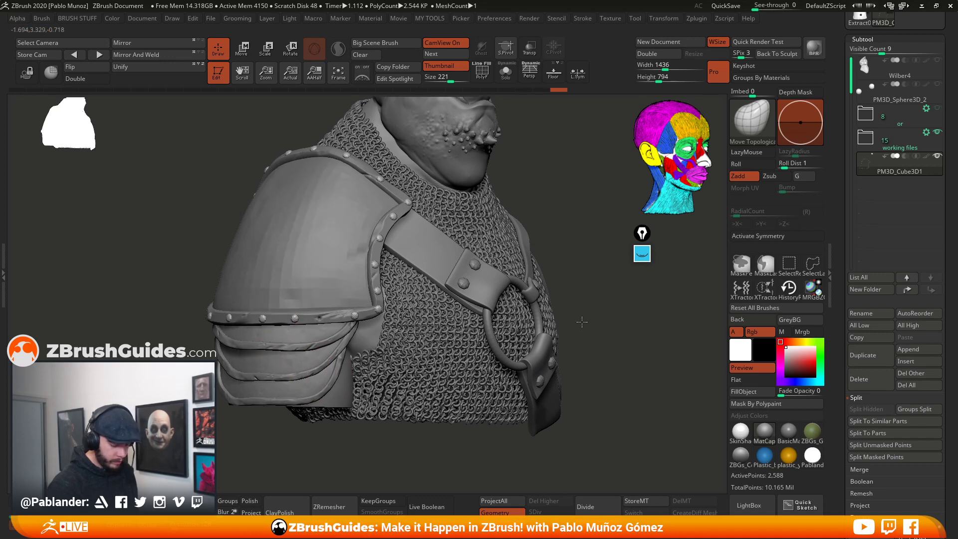
- Shift the rivet near the front end of the pauldron's lower rim rearward to even out the spacing
ctrl+right_drag(583, 324, 562, 306)
right_drag(353, 317, 335, 317)
key(space)
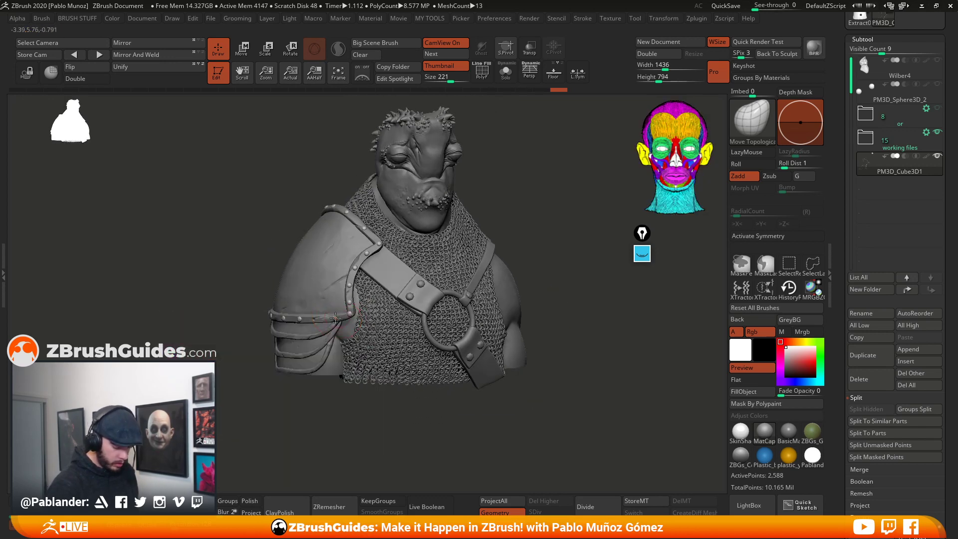
drag(333, 318, 331, 319)
mouse_move(334, 403)
right_down()
mouse_move(423, 416)
mouse_move(467, 405)
right_up()
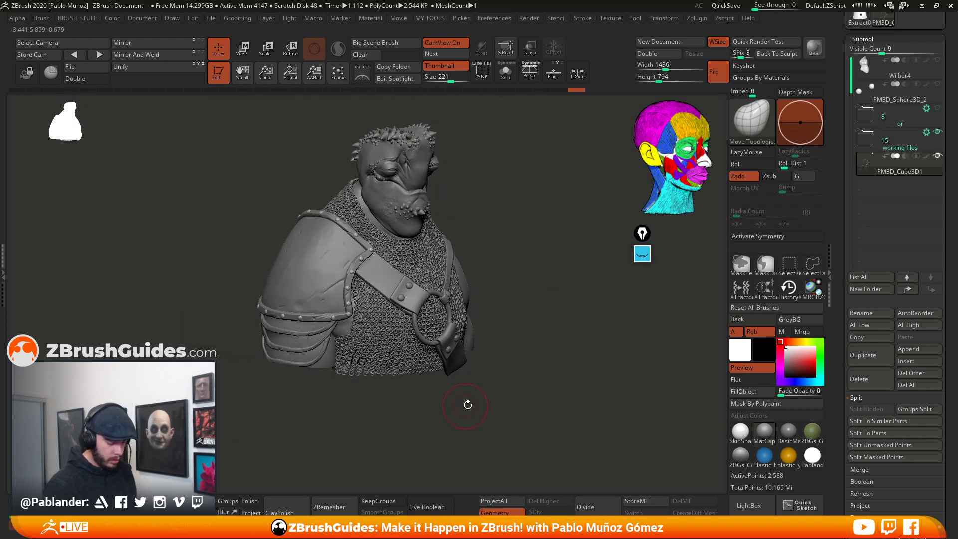
- Isolate the rivets subtool, hide the surplus rivet, delete the hidden geometry and show the whole bust again
ctrl+right_drag(517, 366, 515, 327)
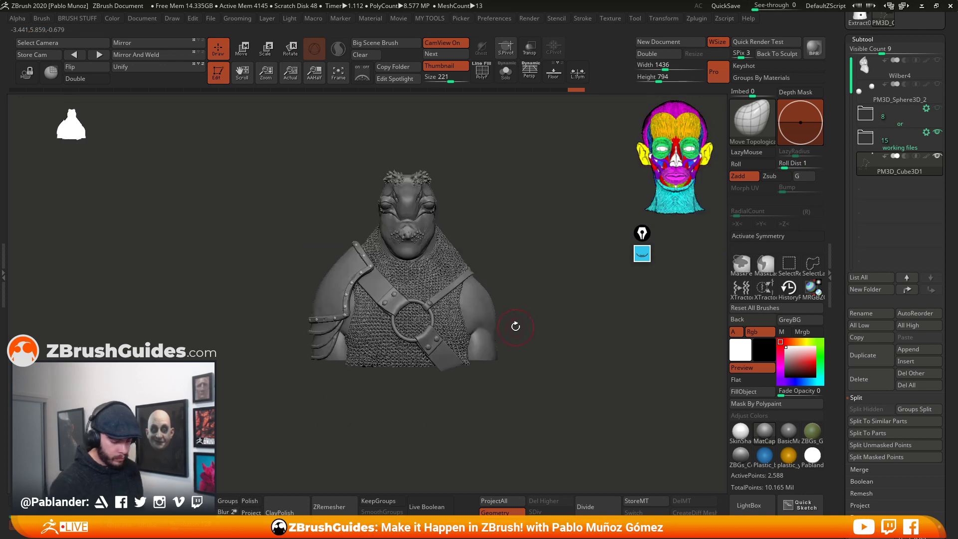
click(506, 77)
right_drag(532, 188, 473, 284)
mouse_move(379, 138)
ctrl+shift+mouse_down()
mouse_move(451, 227)
mouse_move(469, 231)
mouse_move(486, 319)
ctrl+shift+mouse_up()
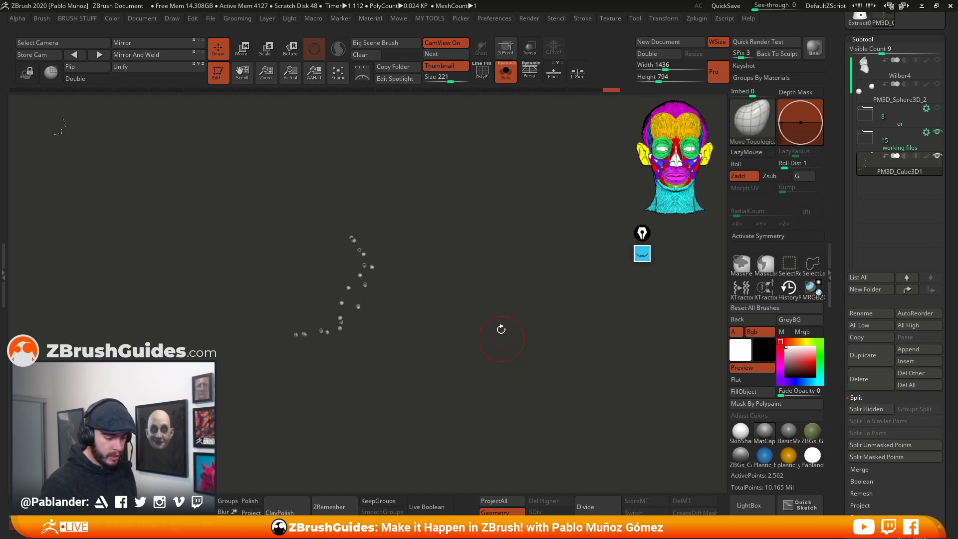
key(space)
click(485, 74)
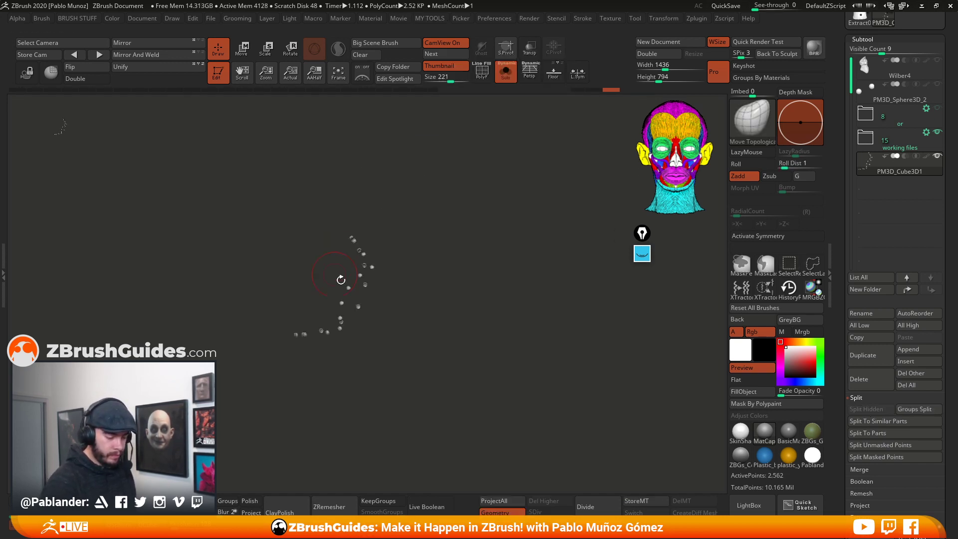
click(506, 72)
drag(536, 242, 528, 294)
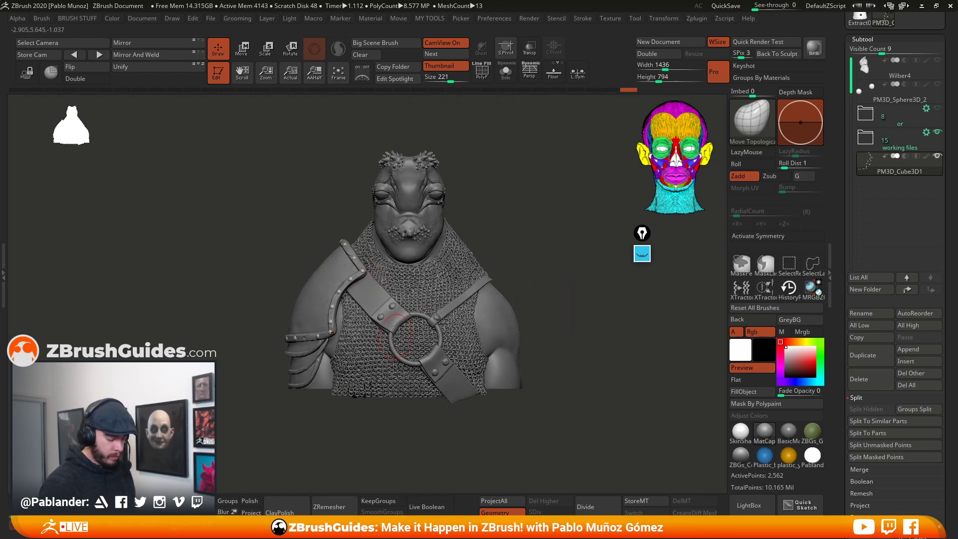
mouse_move(534, 242)
mouse_down()
mouse_move(549, 250)
mouse_move(525, 253)
mouse_up()
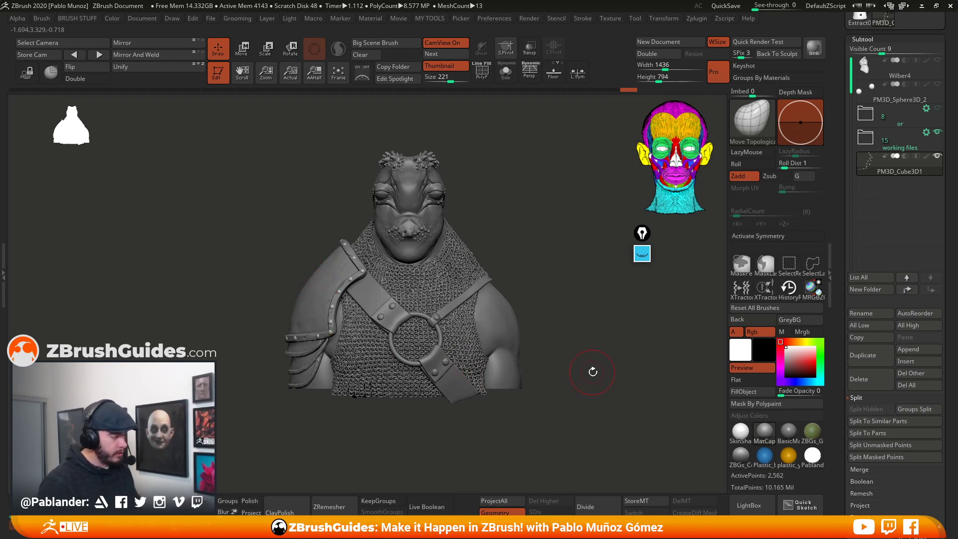
- Switch to the Photoshop concept, outline the shoulder armor and its raised neck guard in green, and add a check mark beside them
key(alt+Tab)
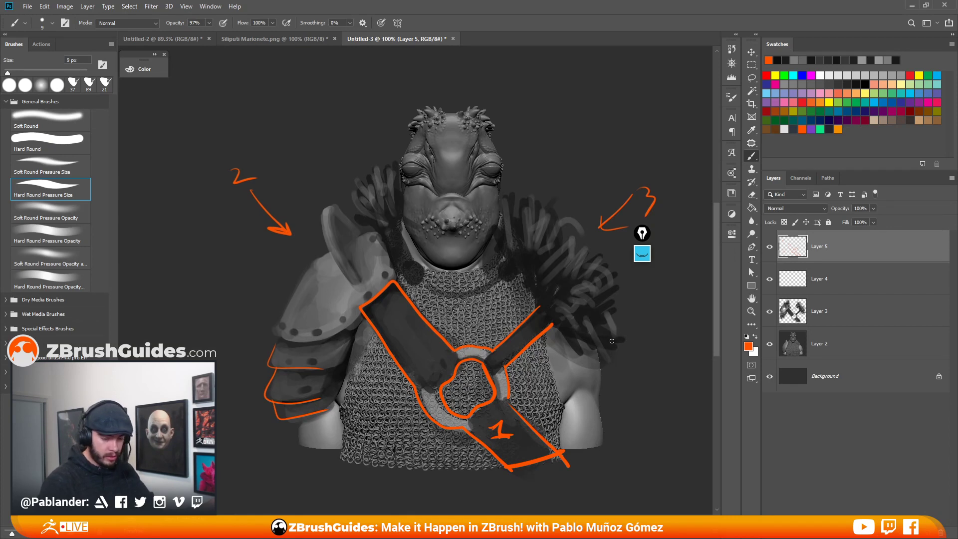
click(820, 130)
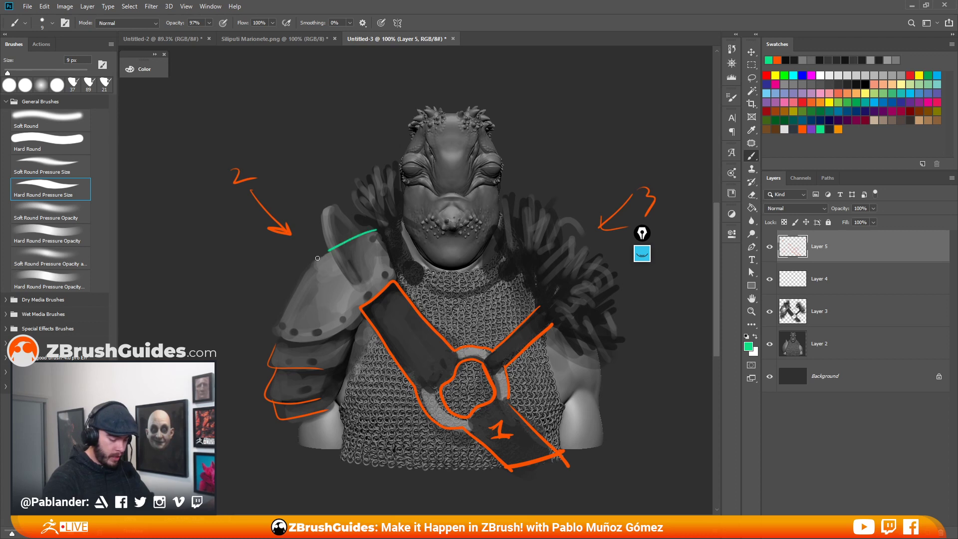
mouse_move(317, 258)
mouse_down()
mouse_move(269, 344)
mouse_move(389, 234)
mouse_up()
drag(351, 327, 264, 349)
drag(222, 314, 249, 280)
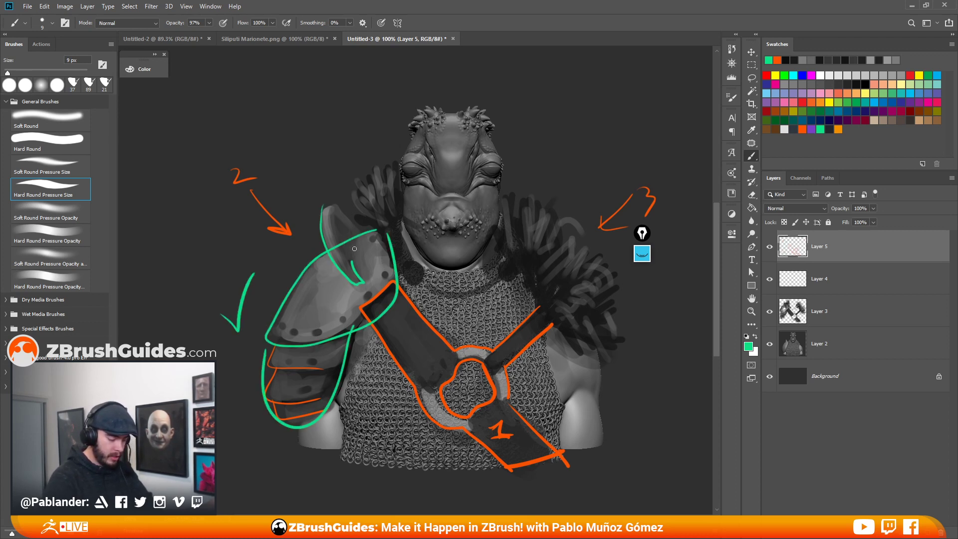
key(alt+Tab)
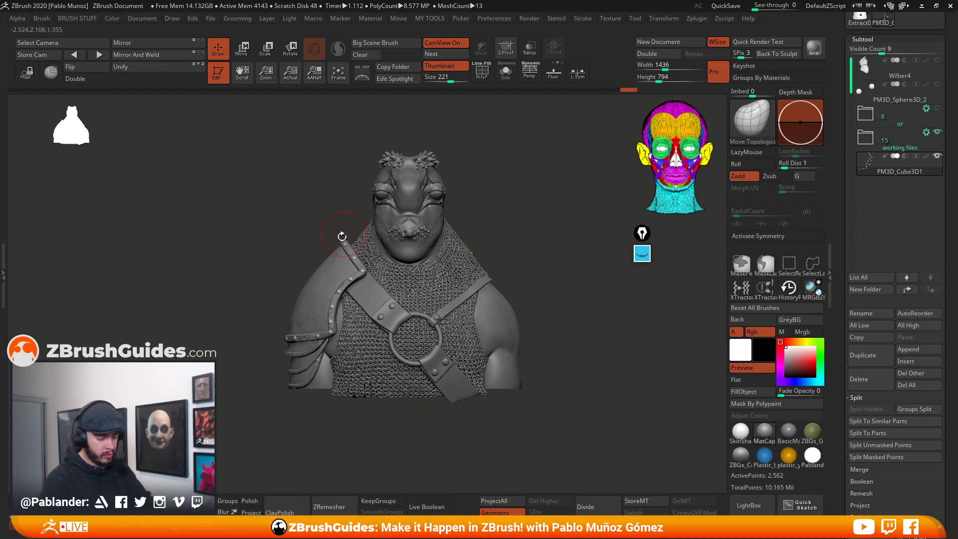
- Return to the Photoshop concept, outline the fur collar across both shoulders in purple, and switch back to ZBrush
key(alt+Tab)
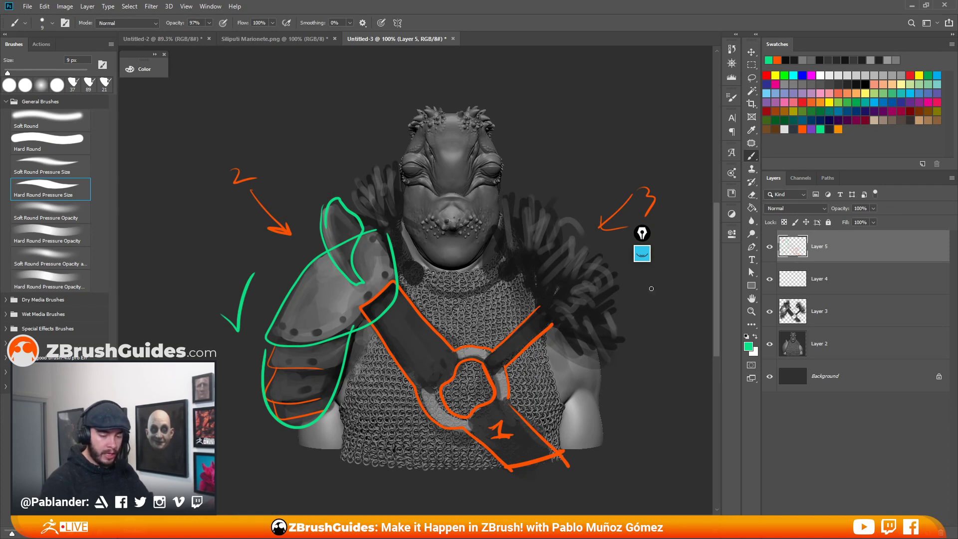
click(812, 129)
mouse_move(634, 324)
mouse_down()
mouse_move(495, 254)
mouse_move(344, 210)
mouse_move(508, 209)
mouse_move(578, 359)
mouse_up()
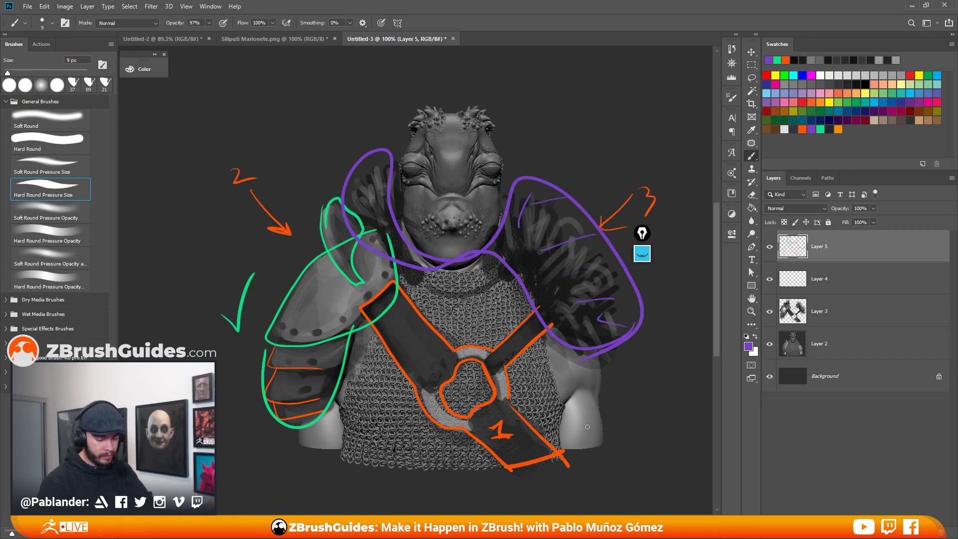
key(alt+Tab)
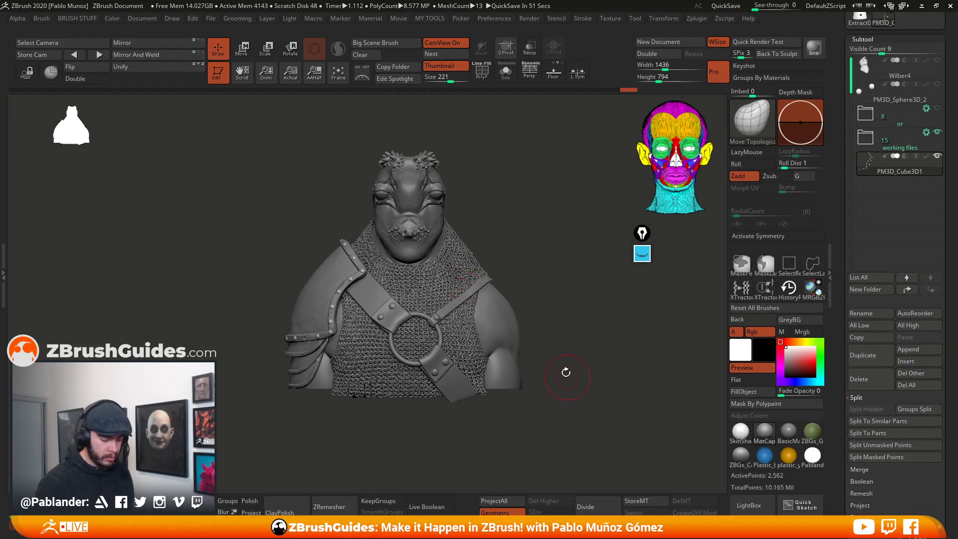
drag(552, 321, 558, 334)
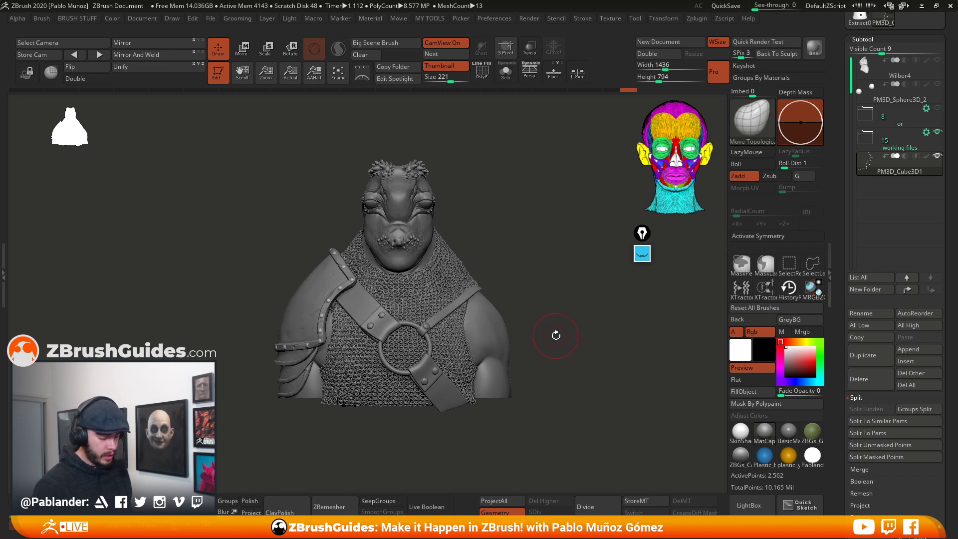
drag(574, 323, 566, 330)
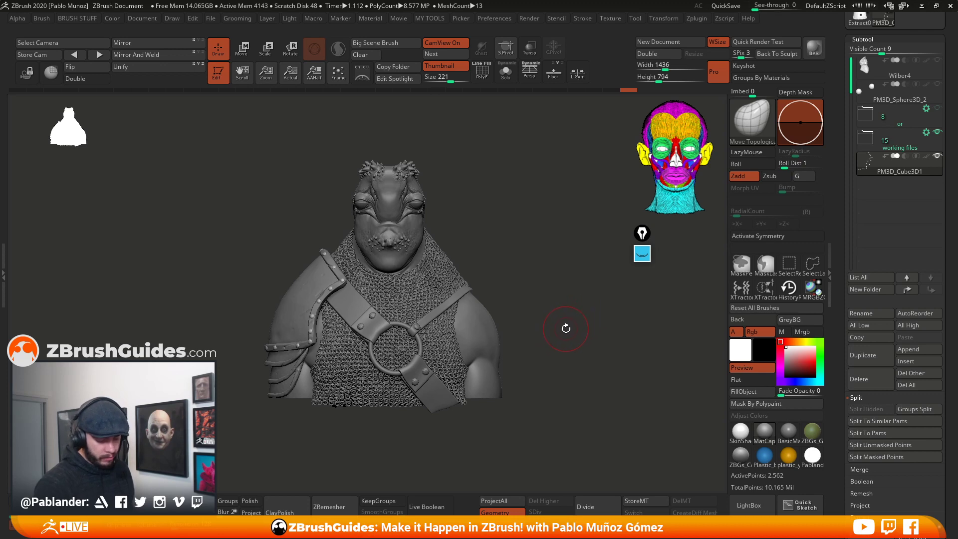
- Expand the working files folder, select the body subtool PM3D_Sphere3D2 and isolate it
drag(835, 188, 844, 224)
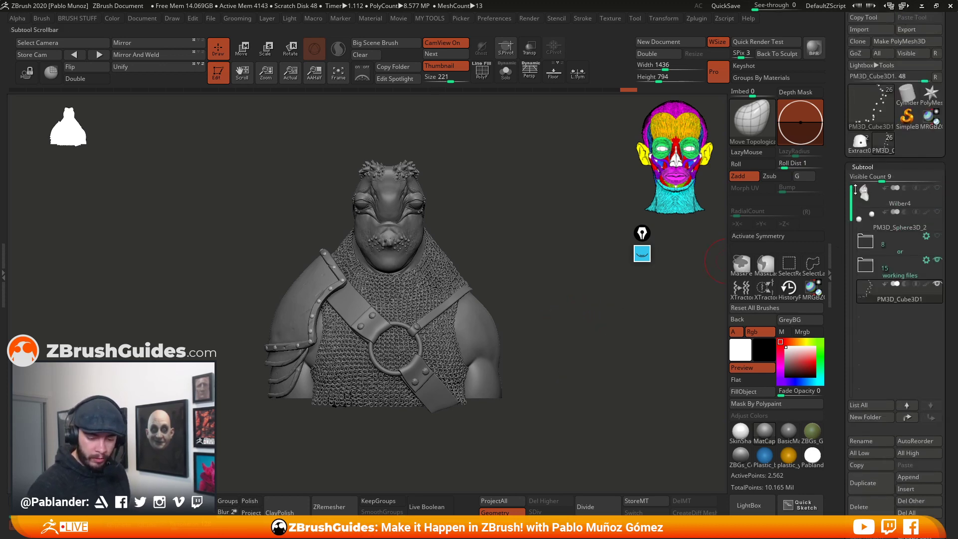
drag(881, 176, 883, 177)
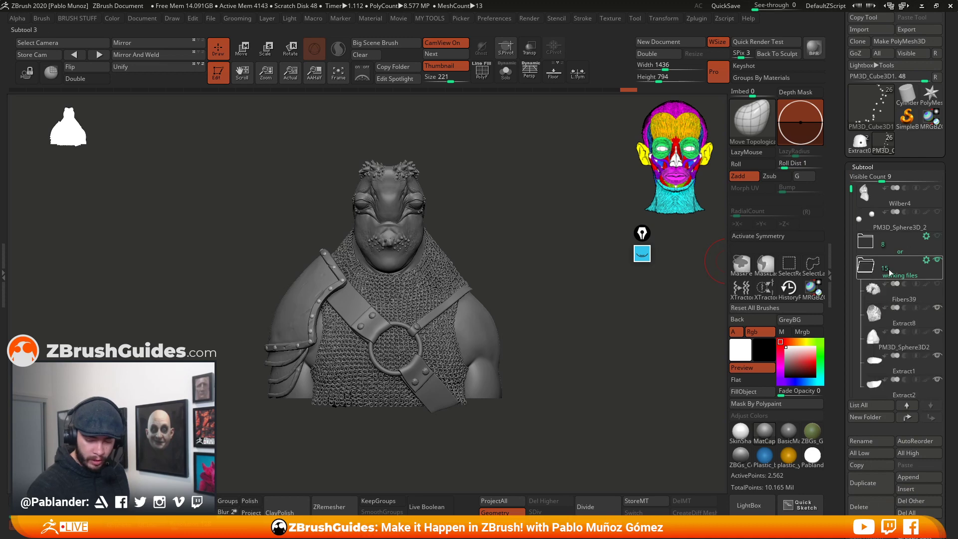
click(898, 342)
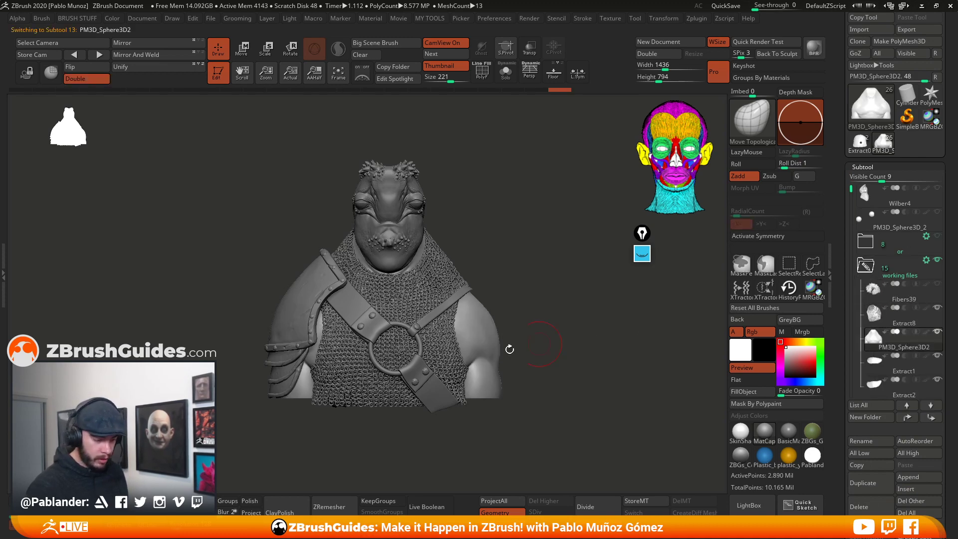
click(506, 73)
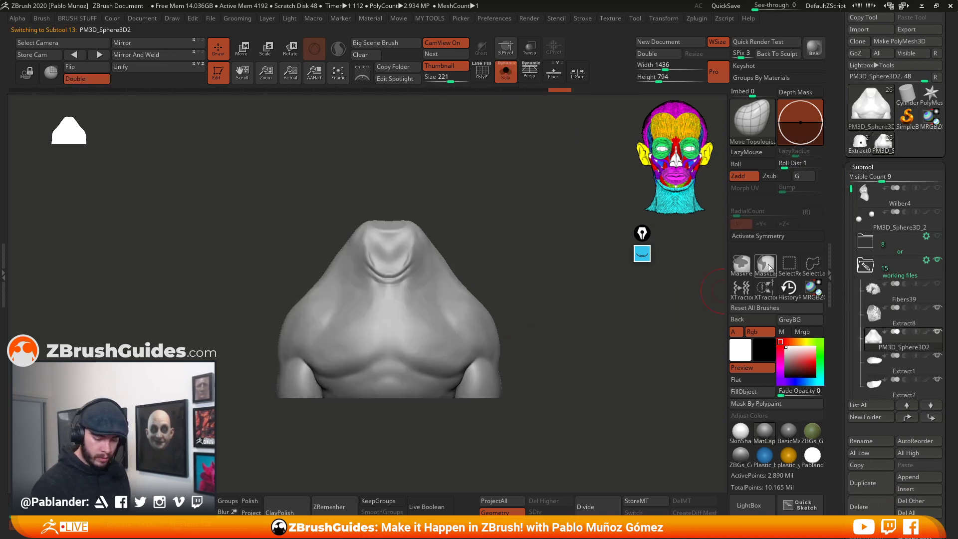
- Mask the fur collar area over both shoulders with MaskLasso and compare its coverage with the whole bust
key(ctrl)
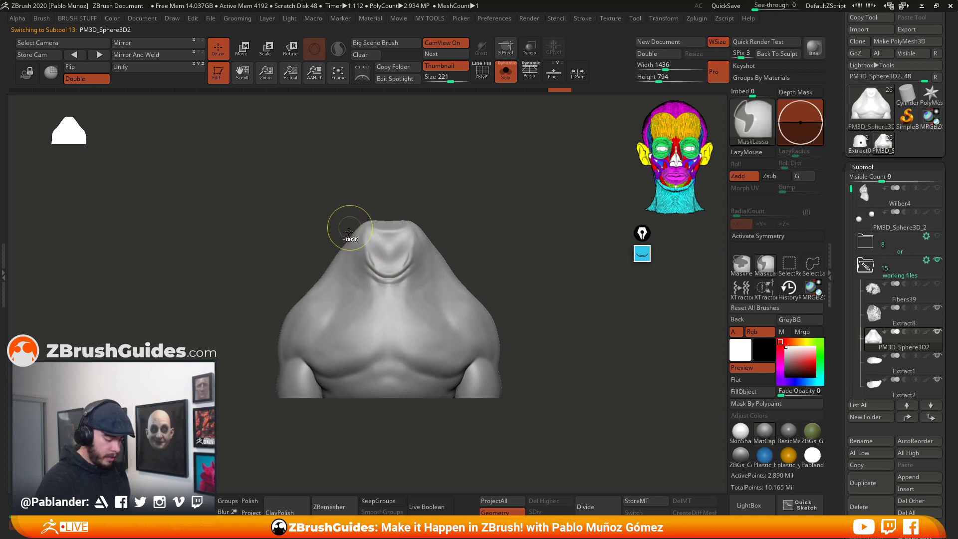
mouse_move(317, 271)
ctrl+mouse_down()
mouse_move(370, 302)
mouse_move(313, 260)
mouse_move(354, 208)
ctrl+mouse_up()
mouse_move(432, 224)
ctrl+mouse_down()
mouse_move(442, 323)
mouse_move(530, 372)
mouse_move(437, 200)
ctrl+mouse_up()
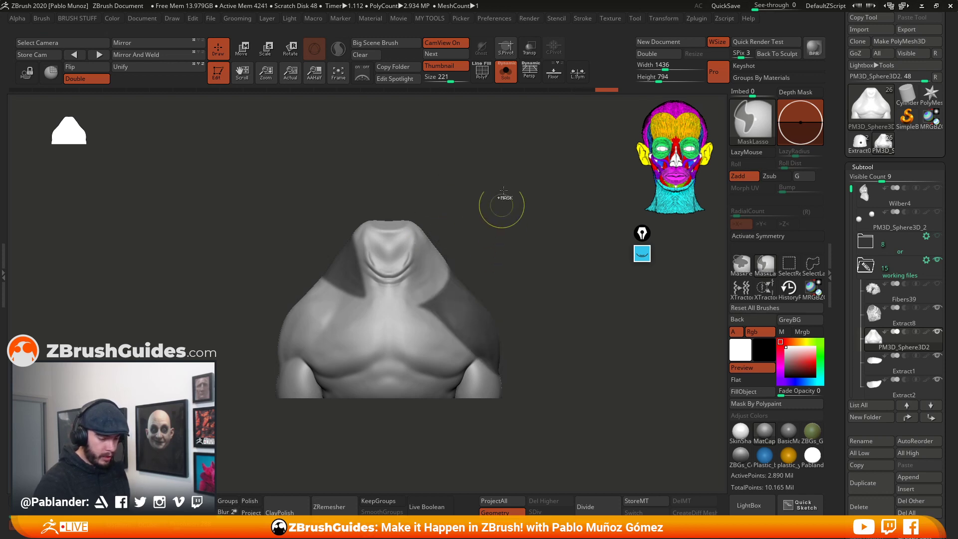
click(506, 73)
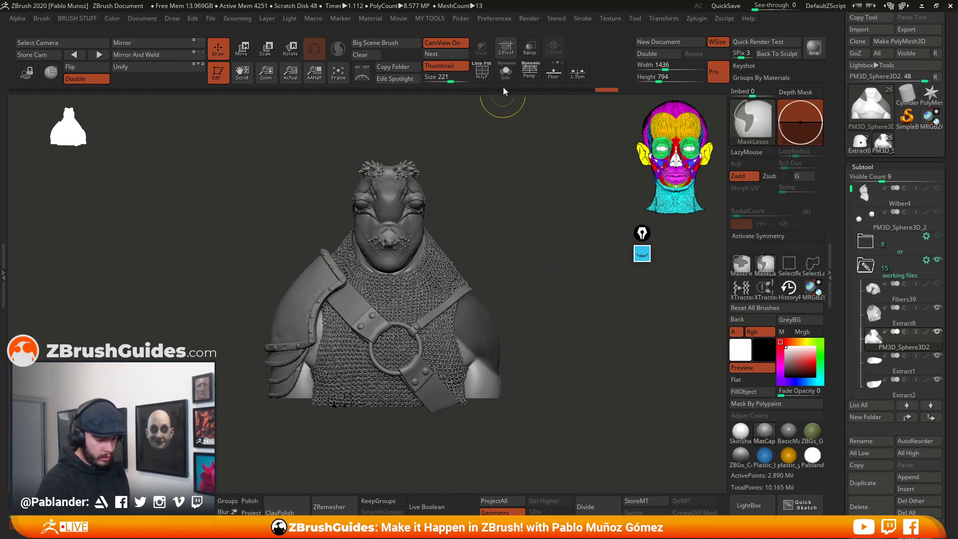
click(506, 73)
mouse_move(442, 239)
ctrl+mouse_down()
mouse_move(419, 309)
mouse_move(507, 195)
mouse_move(442, 235)
ctrl+mouse_up()
click(505, 73)
click(506, 72)
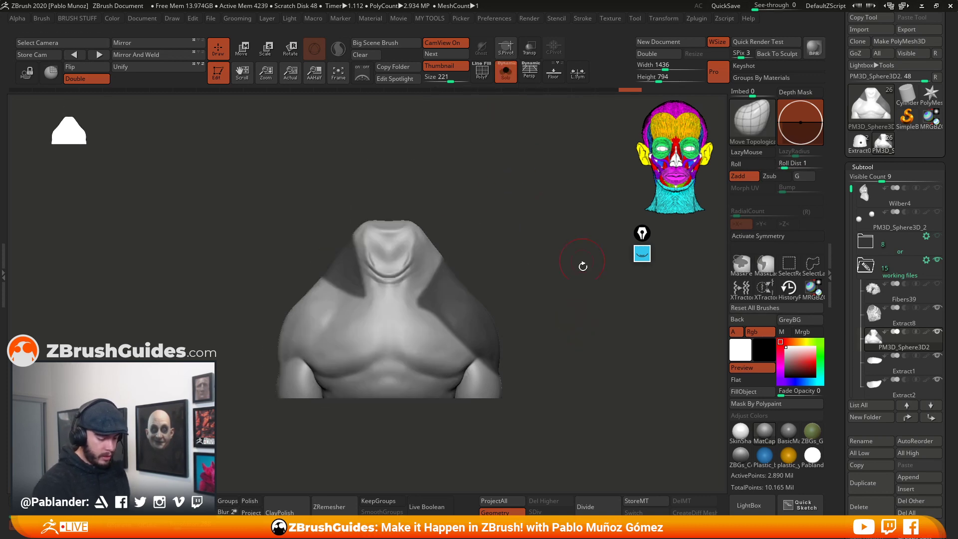
- Paint the collar mask around the shoulder and across the back of the neck to join the two sides
drag(508, 233, 460, 224)
mouse_move(559, 309)
mouse_down()
mouse_move(528, 328)
mouse_move(394, 323)
mouse_up()
mouse_move(301, 331)
ctrl+mouse_down()
mouse_move(325, 312)
mouse_move(356, 328)
ctrl+mouse_up()
drag(444, 279, 387, 294)
drag(356, 266, 379, 330)
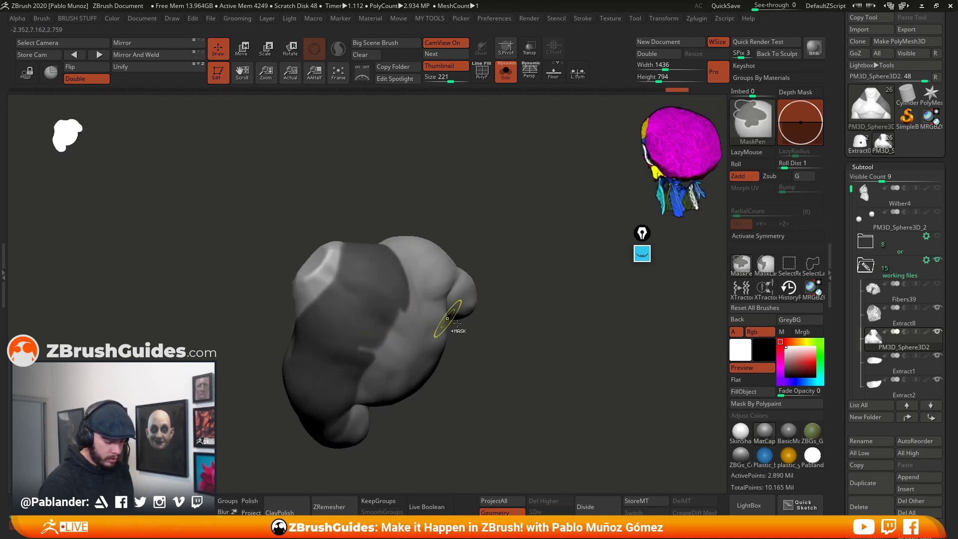
- Fill out the mask across the upper back and far shoulder and even out its lower edge
drag(451, 323, 420, 317)
mouse_move(394, 274)
ctrl+mouse_down()
mouse_move(393, 305)
mouse_move(367, 357)
ctrl+mouse_up()
ctrl+drag(390, 327, 336, 406)
mouse_move(430, 469)
mouse_down()
mouse_move(438, 437)
mouse_move(513, 360)
mouse_move(436, 390)
mouse_up()
mouse_move(328, 403)
ctrl+mouse_down()
mouse_move(369, 415)
mouse_move(385, 394)
ctrl+mouse_up()
drag(423, 366, 476, 351)
mouse_move(269, 360)
ctrl+mouse_down()
mouse_move(307, 409)
mouse_move(338, 411)
ctrl+mouse_up()
mouse_move(418, 308)
mouse_down()
mouse_move(552, 272)
mouse_move(475, 299)
mouse_move(434, 265)
mouse_move(556, 243)
mouse_up()
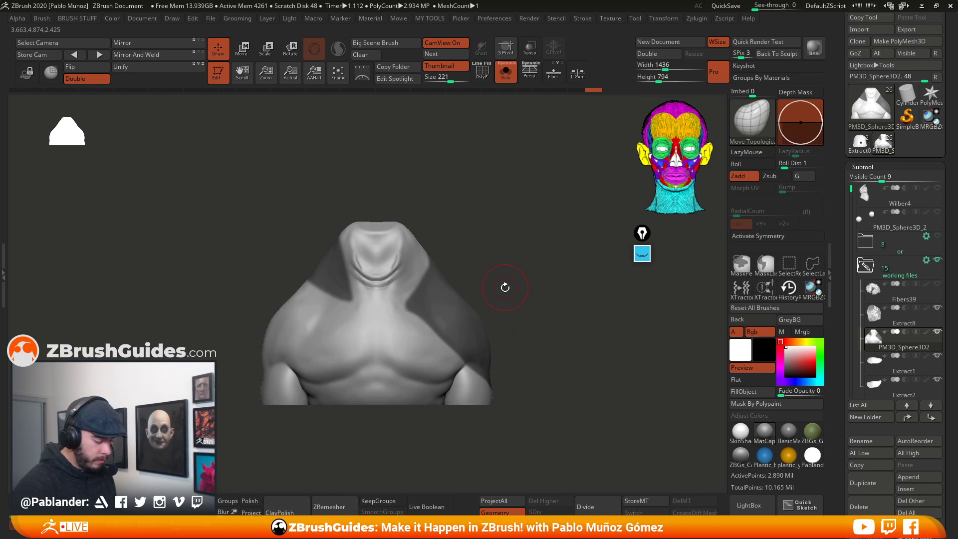
- Invert the mask to trim the collar's inner edge along the neck, and invert it back to touch up the border
ctrl+click(475, 210)
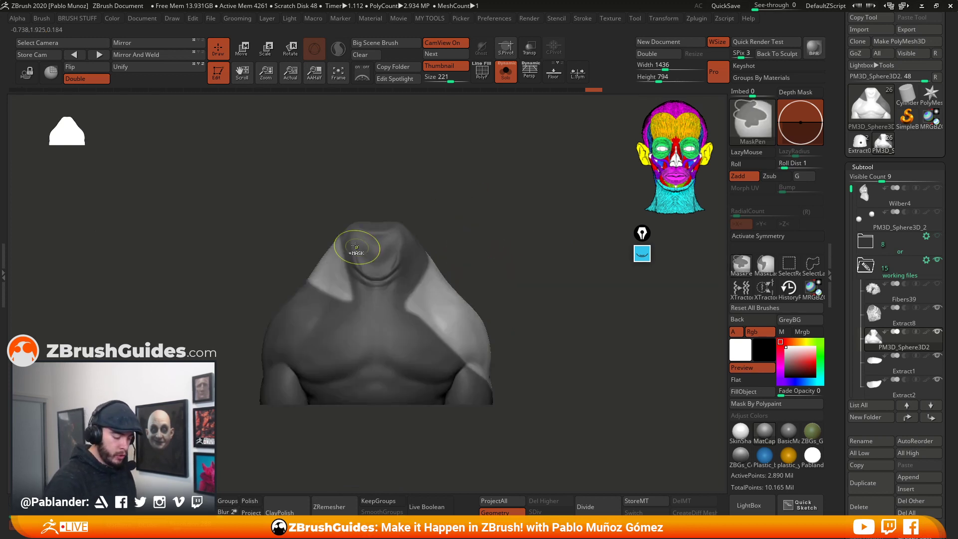
ctrl+drag(347, 249, 359, 294)
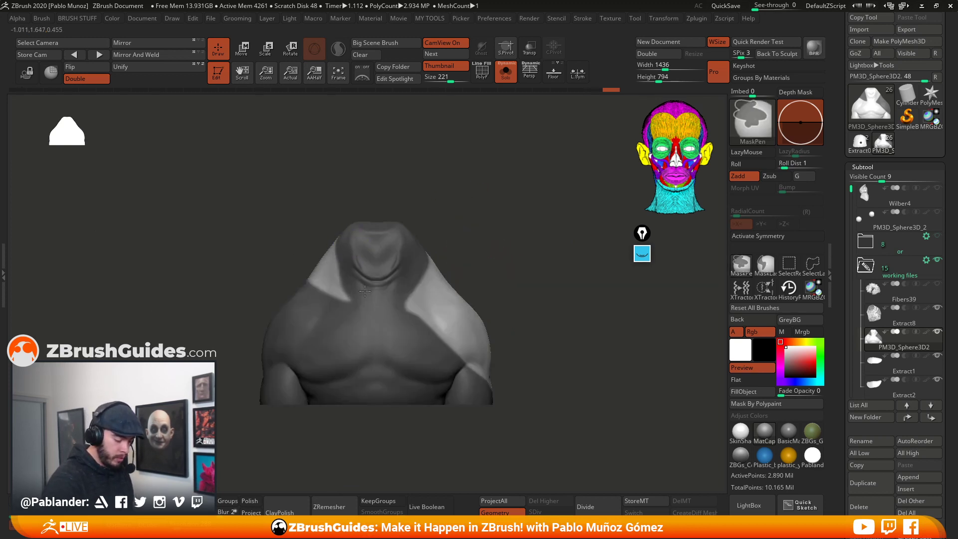
drag(444, 193, 453, 201)
ctrl+click(453, 201)
mouse_move(331, 245)
ctrl+mouse_down()
mouse_move(345, 279)
mouse_move(334, 242)
ctrl+mouse_up()
drag(478, 174, 349, 222)
key(space)
key(ctrl+z)
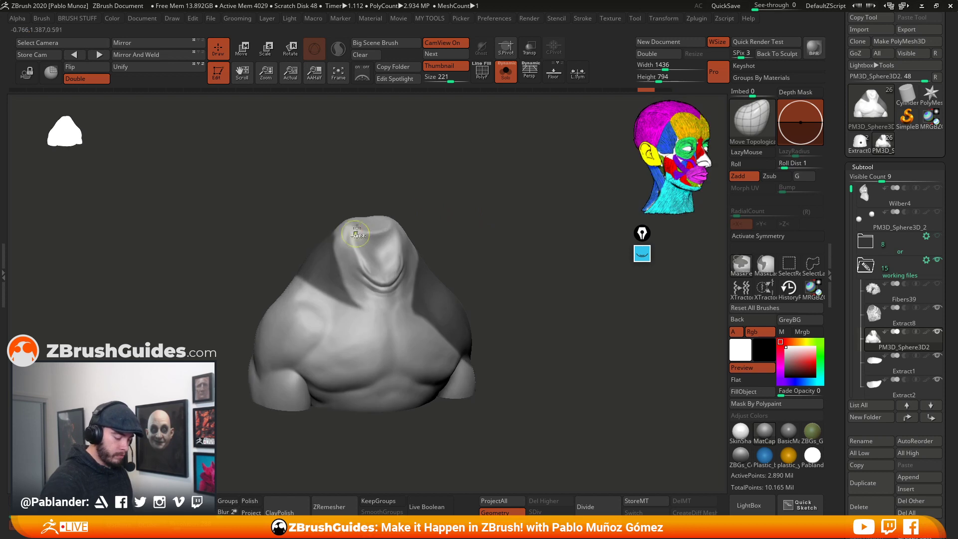
- Round the collar mask's front ends on the chest and clean its neckline, inverting the mask as needed
ctrl+click(384, 187)
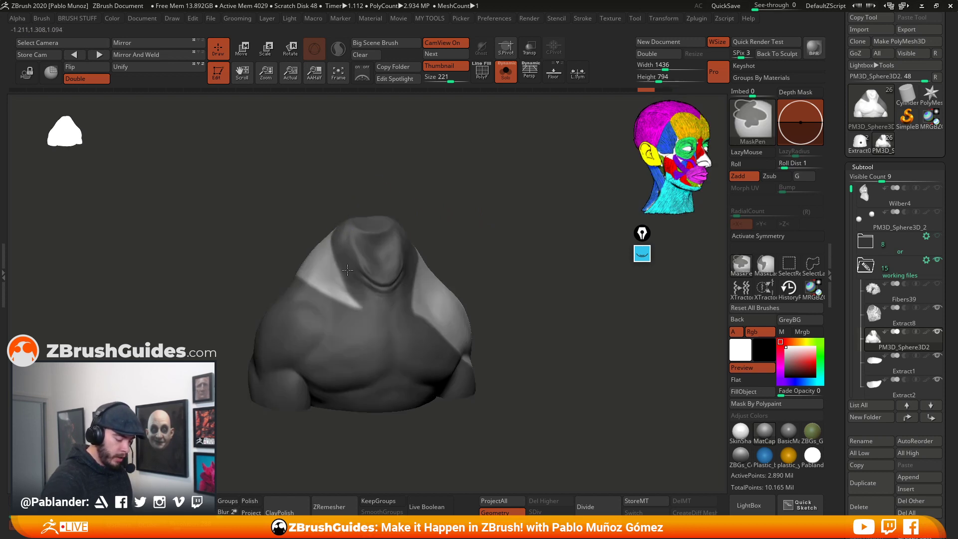
ctrl+click(445, 227)
mouse_move(333, 270)
ctrl+mouse_down()
mouse_move(346, 295)
mouse_move(297, 259)
ctrl+mouse_up()
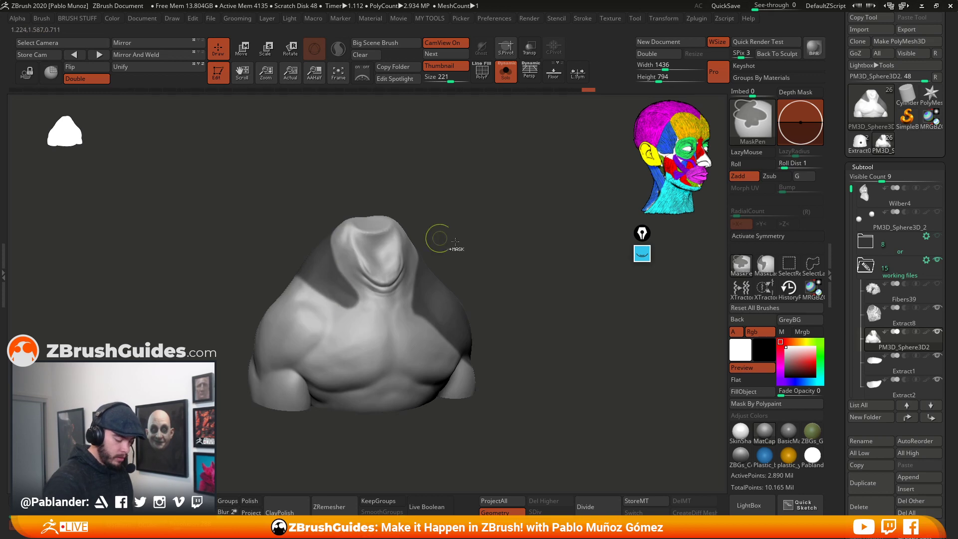
drag(531, 265, 503, 261)
ctrl+drag(423, 285, 417, 301)
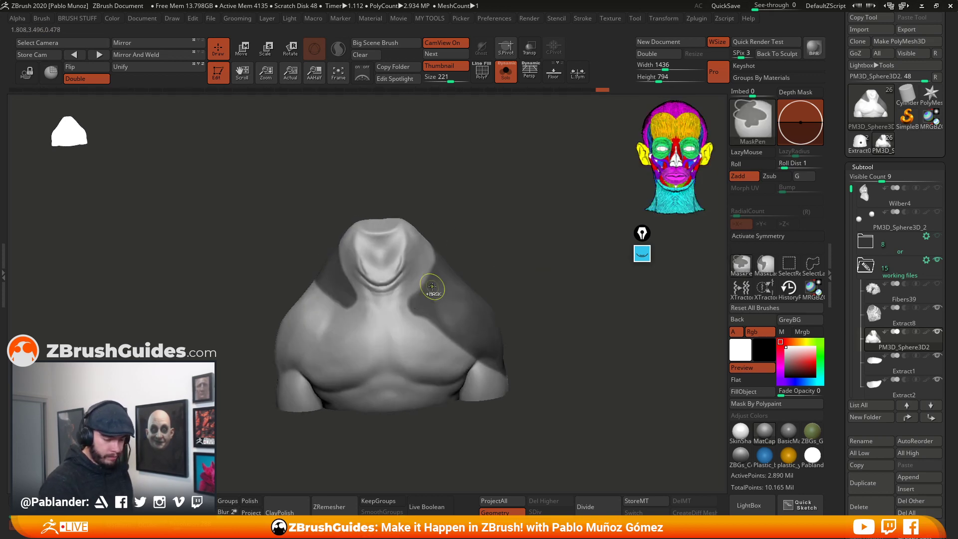
- Show the whole bust again and extract the masked collar area as a new subtool
click(506, 72)
drag(507, 107, 543, 295)
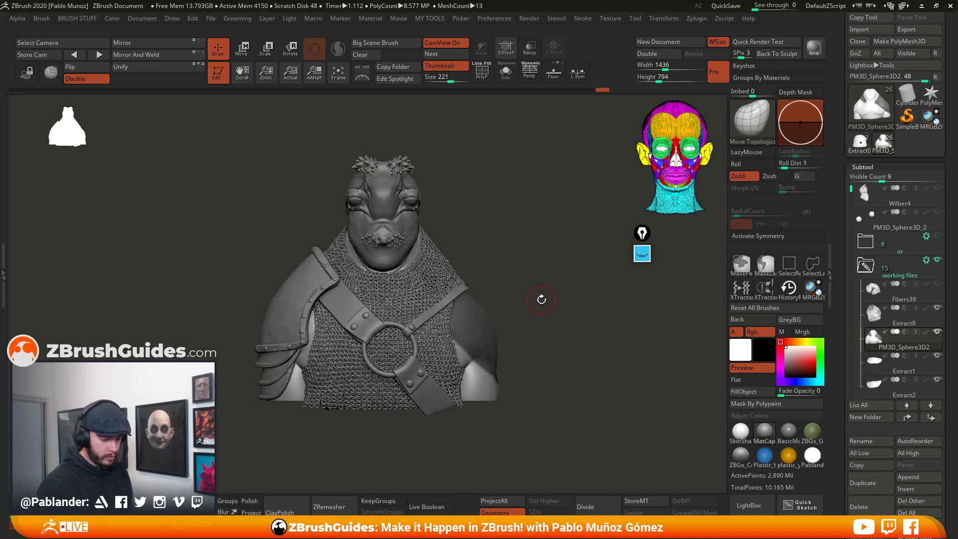
key(1)
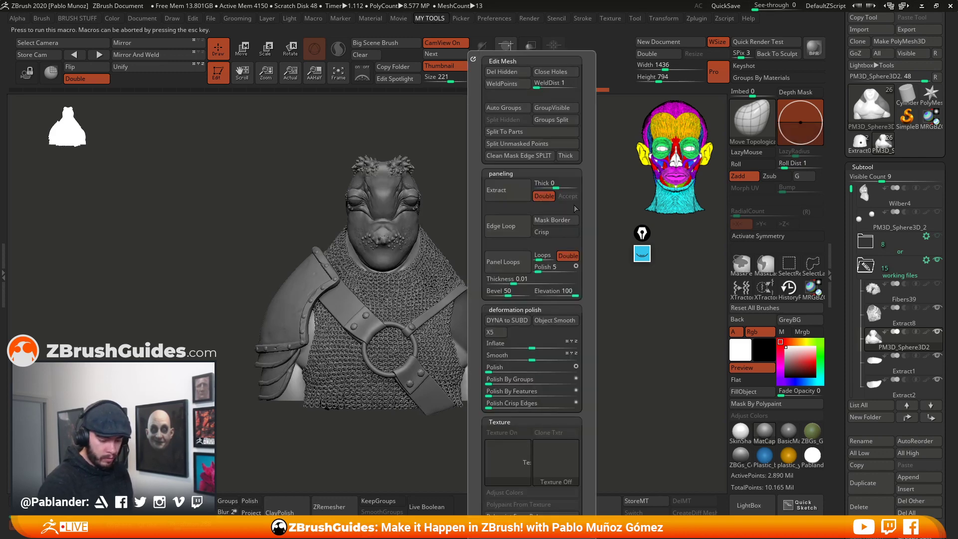
click(567, 156)
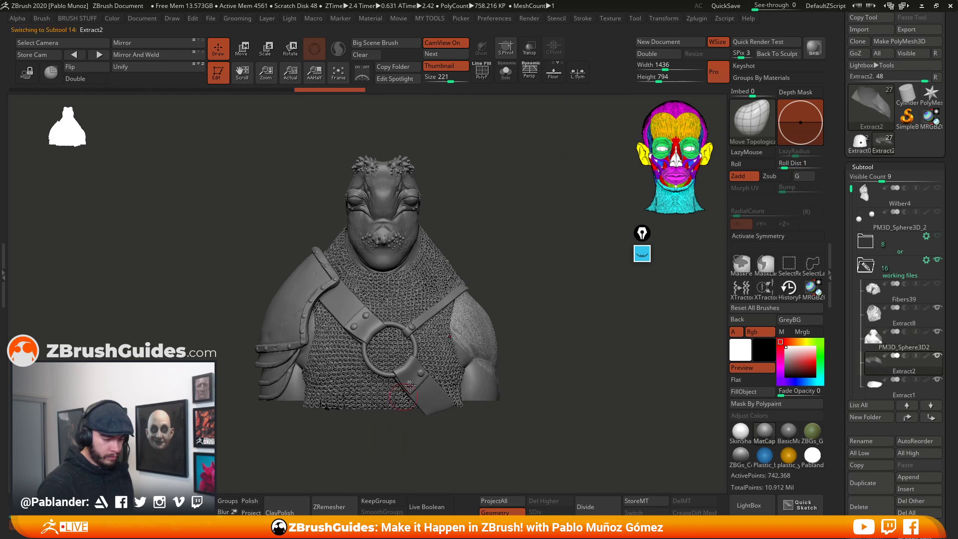
- Isolate the extracted collar, display both sides of its faces and show its wireframe
click(509, 73)
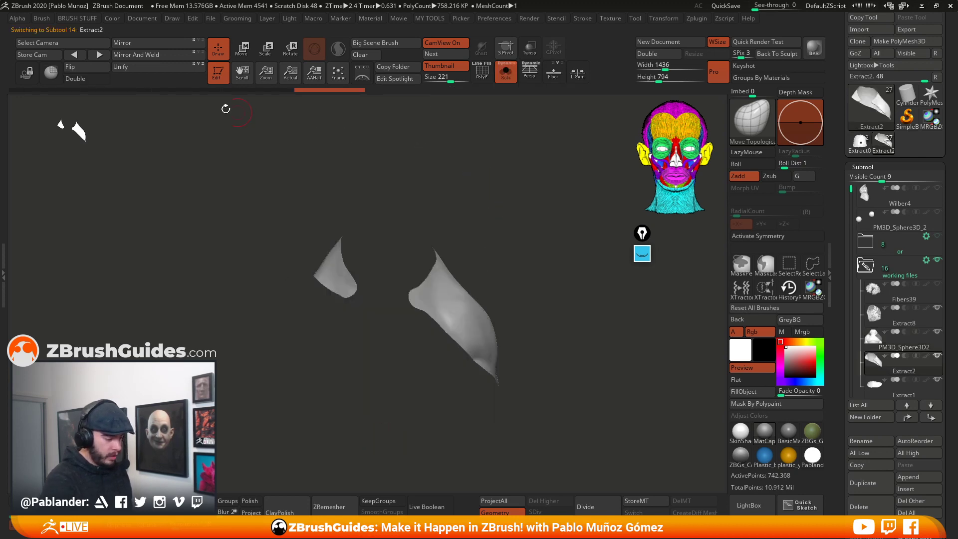
click(103, 79)
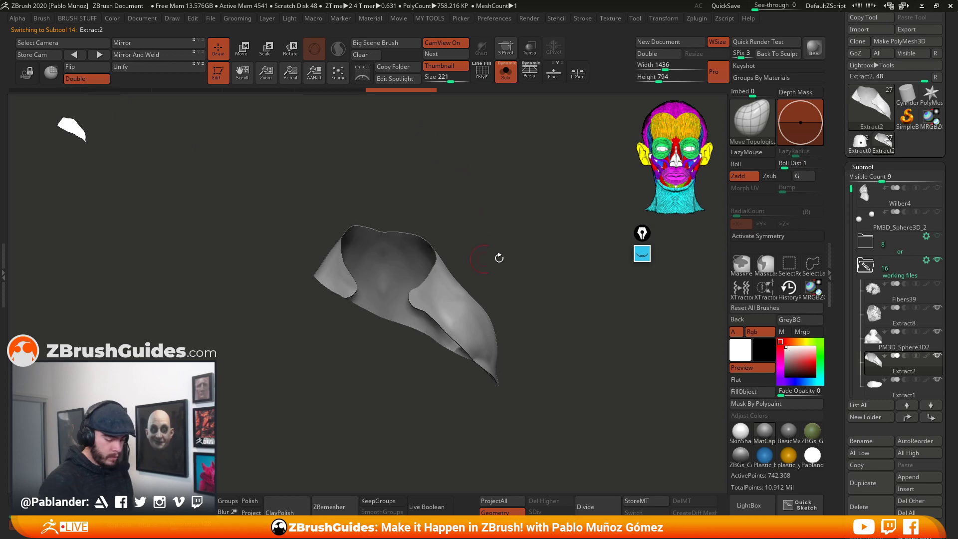
drag(509, 254, 508, 274)
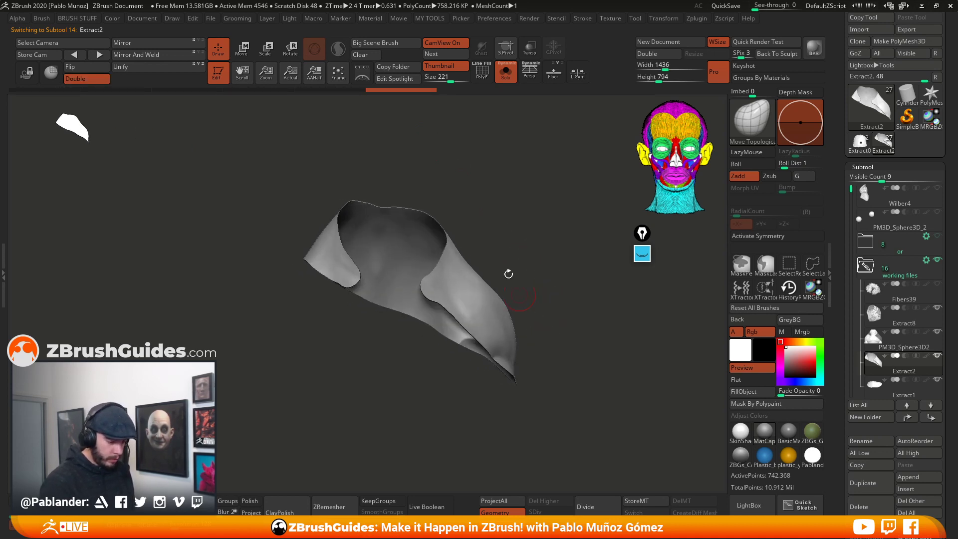
click(482, 73)
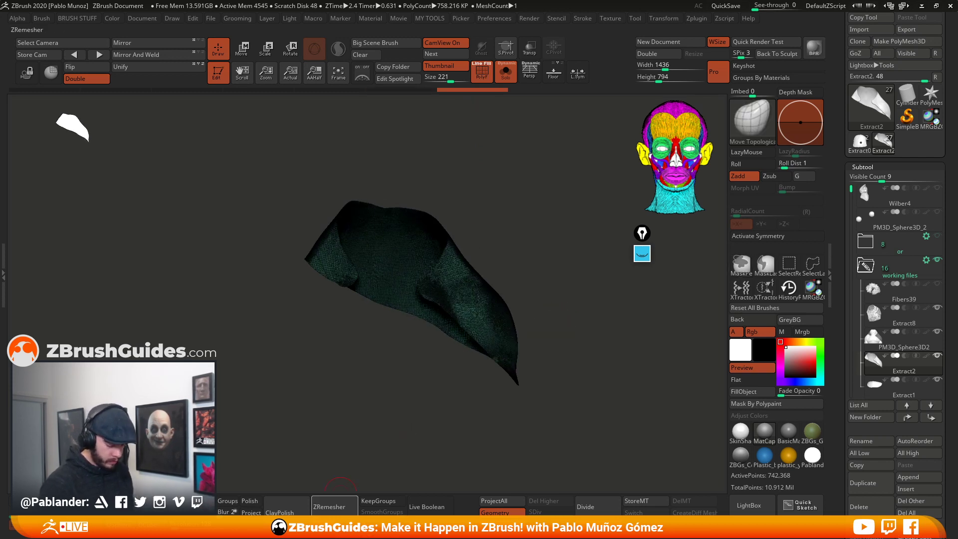
- Run ZRemesher repeatedly on the extracted collar to reduce it to a clean low-poly mesh
click(334, 506)
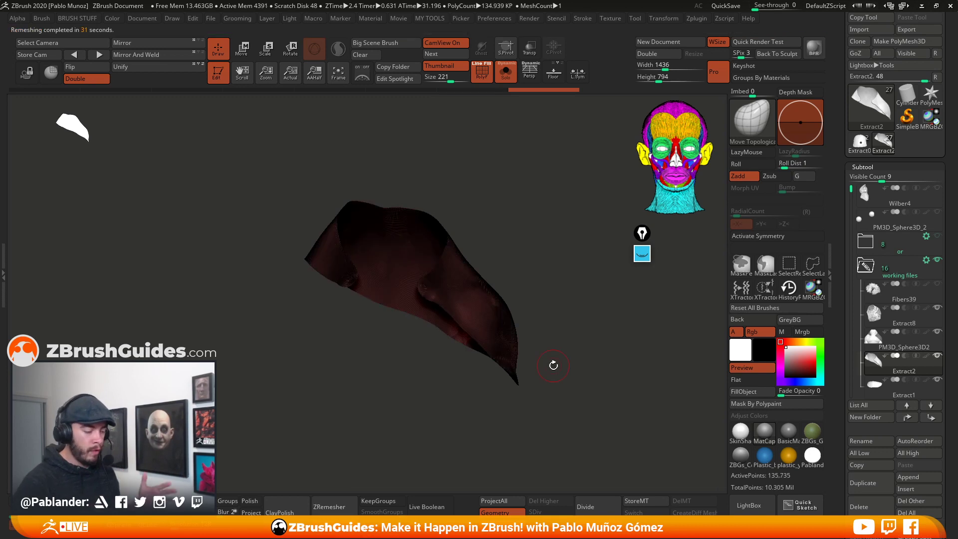
click(340, 504)
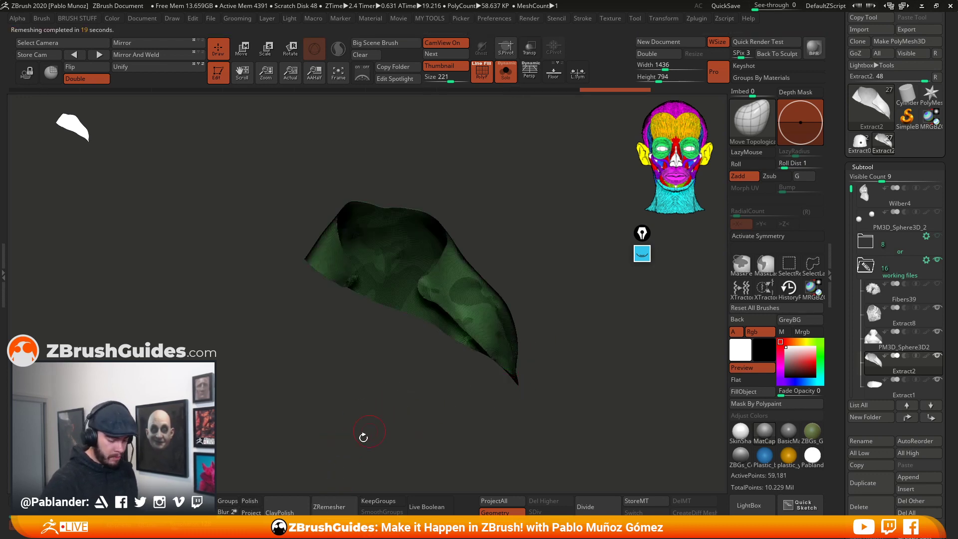
click(336, 507)
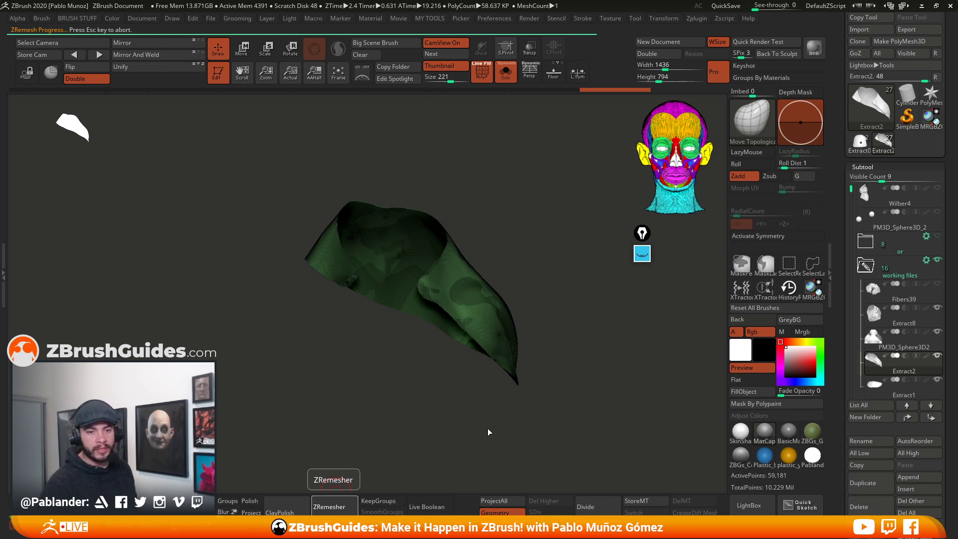
click(341, 504)
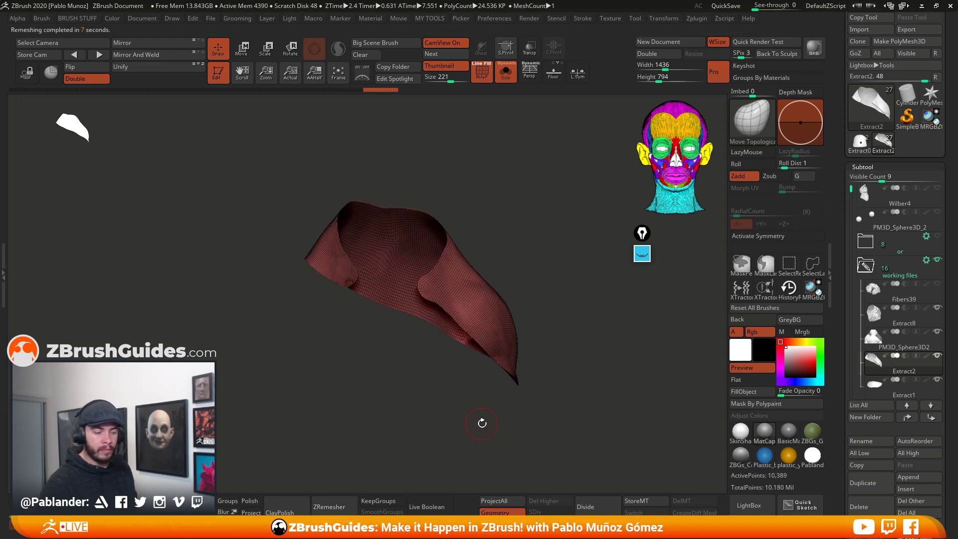
click(351, 498)
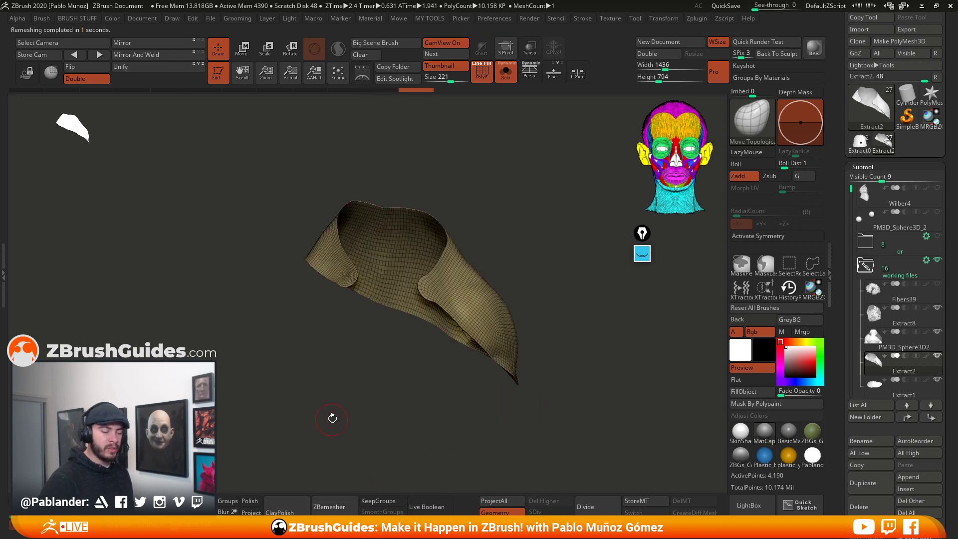
click(338, 501)
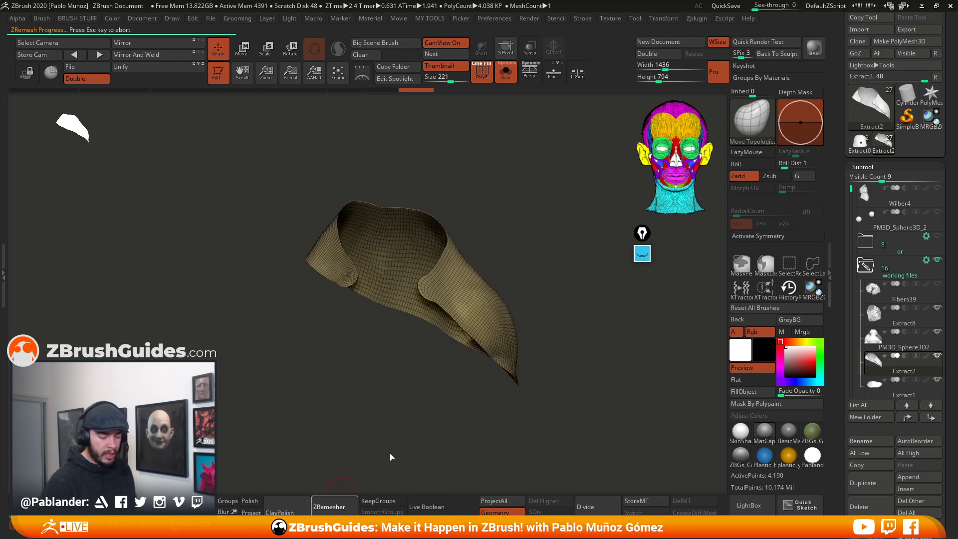
click(334, 505)
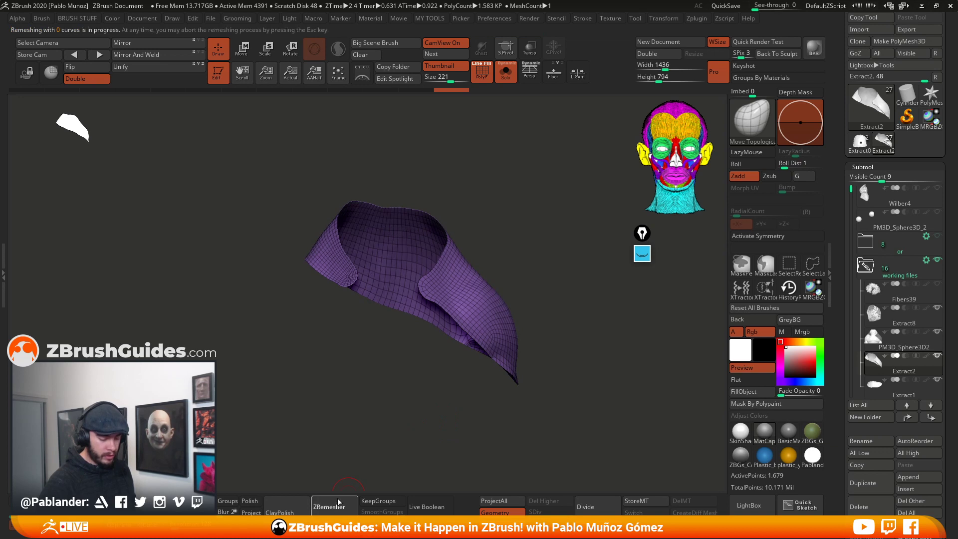
- Reshape the two front ends of the isolated collar into cleaner, squarer corners with the Move Topological brush
drag(392, 397, 365, 283)
key(ctrl+z)
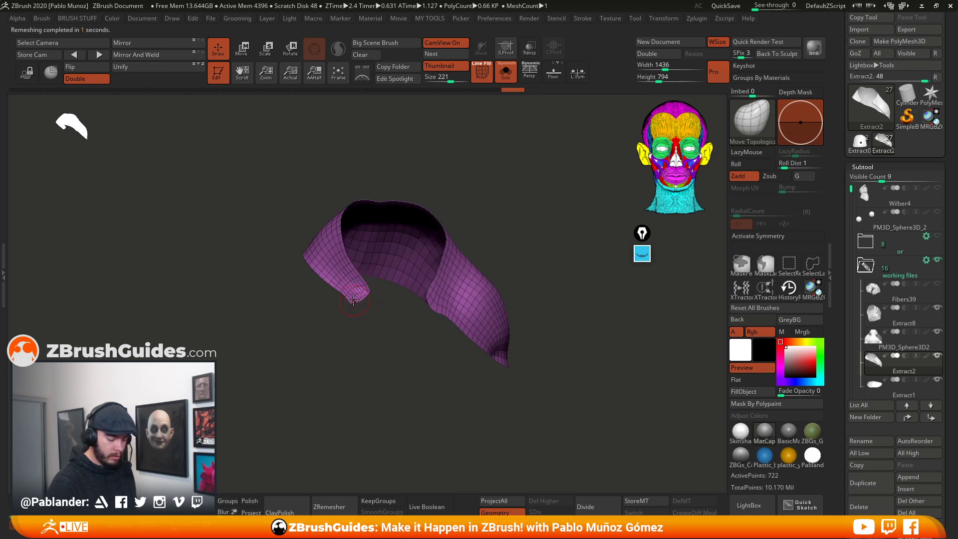
mouse_move(412, 343)
mouse_down()
mouse_move(418, 302)
mouse_move(431, 313)
mouse_up()
key(ctrl+z)
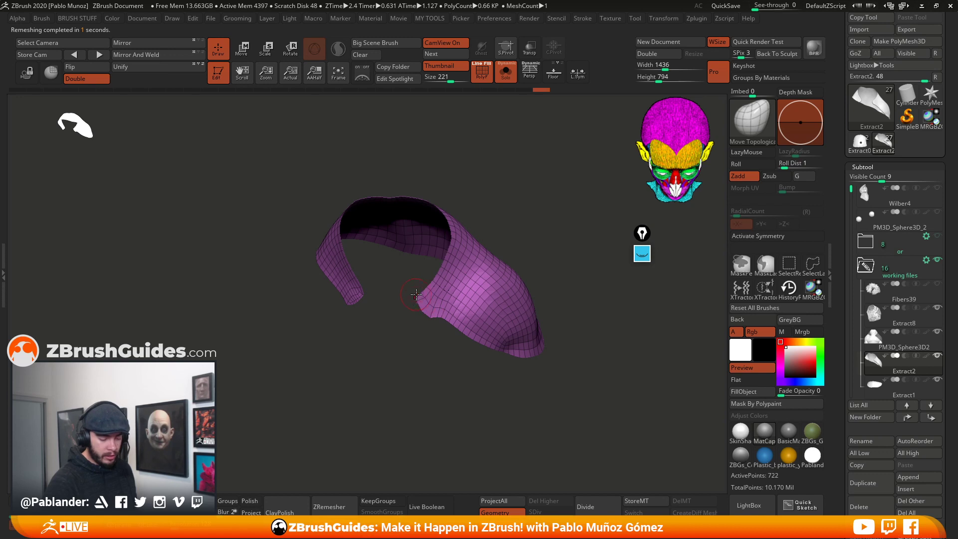
key(ctrl+shift+z)
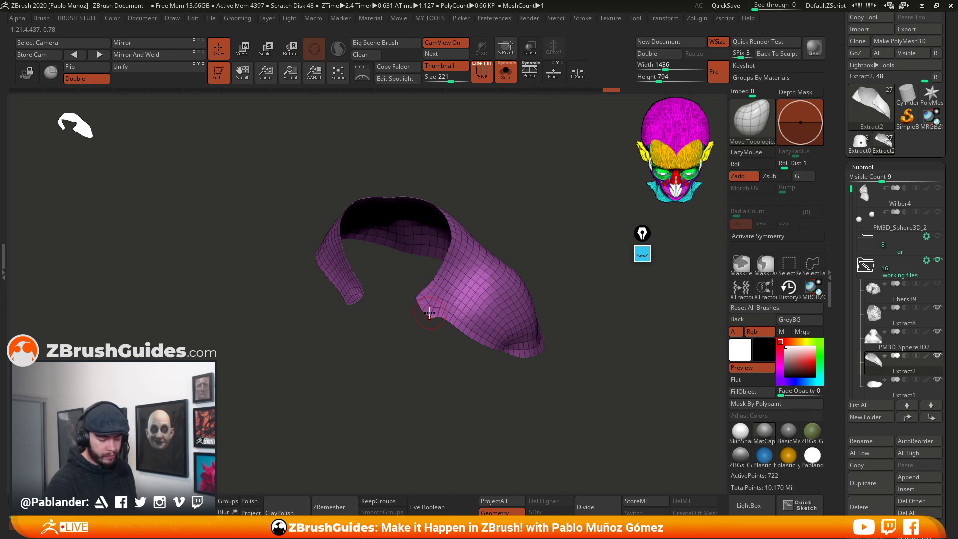
drag(416, 298, 449, 313)
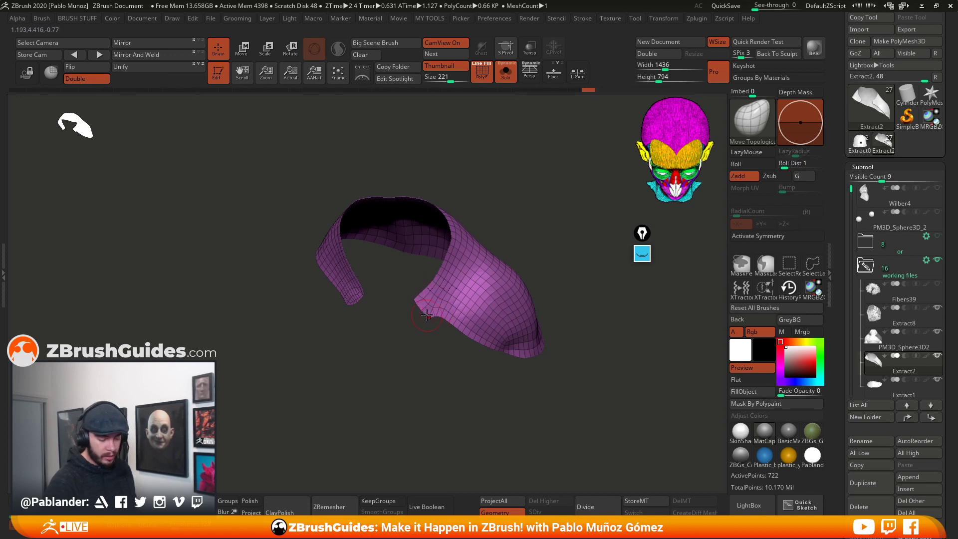
key(ctrl+z)
right_drag(354, 302, 361, 301)
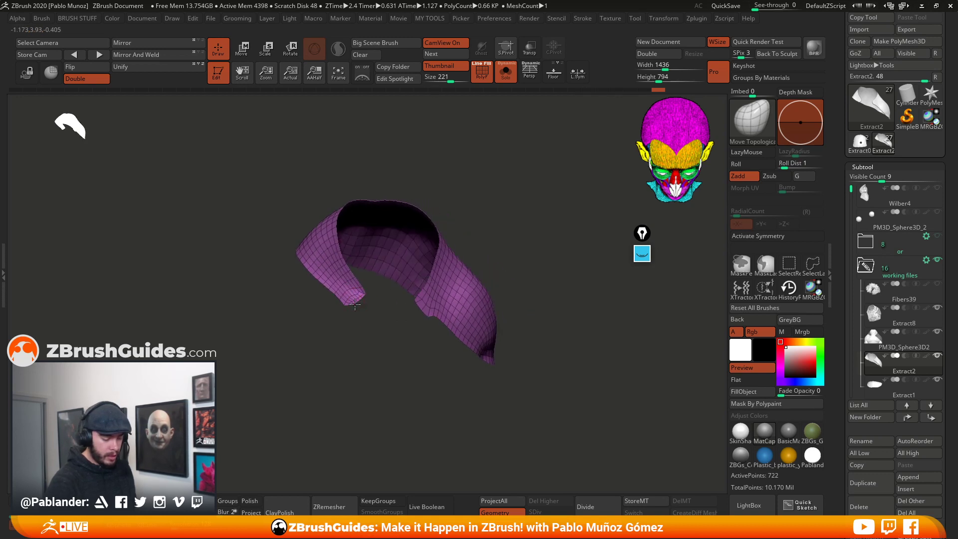
drag(356, 301, 345, 306)
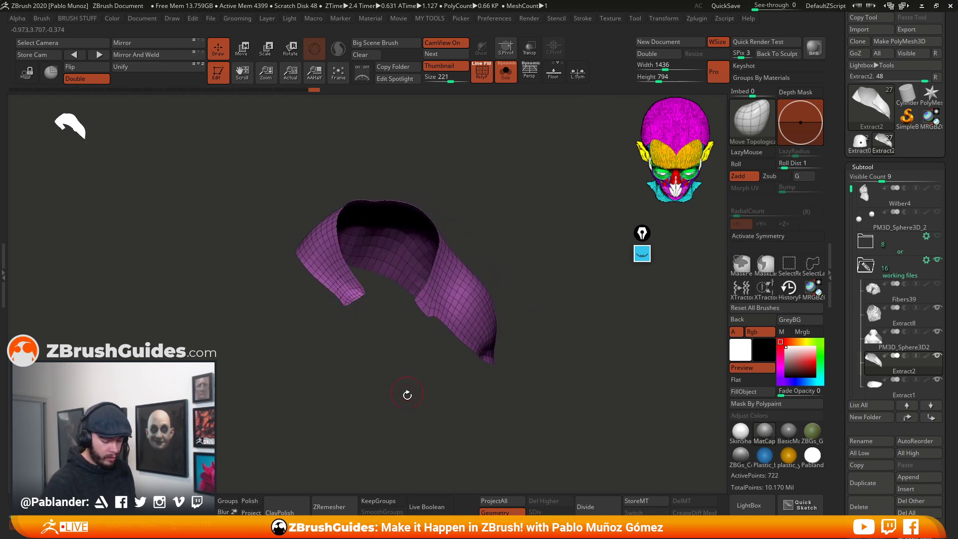
drag(406, 393, 380, 438)
- Run ZRemesher twice more on the collar to lower its polygon density, and check the shape without its wireframe
click(337, 503)
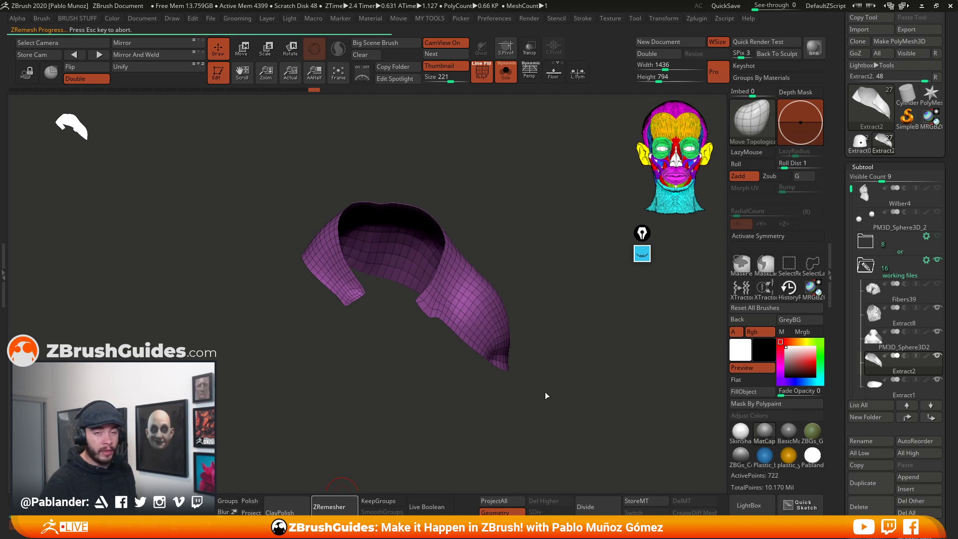
drag(441, 396, 435, 316)
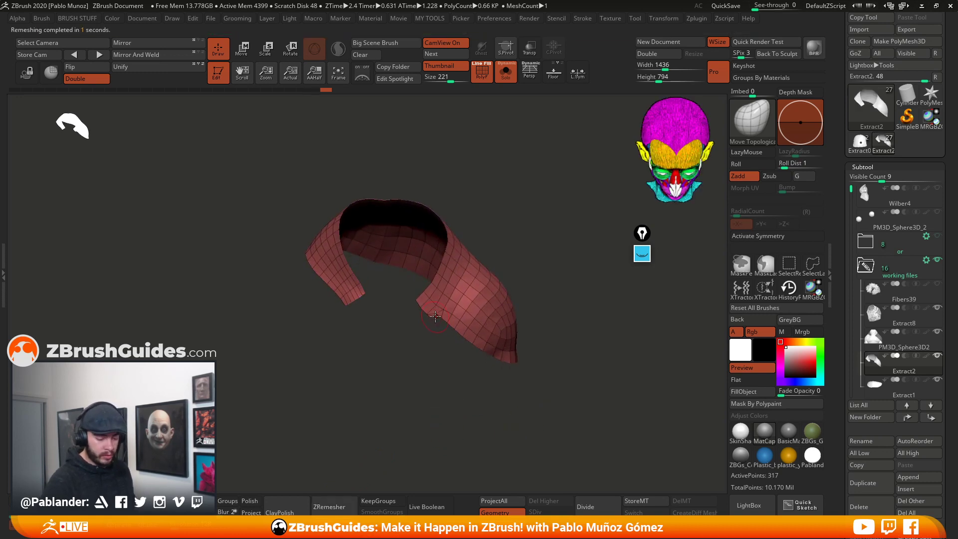
click(337, 504)
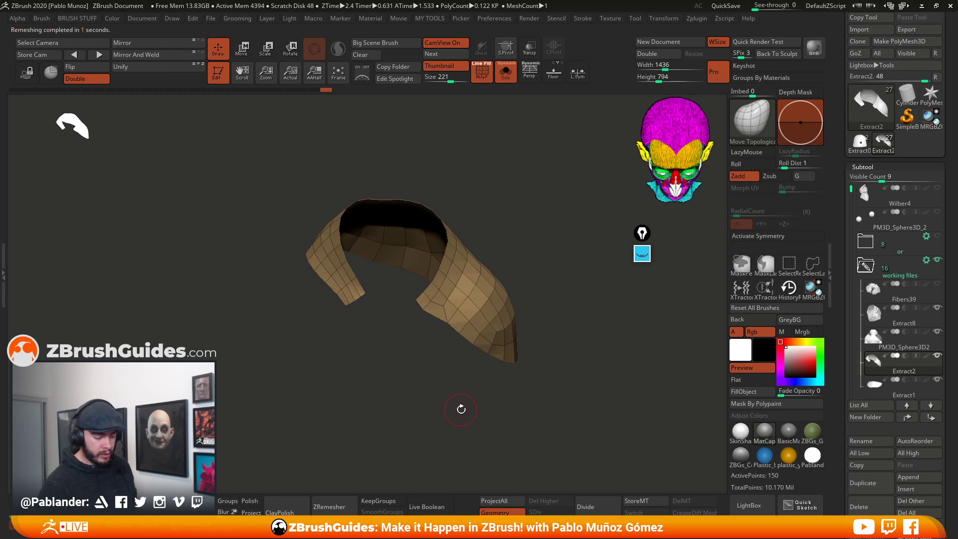
drag(461, 409, 466, 385)
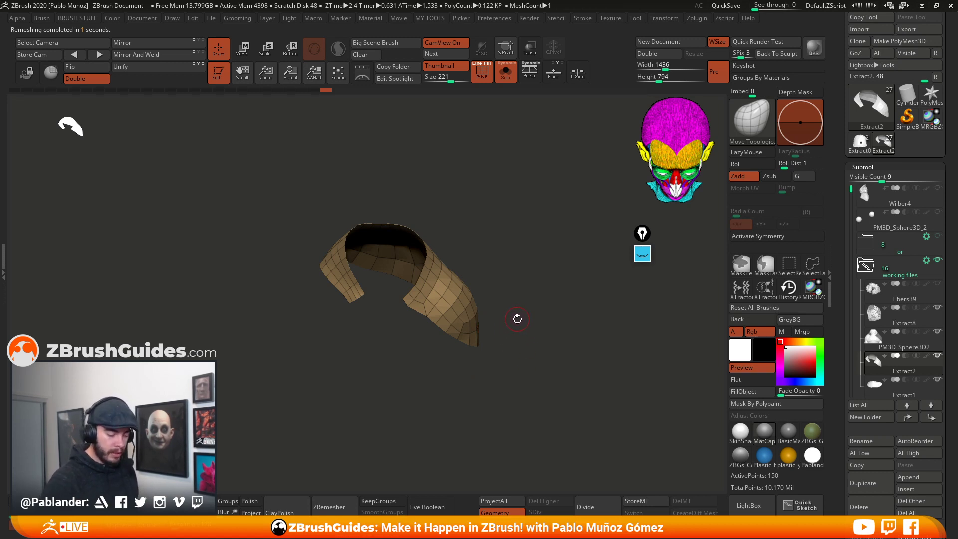
mouse_move(517, 320)
mouse_down()
mouse_move(512, 330)
mouse_move(514, 318)
mouse_up()
click(482, 70)
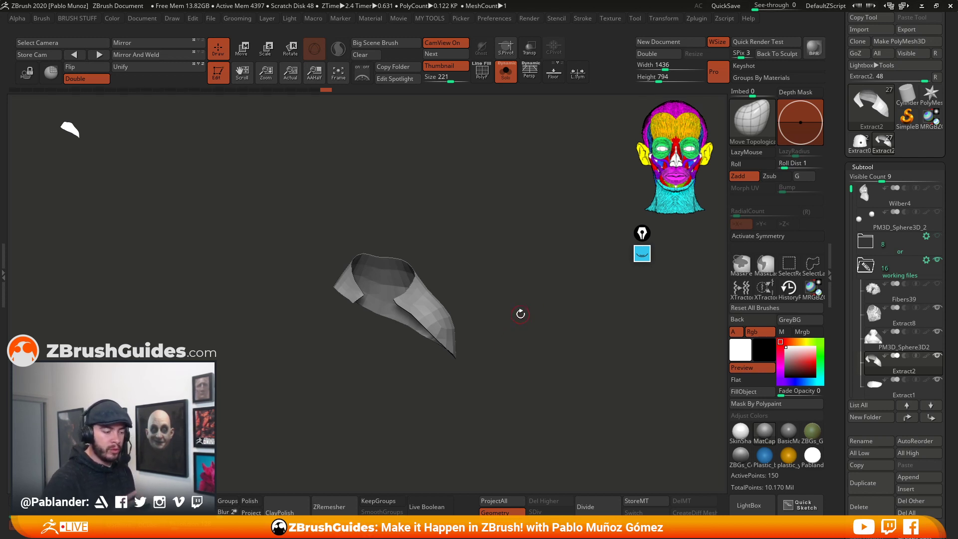
click(481, 73)
- Show the whole bust again and inflate the collar so it sits above the chain mail and shoulder
click(497, 82)
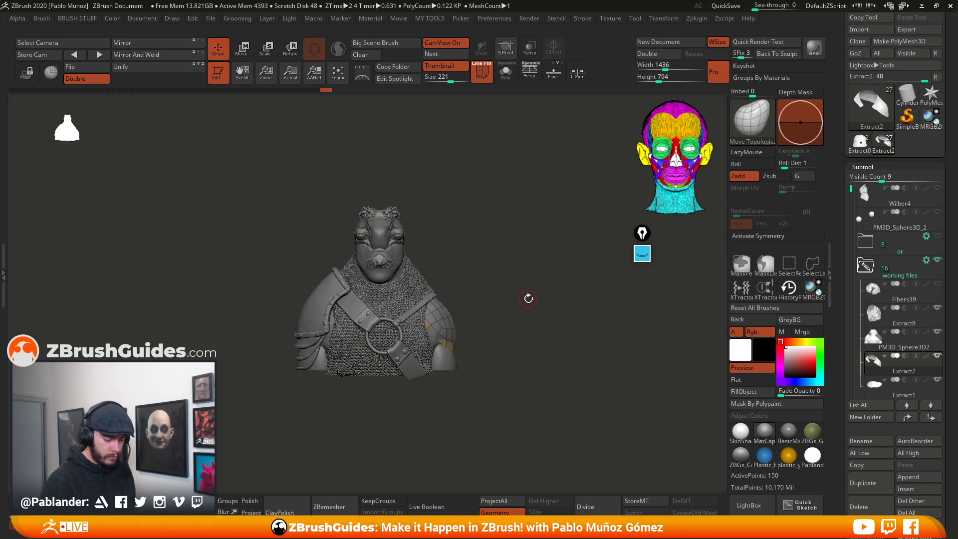
key(space)
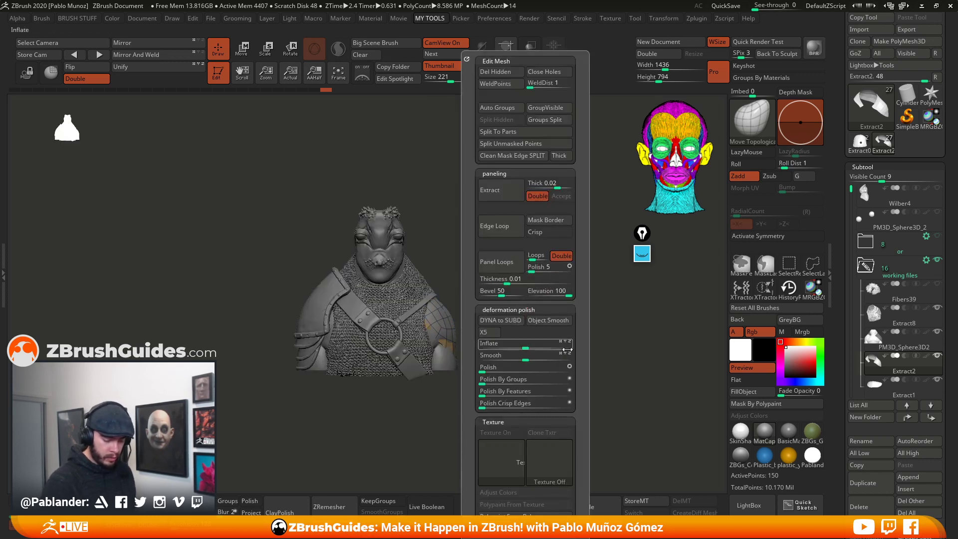
drag(533, 345, 552, 343)
mouse_move(529, 343)
mouse_down()
mouse_move(564, 342)
mouse_move(531, 341)
mouse_up()
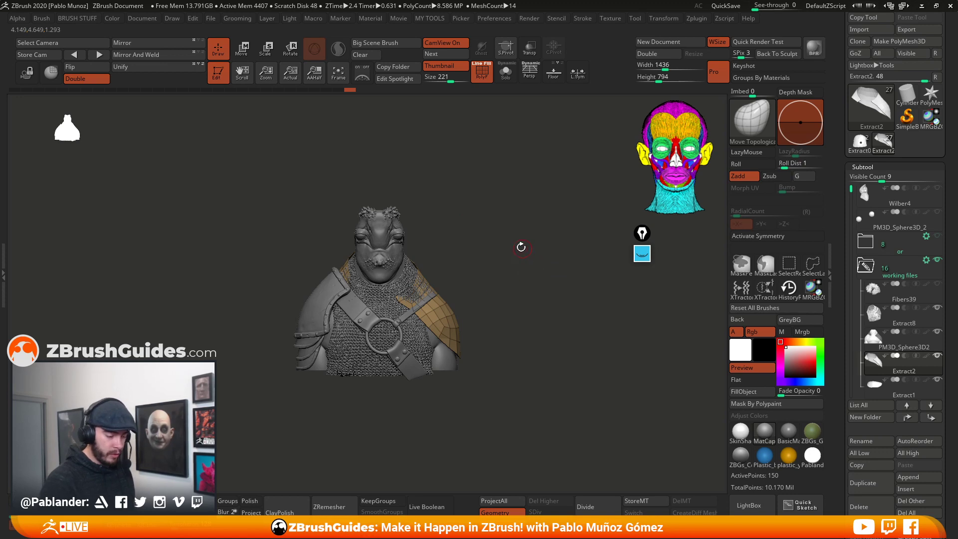
- Switch to the Move brush, enlarge its draw size and adjust the collar's wide front end on the chest
key(space)
key(space)
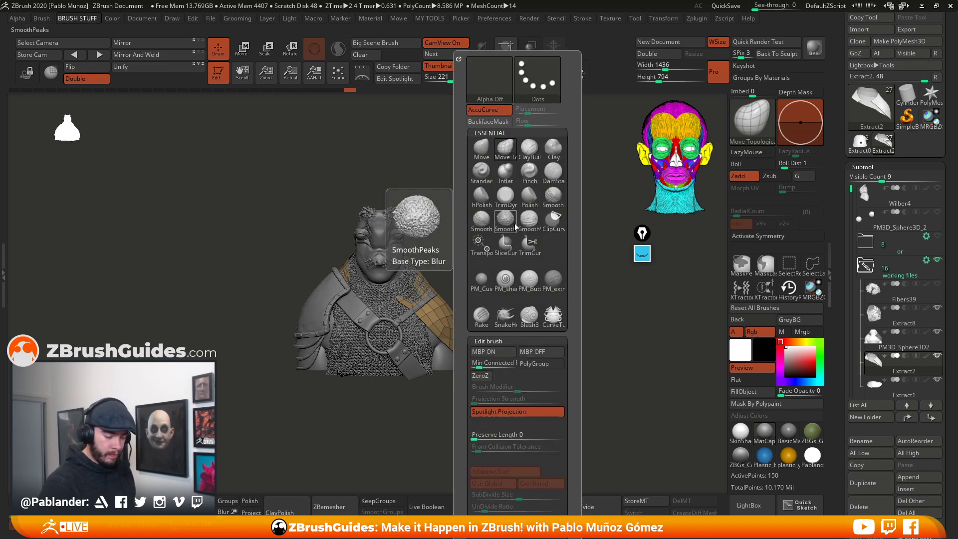
click(482, 150)
key(space)
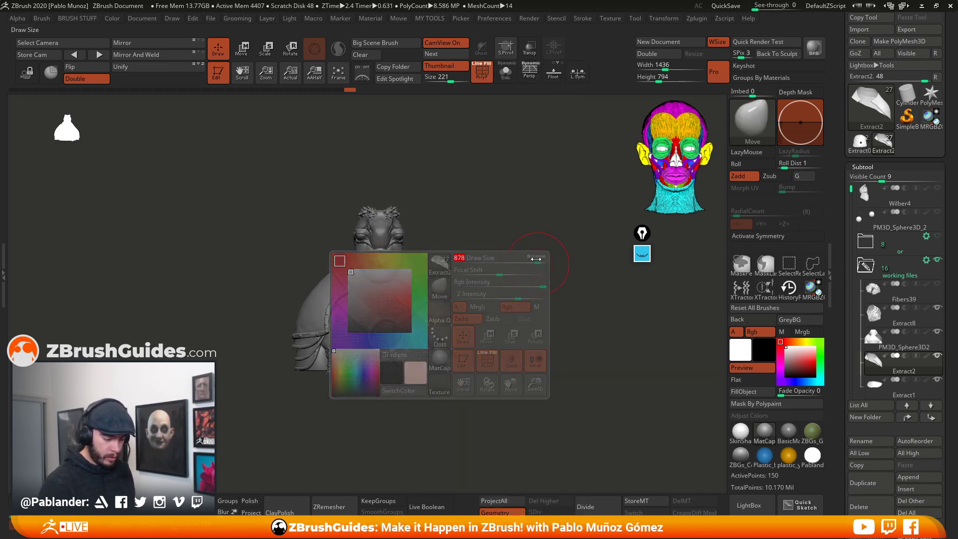
mouse_move(530, 267)
ctrl+right_down()
mouse_move(522, 298)
mouse_move(516, 278)
ctrl+right_up()
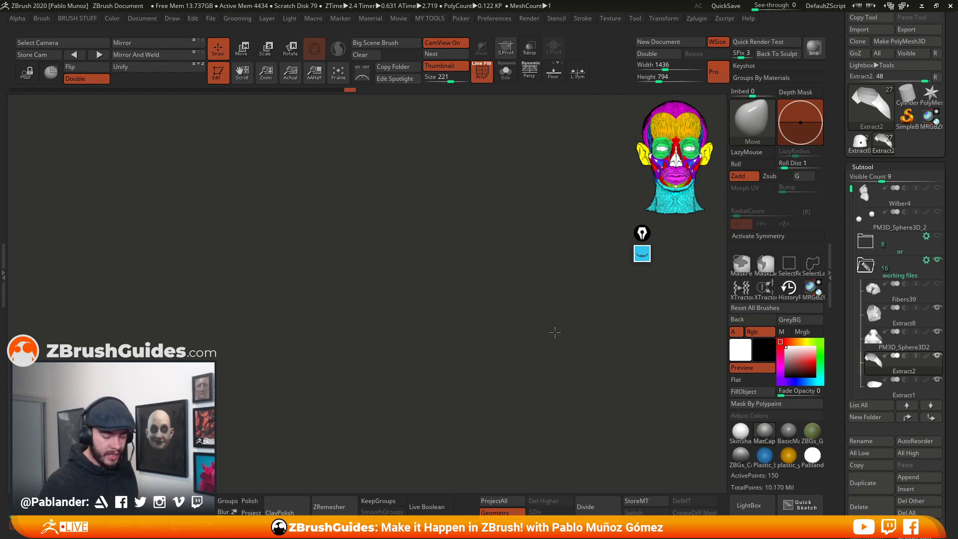
drag(542, 340, 534, 338)
mouse_move(453, 298)
alt+mouse_down()
mouse_move(436, 312)
mouse_move(424, 304)
alt+mouse_up()
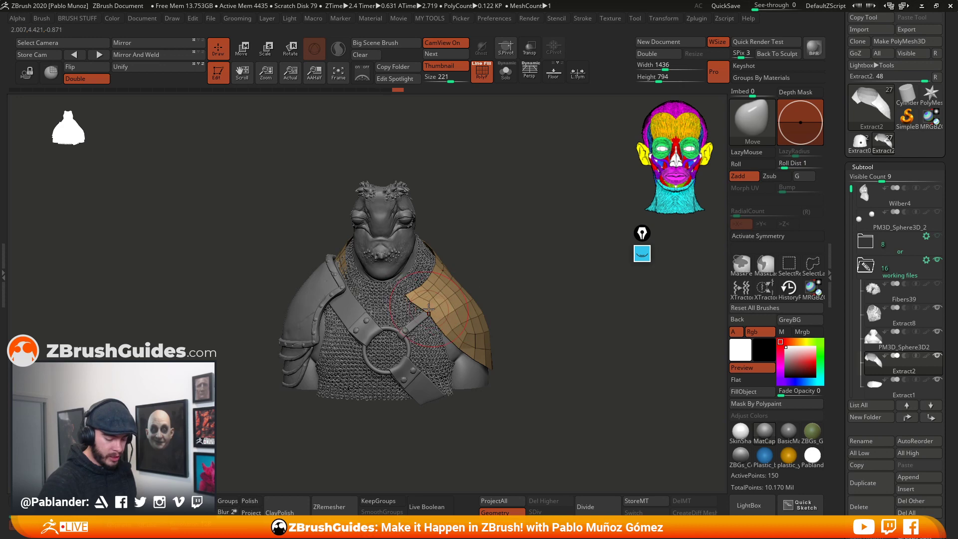
- Pull the collar outward over the unarmored shoulder to cover the body poking through
mouse_move(437, 269)
mouse_down()
mouse_move(431, 255)
mouse_move(502, 265)
mouse_up()
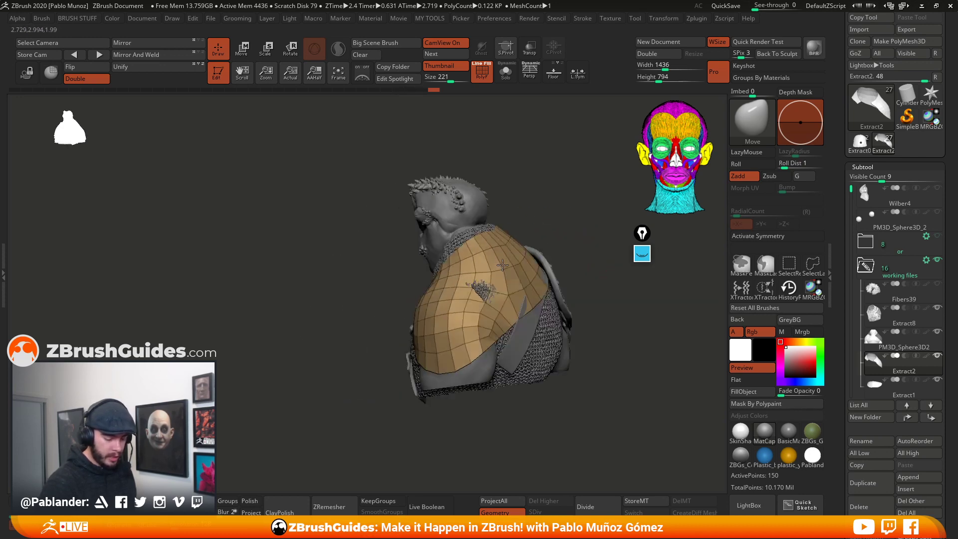
right_drag(503, 265, 518, 265)
mouse_move(483, 293)
mouse_down()
mouse_move(475, 299)
mouse_move(463, 288)
mouse_move(500, 319)
mouse_up()
mouse_move(617, 262)
shift+mouse_down()
mouse_move(588, 264)
mouse_move(582, 277)
shift+mouse_up()
alt+right_drag(537, 287, 481, 291)
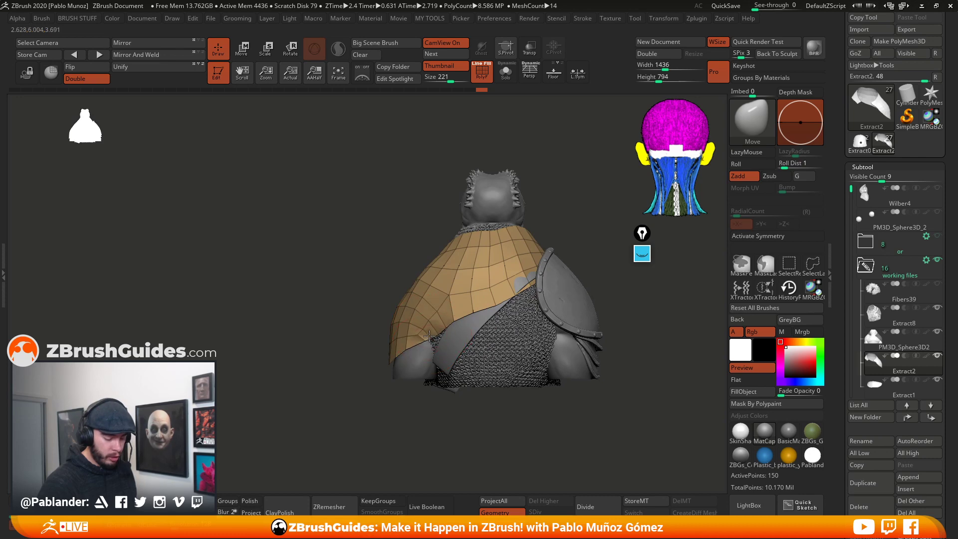
- Fit the collar across the upper back, adjusting its lower edge, the area beside the shoulder plate and the neckline
drag(429, 335, 410, 339)
drag(516, 286, 523, 282)
drag(506, 239, 500, 234)
mouse_move(515, 223)
right_down()
mouse_move(554, 235)
mouse_move(539, 212)
mouse_move(519, 206)
mouse_move(481, 241)
right_up()
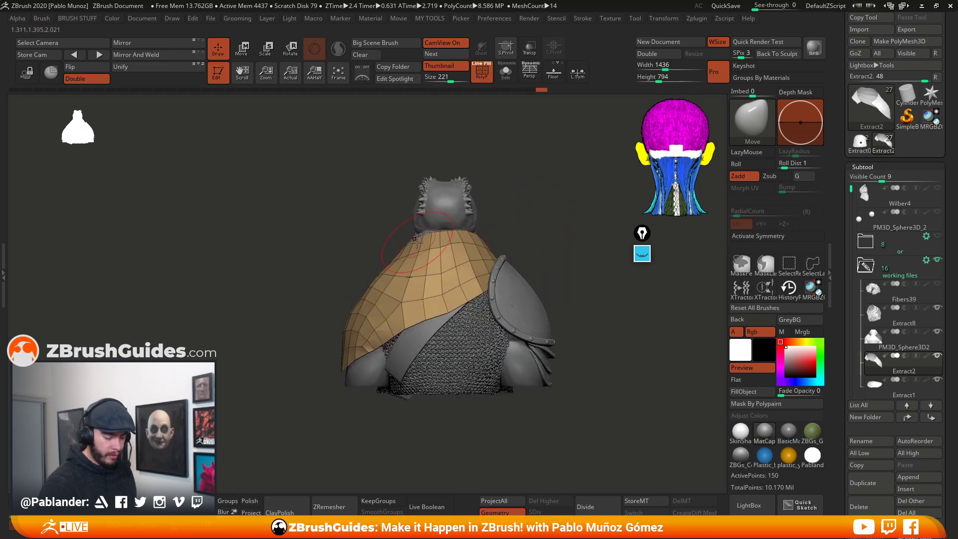
right_drag(411, 242, 527, 226)
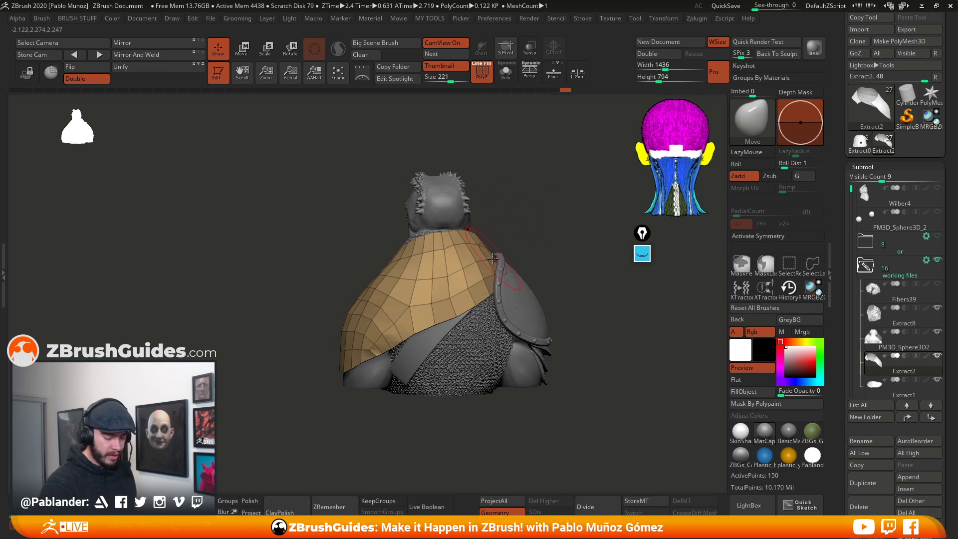
mouse_move(491, 252)
right_down()
mouse_move(455, 276)
mouse_move(534, 231)
mouse_move(530, 259)
right_up()
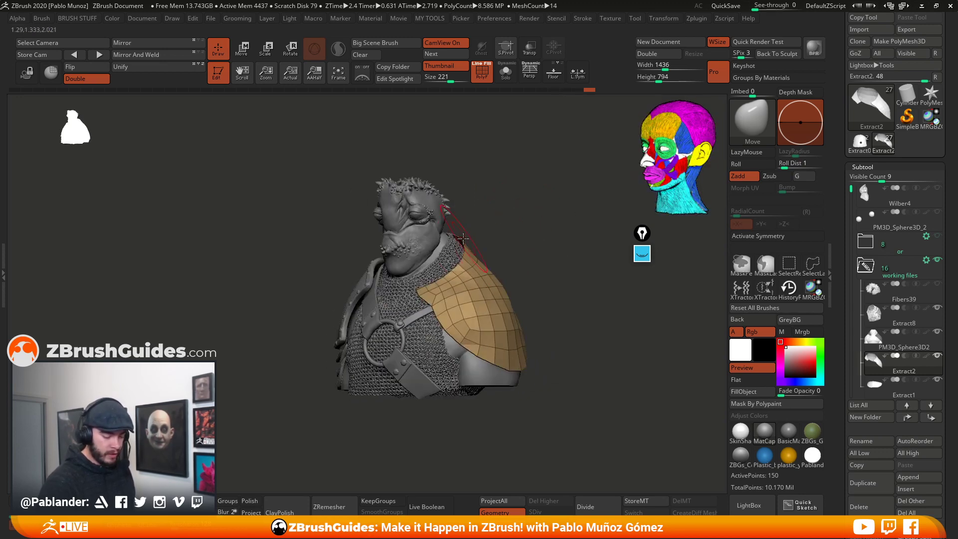
- Adjust the Move brush size and lift the collar's neckline around both sides of the neck from the front
key(space)
key(b)
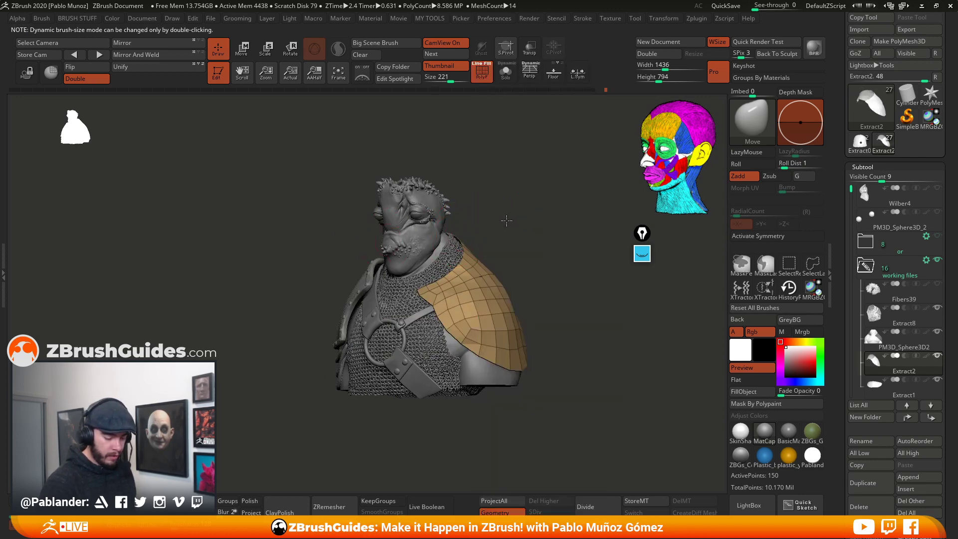
right_drag(507, 220, 562, 219)
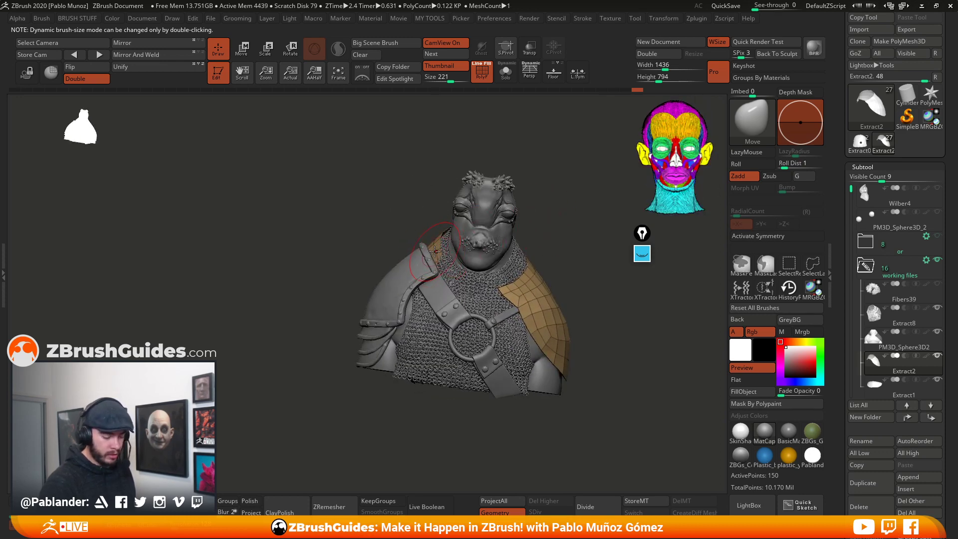
drag(432, 222, 417, 203)
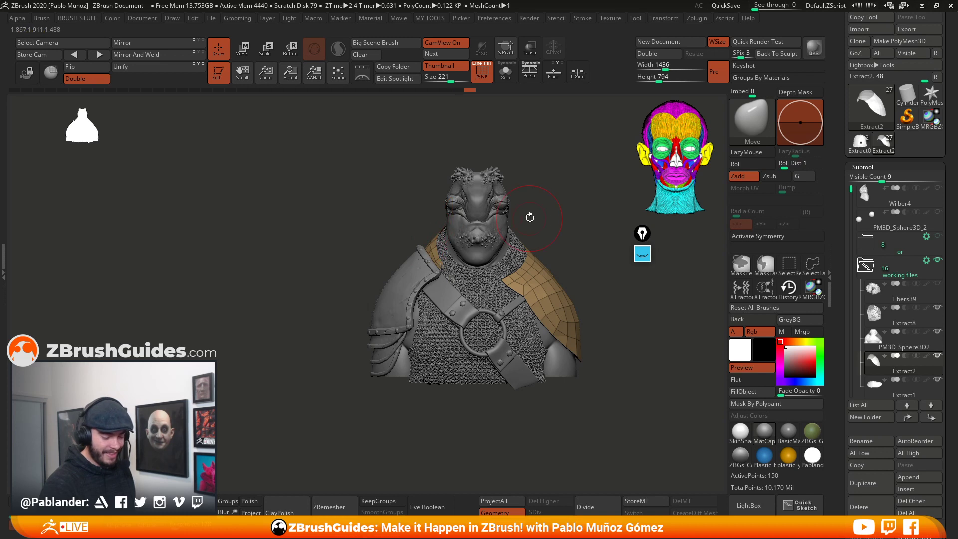
drag(528, 213, 519, 250)
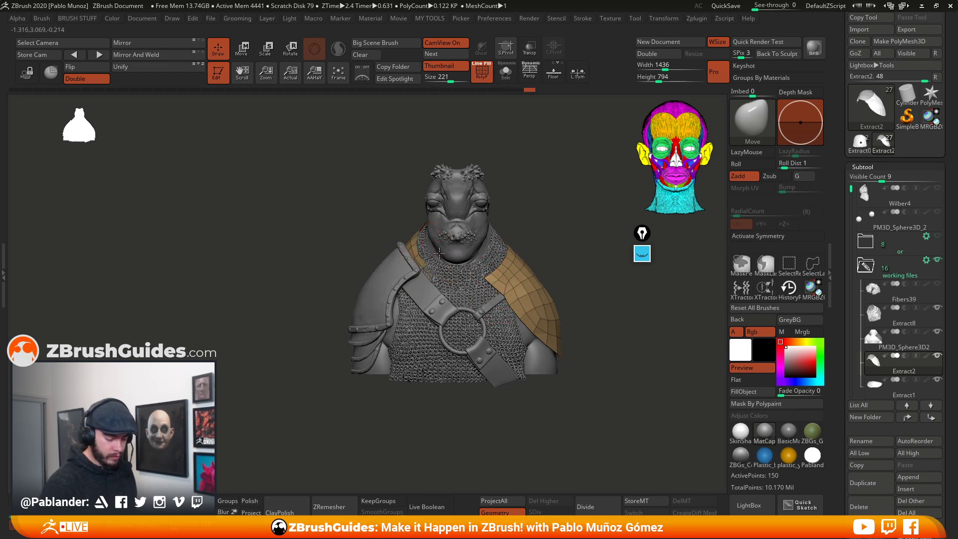
- Pull the collar's narrow front end forward over the chain mail beside the shoulder plate
key(space)
click(423, 262)
right_drag(422, 264, 430, 259)
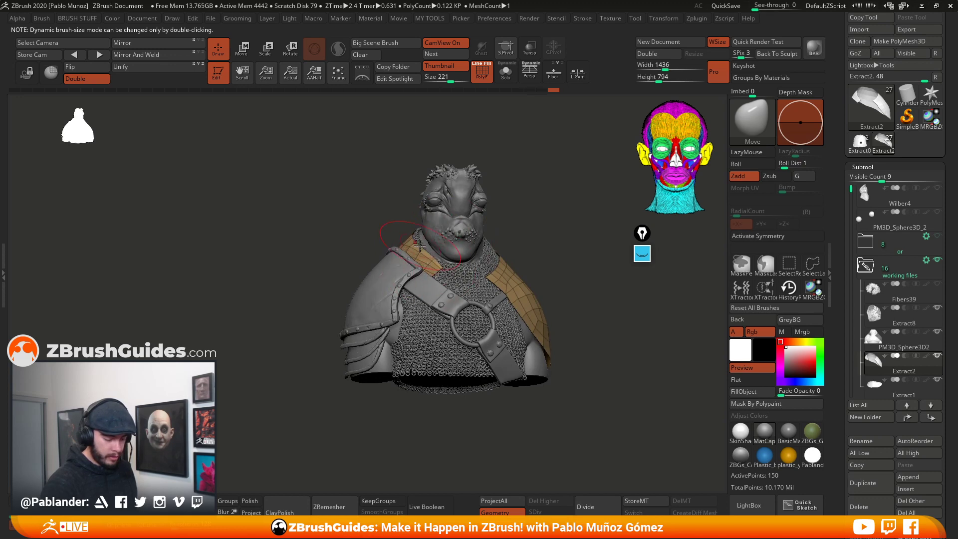
right_drag(453, 236, 419, 275)
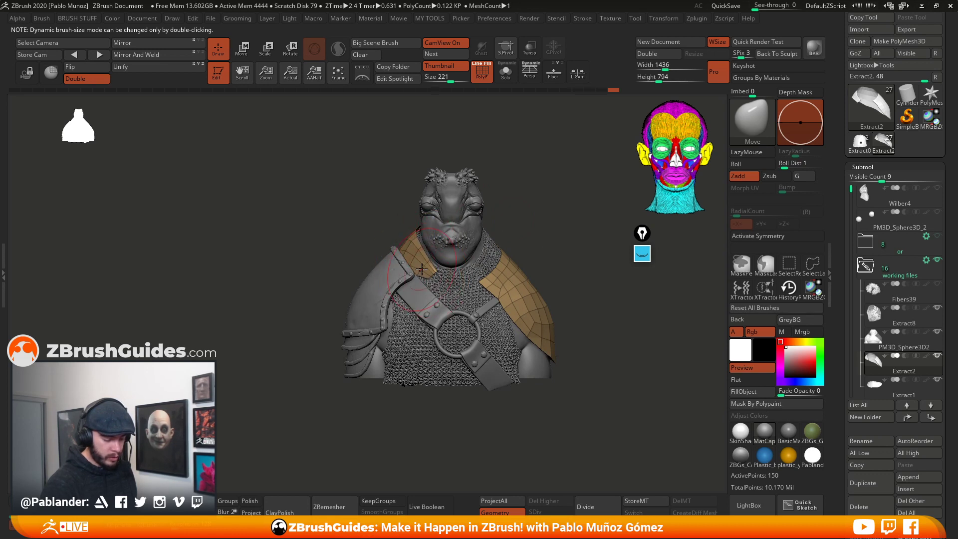
- Check the collar in isolation, then refine its neckline and front edges on both sides against the full bust
click(505, 73)
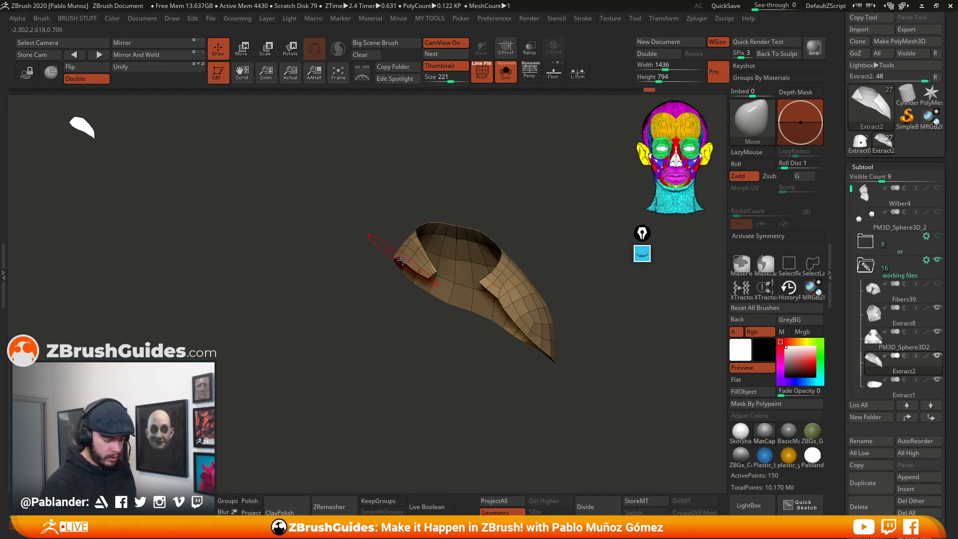
click(506, 73)
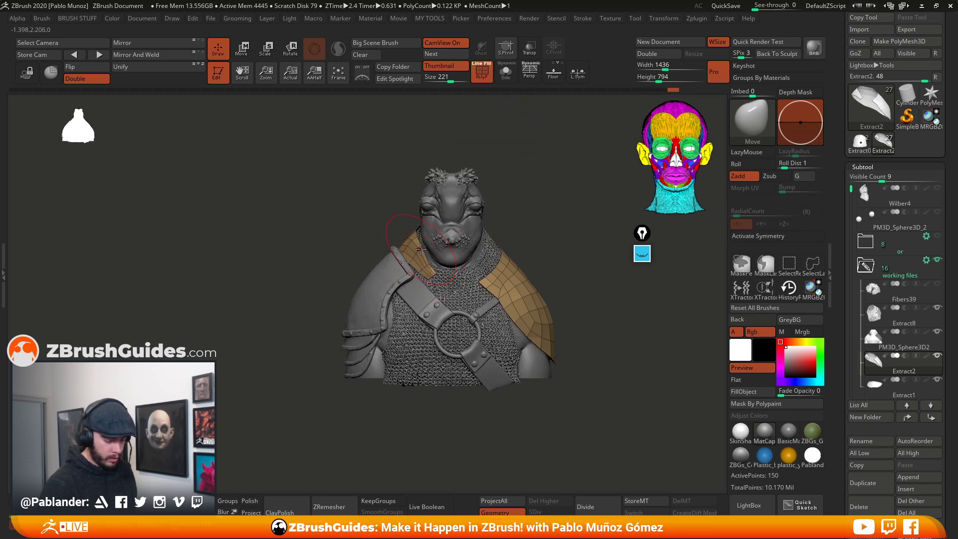
mouse_move(416, 243)
mouse_down()
mouse_move(421, 267)
mouse_move(433, 271)
mouse_up()
key(space)
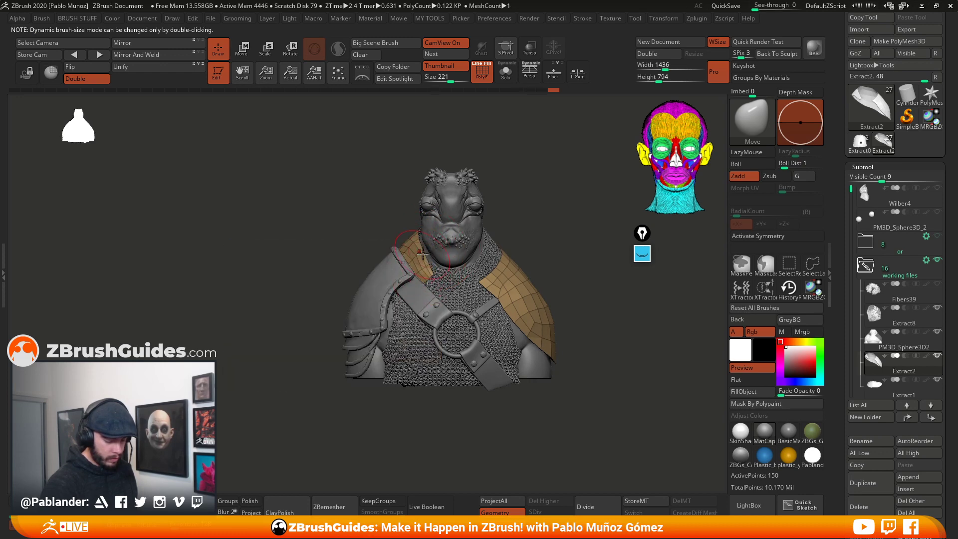
key(space)
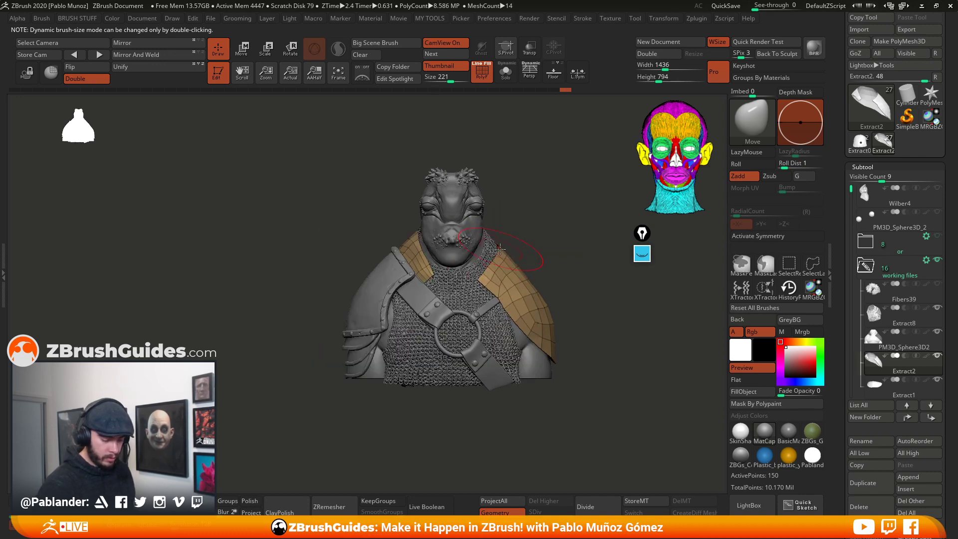
drag(500, 237, 469, 269)
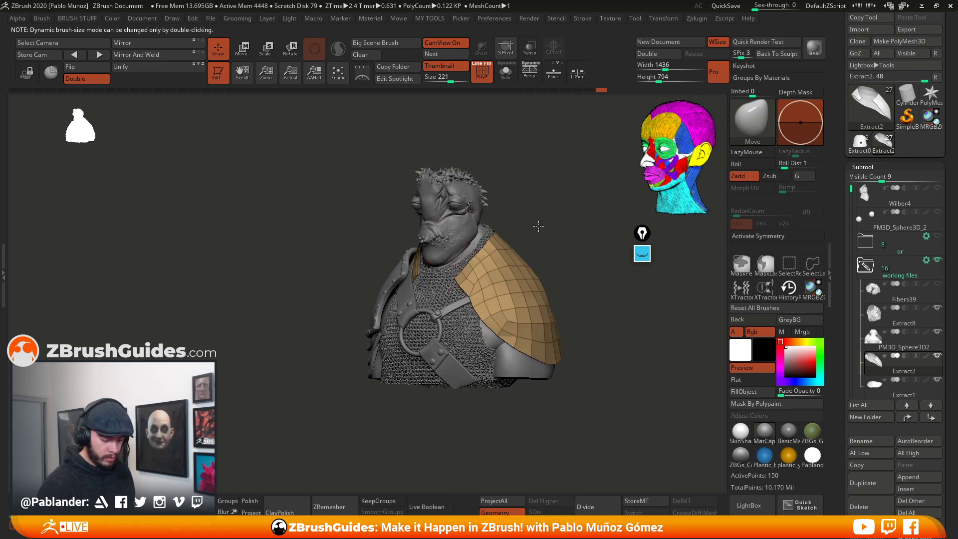
shift+drag(539, 226, 503, 292)
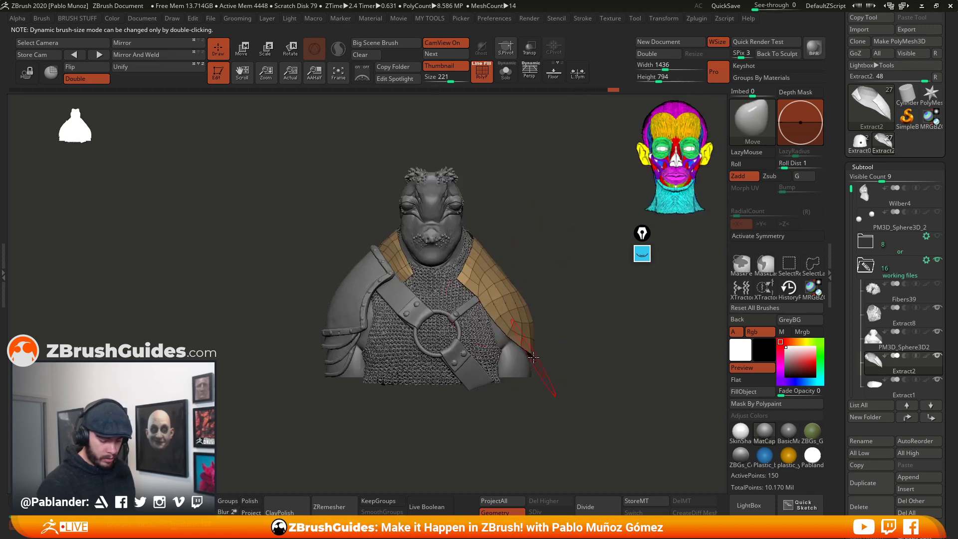
- Refine the fur collar's front edge, back and neckline with the Move brush against the full bust
mouse_move(561, 342)
mouse_down()
mouse_move(538, 356)
mouse_move(553, 336)
mouse_move(476, 329)
mouse_move(474, 344)
mouse_move(476, 320)
mouse_move(505, 290)
mouse_up()
drag(440, 370, 482, 375)
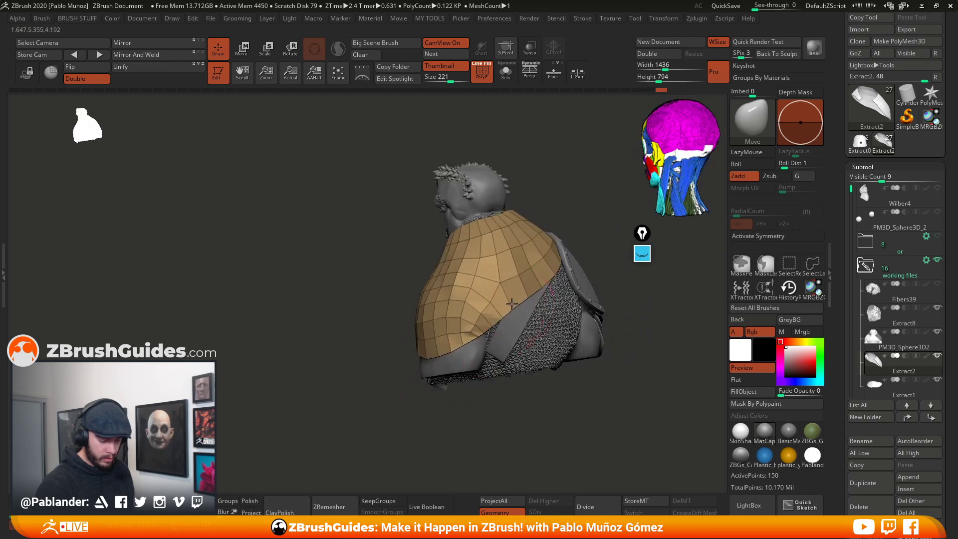
mouse_move(554, 201)
shift+mouse_down()
mouse_move(598, 194)
mouse_move(582, 229)
mouse_move(614, 332)
mouse_move(550, 327)
mouse_move(434, 274)
shift+mouse_up()
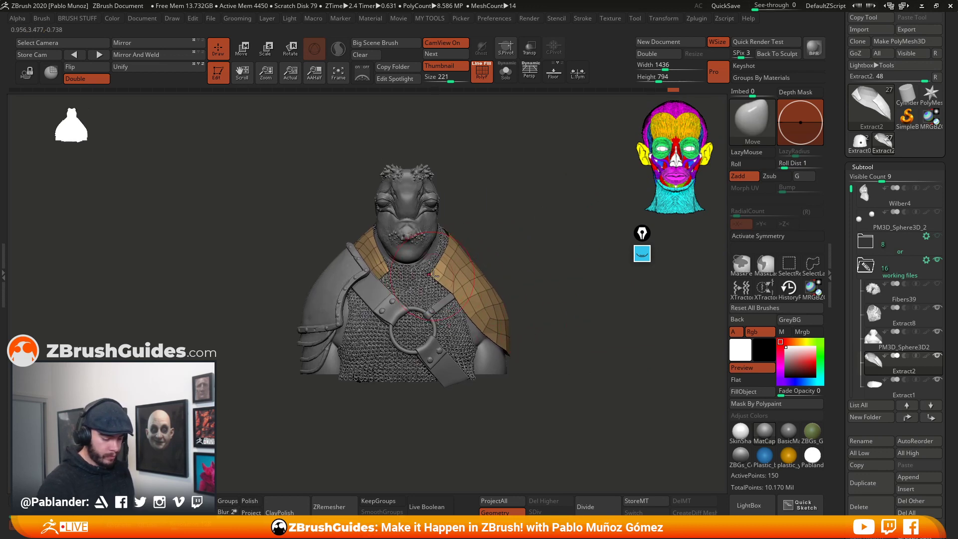
drag(531, 344, 561, 327)
mouse_move(561, 340)
mouse_down()
mouse_move(562, 363)
mouse_move(499, 294)
mouse_move(434, 247)
mouse_up()
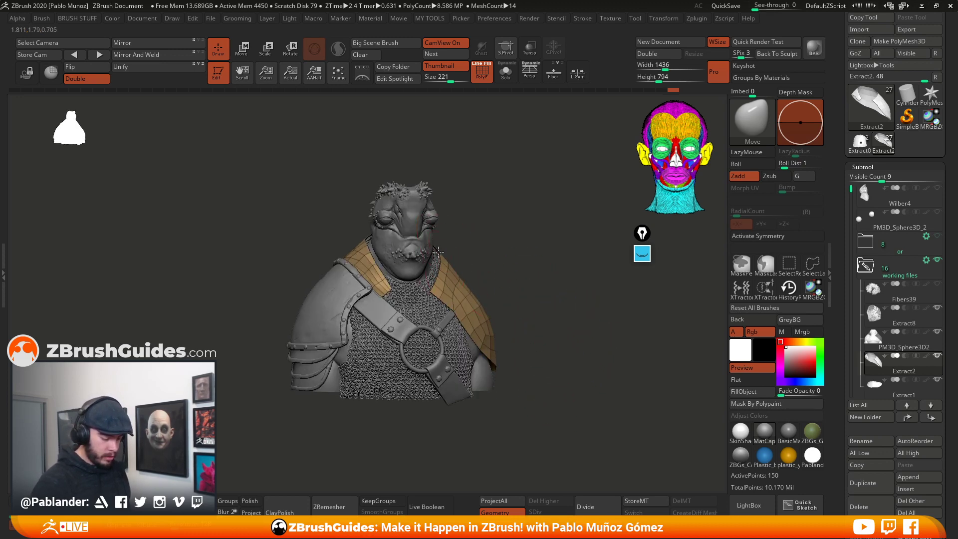
mouse_move(451, 216)
mouse_down()
mouse_move(429, 246)
mouse_move(404, 251)
mouse_up()
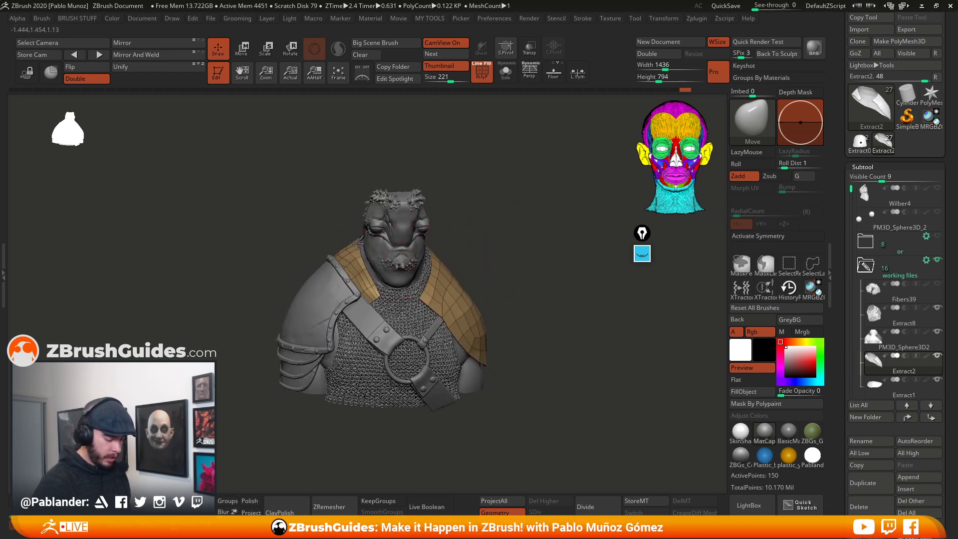
drag(490, 241, 456, 250)
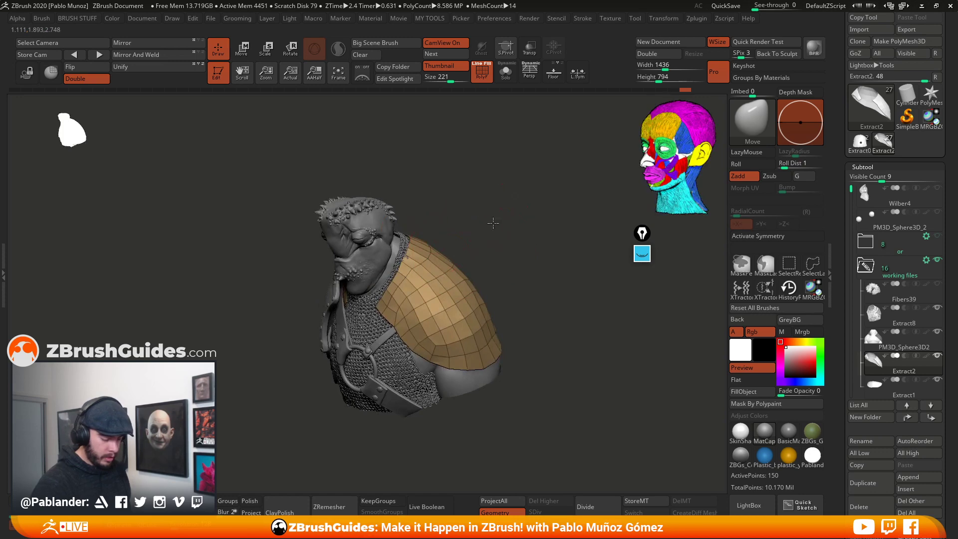
- Thicken the collar with the ZModeler QMesh Polygroup All action and check the result in isolation
drag(493, 223, 456, 311)
key(space)
key(space)
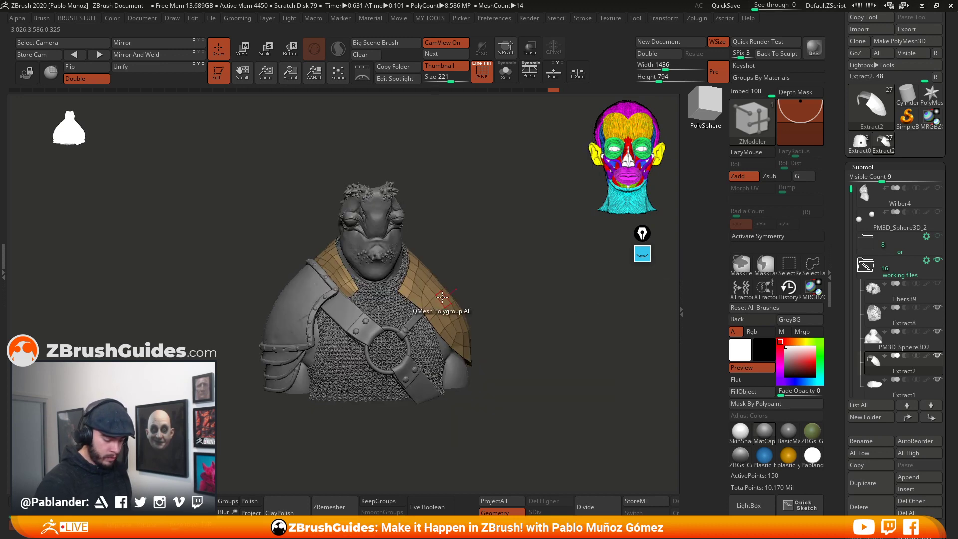
drag(442, 298, 445, 295)
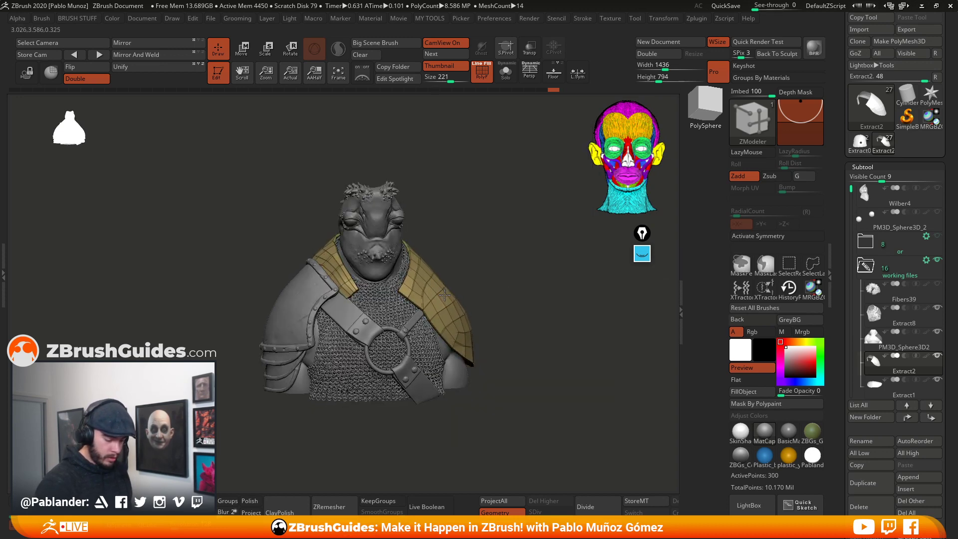
mouse_move(529, 339)
mouse_down()
mouse_move(545, 325)
mouse_move(536, 331)
mouse_up()
click(505, 75)
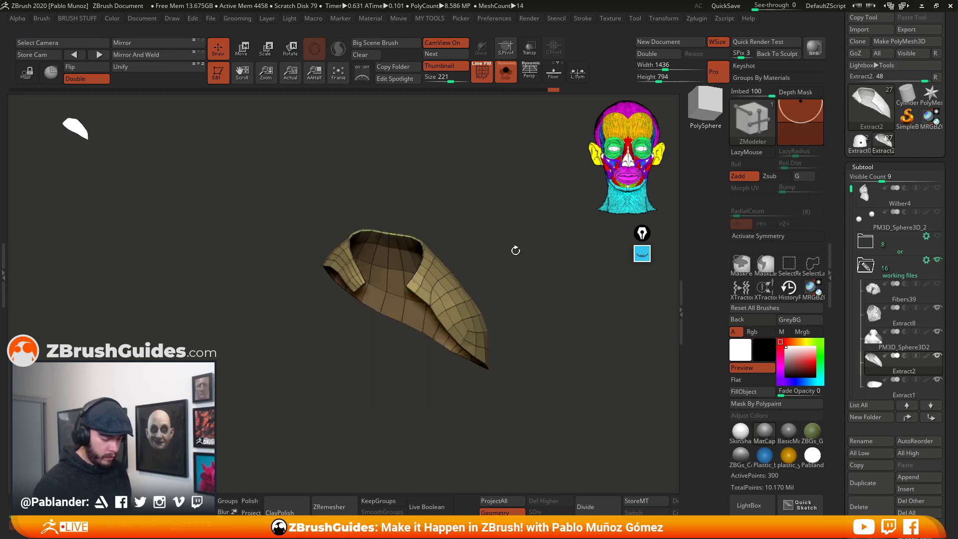
click(505, 75)
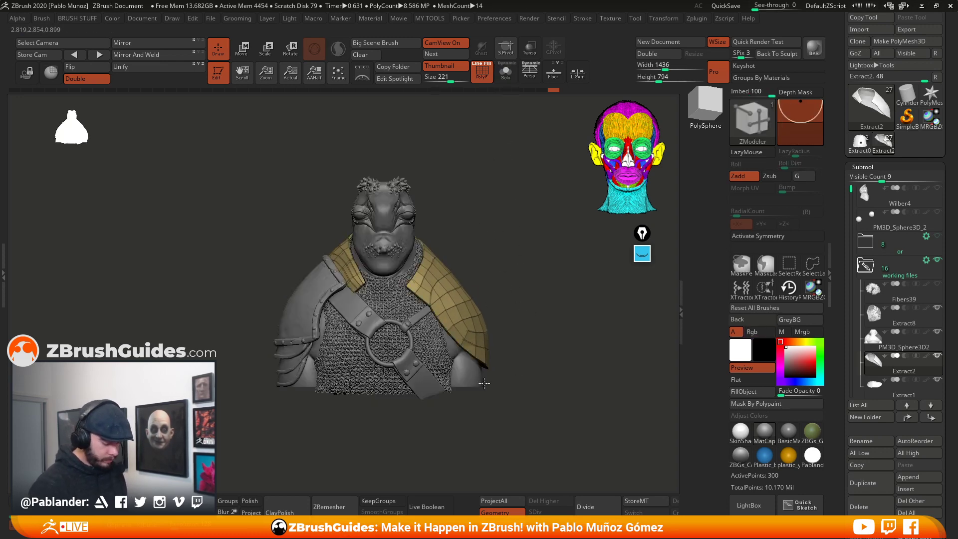
- Hide the wireframe display and preview the thickened collar with dynamic subdivision smoothing before returning to the low-poly view
click(481, 72)
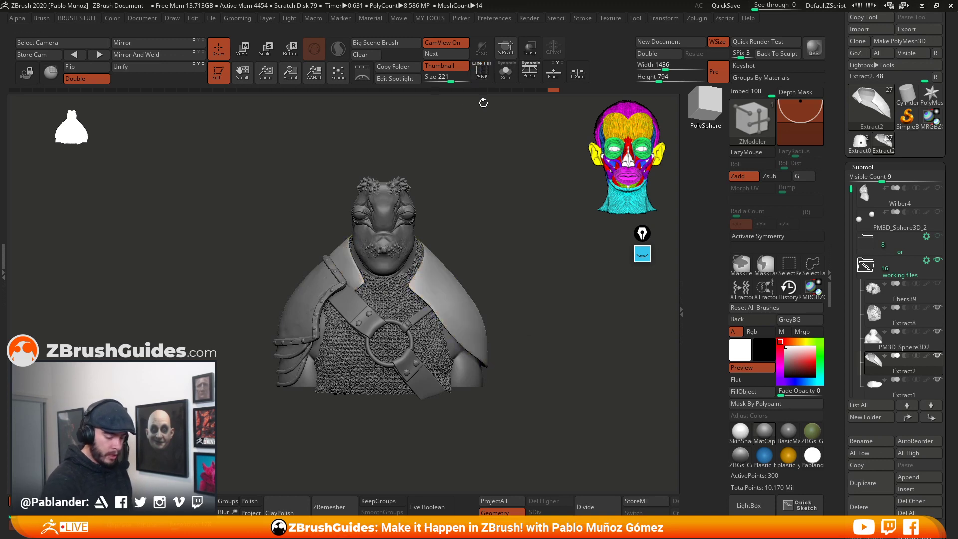
drag(546, 339, 545, 343)
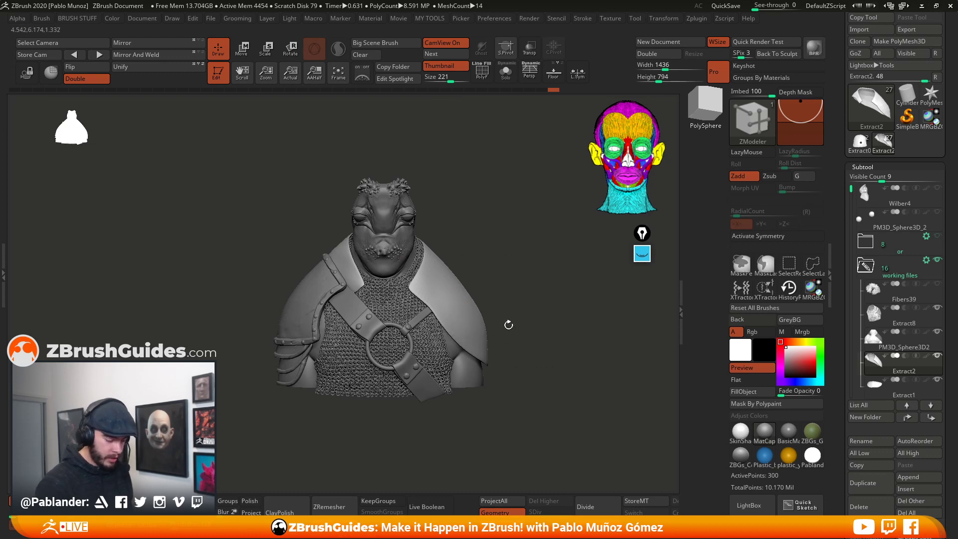
key(shift+d)
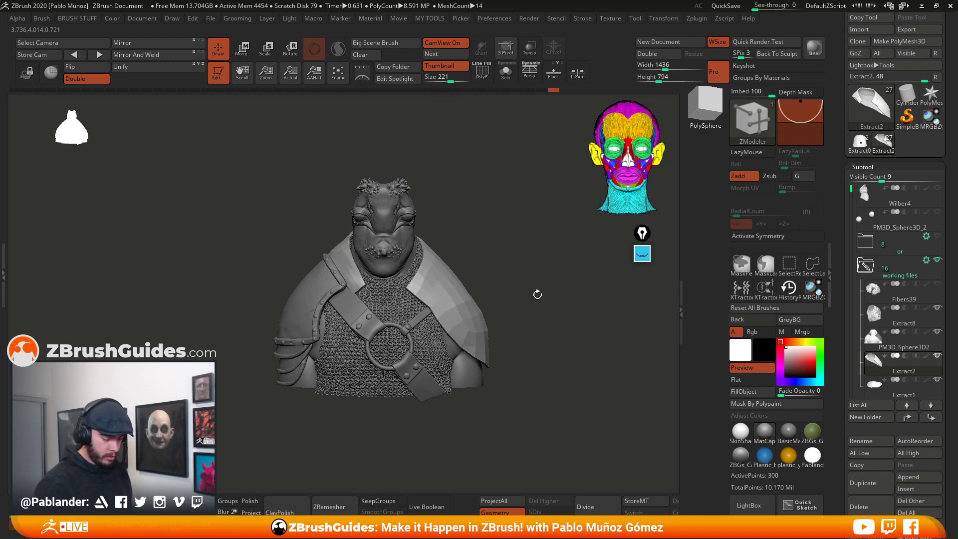
drag(537, 294, 530, 283)
- Choose the Move brush and adjust the thickened collar's front edges against the chain mail on both sides
key(space)
click(523, 152)
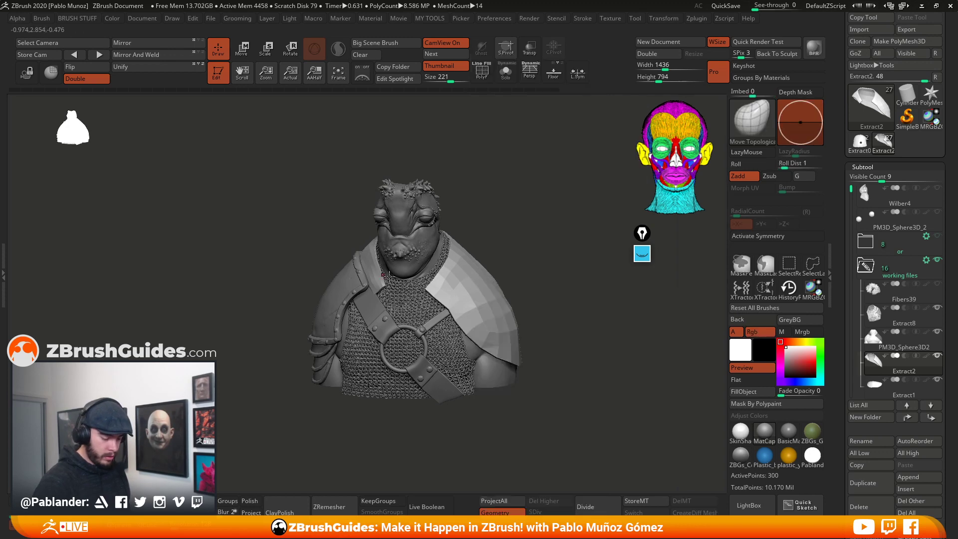
key(space)
key(space)
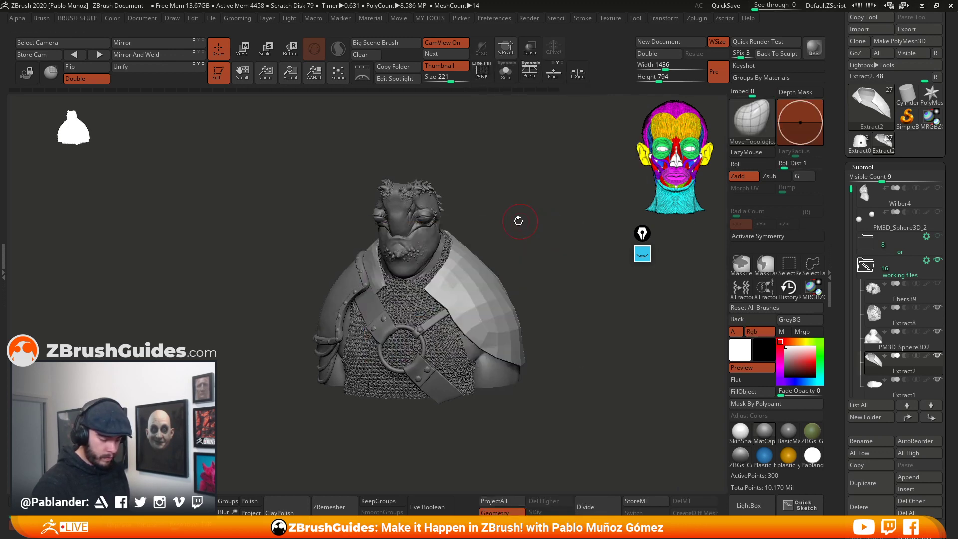
key(space)
click(524, 235)
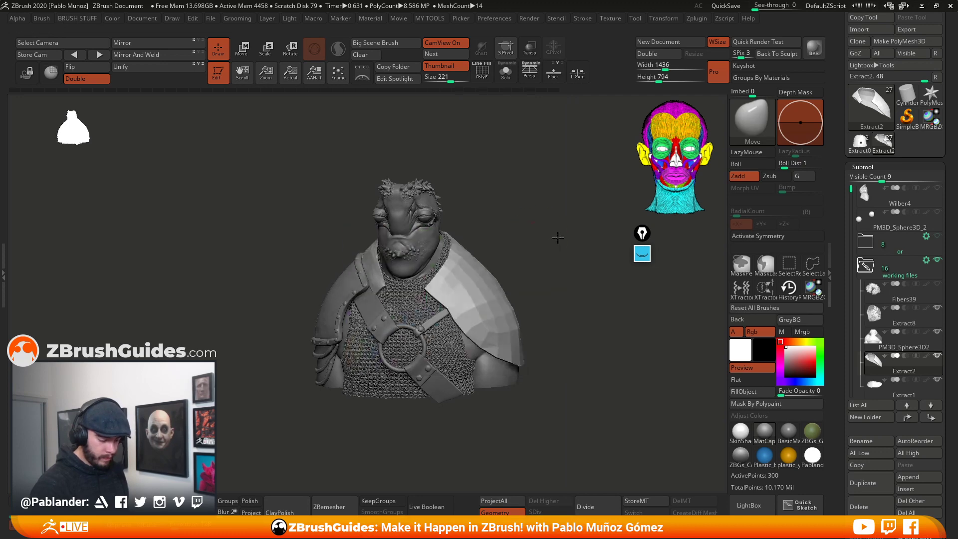
drag(558, 237, 461, 325)
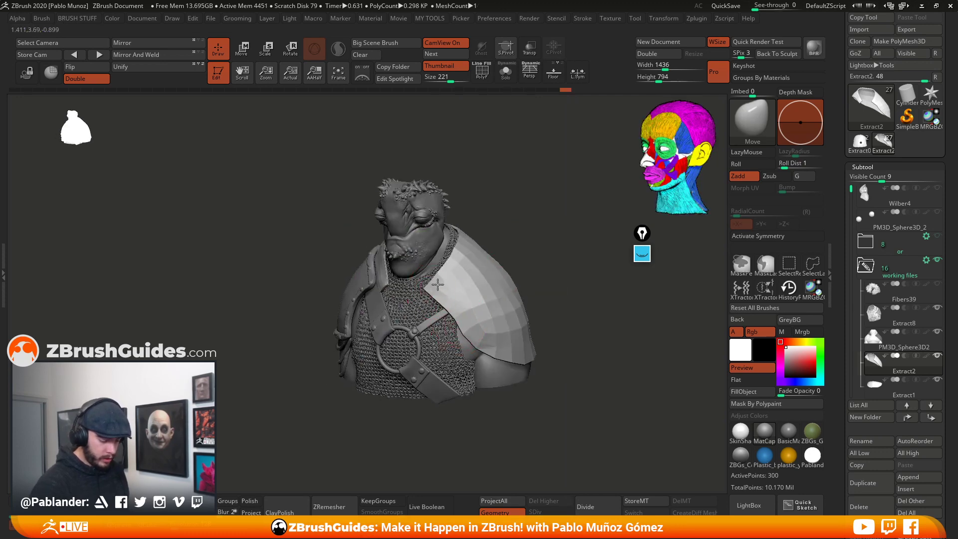
shift+drag(546, 332, 570, 328)
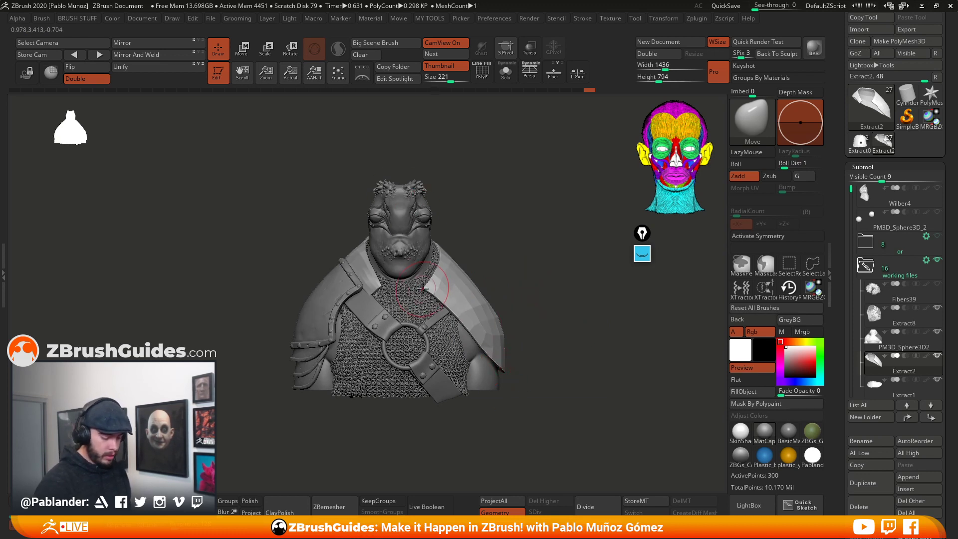
drag(514, 318, 591, 332)
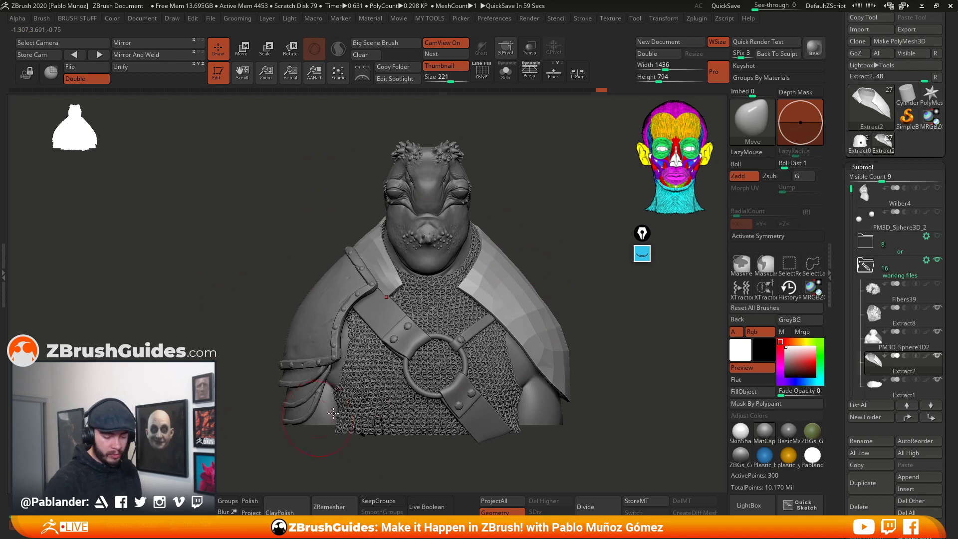
- Clear the on-screen annotations, move the annotation palette aside and draw a large blue triangle around the whole bust
click(642, 254)
mouse_move(646, 303)
click(642, 358)
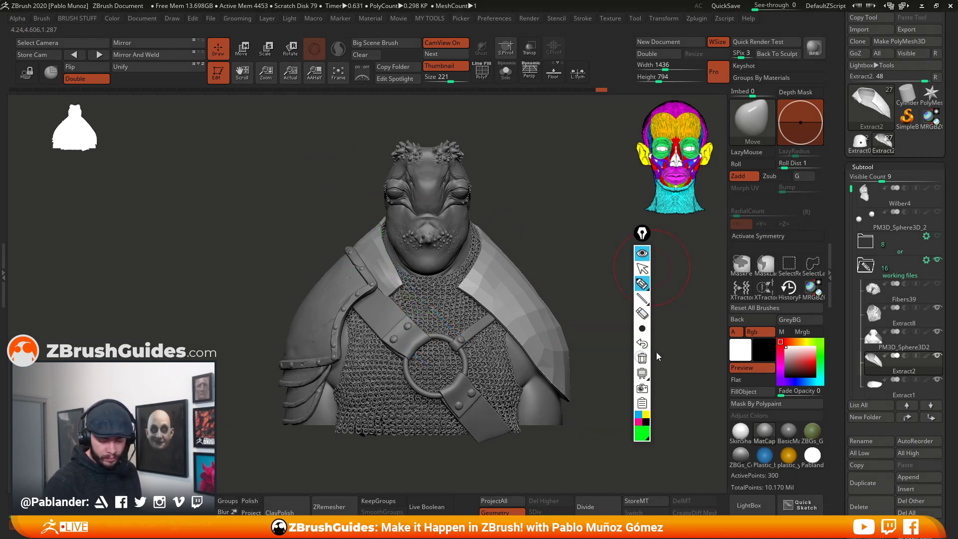
drag(648, 423, 708, 422)
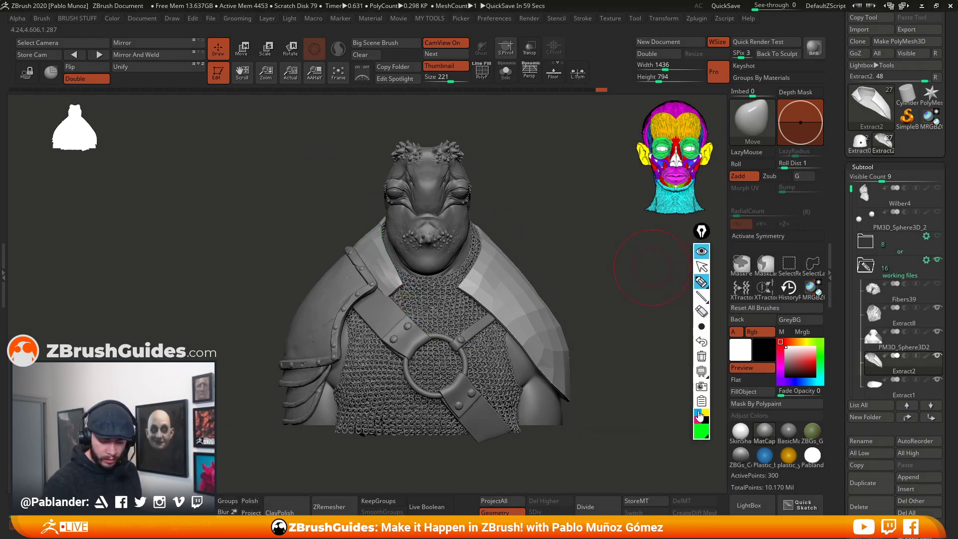
click(699, 415)
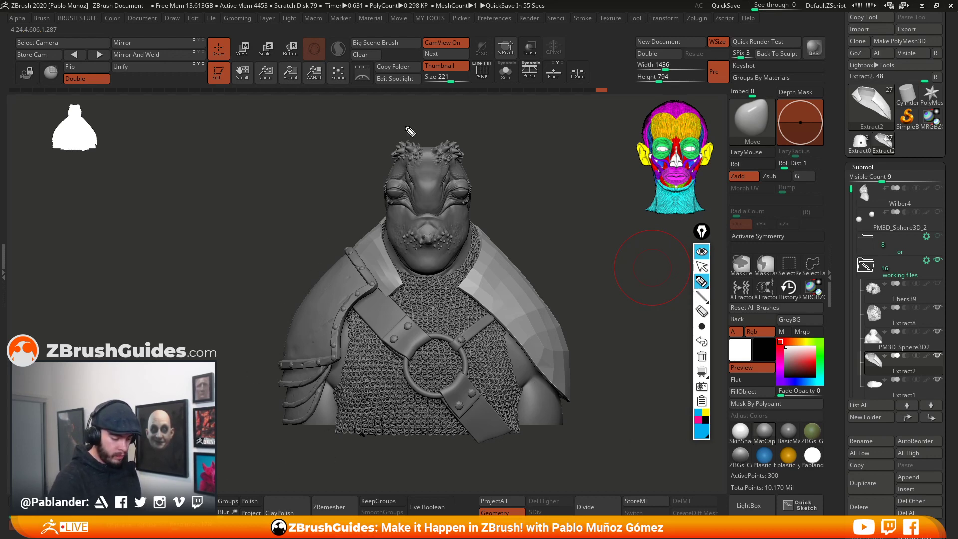
mouse_move(398, 130)
mouse_down()
mouse_move(351, 189)
mouse_move(236, 430)
mouse_move(592, 436)
mouse_up()
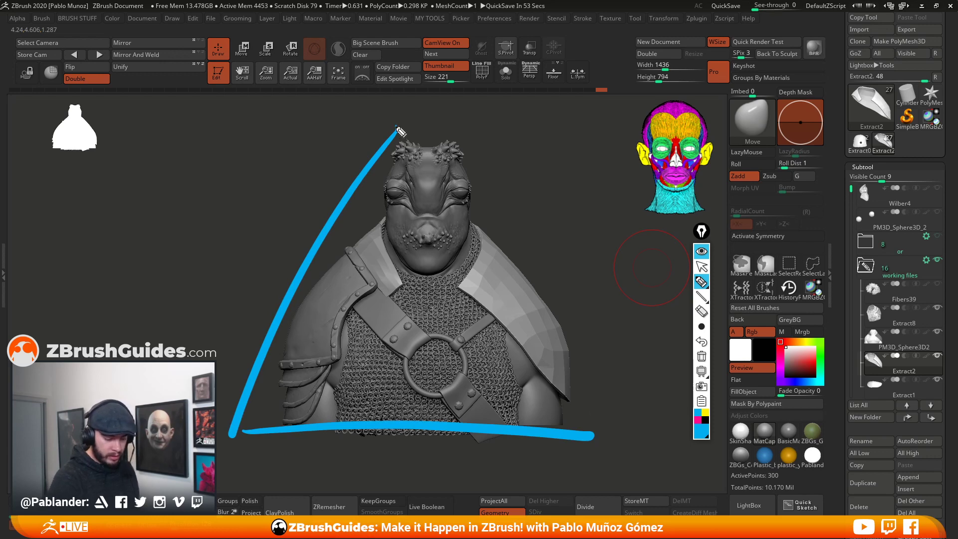
mouse_move(399, 131)
mouse_down()
mouse_move(561, 313)
mouse_move(573, 441)
mouse_up()
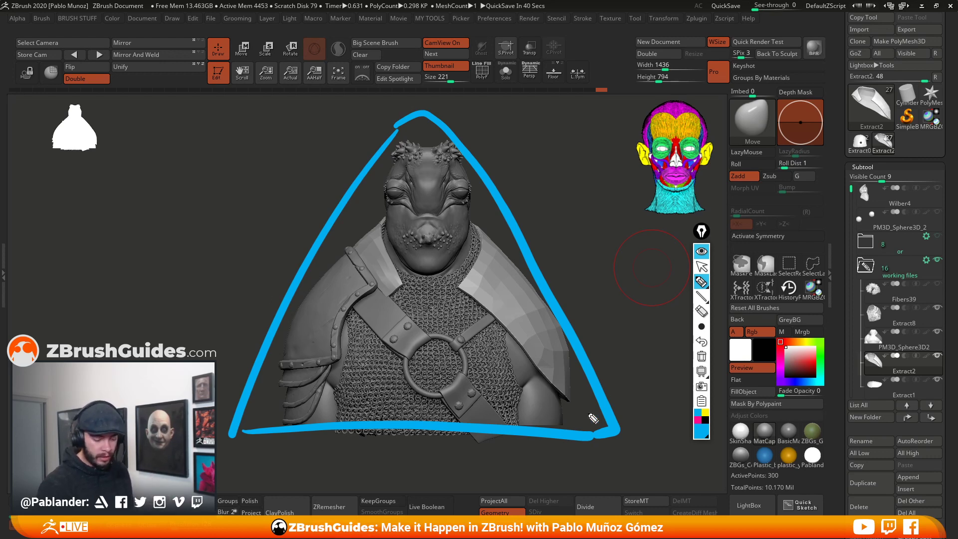
- Scribble yellow marks over the chain mail areas on the chest, inside the ring and beside the straps
click(706, 413)
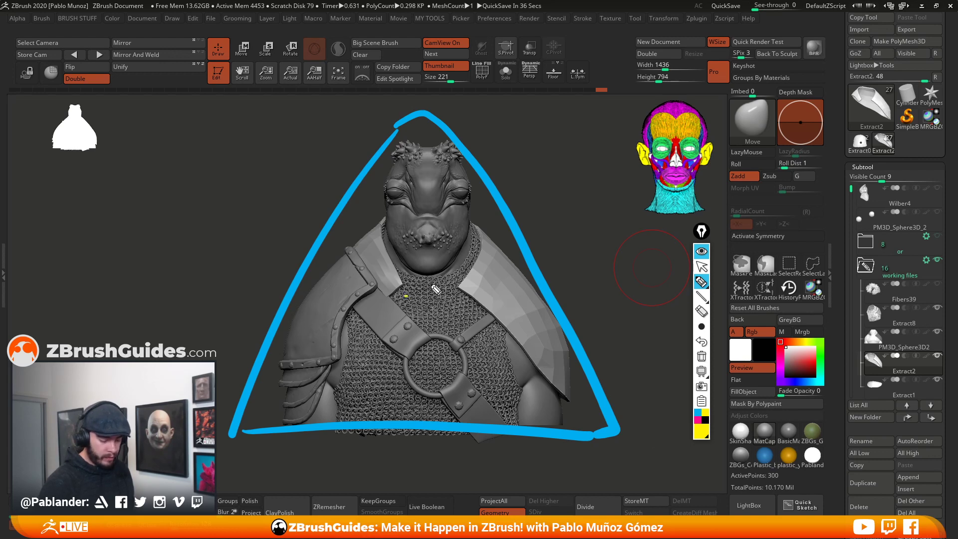
mouse_move(409, 297)
mouse_down()
mouse_move(452, 309)
mouse_move(458, 289)
mouse_up()
drag(488, 313, 507, 375)
drag(430, 349, 440, 378)
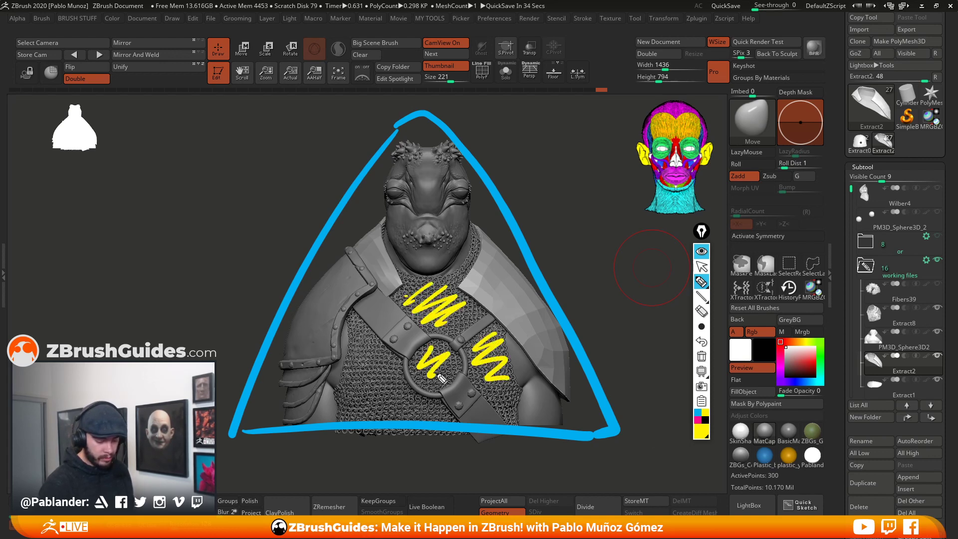
mouse_move(352, 336)
mouse_down()
mouse_move(379, 349)
mouse_move(372, 399)
mouse_move(451, 419)
mouse_up()
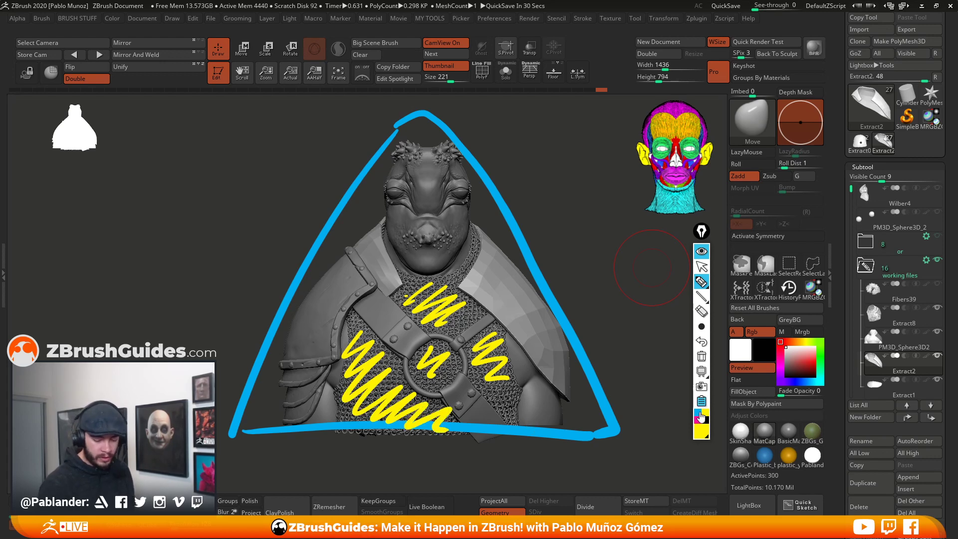
- Mark the mustache, the hair on top of the head and both eyes with pink annotation strokes
click(697, 418)
mouse_move(418, 232)
mouse_down()
mouse_move(405, 245)
mouse_move(451, 247)
mouse_up()
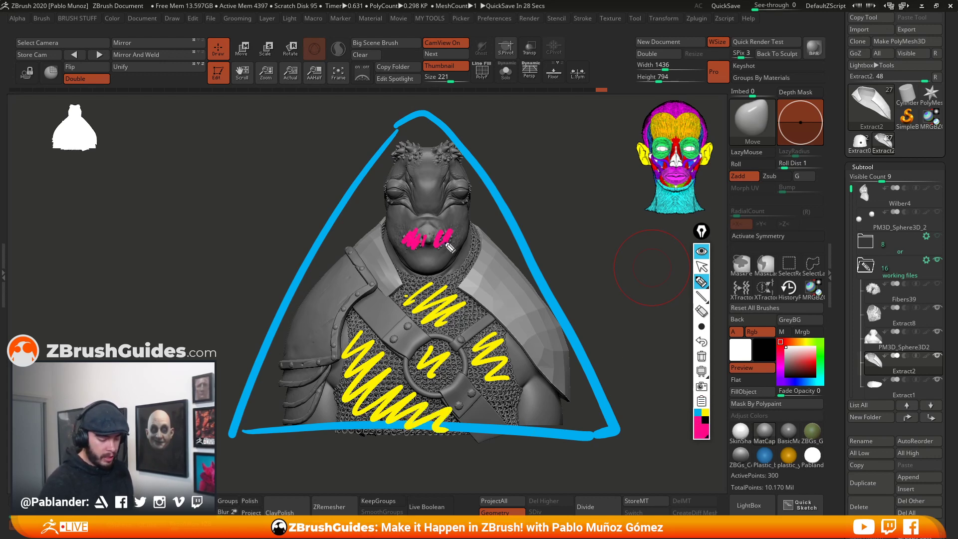
drag(400, 150, 456, 152)
drag(402, 176, 399, 195)
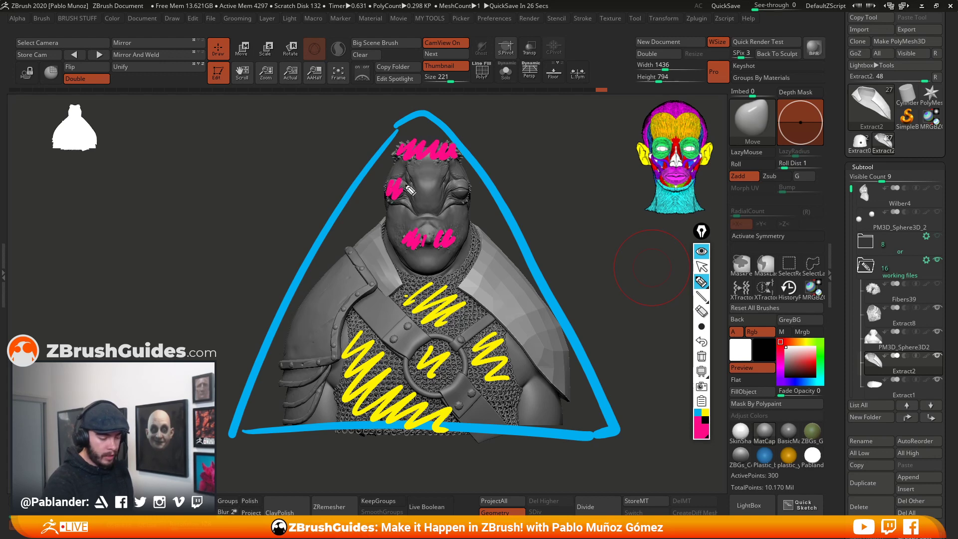
drag(449, 177, 474, 199)
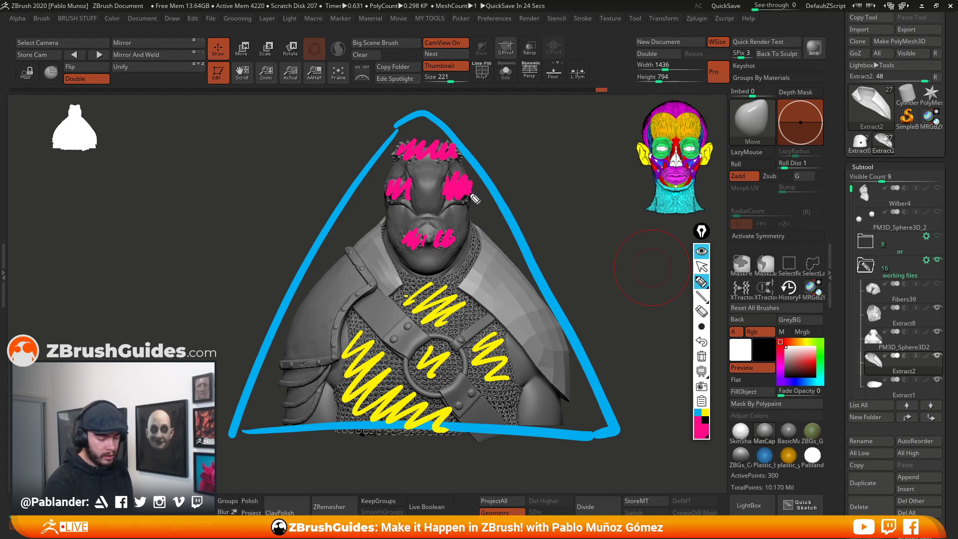
- Switch to a thinner white annotation pen and outline the shoulder plate, straps, bare arm, nose bridge and cheeks
click(702, 431)
click(728, 415)
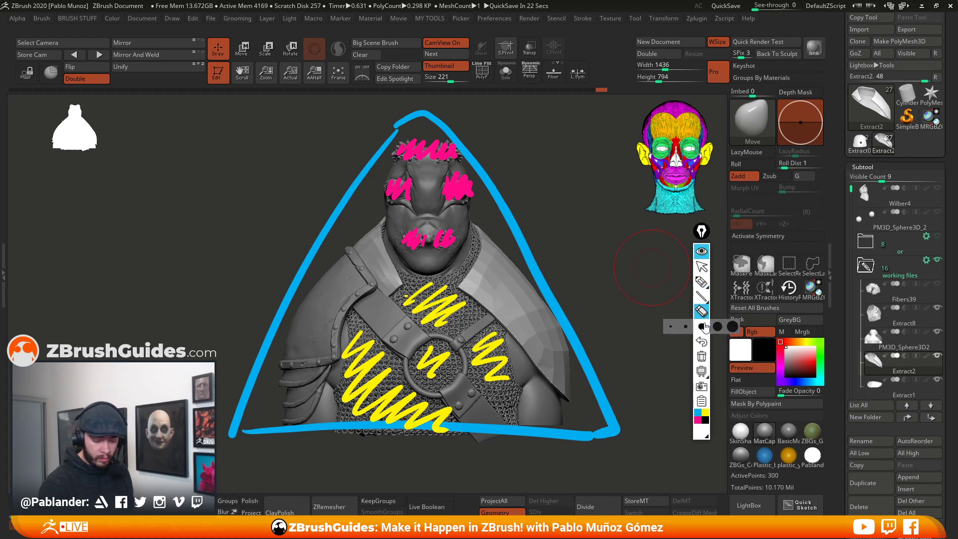
click(685, 327)
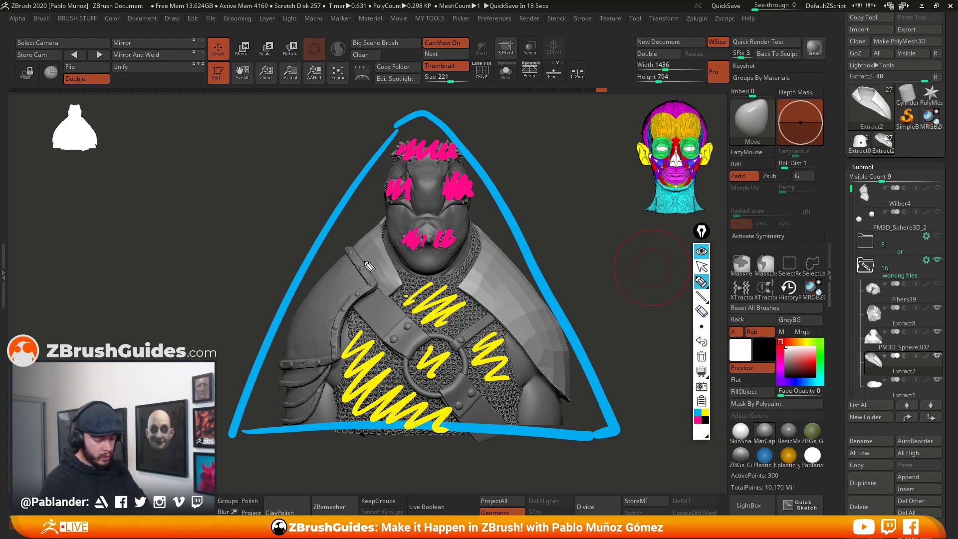
mouse_move(349, 243)
mouse_down()
mouse_move(378, 285)
mouse_move(329, 382)
mouse_move(292, 309)
mouse_move(378, 238)
mouse_up()
mouse_move(362, 311)
mouse_down()
mouse_move(434, 347)
mouse_move(374, 286)
mouse_up()
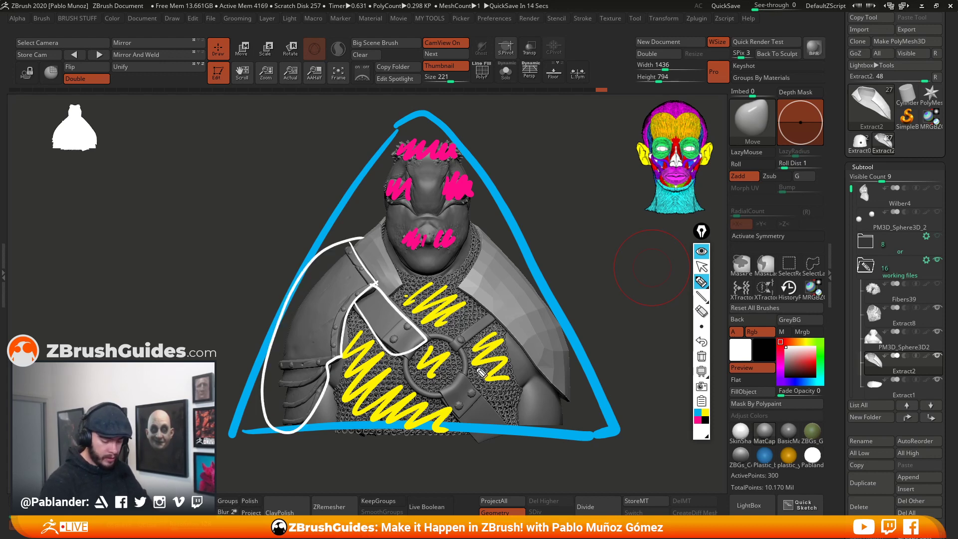
mouse_move(467, 374)
mouse_down()
mouse_move(474, 432)
mouse_move(494, 322)
mouse_move(452, 347)
mouse_up()
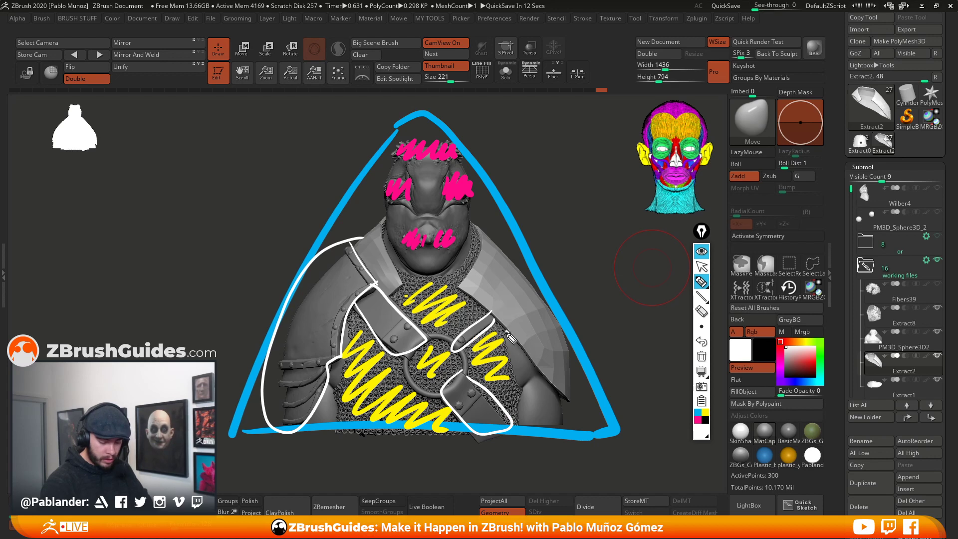
mouse_move(509, 335)
mouse_down()
mouse_move(571, 416)
mouse_move(521, 345)
mouse_up()
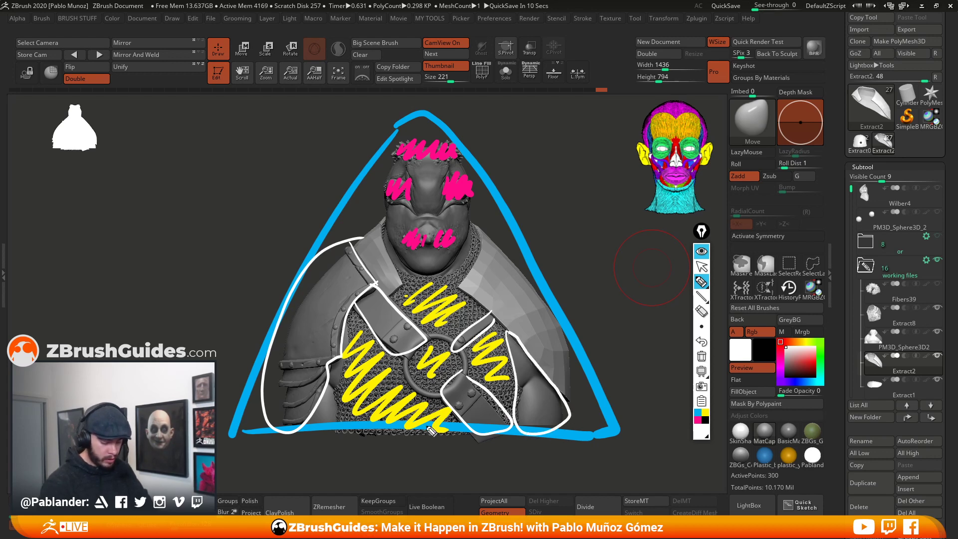
mouse_move(401, 245)
mouse_down()
mouse_move(439, 162)
mouse_move(478, 227)
mouse_move(434, 230)
mouse_up()
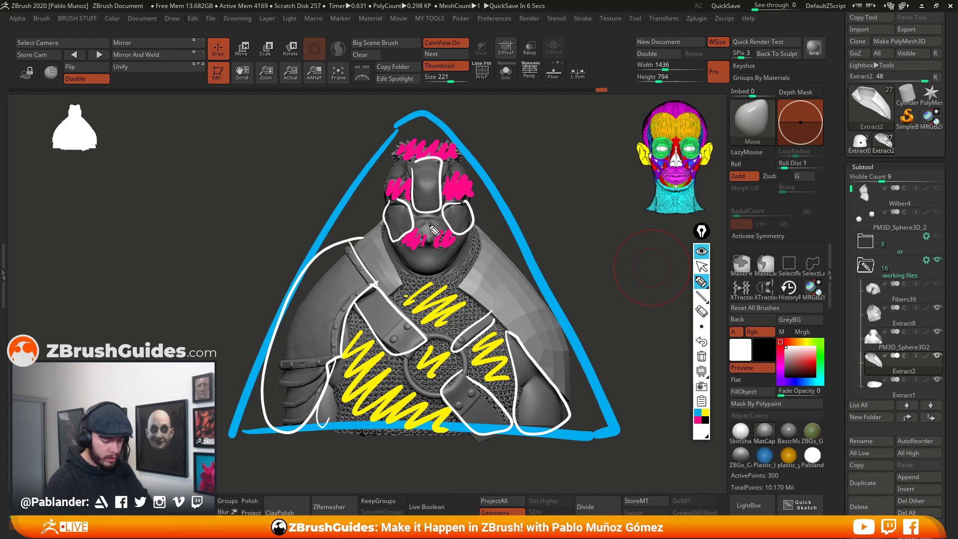
- Outline the chin with the white annotation pen and undo the stray line along the neck
mouse_move(414, 268)
mouse_down()
mouse_move(454, 244)
mouse_move(401, 276)
mouse_up()
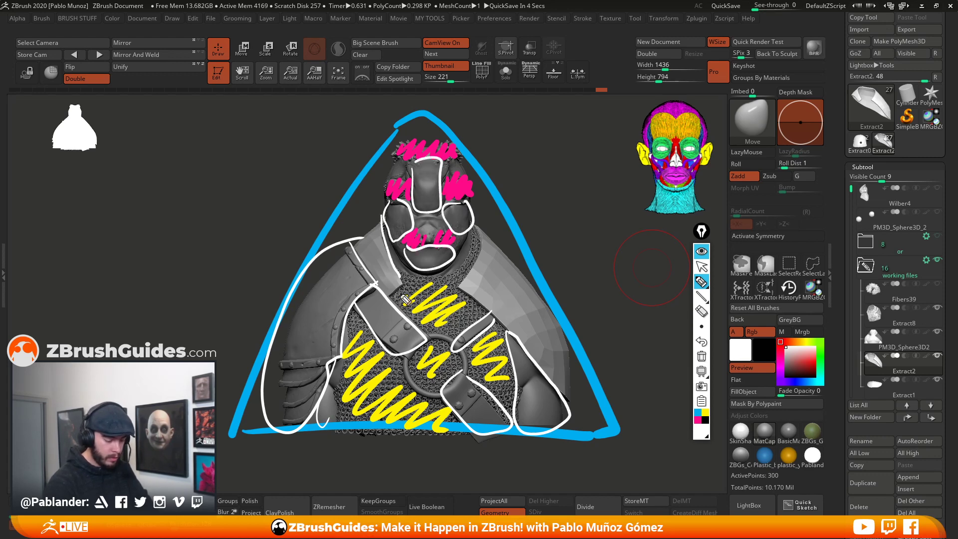
click(701, 343)
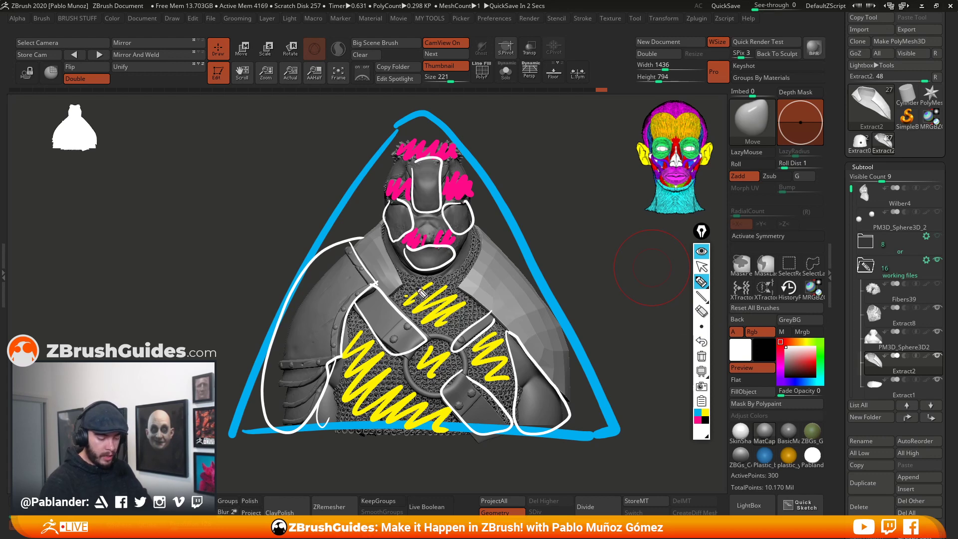
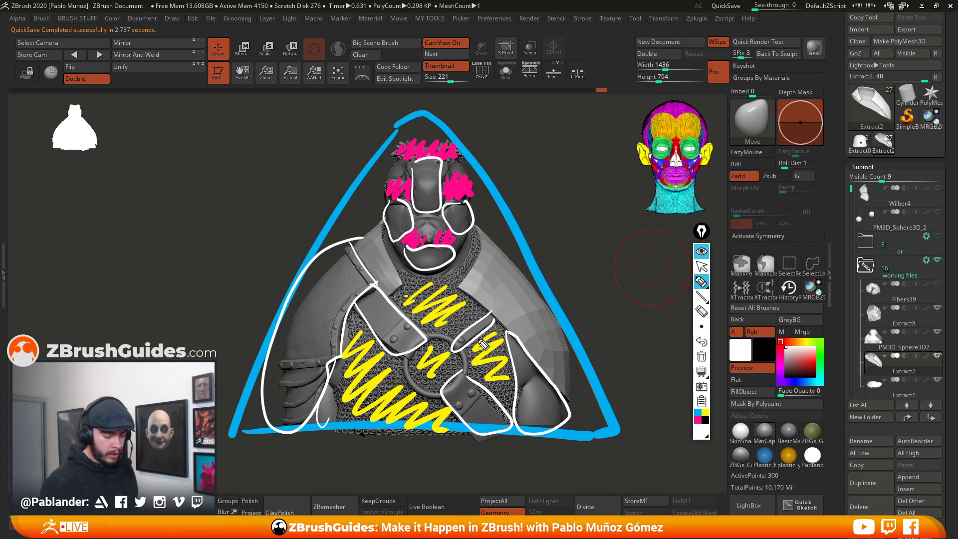
- Switch the annotation pen to green and scribble spiky fur strokes over both sides of the collar
click(701, 435)
click(740, 329)
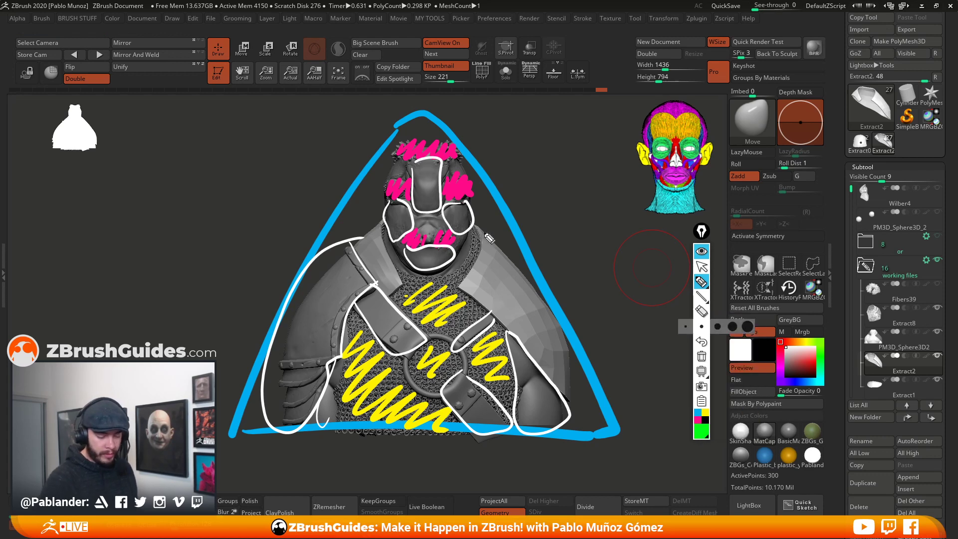
mouse_move(476, 186)
mouse_down()
mouse_move(549, 279)
mouse_move(581, 380)
mouse_up()
mouse_move(359, 262)
mouse_down()
mouse_move(371, 235)
mouse_move(379, 270)
mouse_move(391, 244)
mouse_up()
mouse_move(493, 228)
mouse_down()
mouse_move(499, 257)
mouse_move(548, 288)
mouse_move(585, 392)
mouse_move(604, 384)
mouse_move(601, 399)
mouse_up()
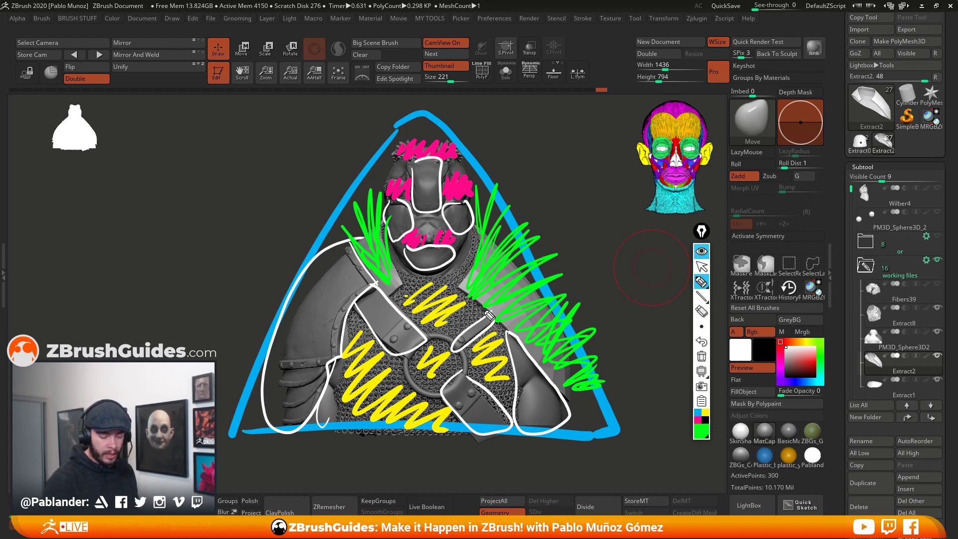
- Sketch two enlarged green hair strands with cross lines beside the collar, and a small mark on the chain mail below it
mouse_move(548, 245)
mouse_down()
mouse_move(597, 188)
mouse_move(553, 260)
mouse_move(566, 241)
mouse_up()
drag(597, 186, 594, 200)
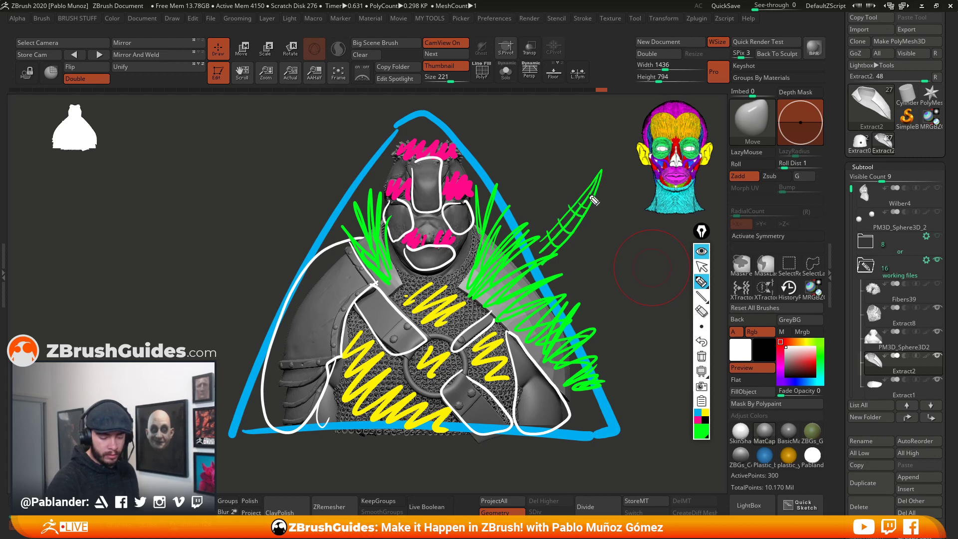
mouse_move(579, 259)
mouse_down()
mouse_move(559, 231)
mouse_move(559, 274)
mouse_move(619, 219)
mouse_up()
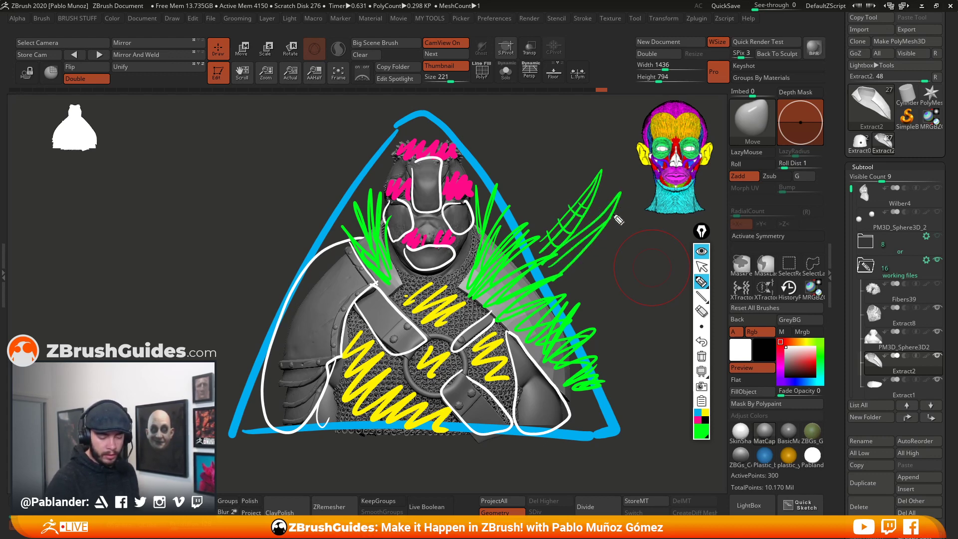
drag(585, 252, 615, 242)
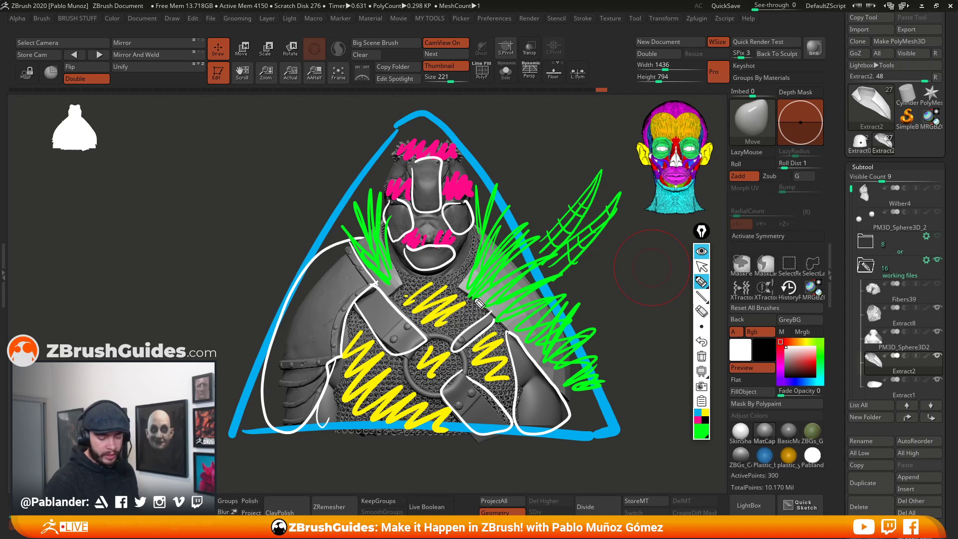
drag(480, 299, 467, 321)
drag(460, 317, 474, 318)
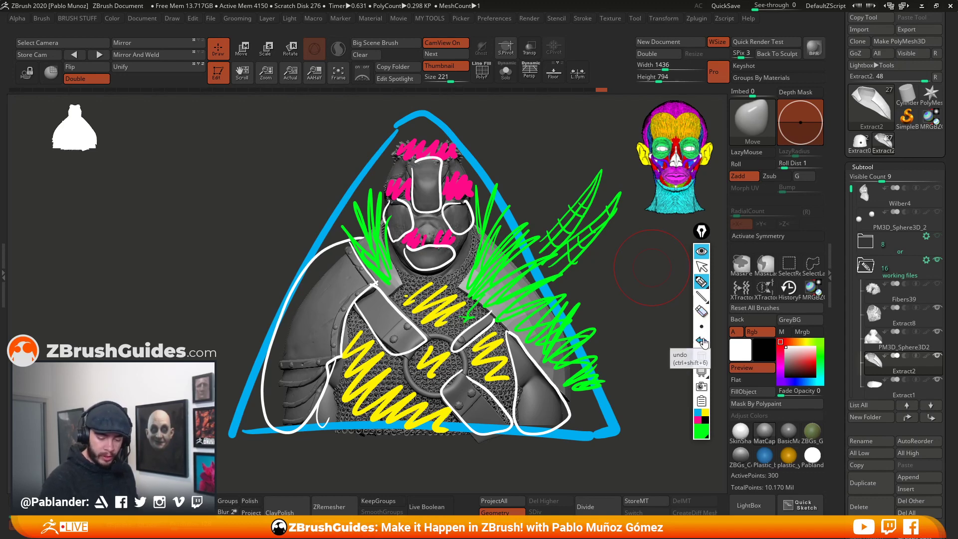
- Clear the annotations and draw green flow lines along the neck, strap and collar edge, with circles around the chest ring
click(702, 357)
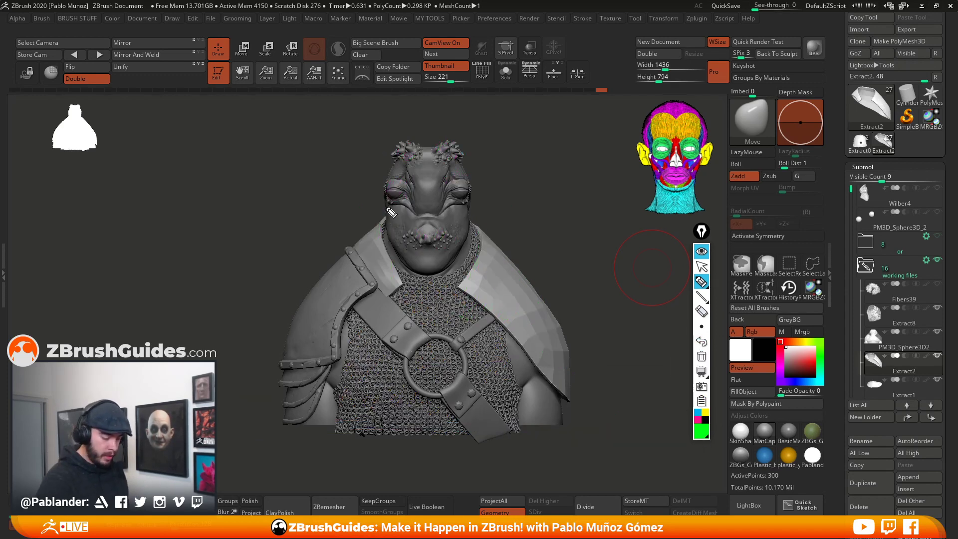
mouse_move(391, 213)
mouse_down()
mouse_move(393, 249)
mouse_move(414, 294)
mouse_up()
drag(350, 245, 412, 323)
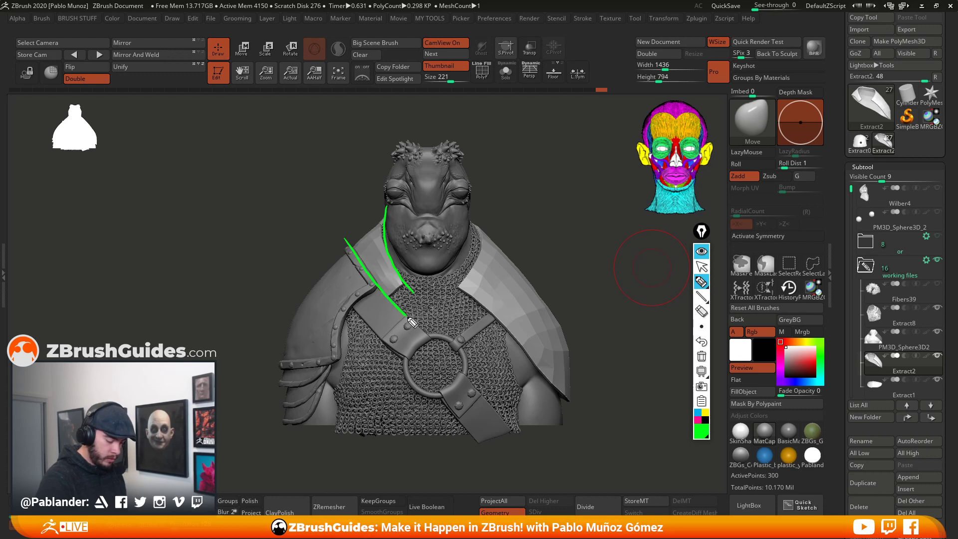
mouse_move(562, 398)
mouse_down()
mouse_move(508, 325)
mouse_move(431, 283)
mouse_move(350, 326)
mouse_move(351, 428)
mouse_up()
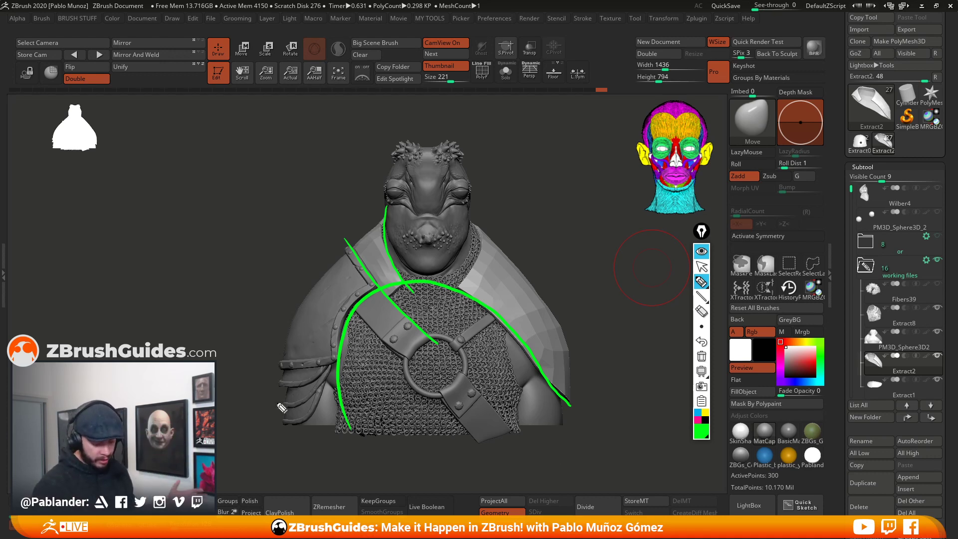
mouse_move(452, 358)
mouse_down()
mouse_move(420, 355)
mouse_move(447, 348)
mouse_move(473, 380)
mouse_move(439, 341)
mouse_up()
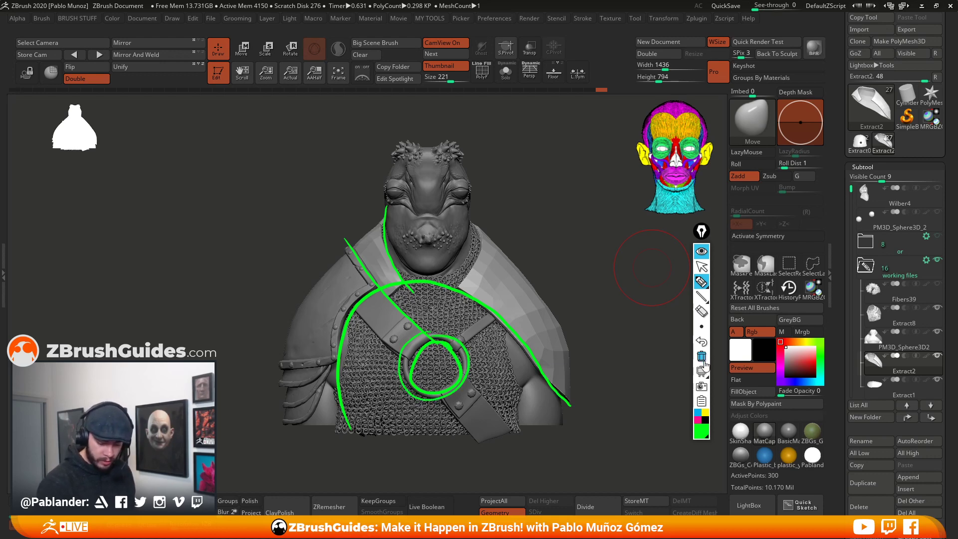
- Clear the annotations and draw a large green arc over the chest with two green circles around the ring
click(702, 357)
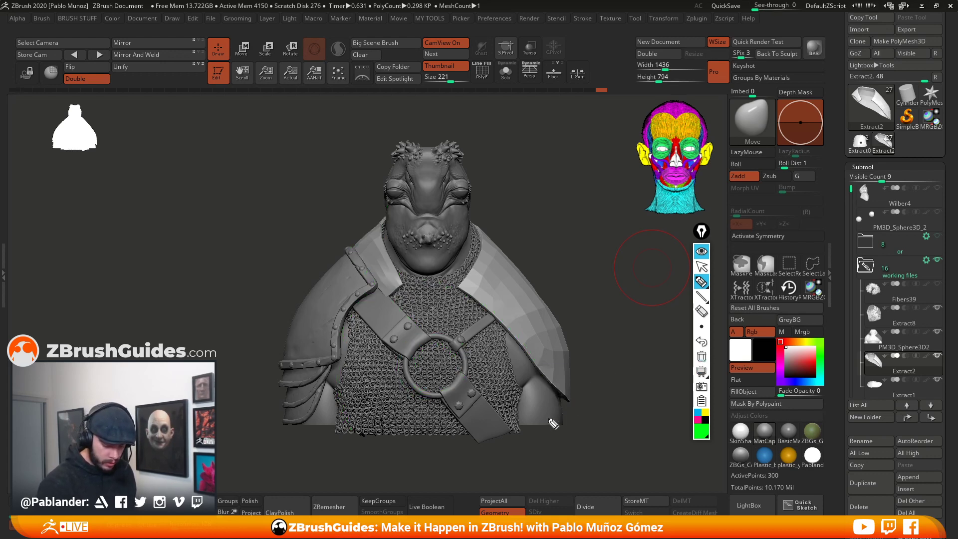
mouse_move(550, 420)
mouse_down()
mouse_move(519, 340)
mouse_move(373, 299)
mouse_move(355, 452)
mouse_up()
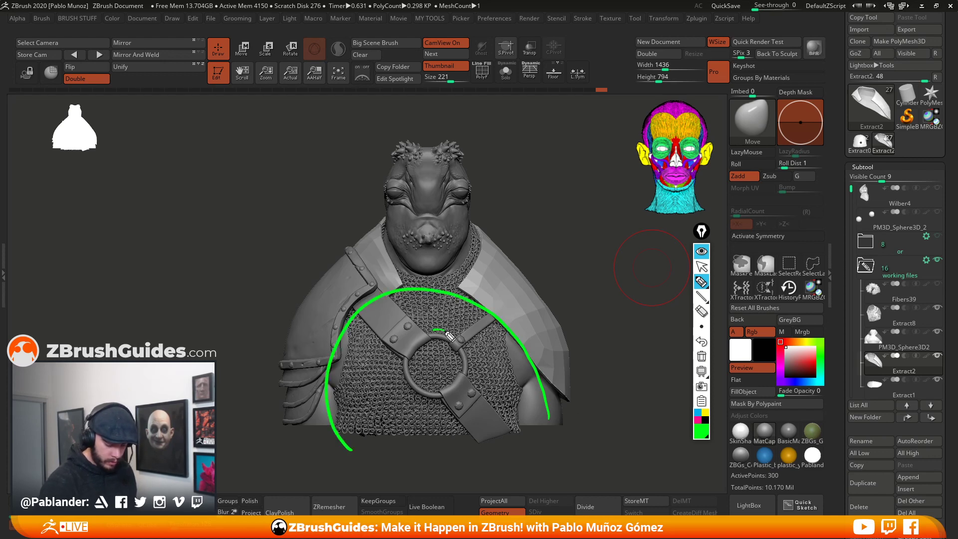
mouse_move(449, 337)
mouse_down()
mouse_move(466, 352)
mouse_move(421, 384)
mouse_move(442, 345)
mouse_up()
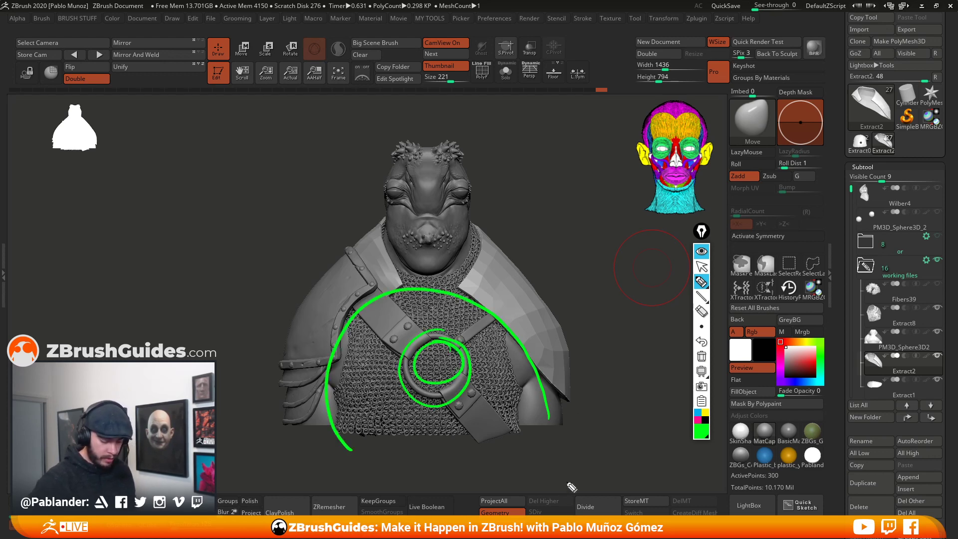
- Switch the annotation pen to blue and draw lines down the neck sides and along the straps toward the chest ring
click(698, 414)
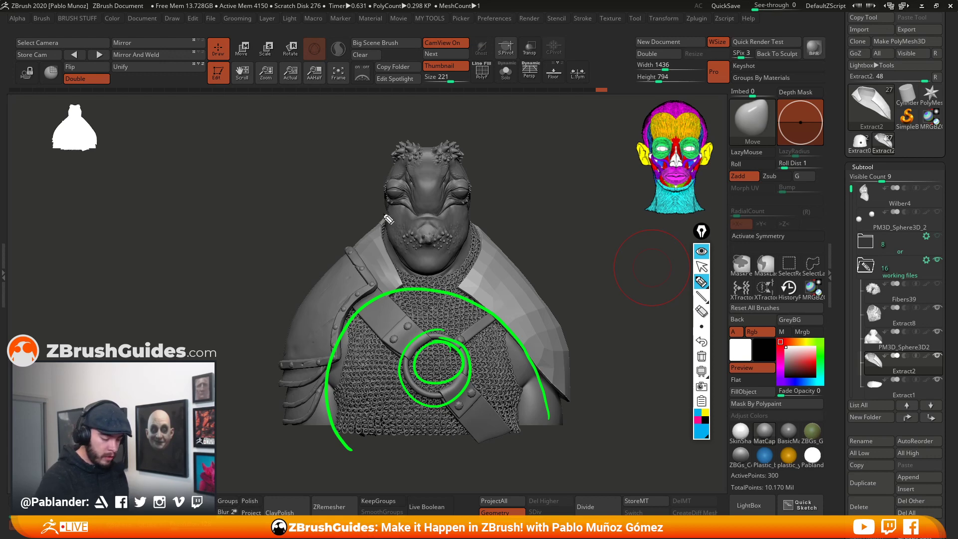
drag(382, 210, 405, 289)
drag(472, 211, 440, 309)
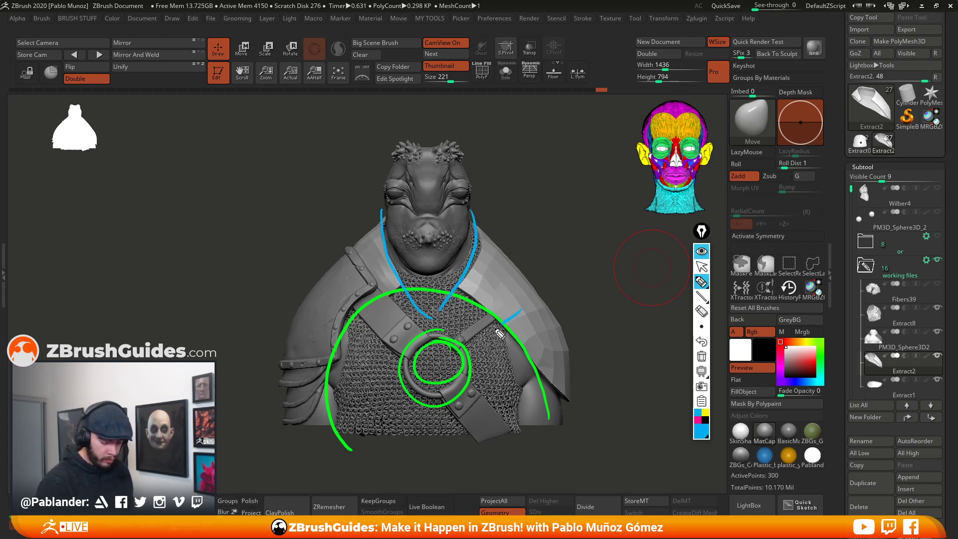
drag(499, 333, 452, 359)
drag(373, 288, 431, 331)
drag(347, 321, 400, 355)
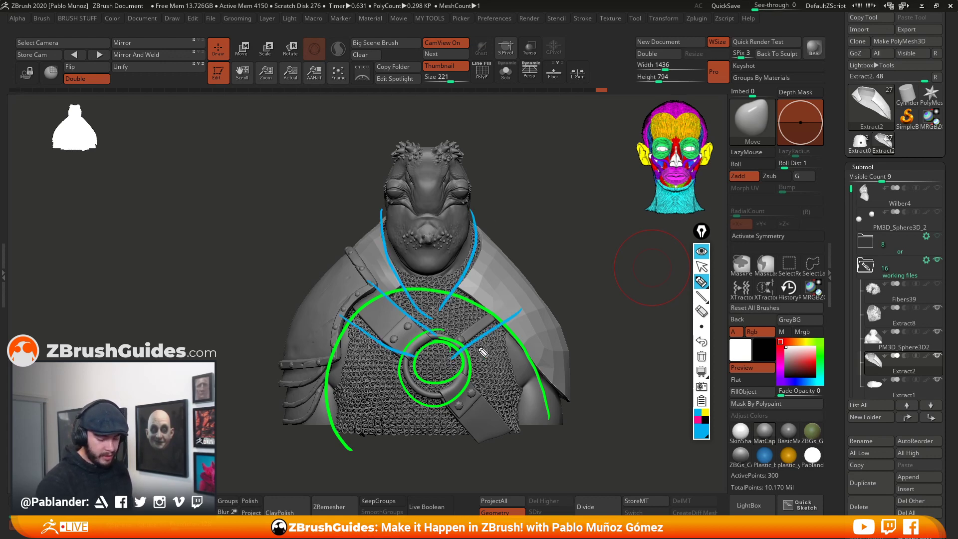
drag(516, 423, 458, 370)
drag(462, 443, 438, 377)
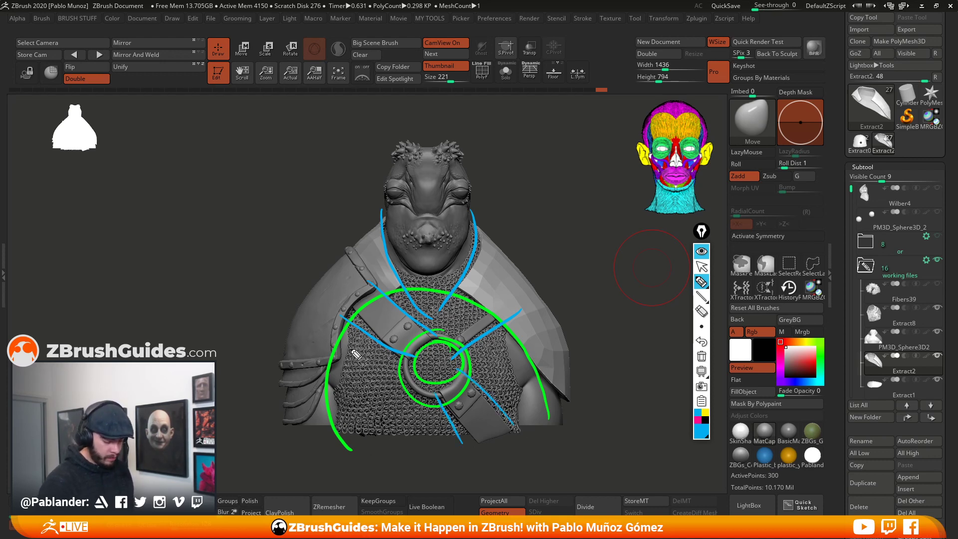
- Add blue strokes along the shoulder plates, draw blue loops around the head and hide the annotations
drag(278, 391, 361, 344)
mouse_move(285, 427)
mouse_down()
mouse_move(353, 358)
mouse_move(388, 274)
mouse_move(392, 298)
mouse_up()
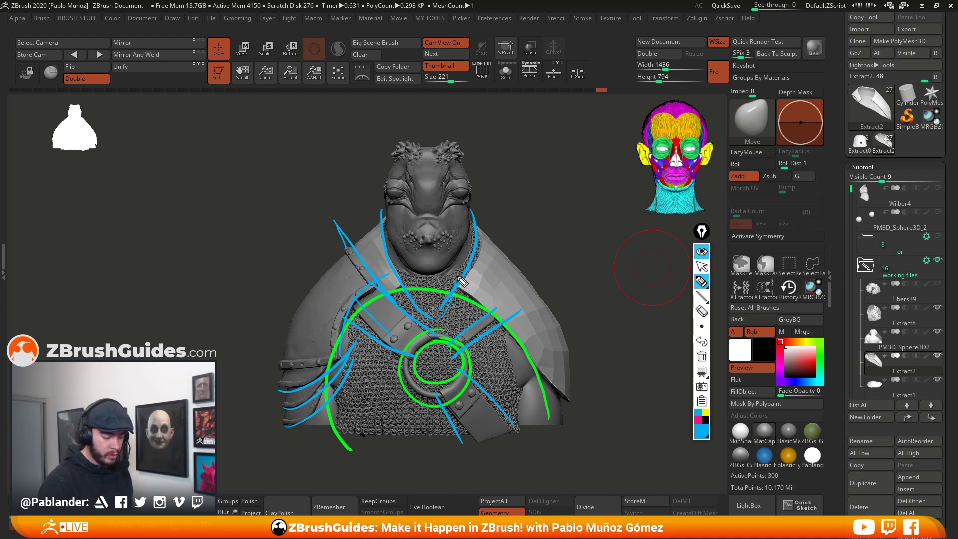
drag(394, 235, 471, 279)
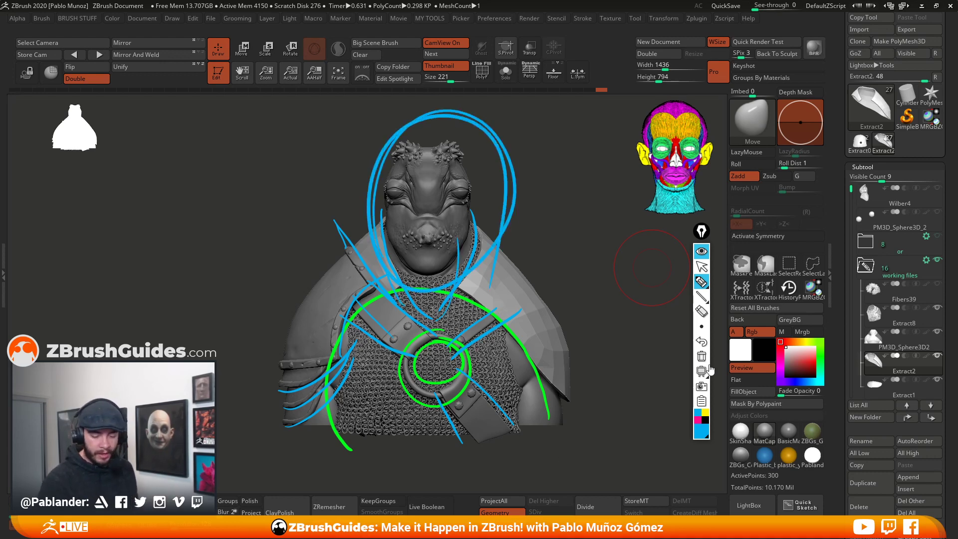
click(701, 251)
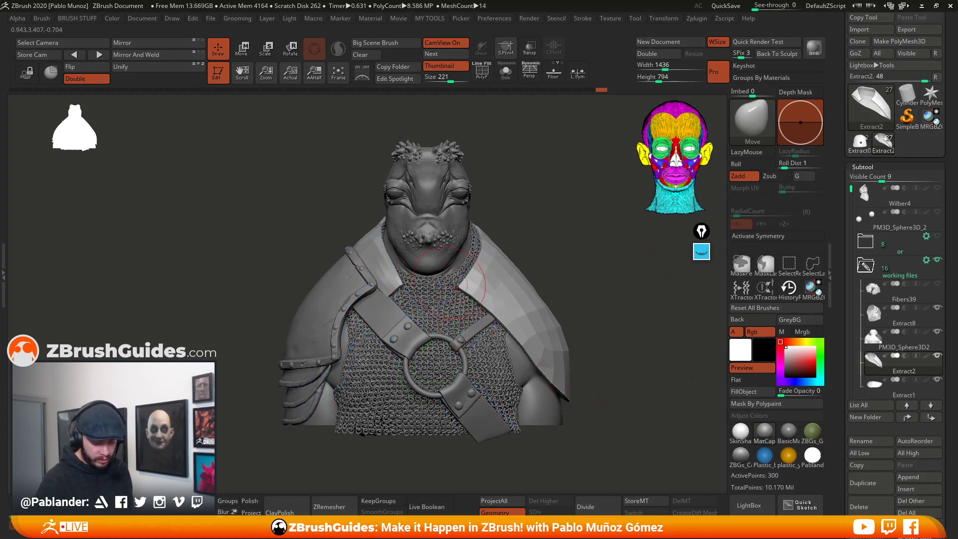
- Turn on polyframe, isolate the collar's outer polygroup, disable double-sided display, mask the visible part and show the whole collar again
drag(629, 341, 582, 376)
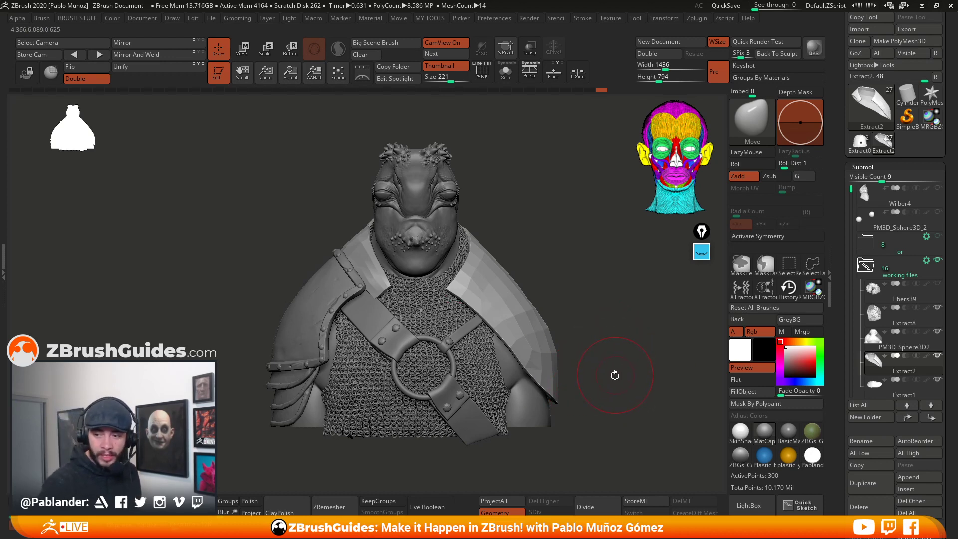
drag(607, 384, 563, 408)
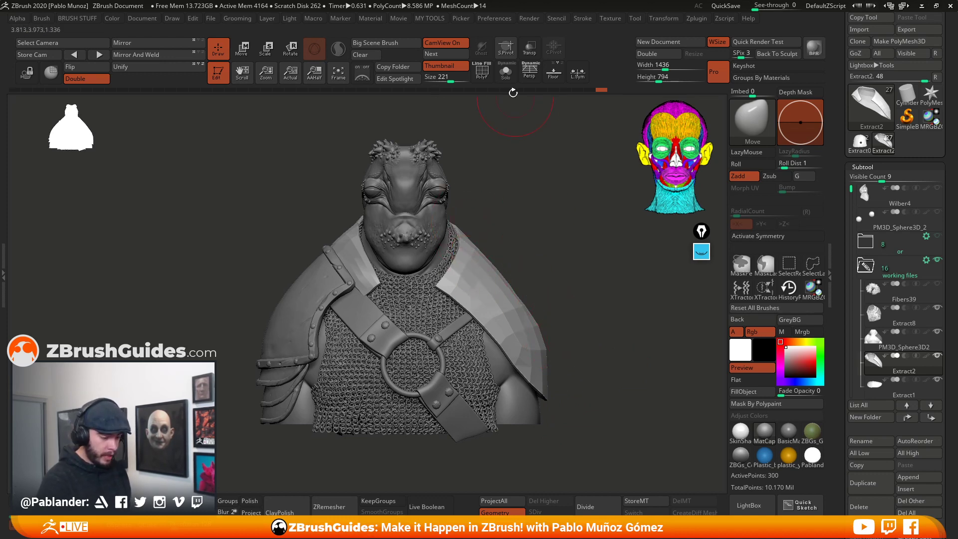
click(481, 71)
ctrl+shift+click(512, 303)
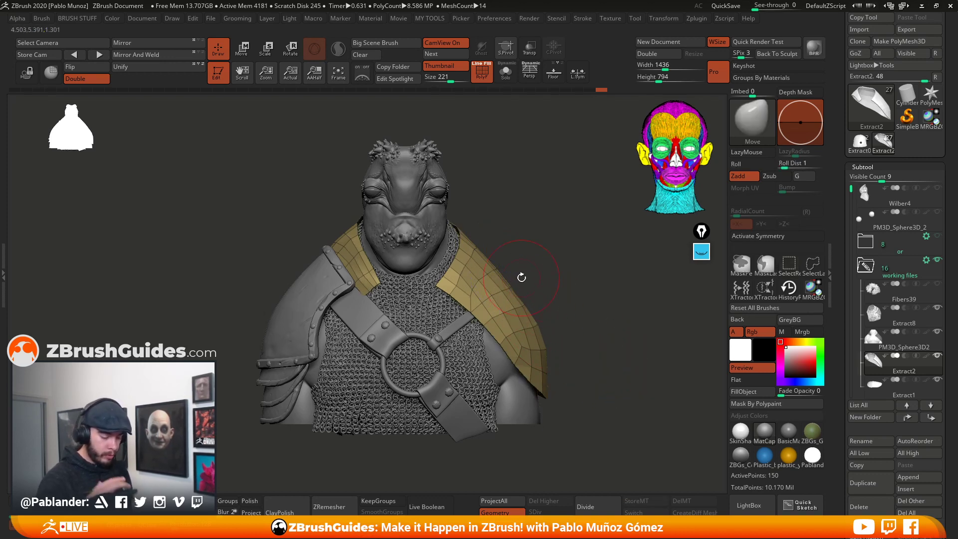
click(83, 79)
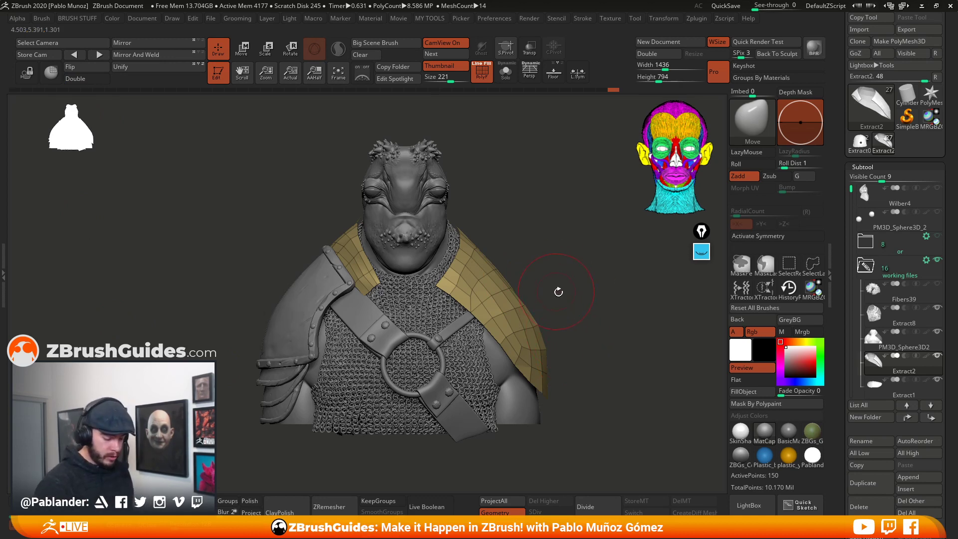
ctrl+shift+click(574, 265)
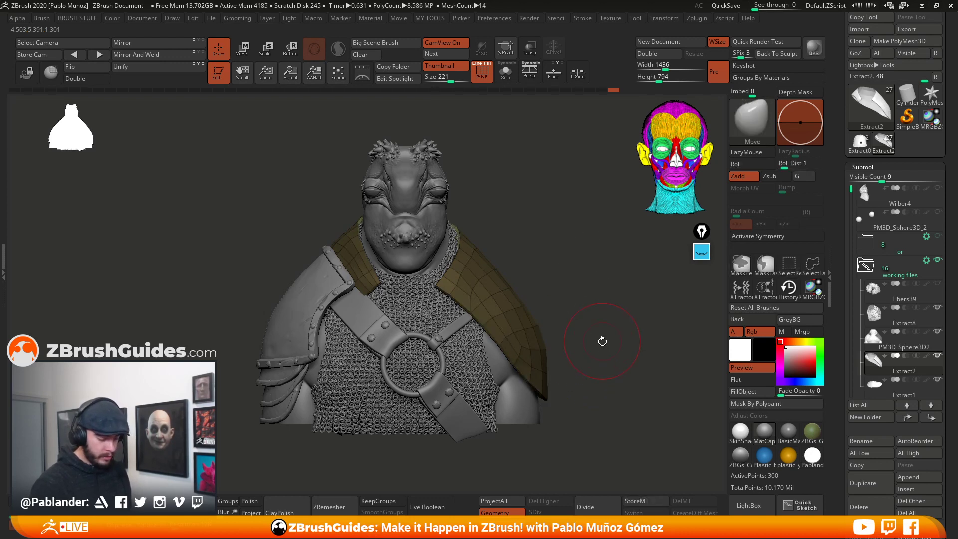
- Generate a FiberMesh preview on the masked collar
scroll(845, 147, down, 10)
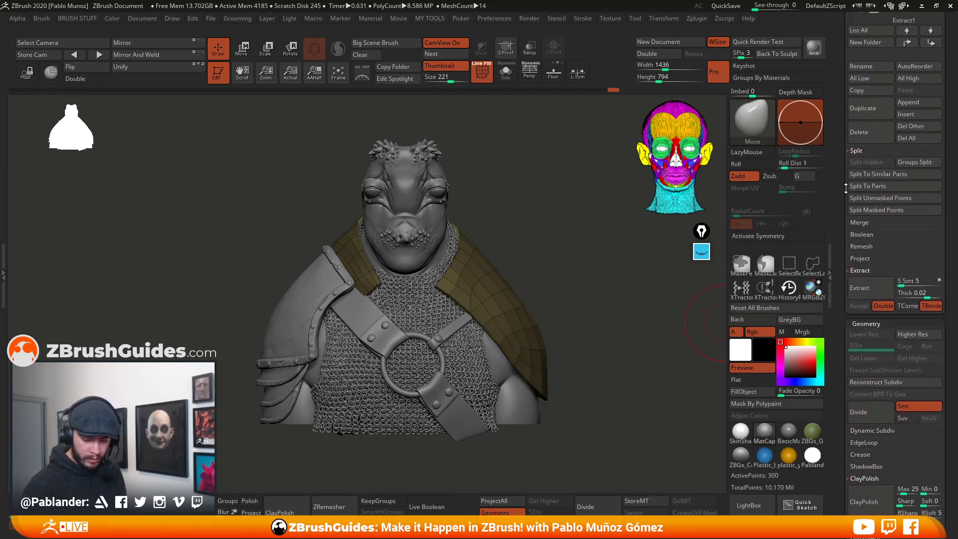
drag(846, 147, 847, 5)
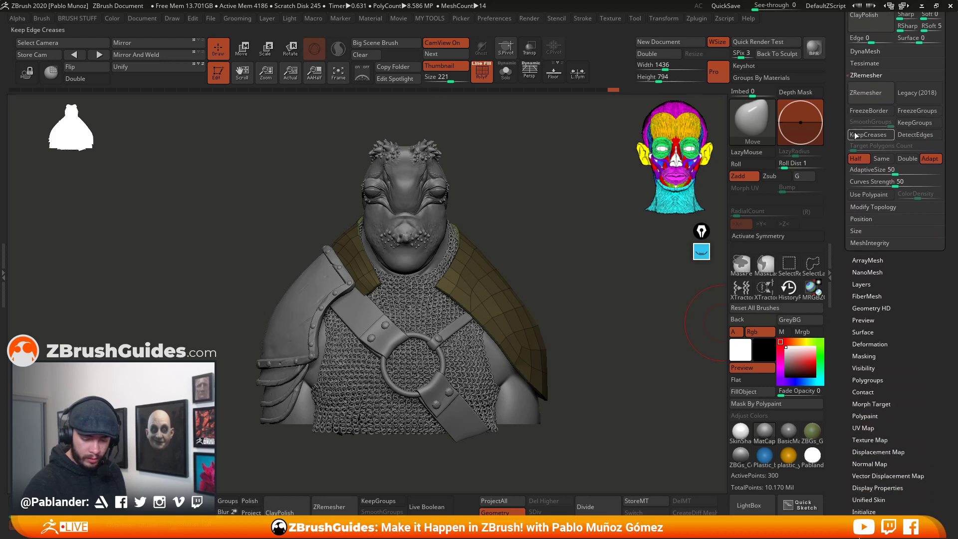
shift+click(871, 296)
drag(838, 388, 840, 312)
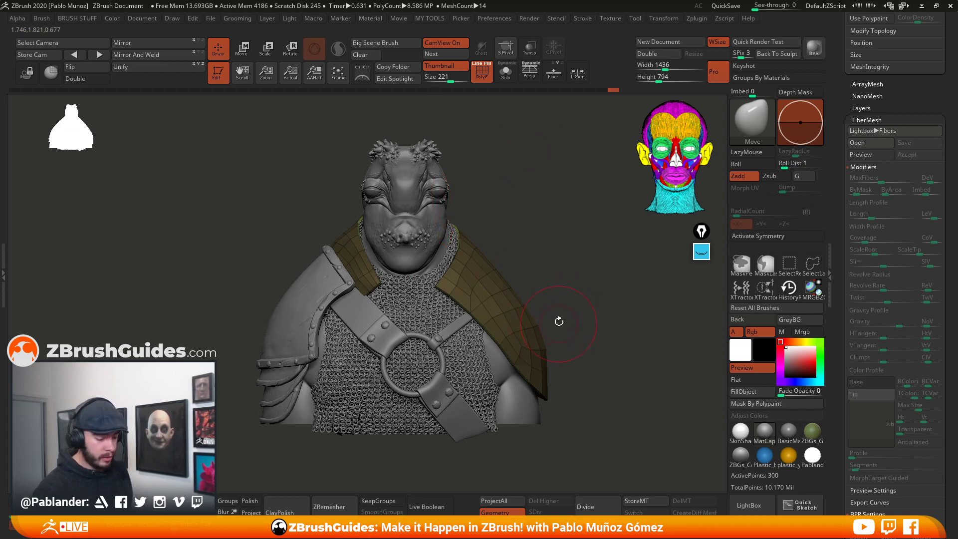
drag(559, 321, 558, 318)
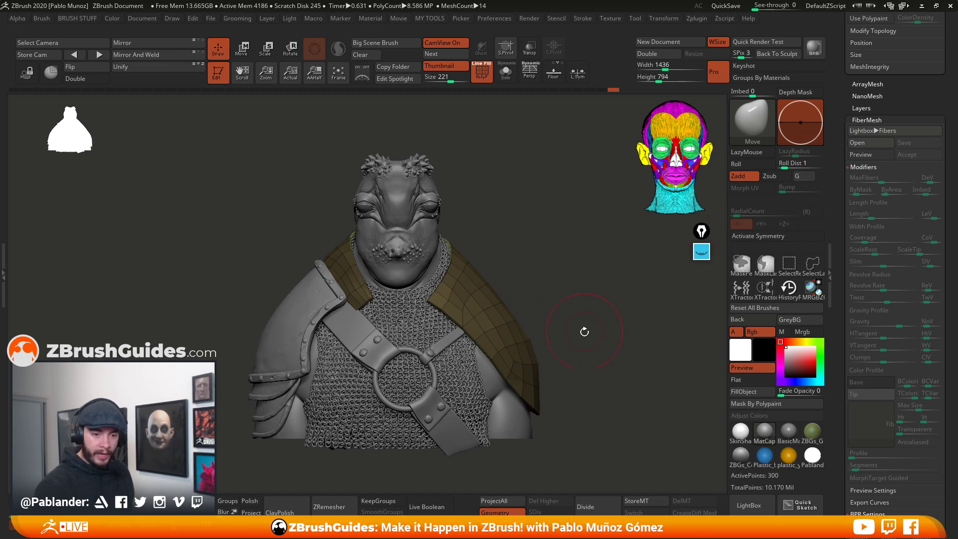
click(873, 154)
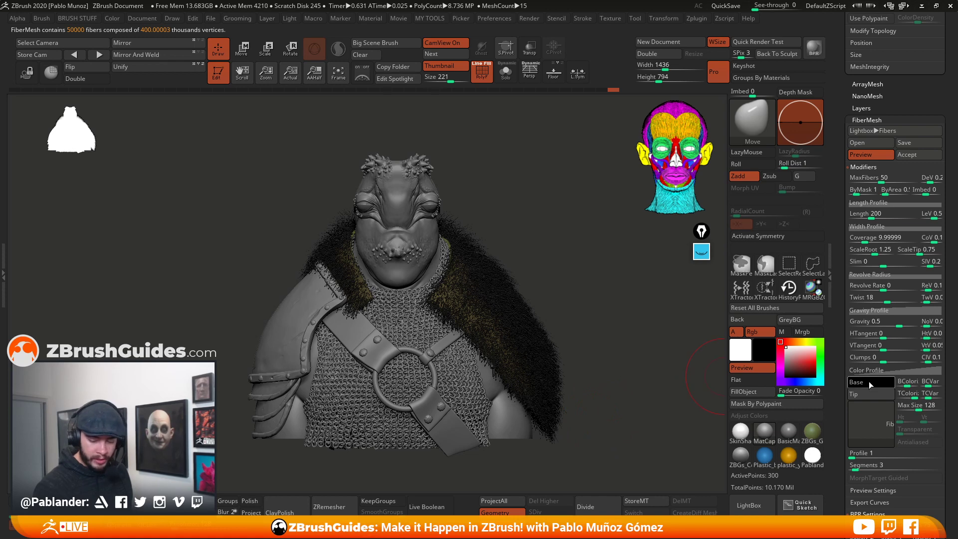
- Set the base and tip colors of the collar fibers to white
click(870, 382)
click(772, 298)
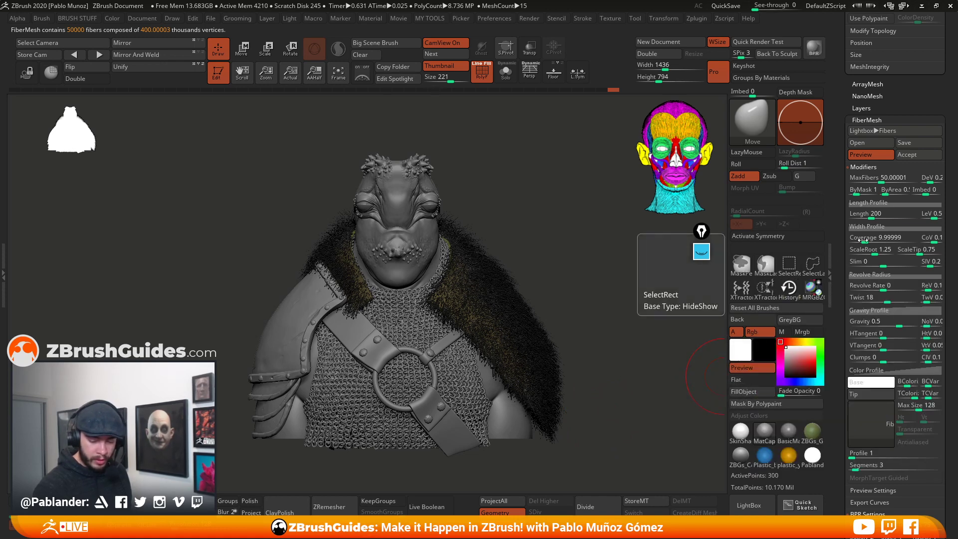
click(859, 393)
click(773, 300)
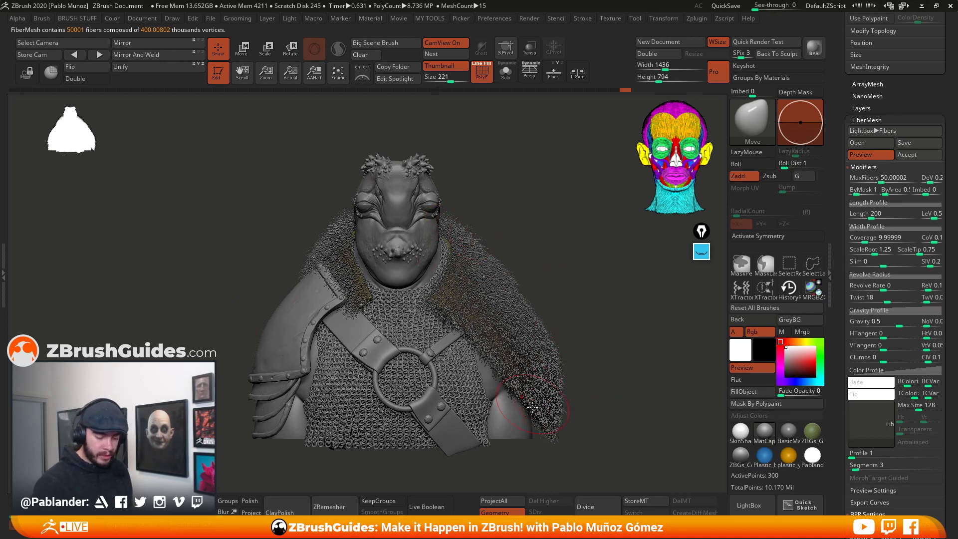
- Reduce the collar's maximum fibers to about 6.66 and set the fiber coverage to 5000
click(872, 178)
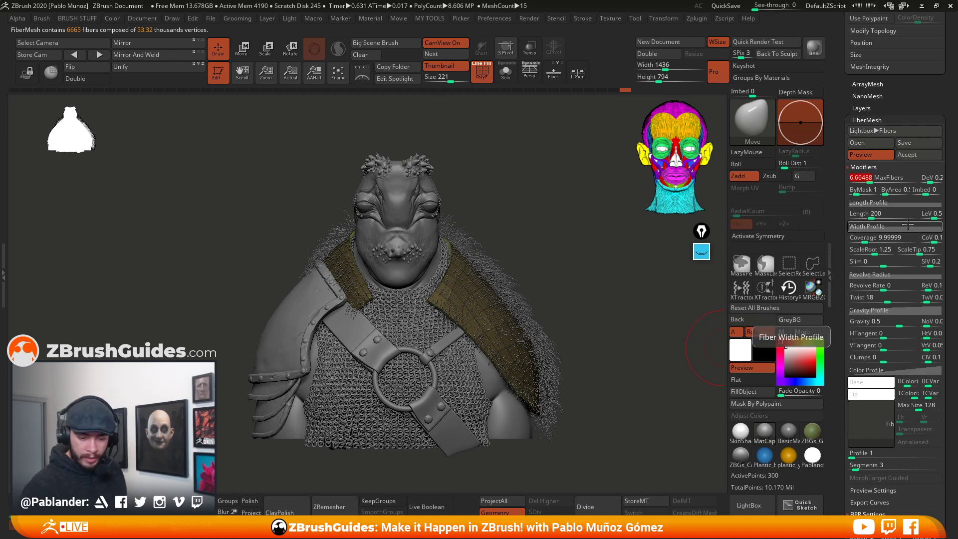
drag(891, 239, 904, 238)
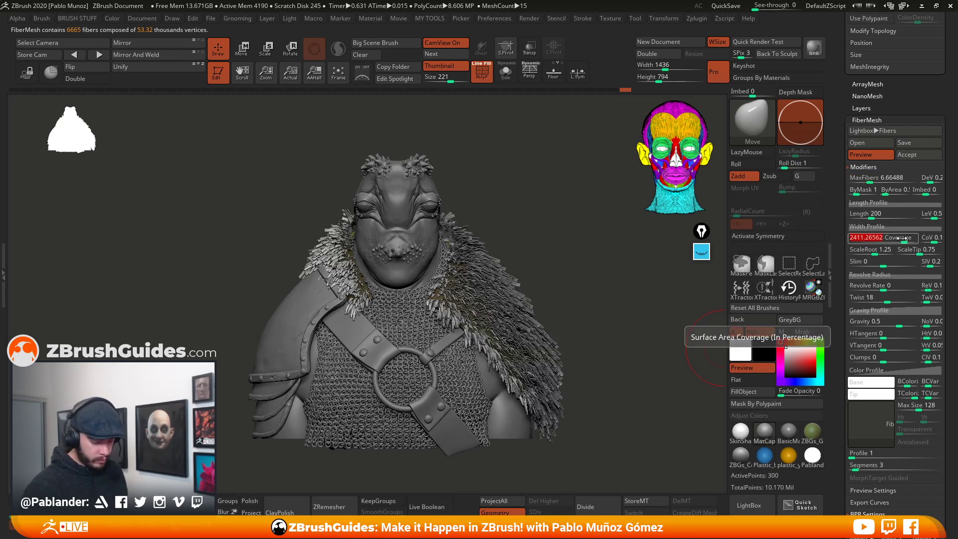
text(5000)
key(Return)
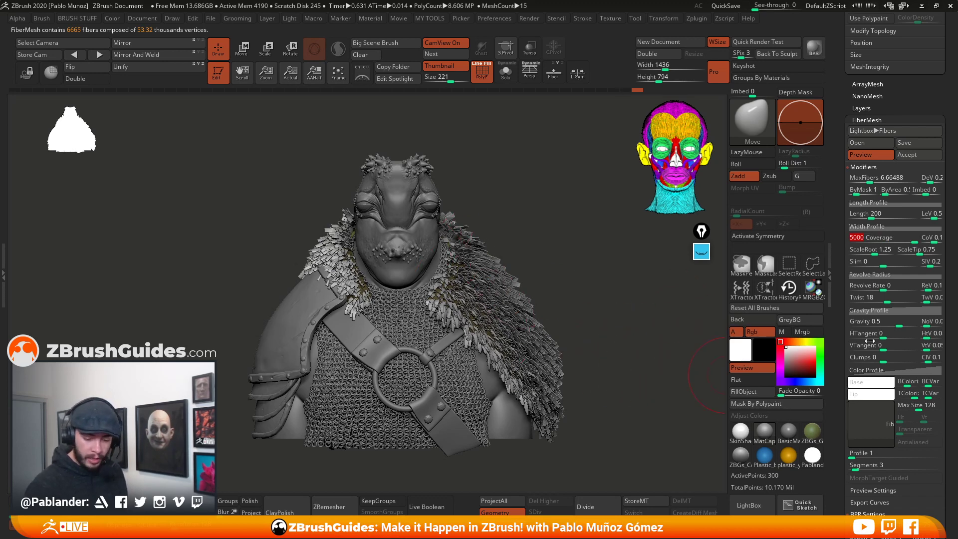
- Set both the twist and the gravity of the collar fibers to 0
click(884, 299)
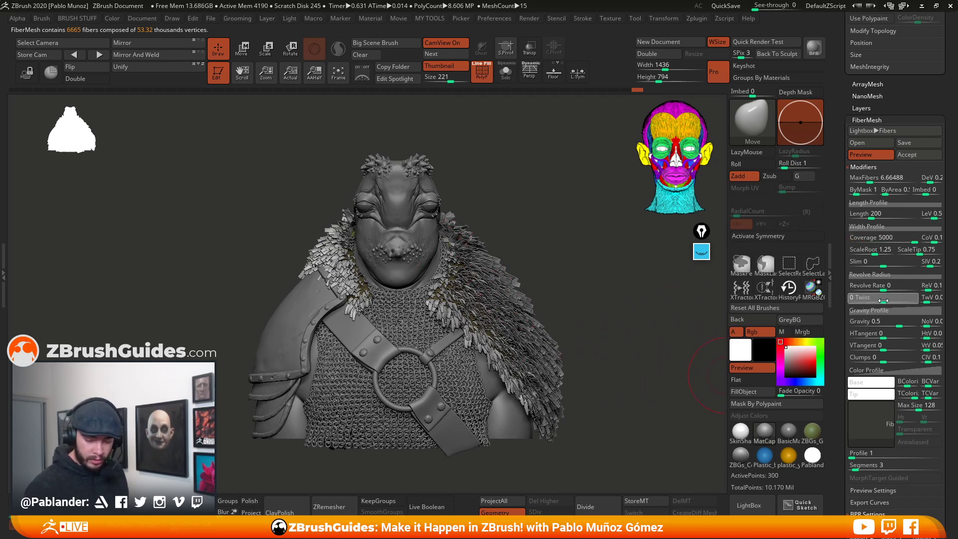
text(0)
key(Return)
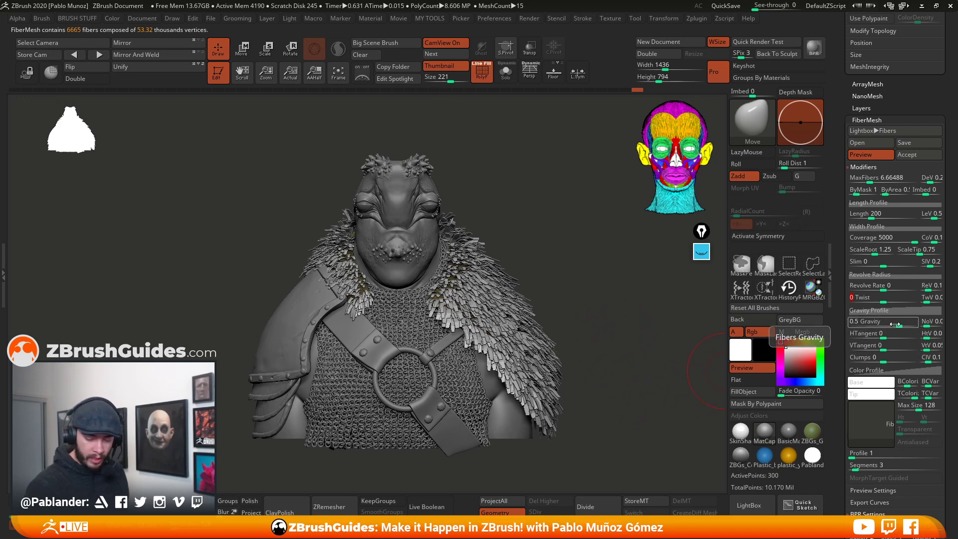
drag(894, 324, 798, 344)
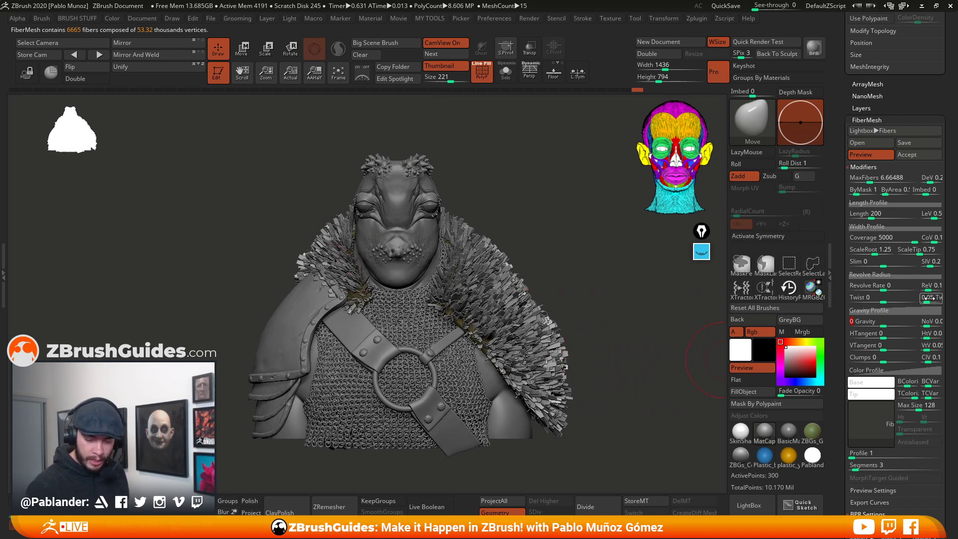
- Taper the collar fibers with a tip scale of 0.01 and a root scale of 1
click(920, 252)
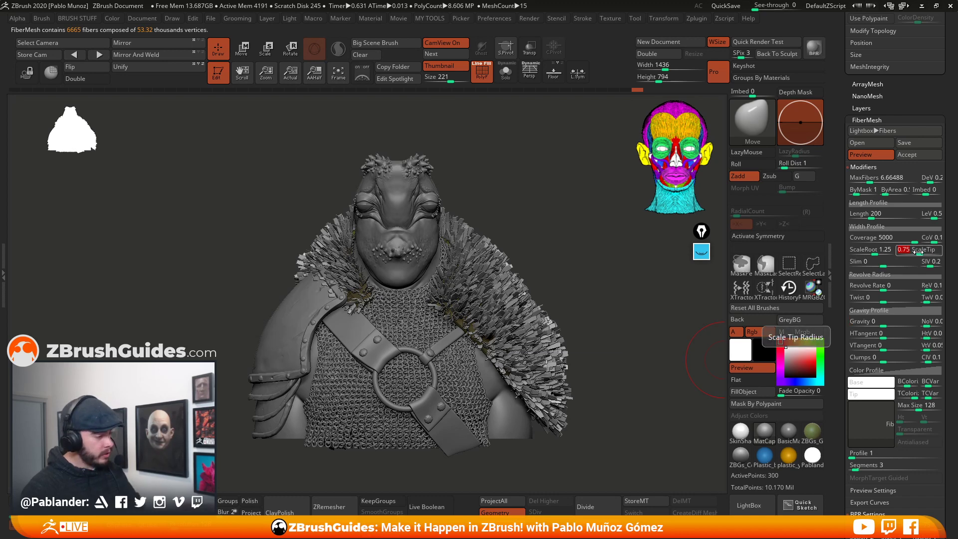
key(Return)
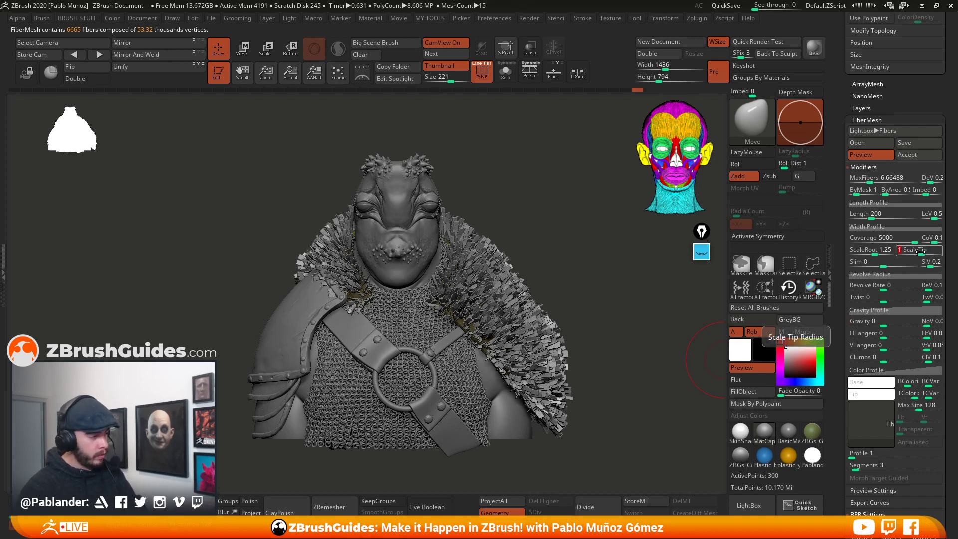
text(.01)
key(Return)
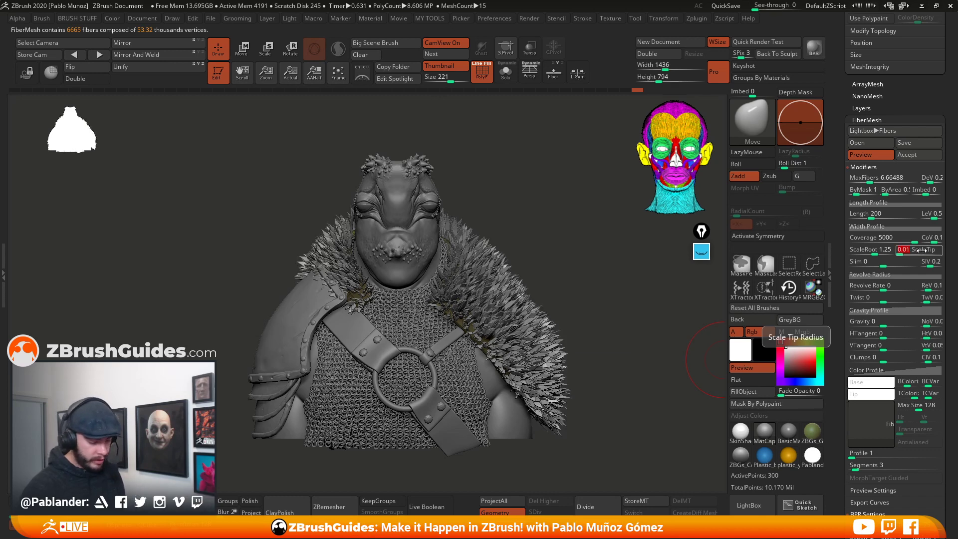
click(878, 251)
text(1)
key(Return)
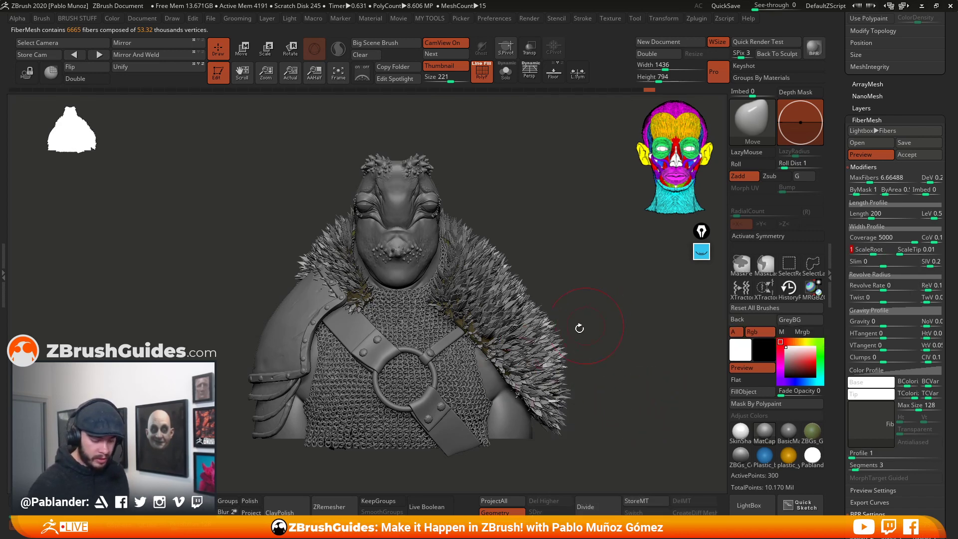
- Increase the length of the collar fibers to about 244
click(887, 213)
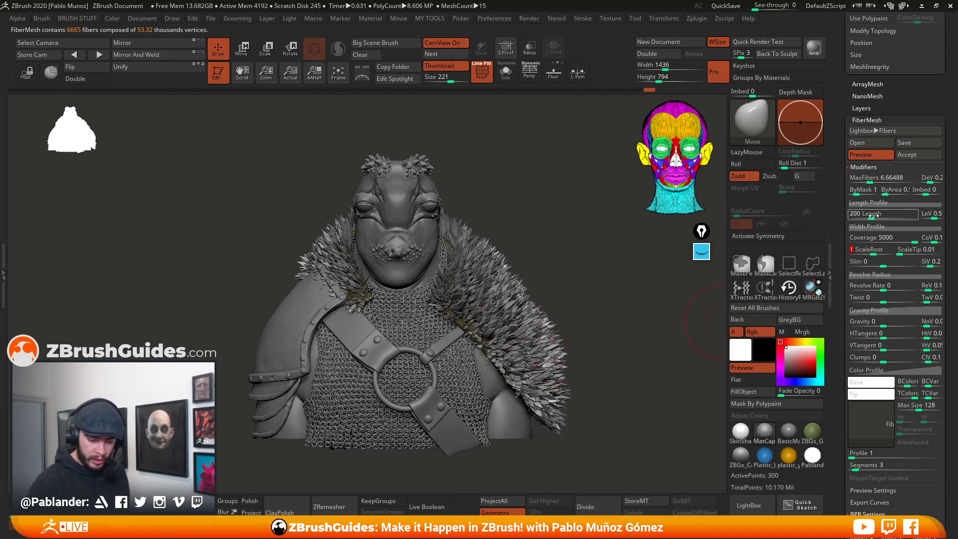
click(873, 215)
click(874, 215)
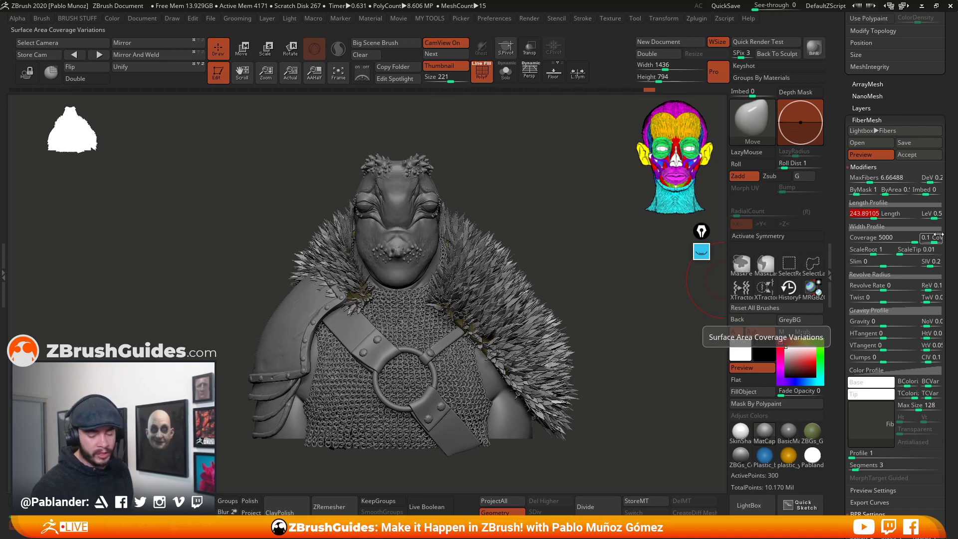
- Try a tip scale of 1 on the collar fibers and return it to 0.01
drag(902, 252, 904, 256)
text(1)
key(Return)
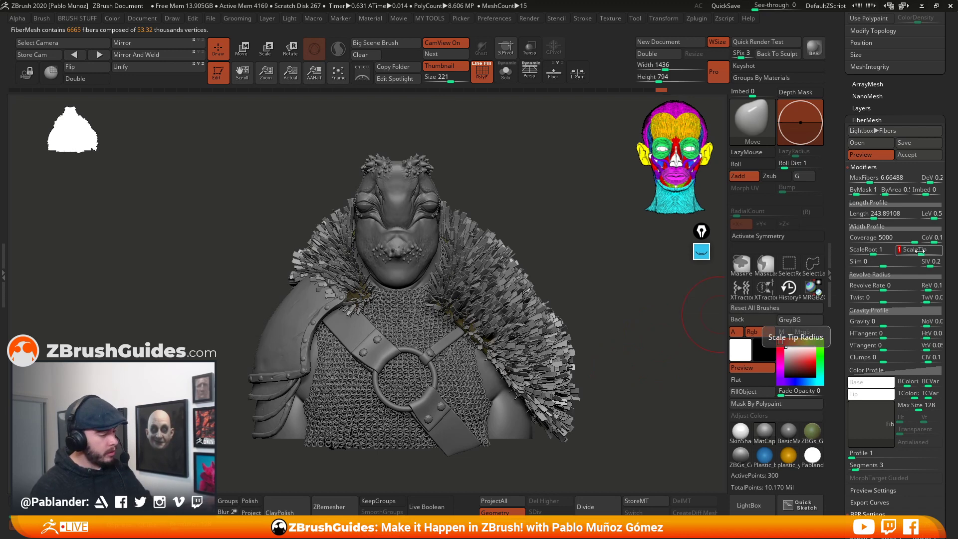
text(0.01)
key(Return)
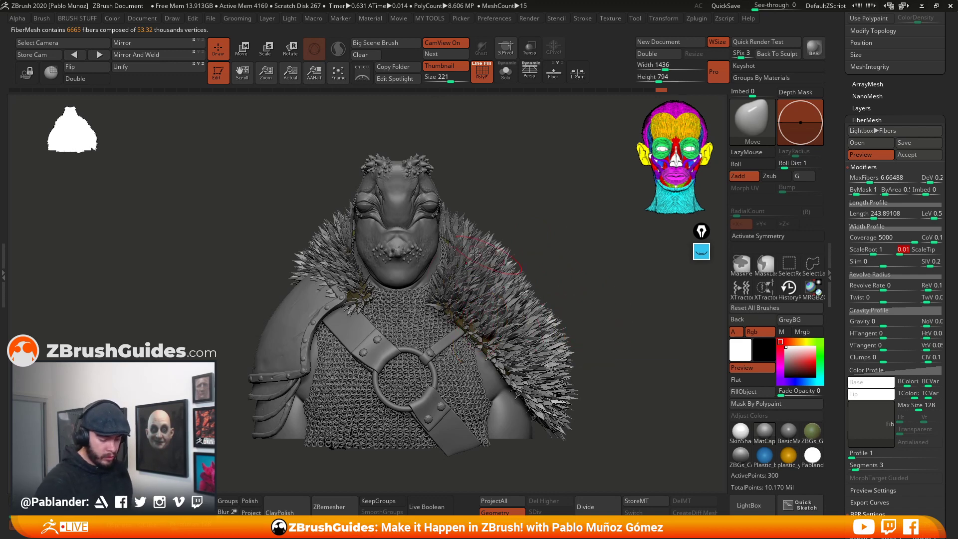
- Set the number of segments per collar fiber to 8
click(858, 466)
text(6)
key(Return)
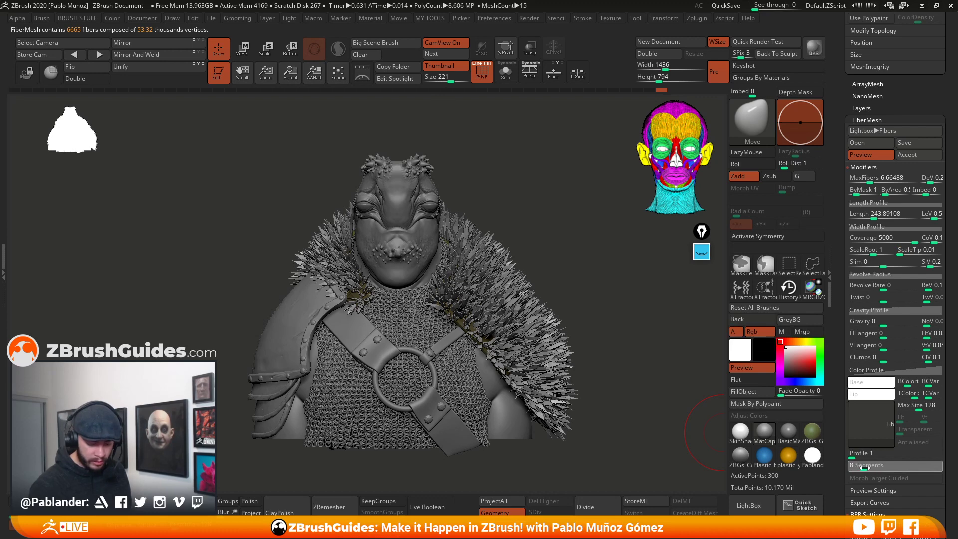
key(Return)
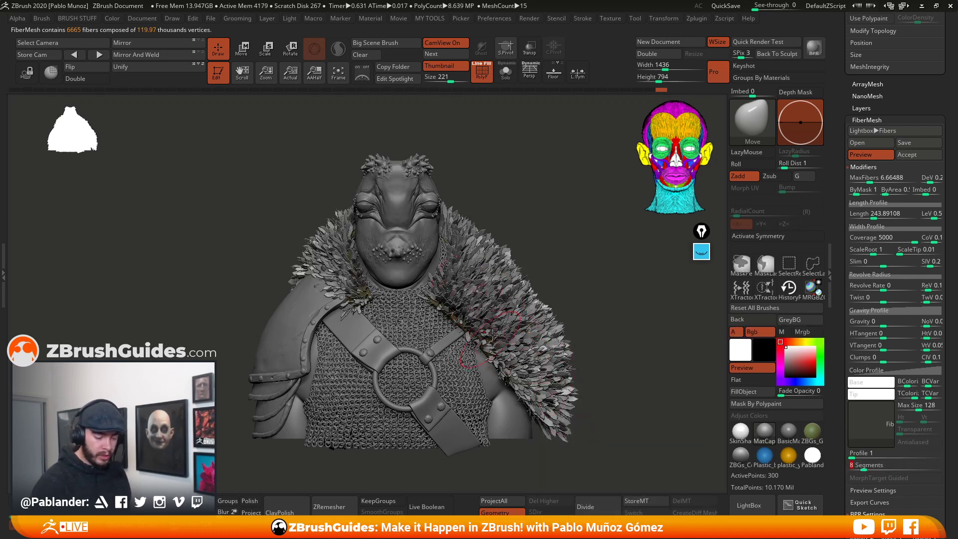
- Reshape the fiber width profile curve so it starts high at the root and slopes down toward the tip
click(914, 227)
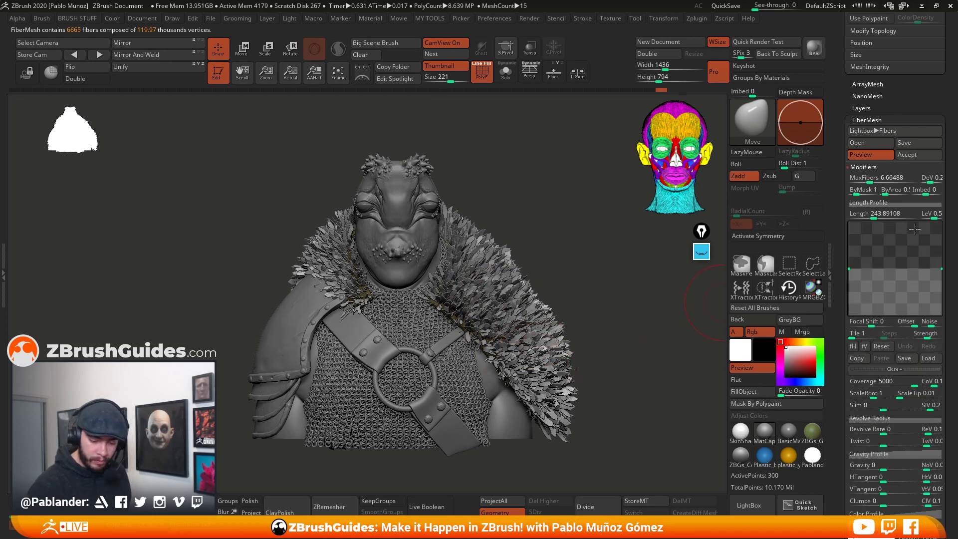
mouse_move(941, 268)
mouse_down()
mouse_move(939, 284)
mouse_move(941, 273)
mouse_up()
drag(849, 269, 941, 283)
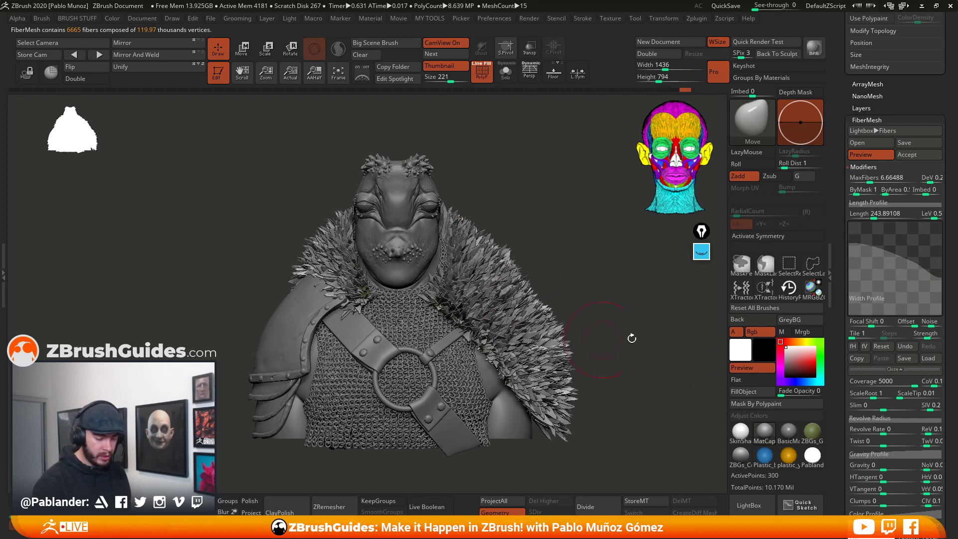
- Replace the old annotations with a yellow trace of the width profile curve and an arrow to a pointed fiber outline beside the collar
drag(839, 329, 839, 205)
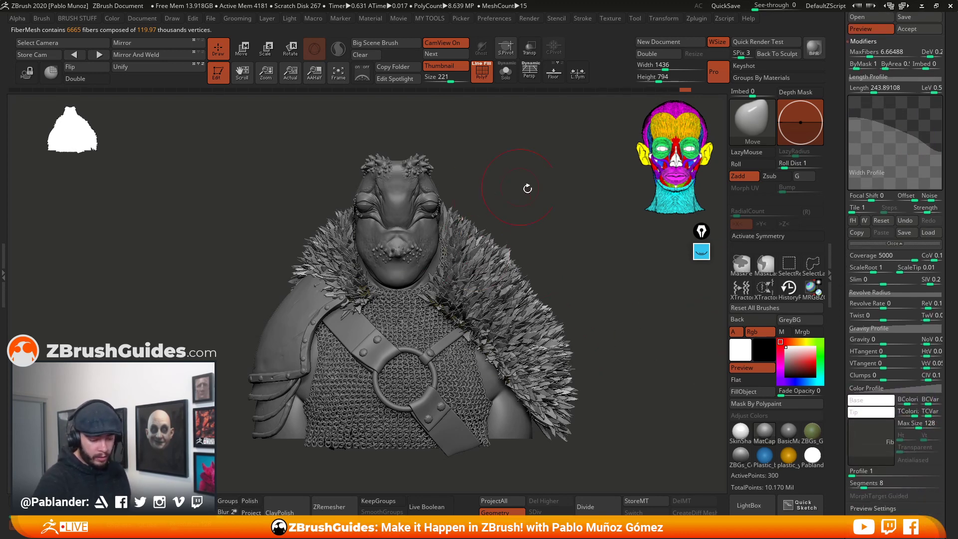
click(701, 251)
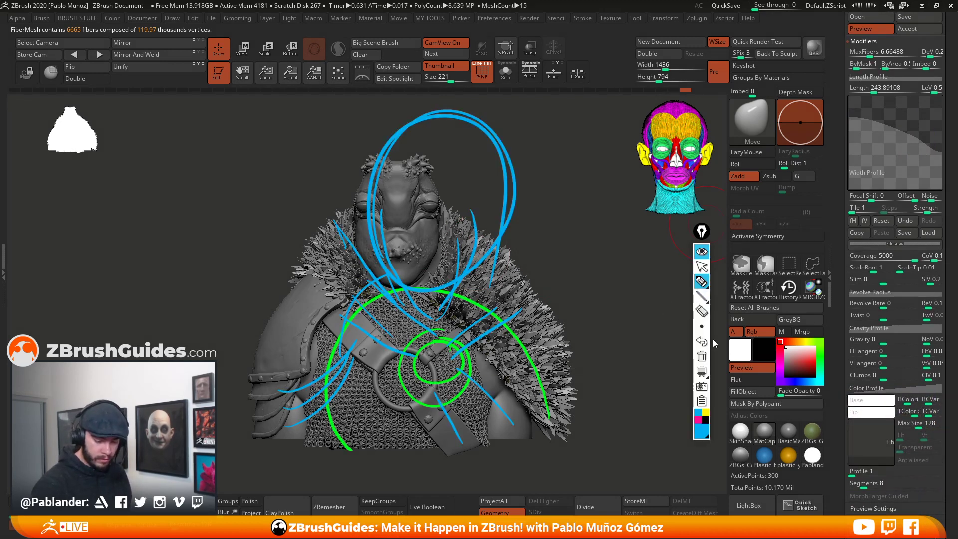
click(702, 359)
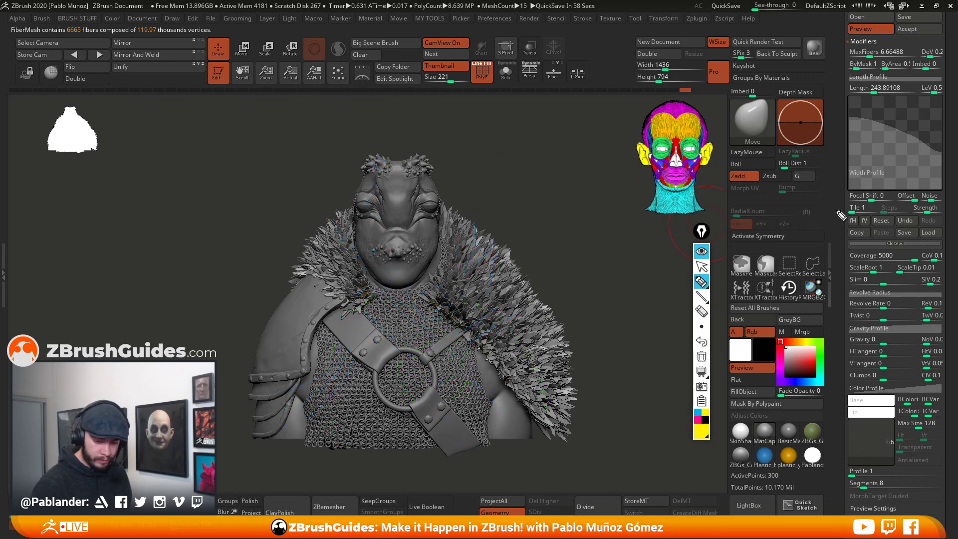
drag(848, 118, 948, 157)
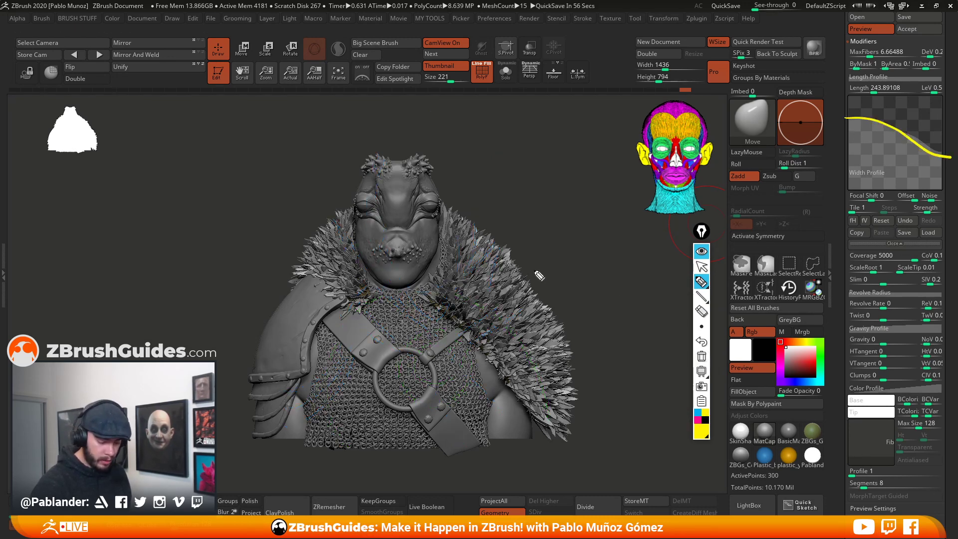
mouse_move(514, 280)
mouse_down()
mouse_move(534, 264)
mouse_move(545, 269)
mouse_move(575, 165)
mouse_move(592, 214)
mouse_move(574, 266)
mouse_move(554, 263)
mouse_up()
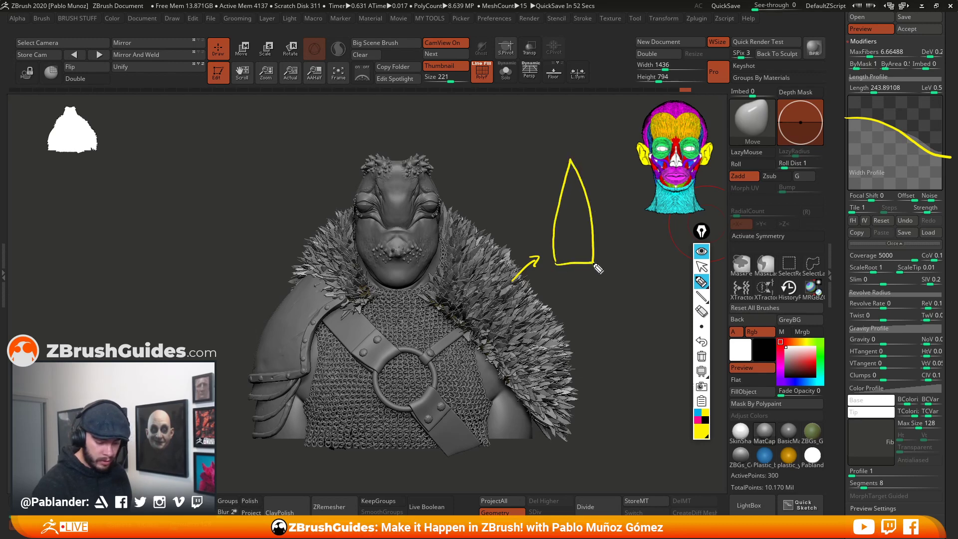
- Circle the Segments setting in blue and mark crosswise divisions on the fiber sketch with a height bracket labelled 8
click(699, 417)
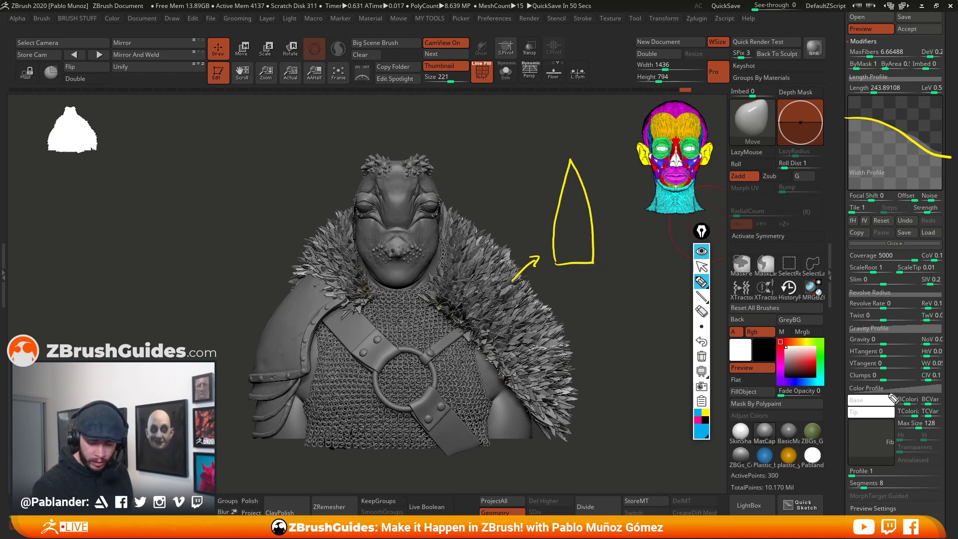
drag(873, 490, 893, 481)
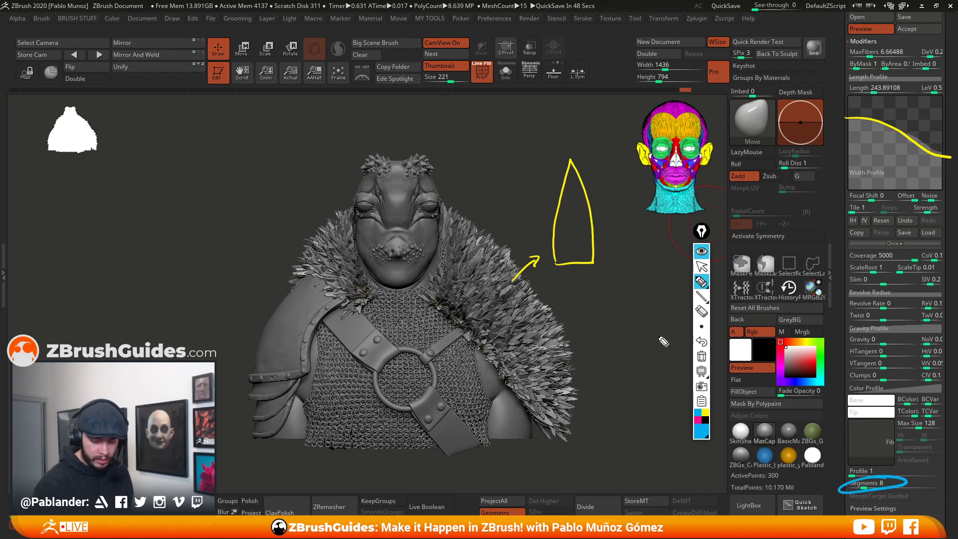
drag(552, 249, 607, 247)
mouse_move(551, 237)
mouse_down()
mouse_move(596, 236)
mouse_move(594, 223)
mouse_up()
mouse_move(555, 209)
mouse_down()
mouse_move(592, 207)
mouse_move(593, 174)
mouse_up()
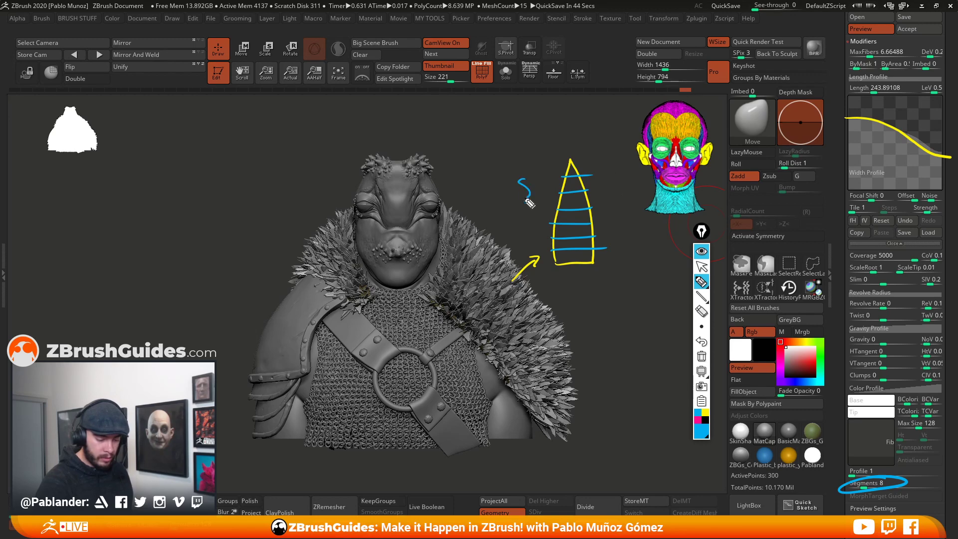
drag(538, 164, 545, 280)
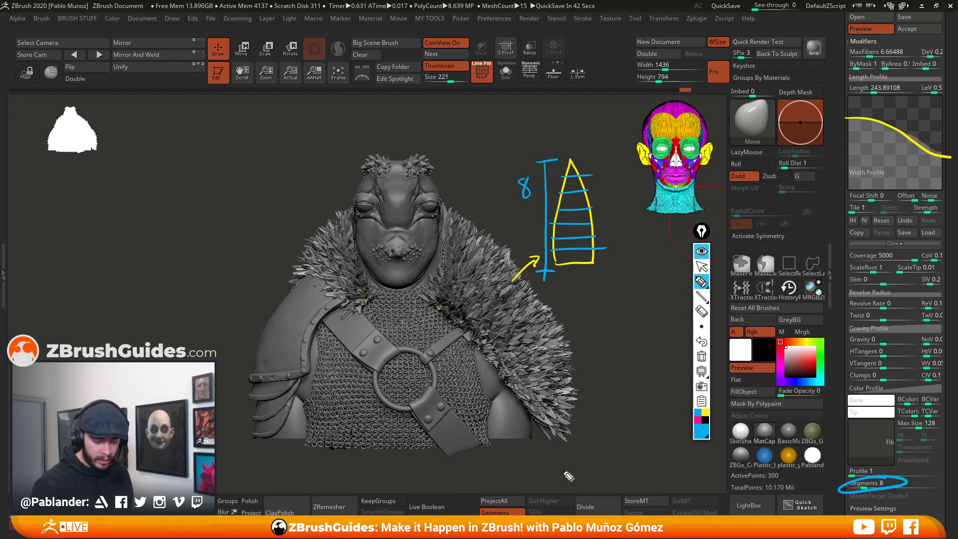
- Circle the Profile setting in green, draw a base ring and lengthwise lines on the fiber sketch, and hide the annotations
click(706, 432)
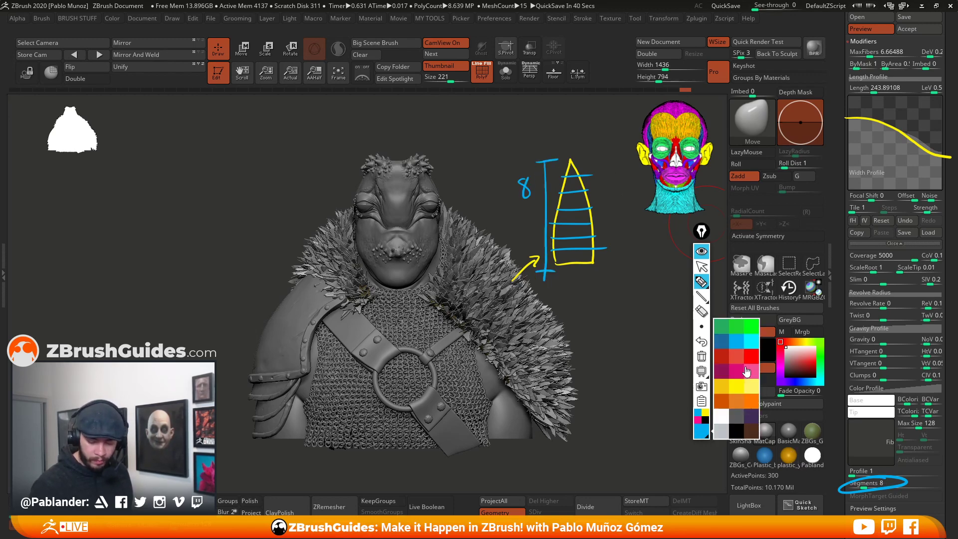
click(751, 331)
mouse_move(880, 467)
mouse_down()
mouse_move(848, 477)
mouse_move(893, 469)
mouse_up()
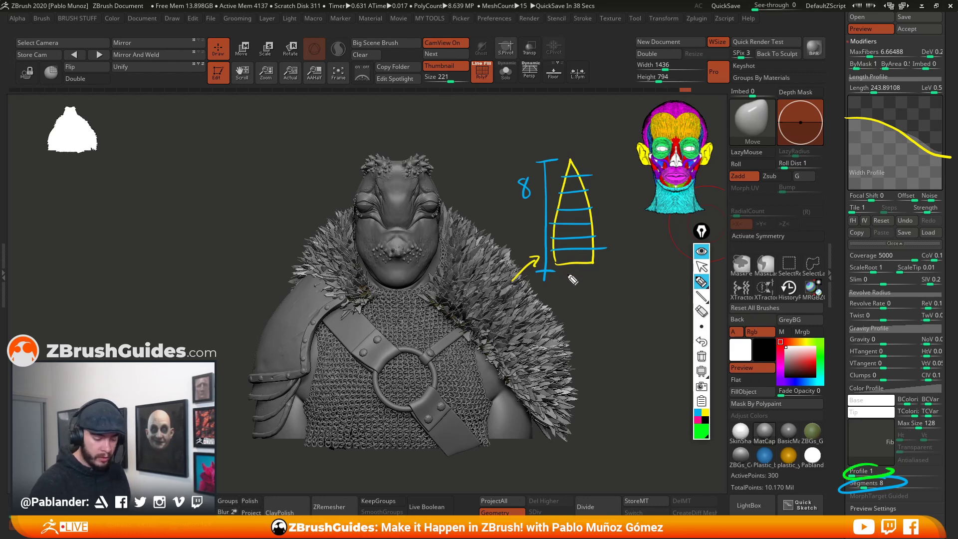
mouse_move(560, 266)
mouse_down()
mouse_move(595, 267)
mouse_move(574, 274)
mouse_up()
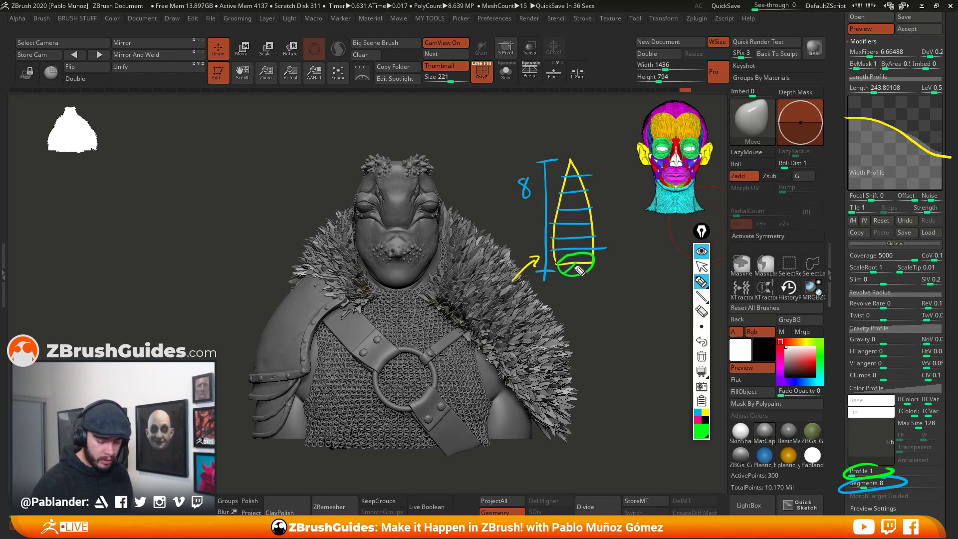
drag(574, 155, 565, 277)
drag(567, 159, 573, 264)
drag(562, 159, 584, 278)
drag(571, 159, 590, 252)
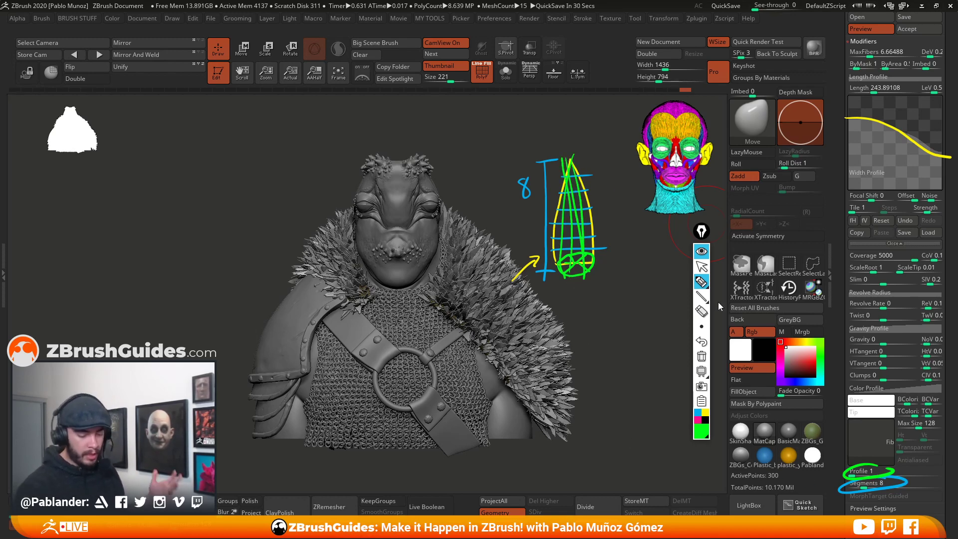
click(702, 251)
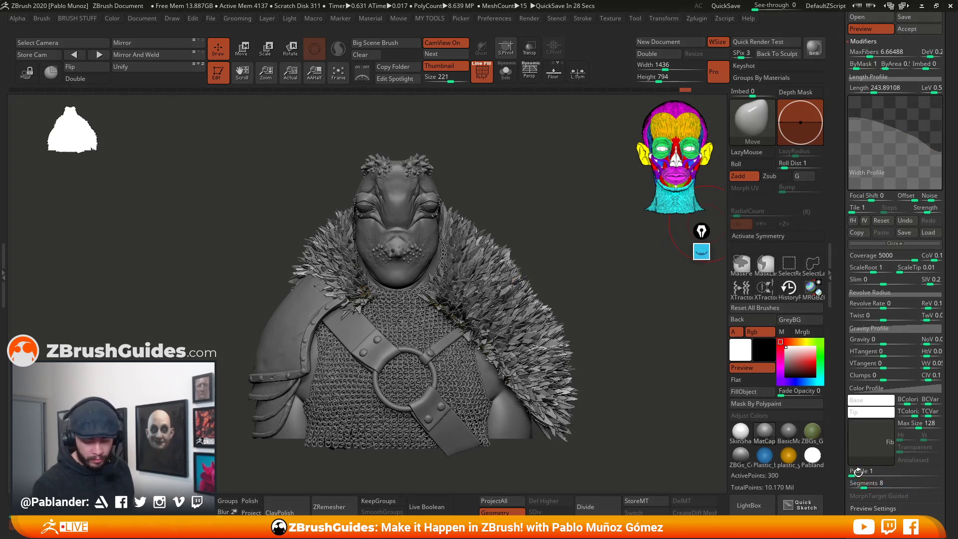
- Set the fiber profile to 6 sides and accept the single-sided fiber note
drag(858, 471, 883, 471)
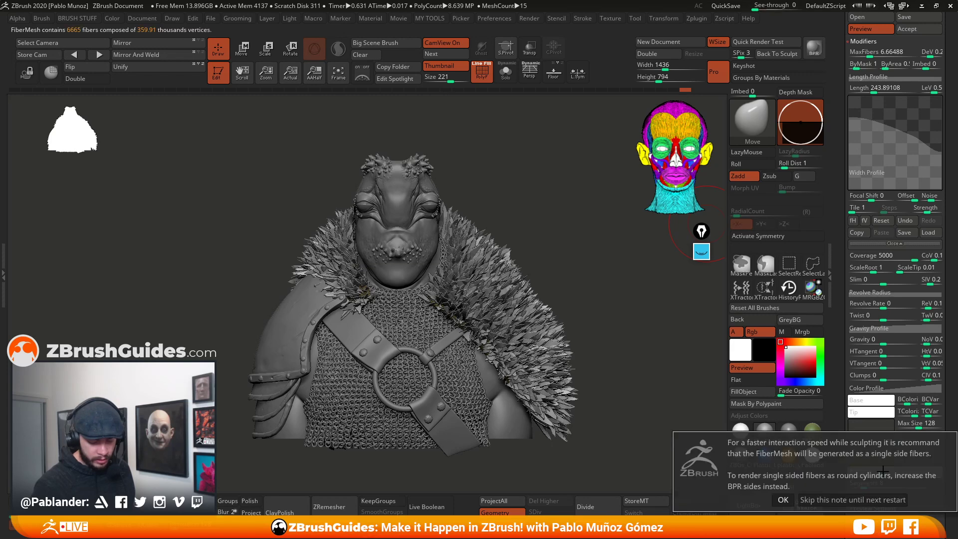
click(782, 500)
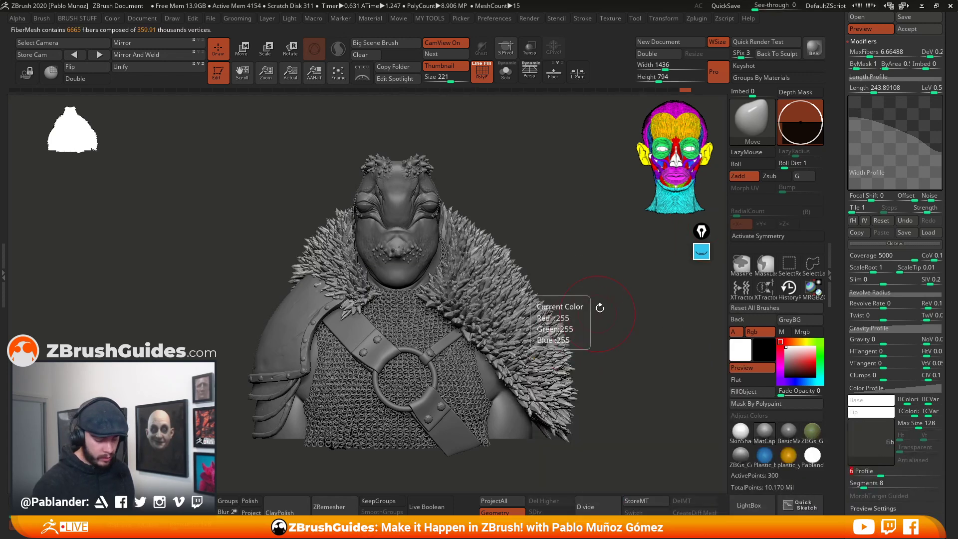
alt+drag(585, 278, 585, 284)
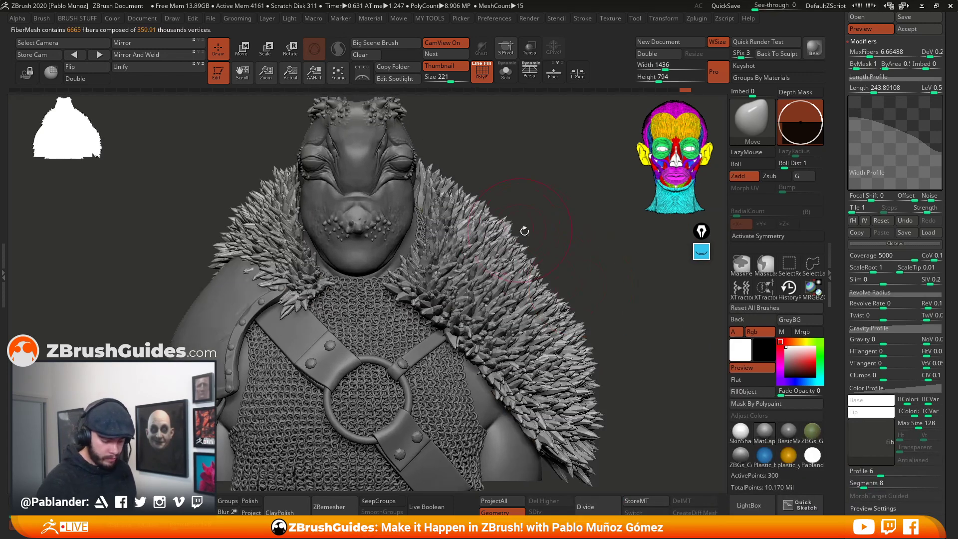
- Lengthen the collar fibers to about 290.25 and dismiss the single-sided fiber note until the next restart
mouse_move(524, 231)
mouse_down()
mouse_move(579, 244)
mouse_move(571, 263)
mouse_up()
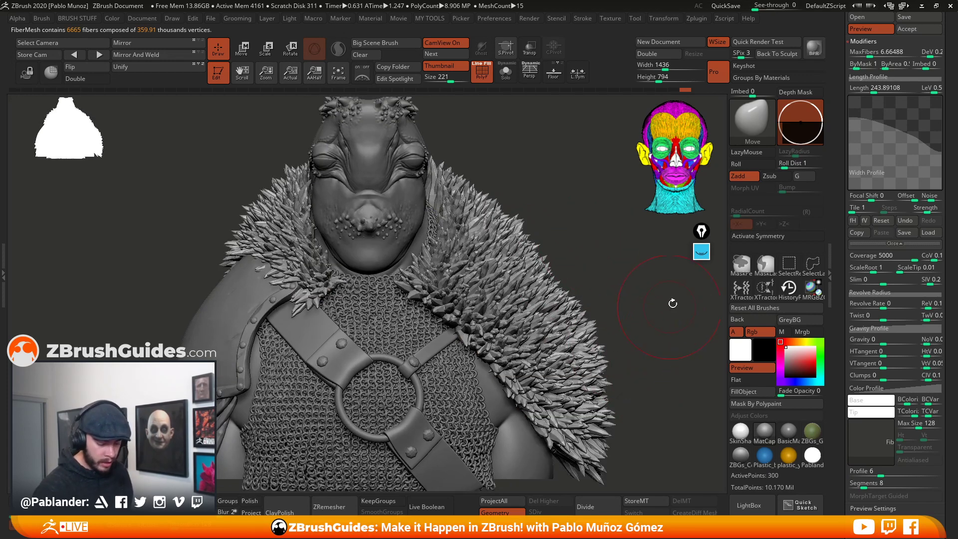
drag(648, 323, 651, 326)
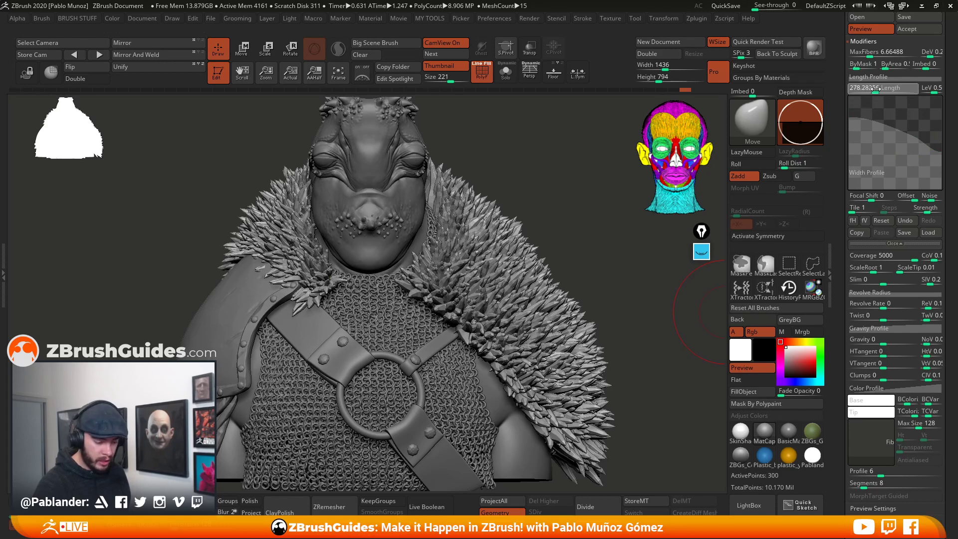
click(875, 89)
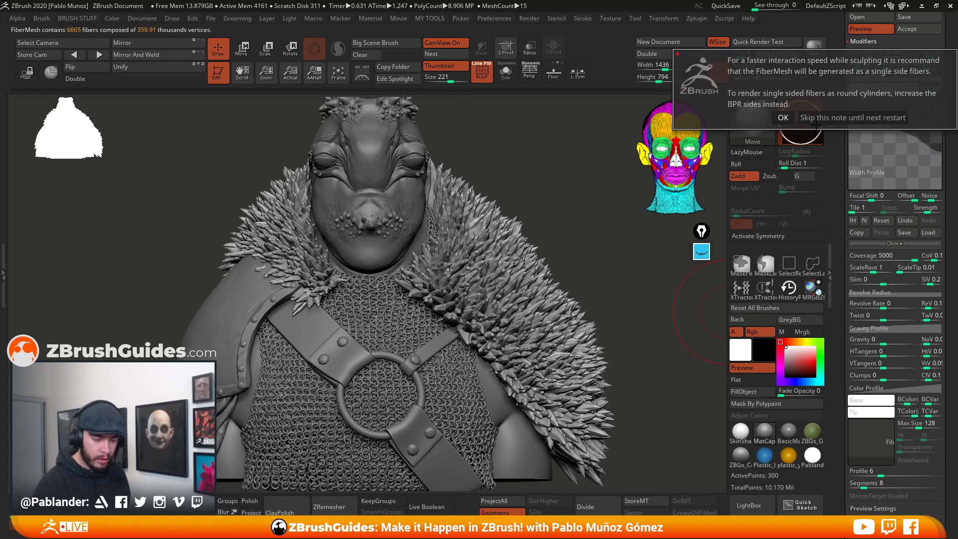
click(848, 119)
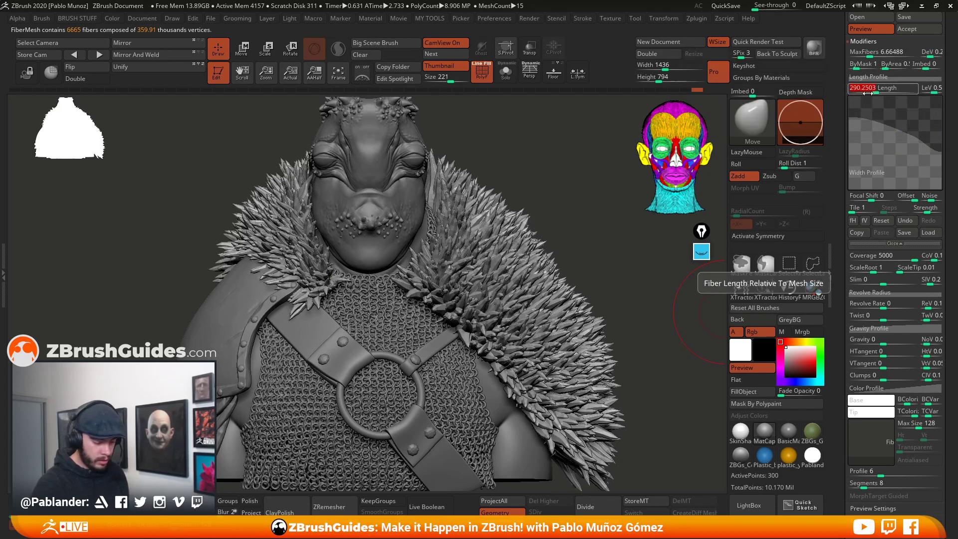
- Thin out the collar fur by lowering the maximum number of fibers to about 3.21
click(869, 54)
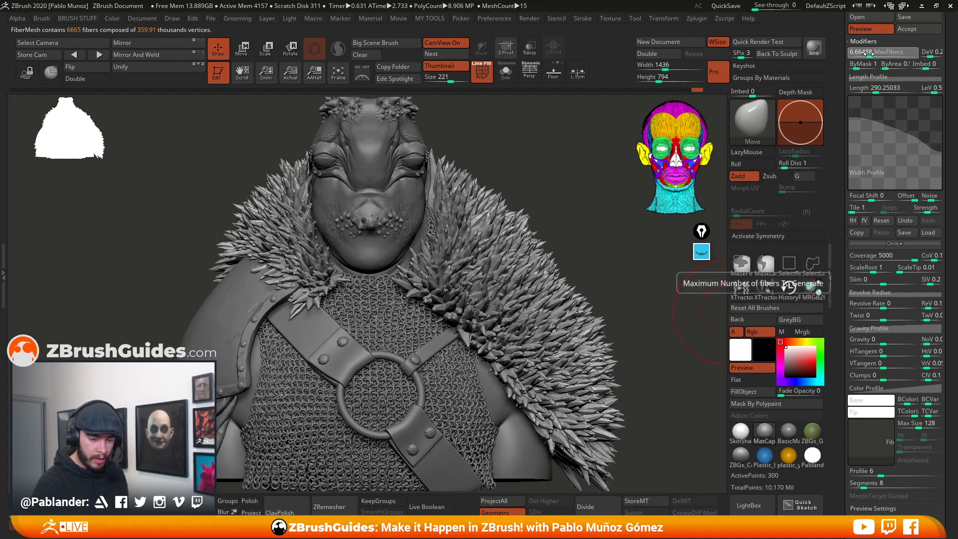
drag(866, 52, 868, 53)
click(849, 83)
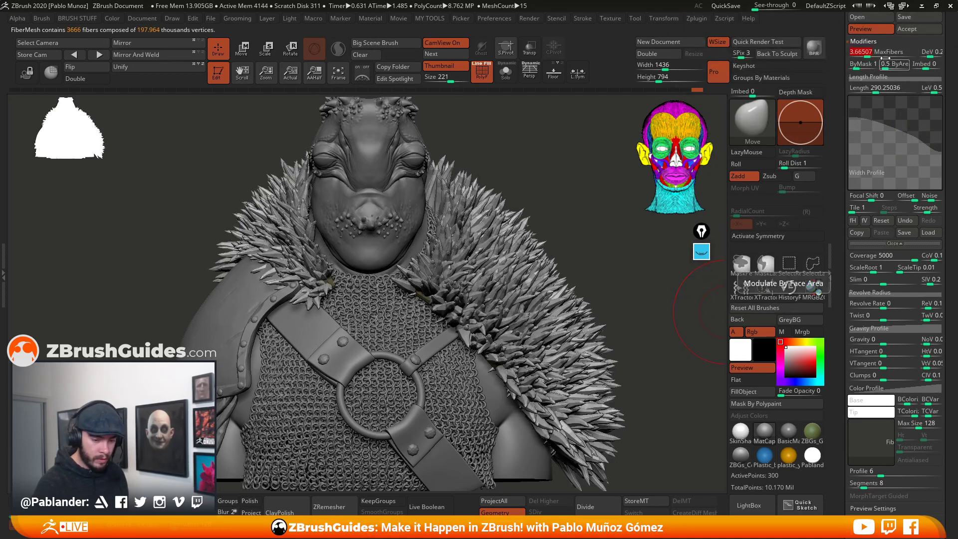
click(868, 53)
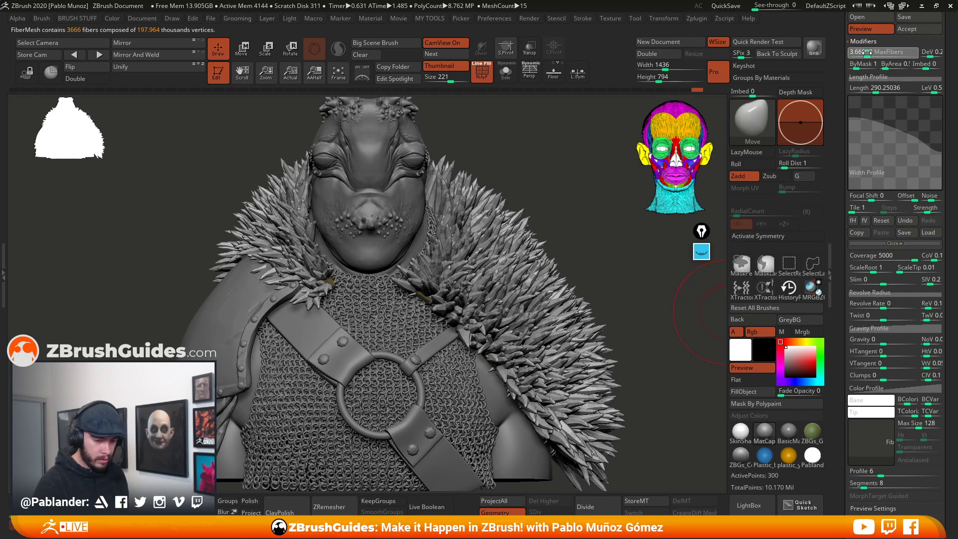
click(867, 52)
click(866, 53)
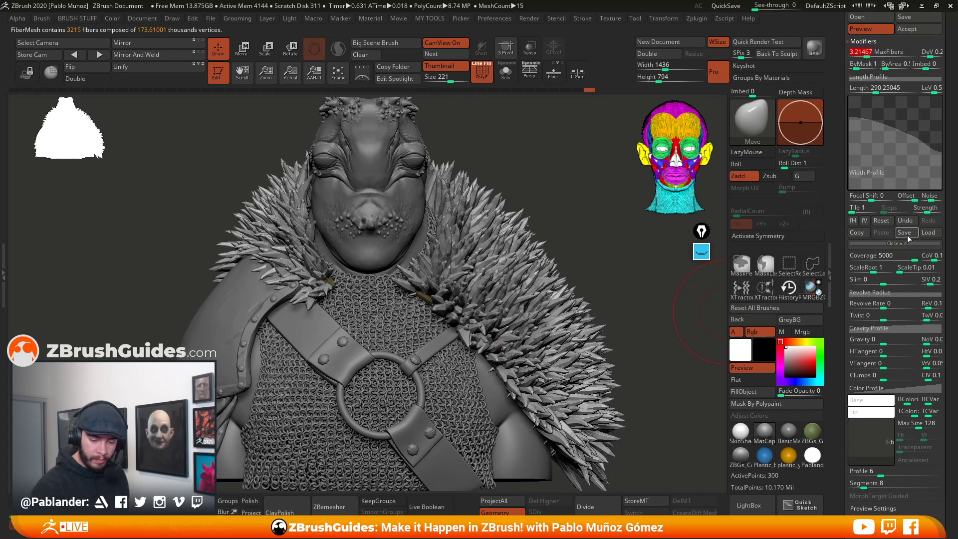
- Slim the individual tufts by reducing the fiber coverage to about 1756
click(908, 256)
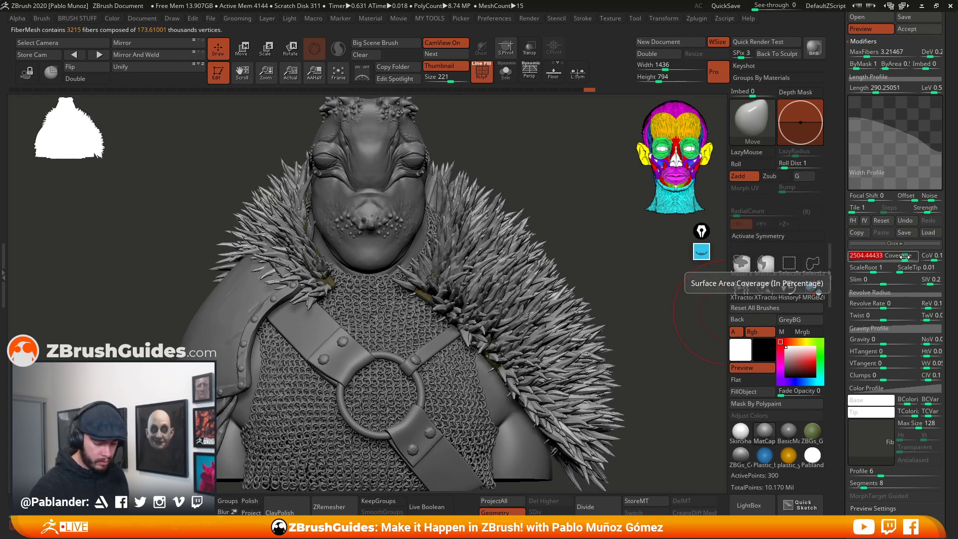
drag(904, 258, 904, 258)
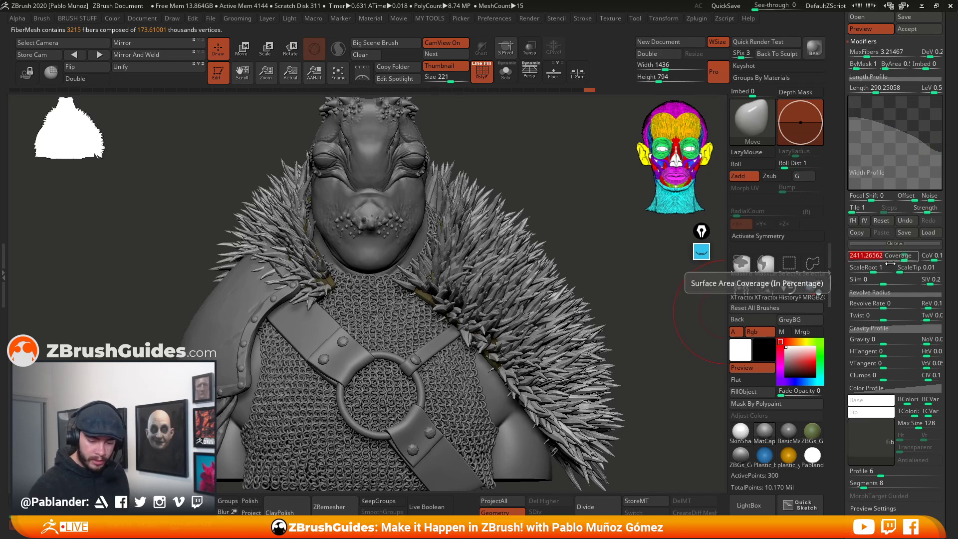
drag(902, 258, 900, 258)
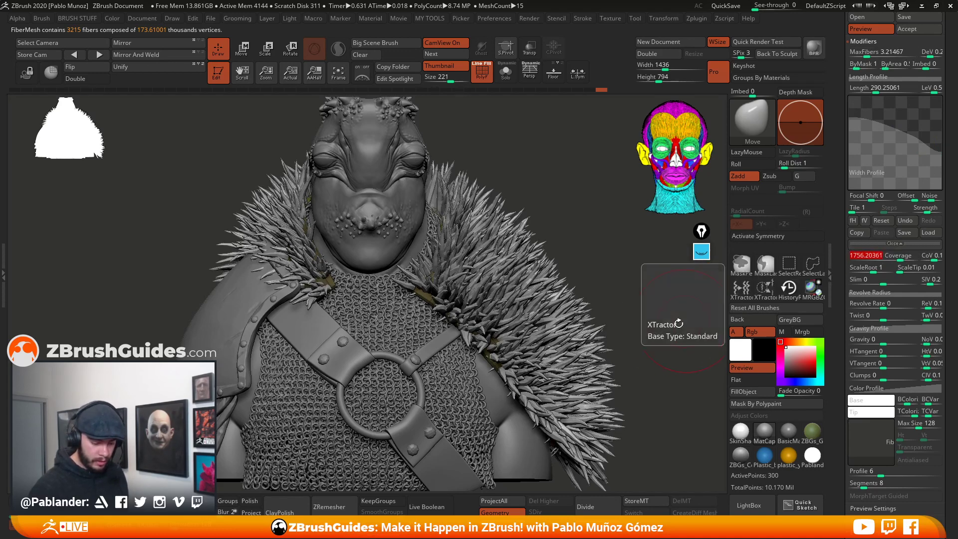
drag(668, 335, 630, 360)
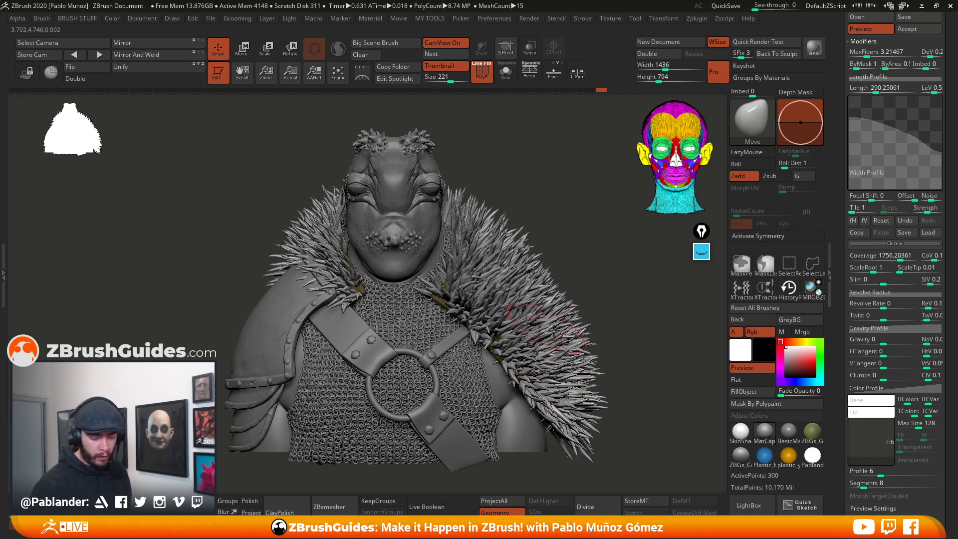
- Make the fur droop with a Gravity of about 0.174 and set its direction variation to about 0.071
scroll(888, 279, down, 3)
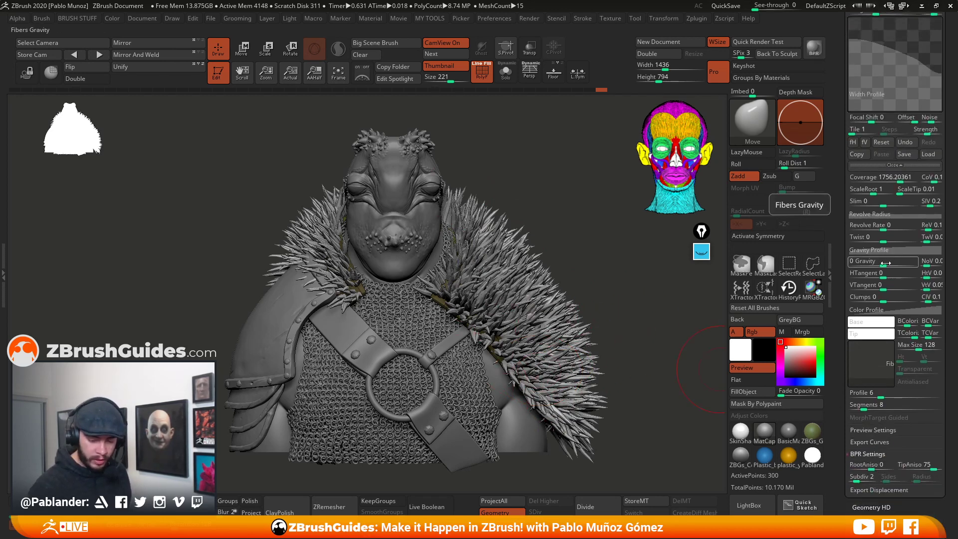
drag(886, 263, 891, 261)
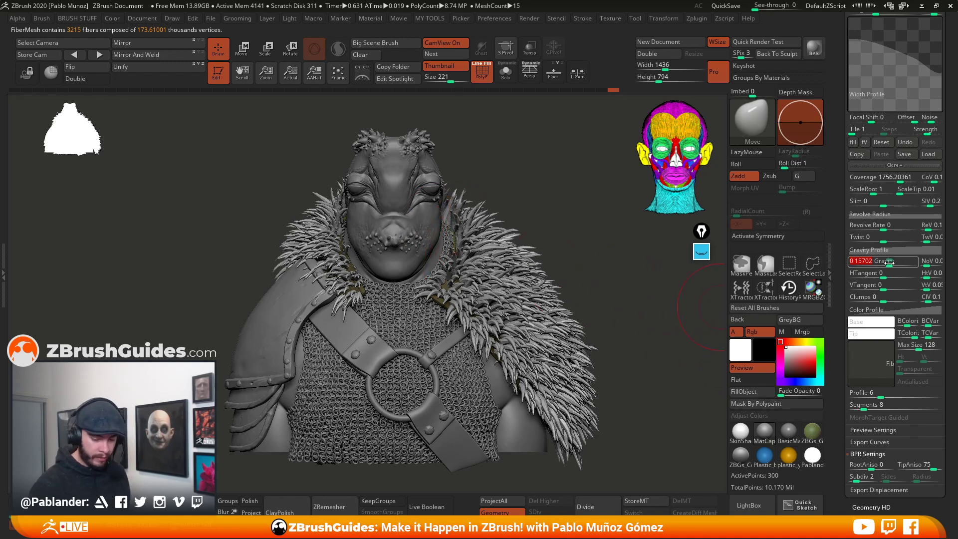
drag(891, 262, 894, 261)
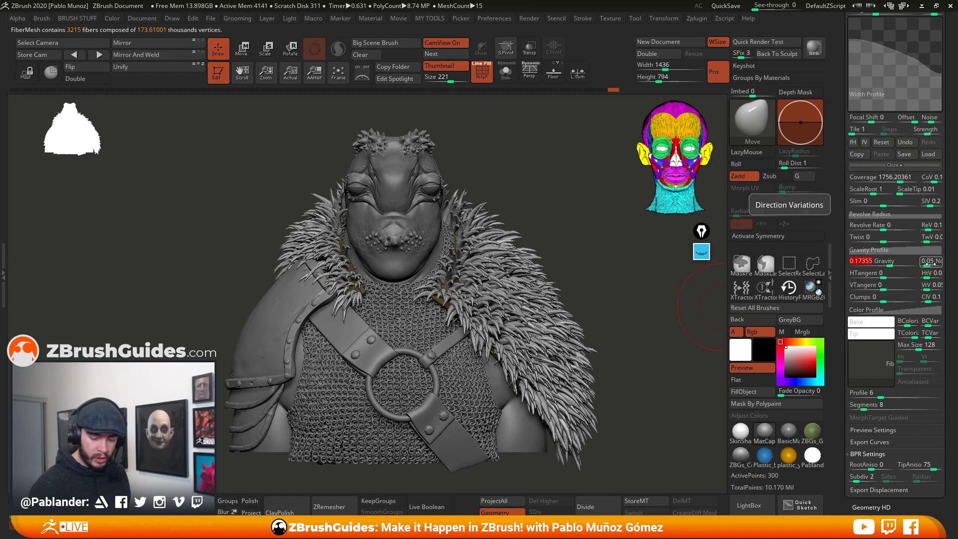
drag(927, 265, 927, 265)
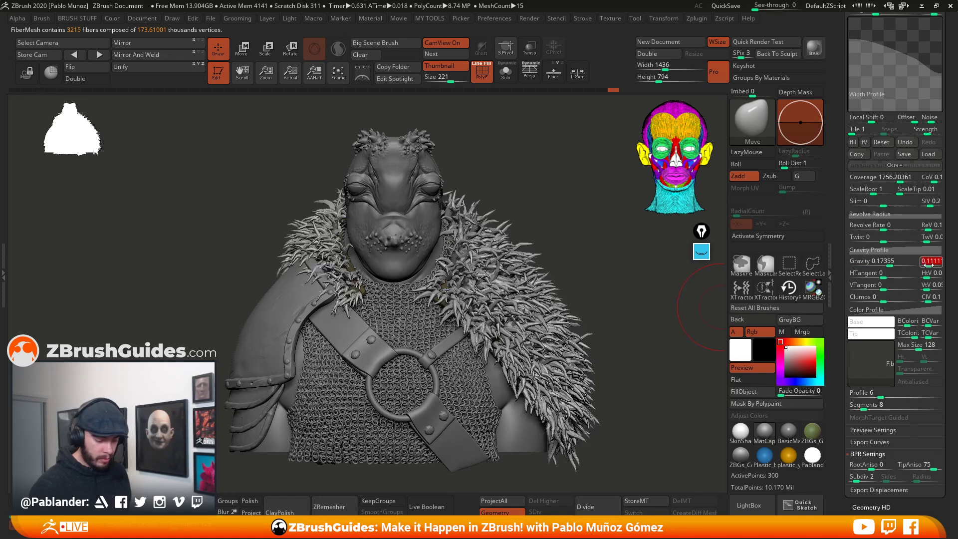
click(929, 265)
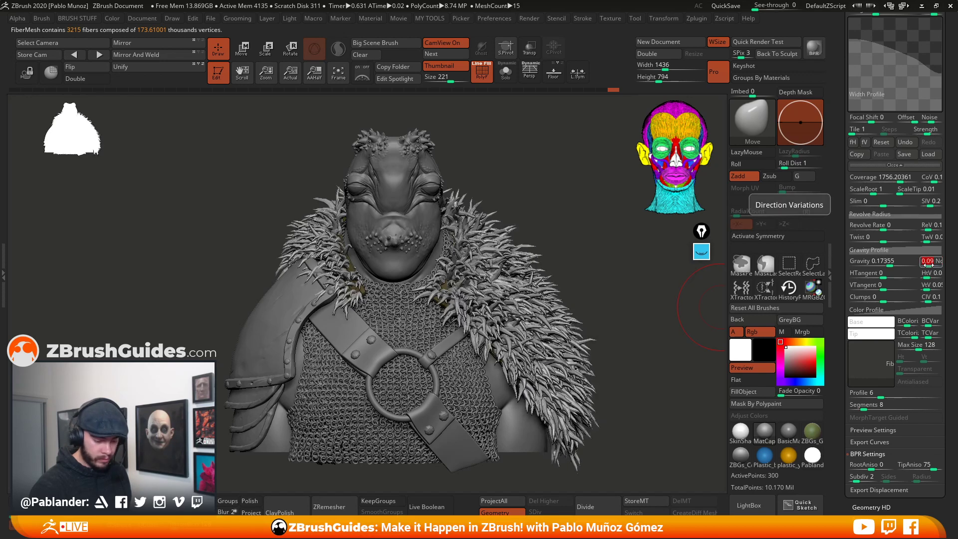
drag(928, 265, 928, 265)
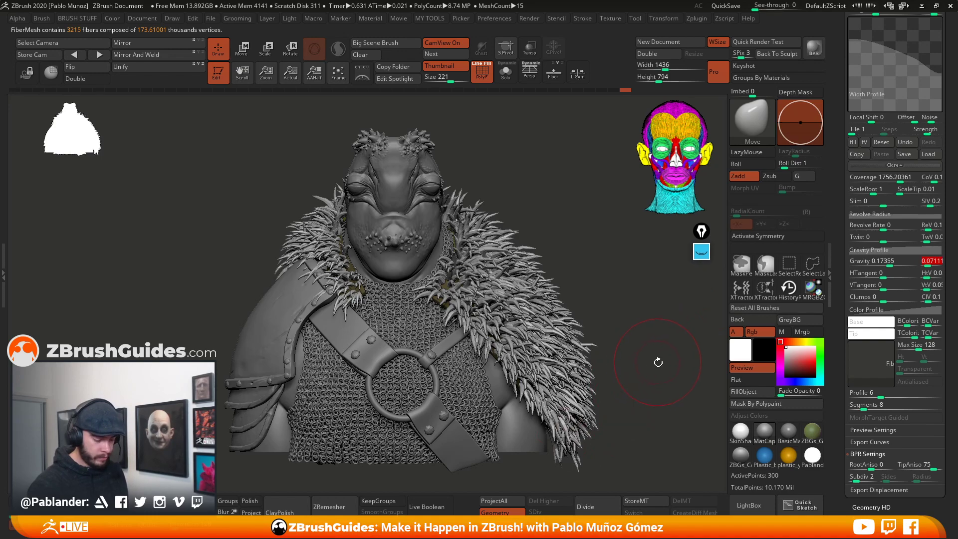
- Check the fur from the side and front, accept the fibers as a new subtool, and agree to activate Fast Preview
drag(657, 359, 638, 372)
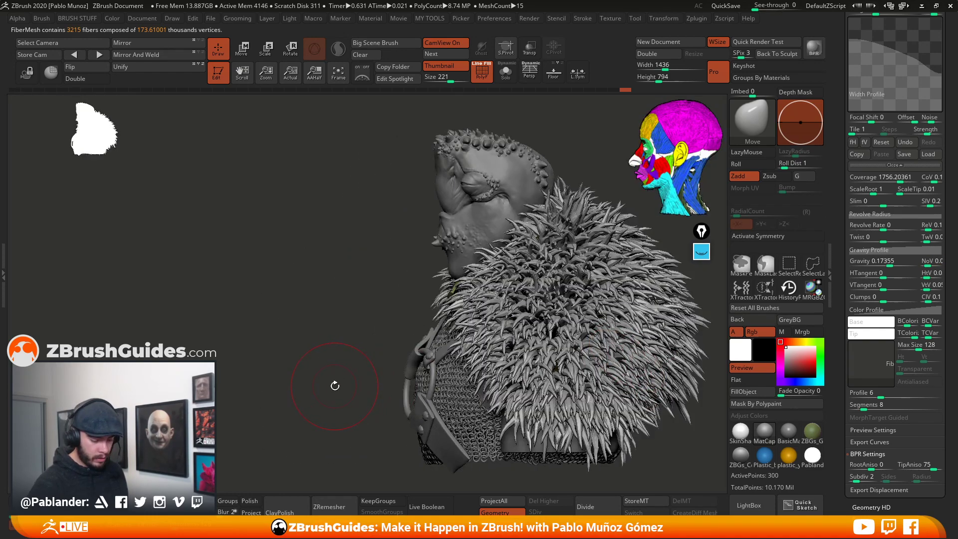
drag(335, 386, 569, 379)
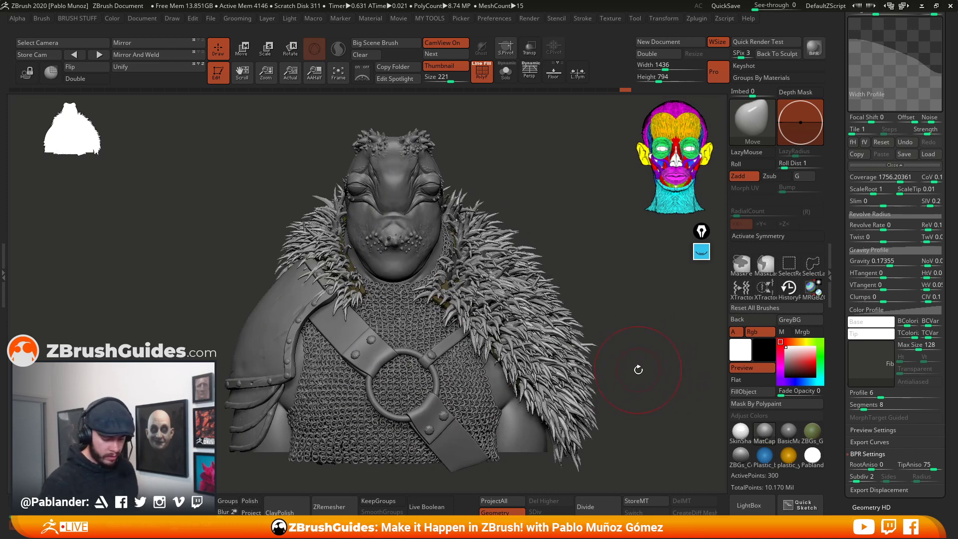
drag(641, 369, 608, 345)
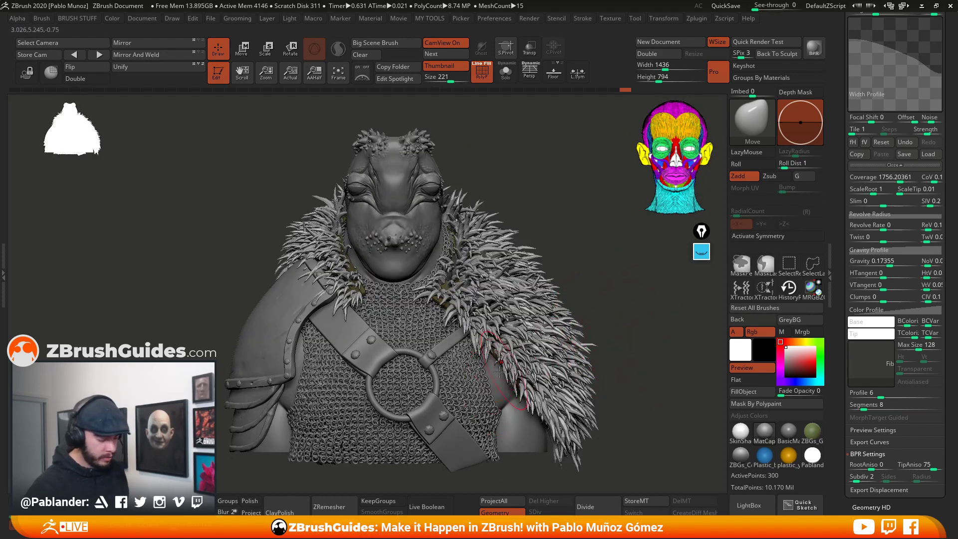
drag(629, 339, 627, 331)
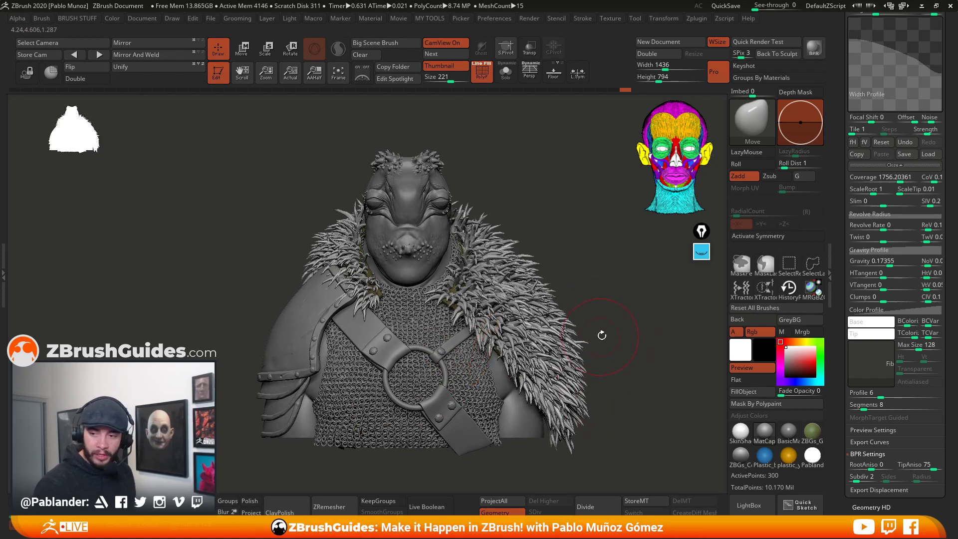
scroll(913, 200, up, 5)
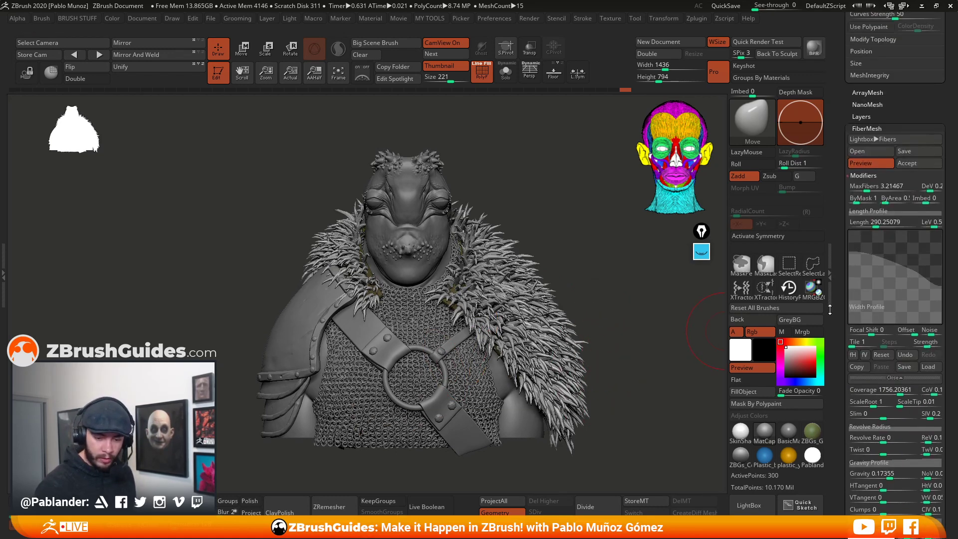
click(920, 159)
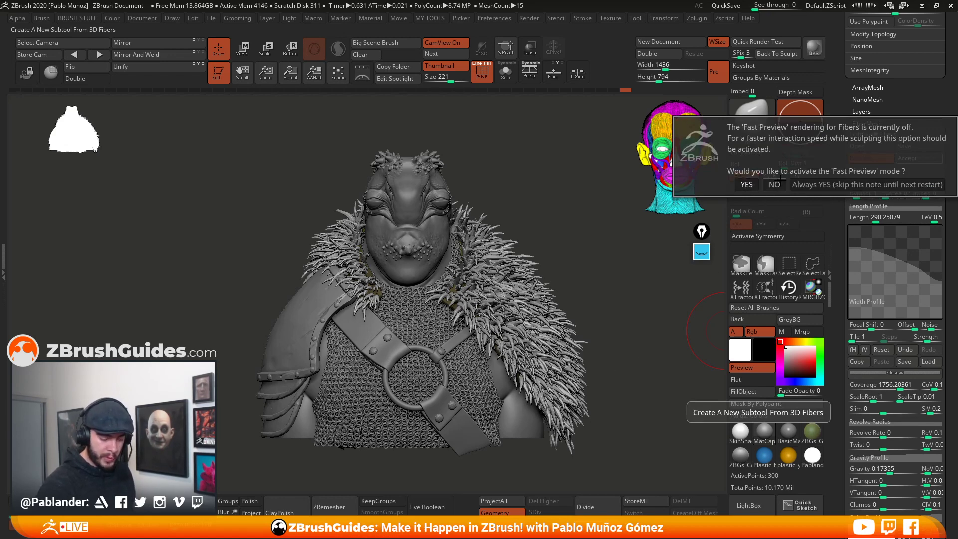
click(755, 184)
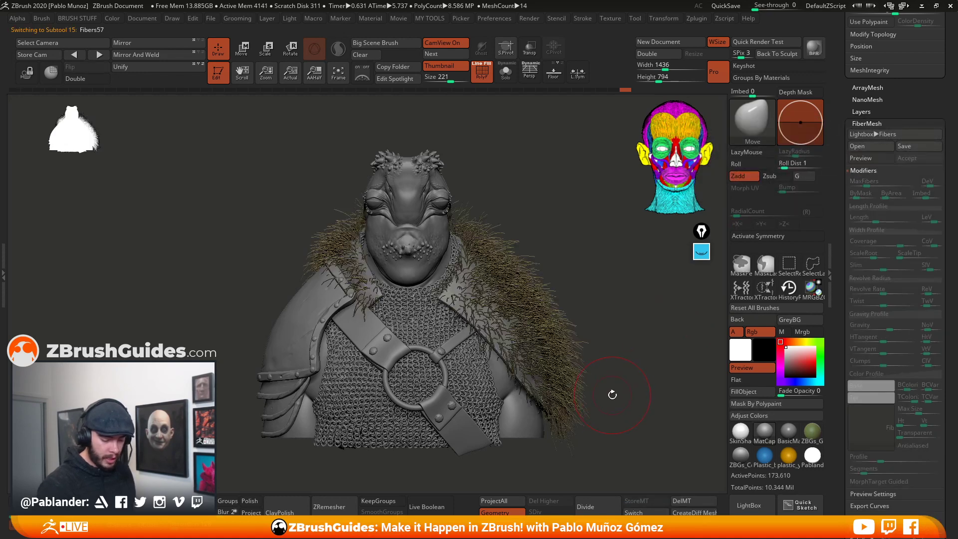
- Turn off Fast Preview for the new fiber subtool so the tufts display at full thickness
scroll(853, 233, up, 15)
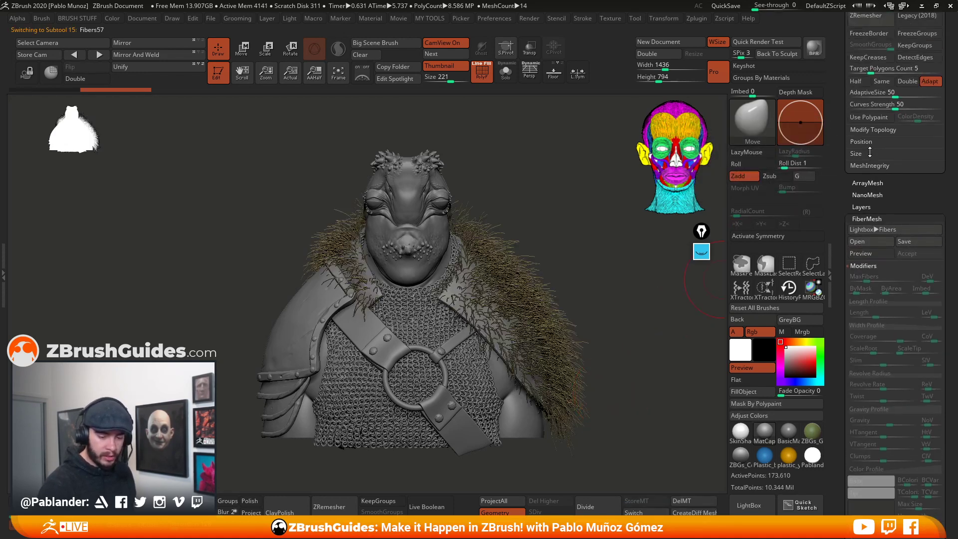
scroll(853, 233, down, 15)
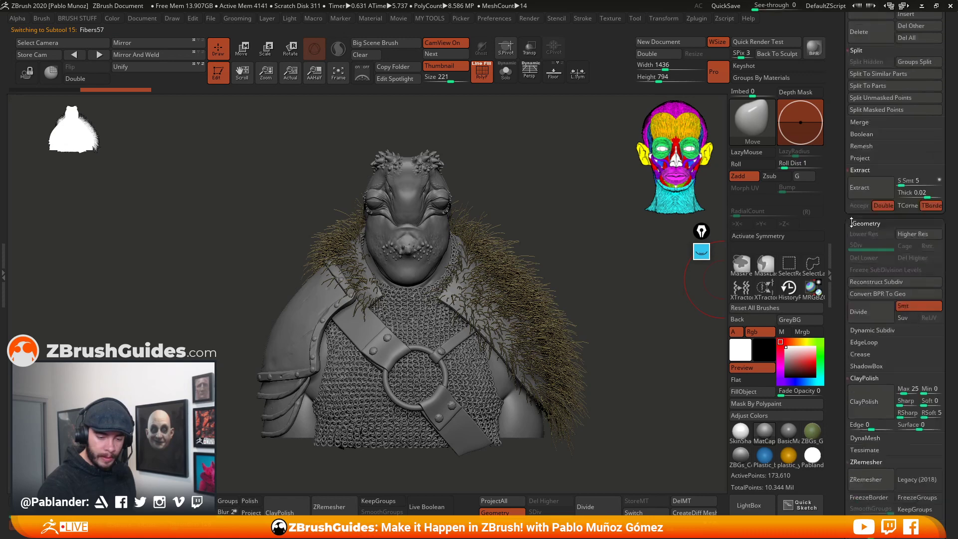
click(831, 384)
scroll(903, 248, down, 10)
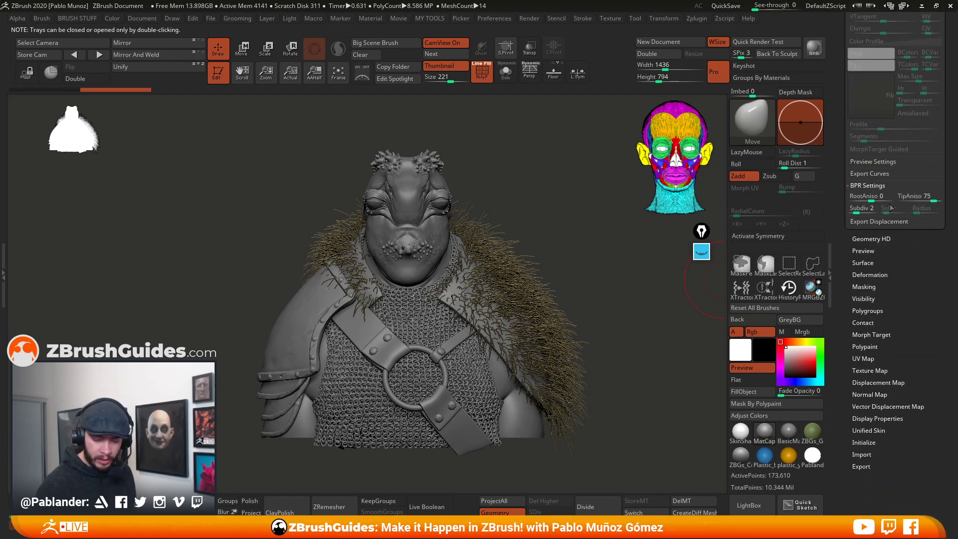
key(shift)
click(880, 162)
click(866, 173)
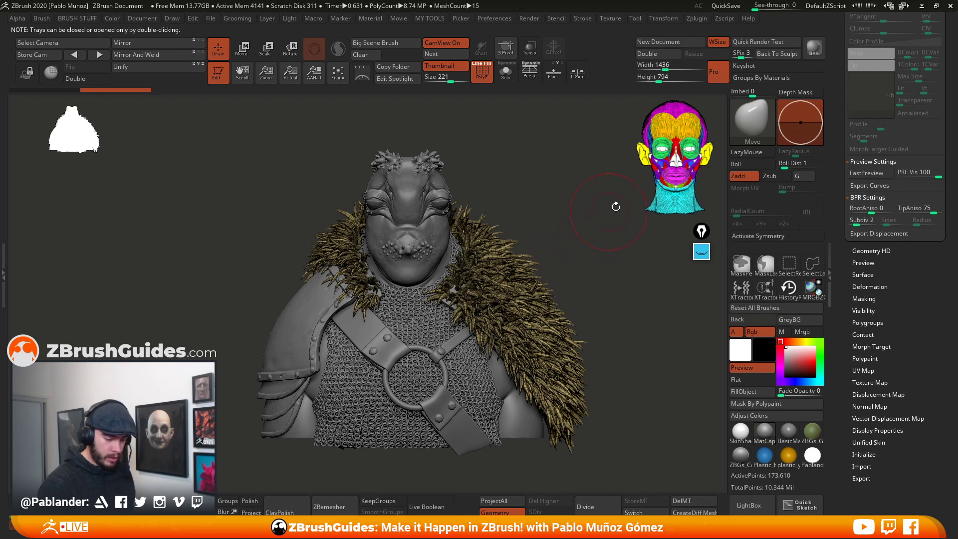
- Choose the Flyaways control grooming brush for the fur and bring up its quick brush settings
click(237, 19)
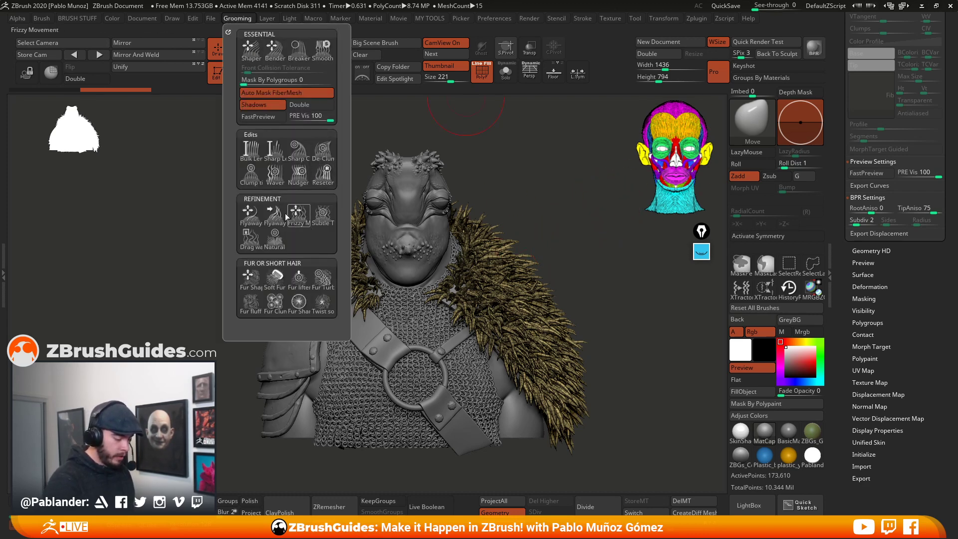
click(248, 213)
key(space)
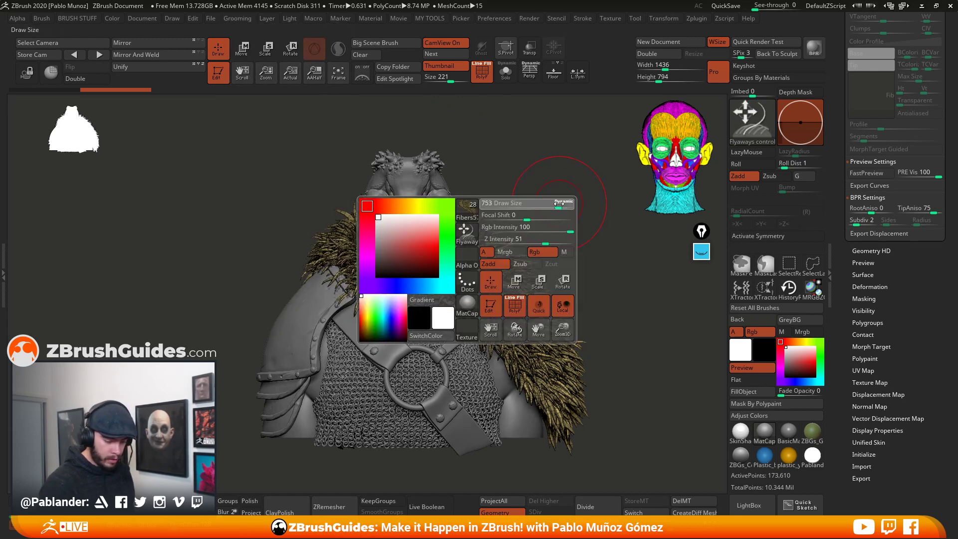
drag(557, 226, 549, 232)
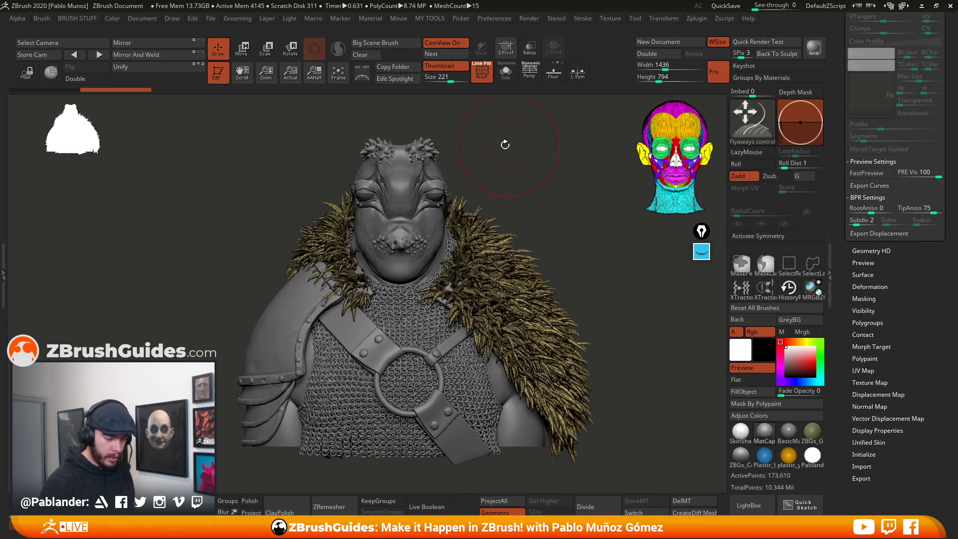
- Turn off the polyframe display on the fur and look through the available sculpting brushes
click(481, 74)
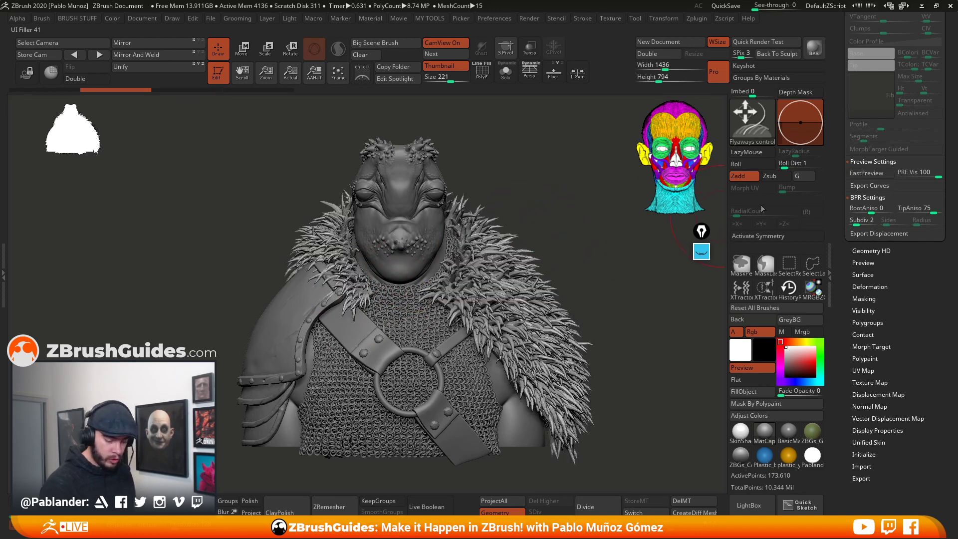
key(b)
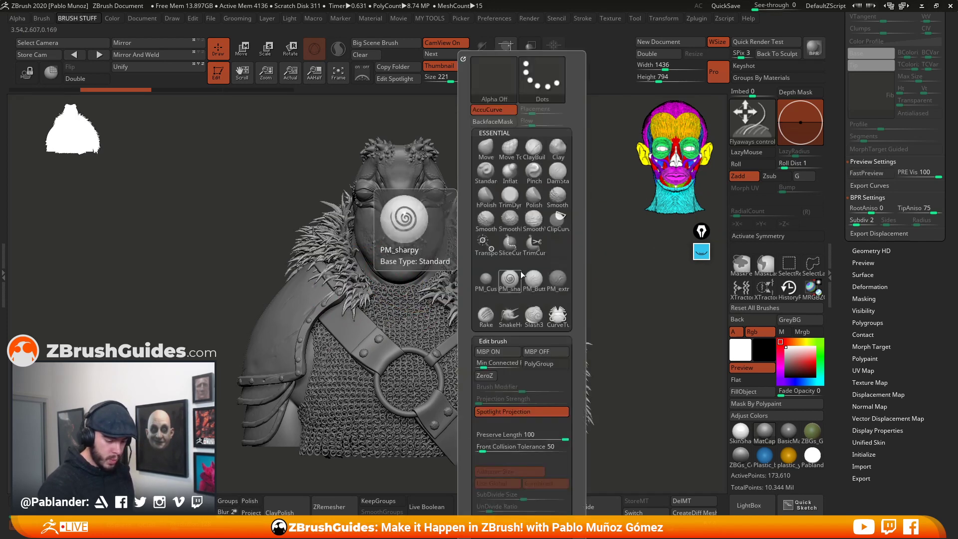
click(486, 223)
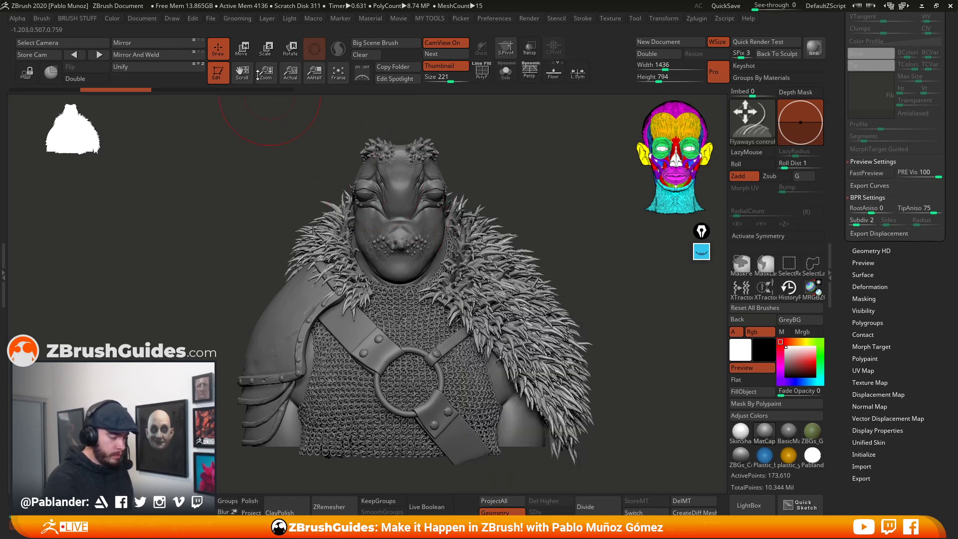
- Choose the Shaper grooming brush and comb the fur tufts on both sides of the collar near the neck
click(238, 18)
click(251, 50)
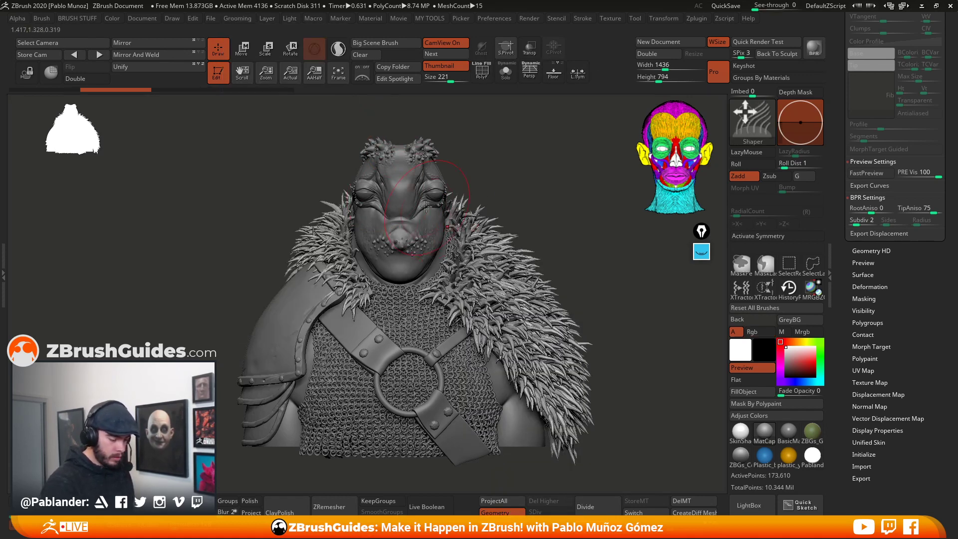
click(237, 18)
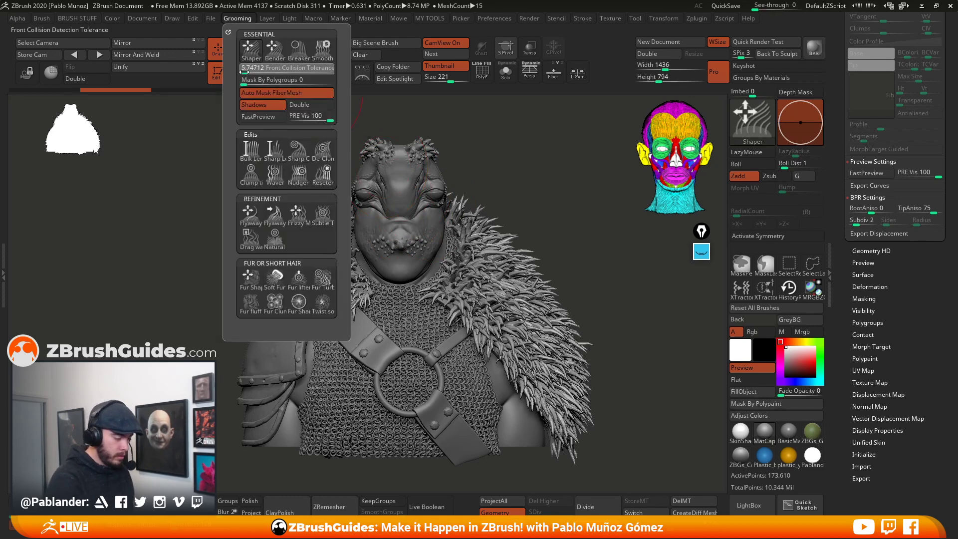
right_click(320, 299)
drag(340, 272, 353, 293)
mouse_move(335, 262)
mouse_down()
mouse_move(340, 274)
mouse_move(326, 242)
mouse_up()
drag(331, 226, 317, 240)
drag(544, 194, 544, 192)
drag(476, 260, 489, 270)
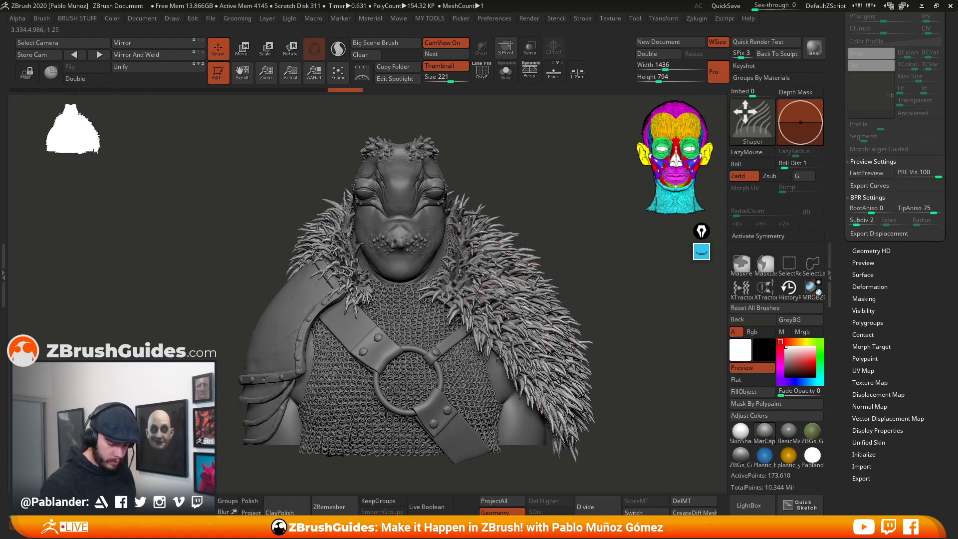
- Comb the tufts along the collar and down the long shoulder drape with the Shaper brush, and undo the last strokes
mouse_move(513, 346)
mouse_down()
mouse_move(504, 360)
mouse_move(510, 352)
mouse_up()
mouse_move(337, 299)
mouse_down()
mouse_move(315, 275)
mouse_move(317, 224)
mouse_move(320, 248)
mouse_up()
mouse_move(477, 214)
mouse_down()
mouse_move(463, 203)
mouse_move(510, 237)
mouse_up()
mouse_move(529, 272)
mouse_down()
mouse_move(570, 336)
mouse_move(614, 332)
mouse_move(573, 429)
mouse_up()
mouse_move(584, 377)
mouse_down()
mouse_move(561, 429)
mouse_move(554, 407)
mouse_up()
drag(574, 349, 559, 424)
drag(549, 282, 574, 384)
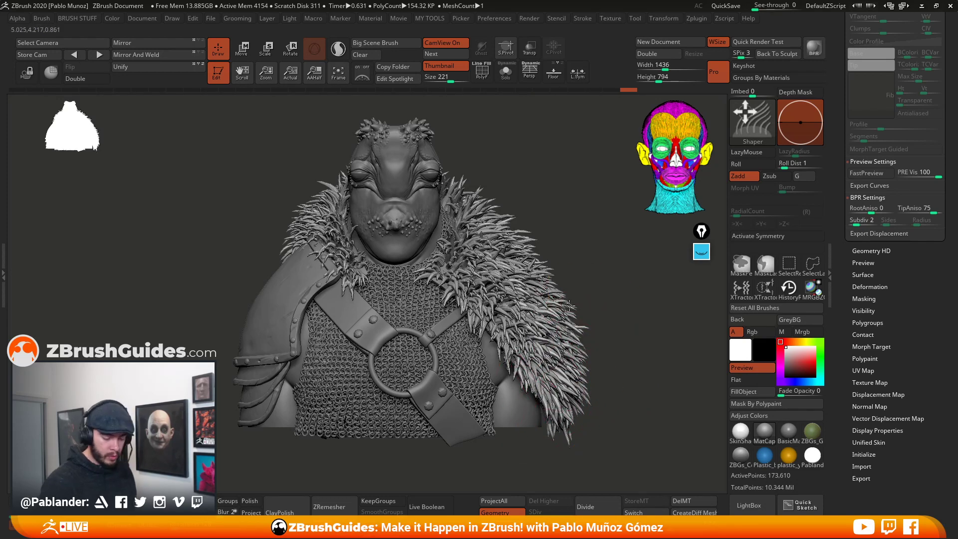
drag(569, 306, 554, 339)
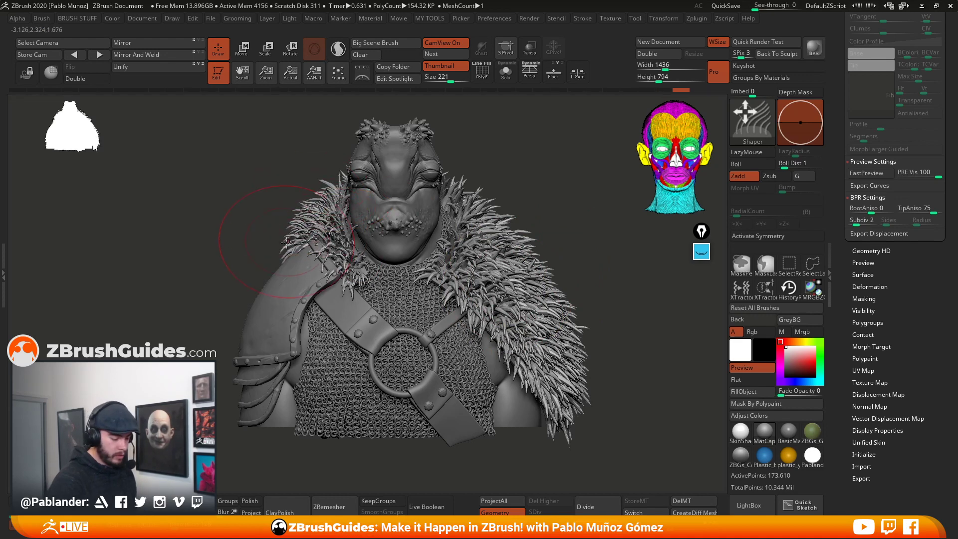
key(ctrl+z)
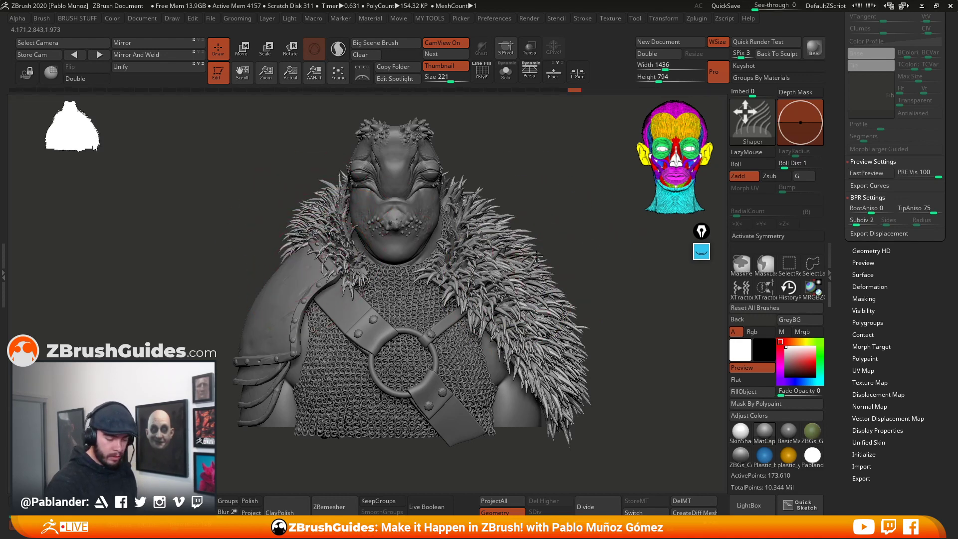
key(ctrl+shift+z)
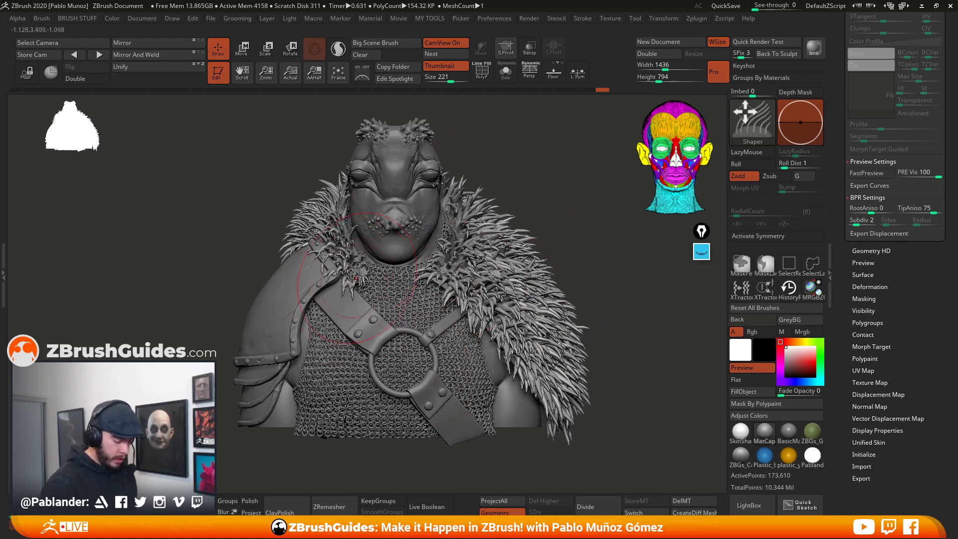
- Switch to the Move Topological brush and look through its available modifiers
key(b)
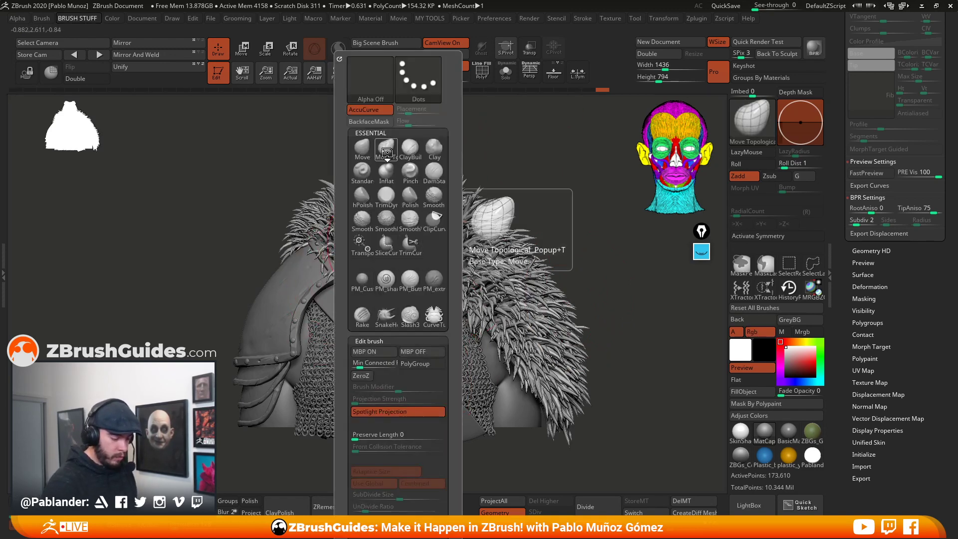
click(386, 150)
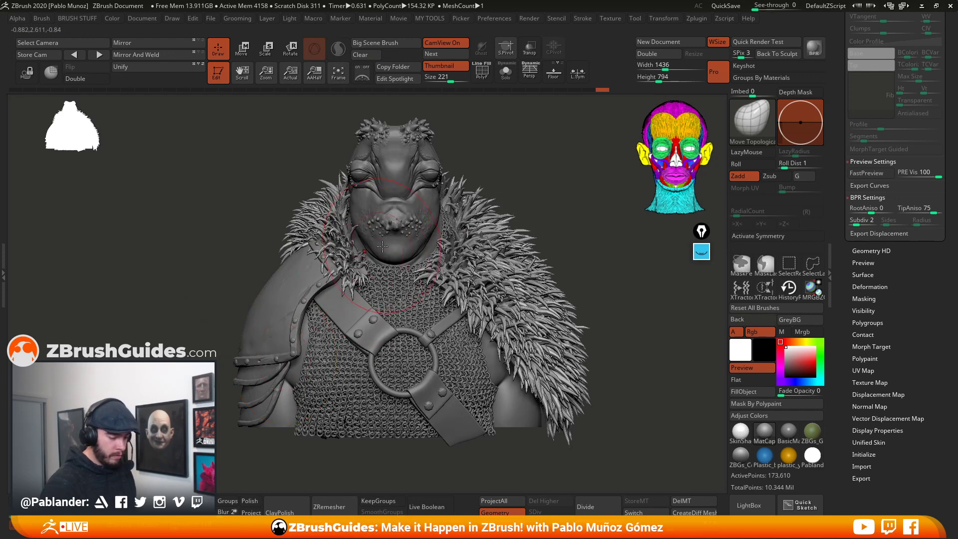
click(41, 18)
scroll(153, 222, down, 5)
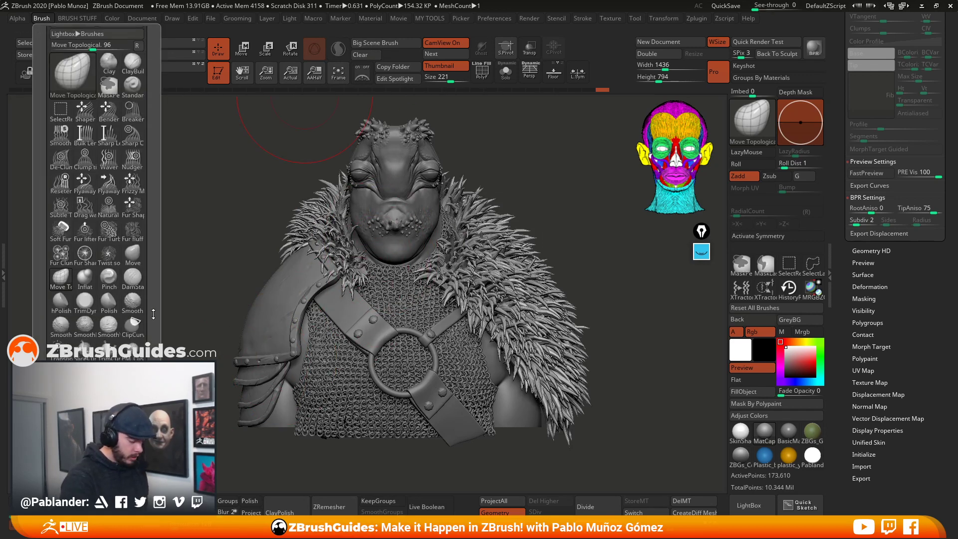
scroll(153, 222, up, 5)
scroll(122, 271, up, 1)
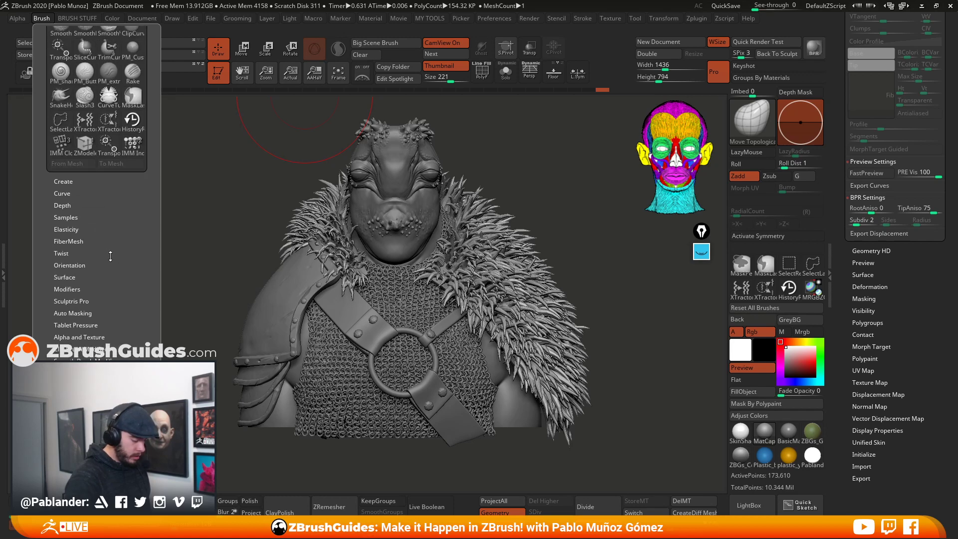
scroll(116, 238, up, 5)
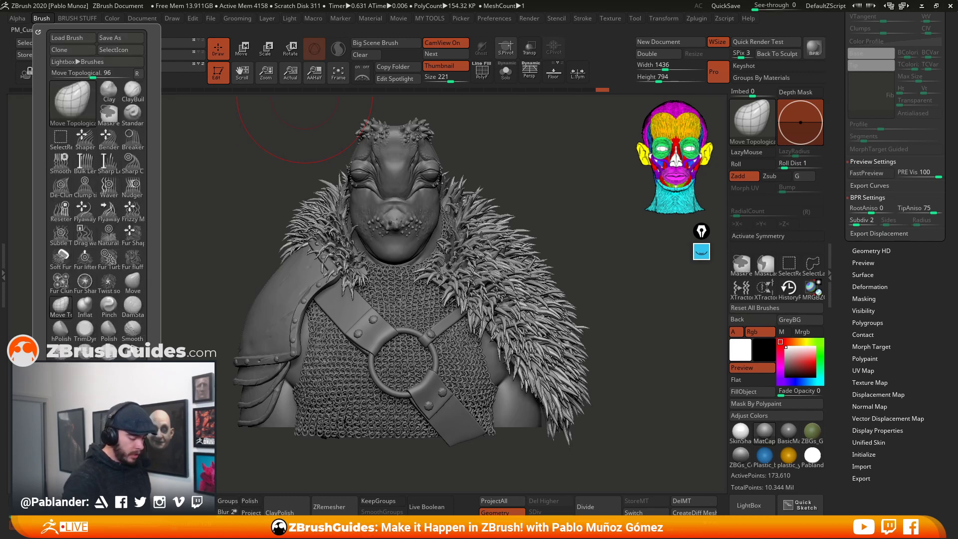
click(347, 20)
click(240, 19)
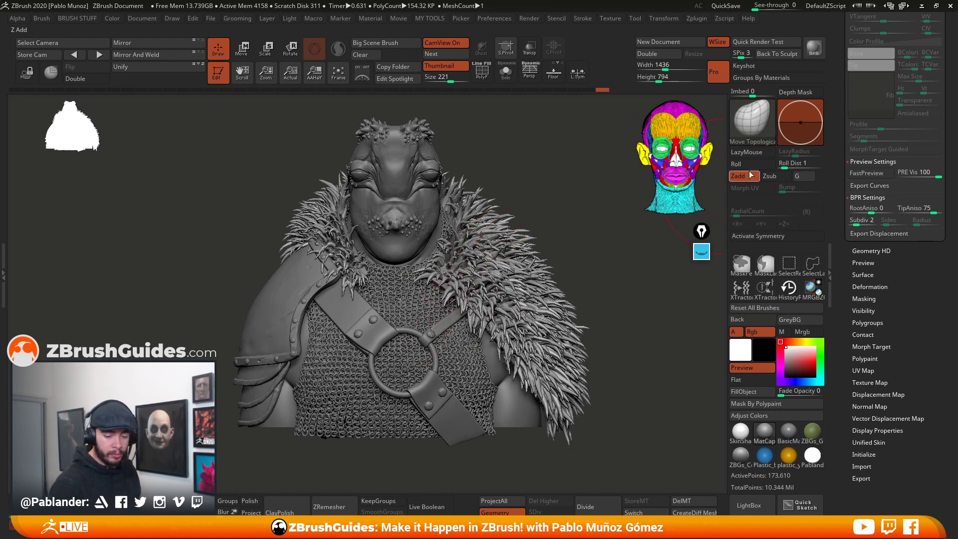
- Raise the Move Topological brush's FiberMesh Preserve Length to its maximum
click(41, 18)
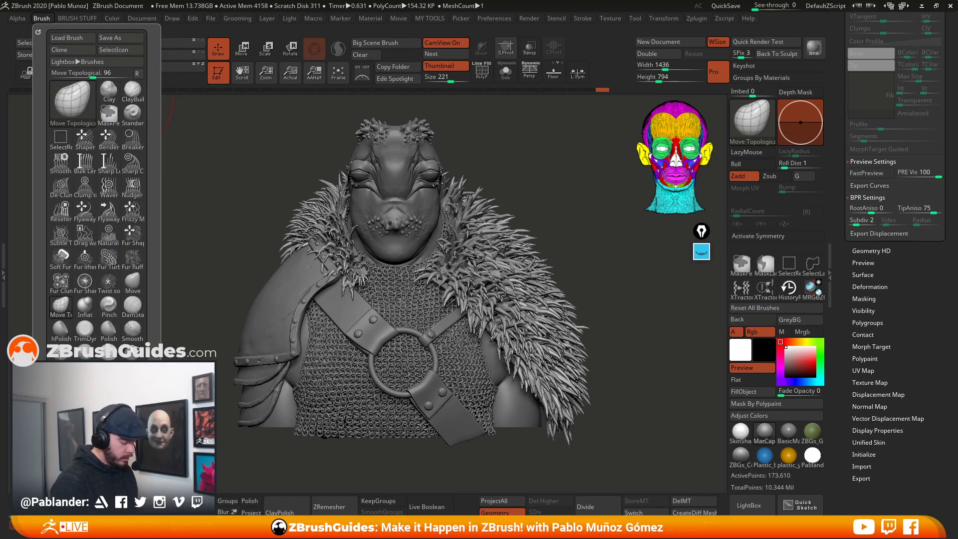
scroll(135, 309, down, 5)
key(shift)
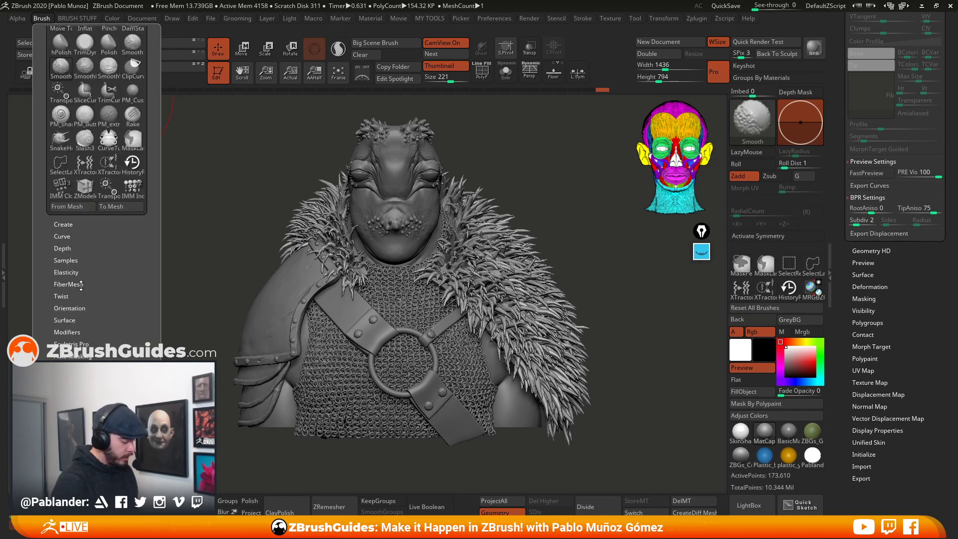
click(69, 284)
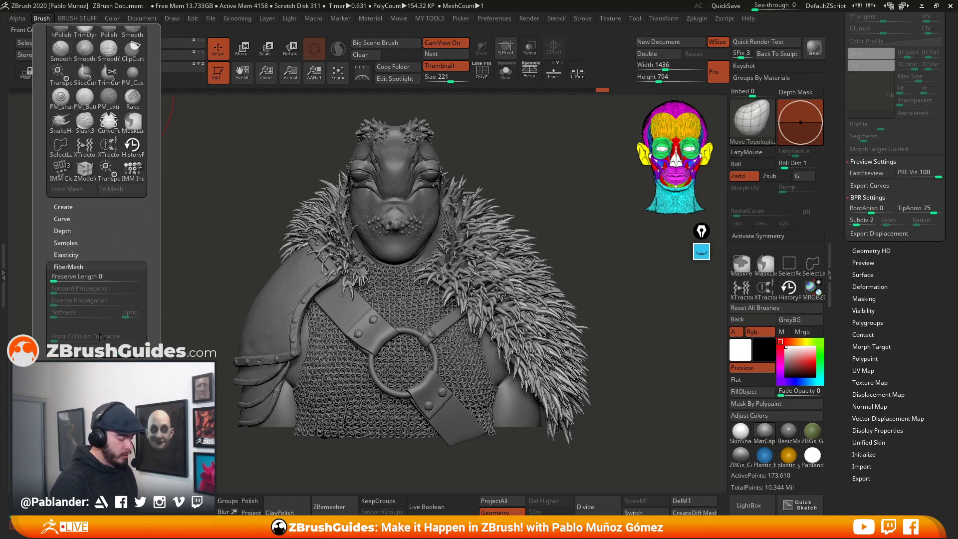
drag(54, 282, 143, 280)
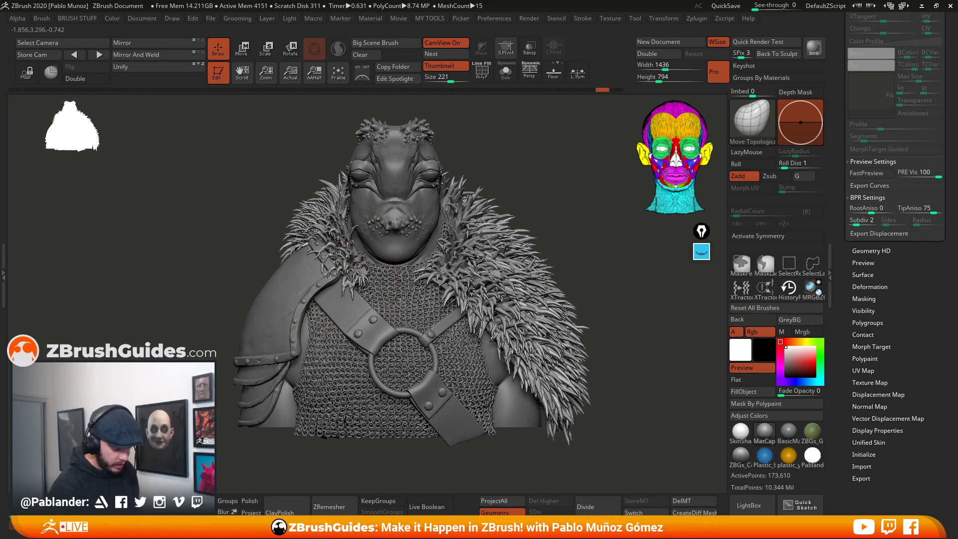
- Reposition the fur tufts where the collar meets the armored shoulder plate and chest strap, using Move Topological
mouse_move(336, 258)
mouse_down()
mouse_move(336, 249)
mouse_move(339, 262)
mouse_move(321, 253)
mouse_up()
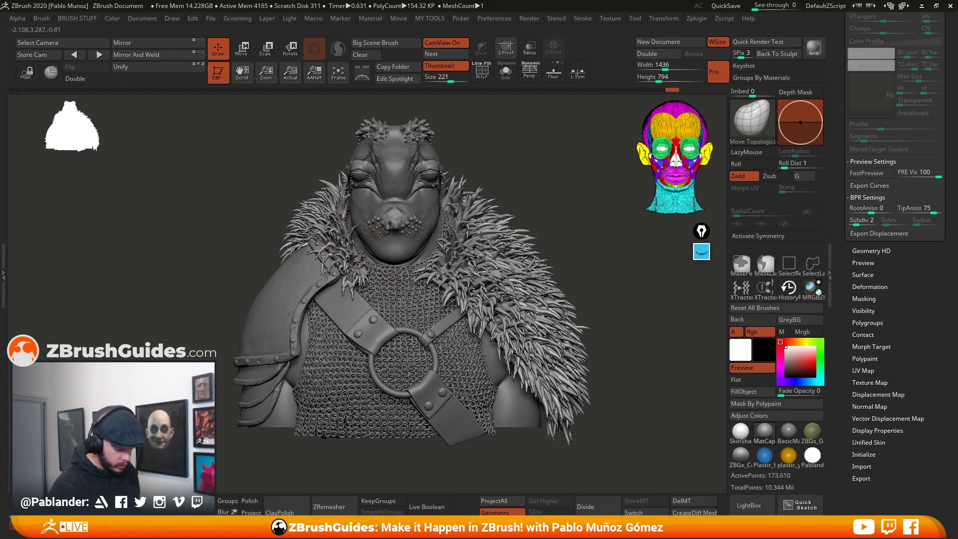
right_drag(325, 312, 328, 275)
drag(322, 281, 320, 273)
right_drag(300, 292, 332, 286)
mouse_move(323, 282)
mouse_down()
mouse_move(279, 252)
mouse_move(290, 231)
mouse_move(279, 268)
mouse_up()
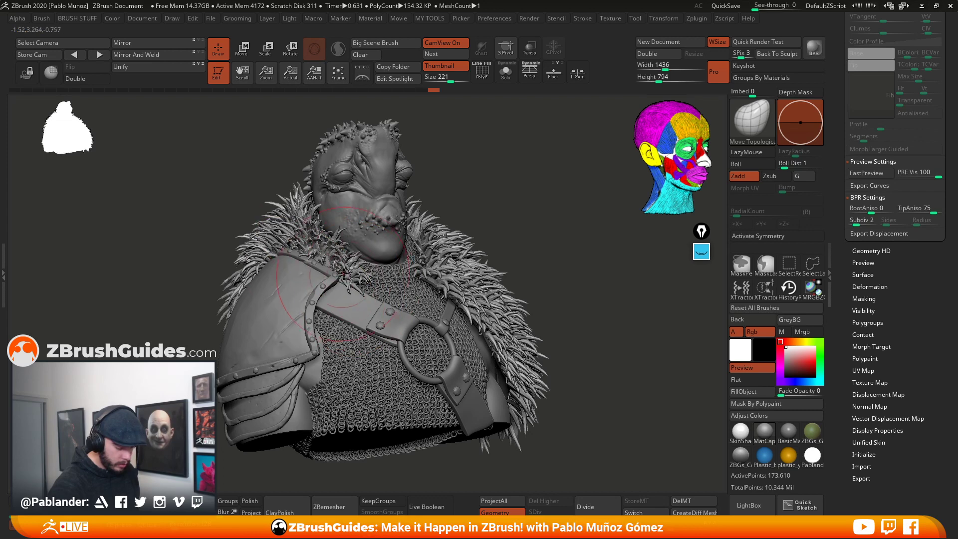
drag(349, 286, 348, 284)
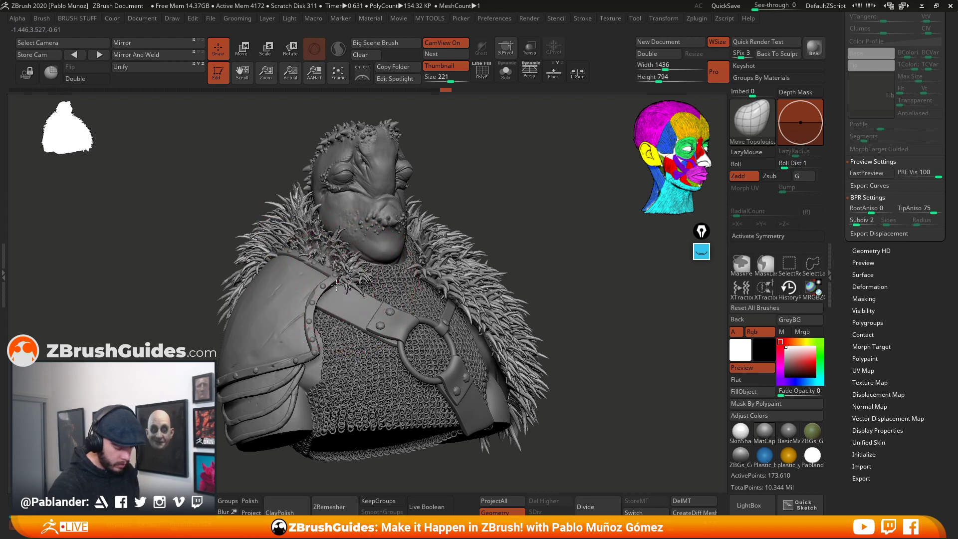
drag(501, 250, 556, 266)
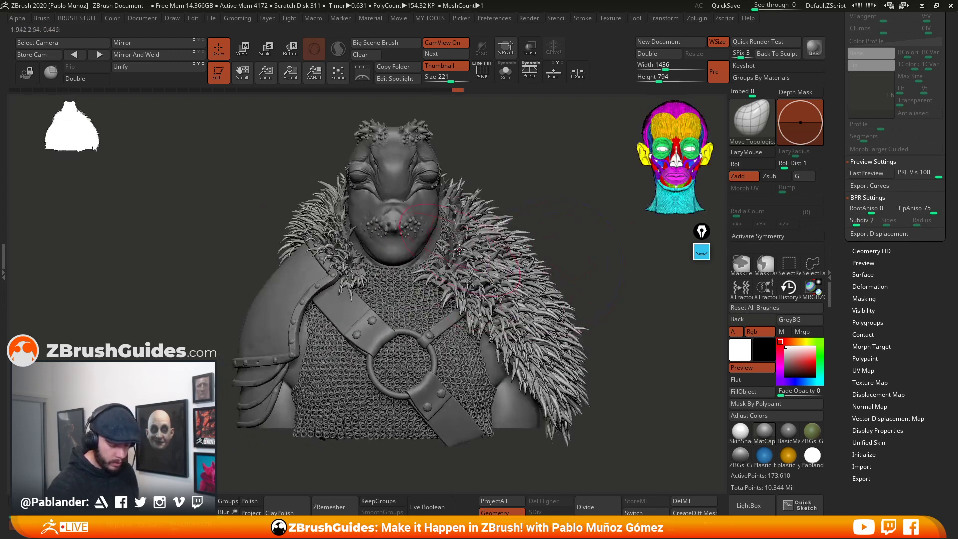
- Adjust the tufts around the neck, jaw and back of the collar with Move Topological, working from the front and rear side
drag(505, 180, 360, 220)
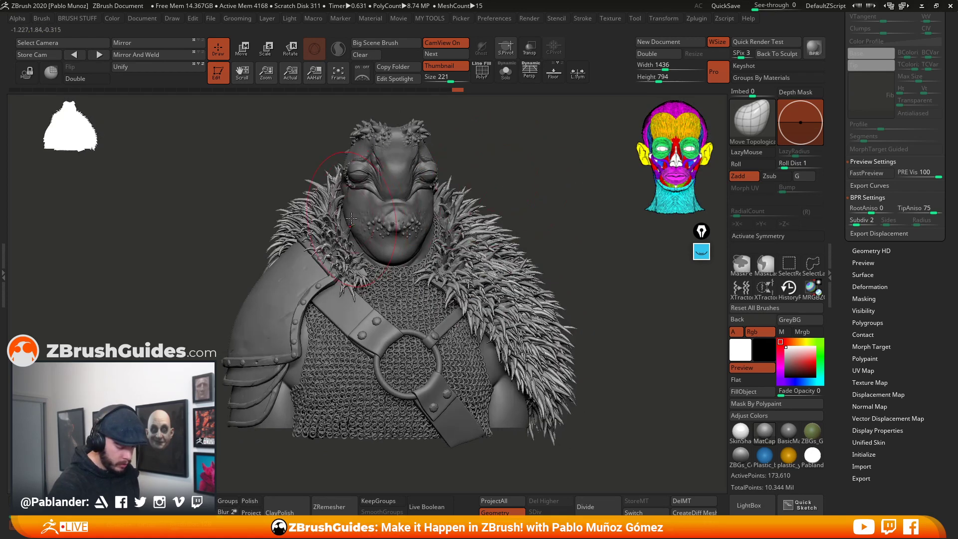
mouse_move(341, 172)
mouse_down()
mouse_move(341, 159)
mouse_move(341, 183)
mouse_up()
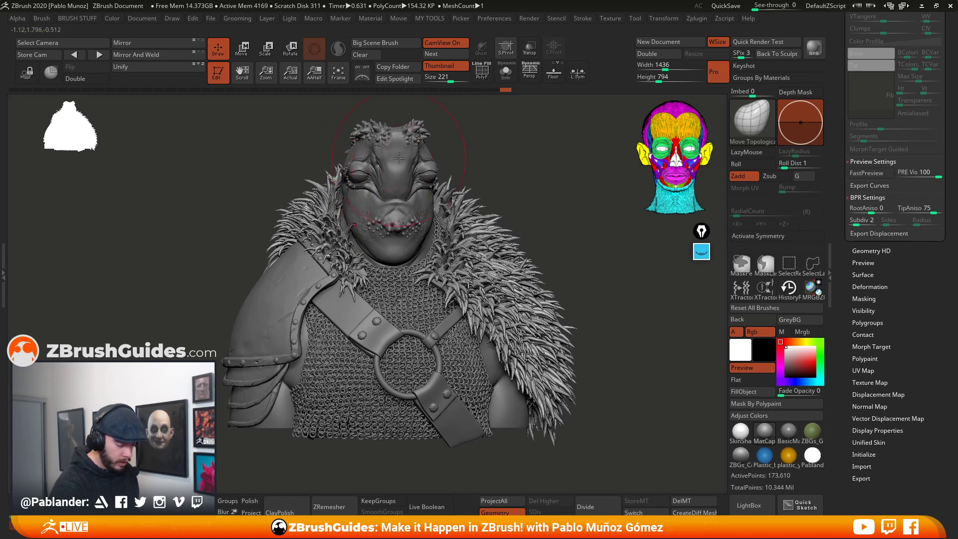
drag(476, 152, 487, 154)
mouse_move(343, 176)
mouse_down()
mouse_move(332, 183)
mouse_move(341, 176)
mouse_up()
drag(345, 132, 377, 135)
mouse_move(360, 178)
mouse_down()
mouse_move(351, 163)
mouse_move(403, 136)
mouse_move(423, 141)
mouse_up()
mouse_move(477, 204)
mouse_down()
mouse_move(477, 231)
mouse_move(473, 221)
mouse_up()
drag(331, 168, 301, 139)
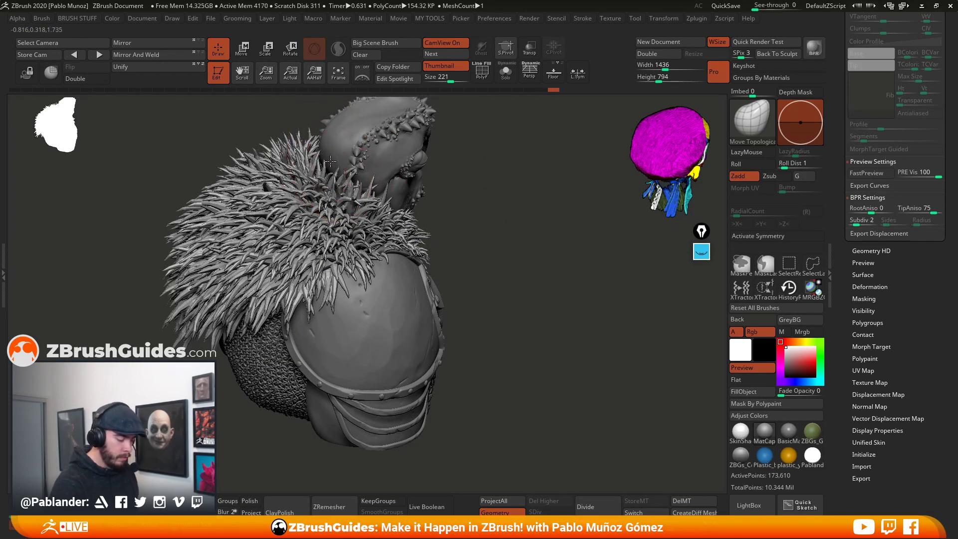
drag(496, 245, 488, 225)
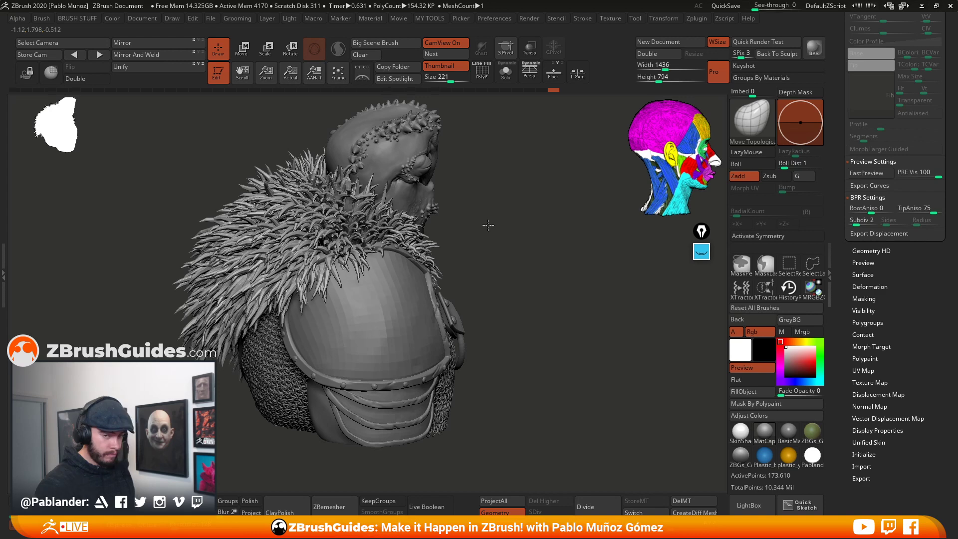
mouse_move(488, 225)
mouse_down()
mouse_move(562, 311)
mouse_move(576, 312)
mouse_move(571, 304)
mouse_move(558, 311)
mouse_move(578, 296)
mouse_move(567, 283)
mouse_up()
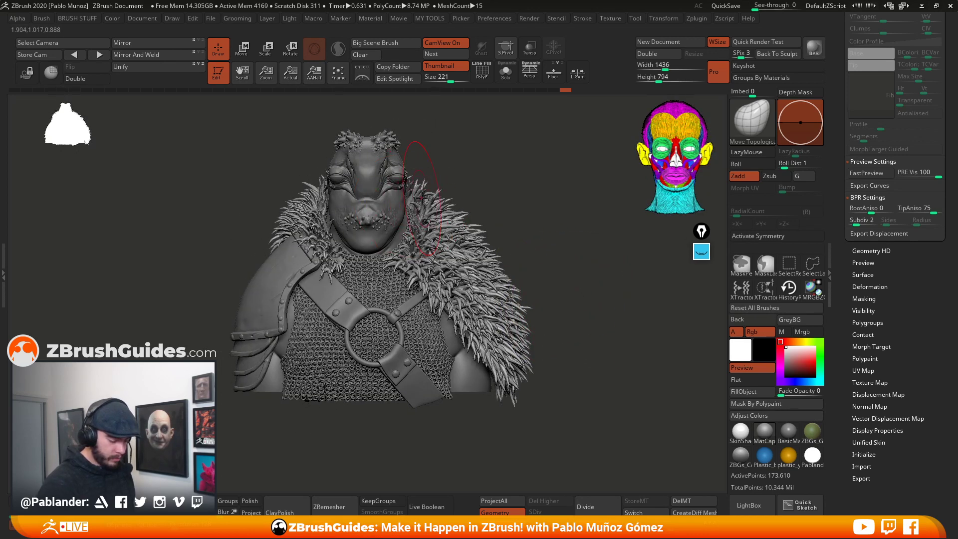
alt+click(422, 198)
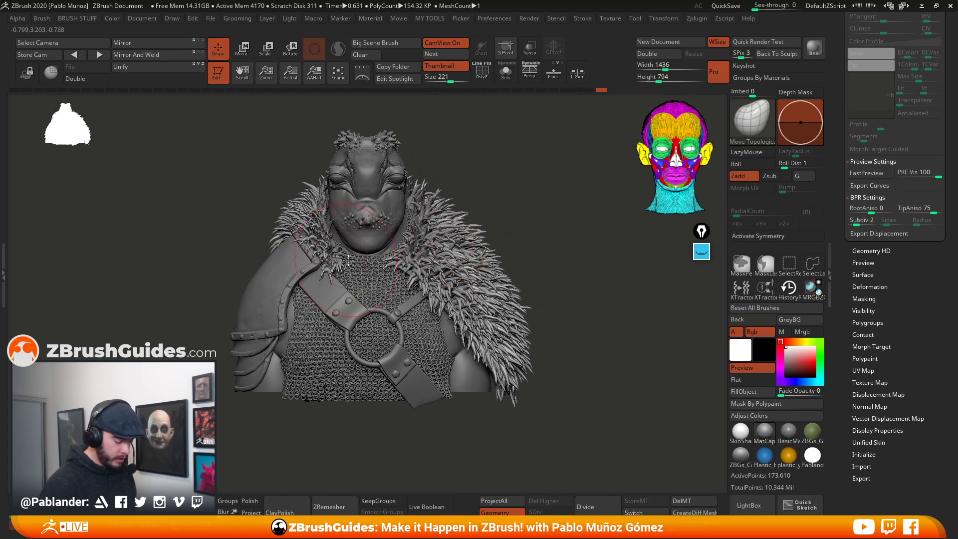
- Frame the whole bust from the front and run a BPR render to evaluate the fur
mouse_move(595, 325)
mouse_down()
mouse_move(575, 301)
mouse_move(587, 313)
mouse_move(573, 325)
mouse_up()
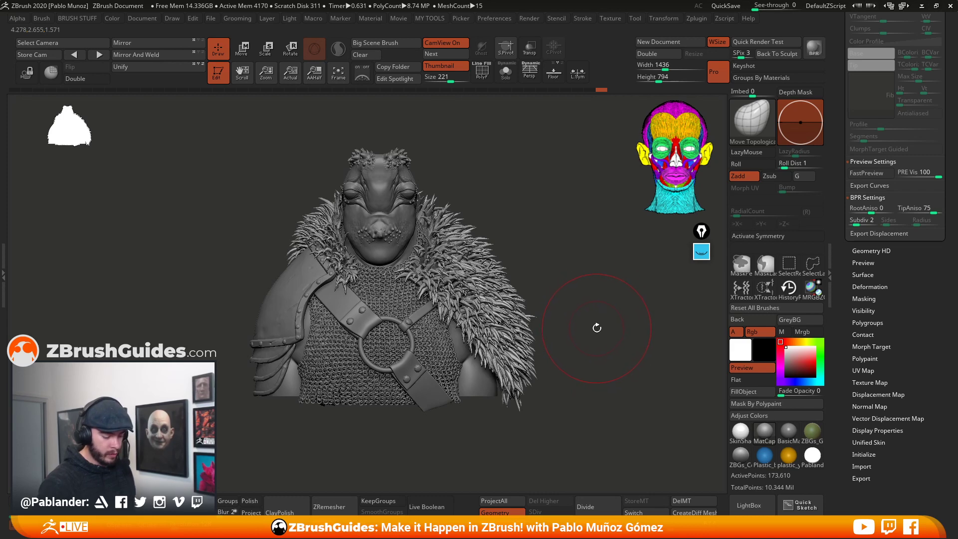
drag(597, 328, 609, 300)
click(529, 18)
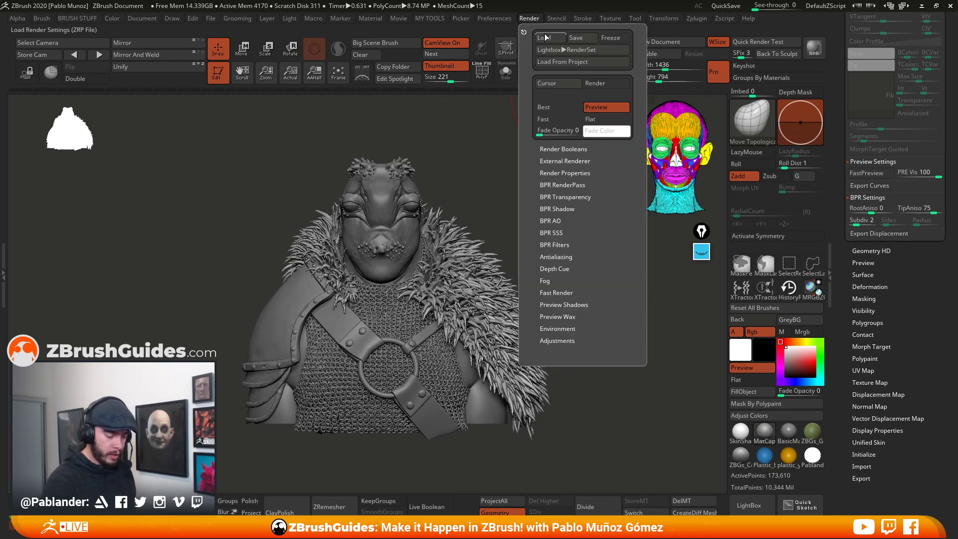
click(574, 203)
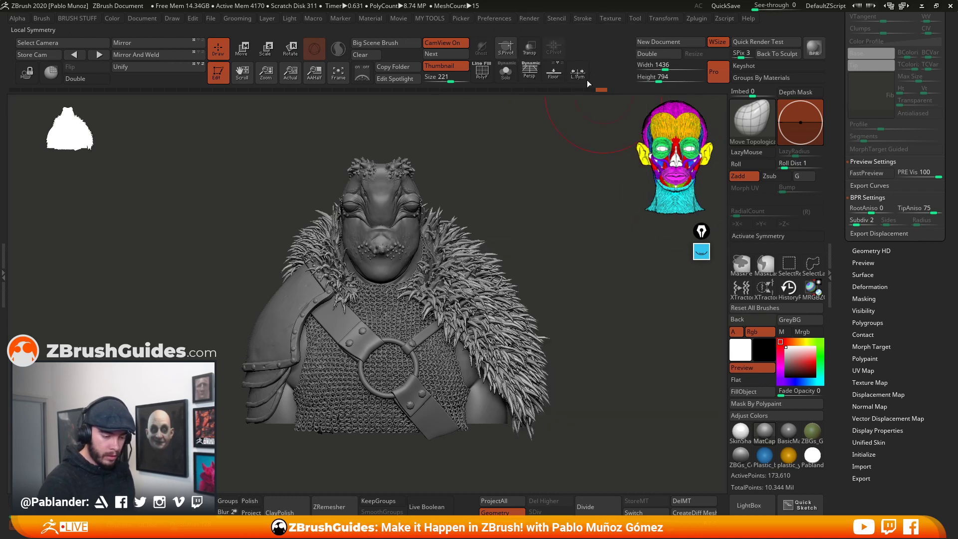
click(814, 47)
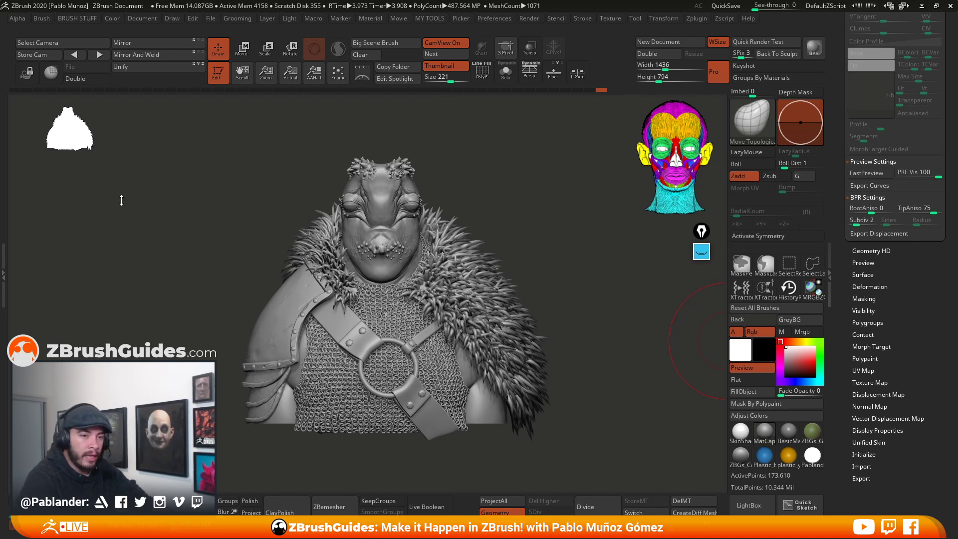
click(165, 222)
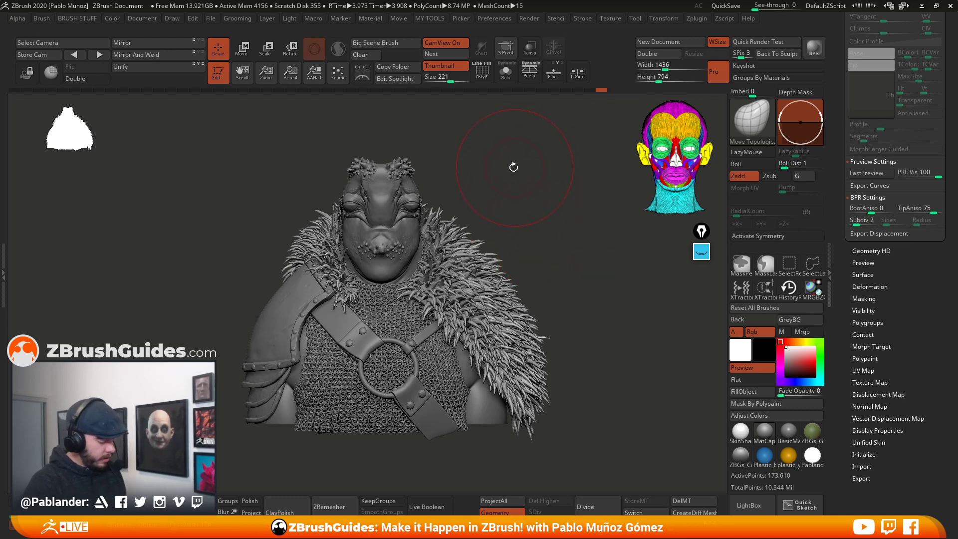
drag(499, 167, 514, 180)
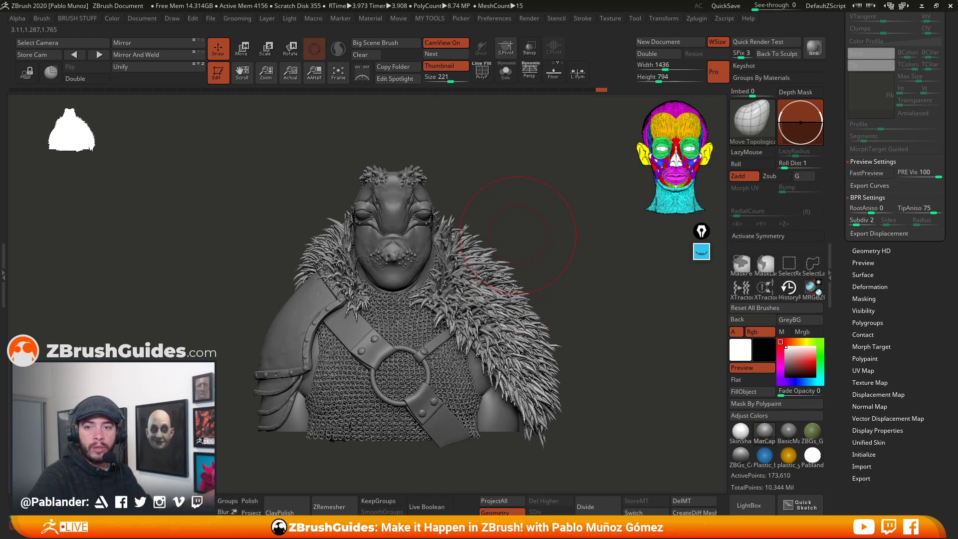
- Switch to Photoshop and bring up the Siliputi Marionete.png artwork, showing more of the image
key(alt+Tab)
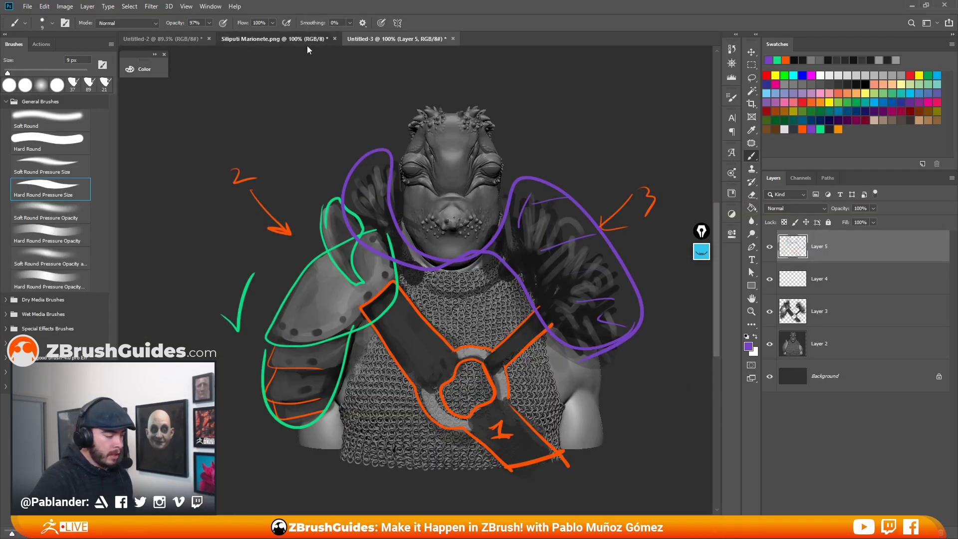
click(274, 38)
alt+scroll(455, 205, down, 2)
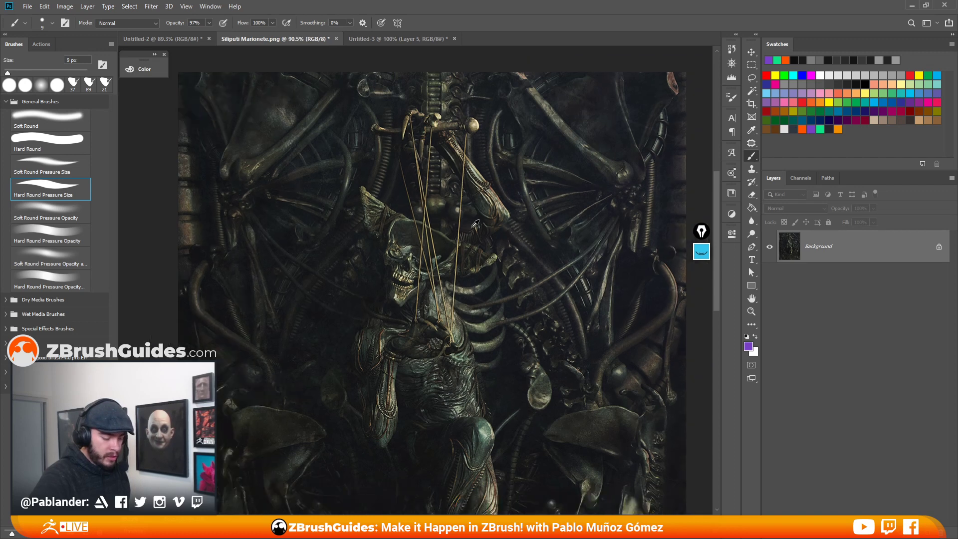